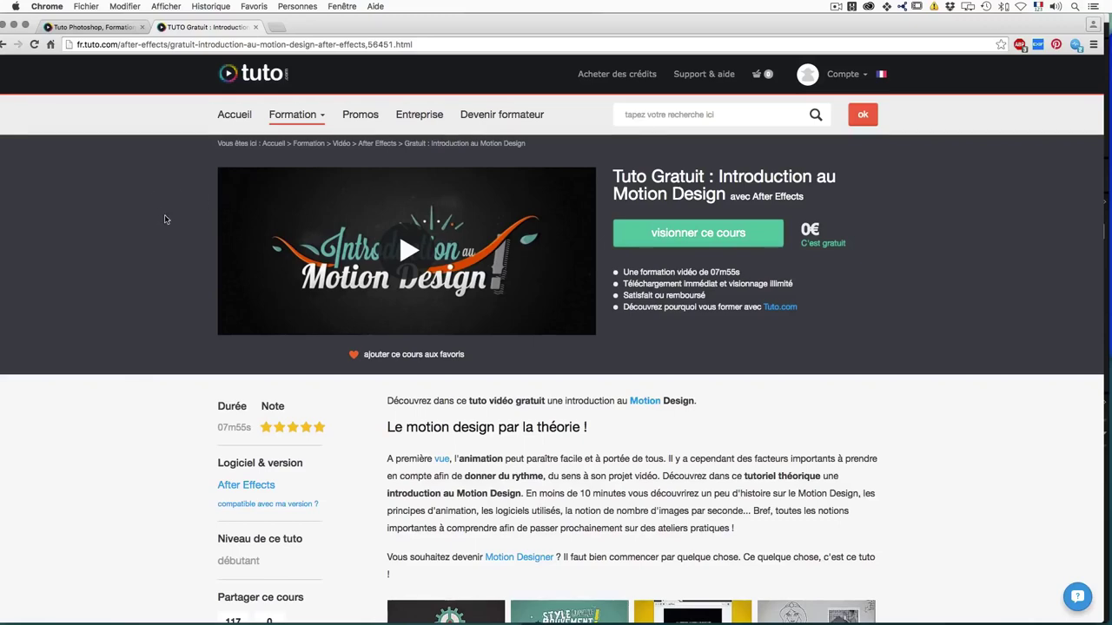
Step: Scroll down and back up the tuto.com 'Introduction au Motion Design' course page
scroll(165, 219, down, 2)
scroll(165, 219, down, 5)
scroll(165, 218, up, 6)
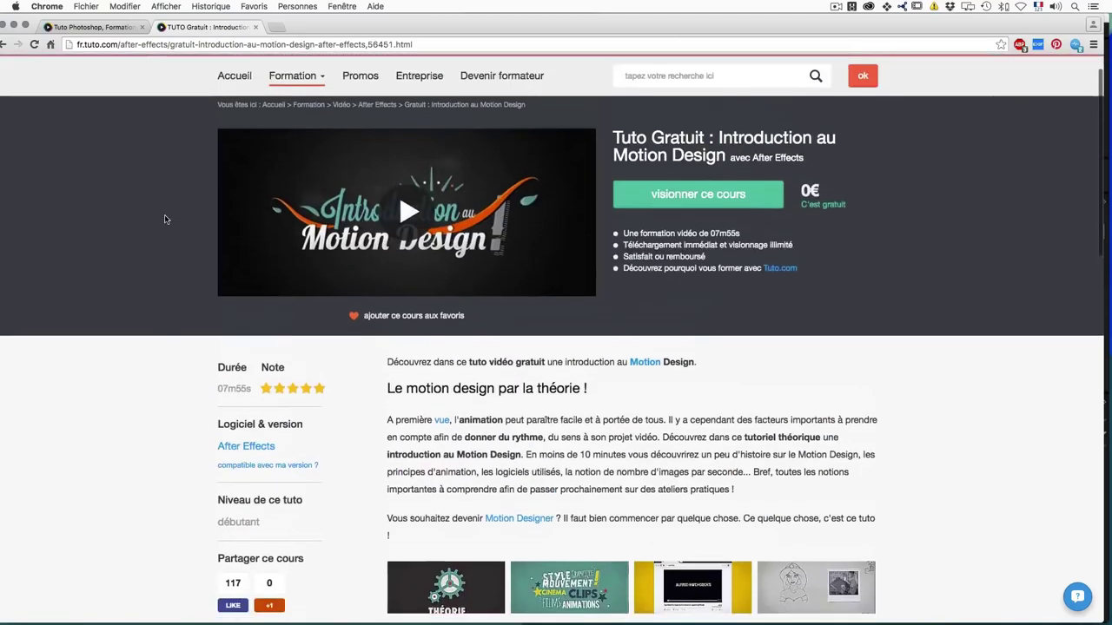
scroll(165, 218, up, 1)
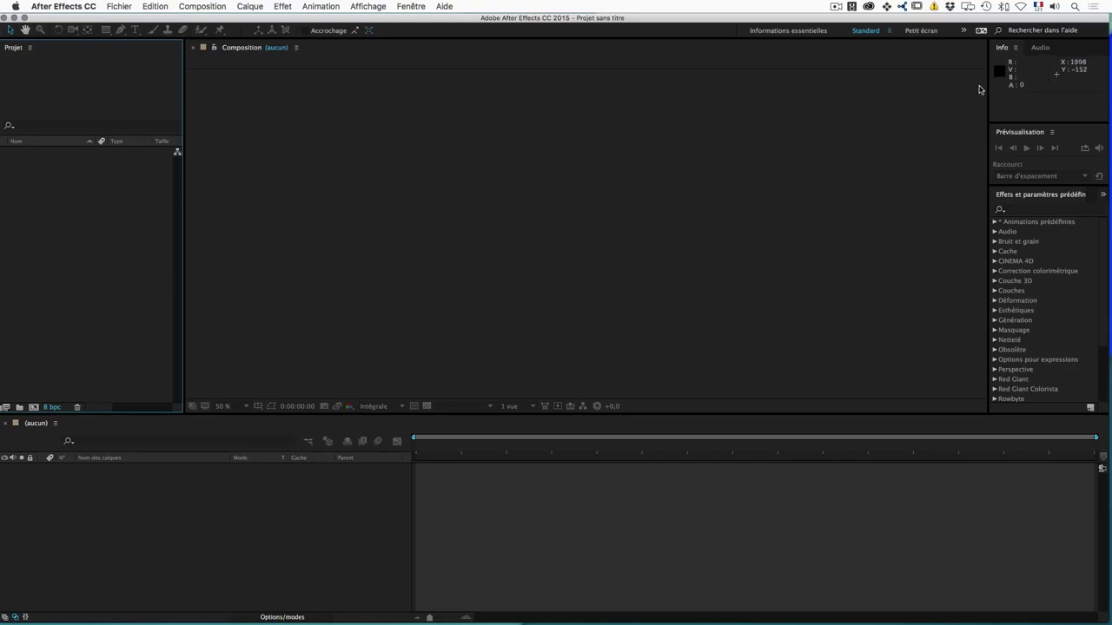
Step: Reset the Standard workspace to its saved panel layout via Fenêtre > Espace de travail
click(1004, 48)
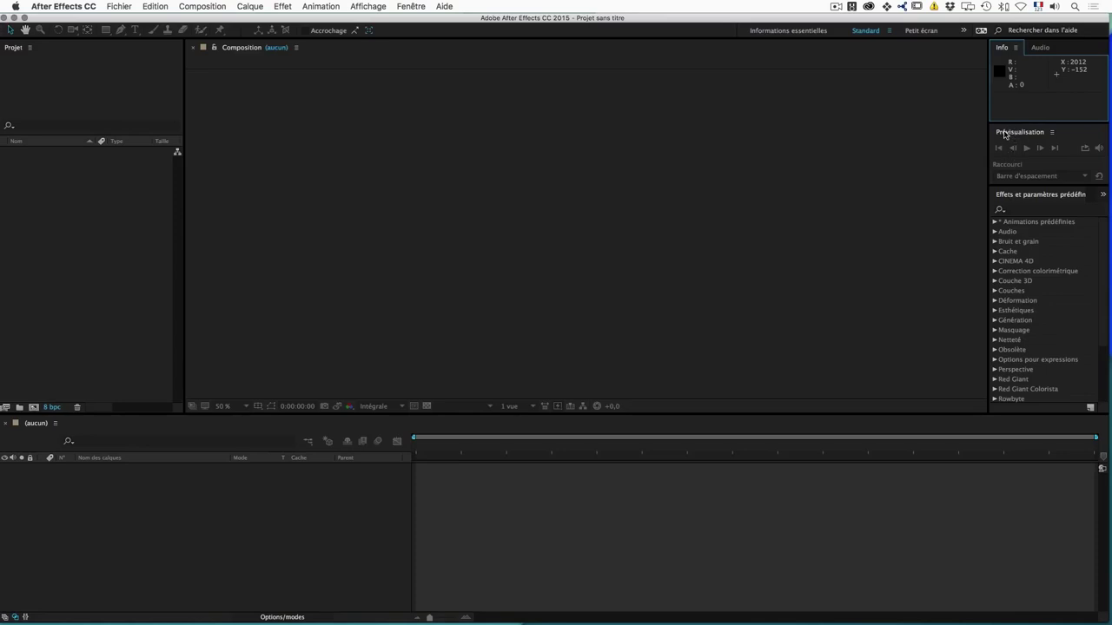
click(1010, 137)
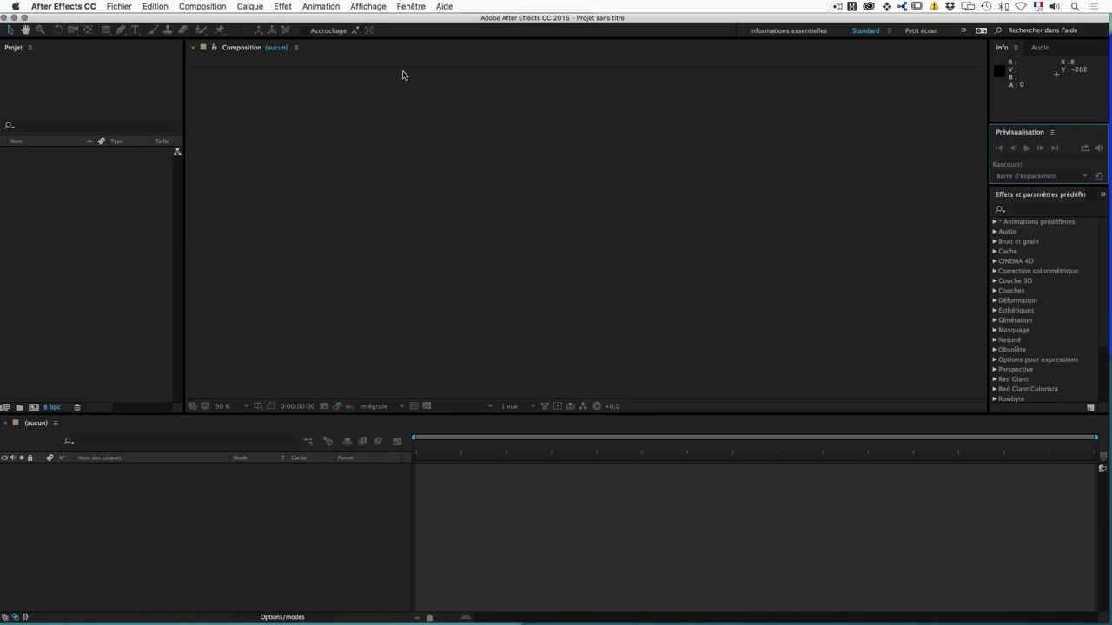
click(408, 6)
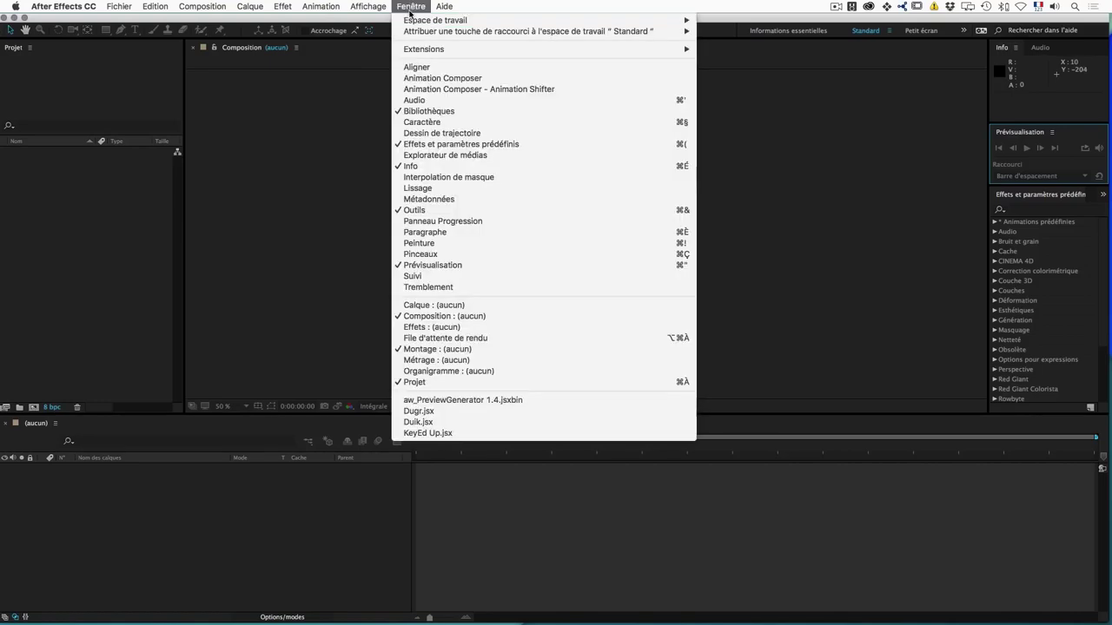
mouse_move(415, 19)
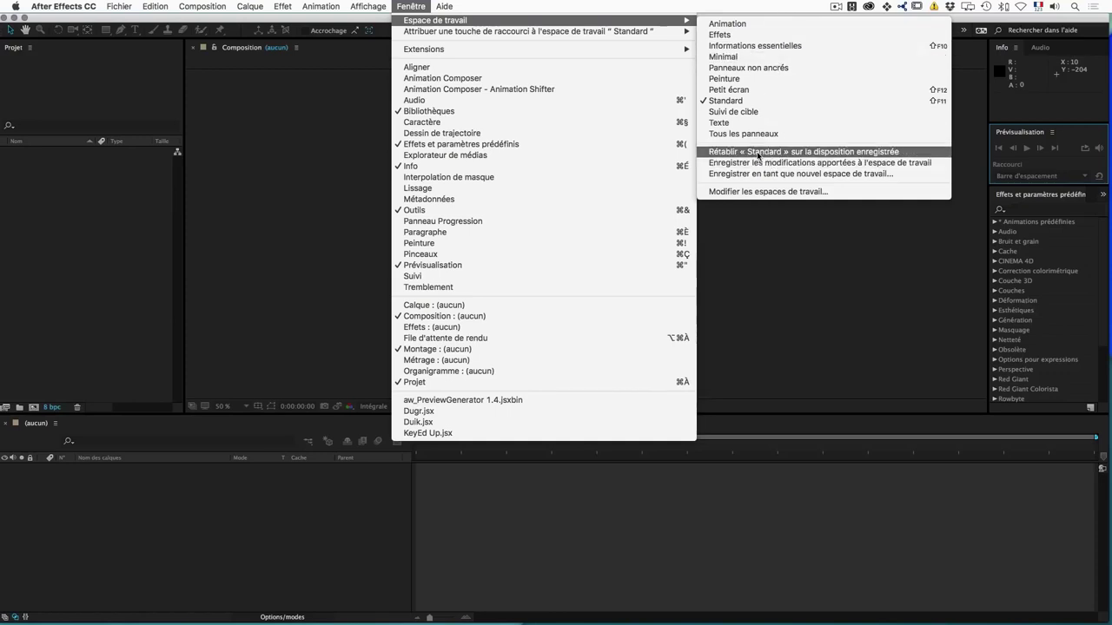
click(758, 152)
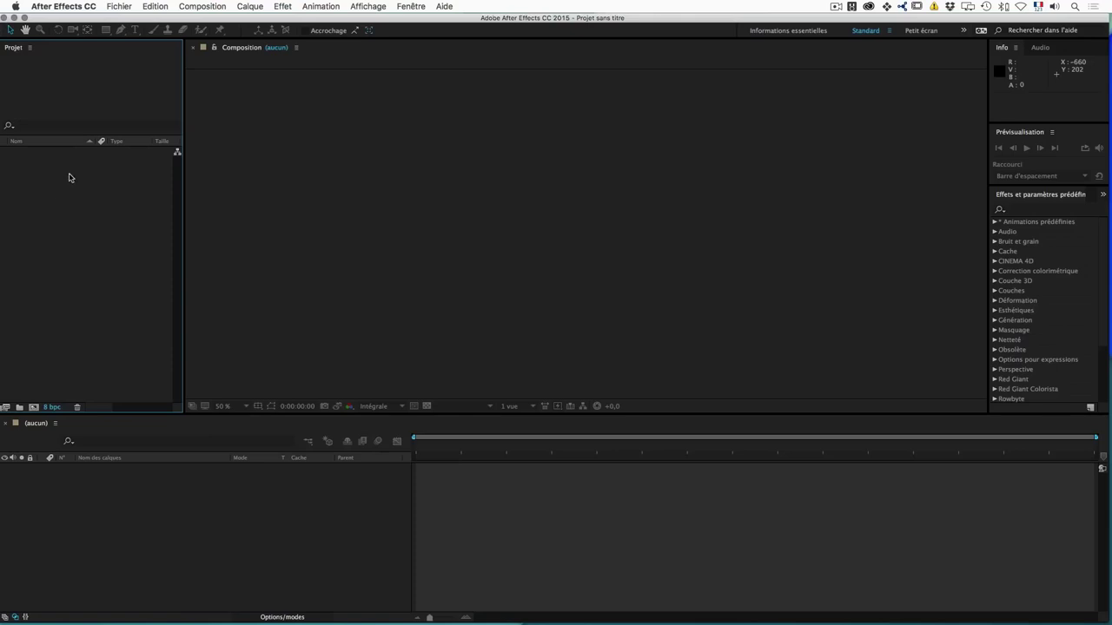
Step: Click into the Composition and Timeline panels of the empty untitled project
click(289, 105)
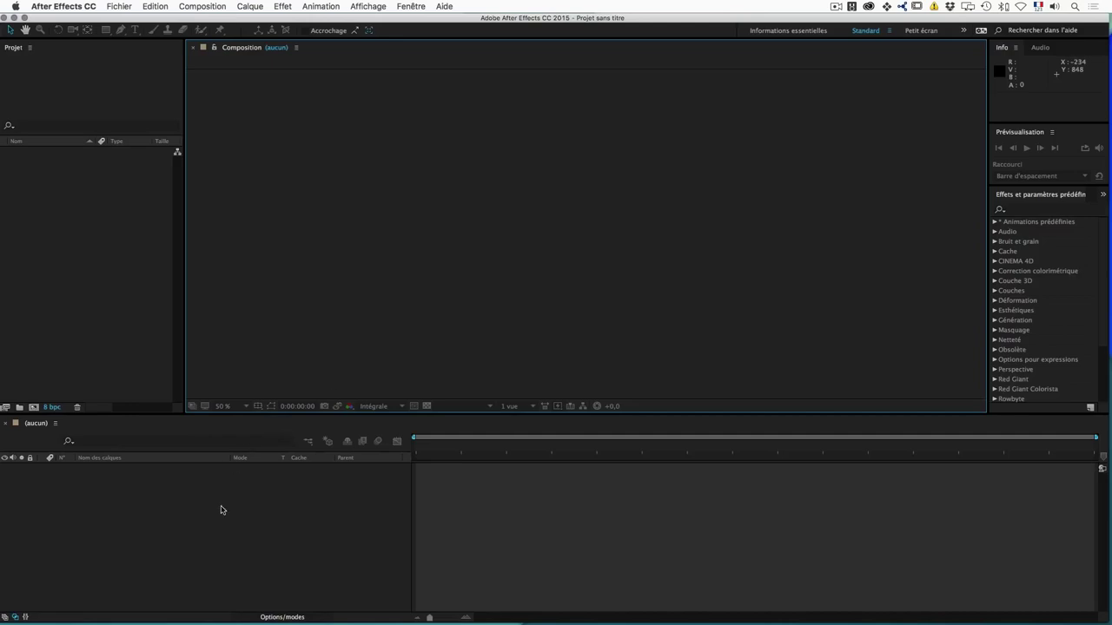
click(210, 424)
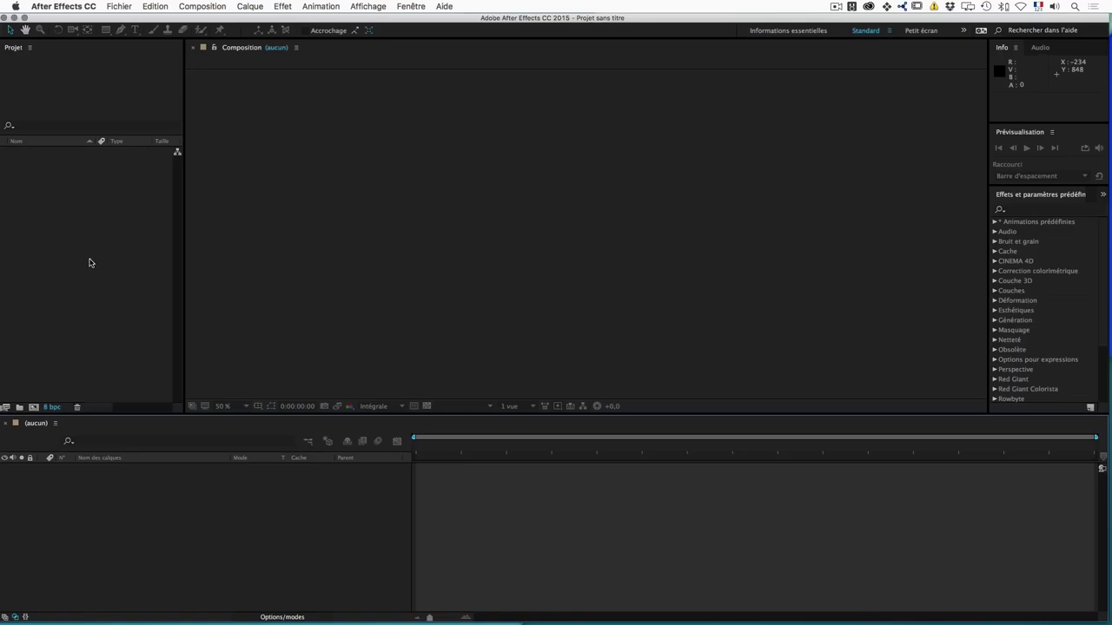
Step: Import Bureau/SAV/bibi.ai as Composition – Conserver les tailles de calque
right_click(48, 190)
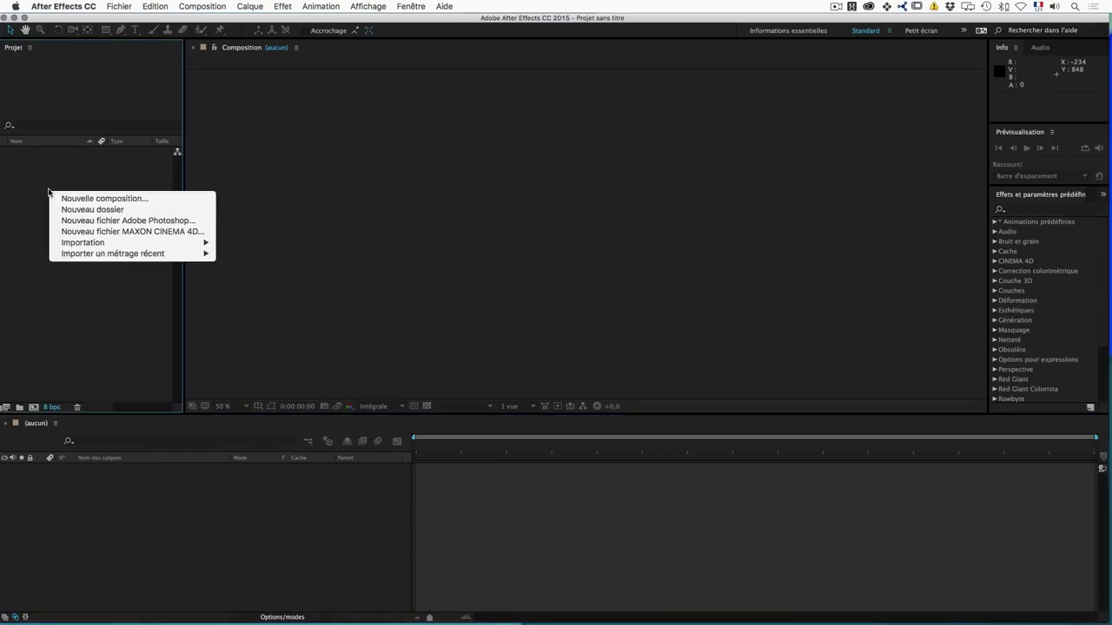
mouse_move(86, 243)
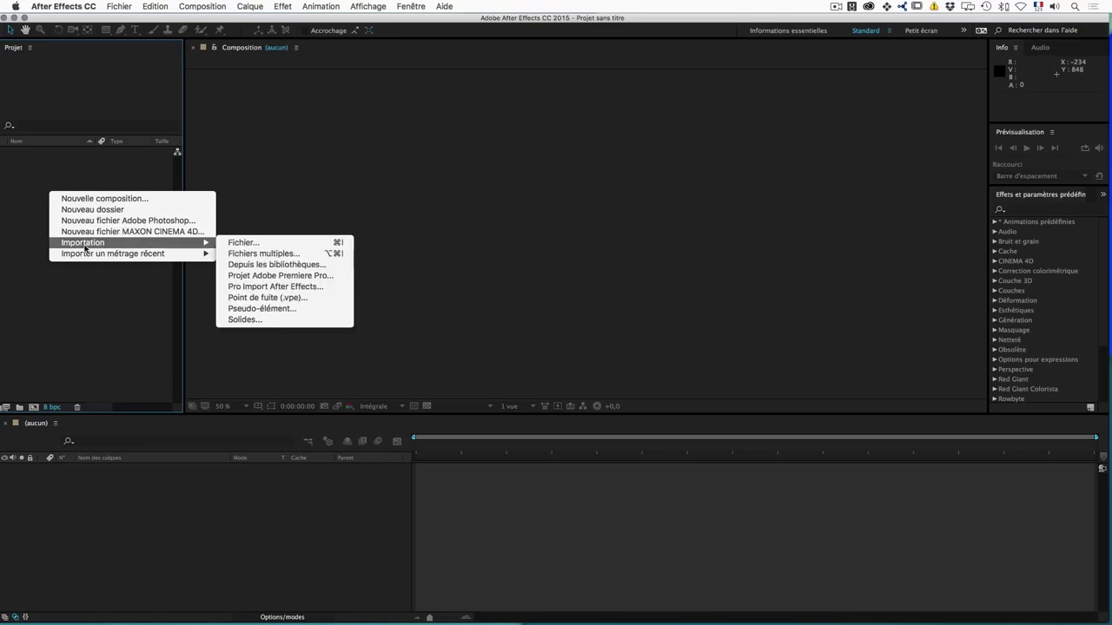
click(250, 246)
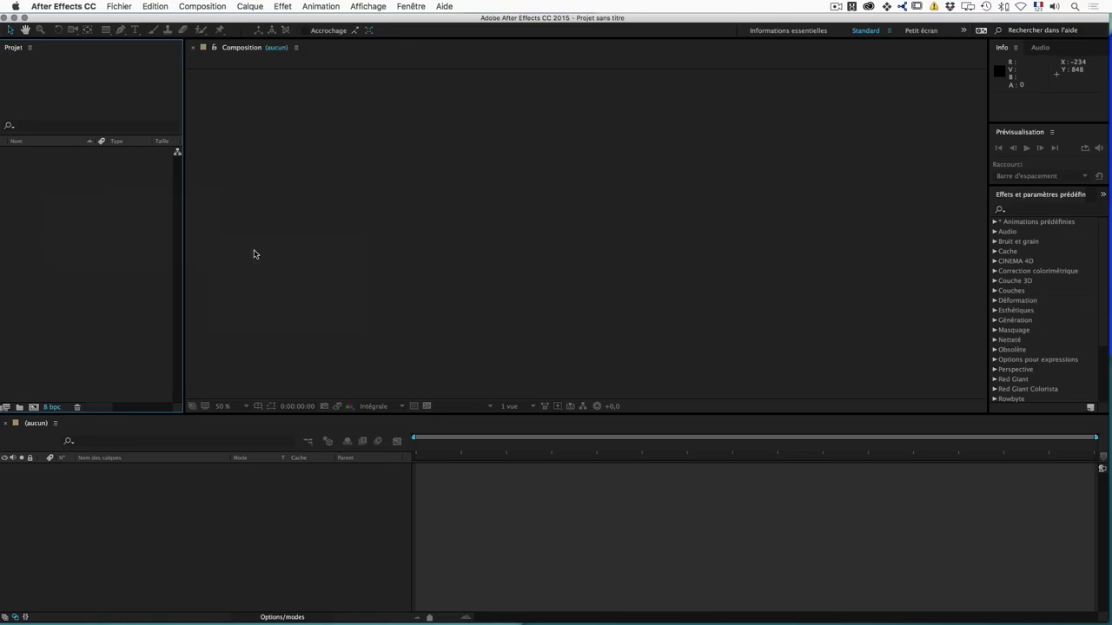
click(390, 126)
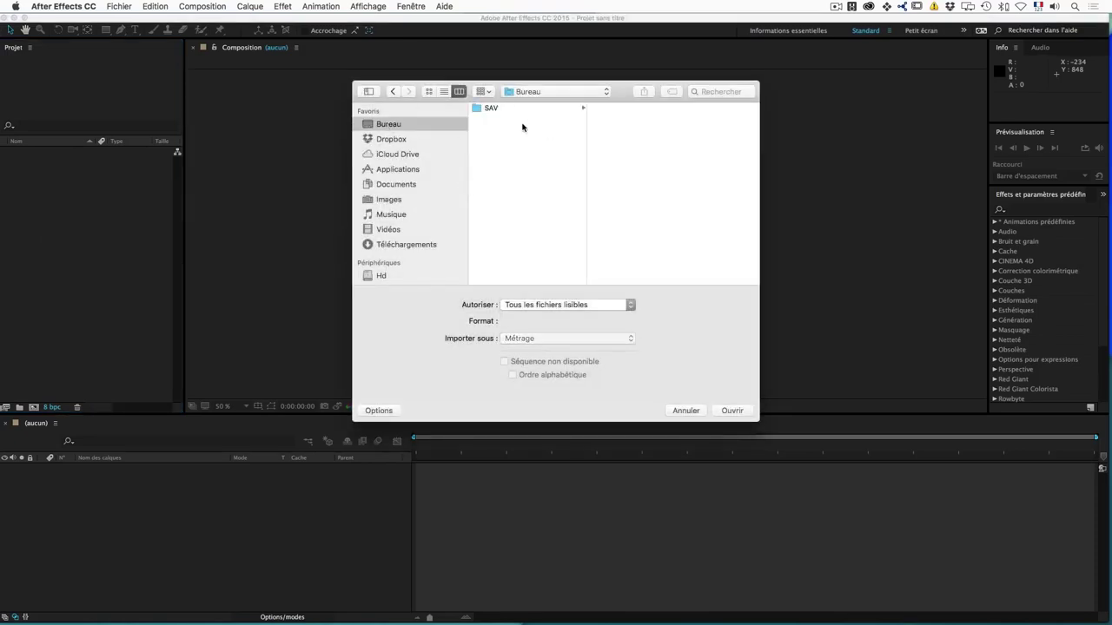
click(491, 108)
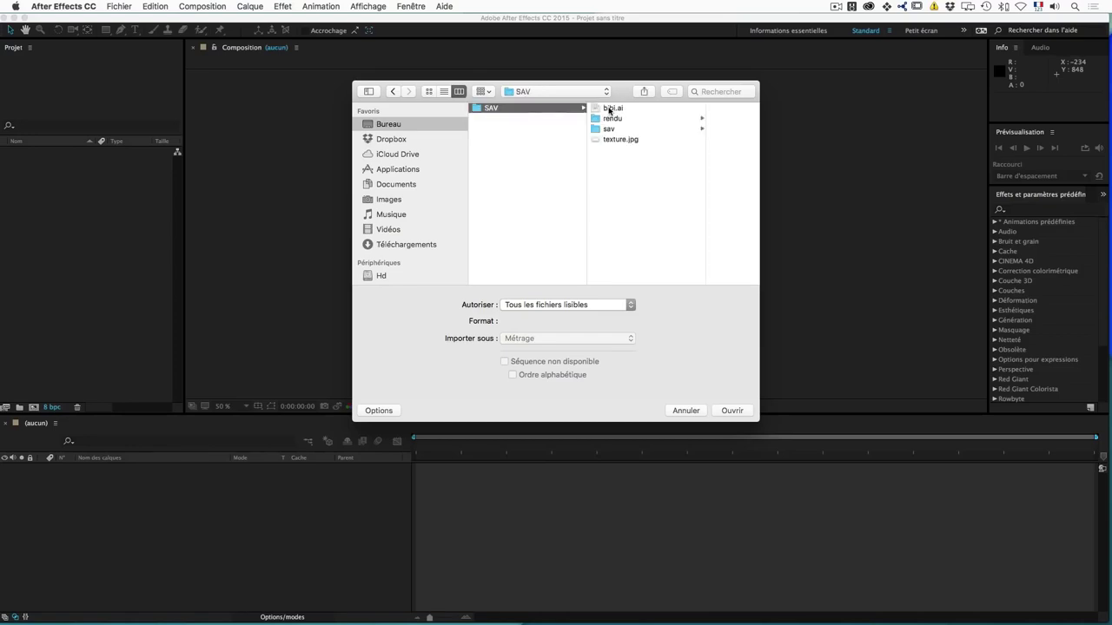
click(611, 109)
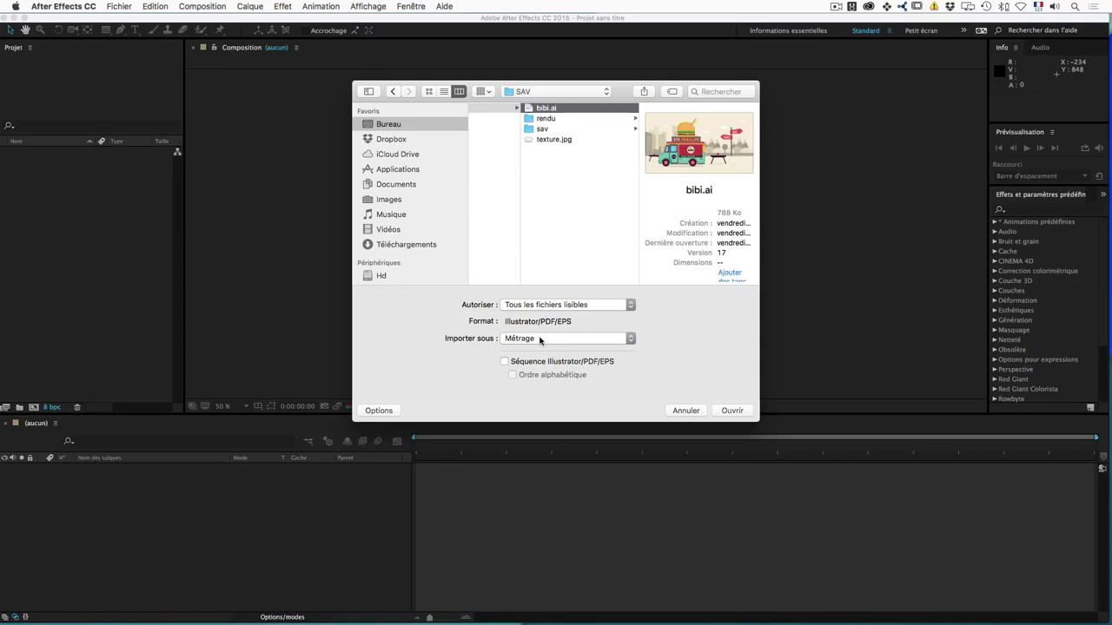
click(539, 339)
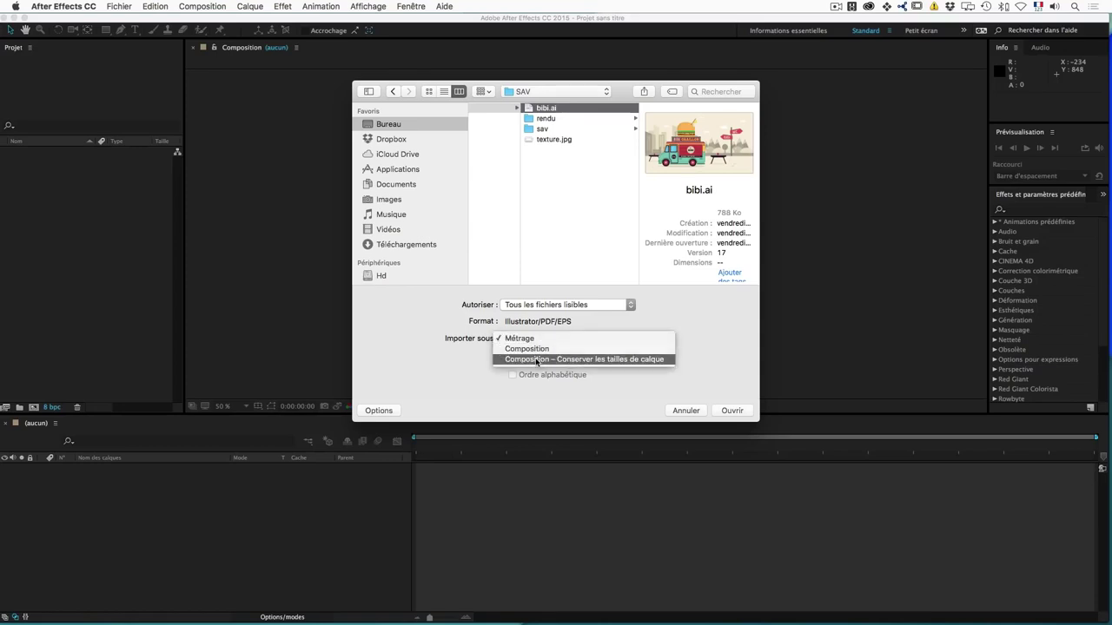
click(537, 359)
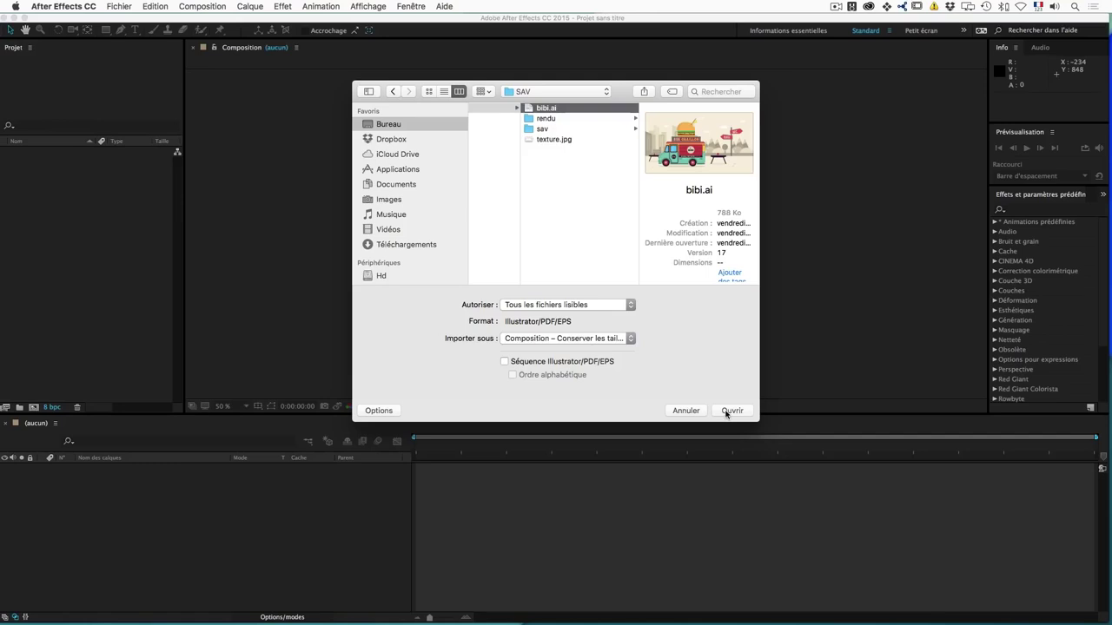
click(728, 412)
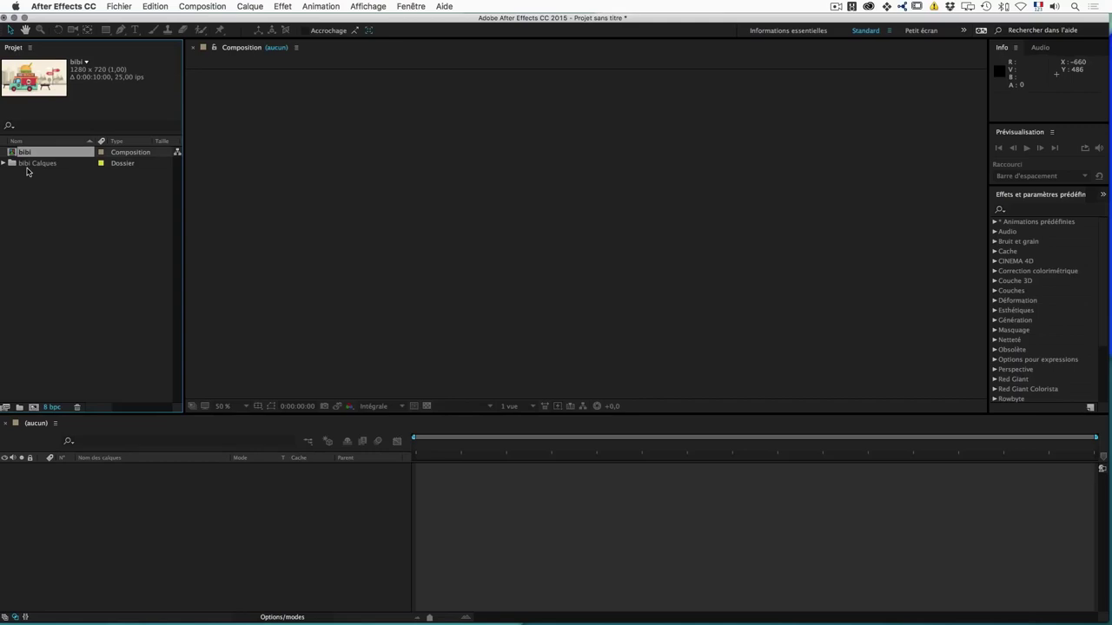
Step: Peek inside the bibi Calques folder, then open the bibi composition
click(7, 166)
click(4, 164)
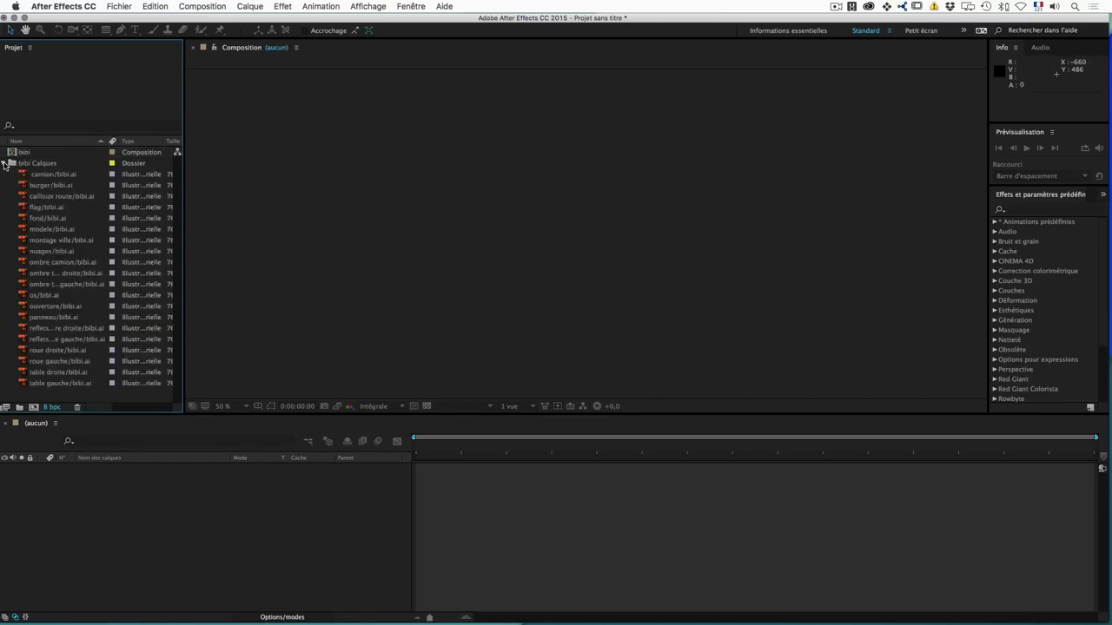
click(3, 163)
click(21, 154)
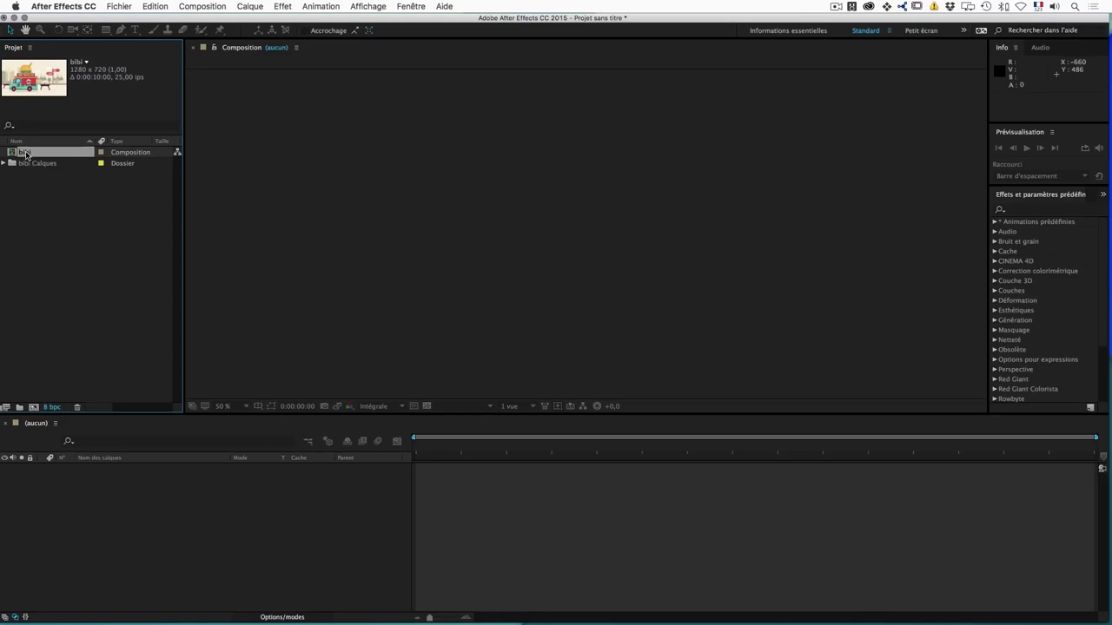
double_click(24, 154)
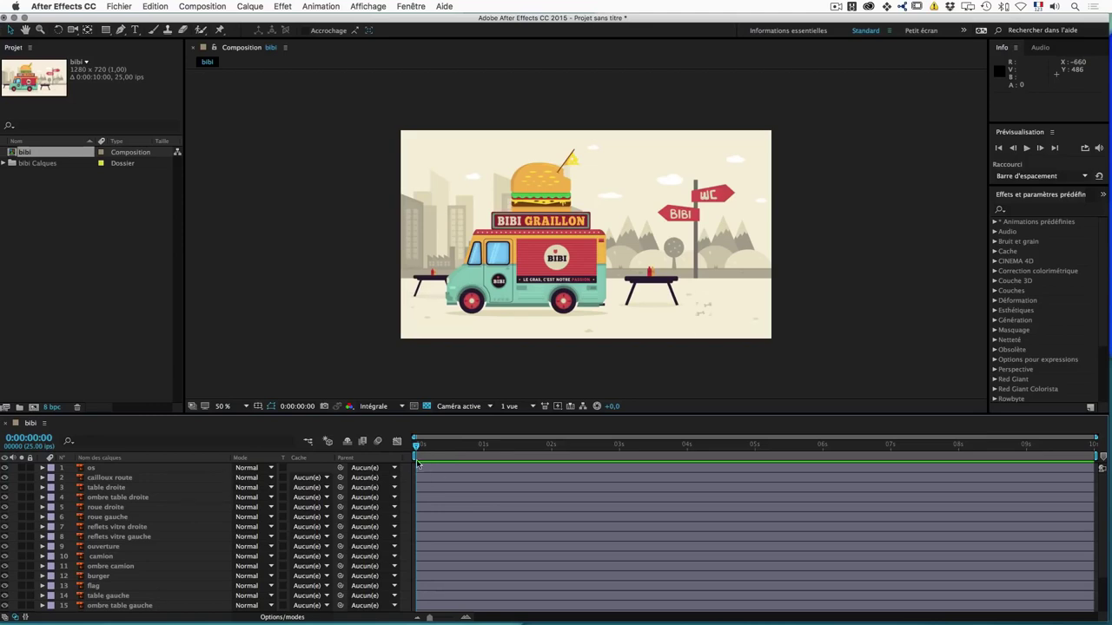
Step: Select the os, cailloux route, table droite and ombre table droite layers
click(91, 468)
click(97, 478)
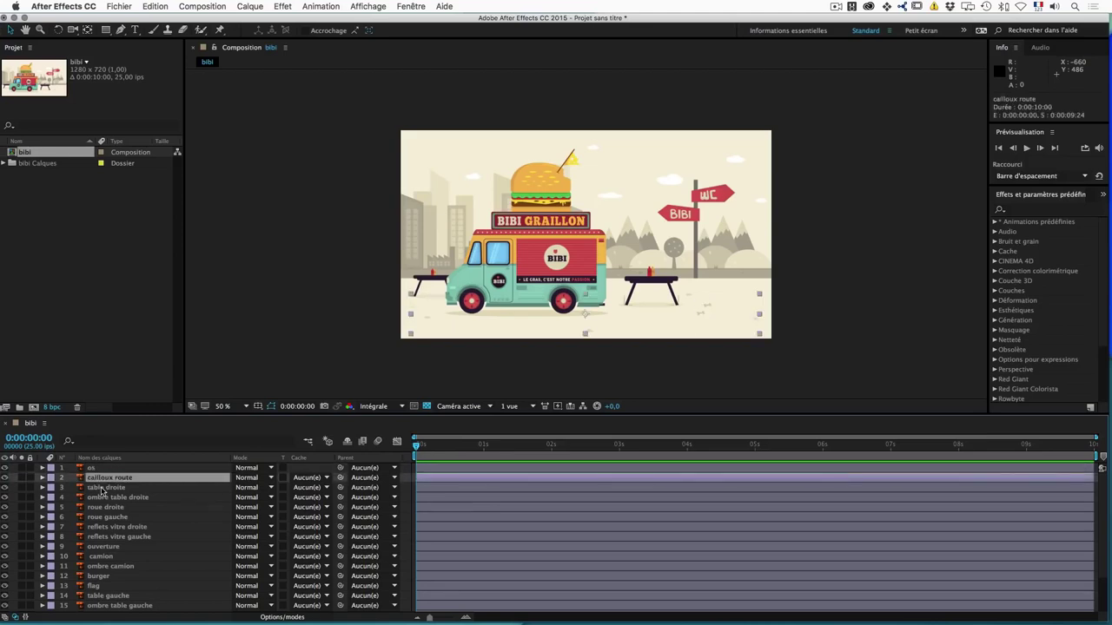
click(102, 488)
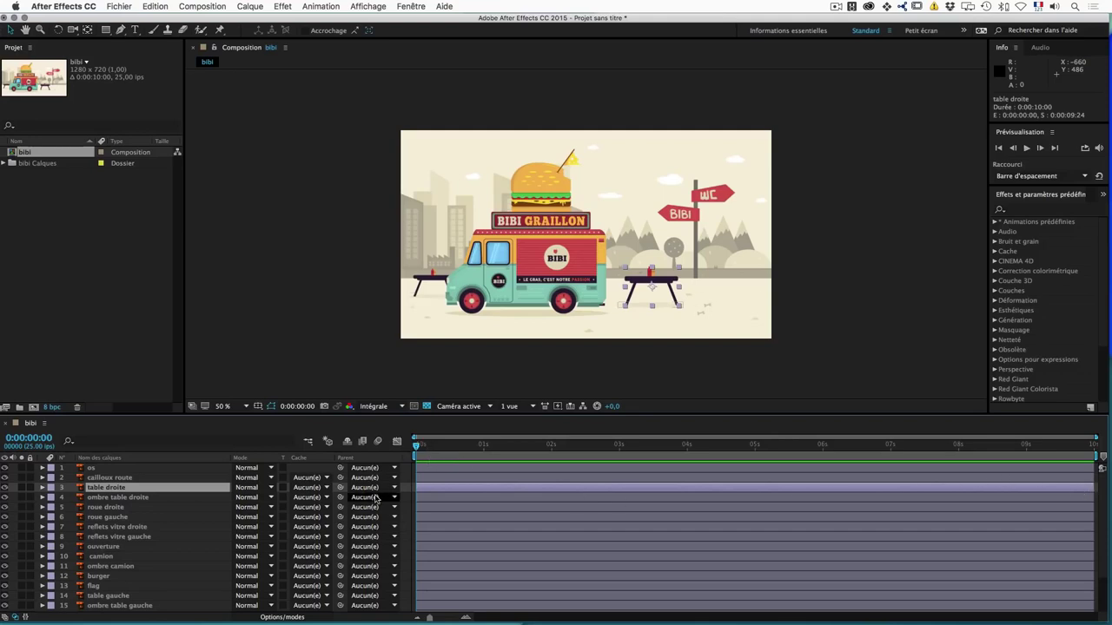
click(117, 498)
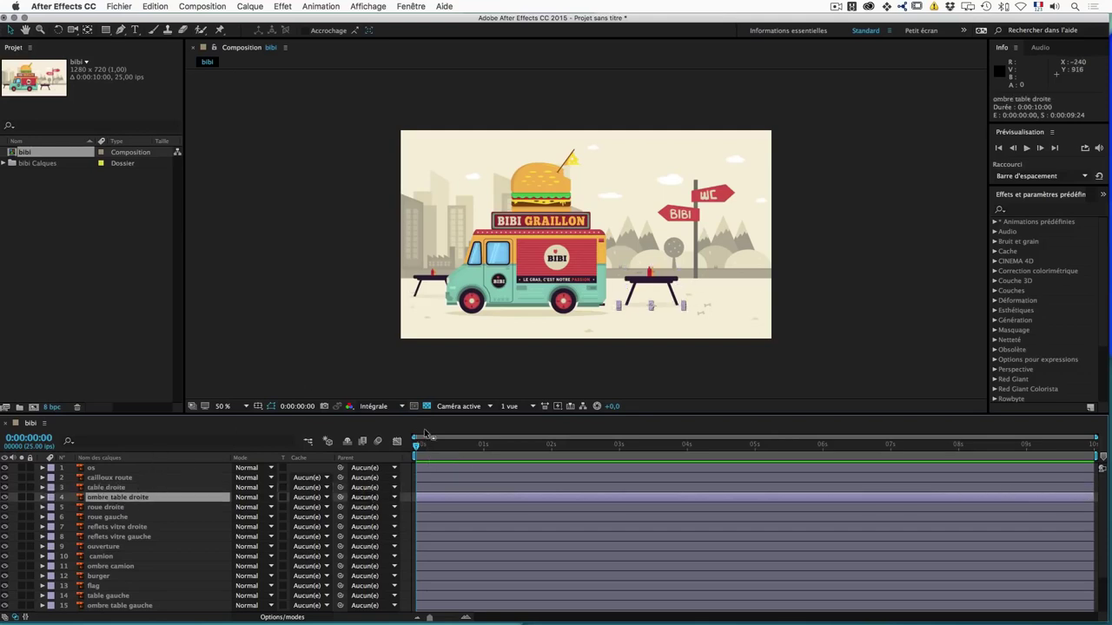
click(203, 9)
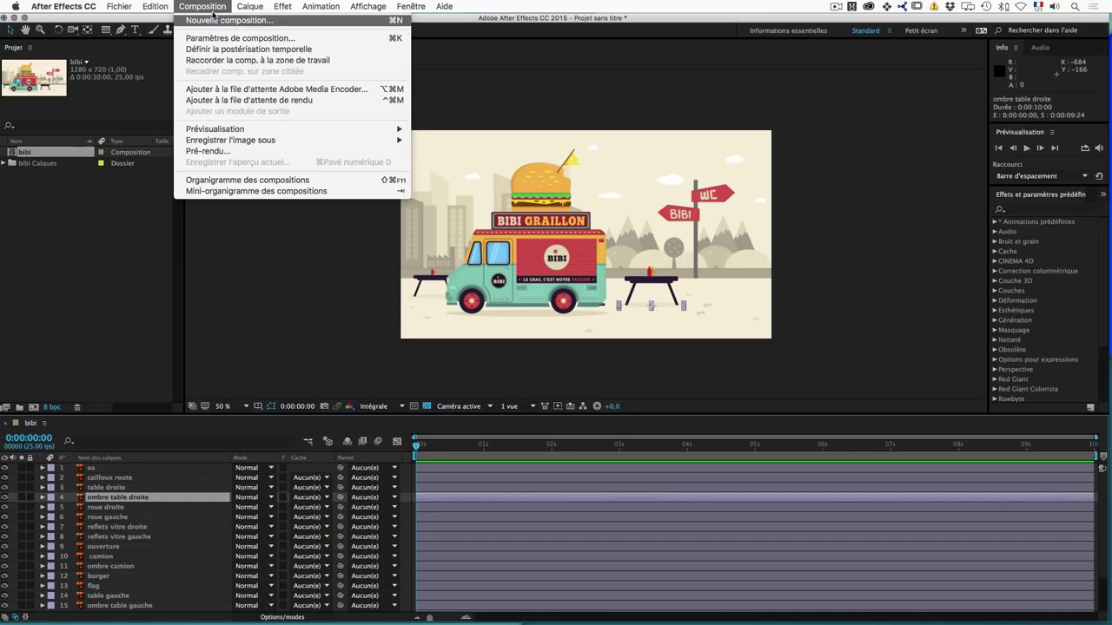
Step: Confirm the bibi composition settings at 1280×720, 25 ips, duration 0:00:10:00
click(217, 41)
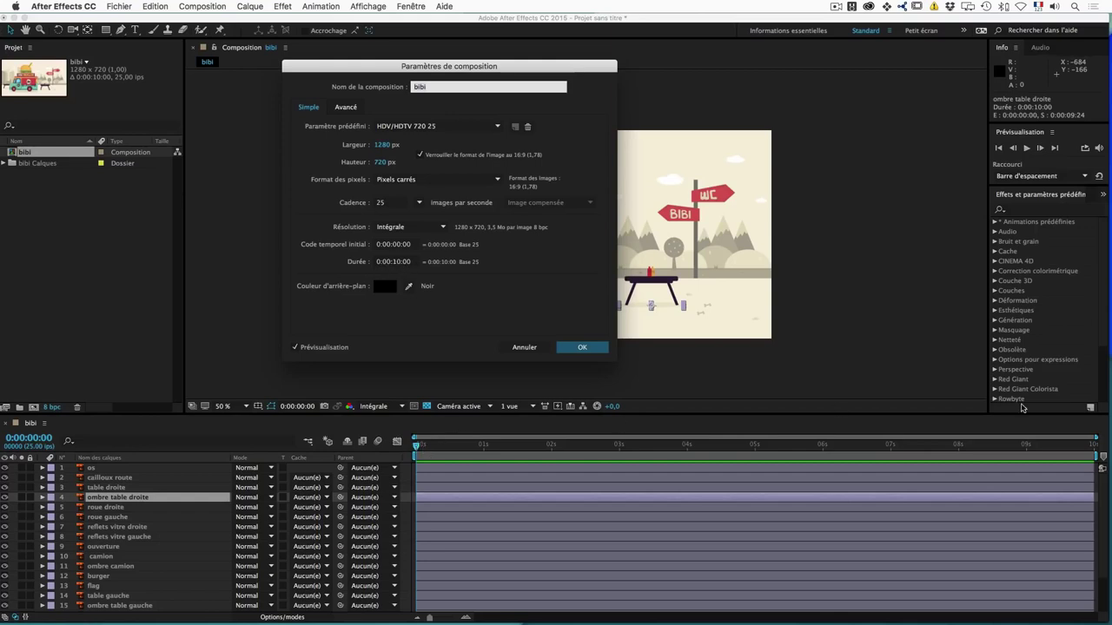
click(582, 348)
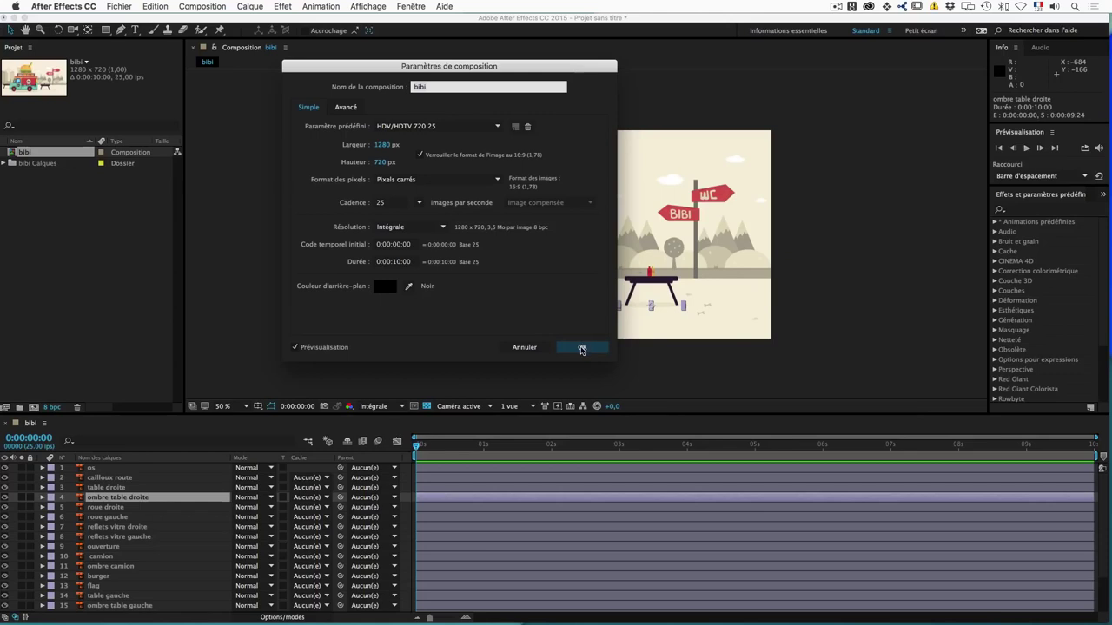
click(587, 348)
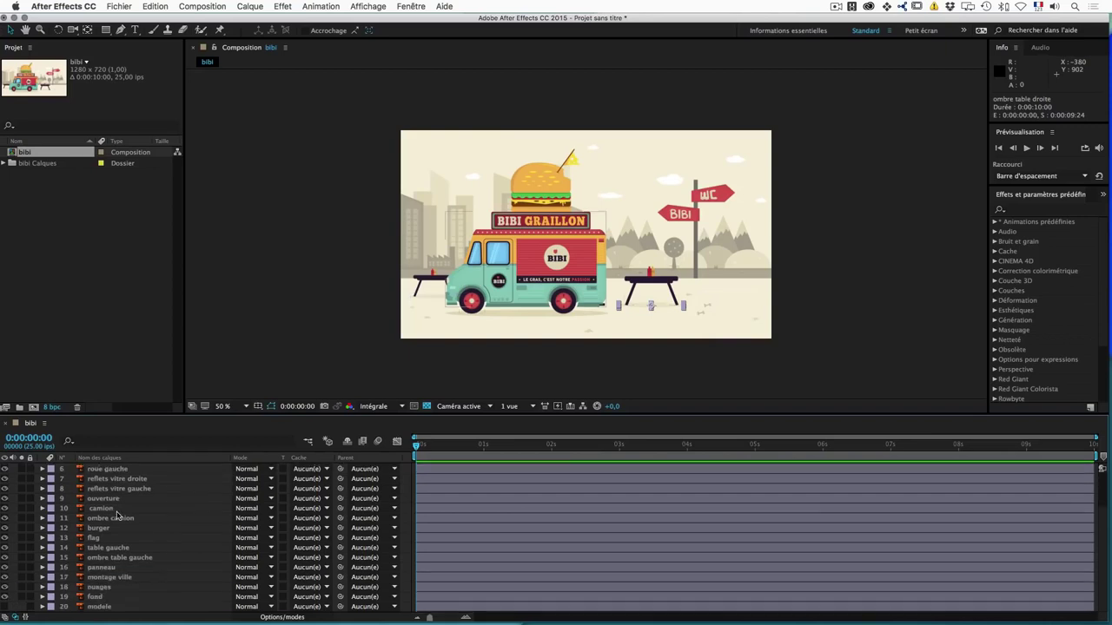
click(113, 497)
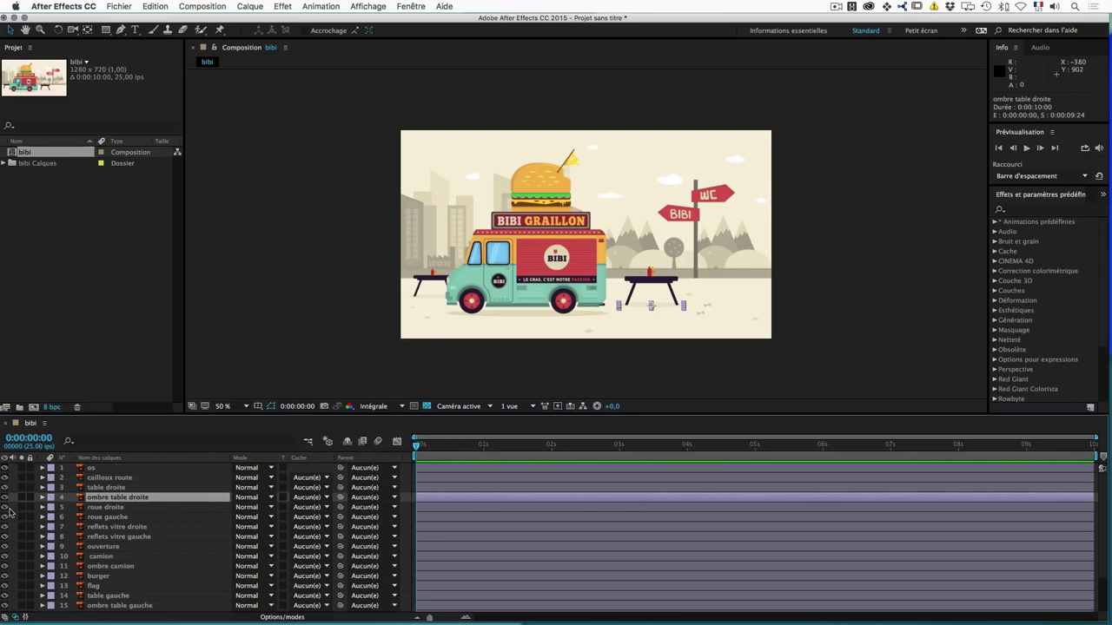
scroll(49, 524, down, 2)
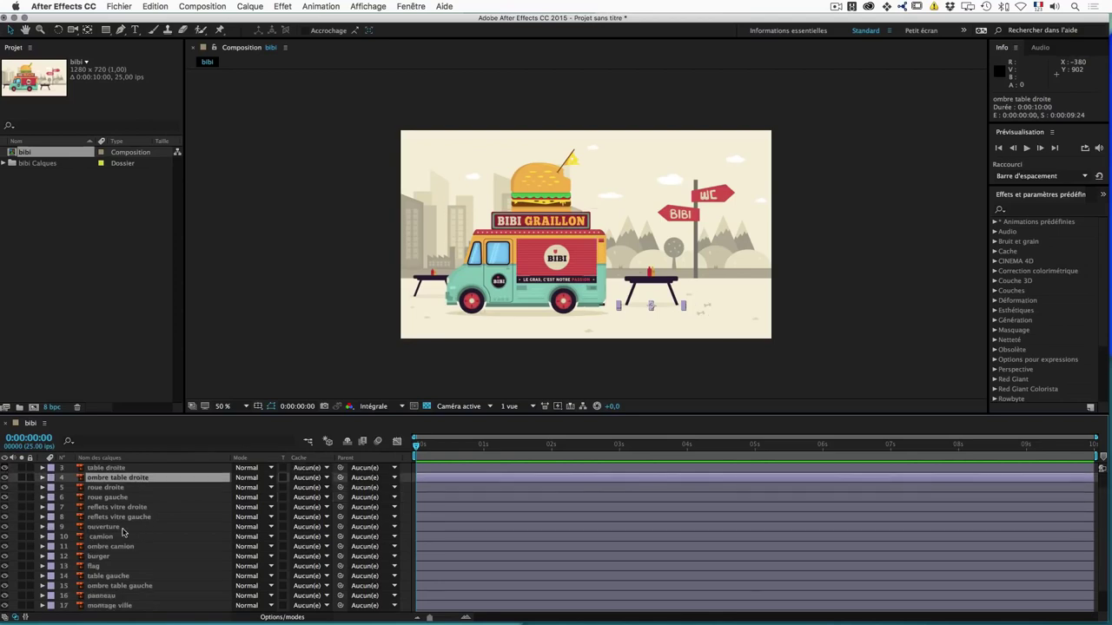
click(5, 537)
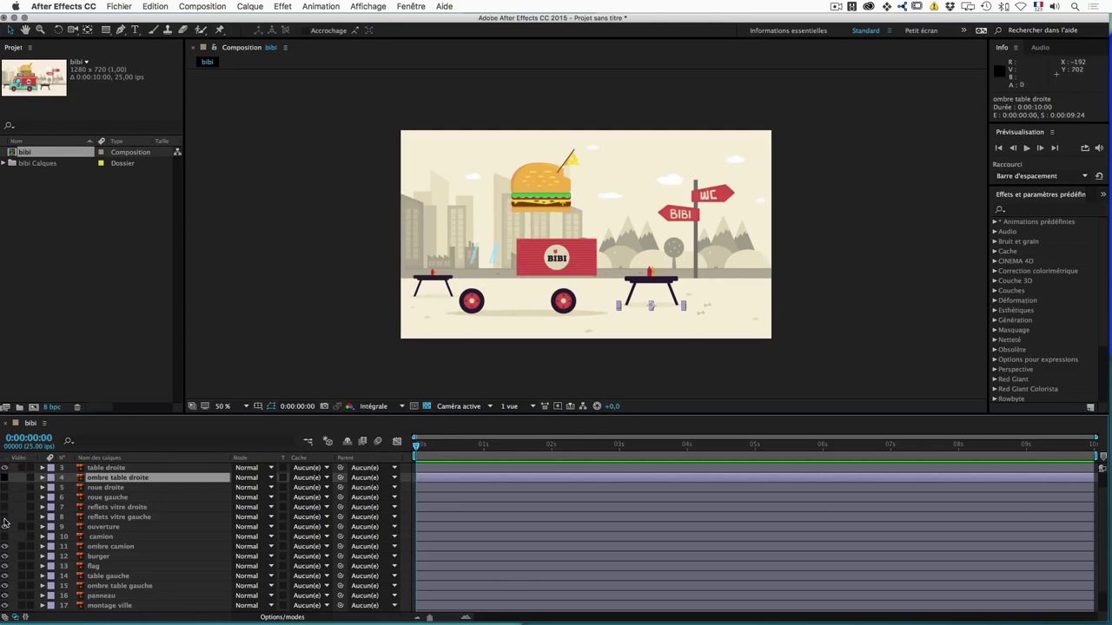
drag(4, 477, 5, 518)
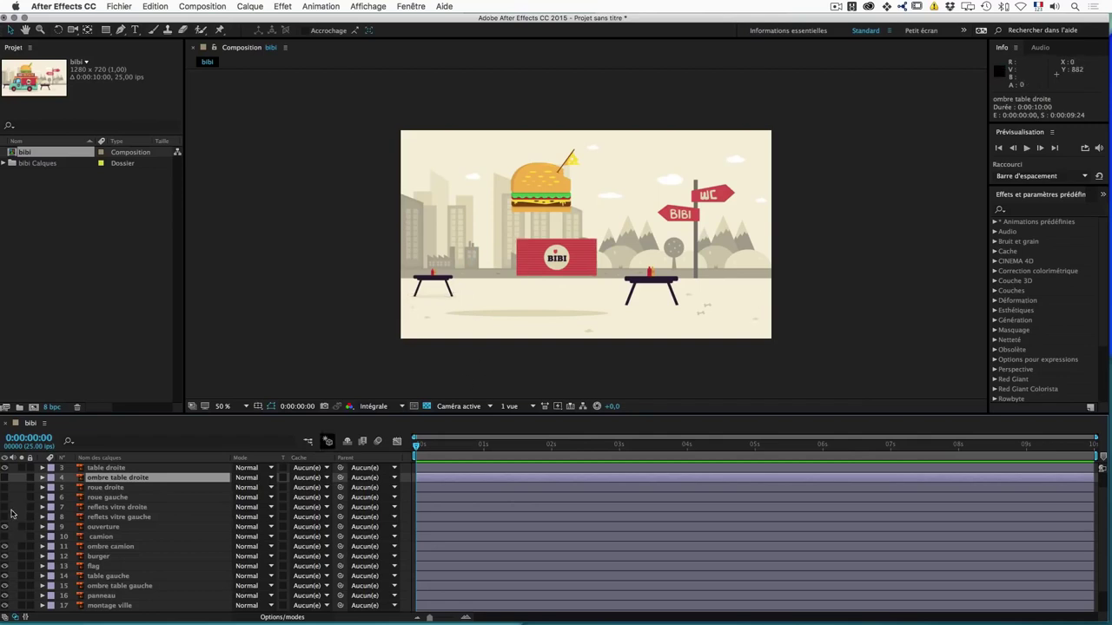
drag(5, 531, 4, 477)
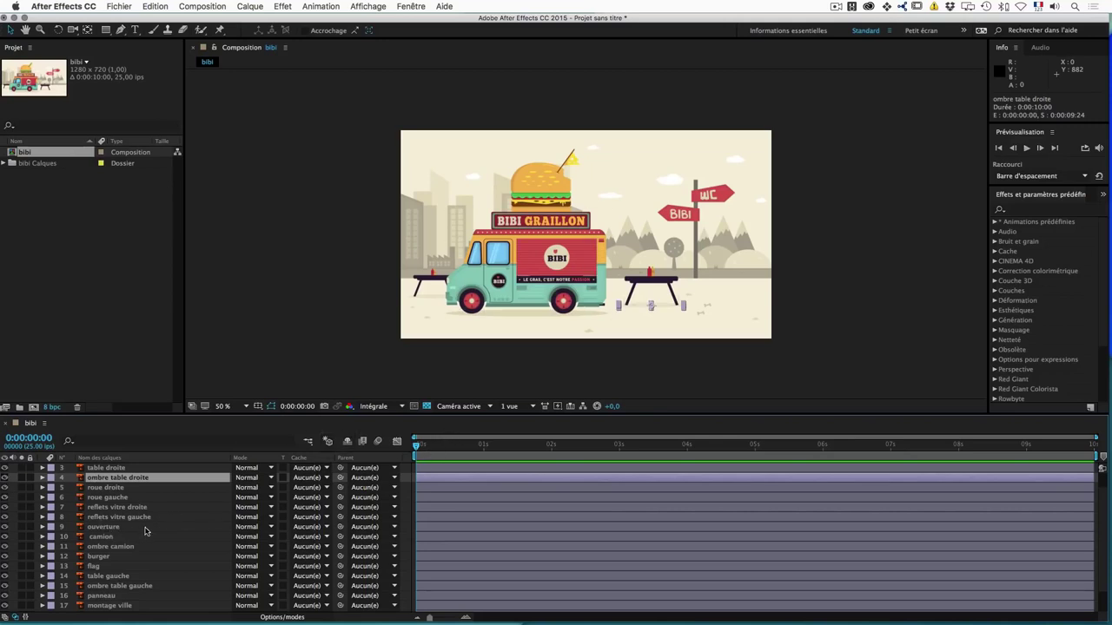
scroll(139, 528, up, 2)
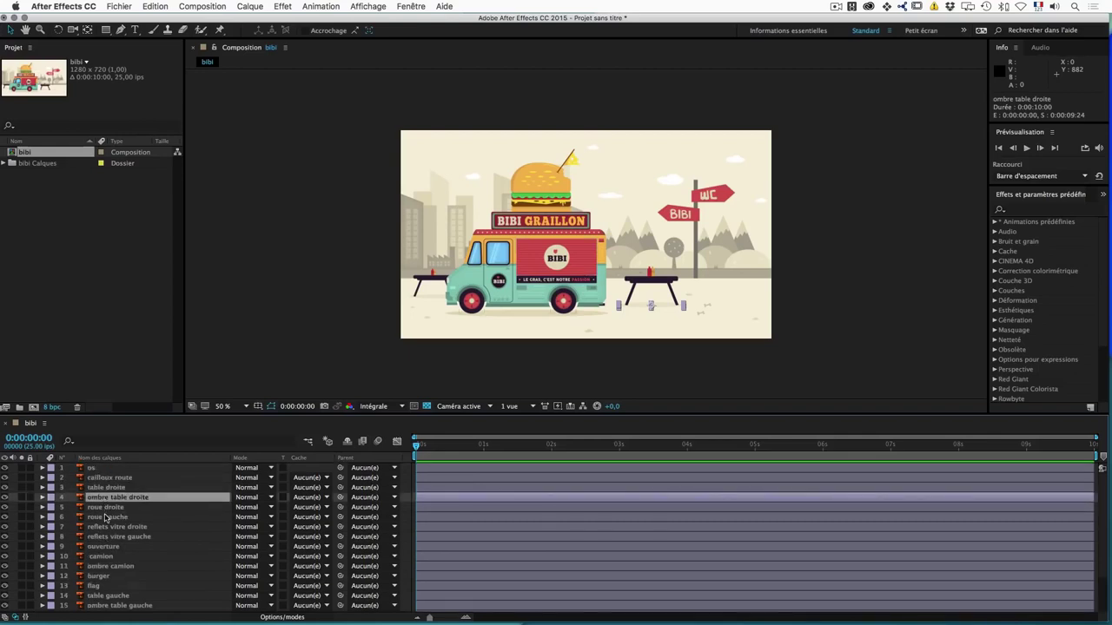
scroll(105, 518, down, 5)
scroll(102, 521, up, 5)
click(106, 497)
click(464, 377)
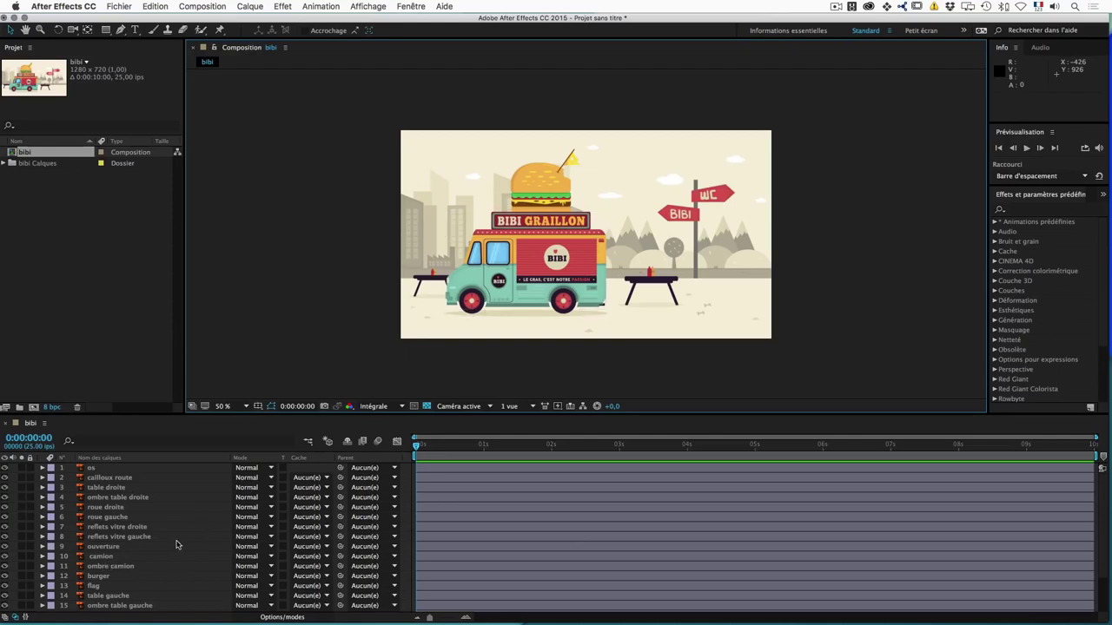
Step: Select the nine truck layers: camion, ombre camion, burger, flag, ouverture, window reflections and wheels
click(101, 558)
shift+click(104, 568)
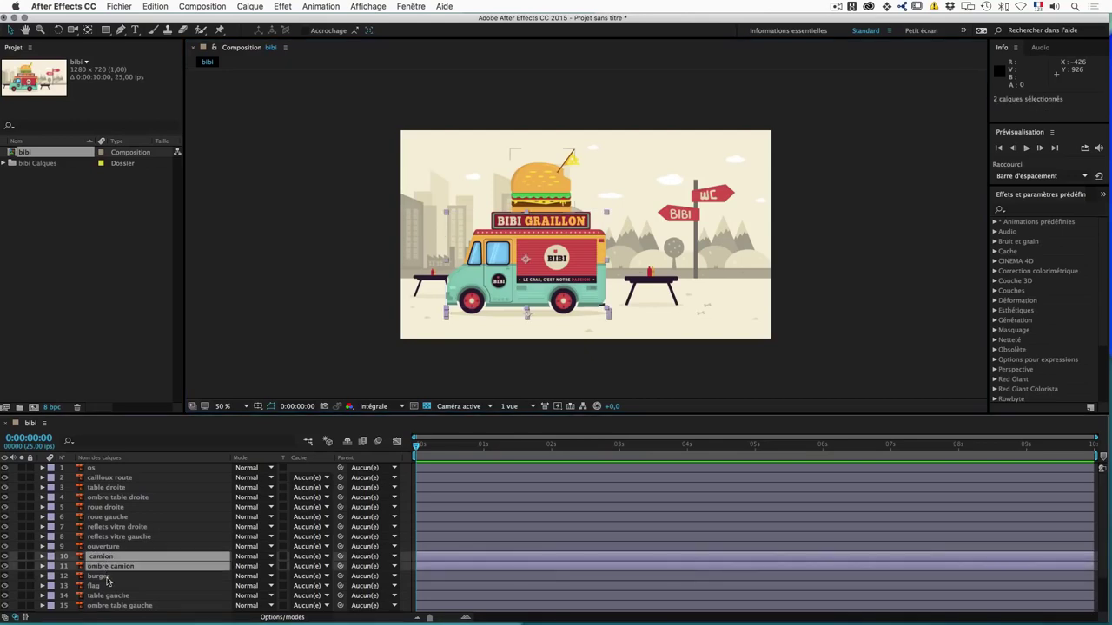
shift+click(99, 577)
shift+click(97, 587)
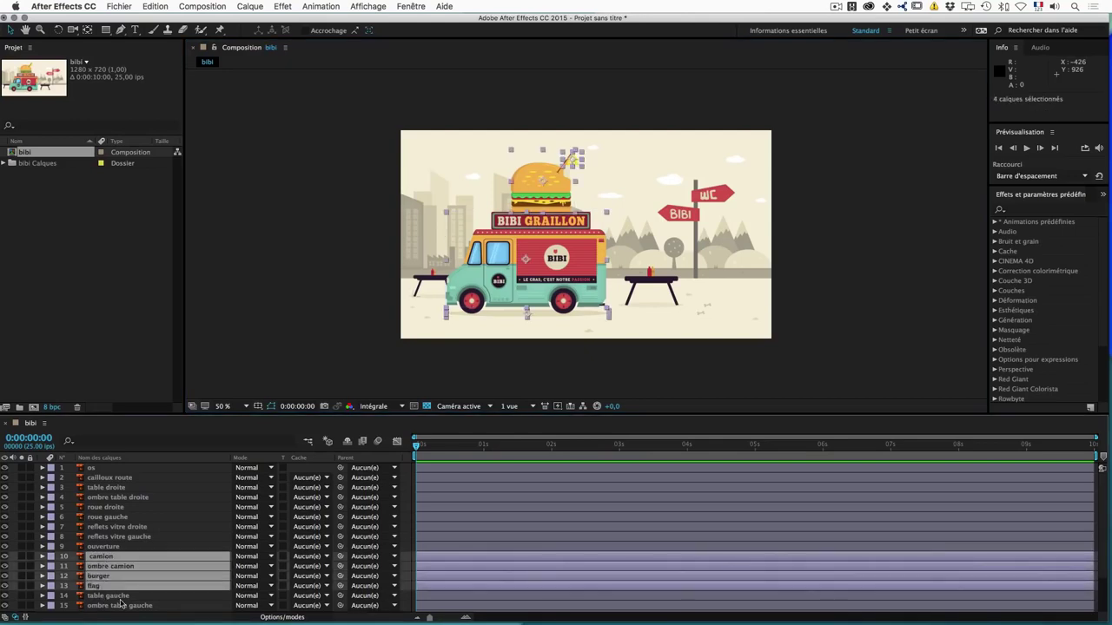
shift+click(101, 547)
shift+click(101, 537)
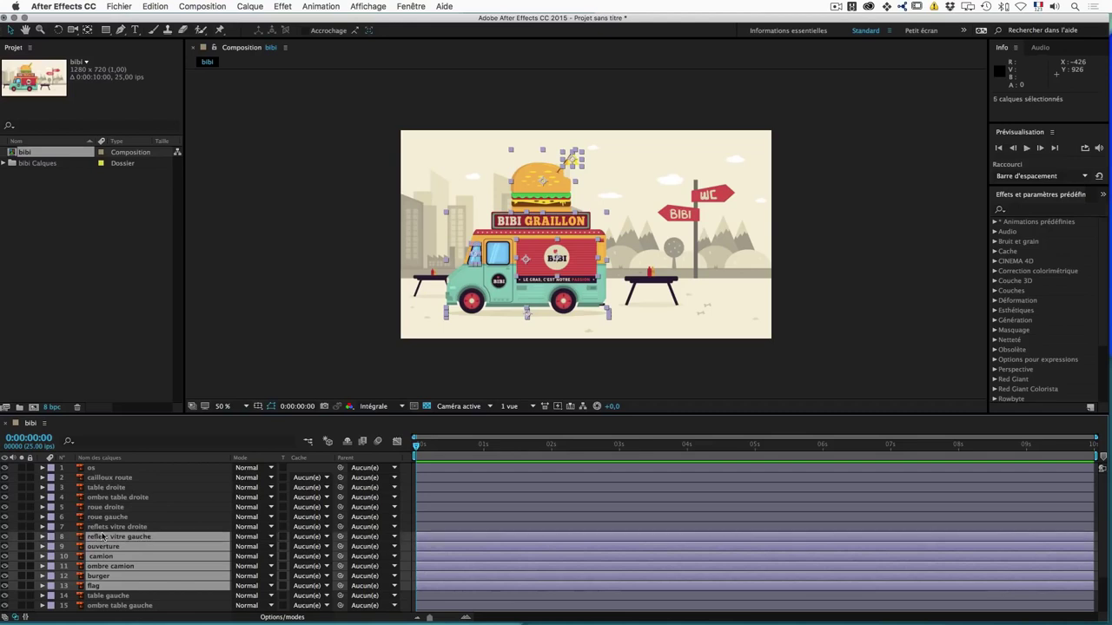
shift+click(100, 527)
shift+click(101, 519)
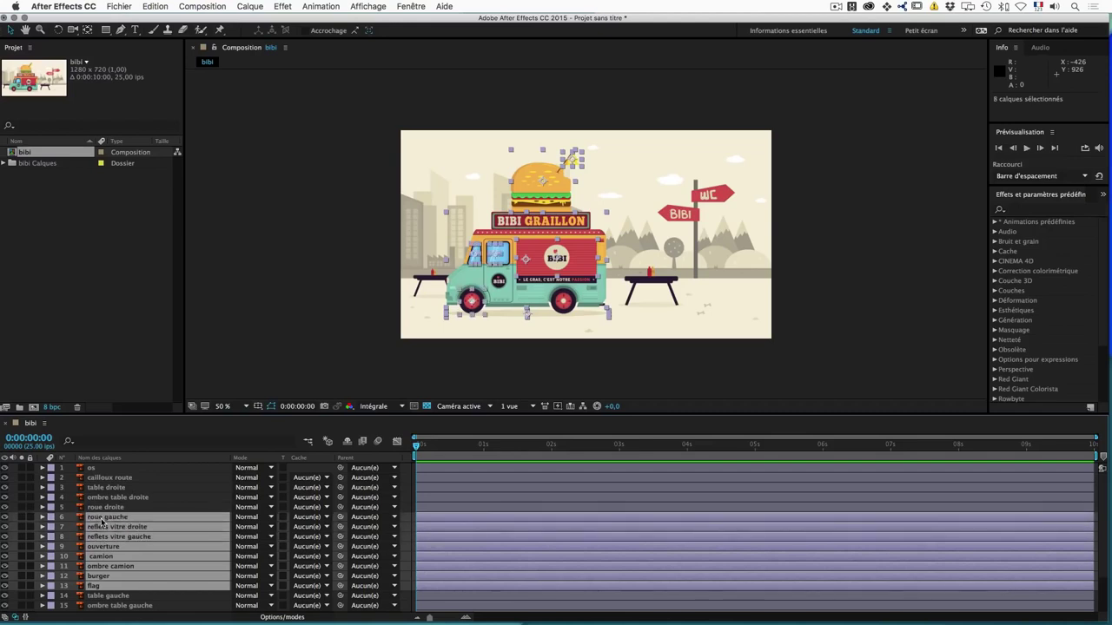
shift+click(103, 508)
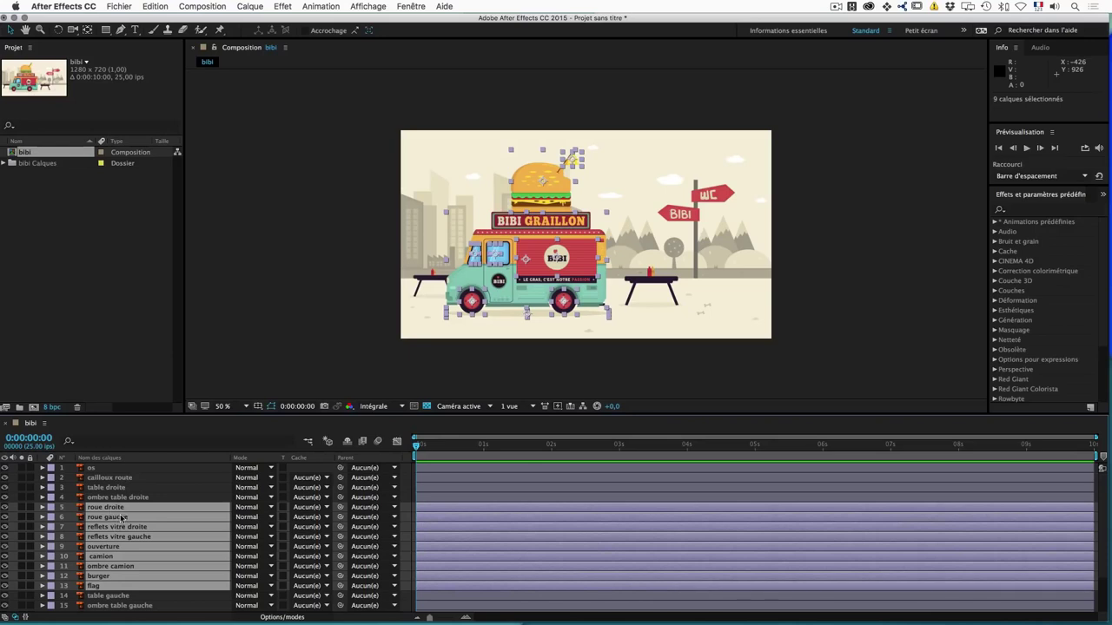
Step: Precompose the selected truck layers into a new composition named camion
right_click(116, 518)
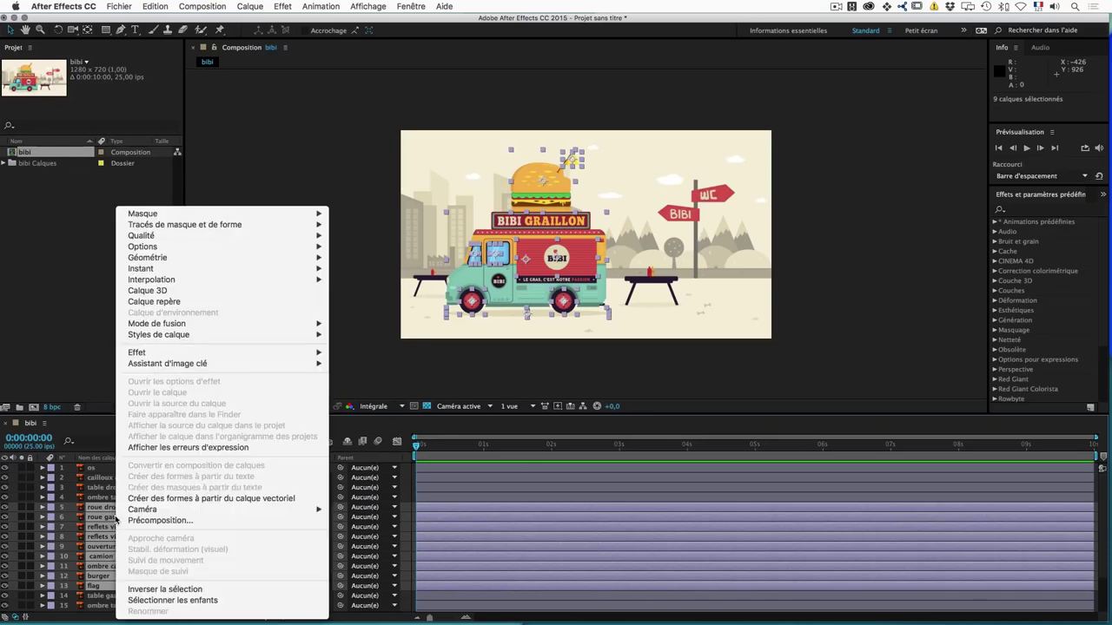
click(159, 521)
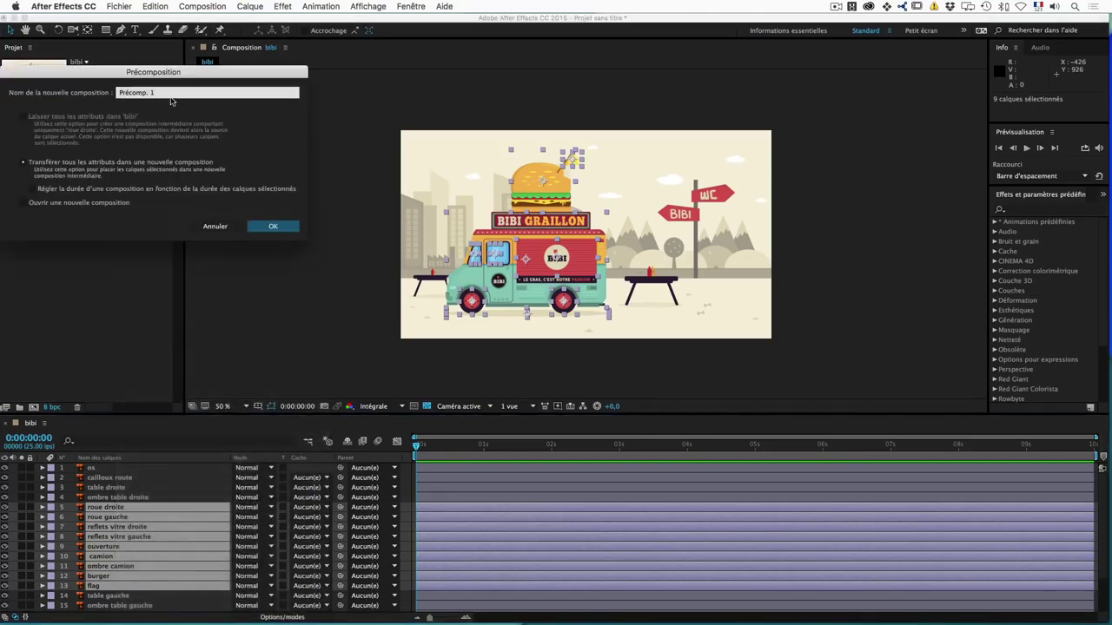
text(cam)
key(Return)
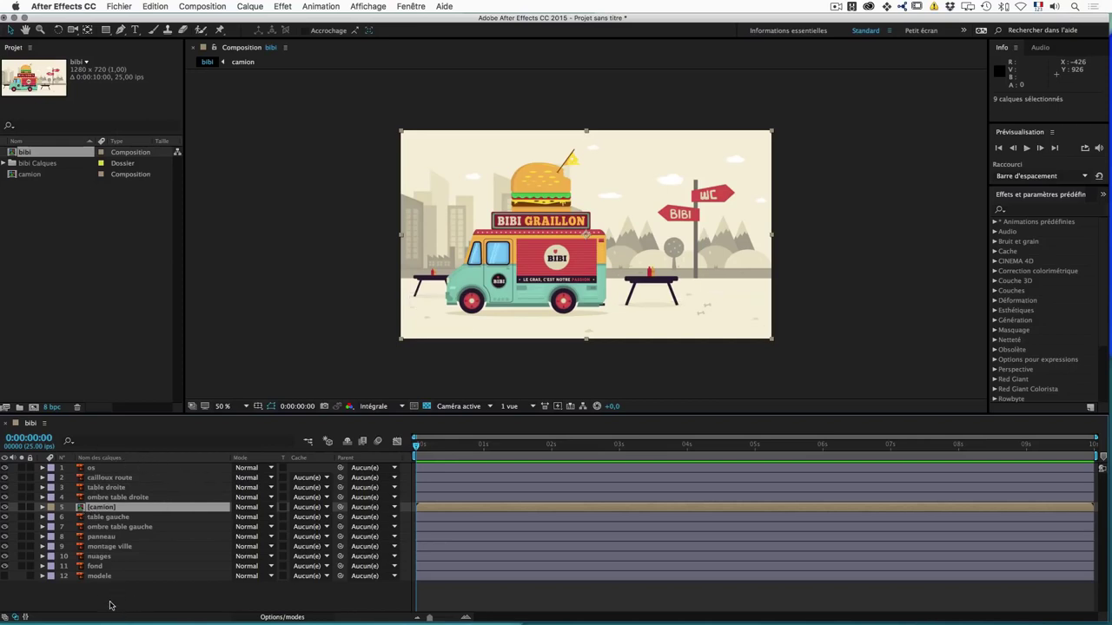
Step: Select the [camion] precomp layer in bibi and open it
click(111, 605)
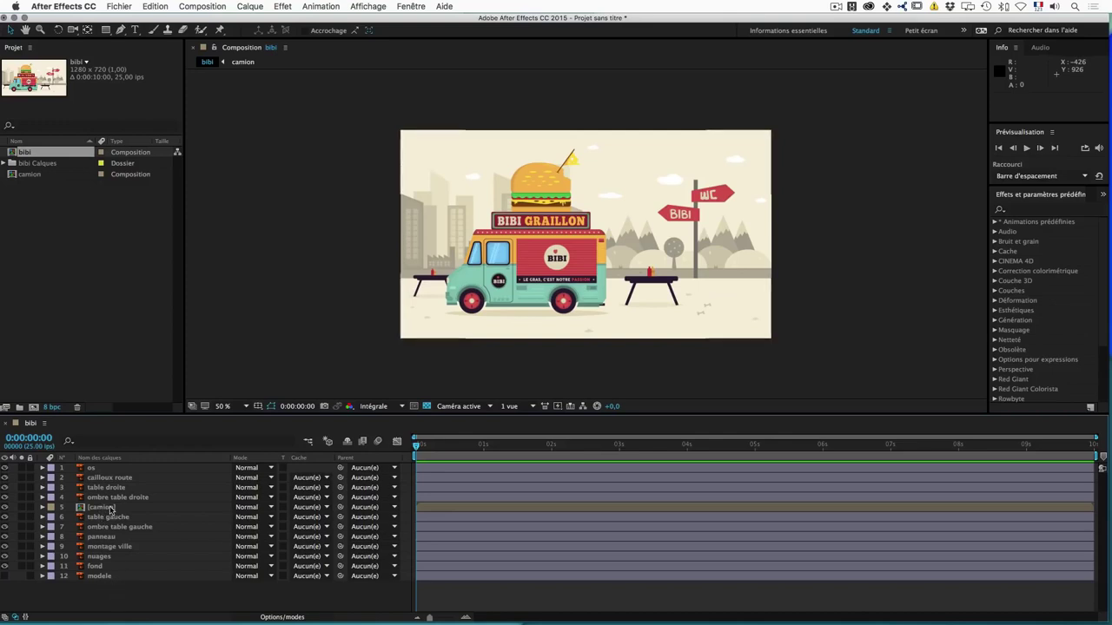
click(102, 508)
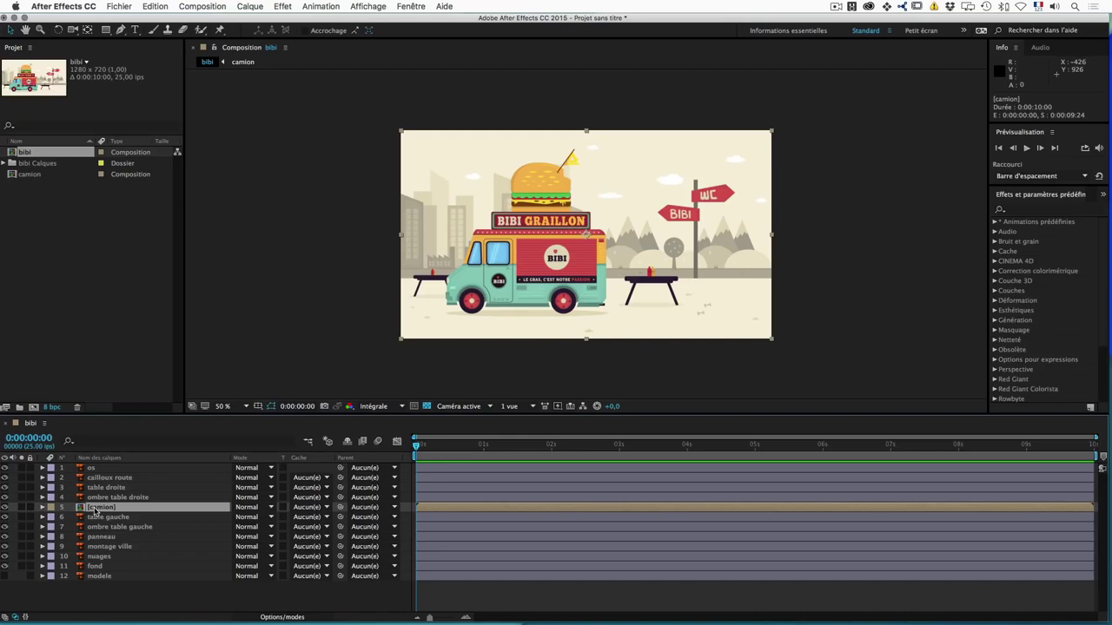
double_click(96, 509)
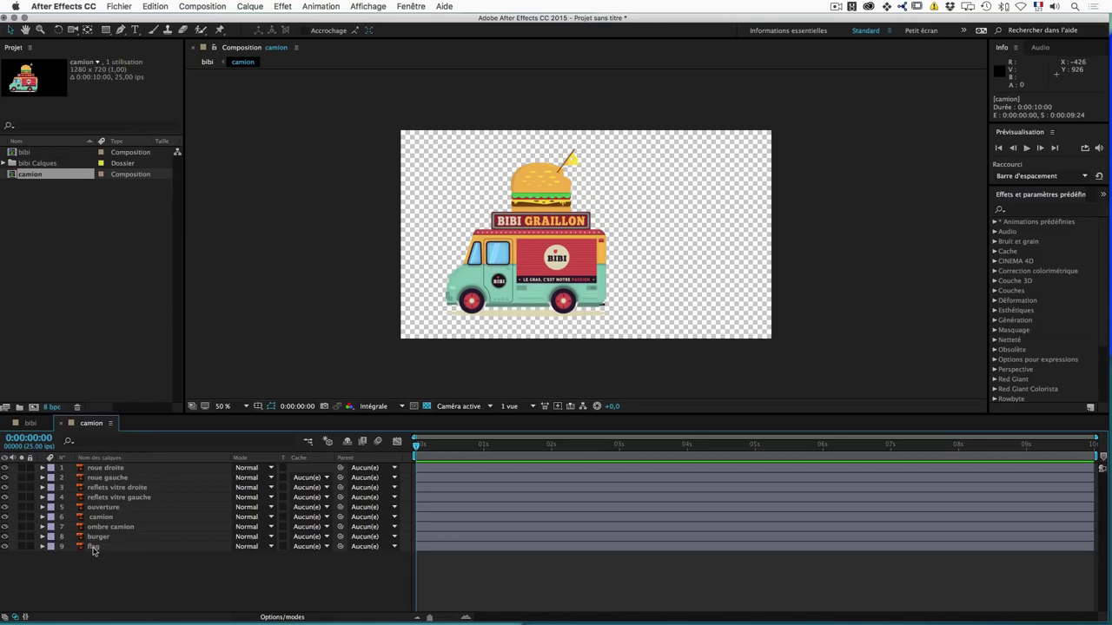
Step: Step through the truck layers inside camion, from roue droite down to flag and back
click(110, 470)
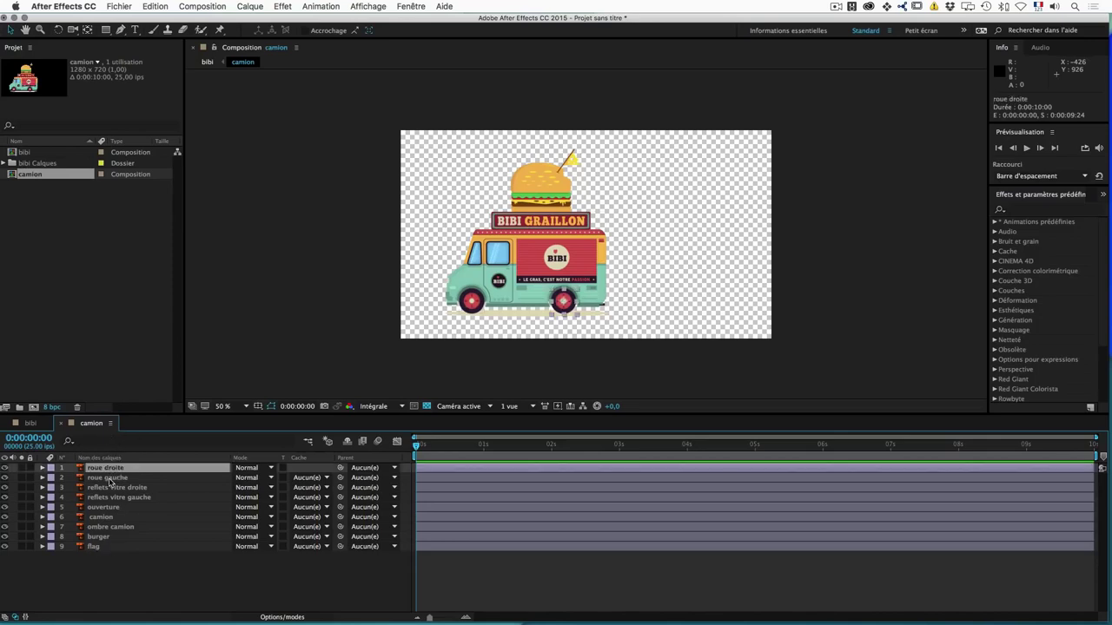
click(108, 479)
click(109, 488)
click(109, 498)
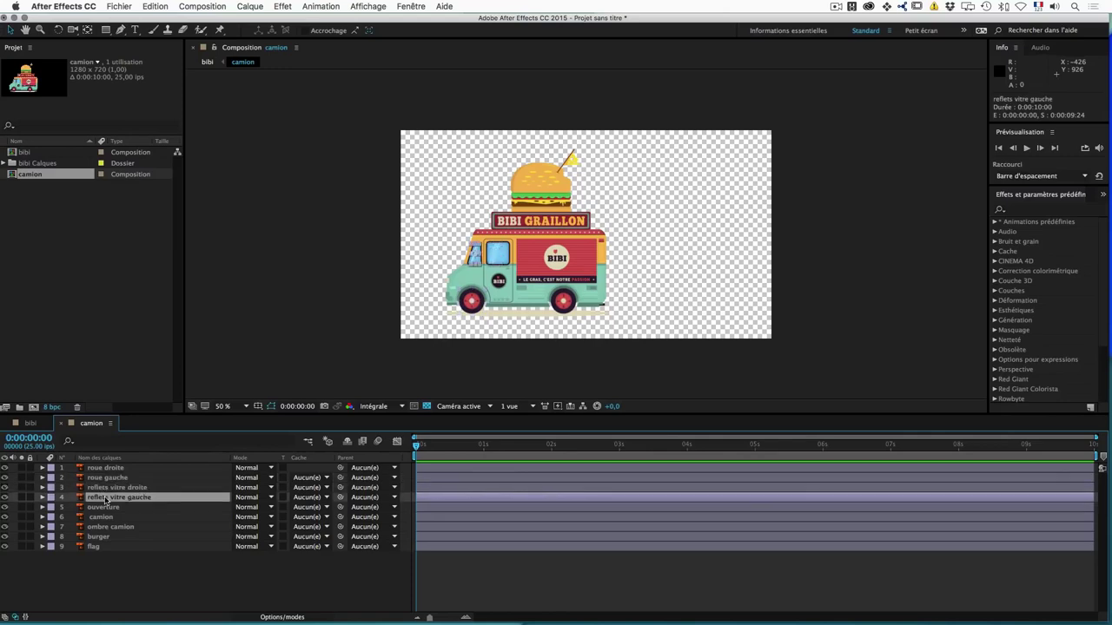
click(101, 508)
click(101, 518)
click(102, 528)
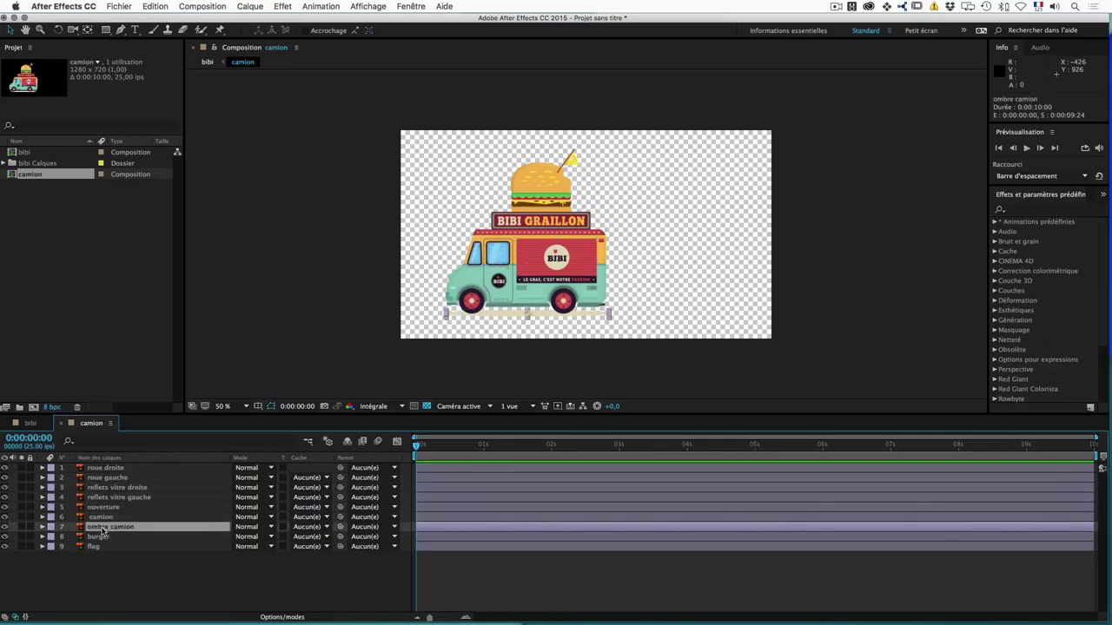
click(94, 548)
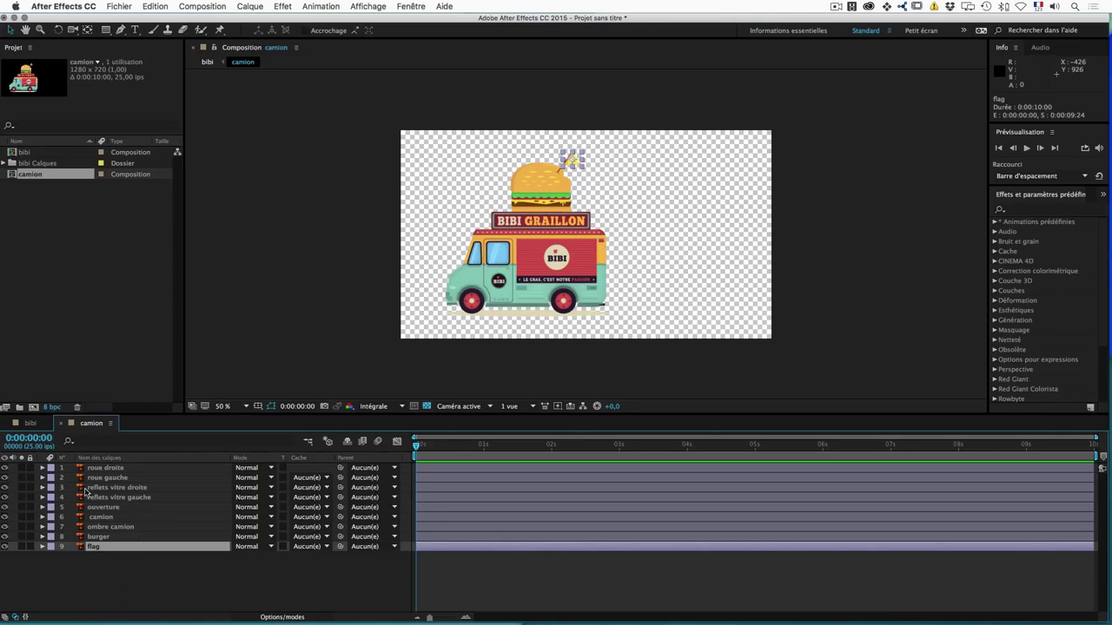
click(105, 527)
click(103, 507)
click(107, 497)
click(107, 487)
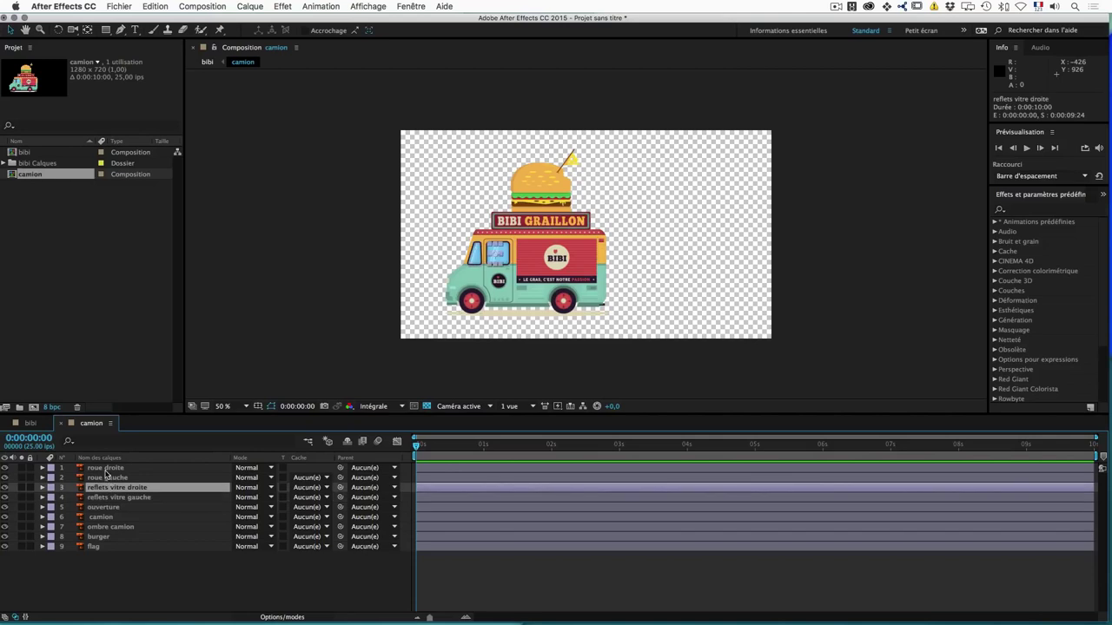
click(106, 468)
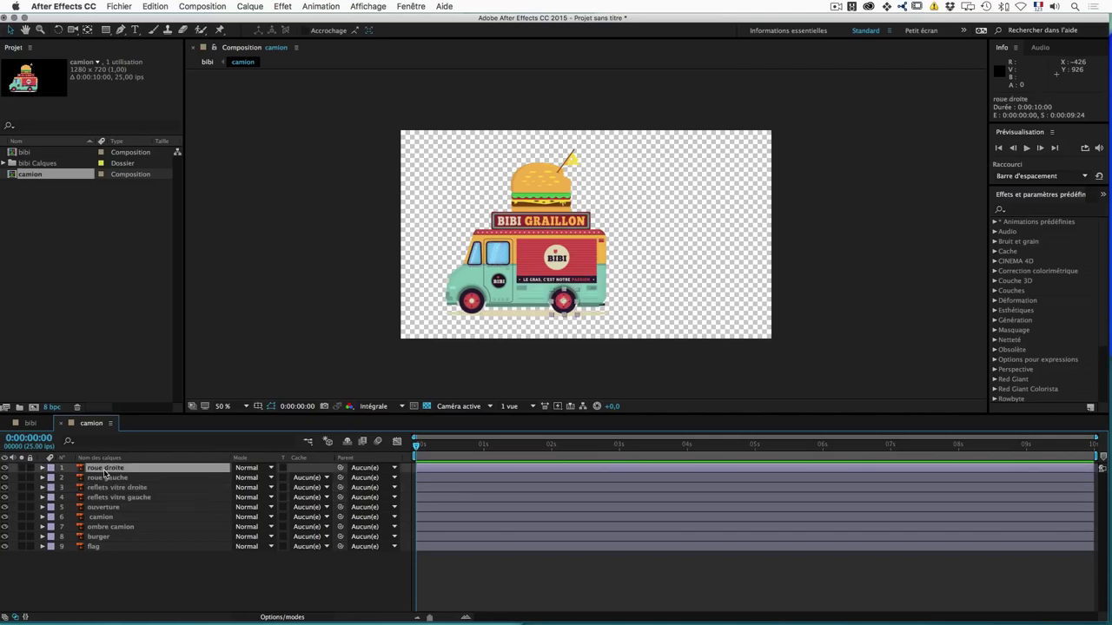
Step: Toggle between the bibi and camion tabs, ending on the main bibi composition
click(30, 423)
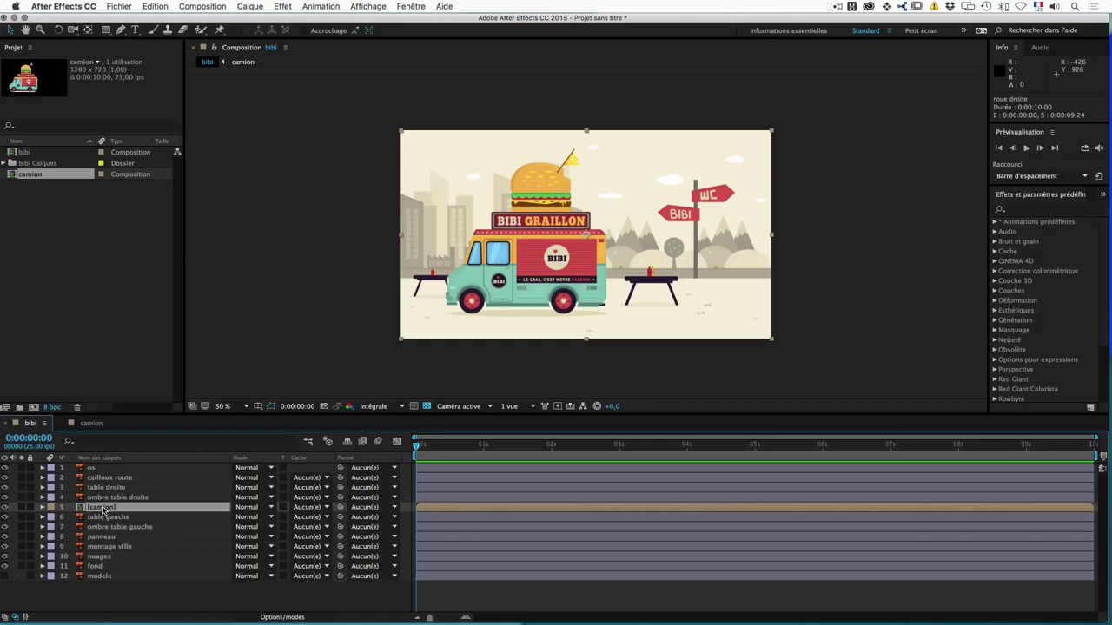
click(90, 424)
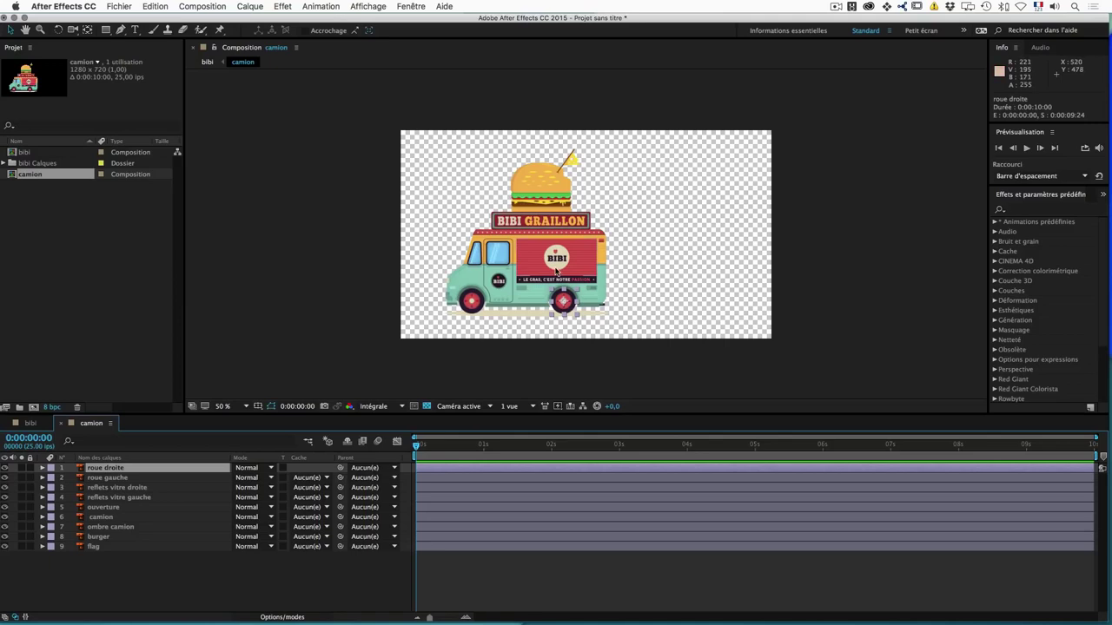
click(32, 424)
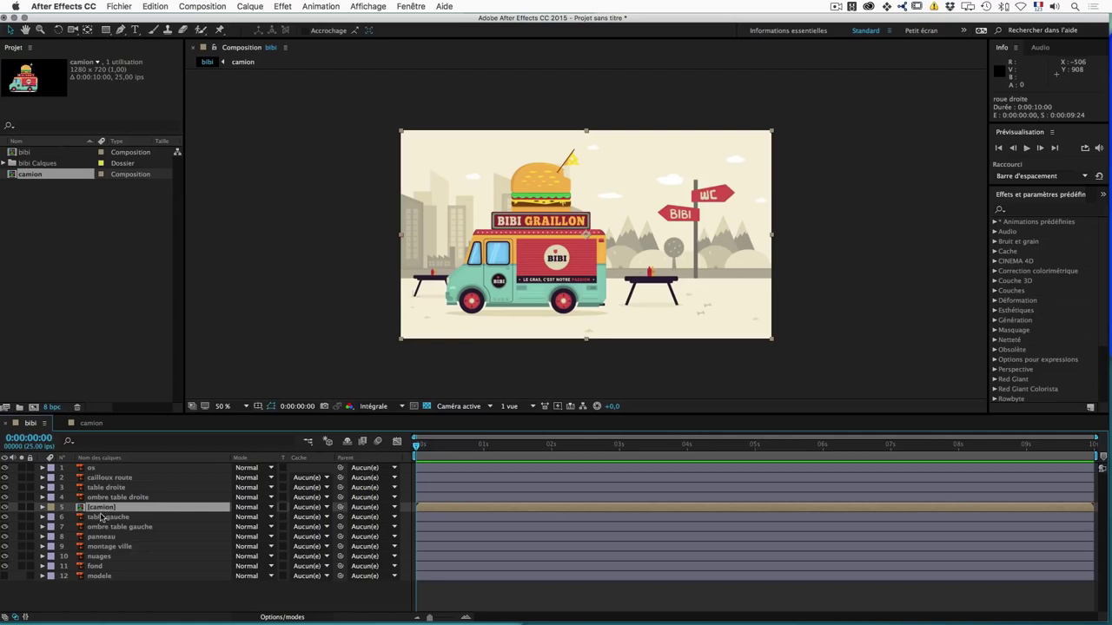
Step: Reveal the [camion] Position, test-drag it right, then undo back to 640,360
key(p)
drag(240, 516, 287, 516)
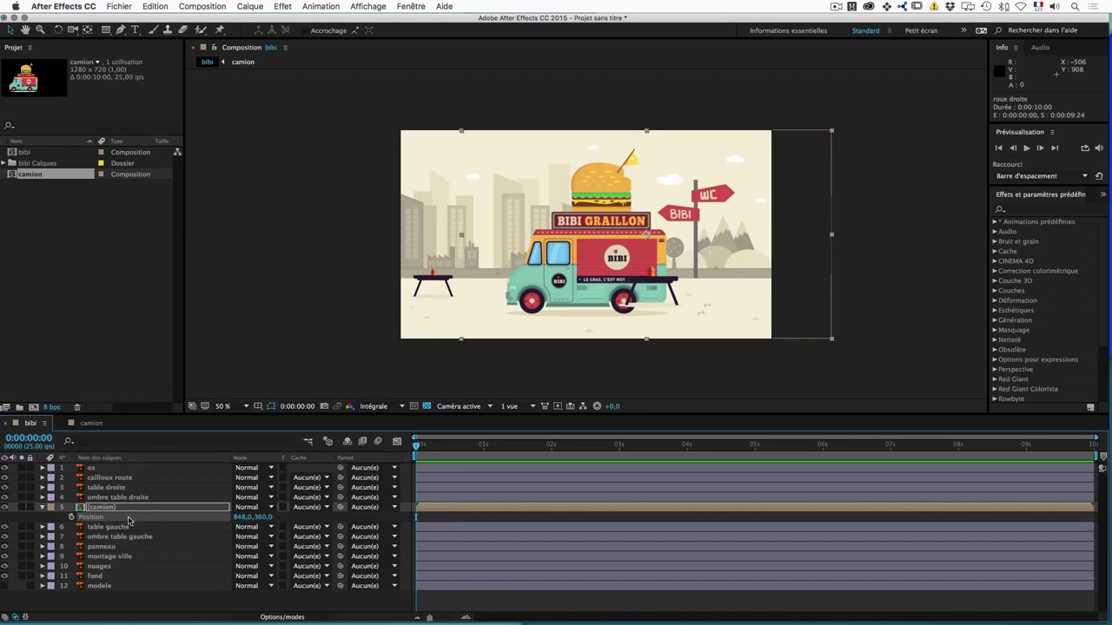
key(ctrl+z)
click(128, 606)
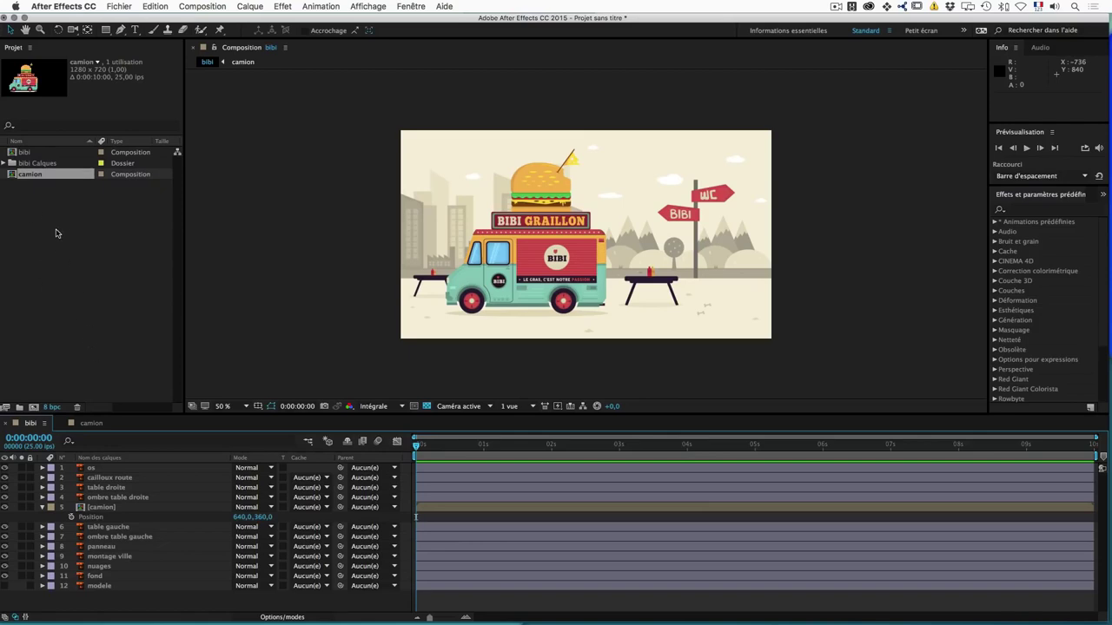
Step: Start Fichier > Dépendances > Rassembler les fichiers and agree to save the project first
click(118, 7)
mouse_move(132, 118)
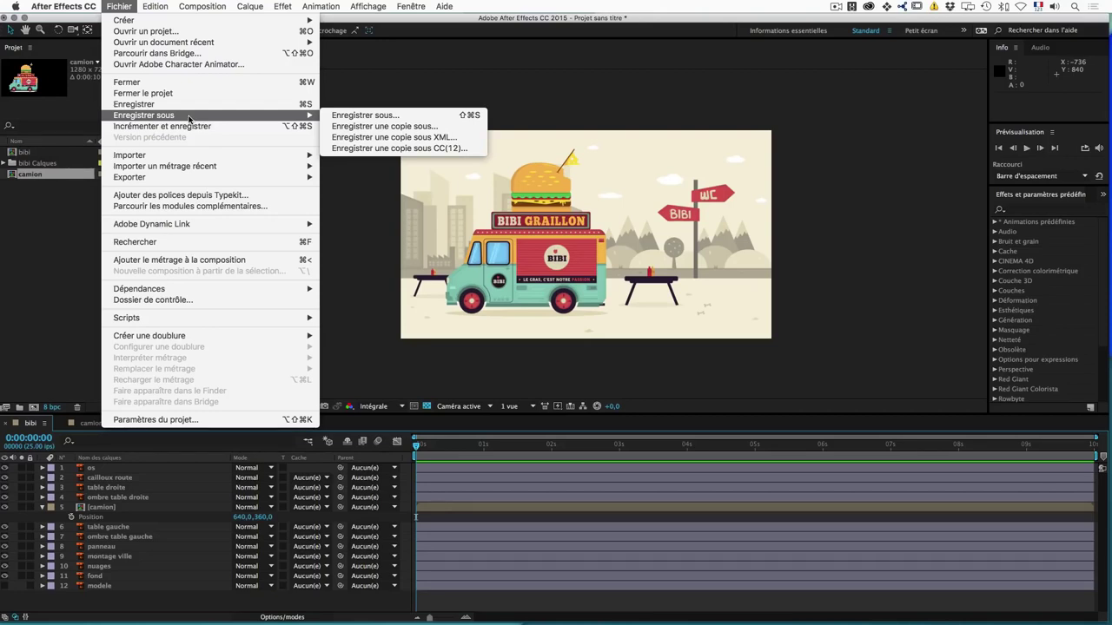
mouse_move(187, 294)
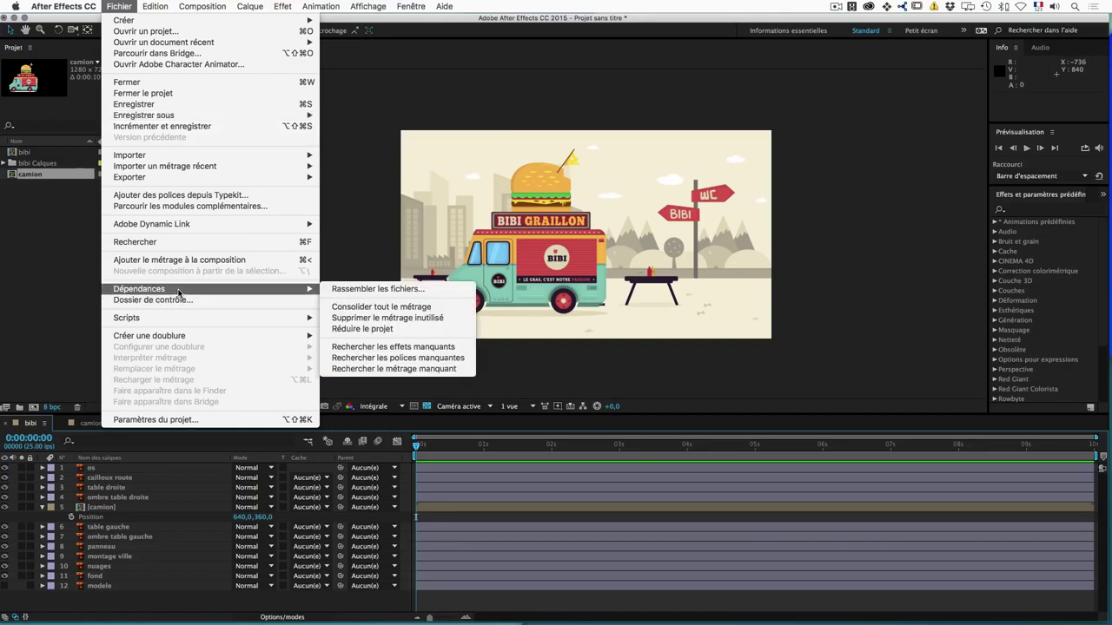
click(364, 289)
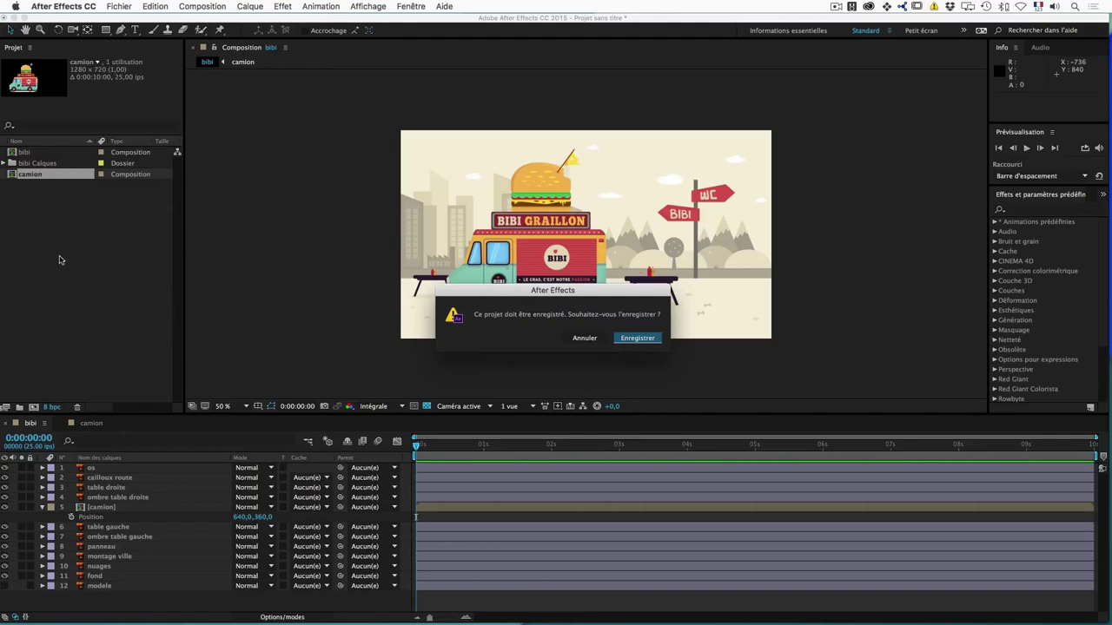
click(637, 340)
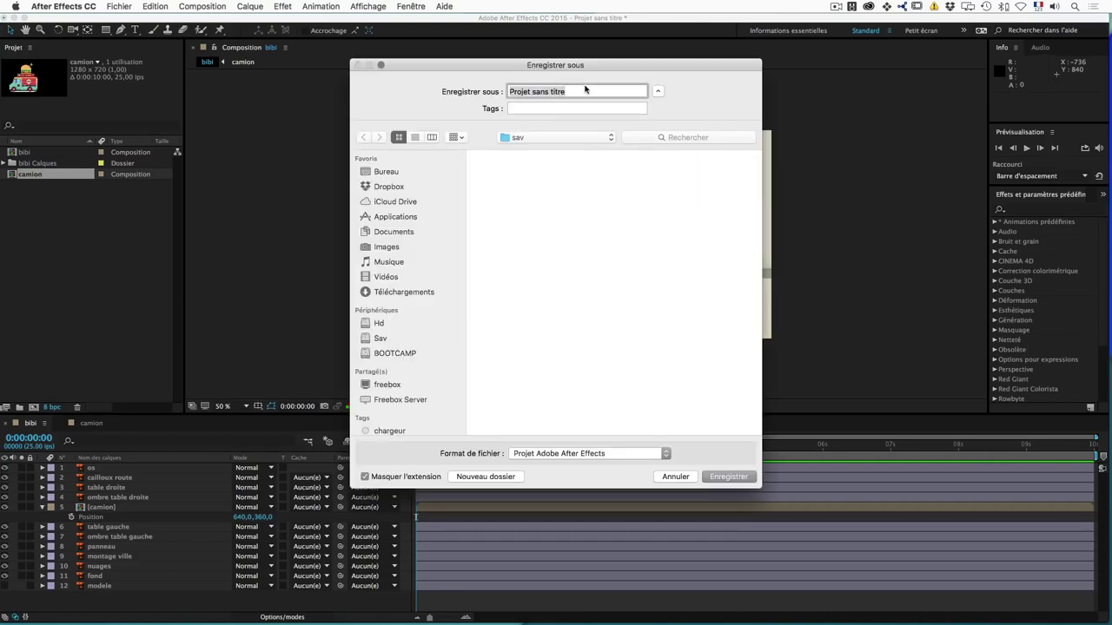
Step: Save the project as tutobibigraillon in the Bureau/SAV/sav folder
text(tutobibigraillon)
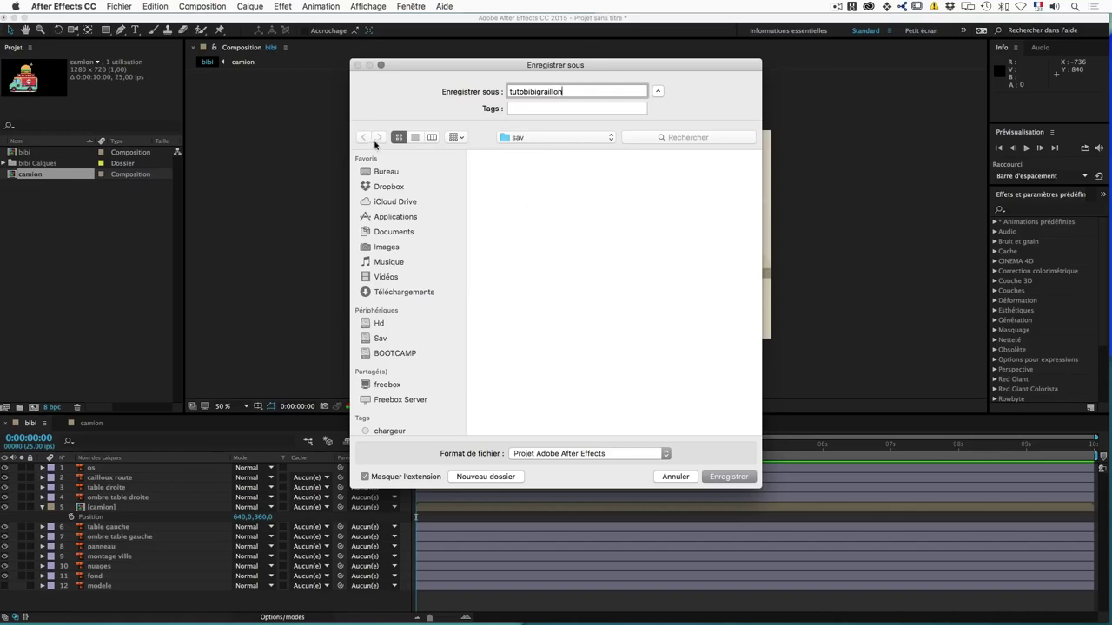
click(386, 172)
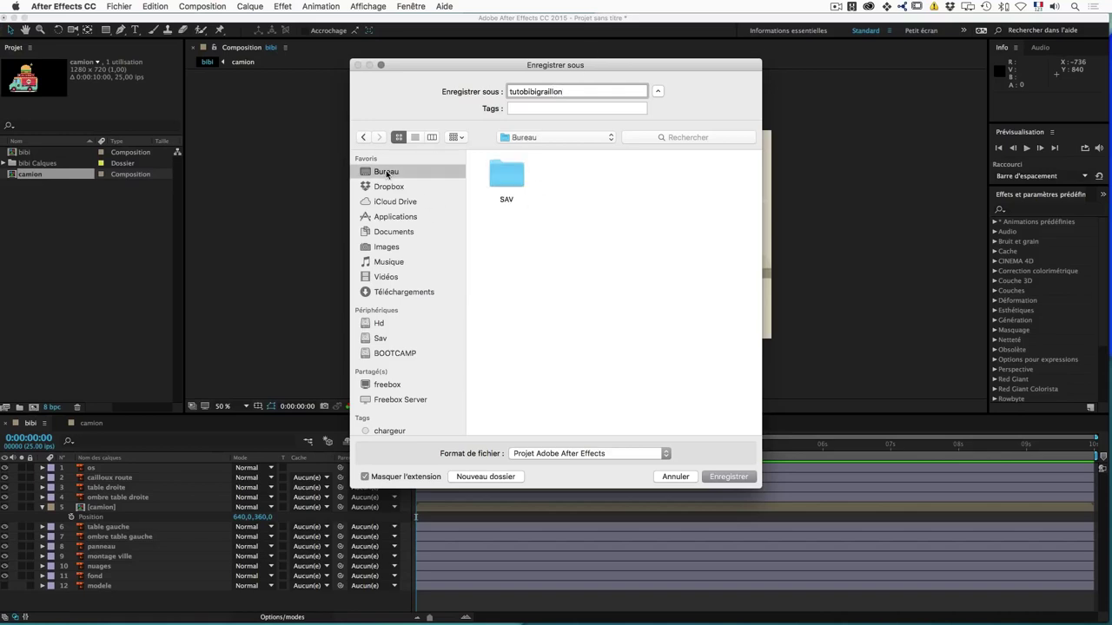
double_click(506, 174)
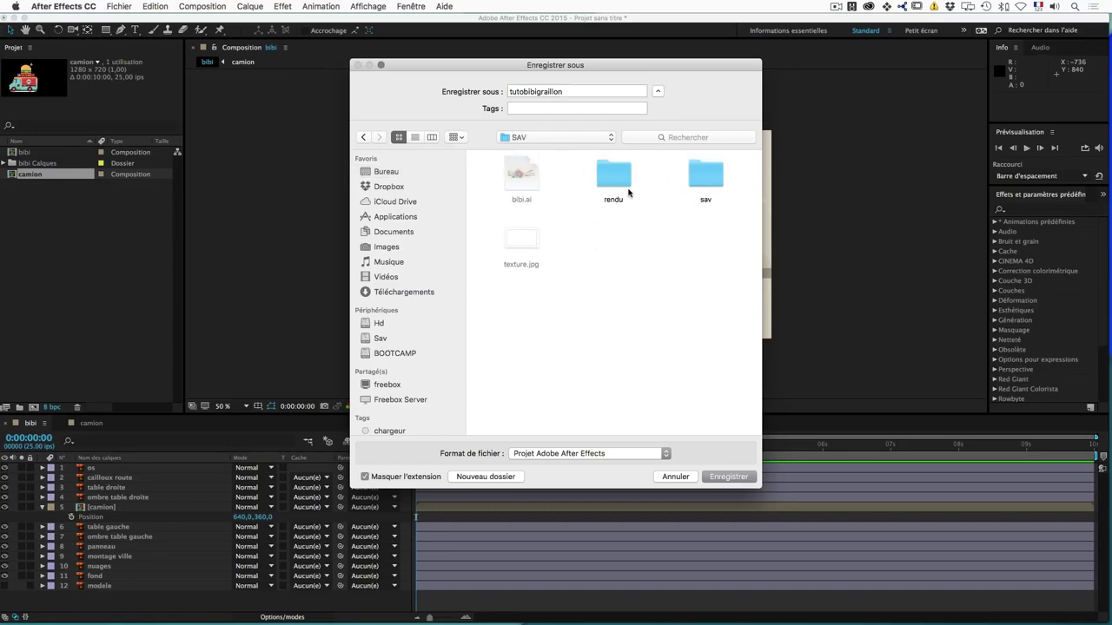
double_click(706, 175)
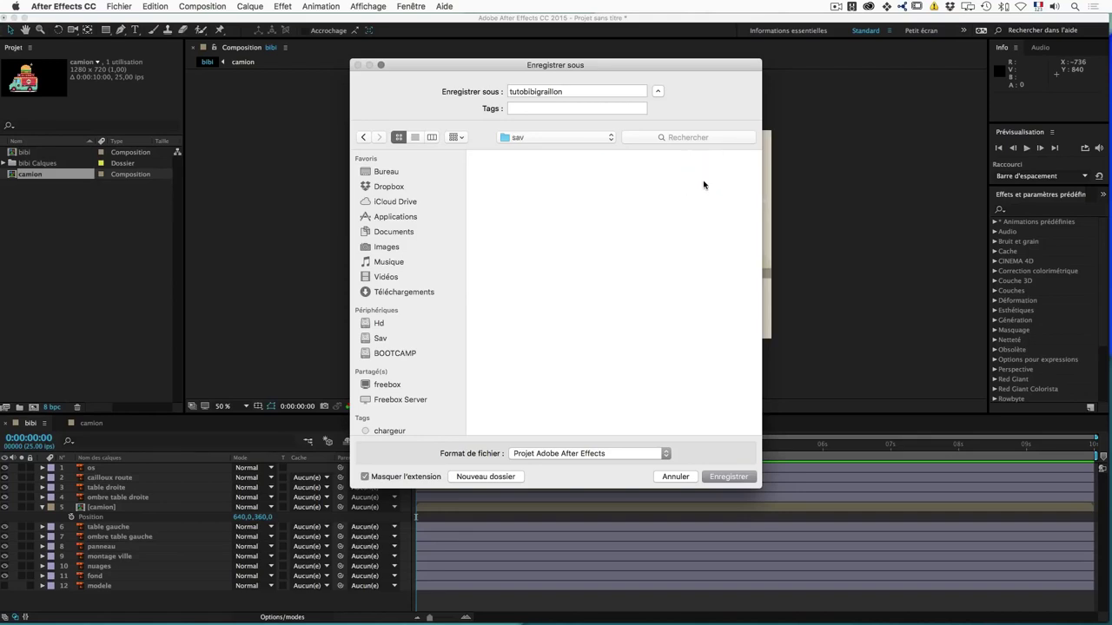
click(728, 478)
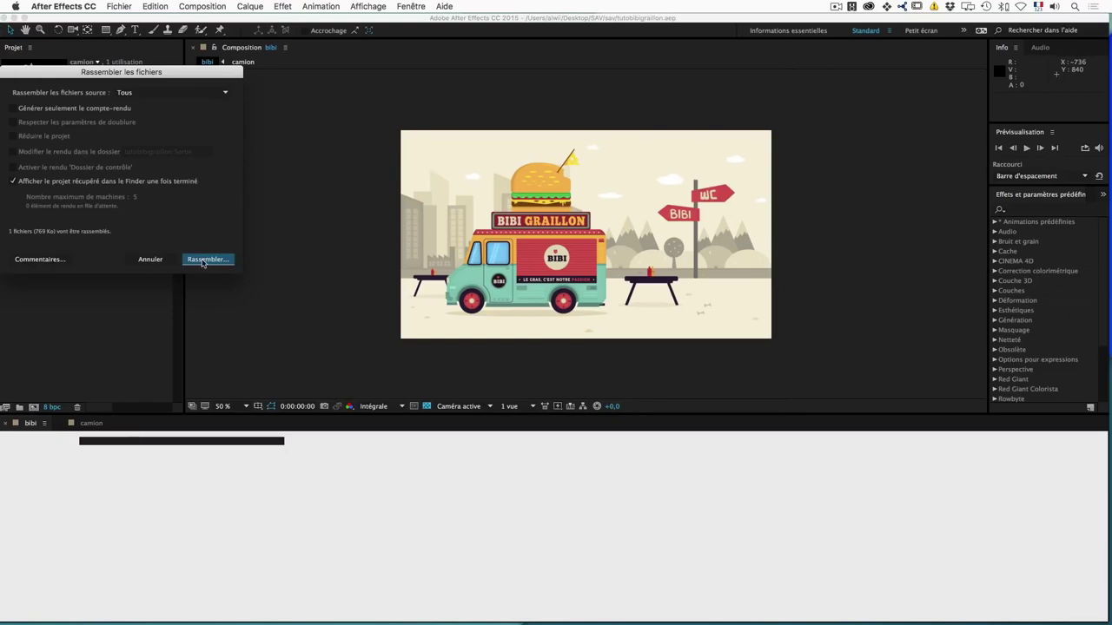
Step: Collect all project files into a 'tutobibigraillon dossier' folder saved inside sav
click(200, 263)
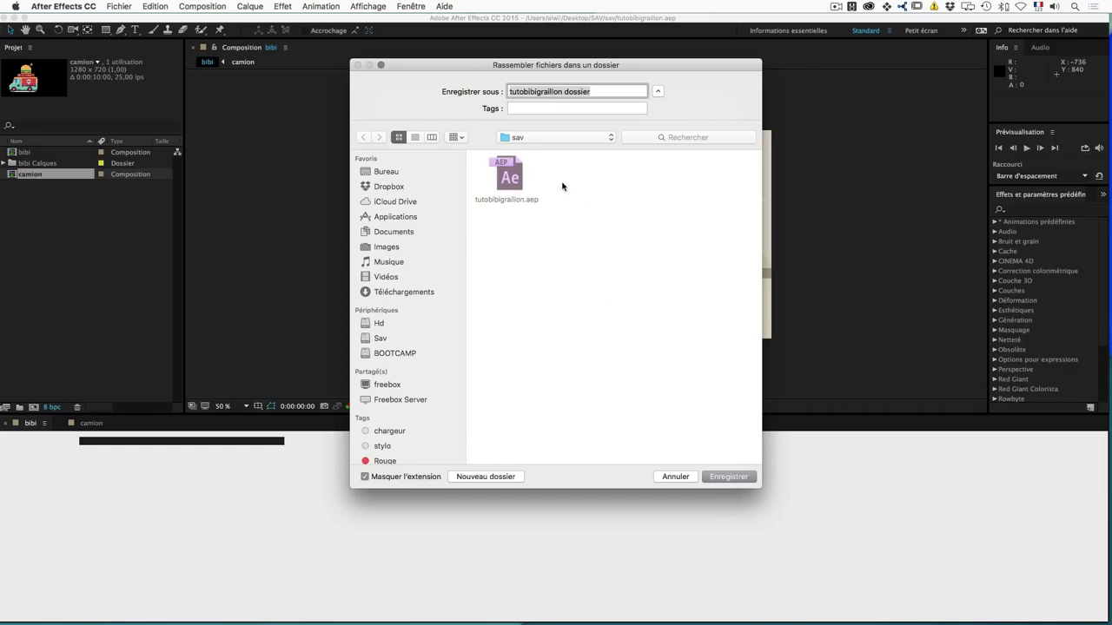
click(735, 477)
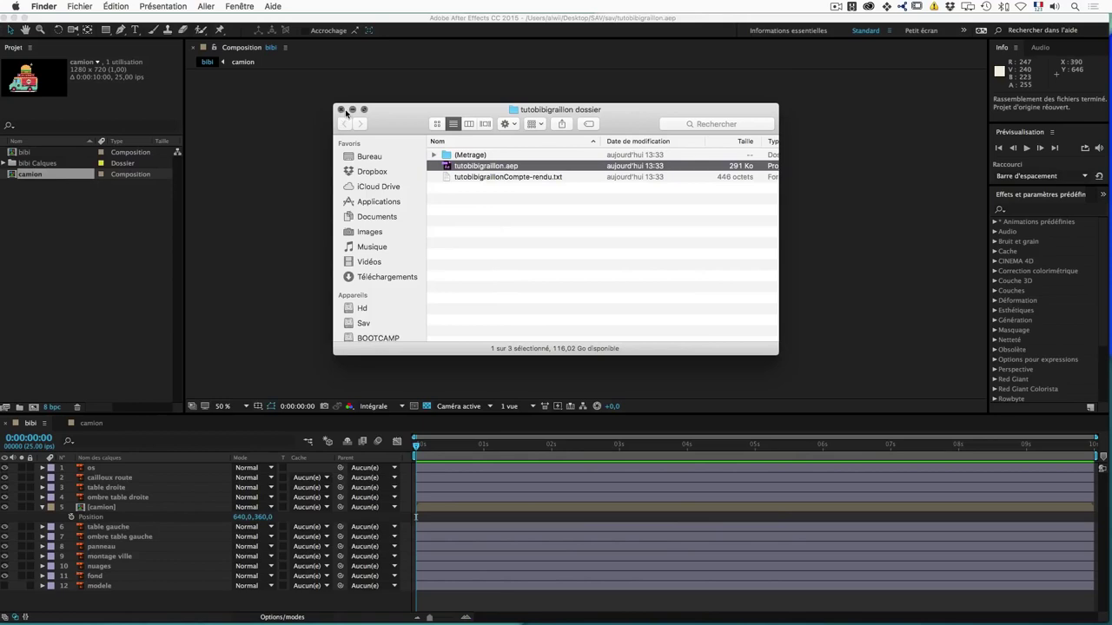
Step: Close the Finder window showing the collected tutobibigraillon dossier folder
click(342, 111)
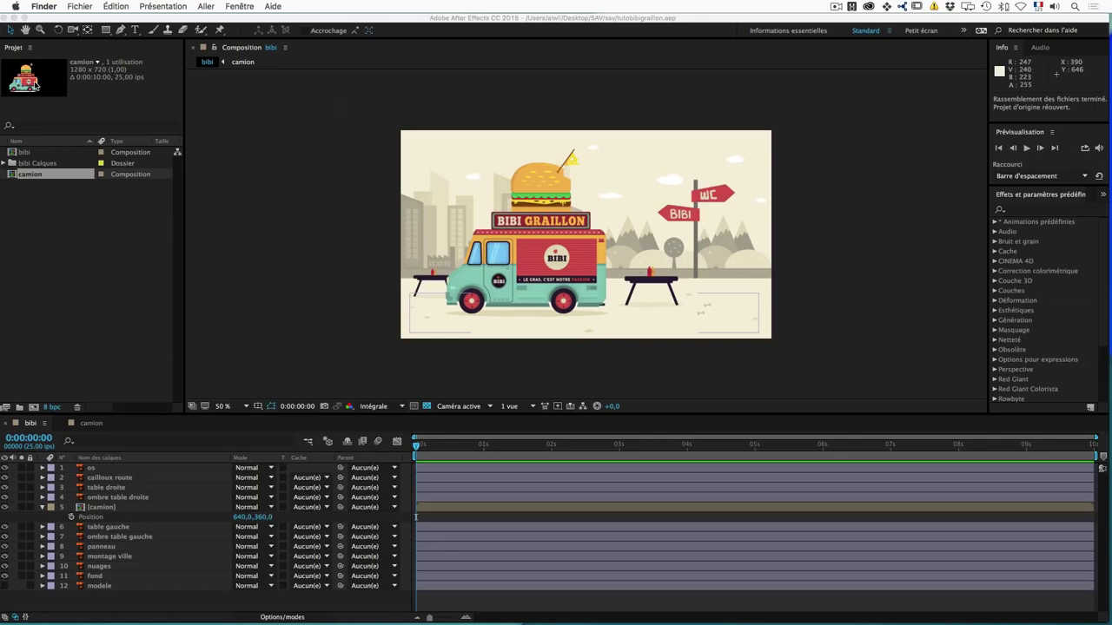
Step: Bring After Effects forward, then open and dismiss the Fichier menu without choosing anything
click(247, 20)
click(124, 9)
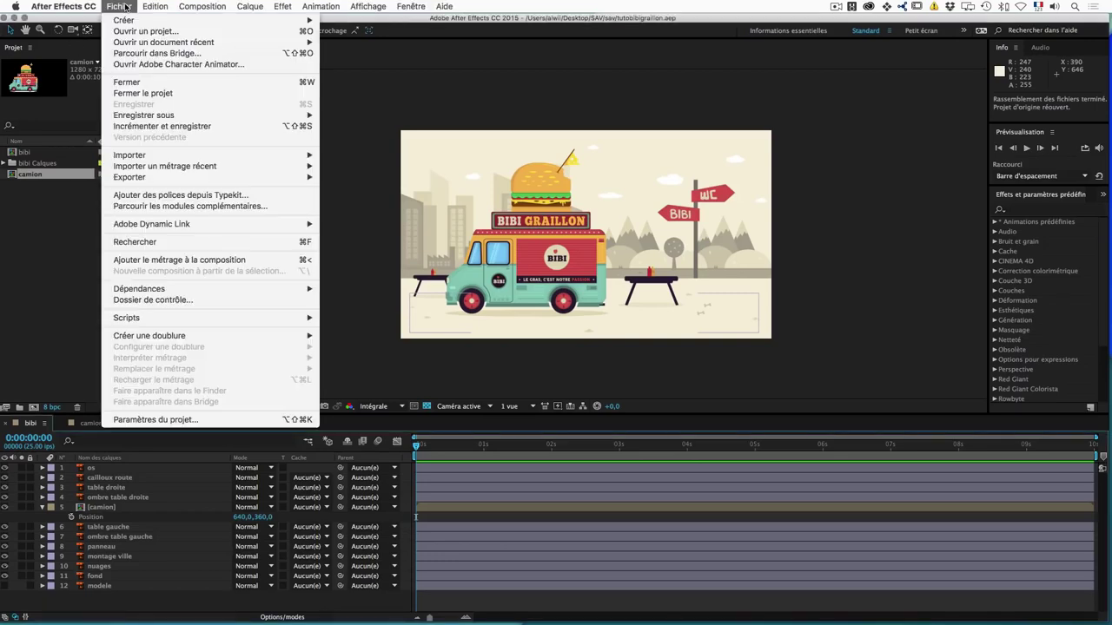
mouse_move(149, 158)
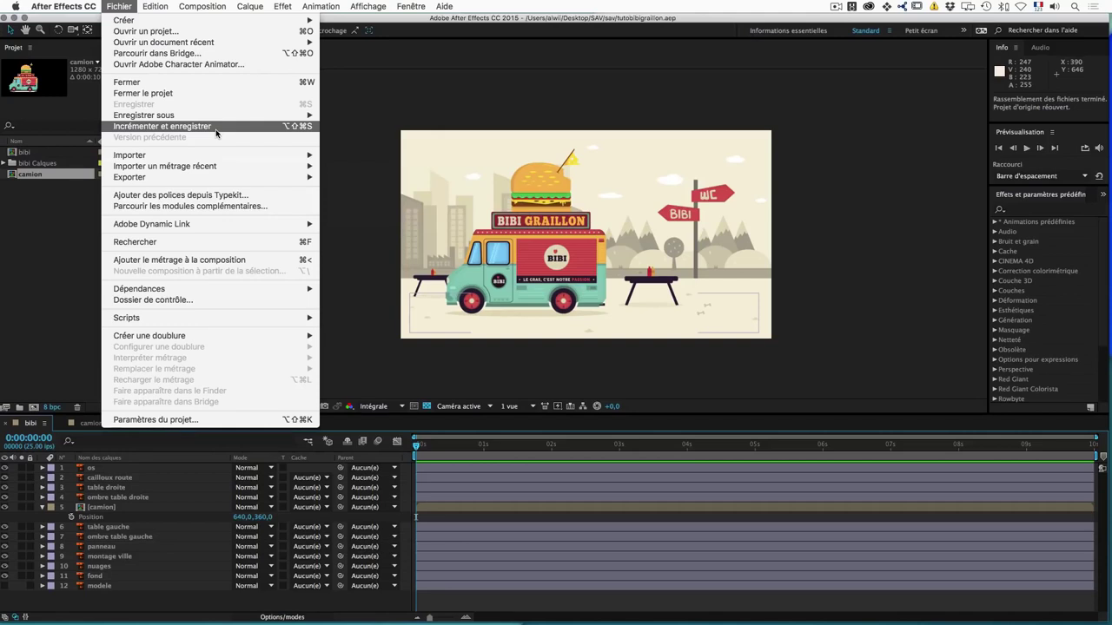
click(126, 6)
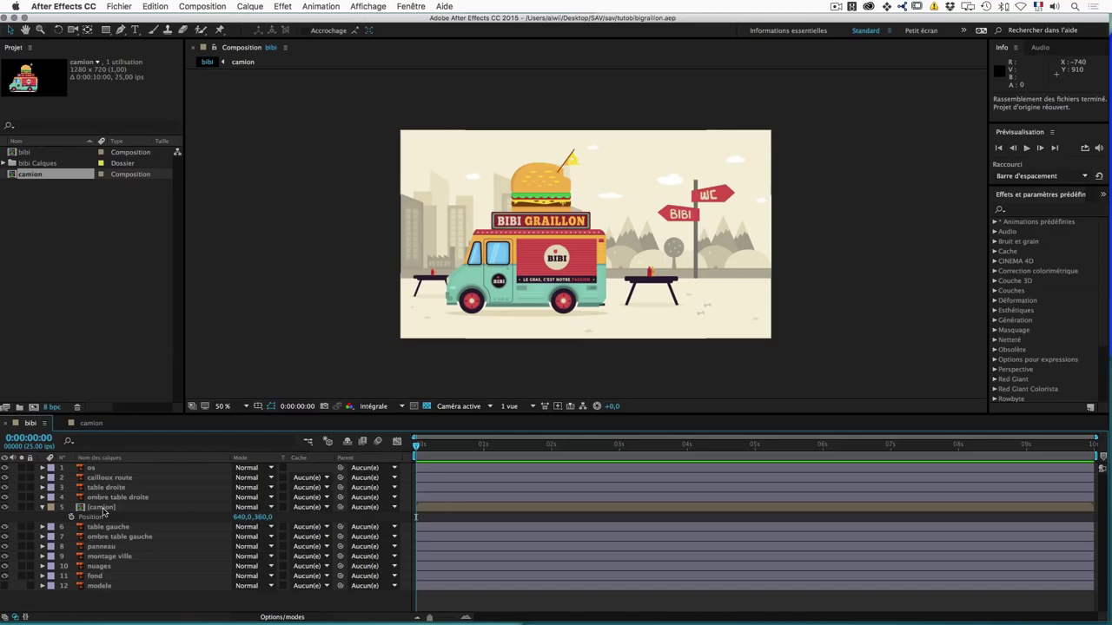
Step: Select layer 5 [camion] and twirl open its Transformer group to show all transform values
click(104, 511)
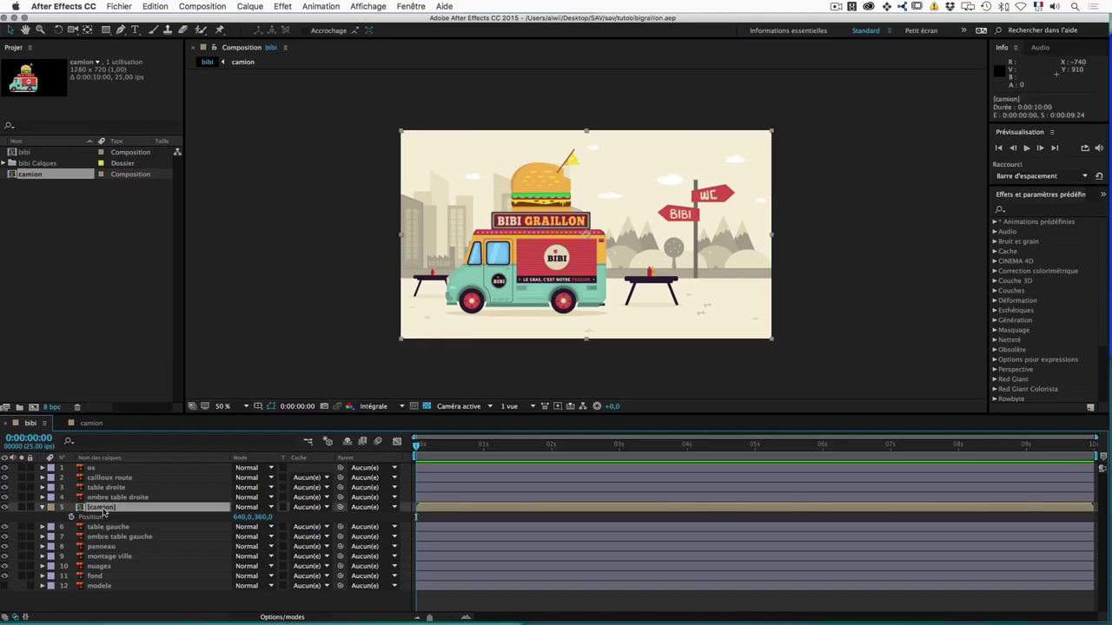
click(42, 509)
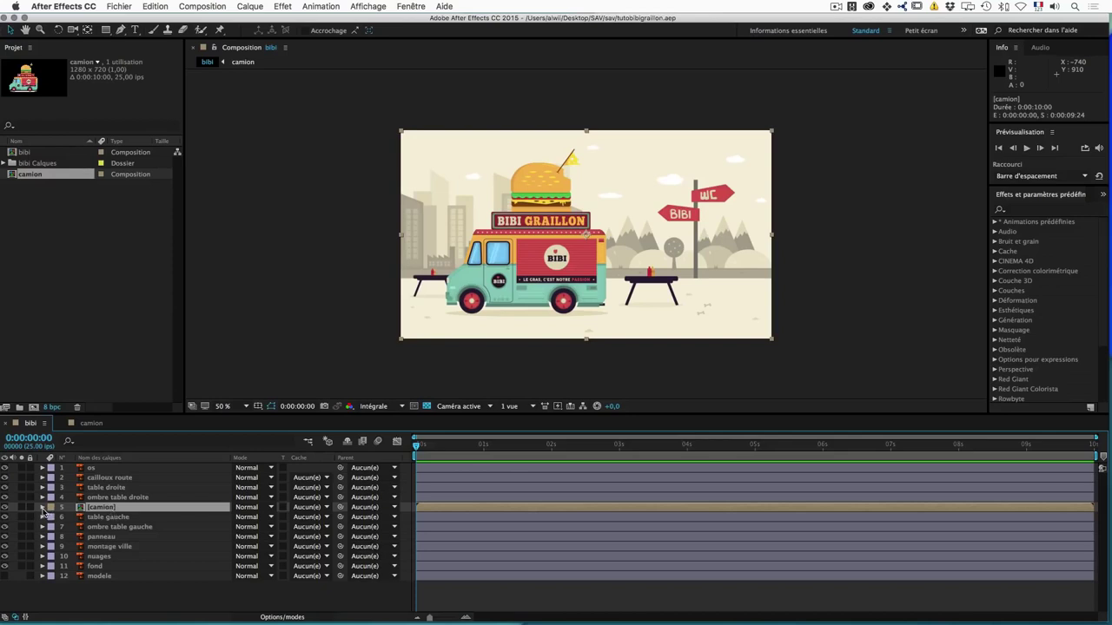
click(42, 511)
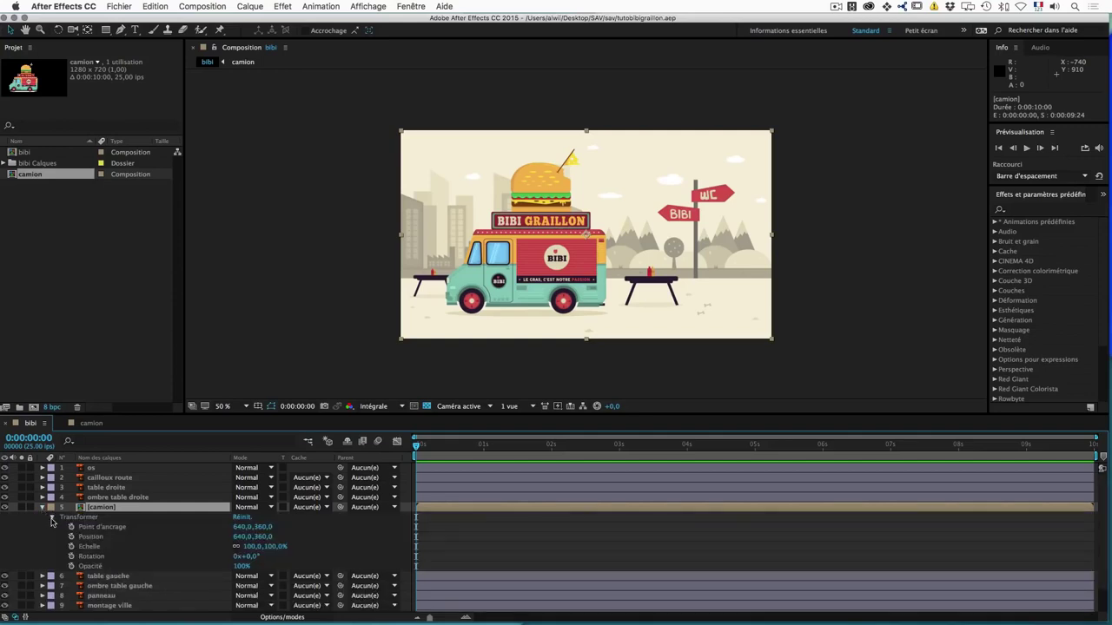
click(51, 518)
click(41, 508)
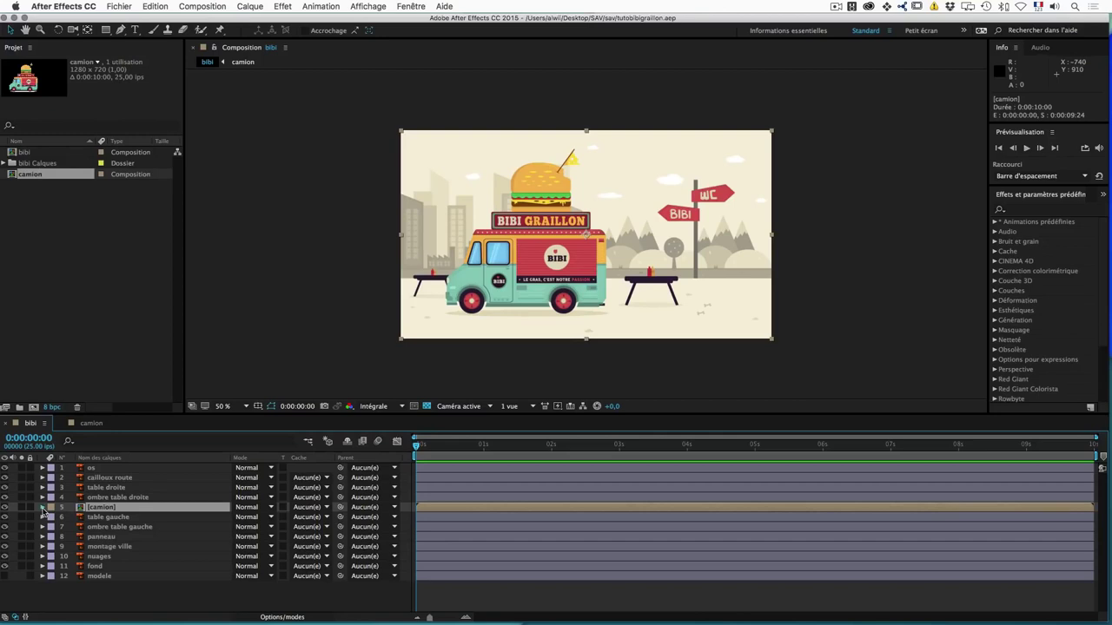
click(42, 509)
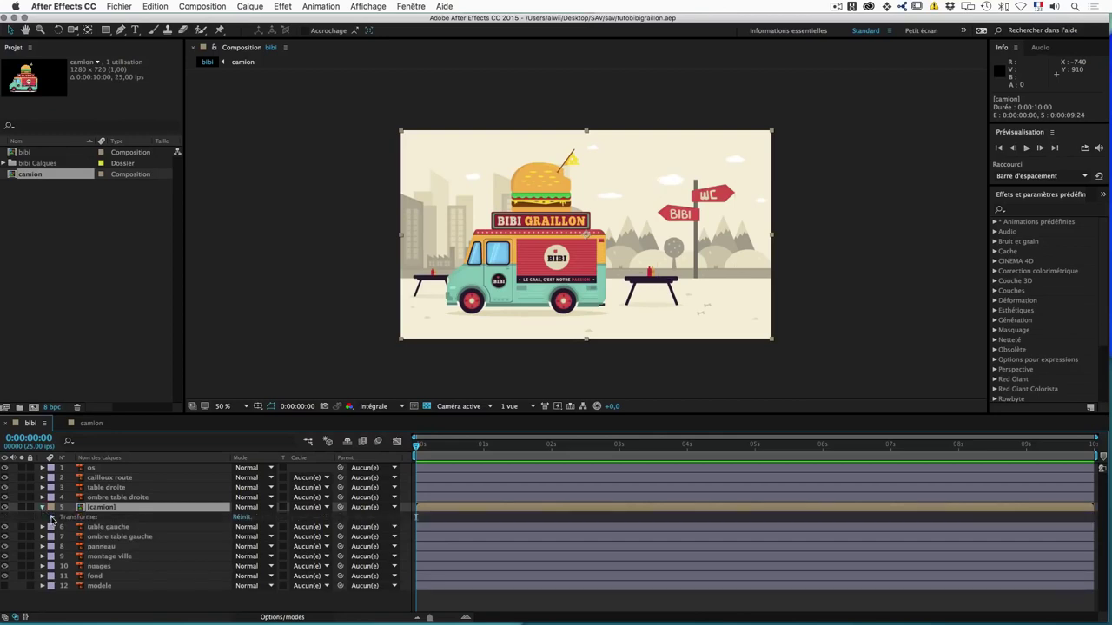
click(52, 517)
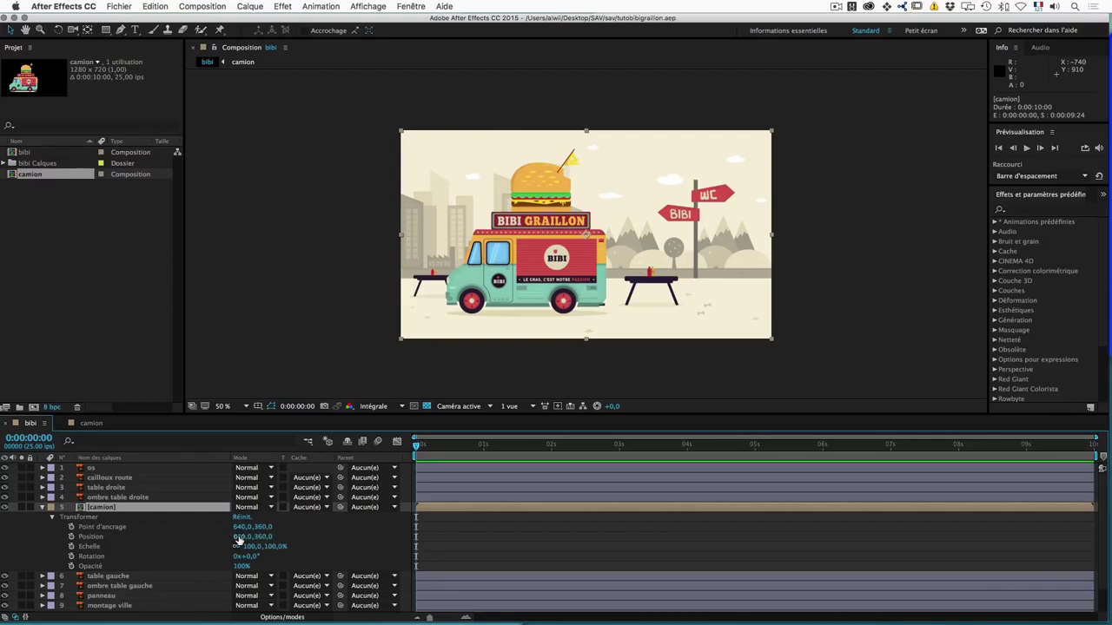
Step: Test the camion Position (undone), Scale and Rotation, leaving 100% and 0°, then collapse Transformer
drag(239, 538, 291, 531)
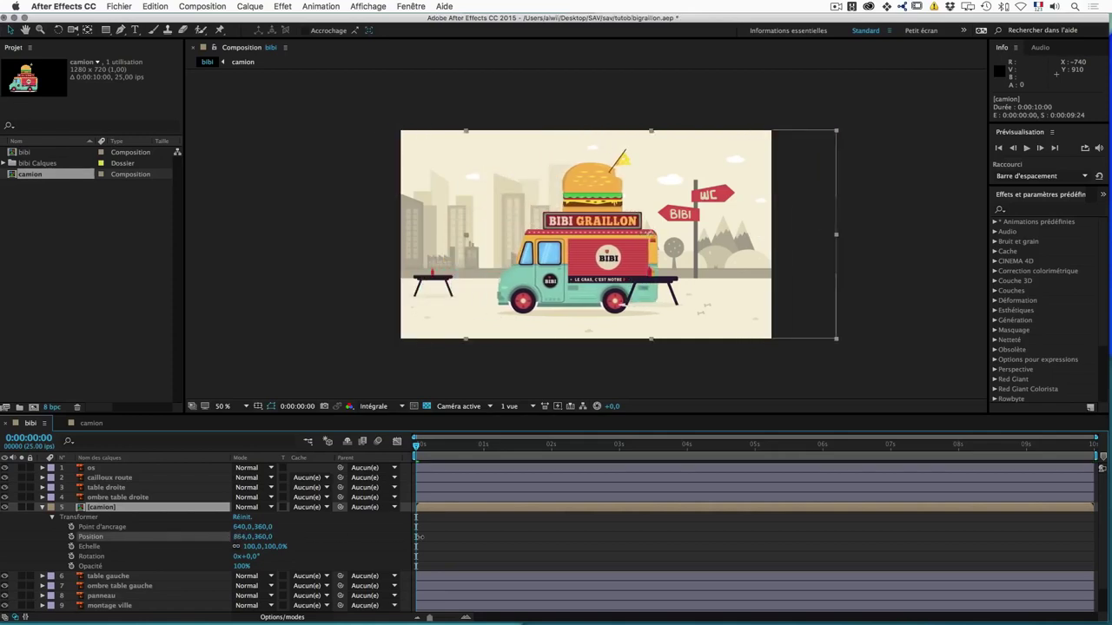
key(super+z)
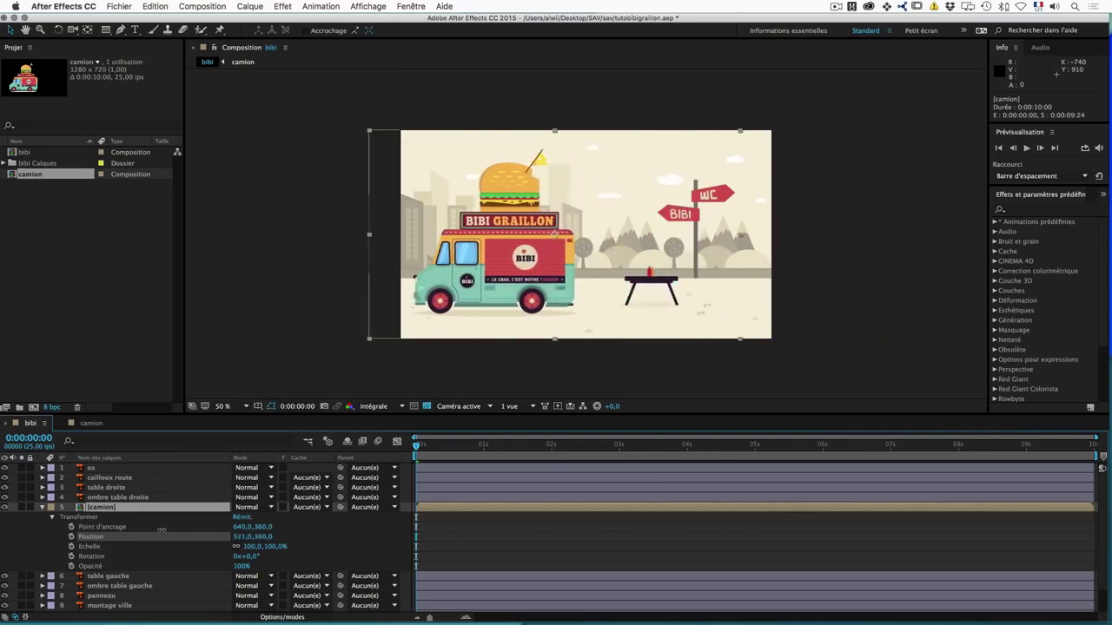
key(super+z)
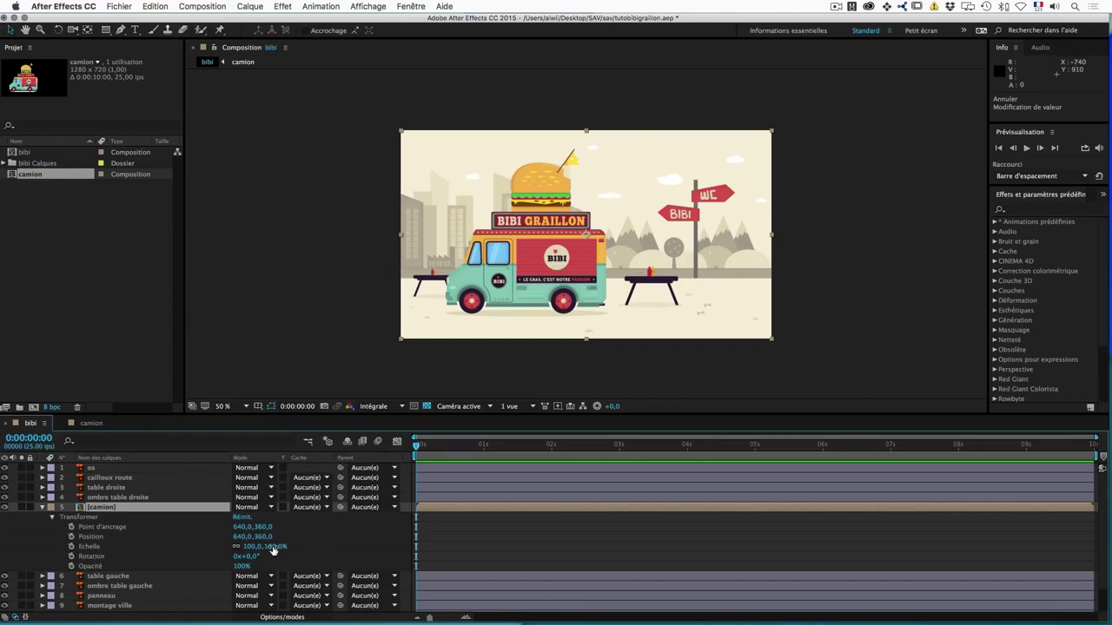
drag(272, 549, 132, 566)
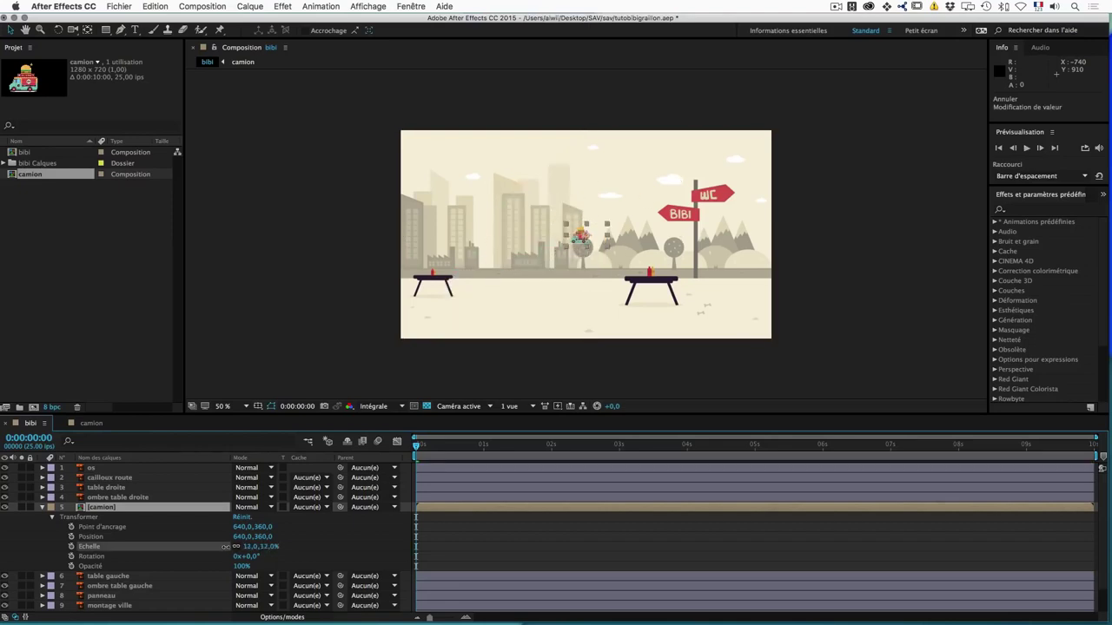
mouse_move(251, 557)
mouse_down()
mouse_move(327, 562)
mouse_move(268, 575)
mouse_move(276, 567)
mouse_up()
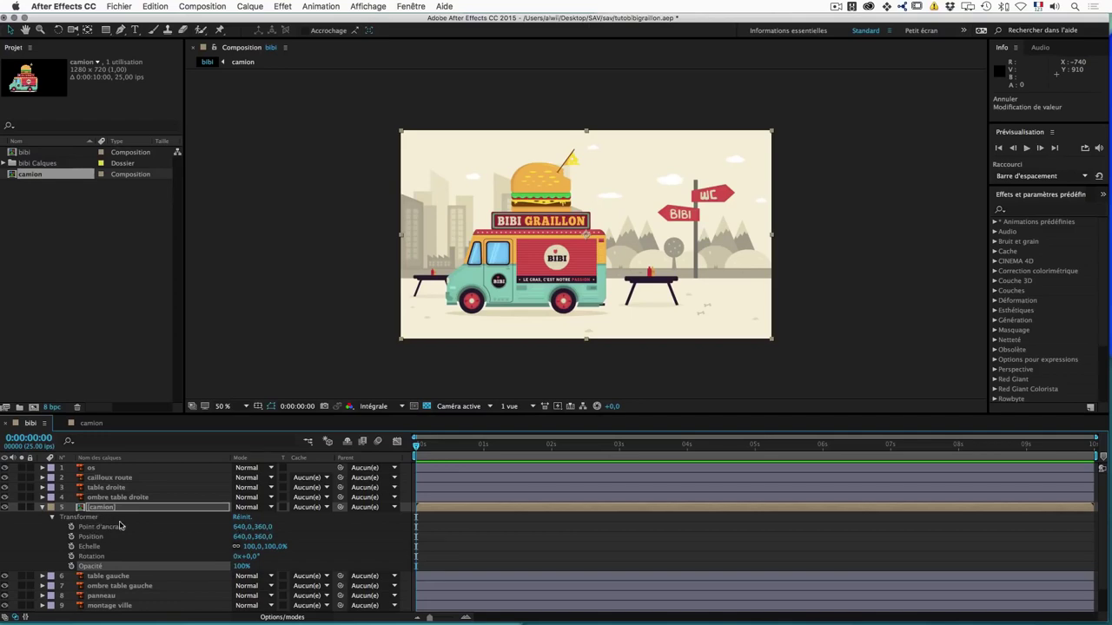
click(43, 508)
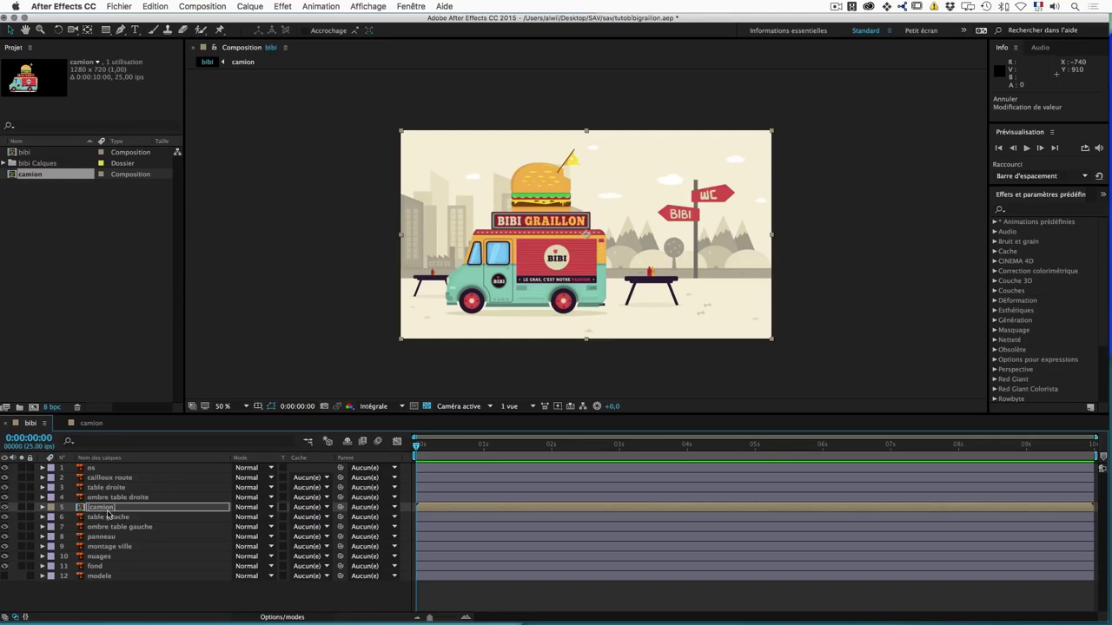
Step: Show the camion layer's Position, Rotation, Opacity, Scale and Anchor Point individually via P, R, T, S, A
key(p)
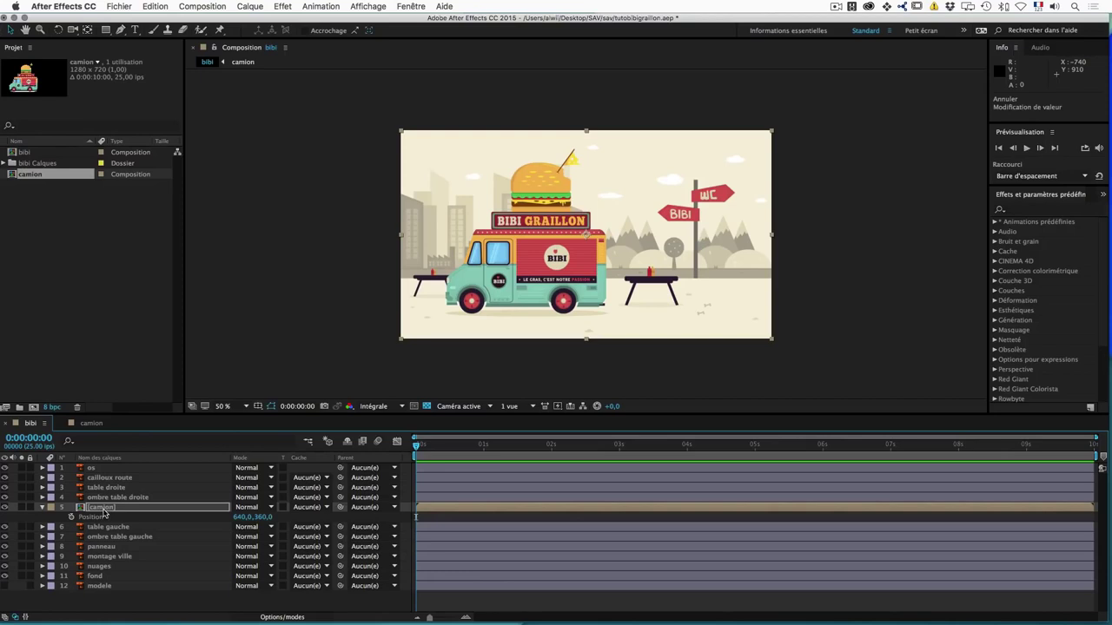
key(r)
key(t)
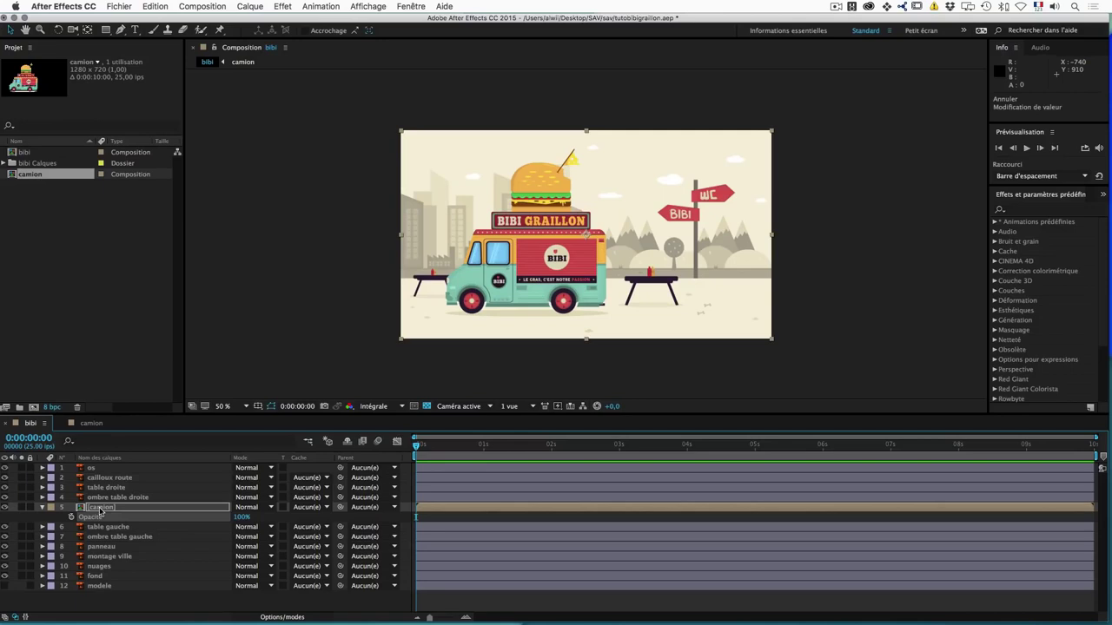
key(s)
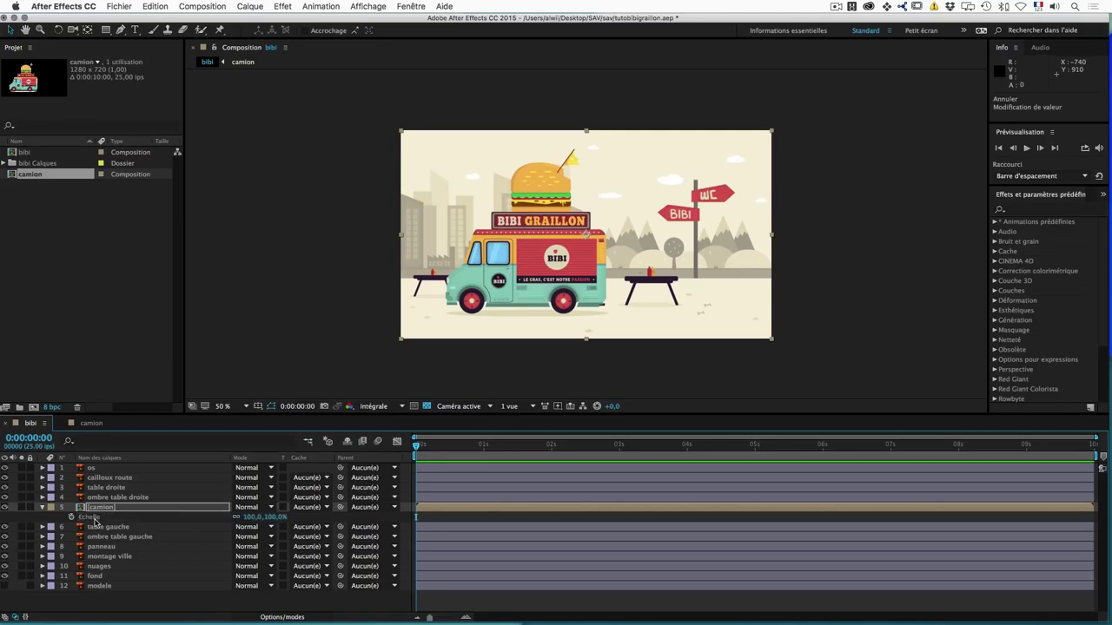
key(a)
Step: Display Position and Rotation together, then reveal camion's full Transformer group
key(shift+p)
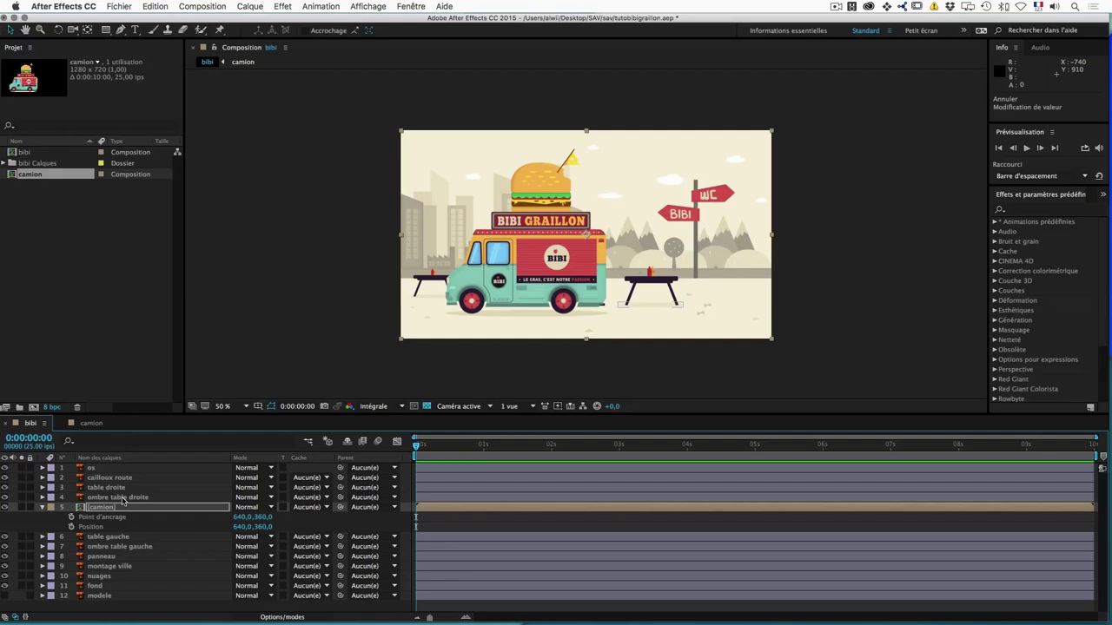
key(shift+r)
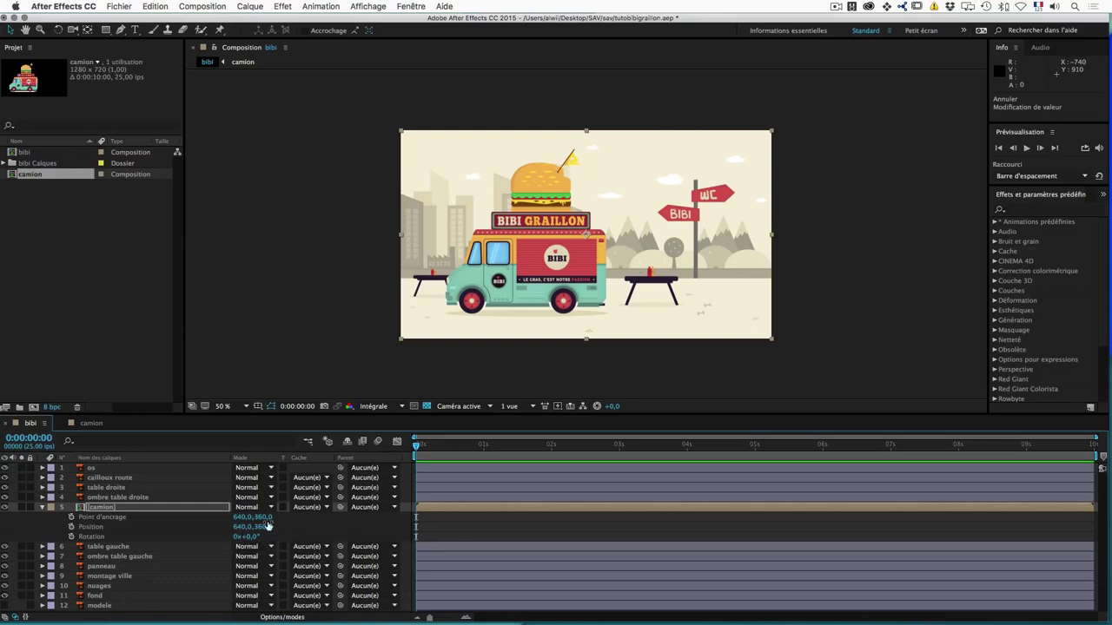
click(42, 508)
click(41, 507)
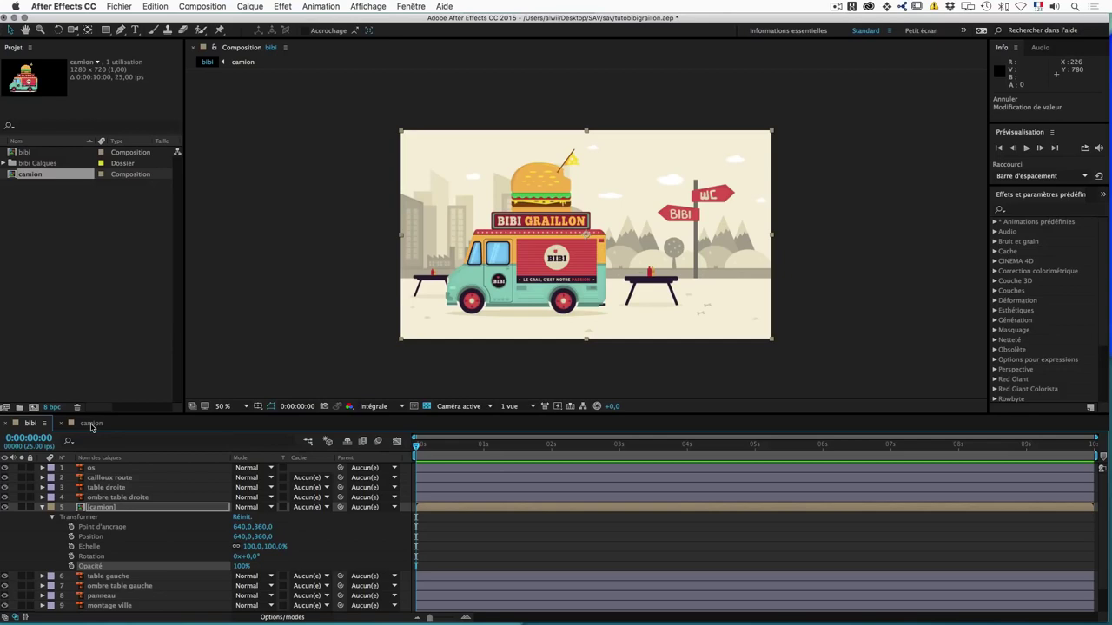
Step: Open the camion composition and zoom to 200% on the truck's lower body and wheels
click(91, 423)
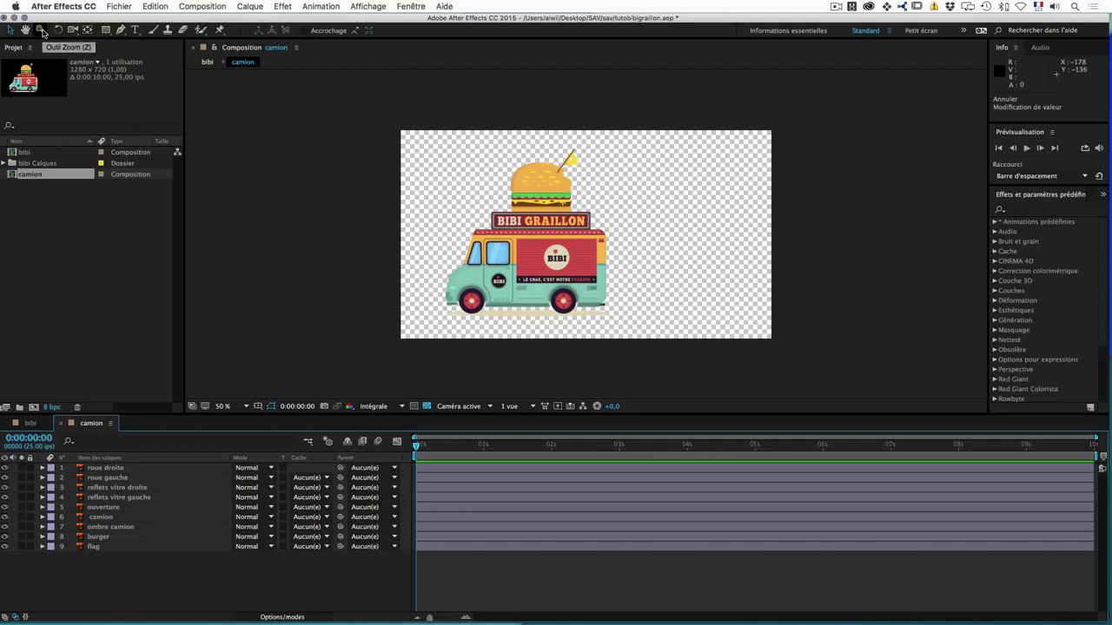
click(42, 32)
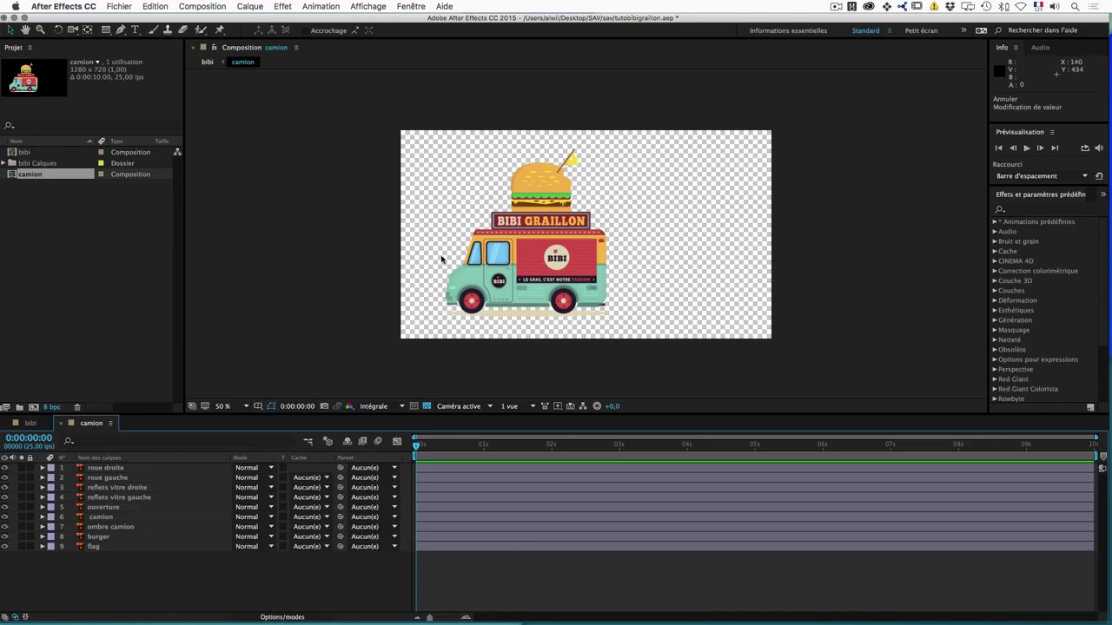
click(441, 259)
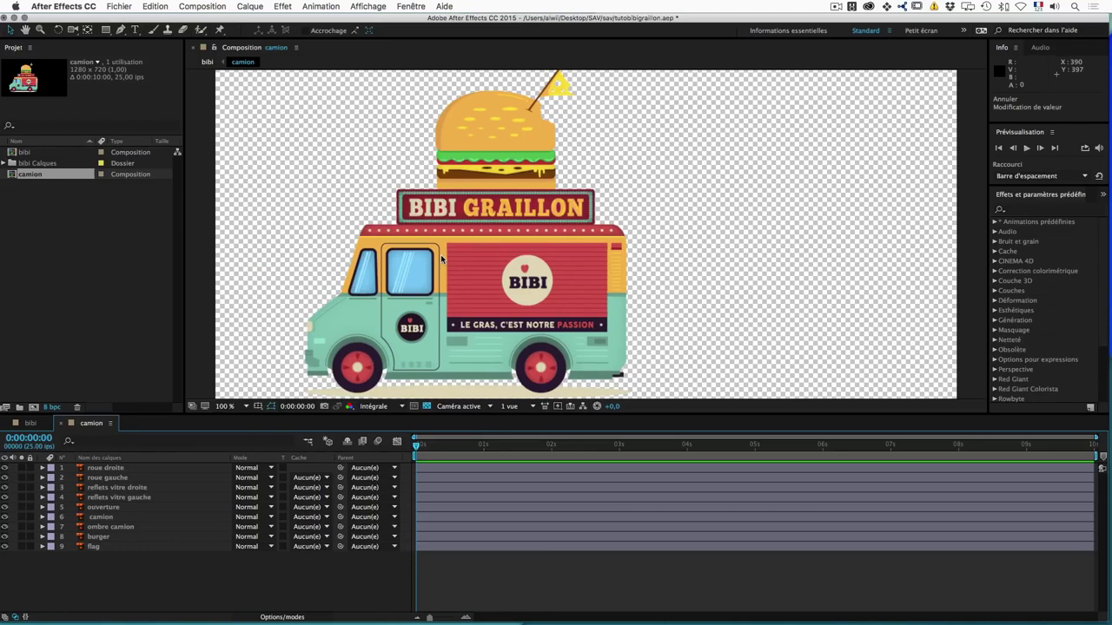
alt+click(442, 259)
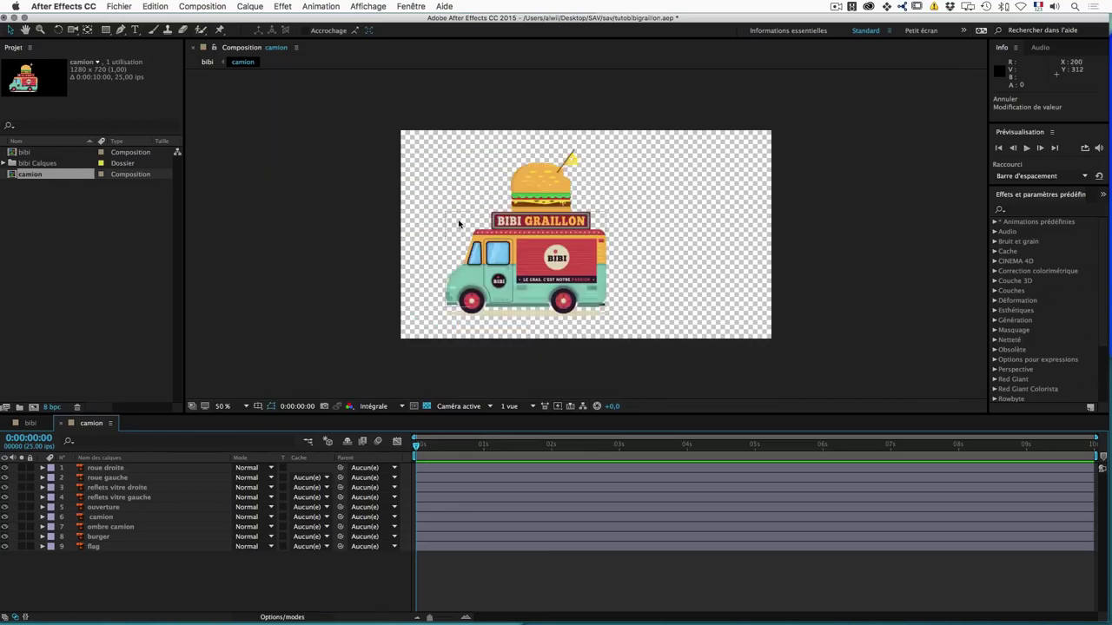
key(period)
key(period)
key(comma)
key(period)
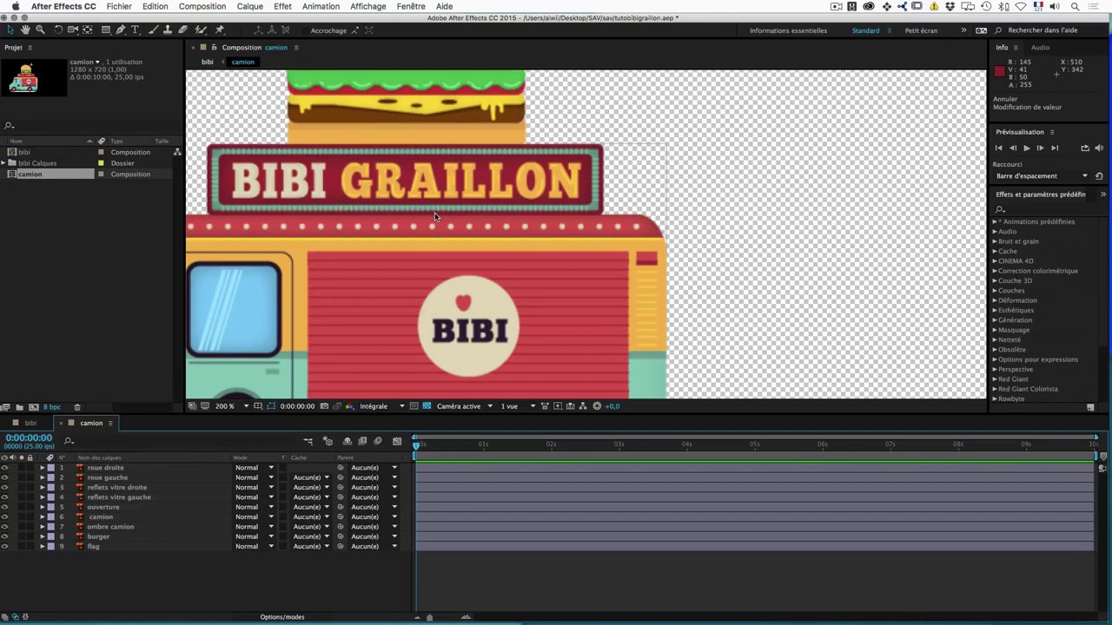
mouse_move(361, 257)
mouse_down()
mouse_move(664, 122)
mouse_move(703, 24)
mouse_up()
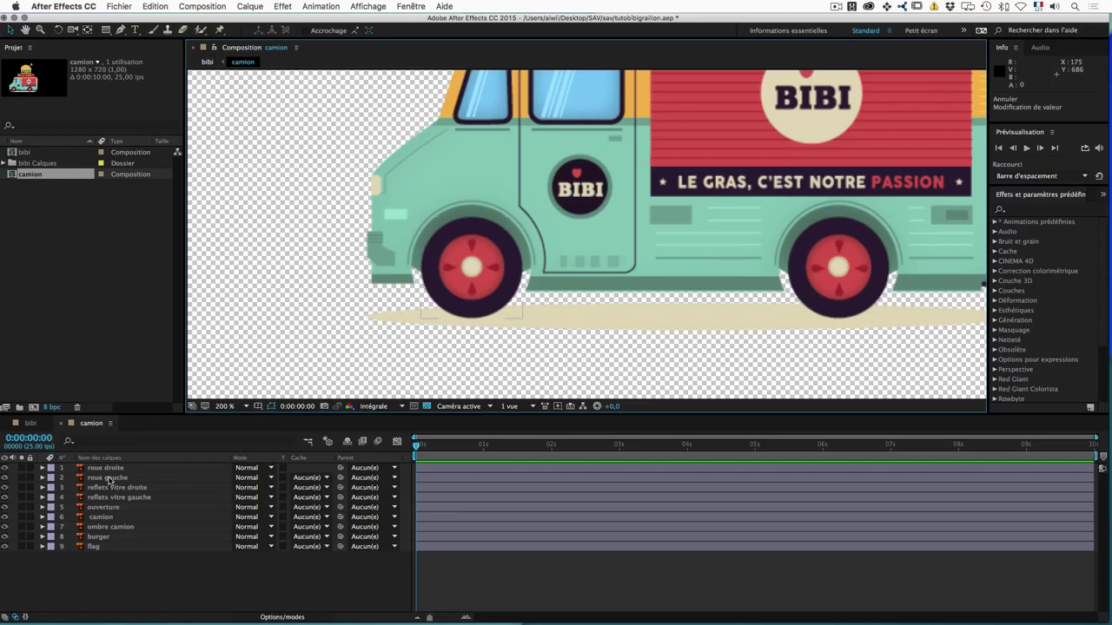
click(108, 478)
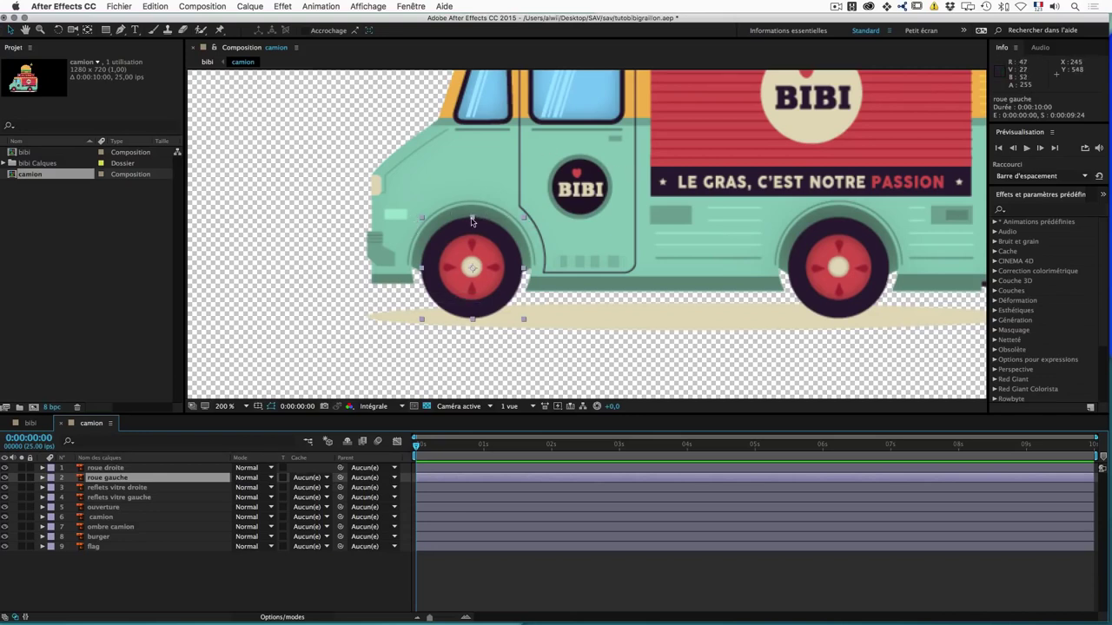
drag(472, 219, 509, 217)
key(ctrl+z)
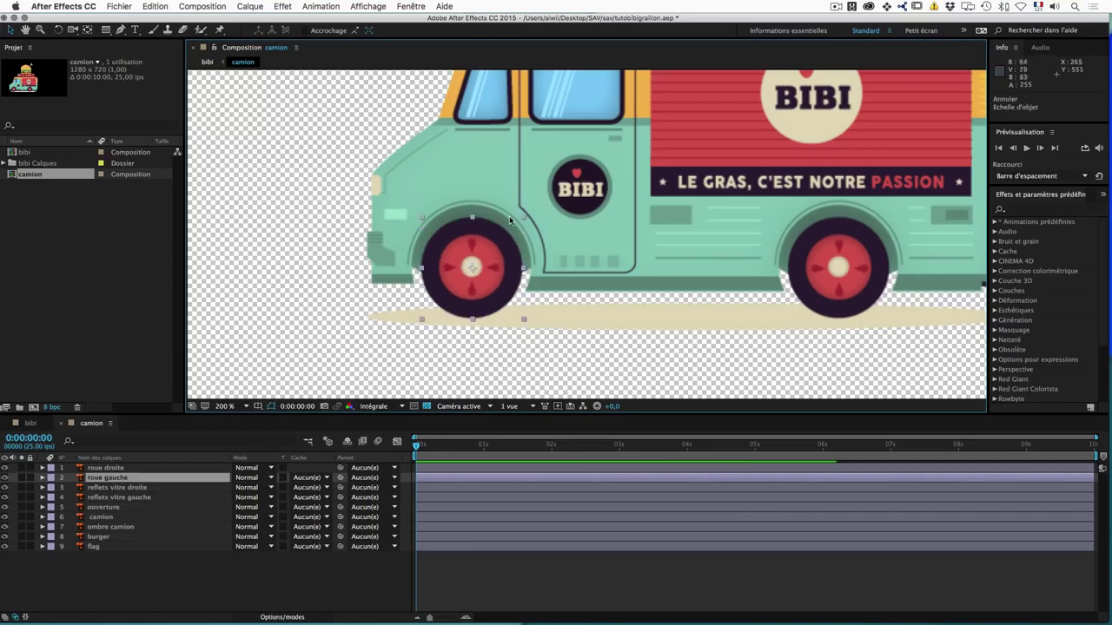
drag(521, 219, 513, 228)
key(ctrl+z)
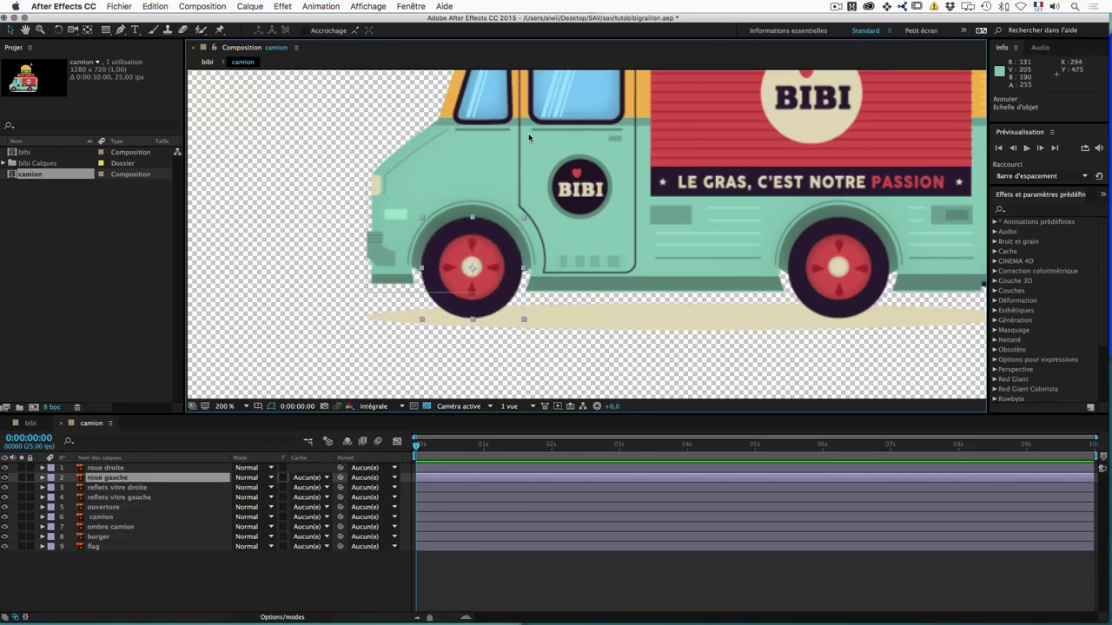
key(comma)
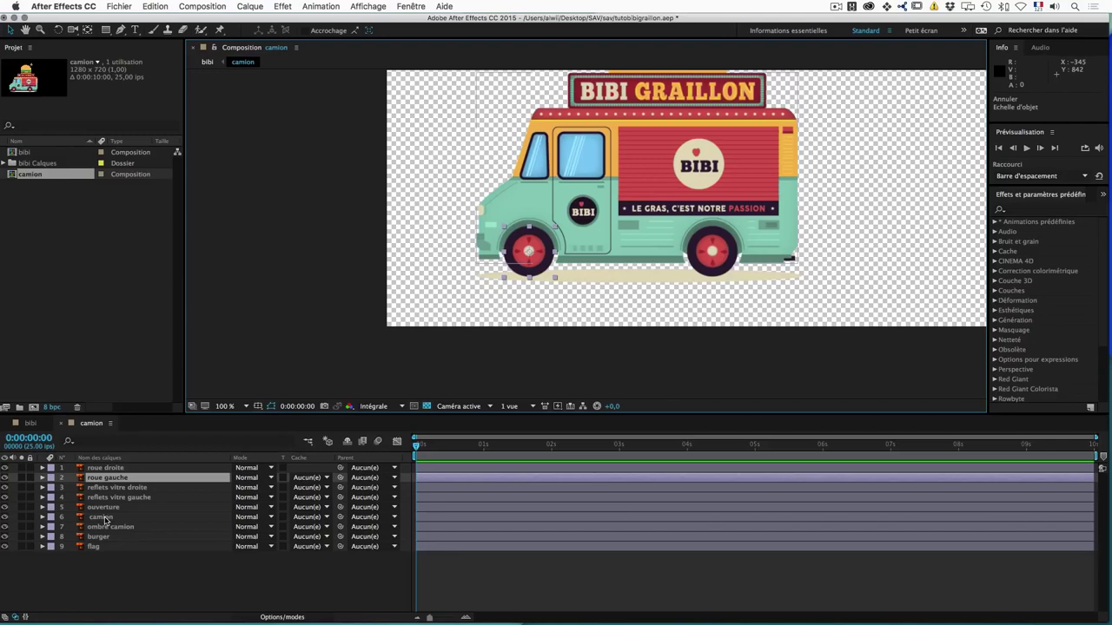
click(102, 517)
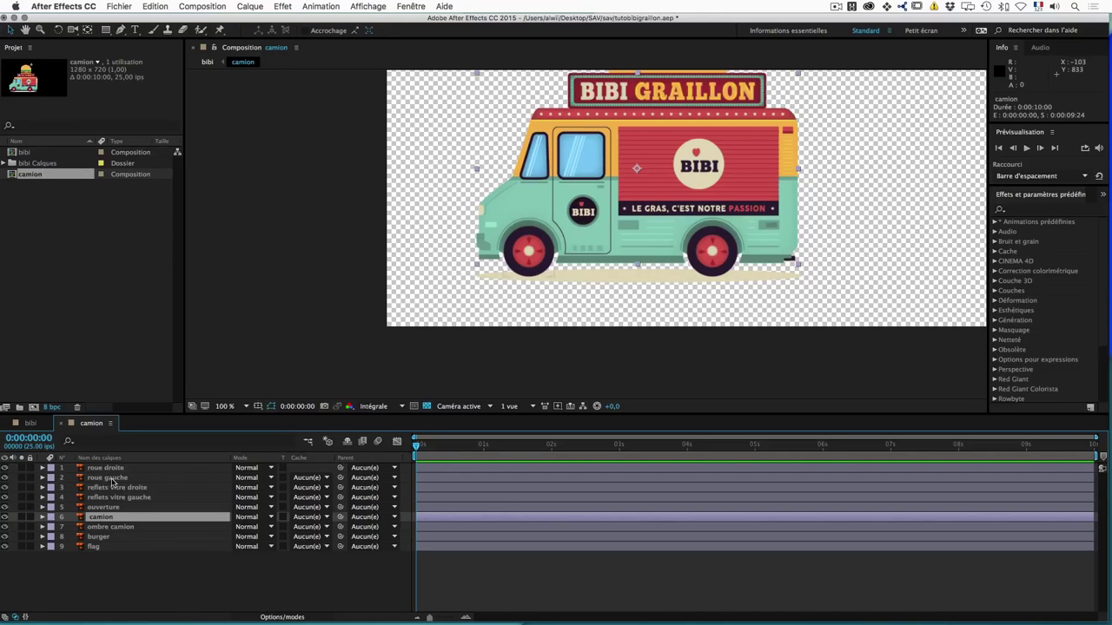
click(111, 479)
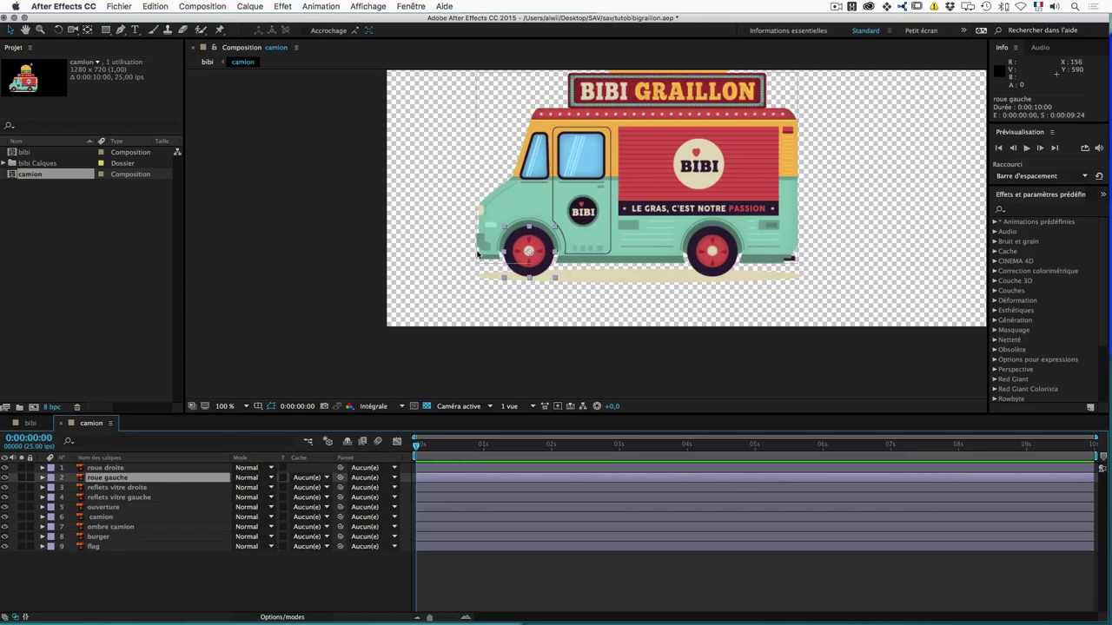
key(period)
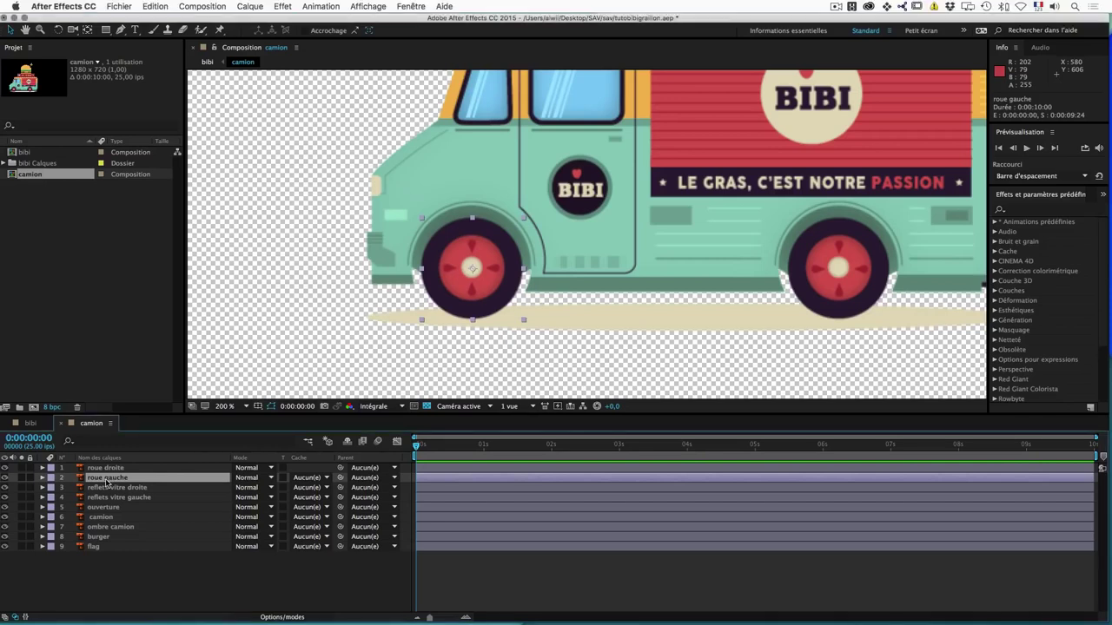
Step: Reveal roue gauche's Rotation, test-spin the wheel, and undo back to 0x+0,0°
key(r)
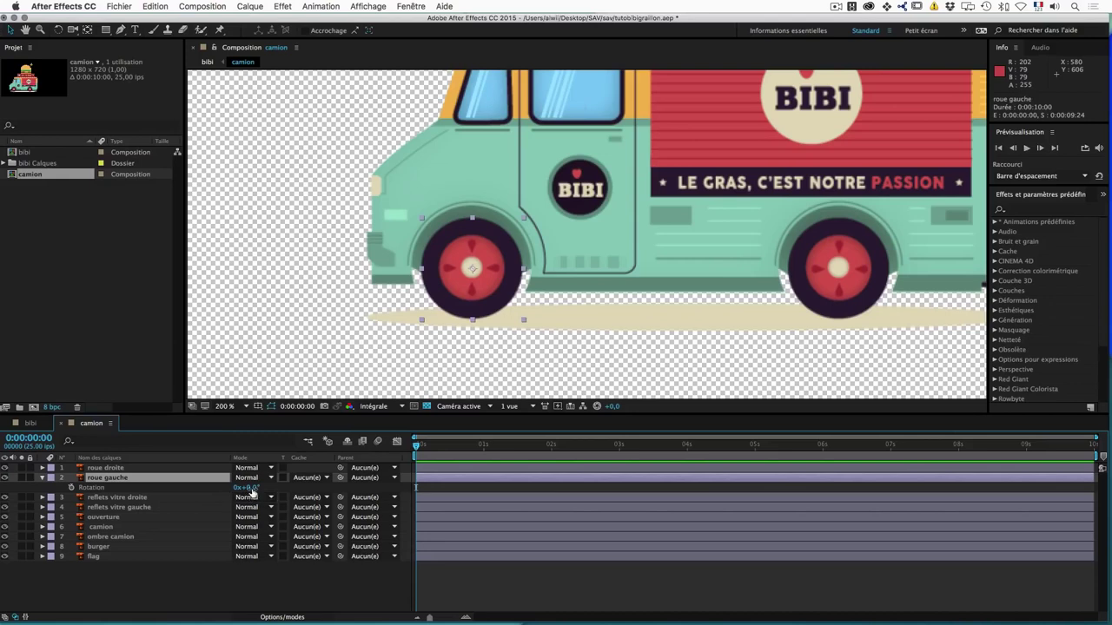
mouse_move(252, 493)
mouse_down()
mouse_move(581, 489)
mouse_move(487, 271)
mouse_up()
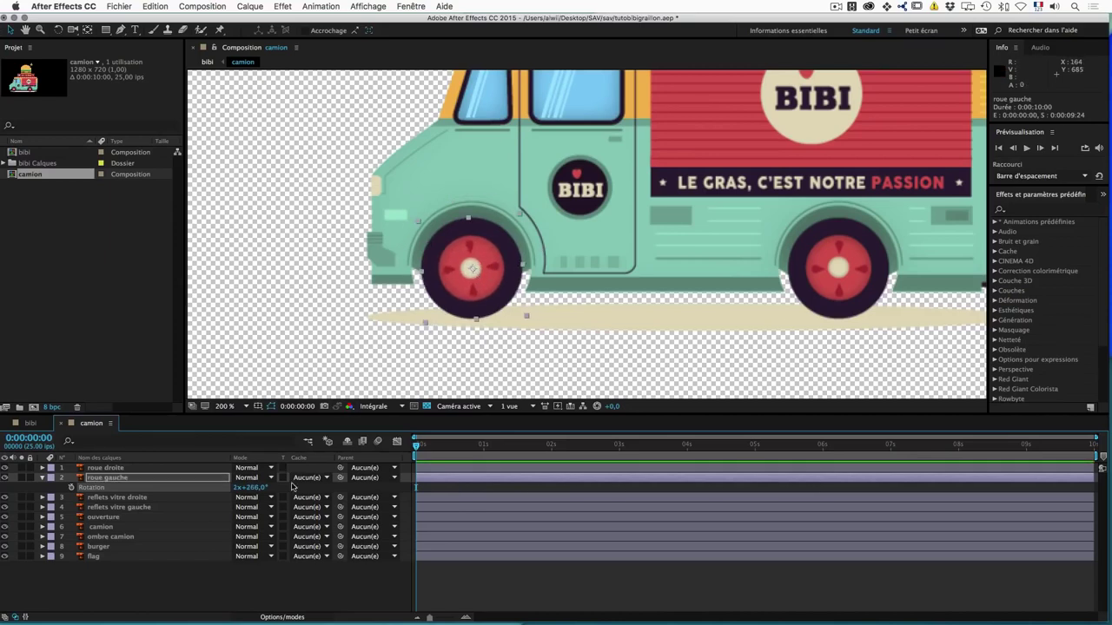
key(super+z)
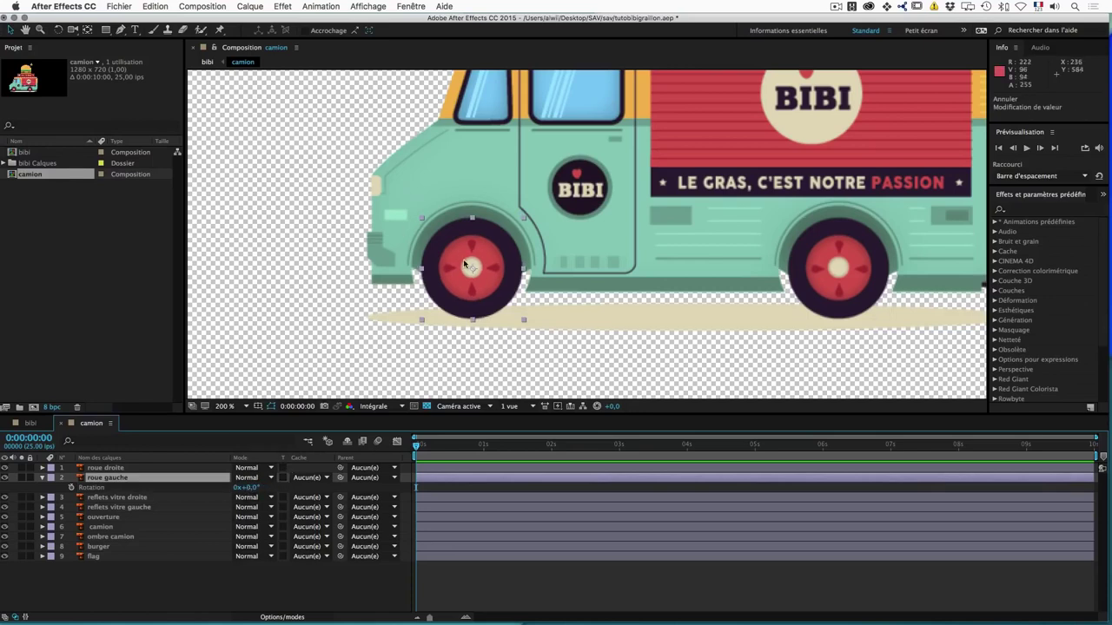
click(92, 32)
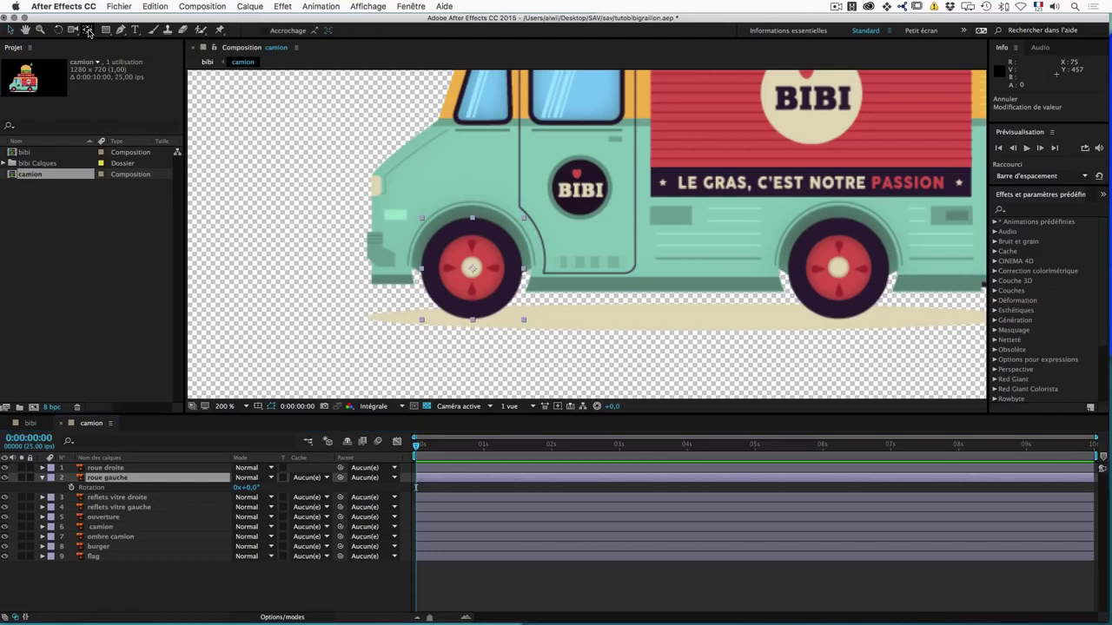
Step: Try moving roue gauche's anchor point and then the whole wheel layer, undoing both moves
click(88, 30)
drag(476, 273, 612, 254)
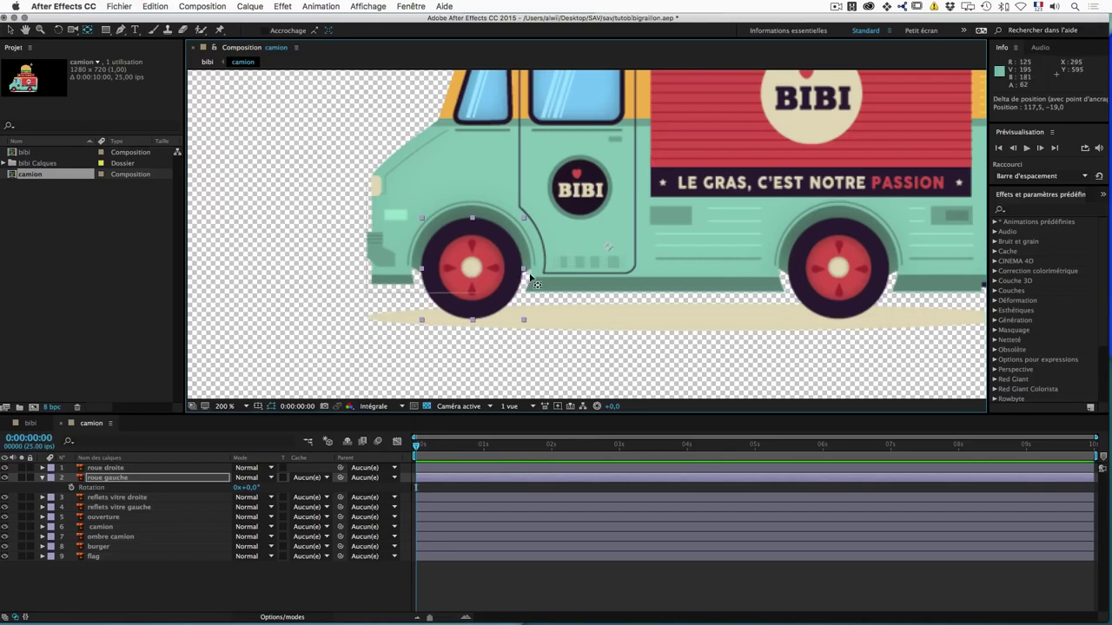
key(ctrl+z)
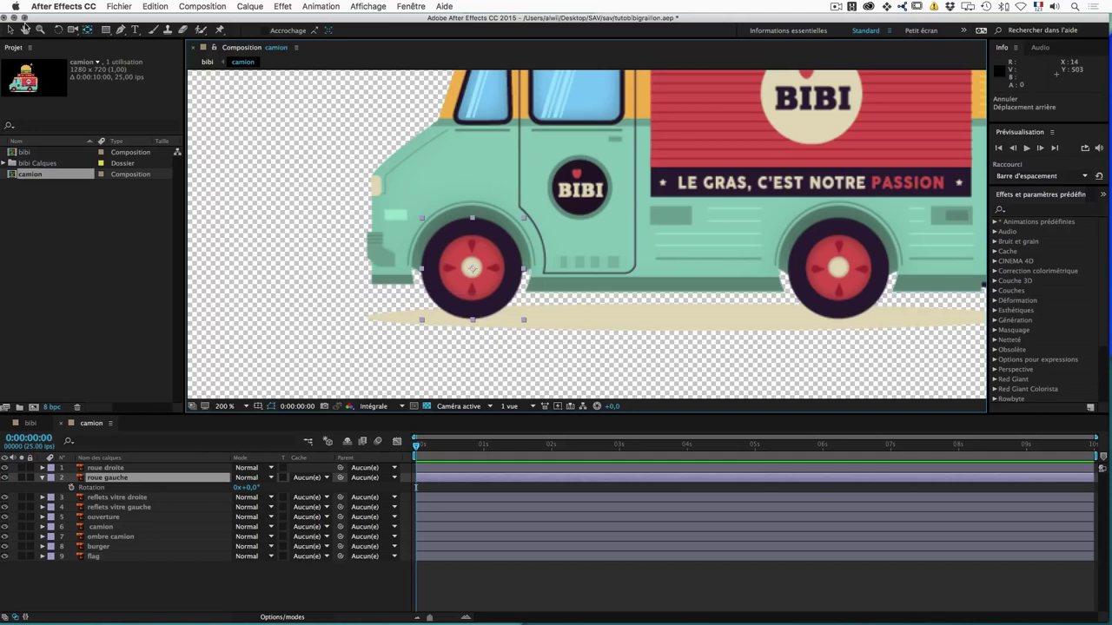
click(9, 30)
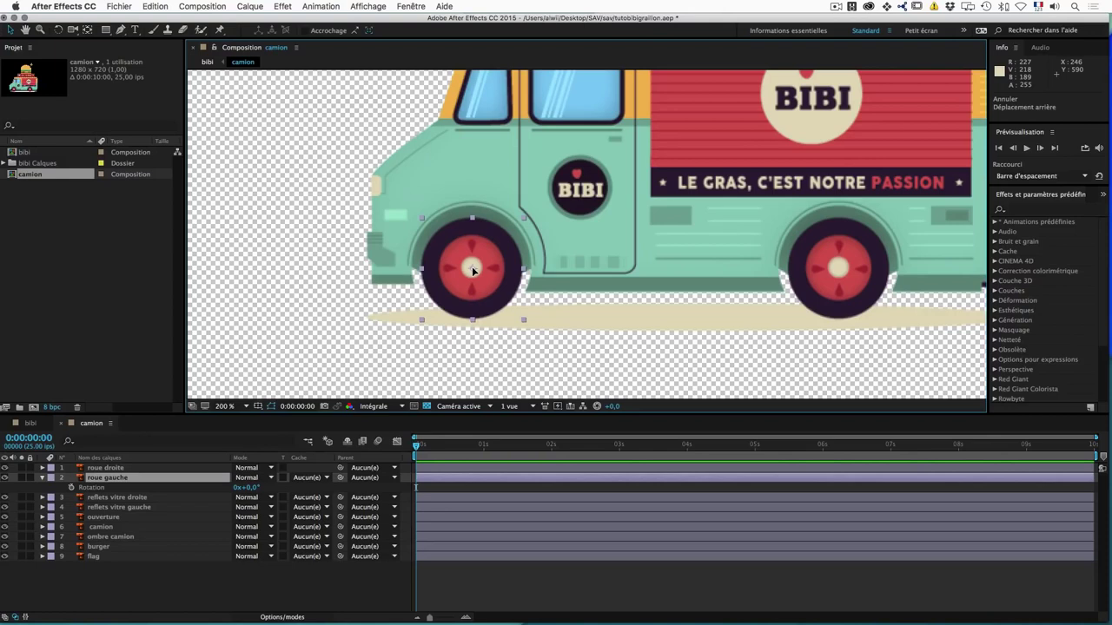
drag(473, 271, 841, 273)
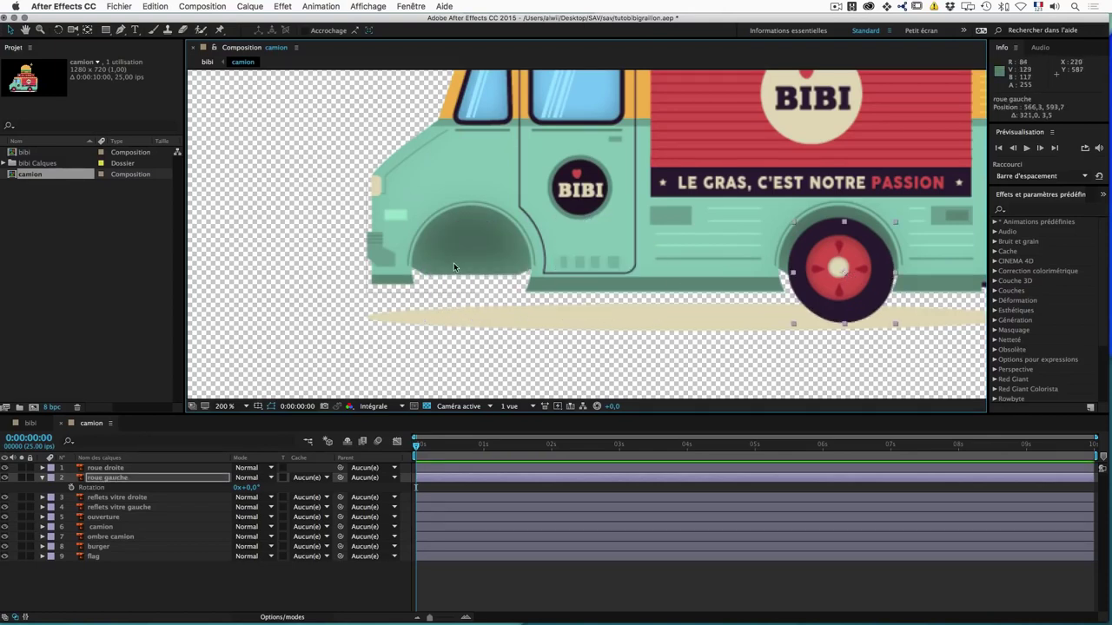
key(ctrl+z)
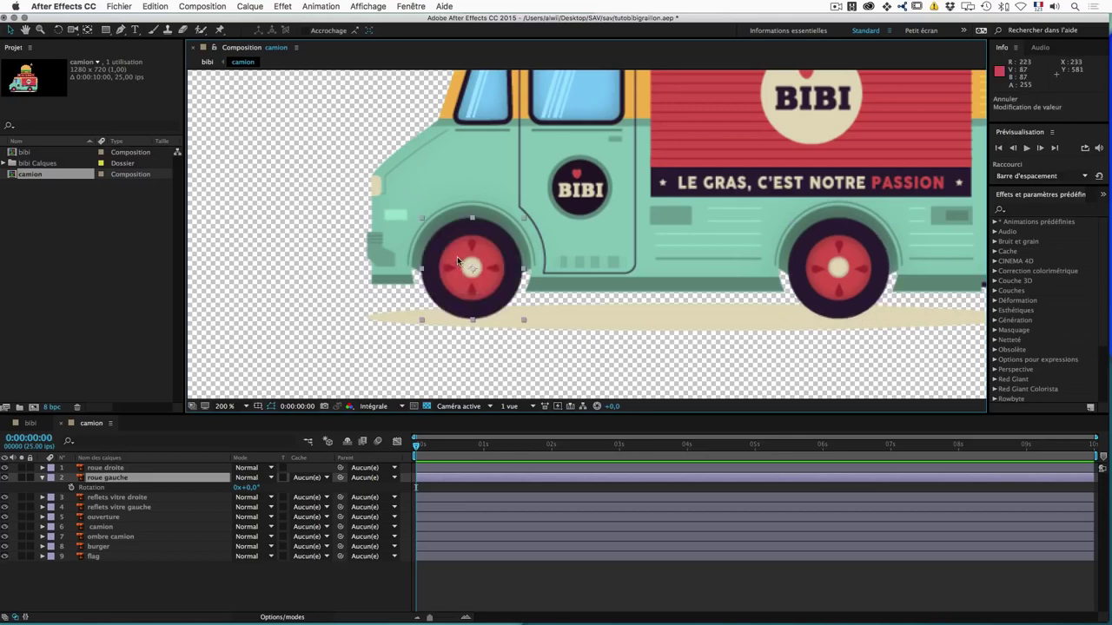
Step: Offset the wheel's anchor, test rotating around it, undo, then return the anchor to the hub
key(y)
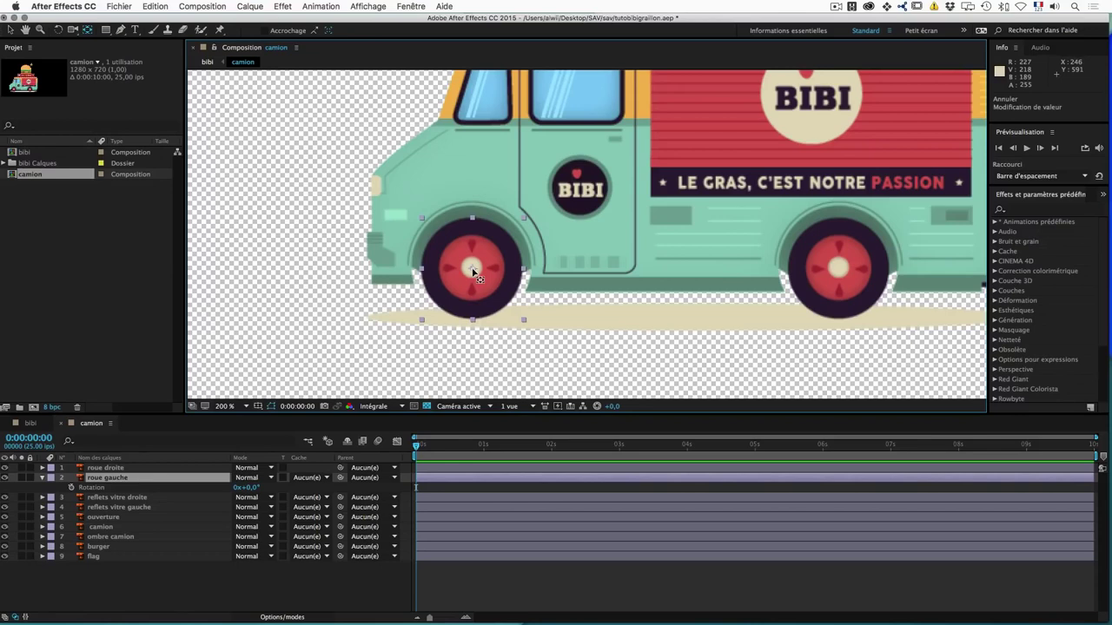
drag(476, 275, 267, 126)
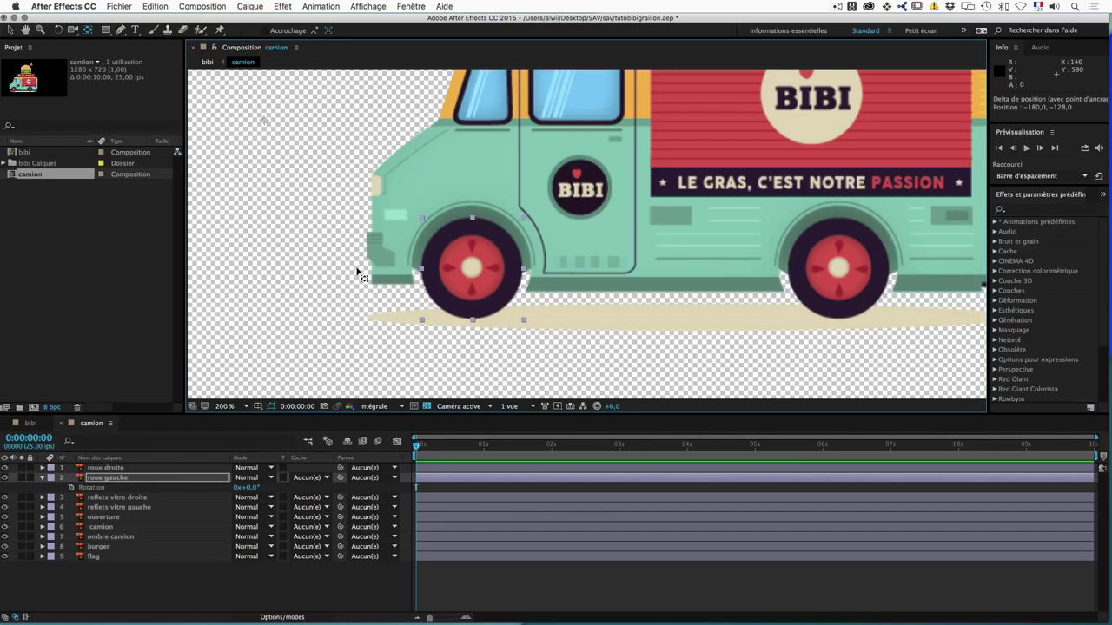
key(comma)
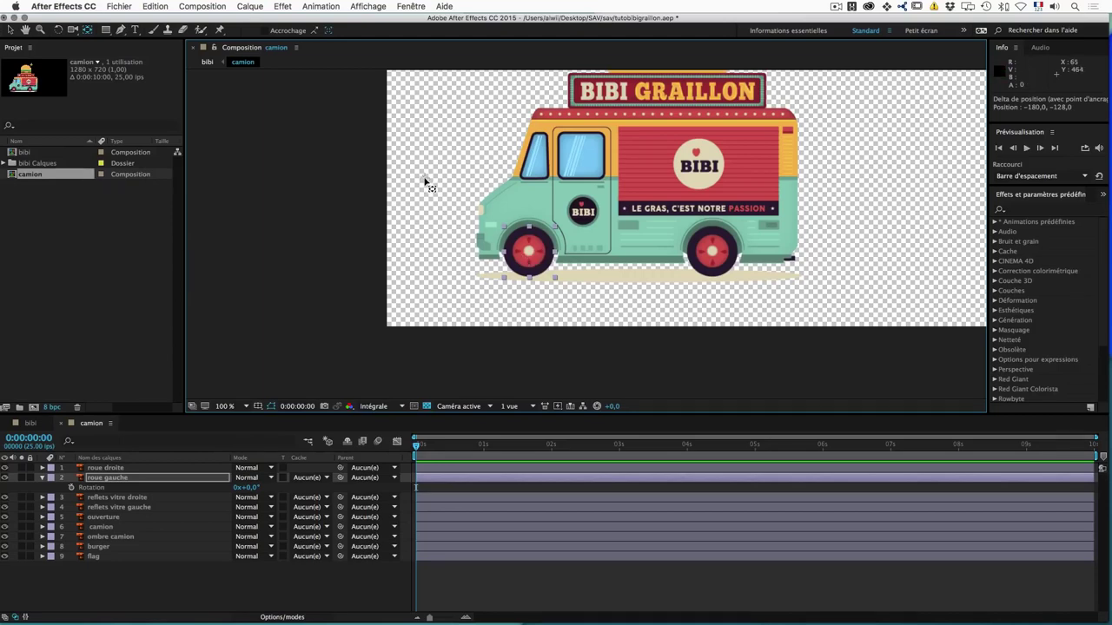
mouse_move(250, 489)
mouse_down()
mouse_move(340, 488)
mouse_move(147, 477)
mouse_up()
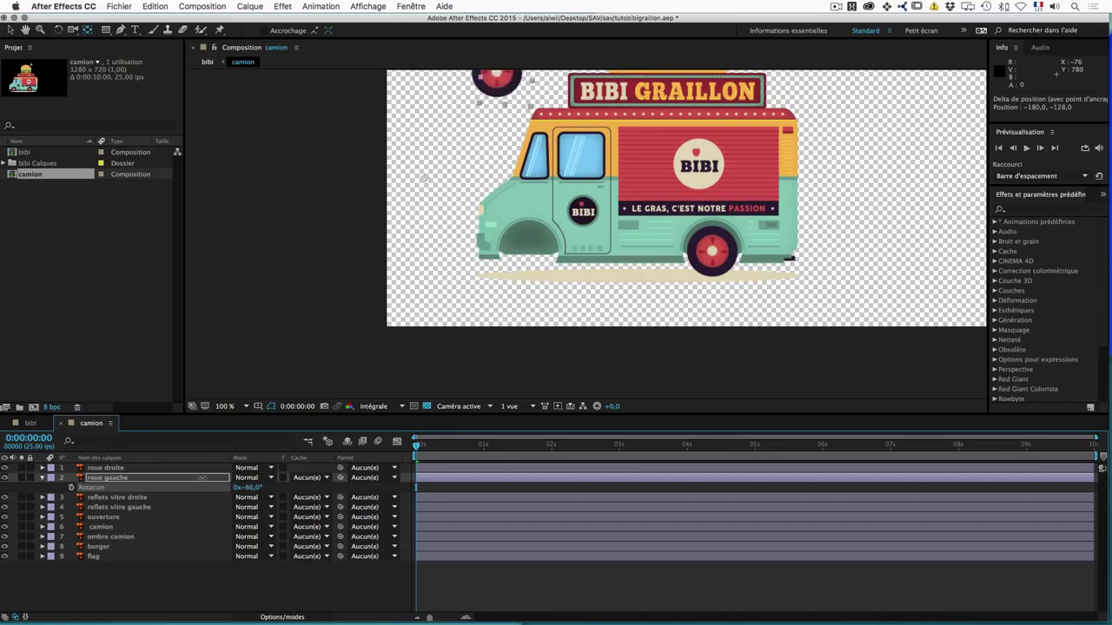
drag(148, 478, 431, 380)
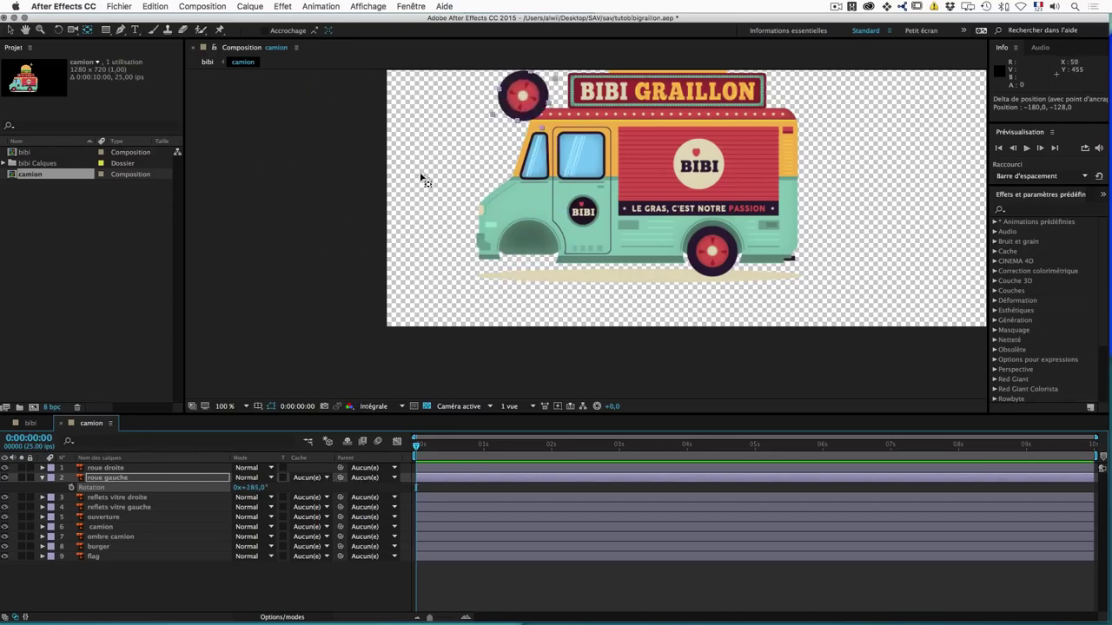
key(super+z)
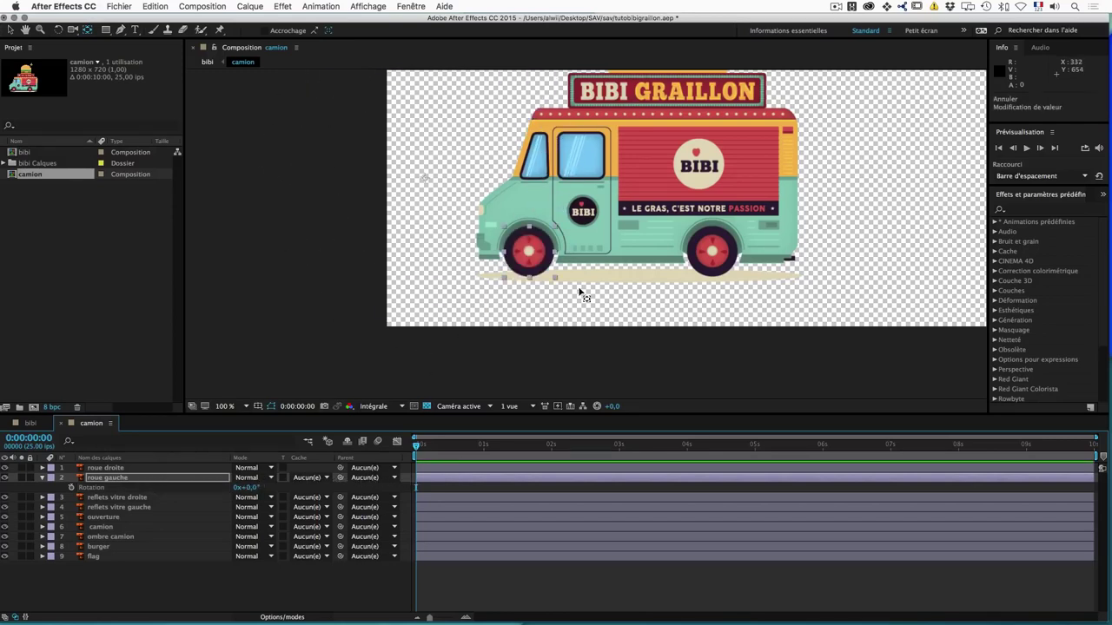
key(y)
drag(573, 223, 566, 268)
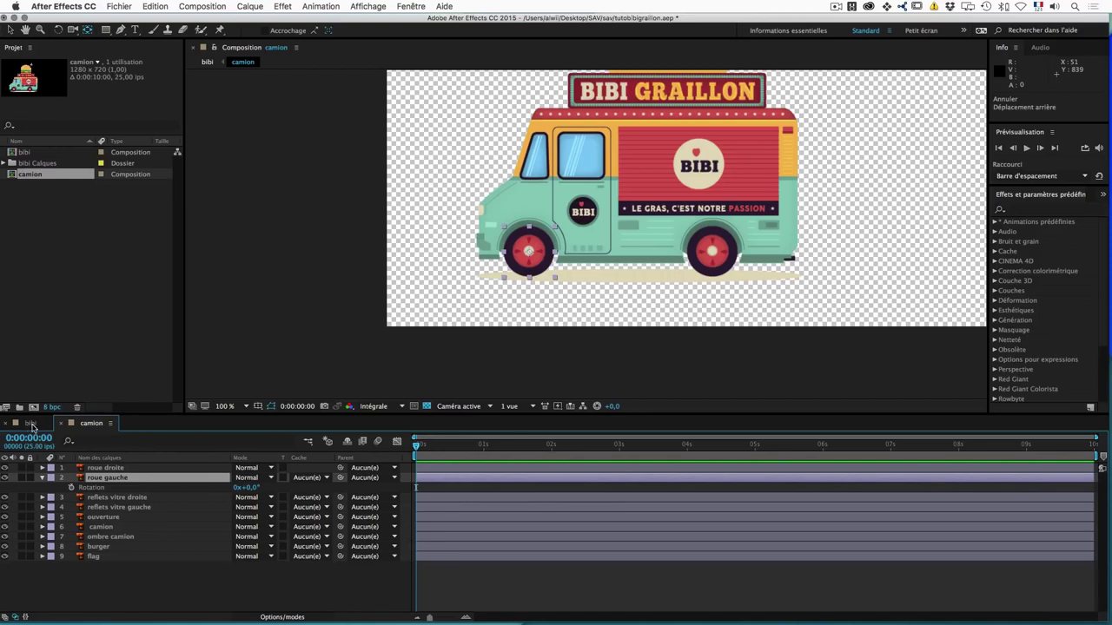
Step: Return to bibi, collapse the [camion] layer's properties, and set the current time to 0:00:00:21
click(31, 423)
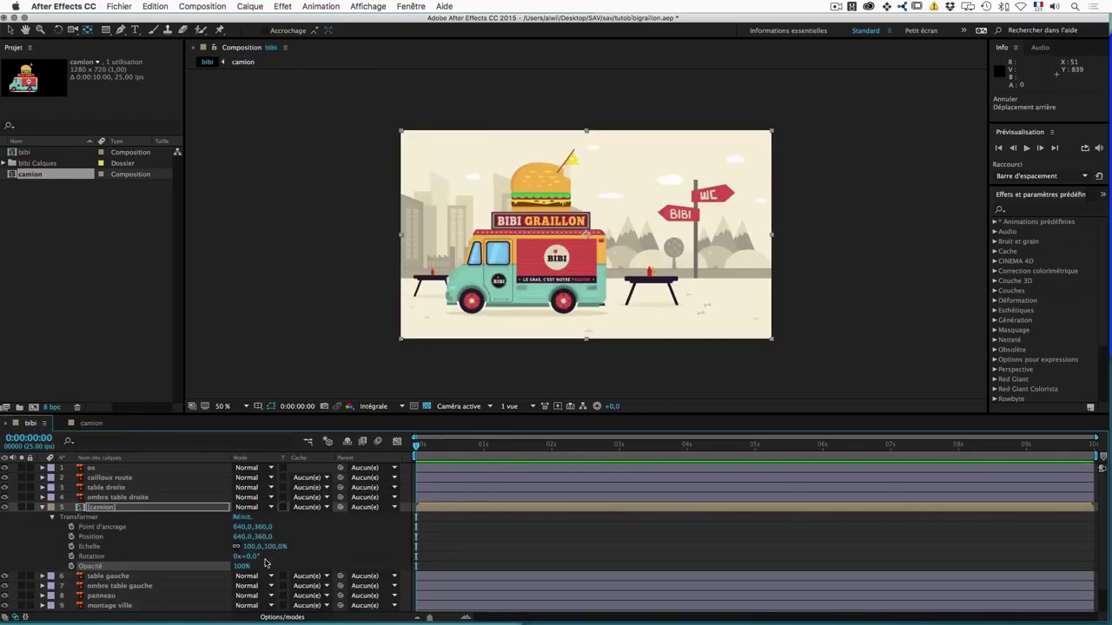
click(109, 507)
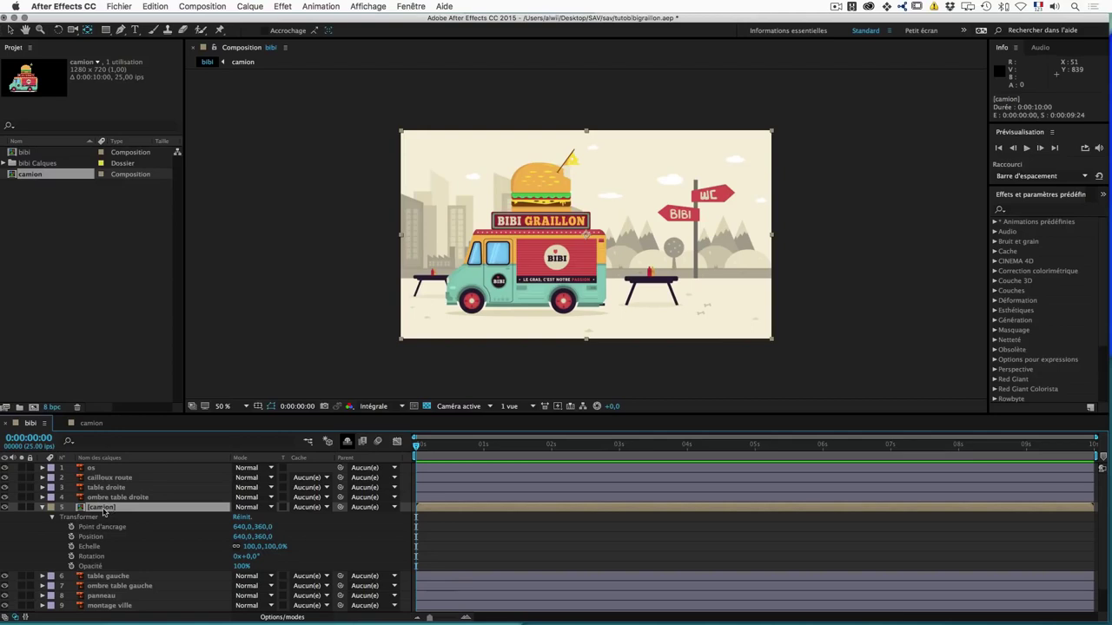
click(43, 508)
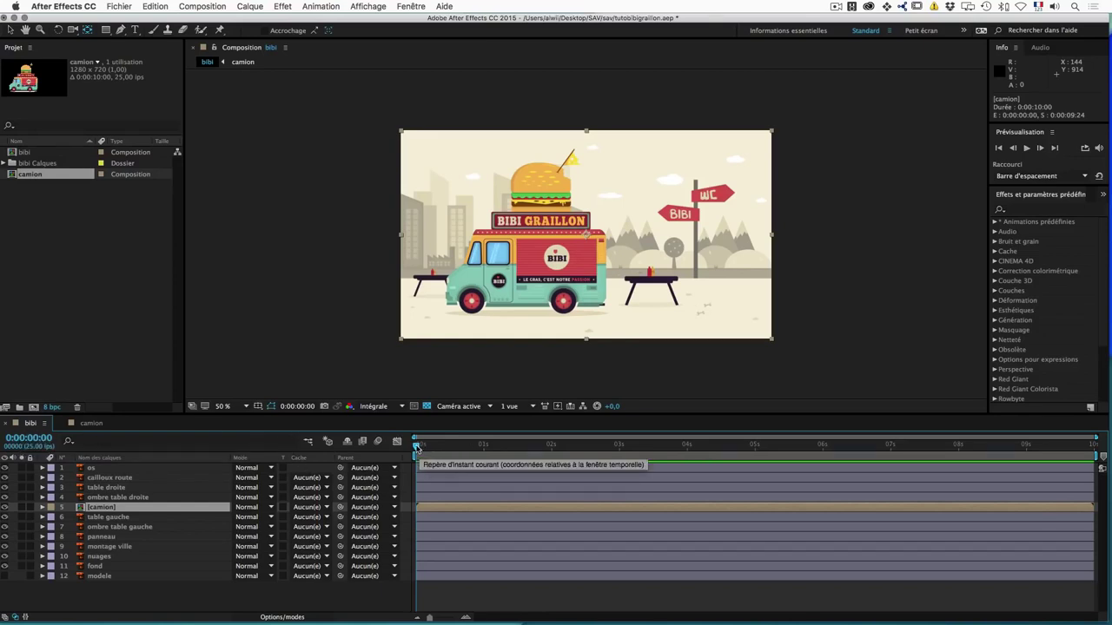
drag(416, 446, 483, 447)
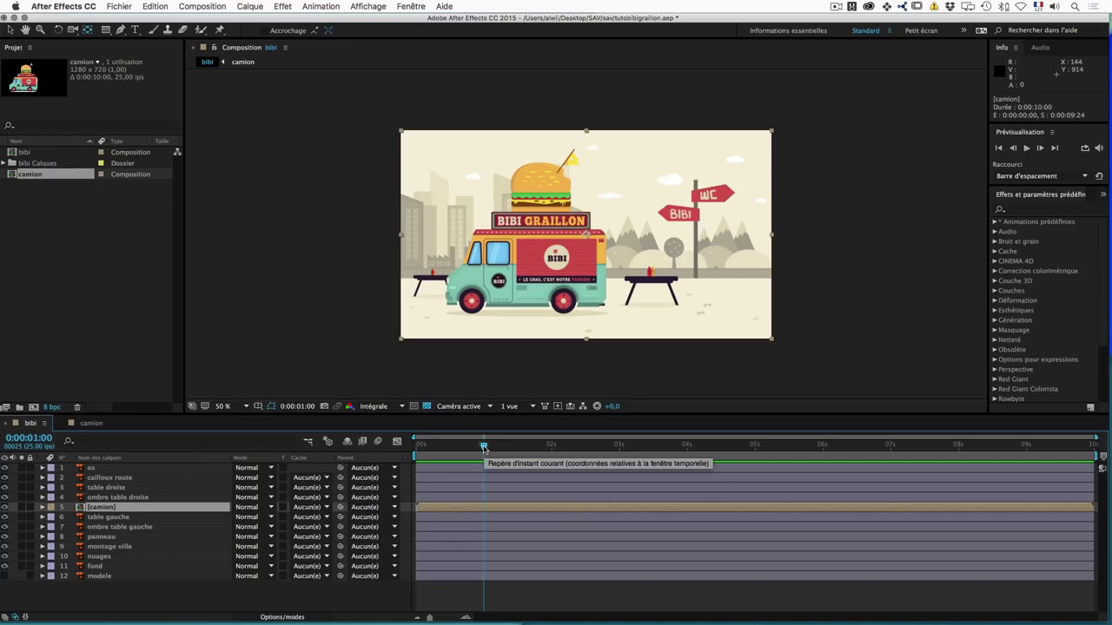
drag(484, 448, 473, 445)
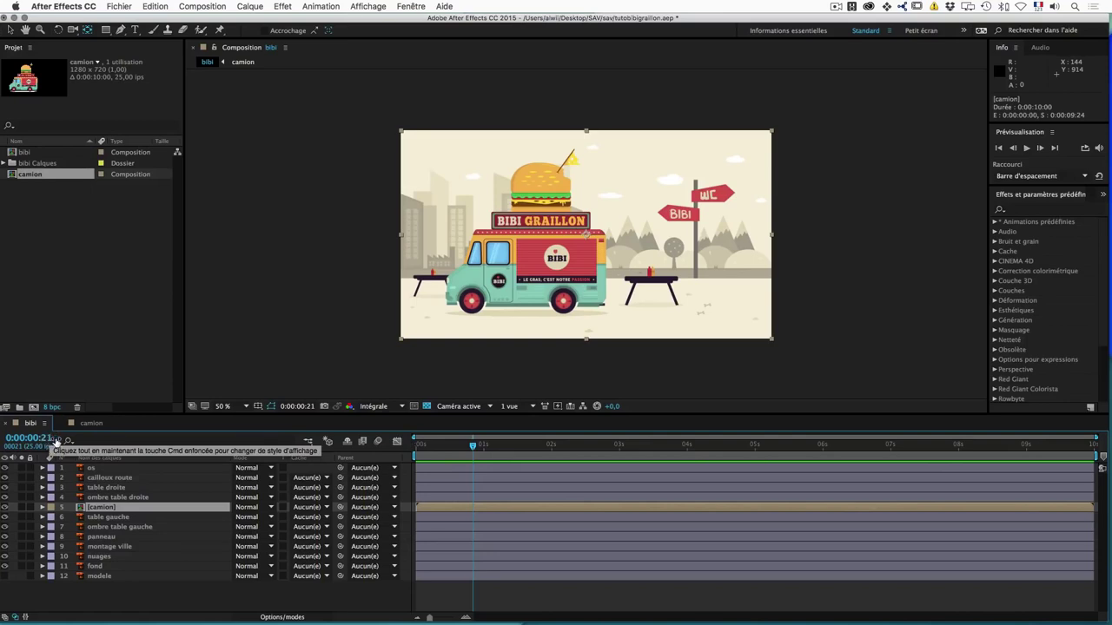
click(199, 6)
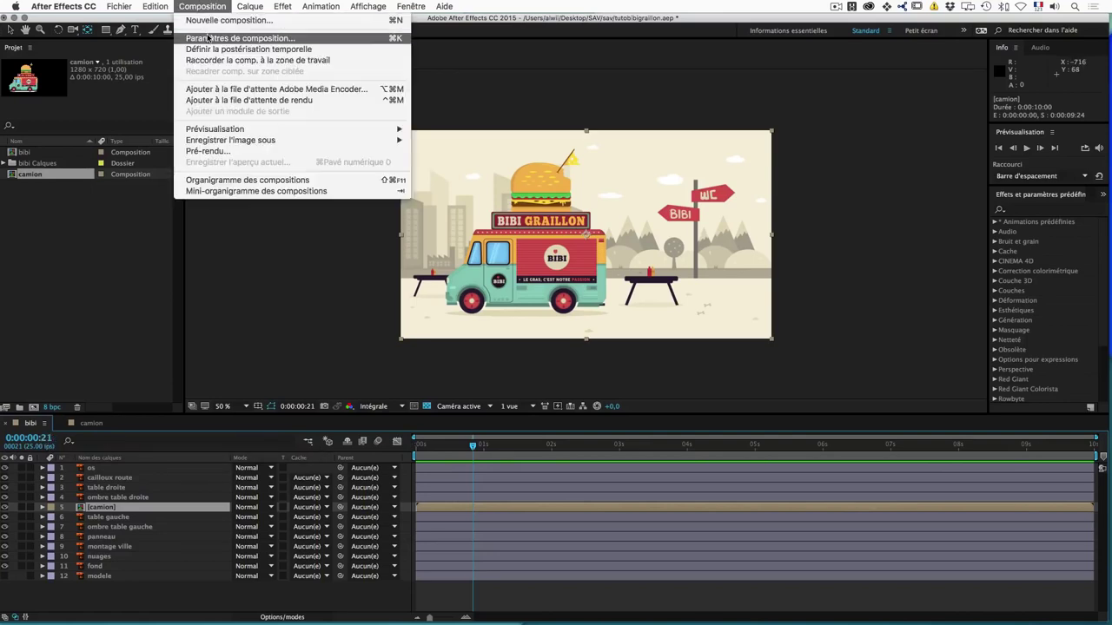
click(207, 35)
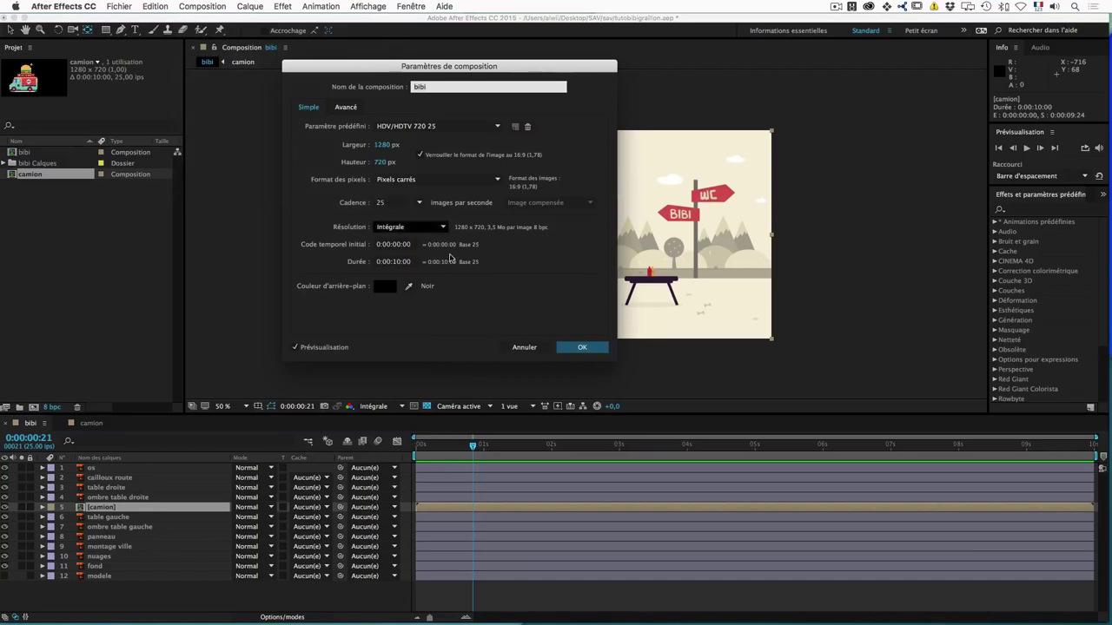
click(524, 347)
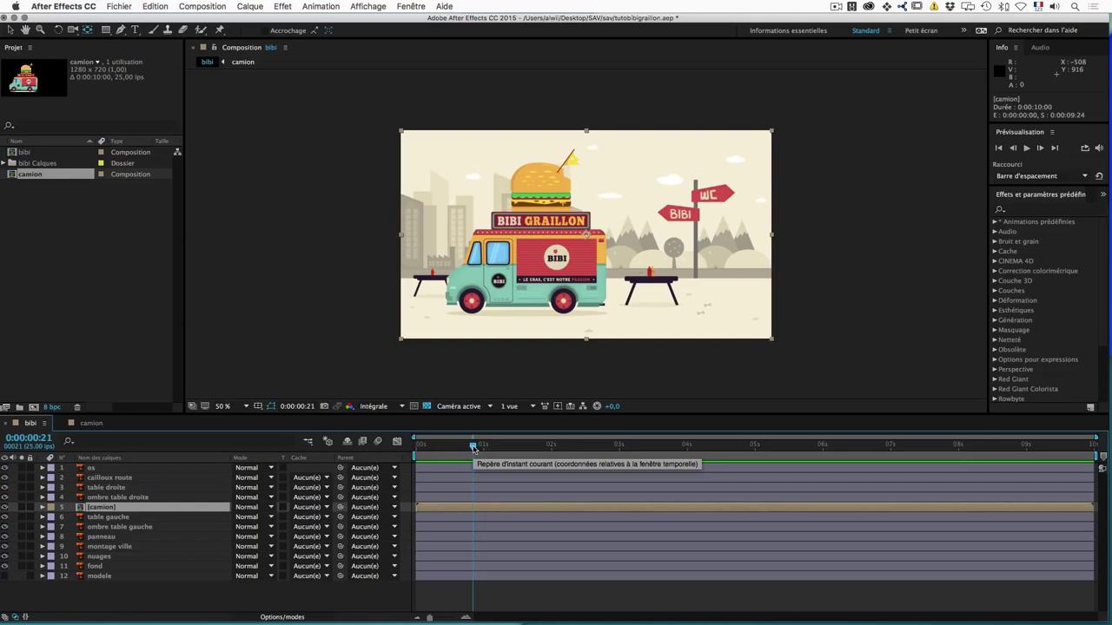
Step: Scrub the bibi timeline through its first second, then bring the current time back toward the start
drag(474, 448, 482, 448)
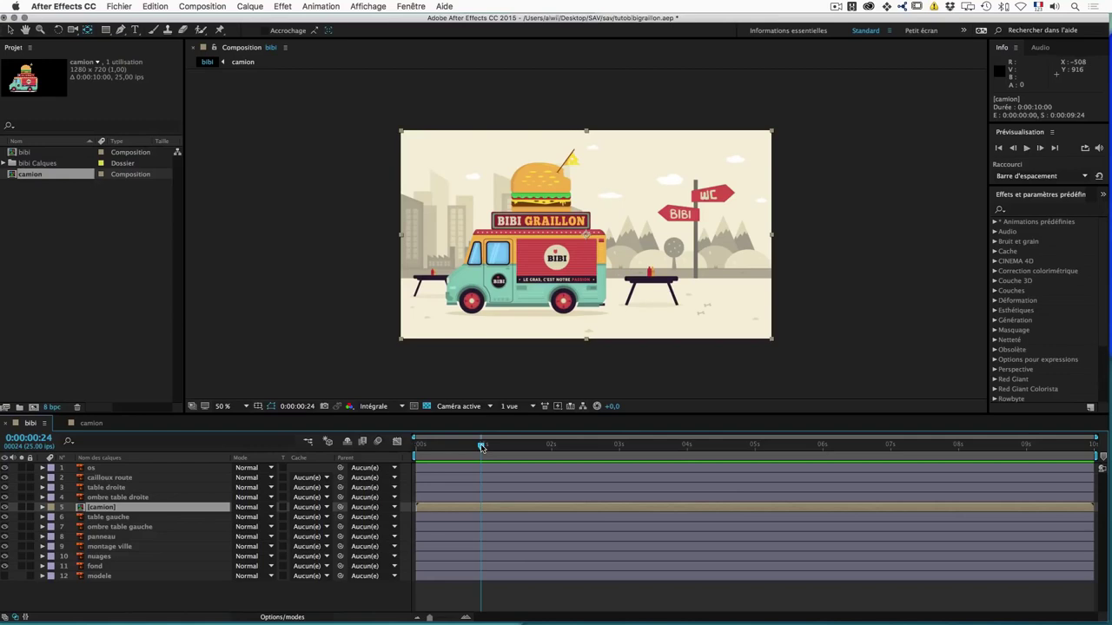
drag(482, 447, 484, 448)
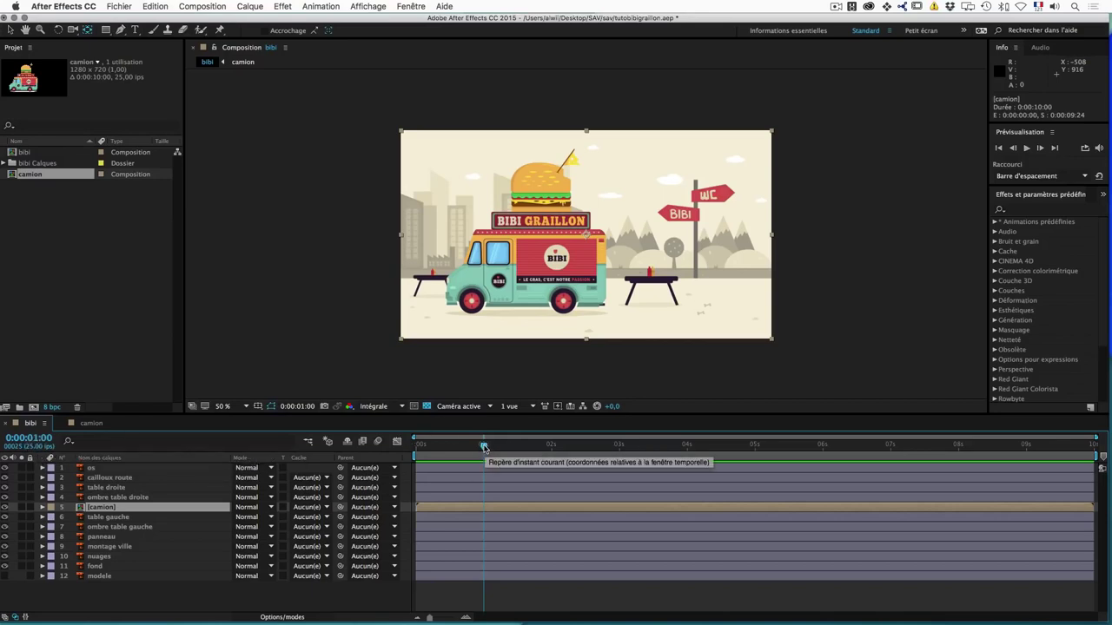
drag(483, 446, 387, 451)
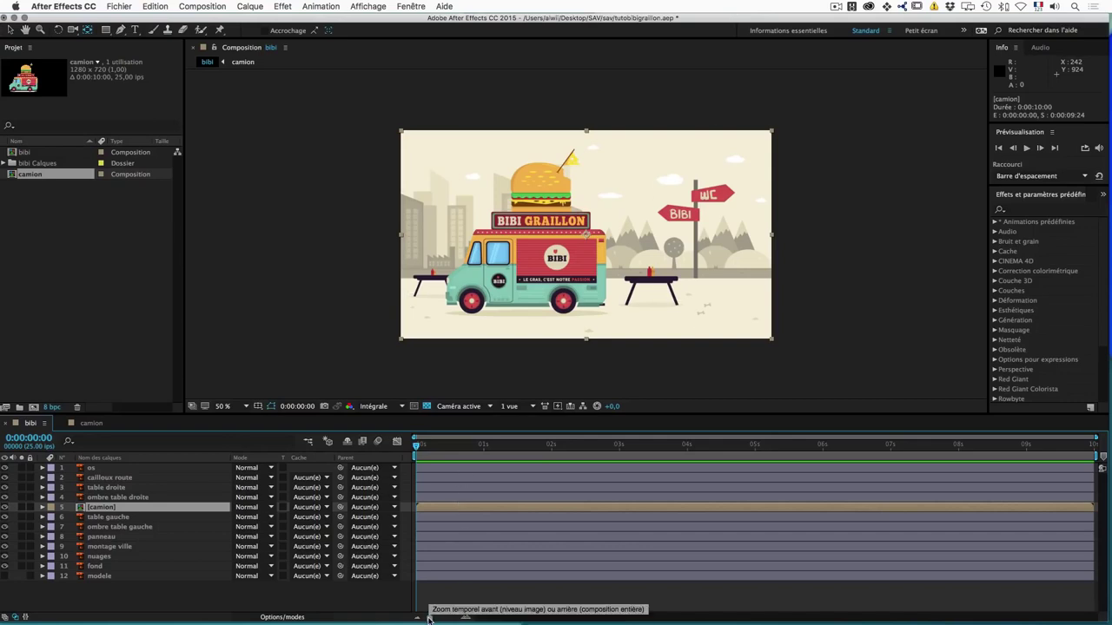
Step: Zoom the bibi timeline in to show individual frames of the first second
mouse_move(429, 618)
mouse_down()
mouse_move(450, 618)
mouse_move(428, 619)
mouse_up()
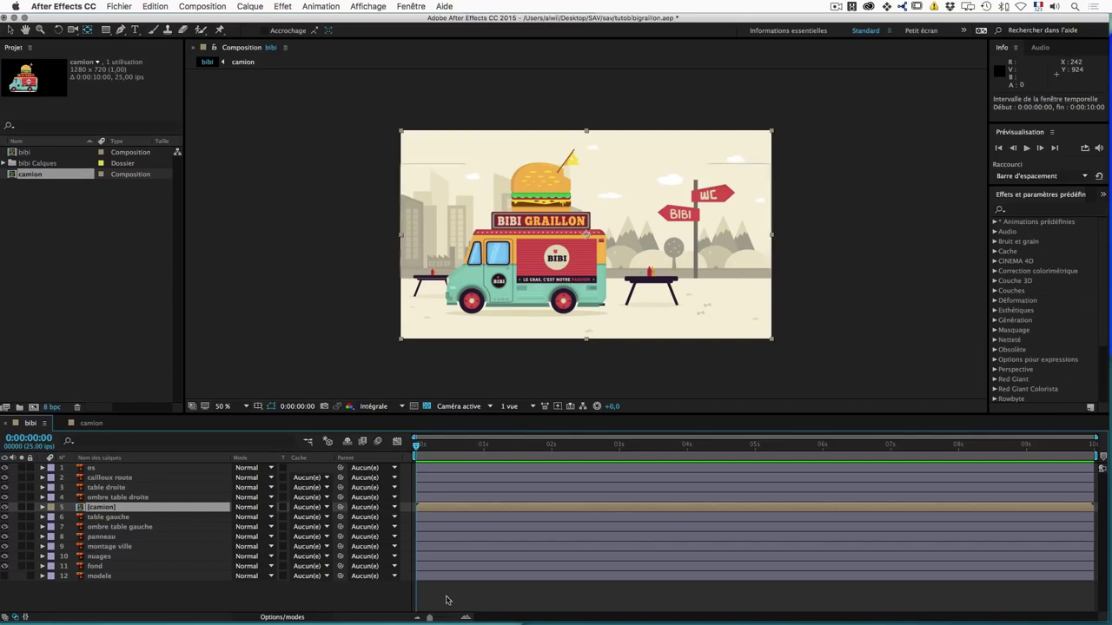
drag(430, 619, 453, 619)
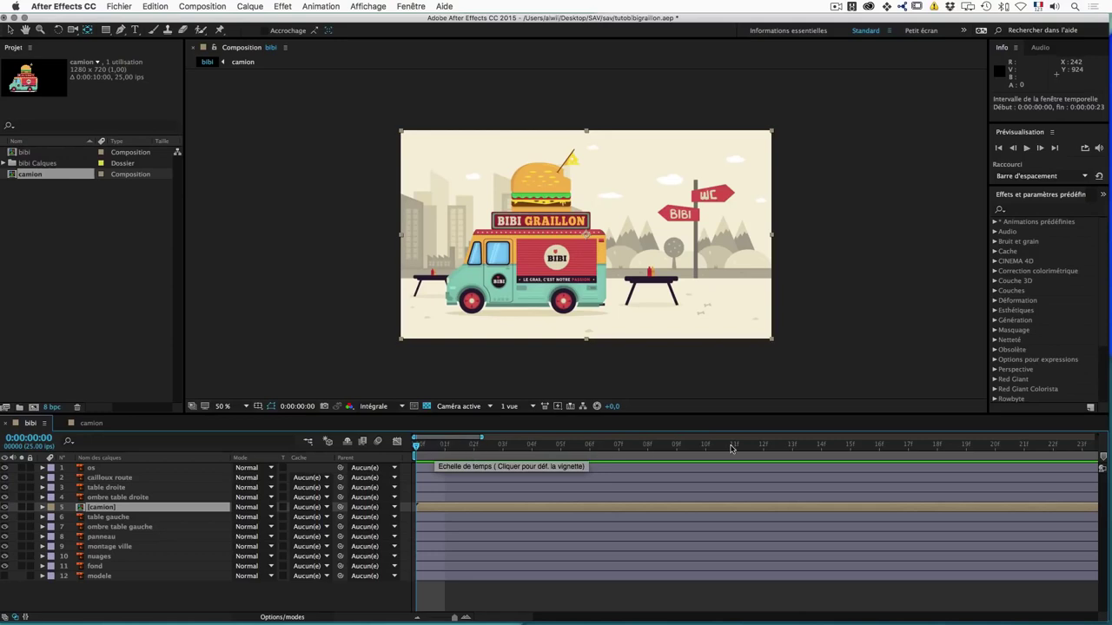
key(minus)
key(minus)
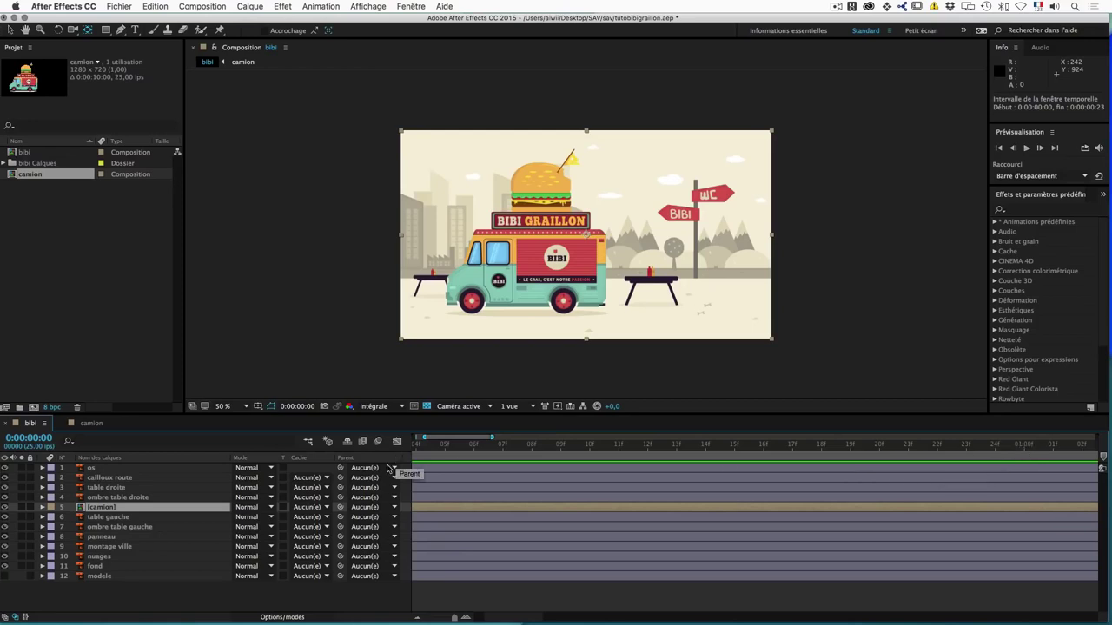
scroll(460, 451, left, 2)
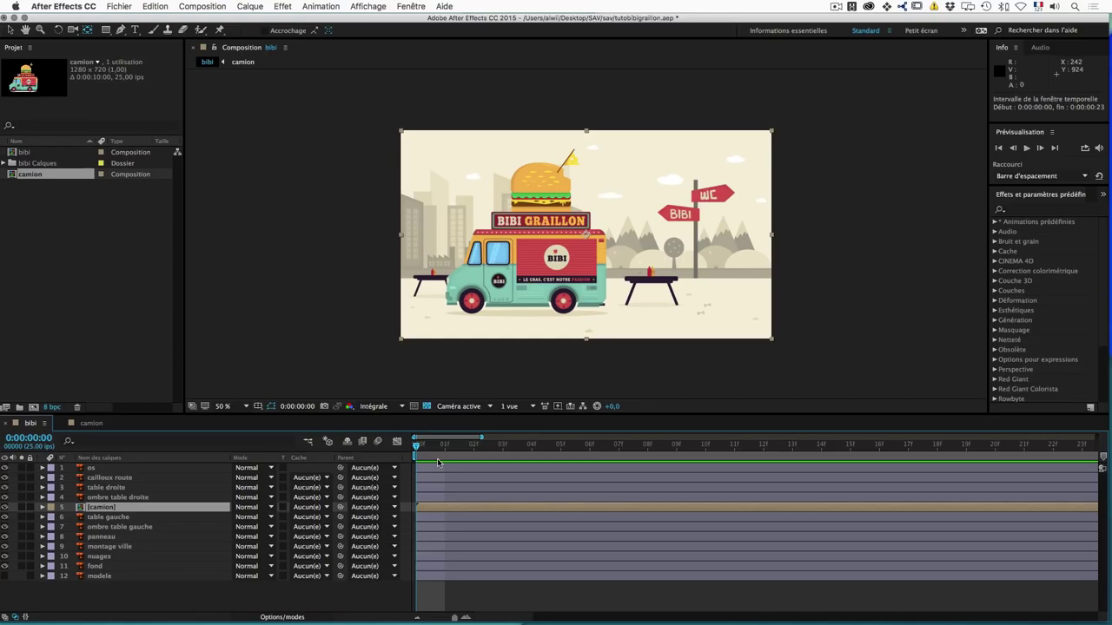
Step: Step through frames 0f to 23f, then return the current time to 0:00:00:00
key(Page_Down)
key(Page_Down)
key(Page_Down)
key(Page_Down)
key(Page_Down)
key(Page_Down)
key(Page_Down)
key(Page_Down)
key(Page_Down)
key(Page_Up)
key(Page_Up)
key(Page_Up)
key(Page_Up)
key(Page_Up)
key(Page_Up)
key(Page_Up)
key(Page_Up)
key(Page_Up)
key(shift+Page_Down)
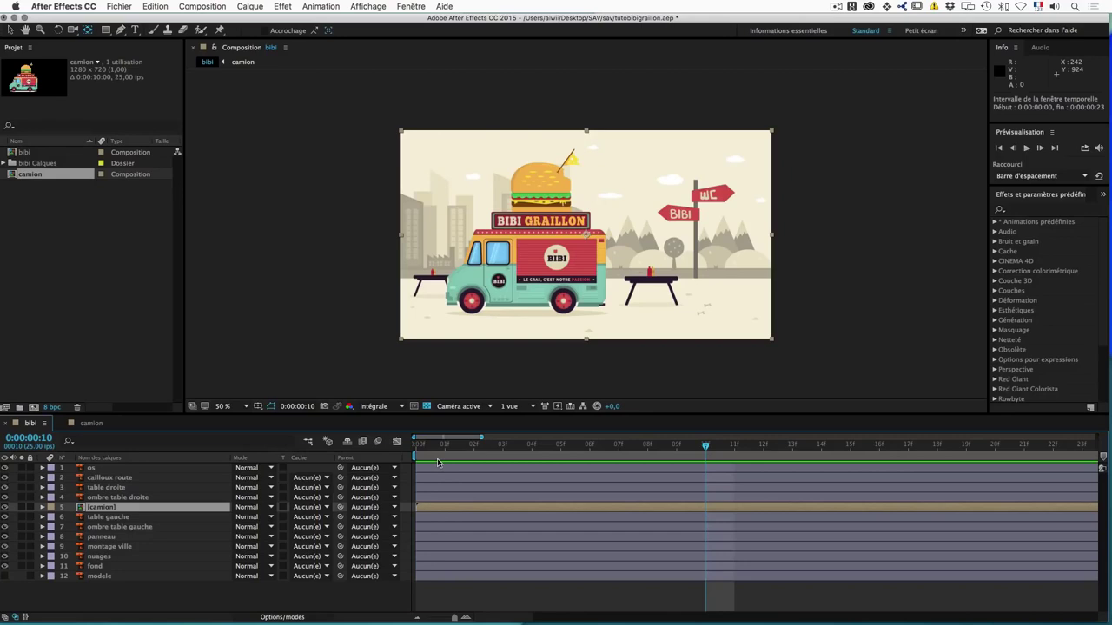
key(Home)
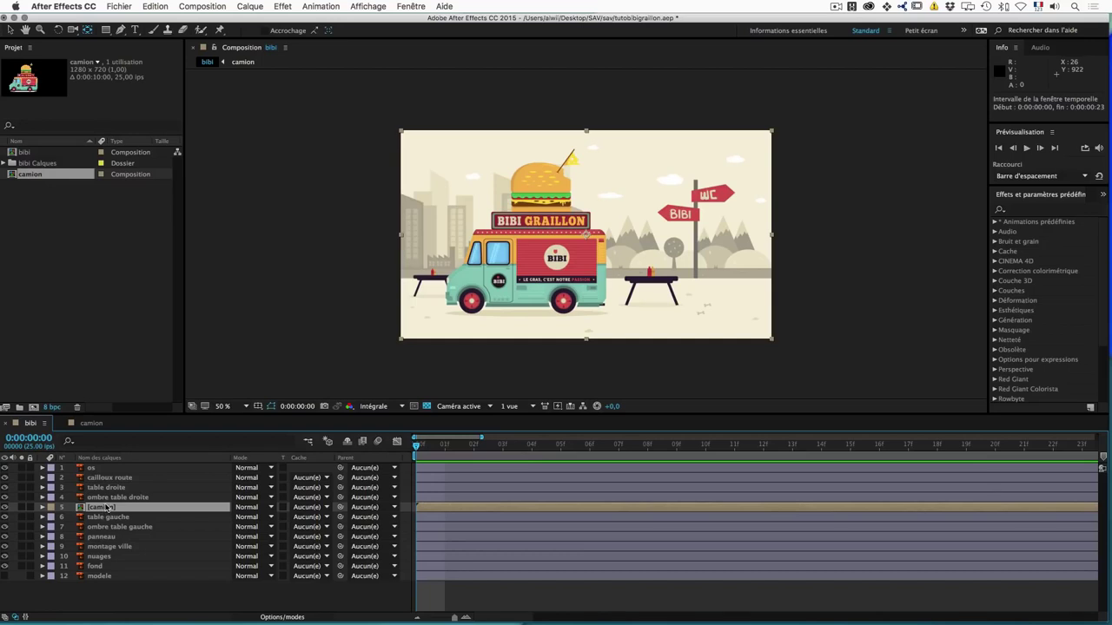
Step: Set a Position keyframe of 640,0, 360,0 on the camion layer at 0:00:00:00
click(42, 508)
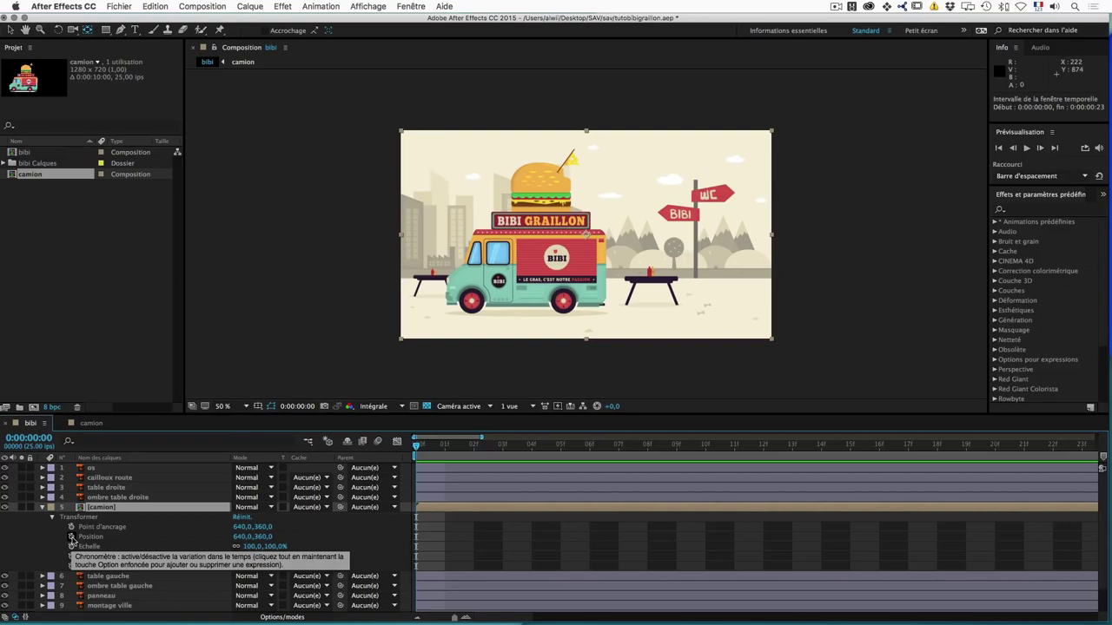
click(71, 537)
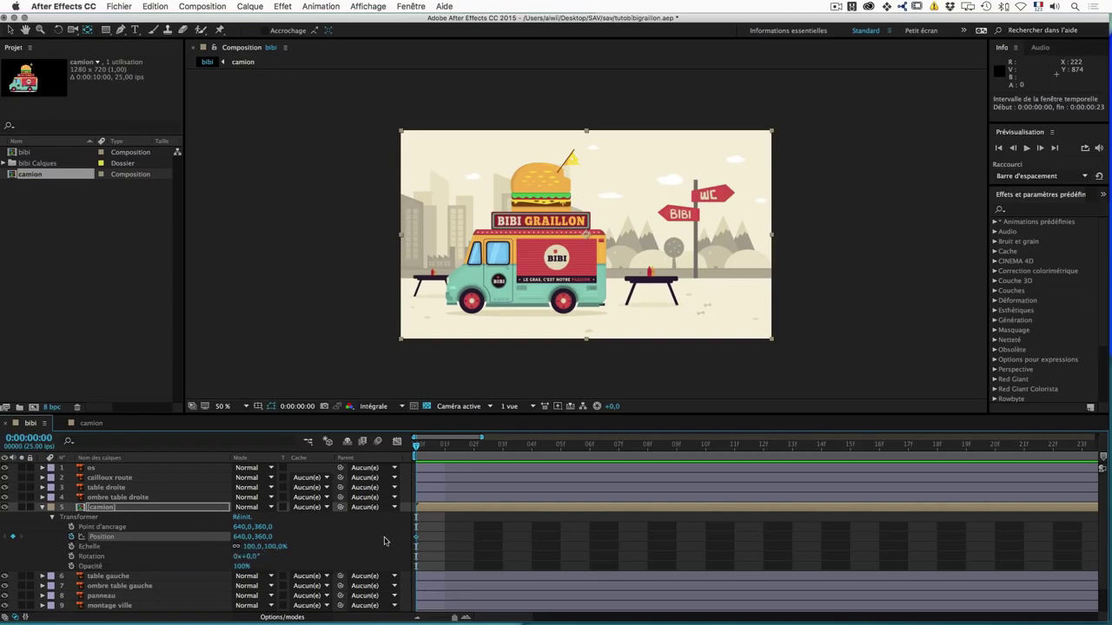
drag(418, 449, 445, 448)
mouse_move(416, 541)
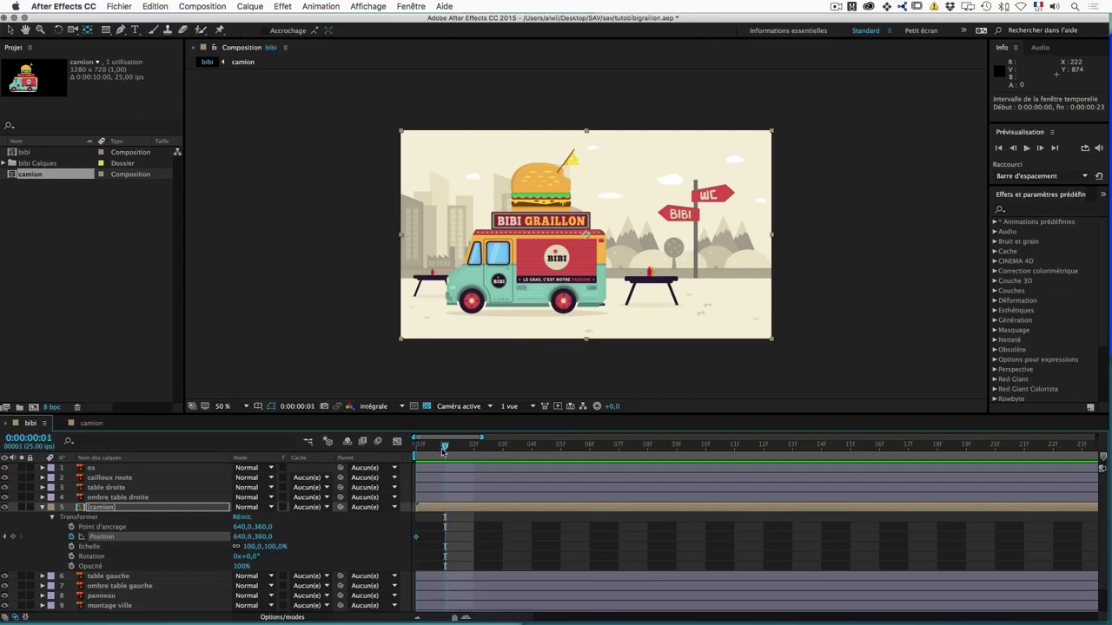
drag(445, 449, 416, 450)
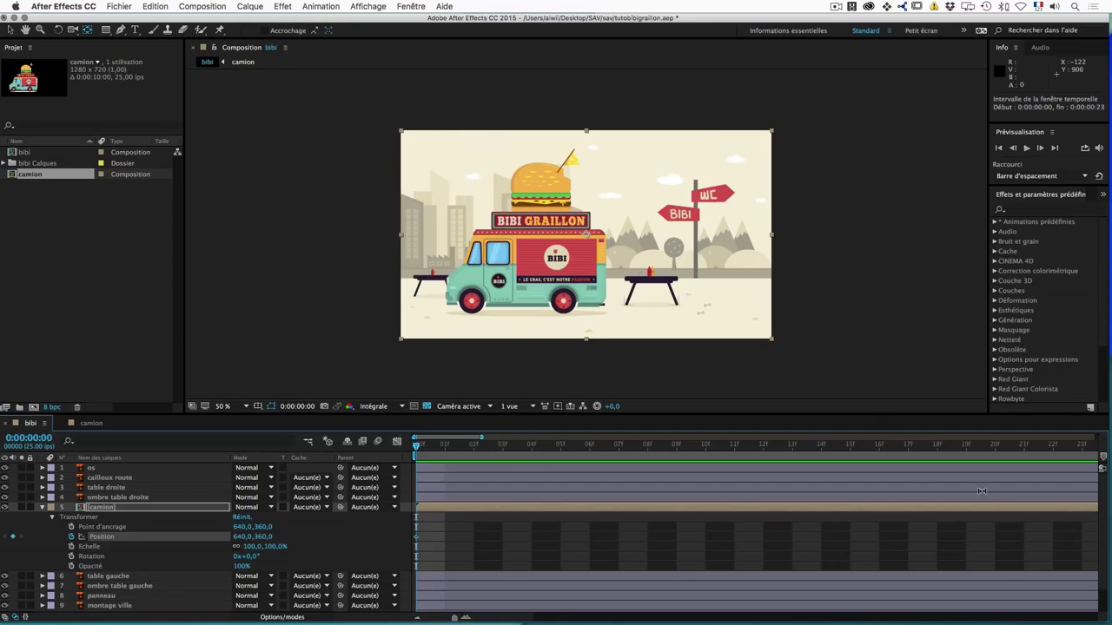
scroll(886, 435, right, 2)
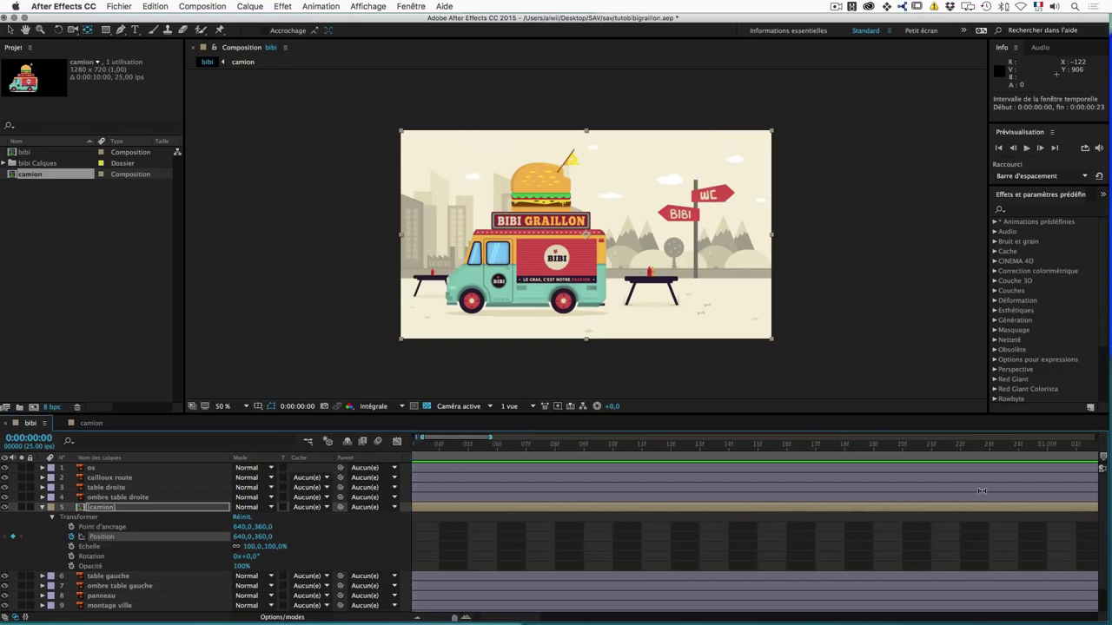
Step: Add a Position keyframe of 1371,0, 360,0 at 0:00:01:00, then preview the truck sliding right
click(1048, 446)
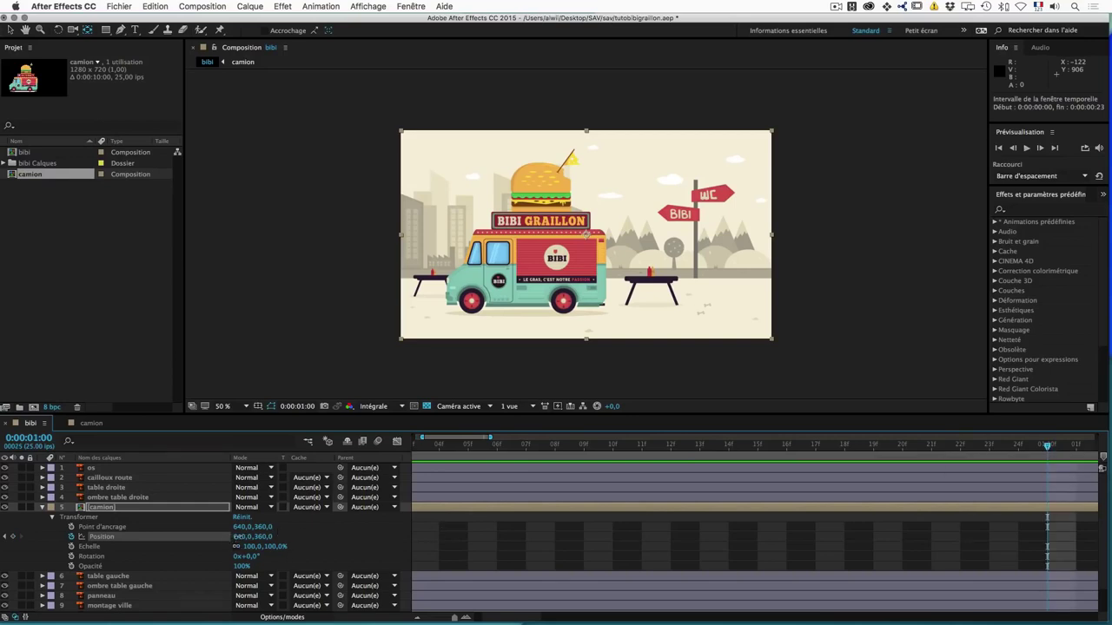
drag(237, 537, 659, 534)
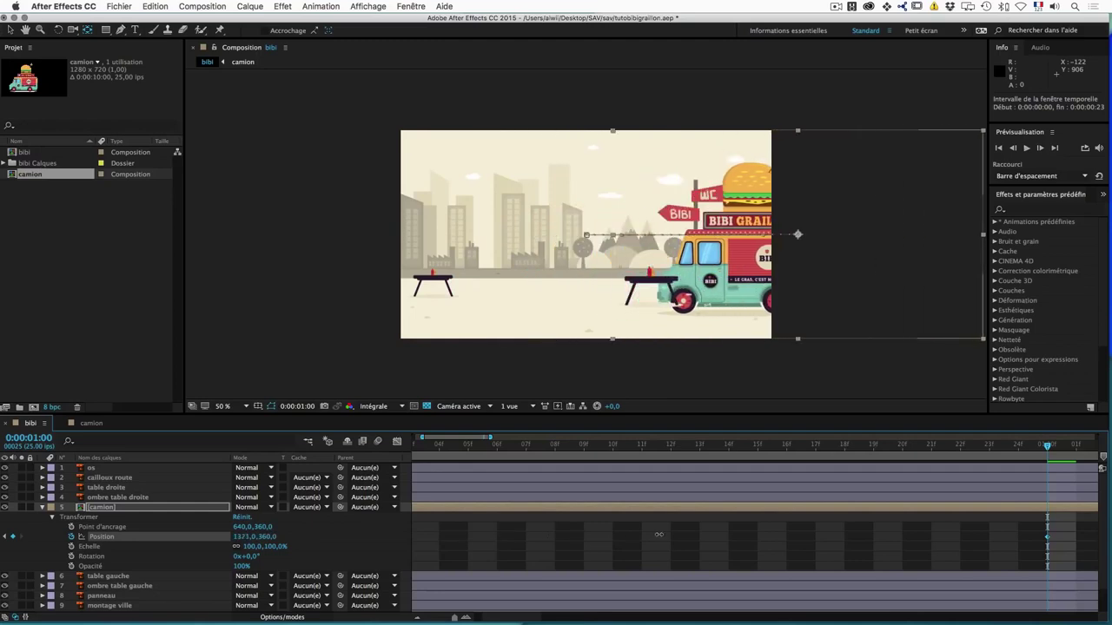
scroll(923, 534, right, 5)
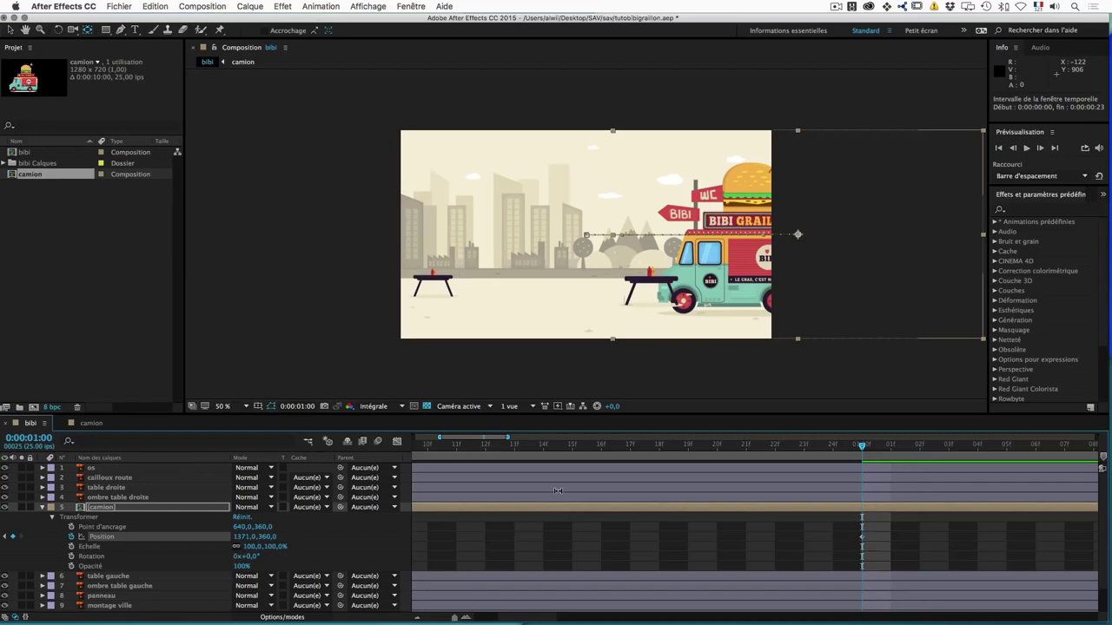
drag(454, 619, 444, 618)
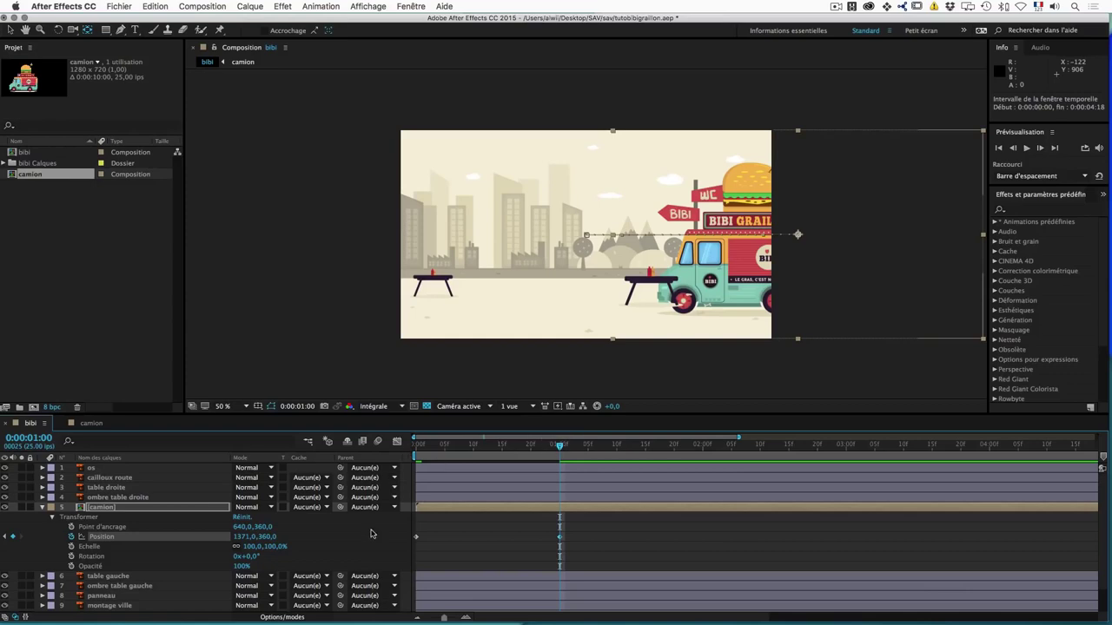
drag(560, 446, 396, 449)
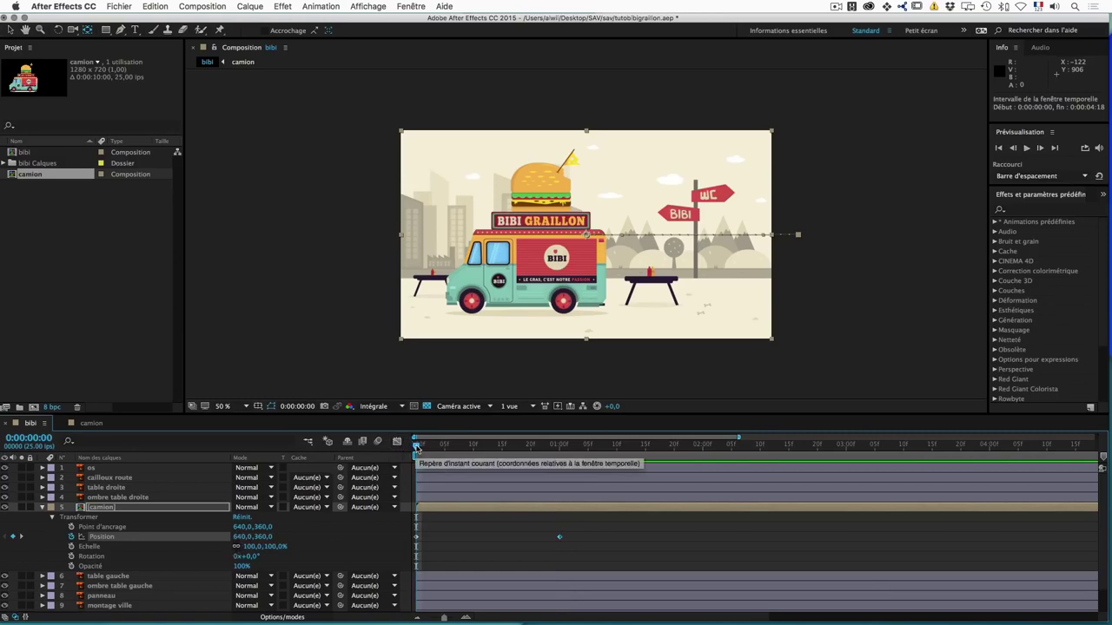
mouse_move(417, 447)
mouse_down()
mouse_move(569, 456)
mouse_move(402, 455)
mouse_up()
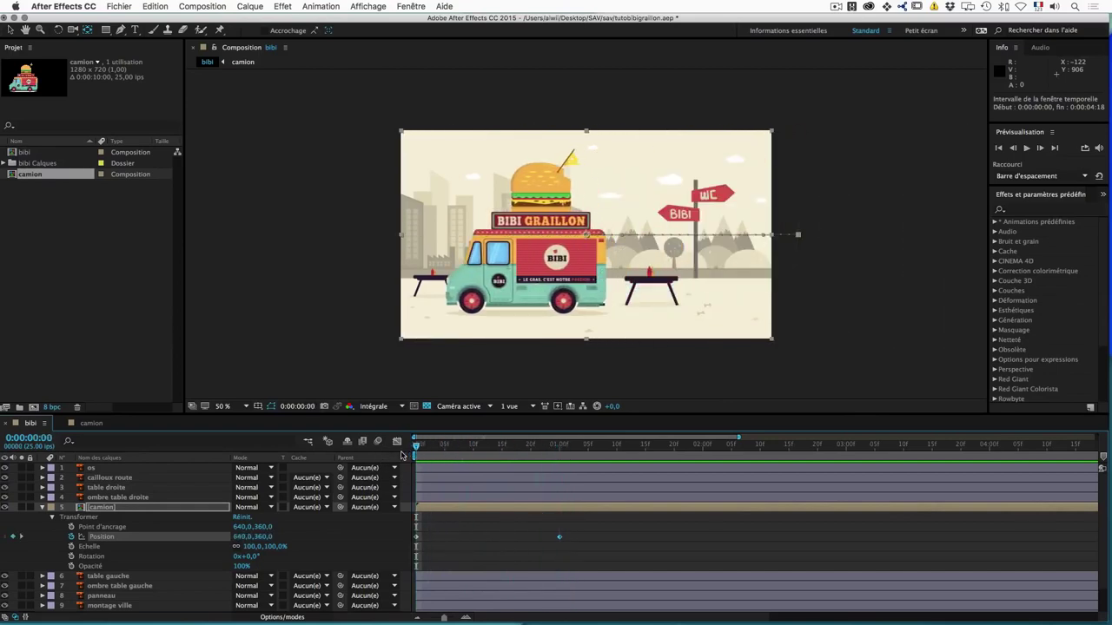
key(space)
key(space)
key(space)
key(space)
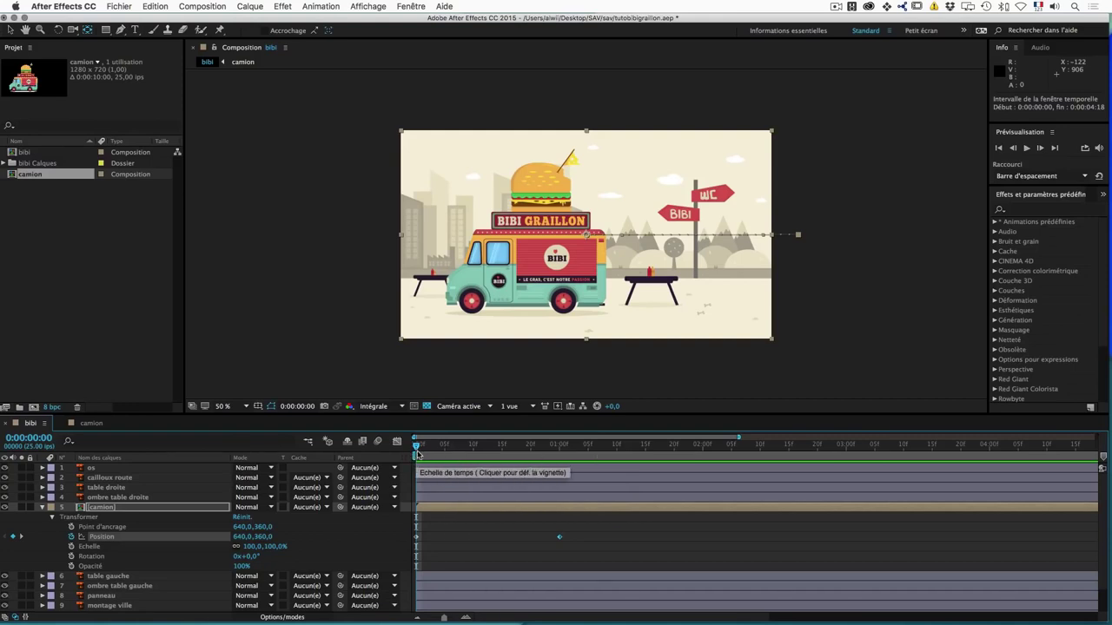
Step: End the work area at 0:00:01:00 and scrub back to the start
click(560, 445)
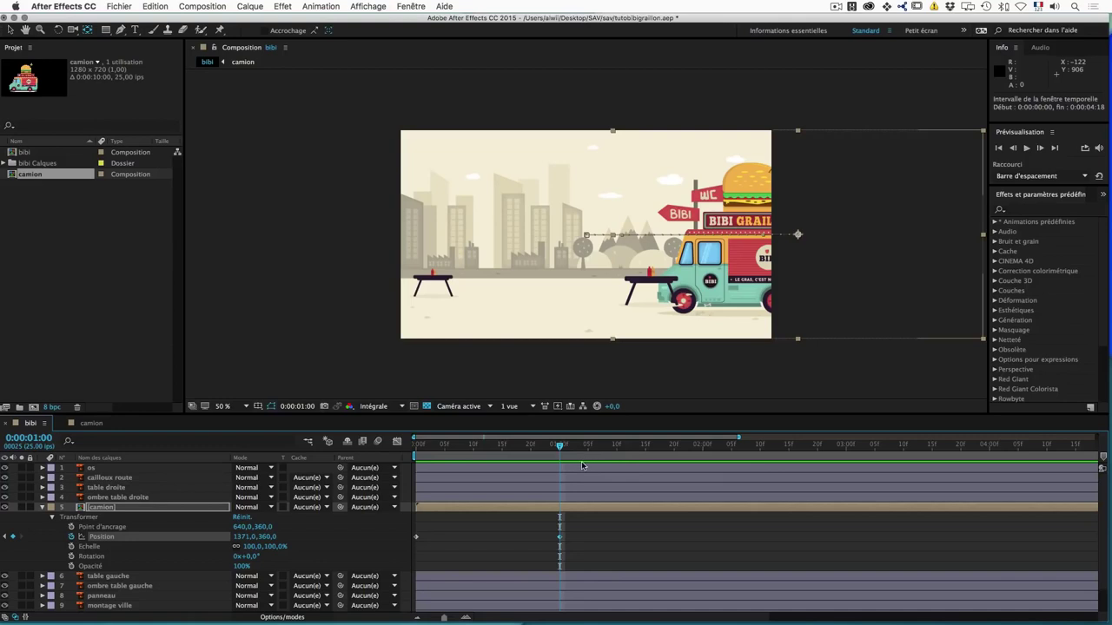
key(n)
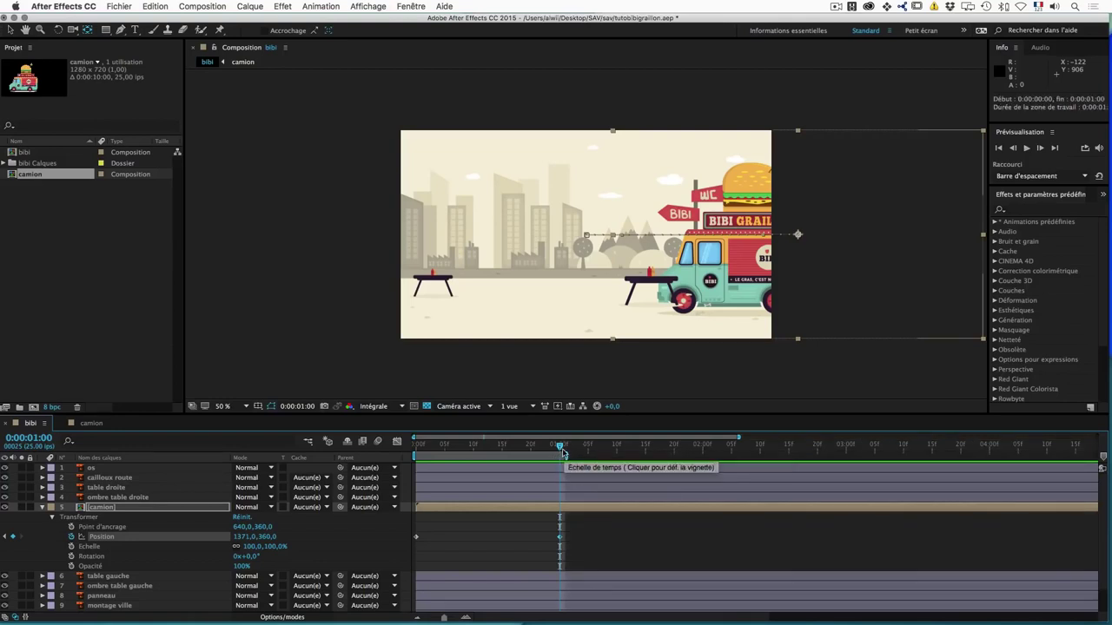
drag(557, 449, 413, 447)
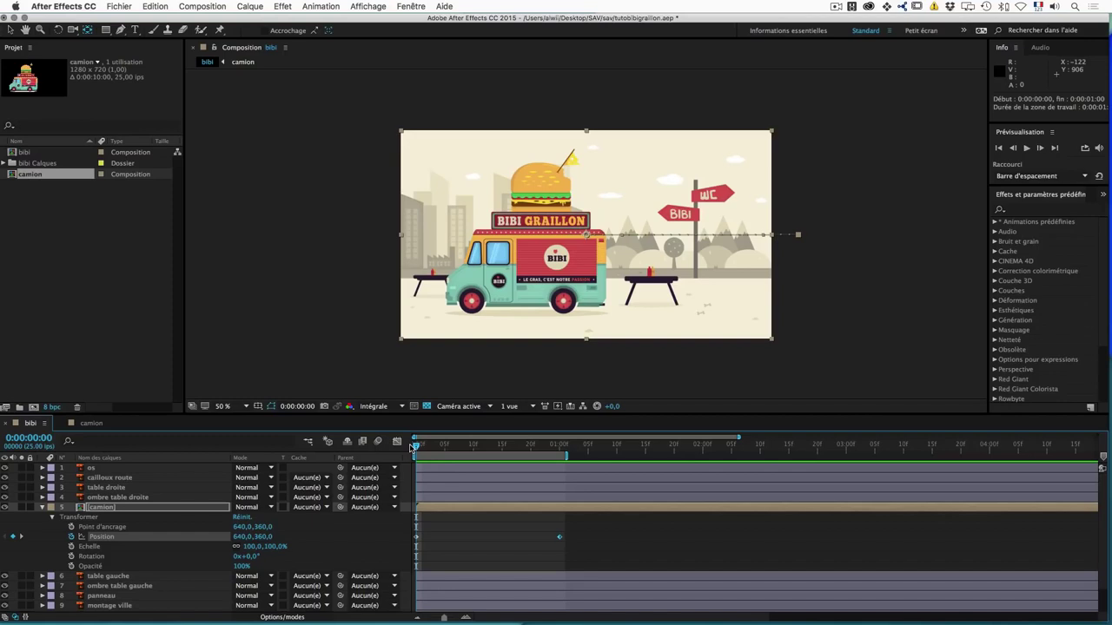
key(space)
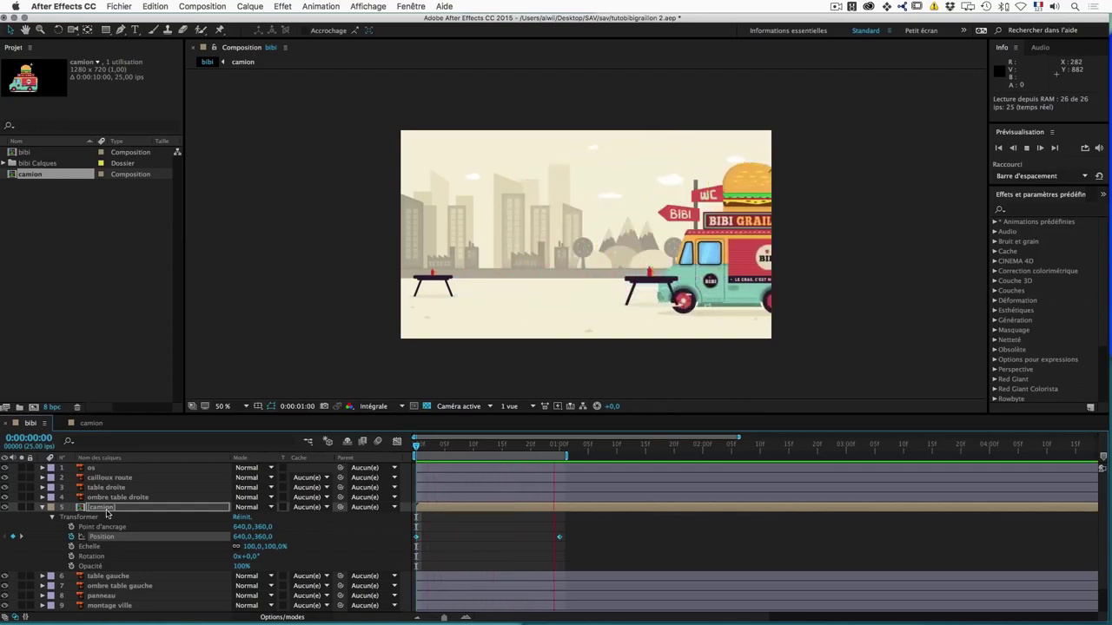
key(space)
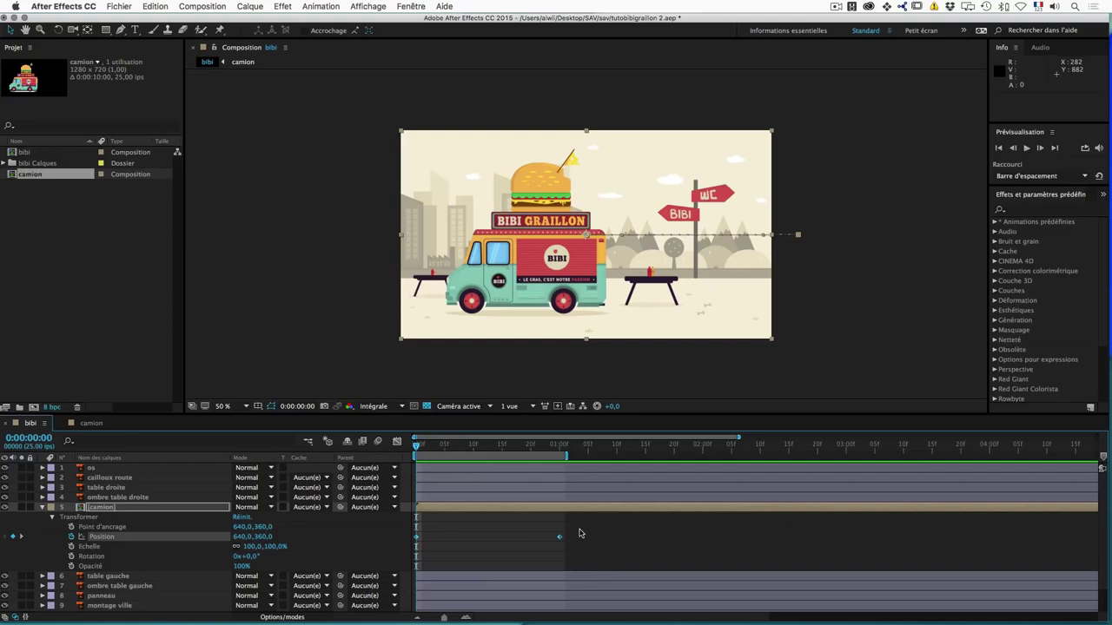
Step: Time-reverse the camion Position keyframes so the truck drives in from the right, then preview
drag(596, 530, 416, 546)
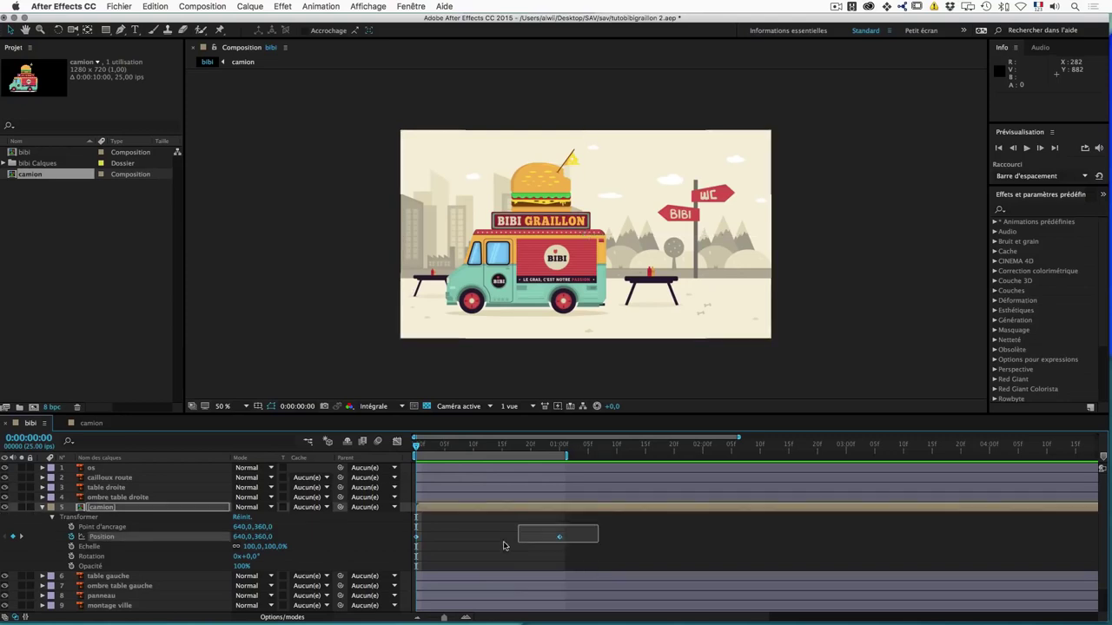
right_click(417, 541)
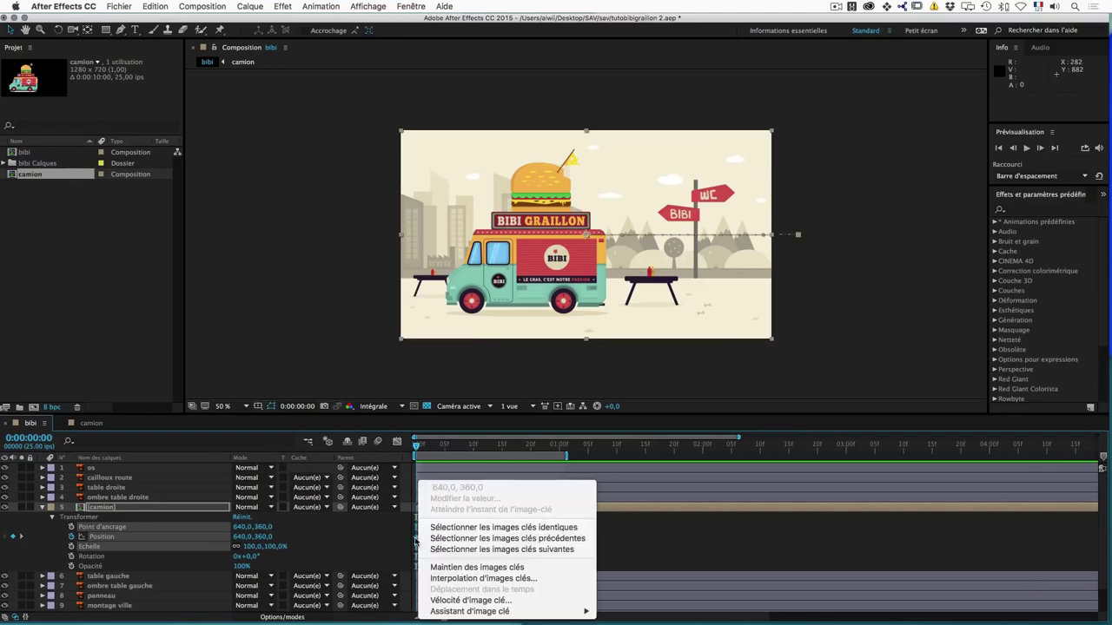
mouse_move(469, 612)
click(677, 579)
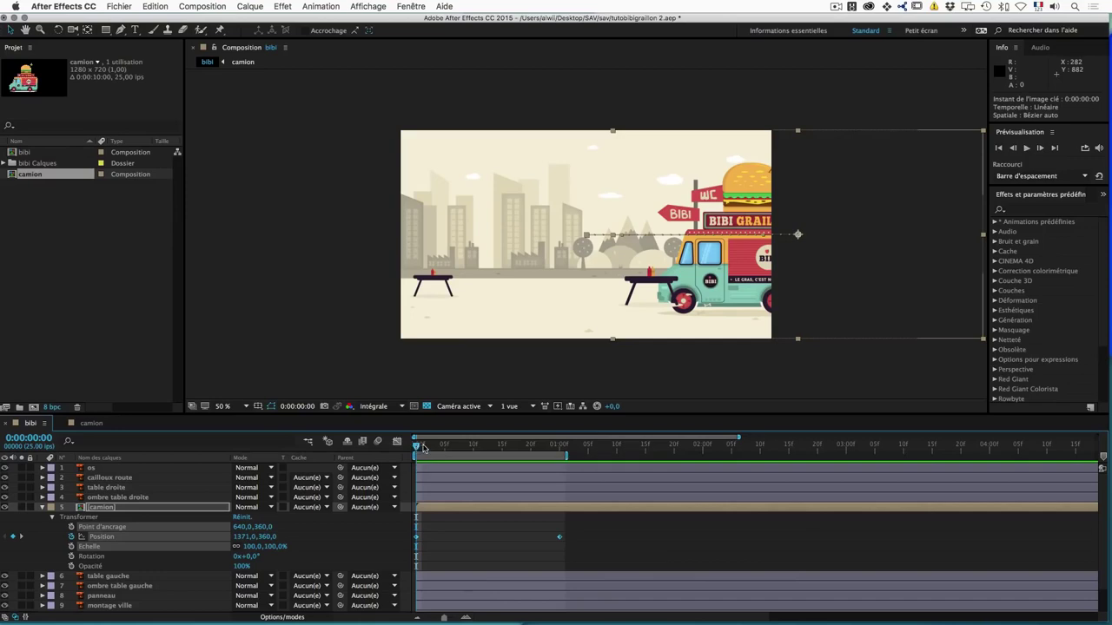
key(space)
key(space)
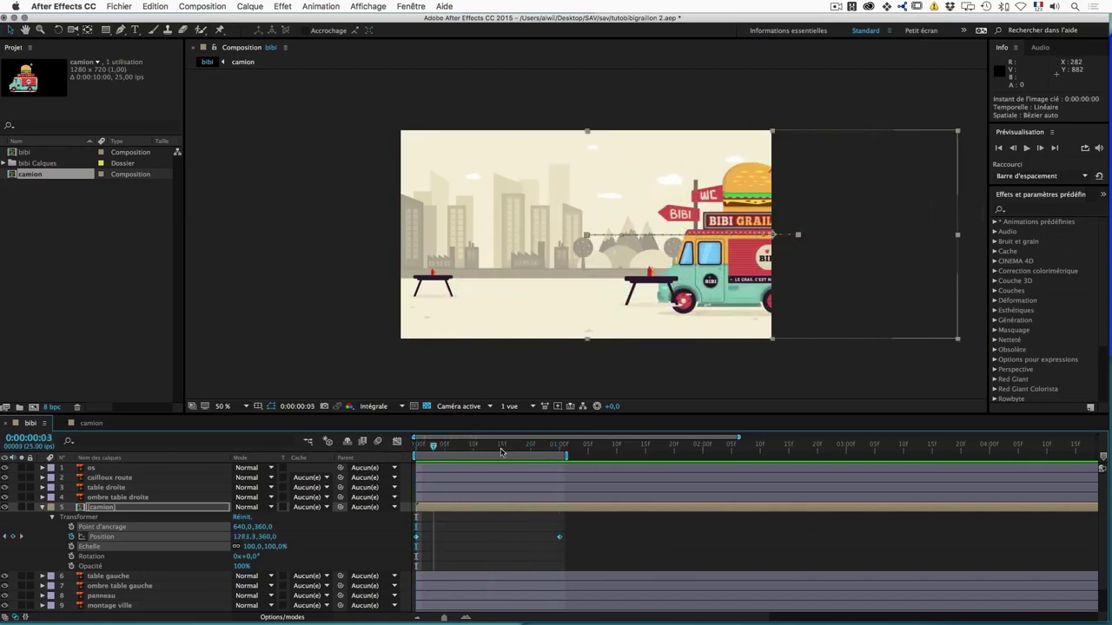
key(space)
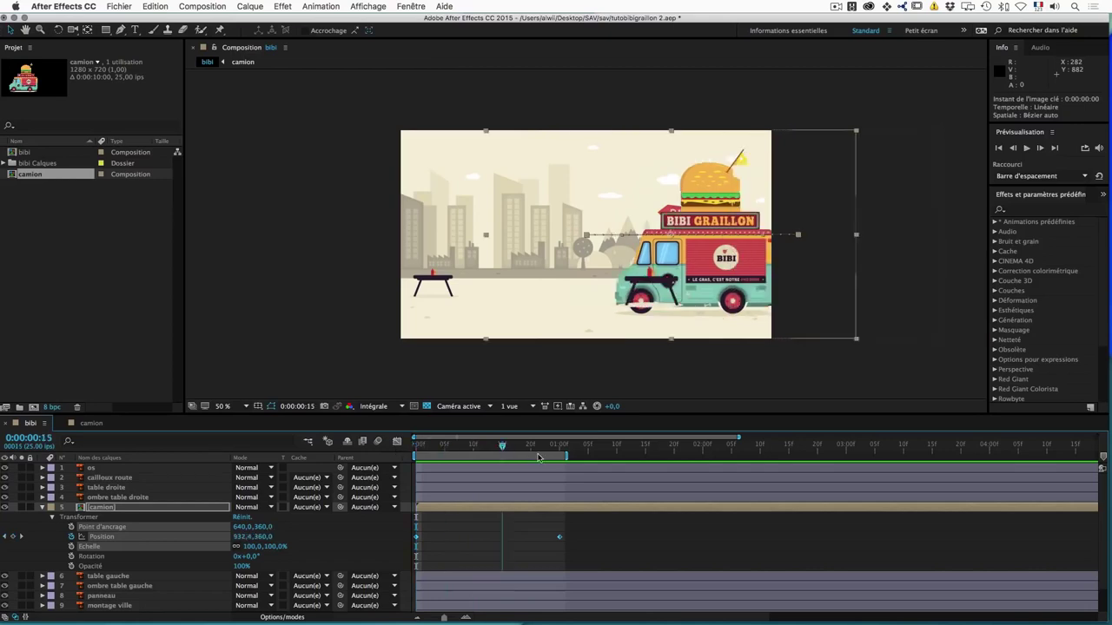
key(space)
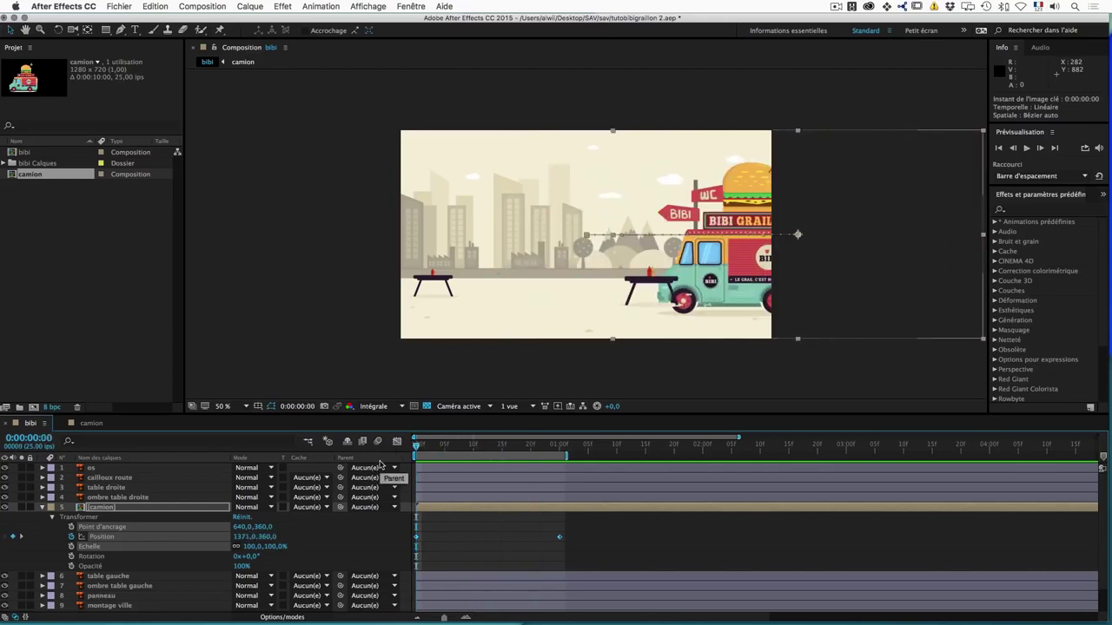
Step: Solo the camion layer, extend the work area to 0:00:01:19, and preview
click(22, 507)
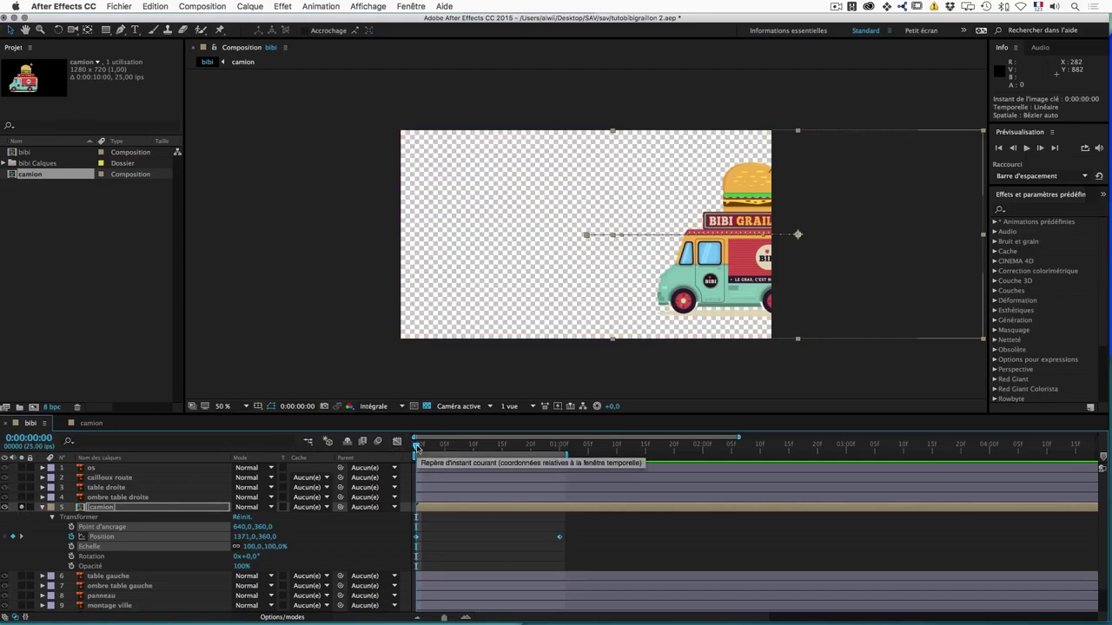
key(space)
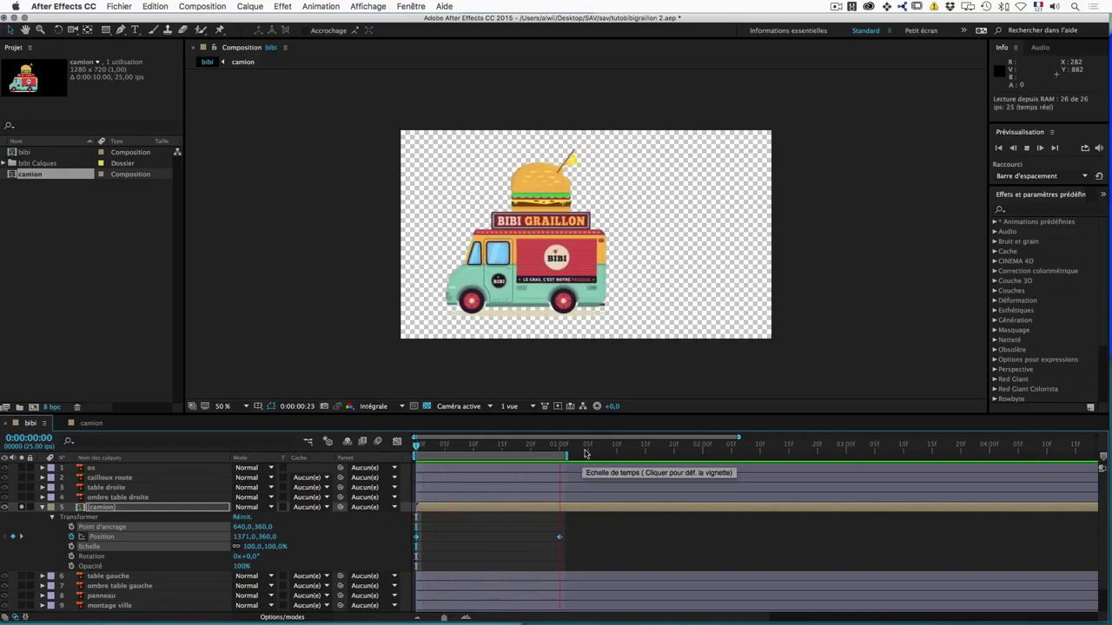
drag(565, 454, 676, 455)
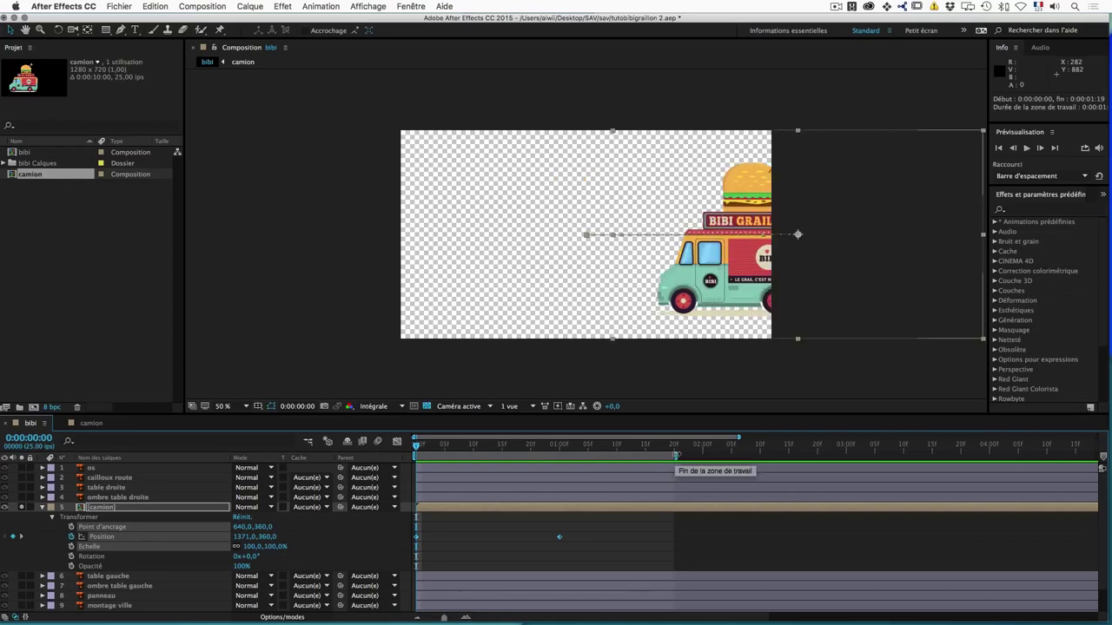
key(space)
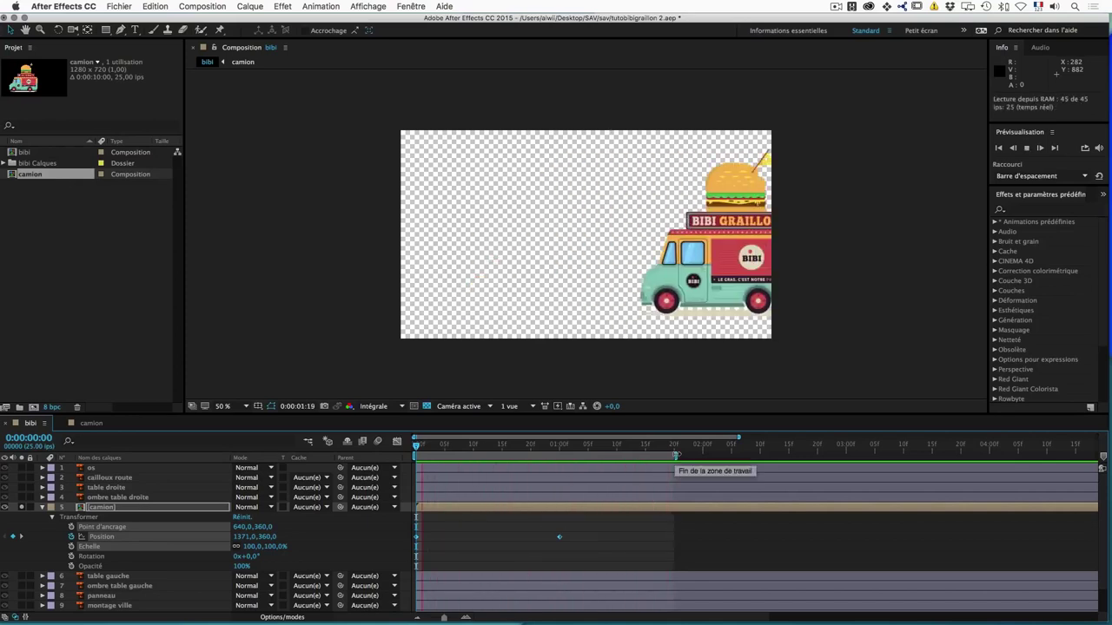
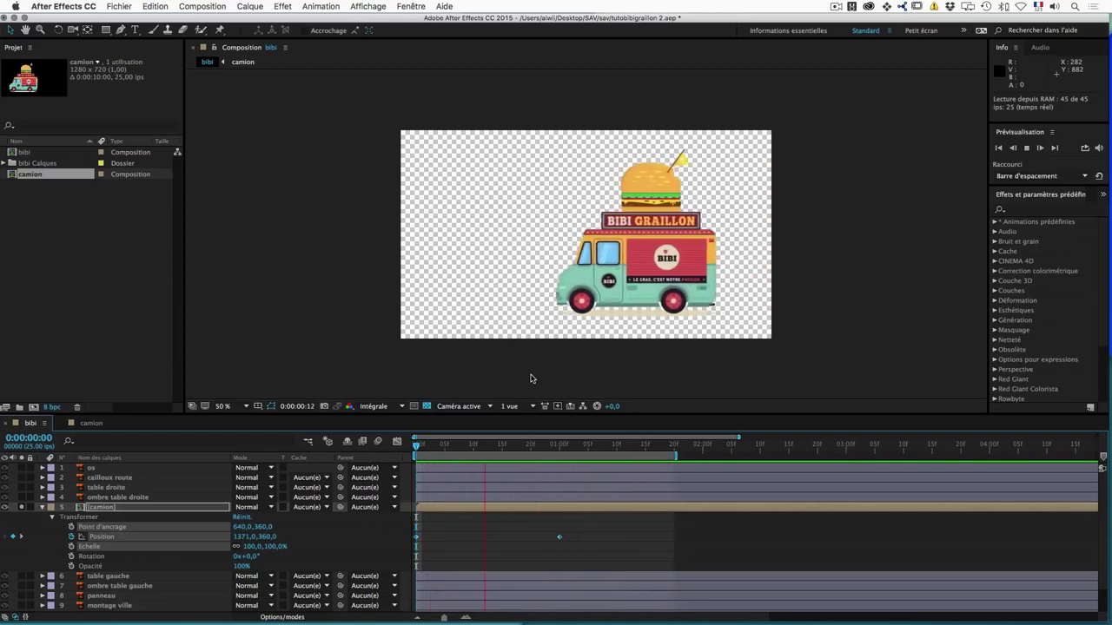
Step: Stop the preview, return to 0:00:00:00 and select the camion layer's two Position keyframes
click(434, 445)
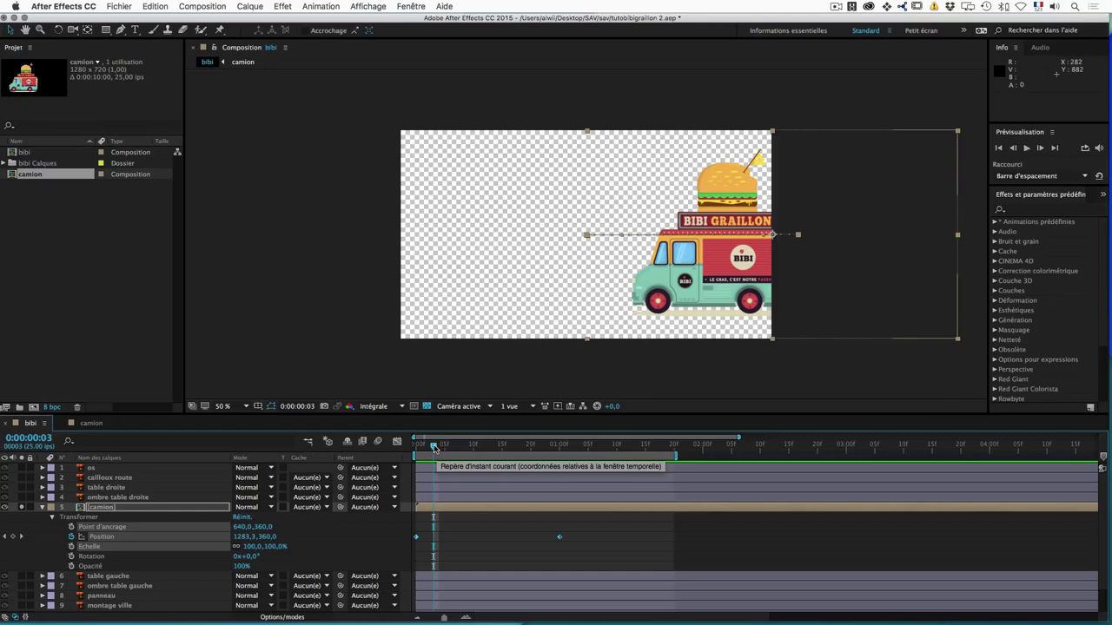
drag(434, 447, 414, 448)
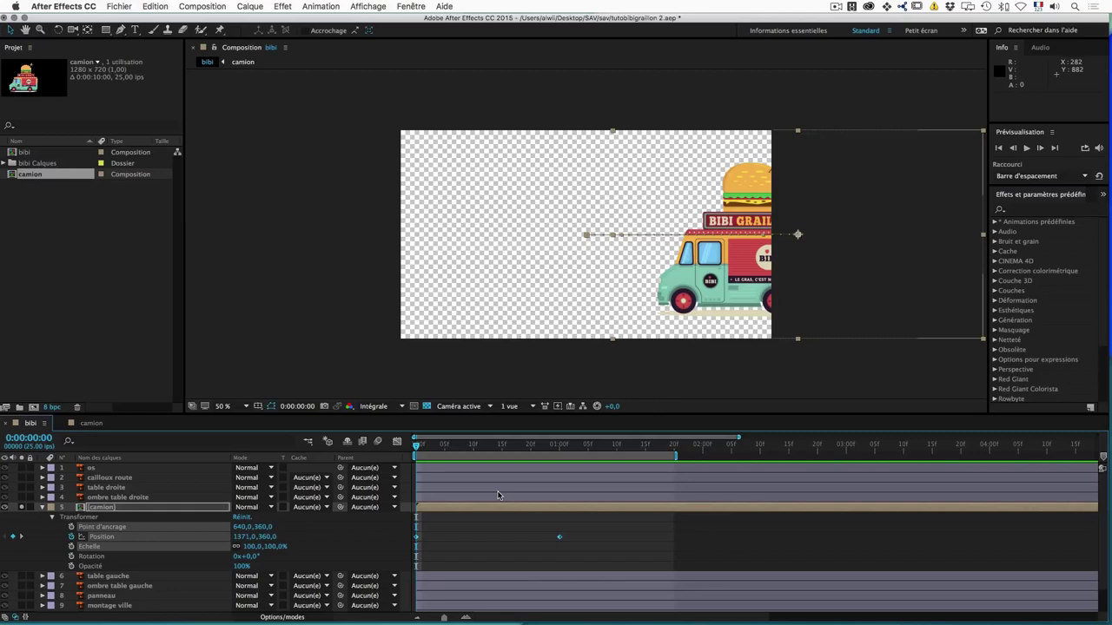
drag(595, 527, 414, 536)
Step: Show the truck's Position move as a speed graph and scrub through the drive-in
click(397, 443)
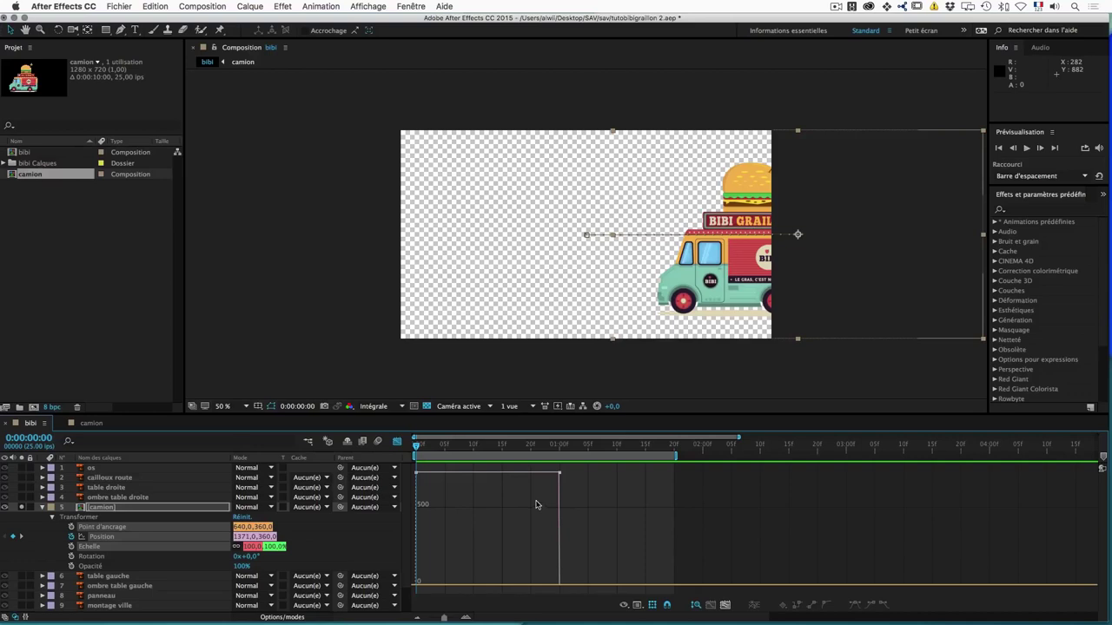
mouse_move(416, 475)
mouse_move(416, 446)
mouse_down()
mouse_move(532, 447)
mouse_move(417, 447)
mouse_up()
drag(417, 447, 520, 450)
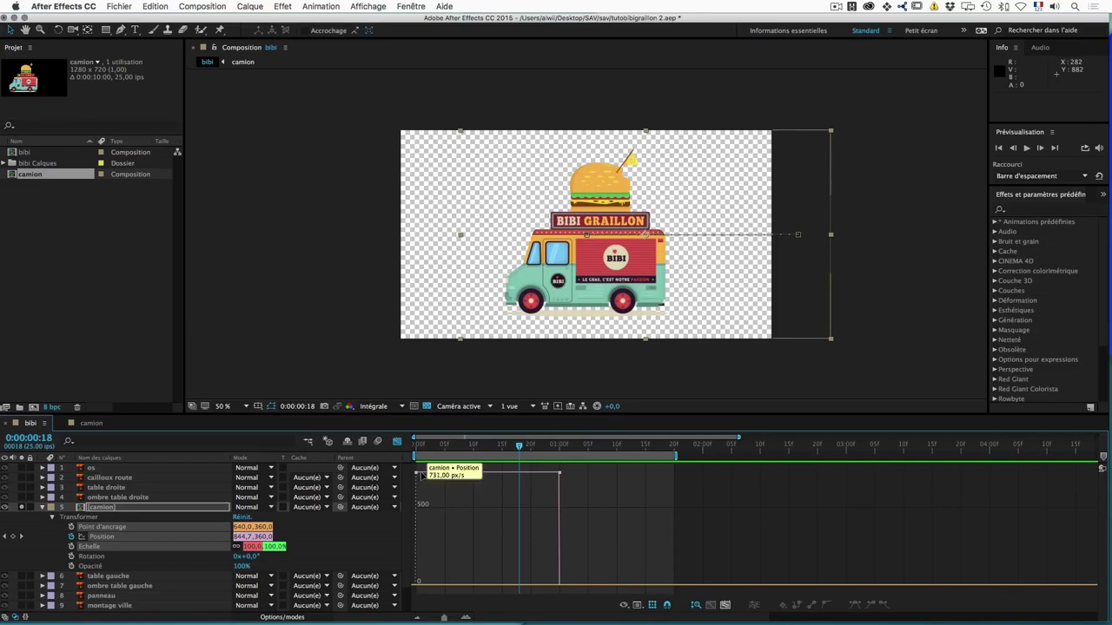
mouse_move(519, 449)
mouse_down()
mouse_move(412, 452)
mouse_move(559, 455)
mouse_up()
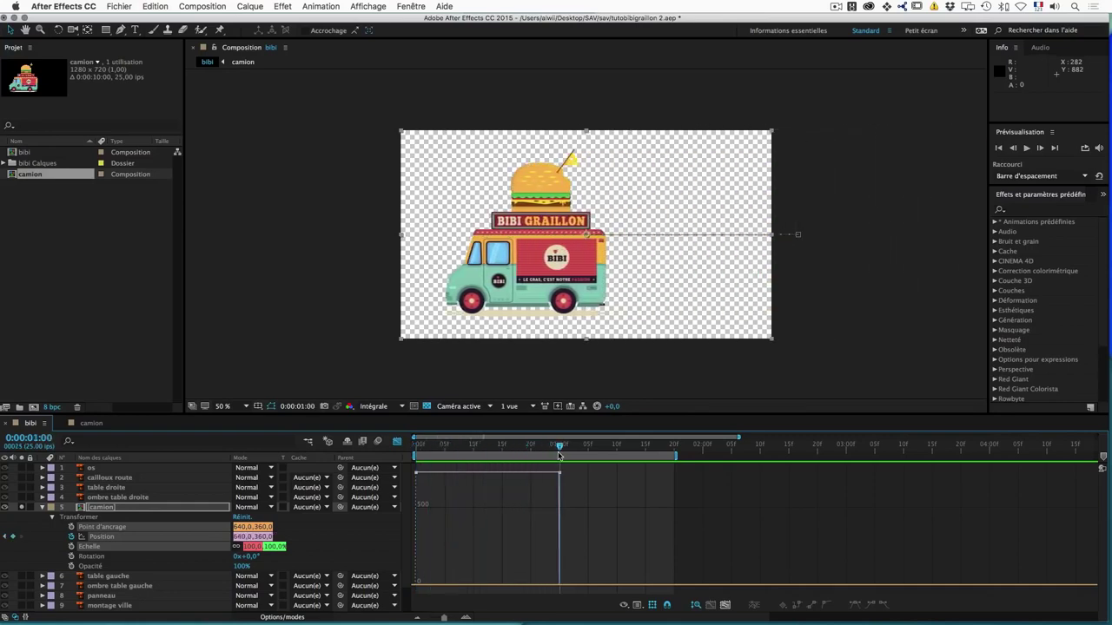
drag(559, 455, 402, 456)
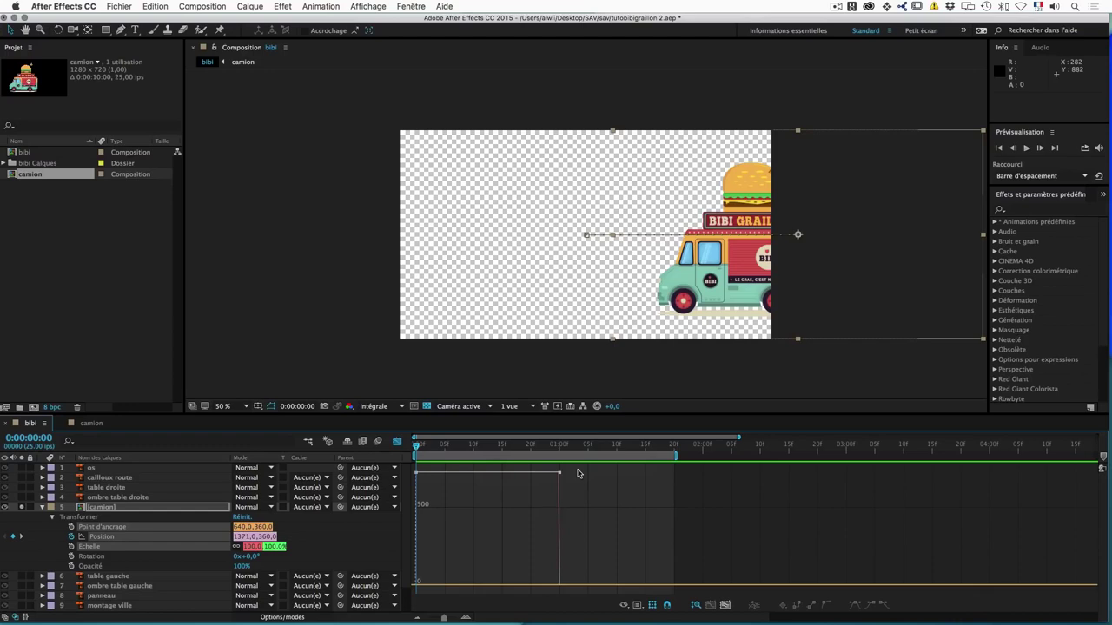
Step: Preview the flat 731 px/s move and select both Position keyframes in the graph
key(space)
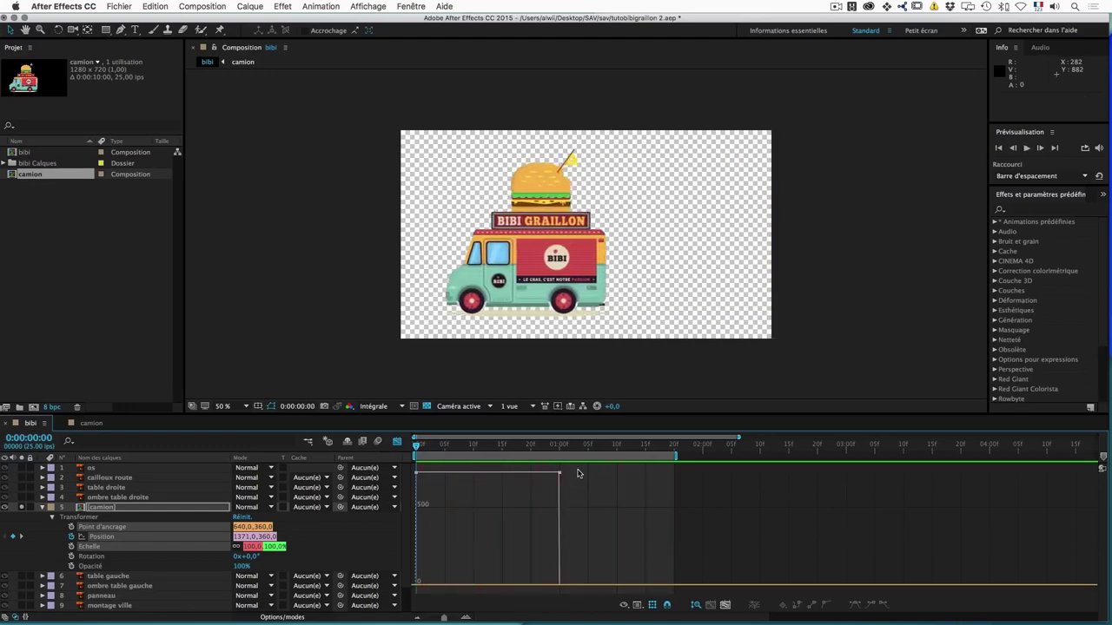
key(space)
drag(582, 467, 408, 500)
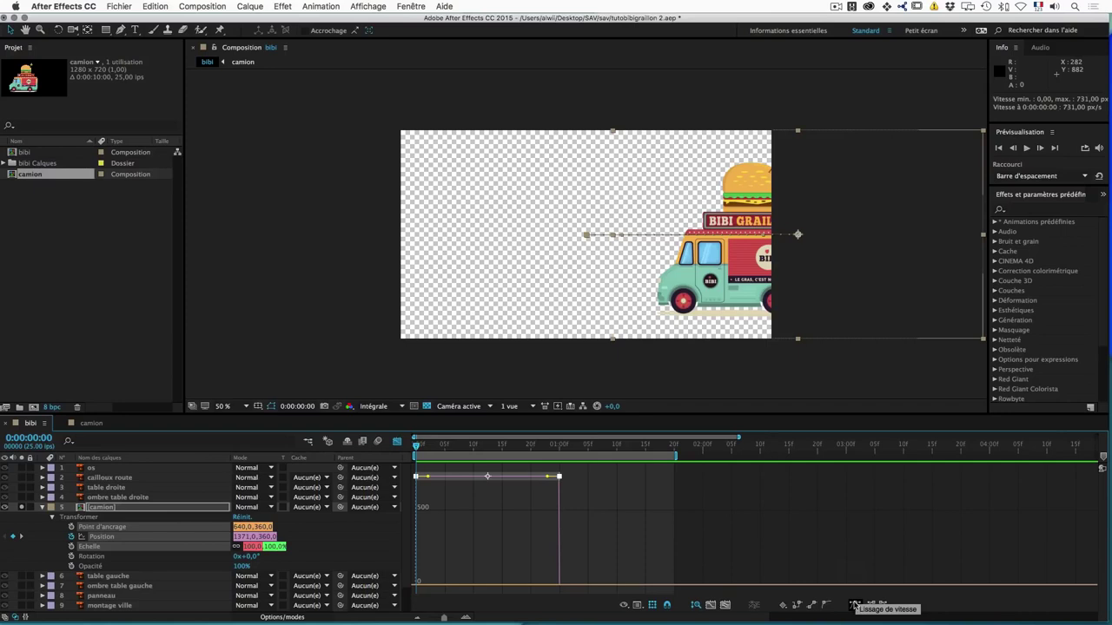
Step: Apply Easy Ease to both Position keyframes so speed rises from 0 to 1096.5 px/s and back, then preview it
click(855, 605)
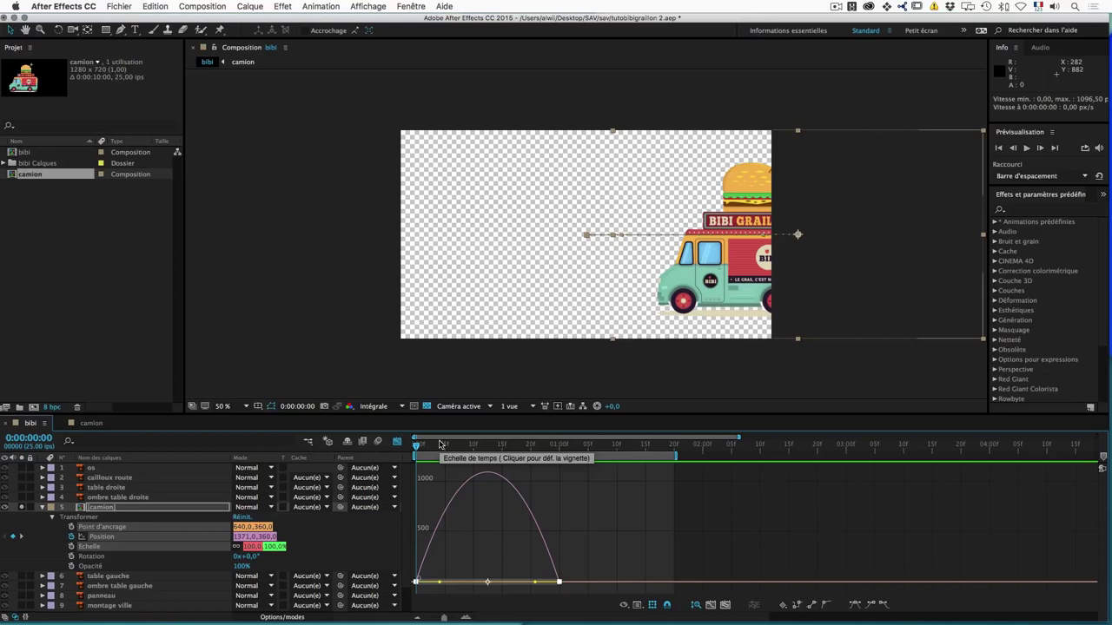
key(space)
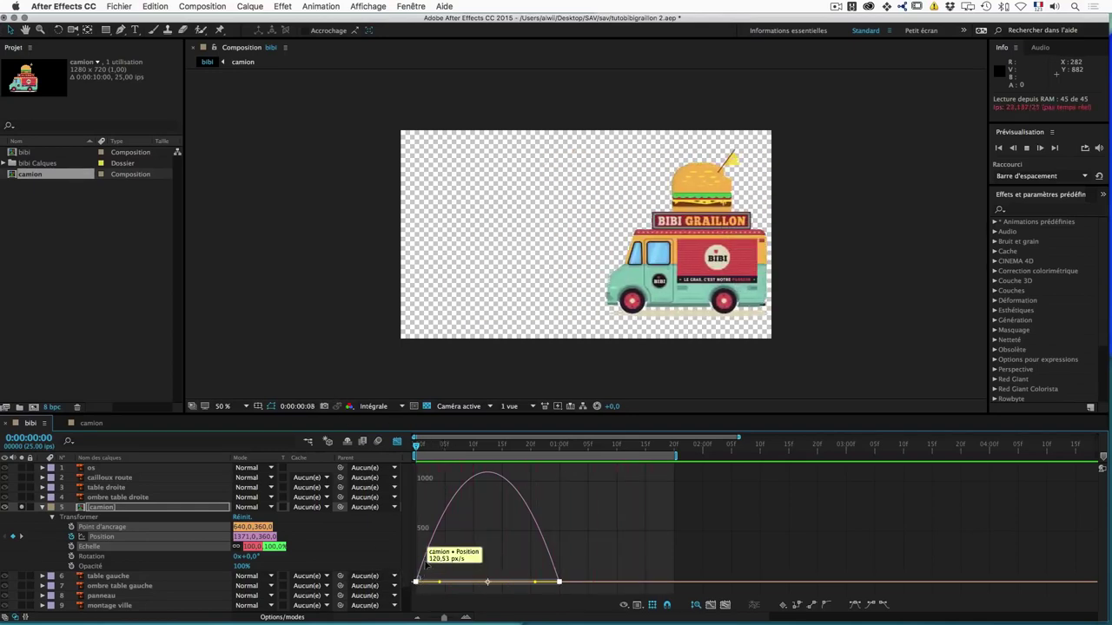
click(485, 444)
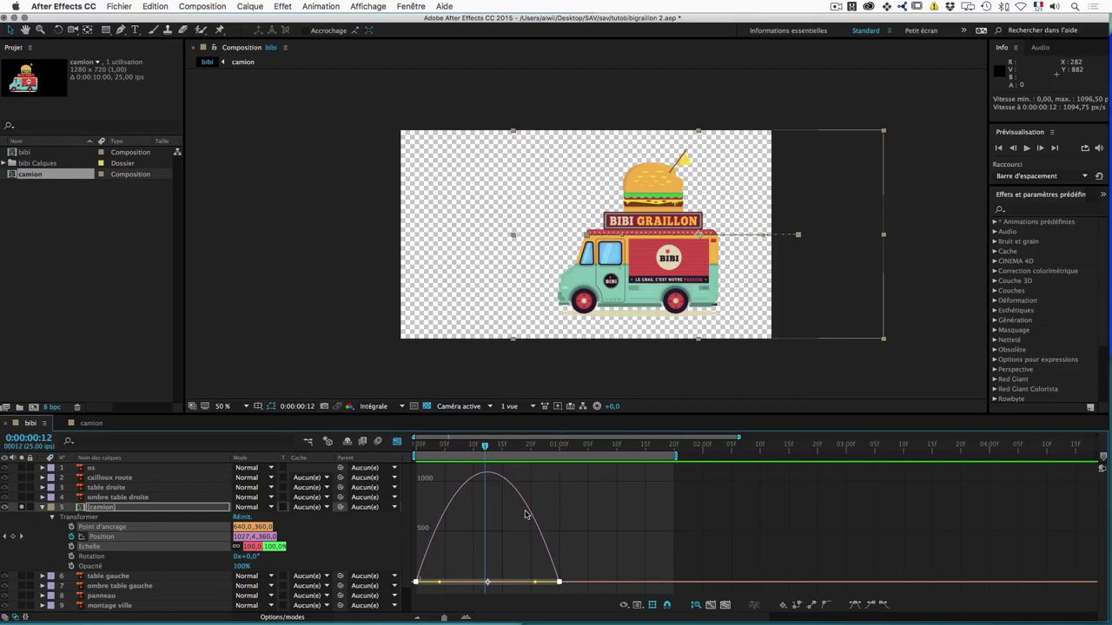
key(space)
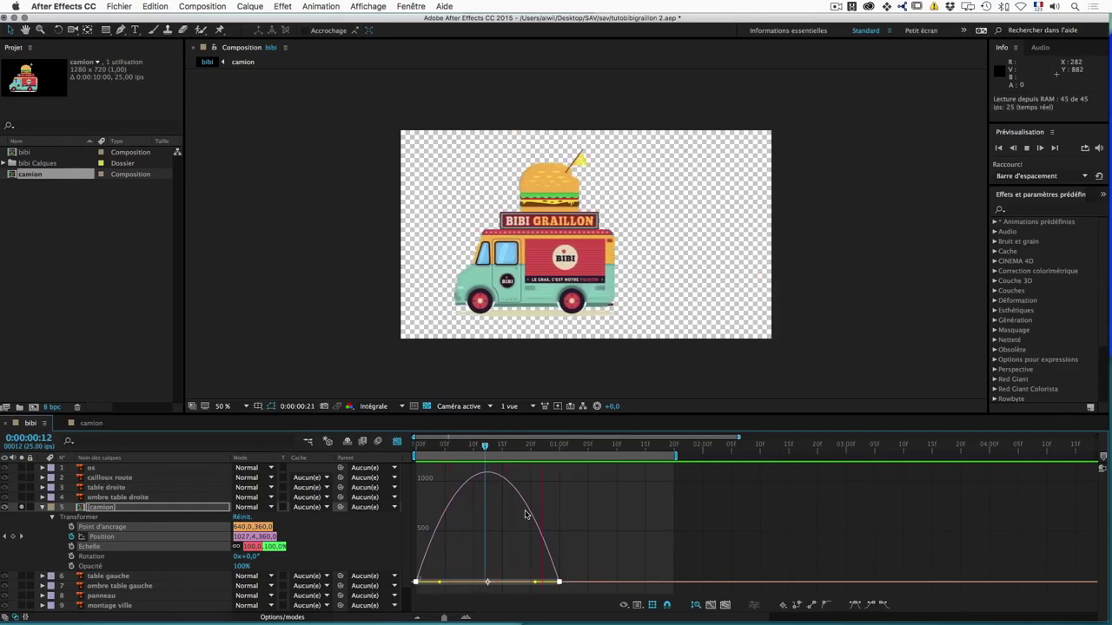
key(space)
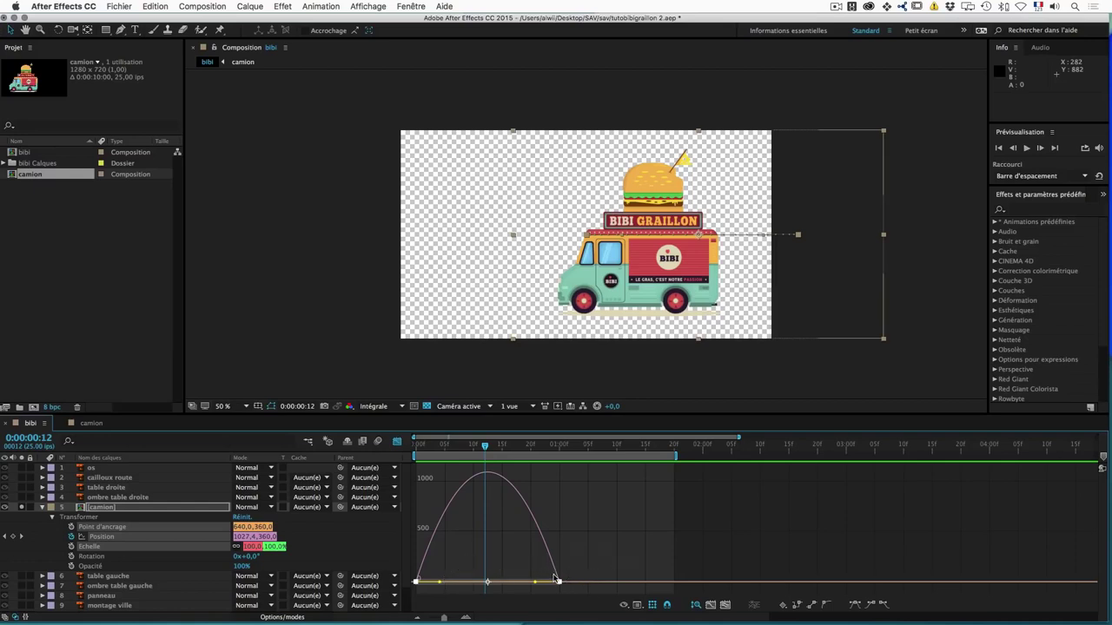
click(419, 582)
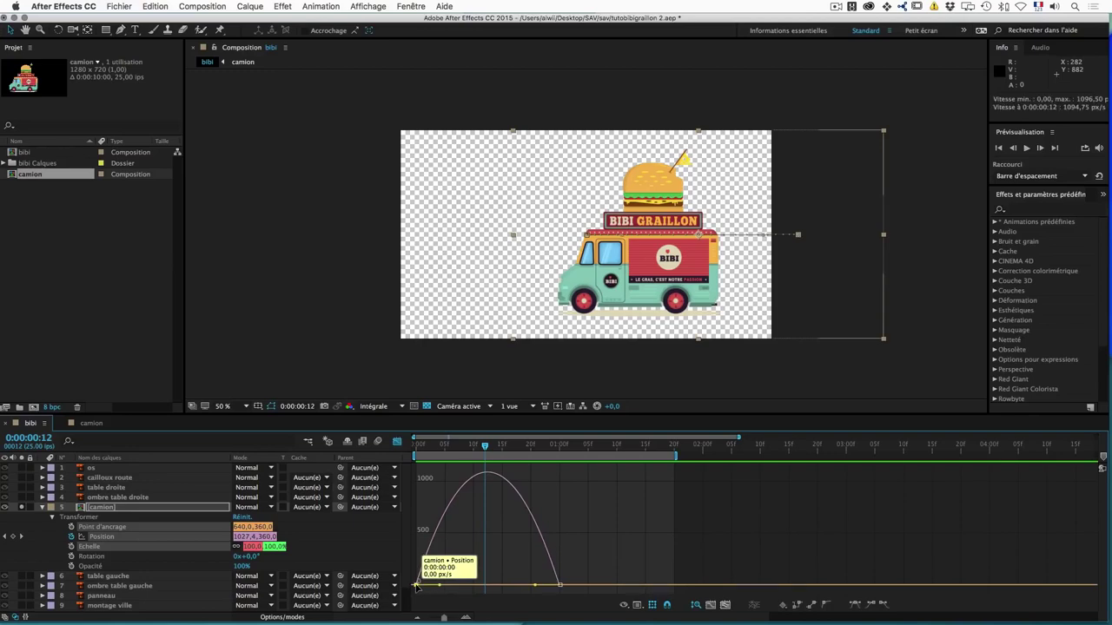
Step: Select the first Position keyframe, step frame by frame to frame 16, and preview the motion
click(525, 579)
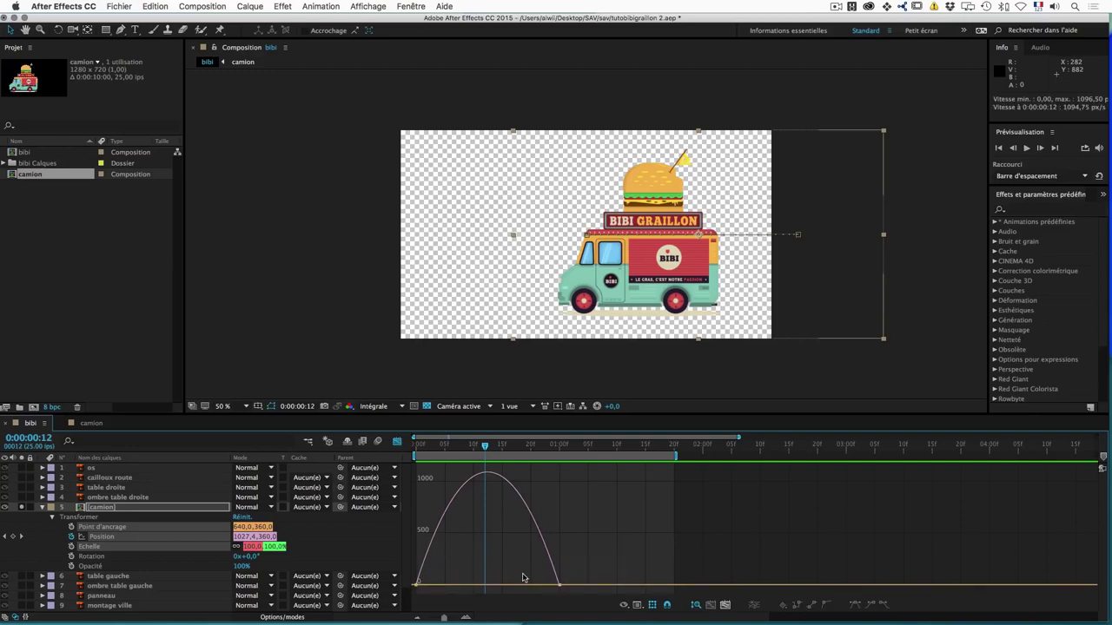
mouse_move(417, 589)
mouse_move(527, 533)
mouse_down()
mouse_move(573, 580)
mouse_move(487, 585)
mouse_up()
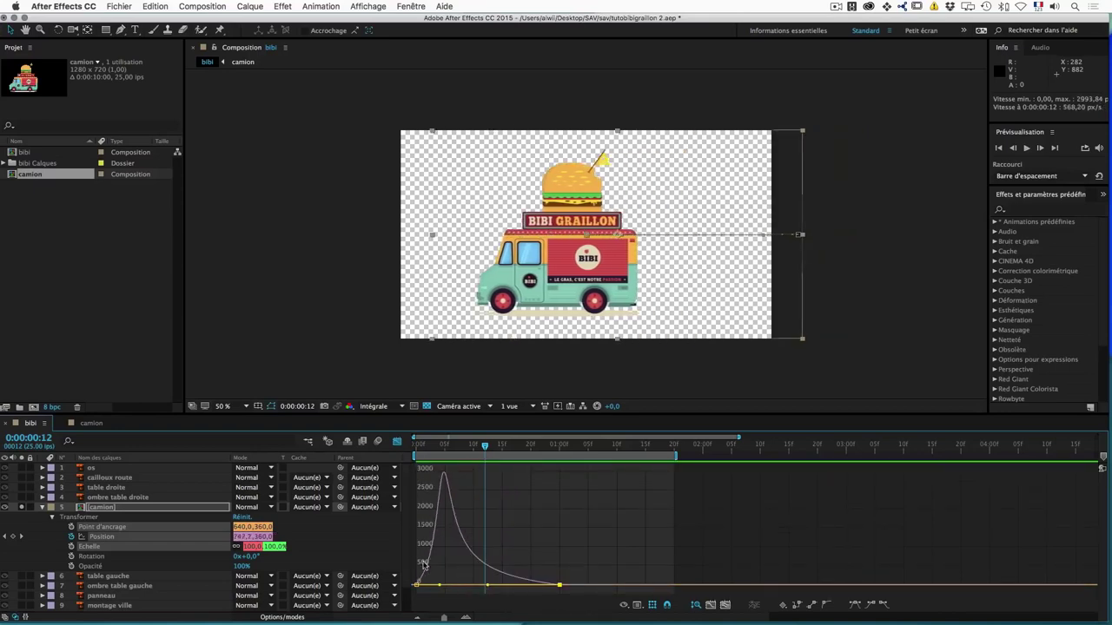
mouse_move(441, 491)
drag(441, 449, 404, 448)
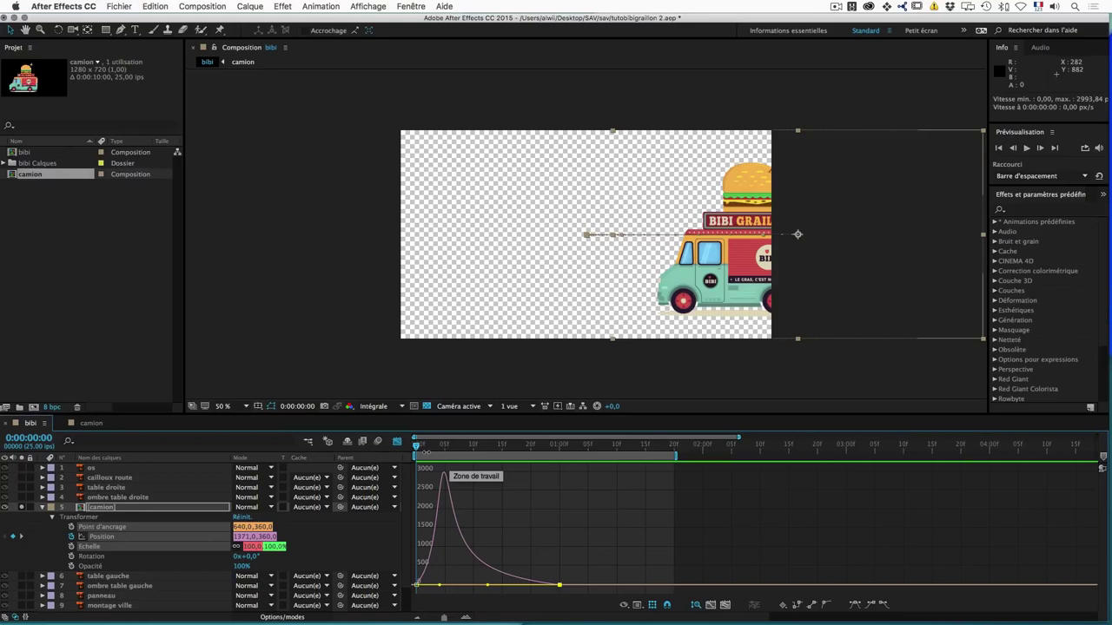
click(425, 451)
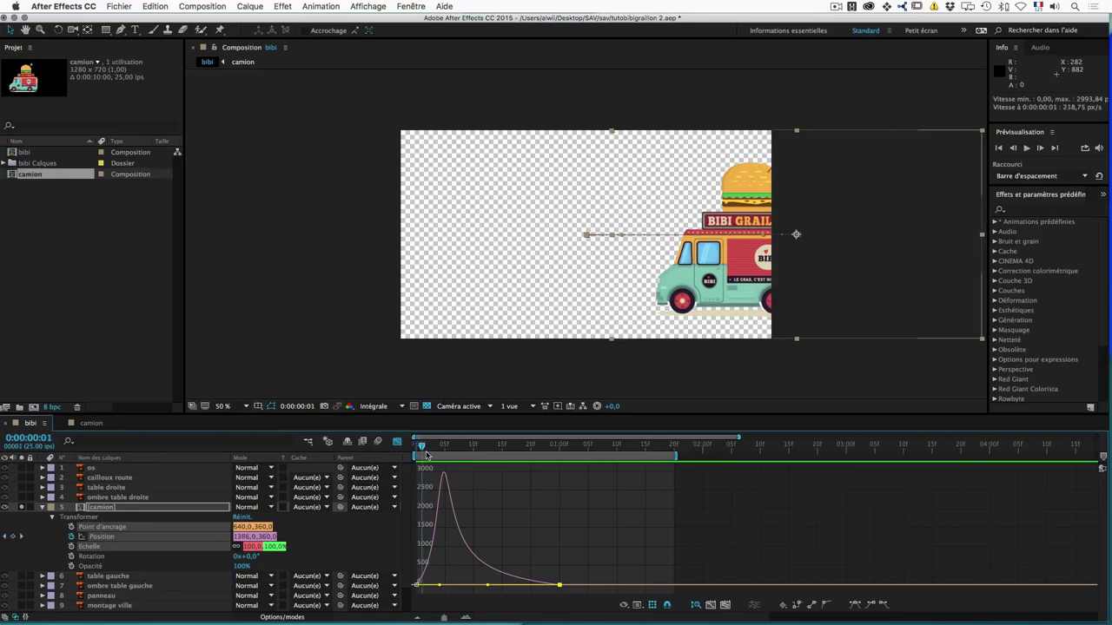
key(Page_Down)
key(Page_Down)
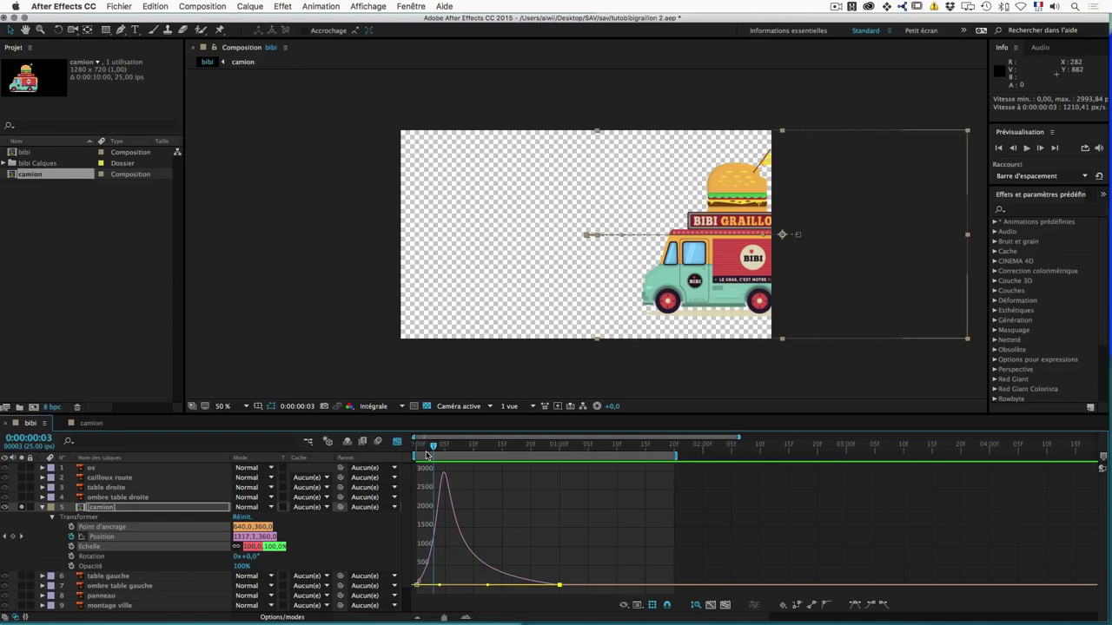
key(Page_Down)
key(Page_Down)
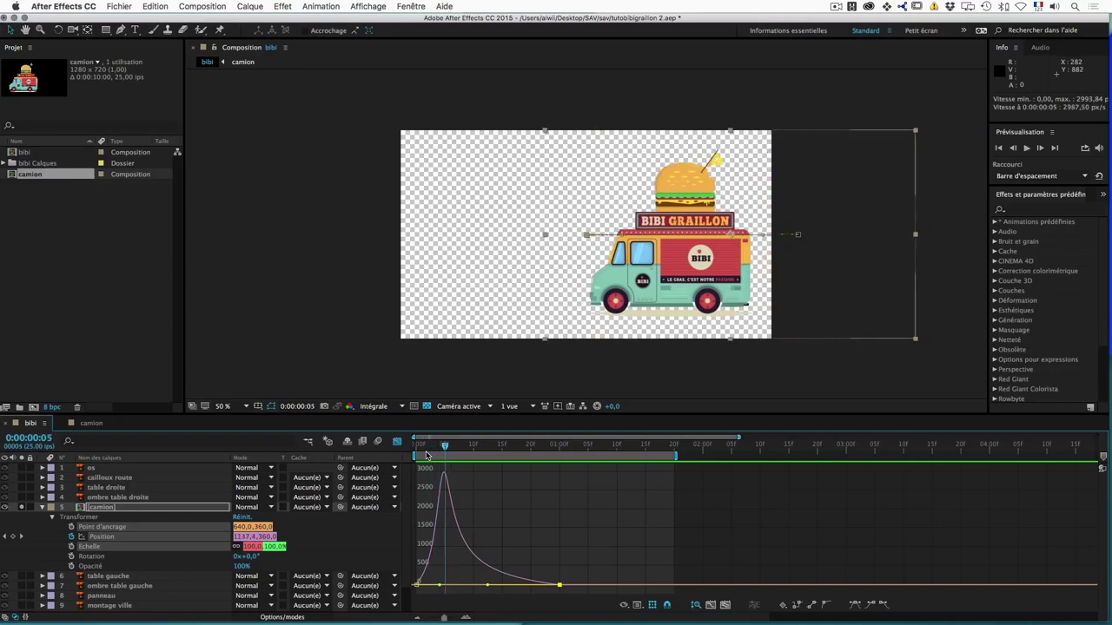
key(Page_Down)
key(Page_Down)
key(Page_Down)
key(Page_Down)
key(Page_Down)
key(Page_Down)
key(Page_Down)
key(Page_Down)
key(Page_Down)
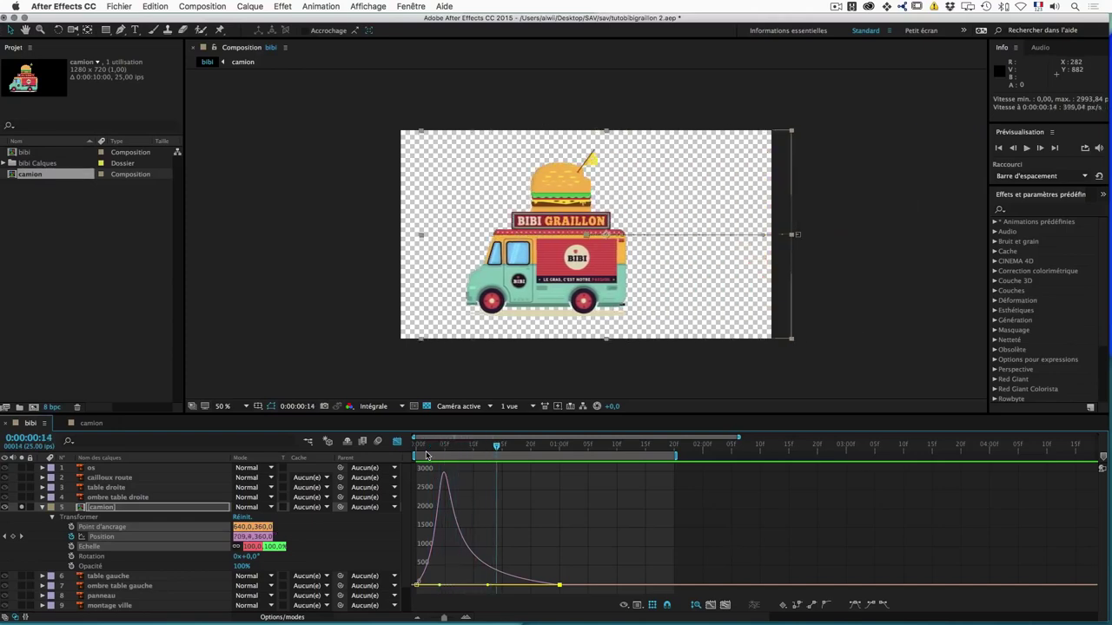
key(Page_Down)
key(Page_Down)
key(space)
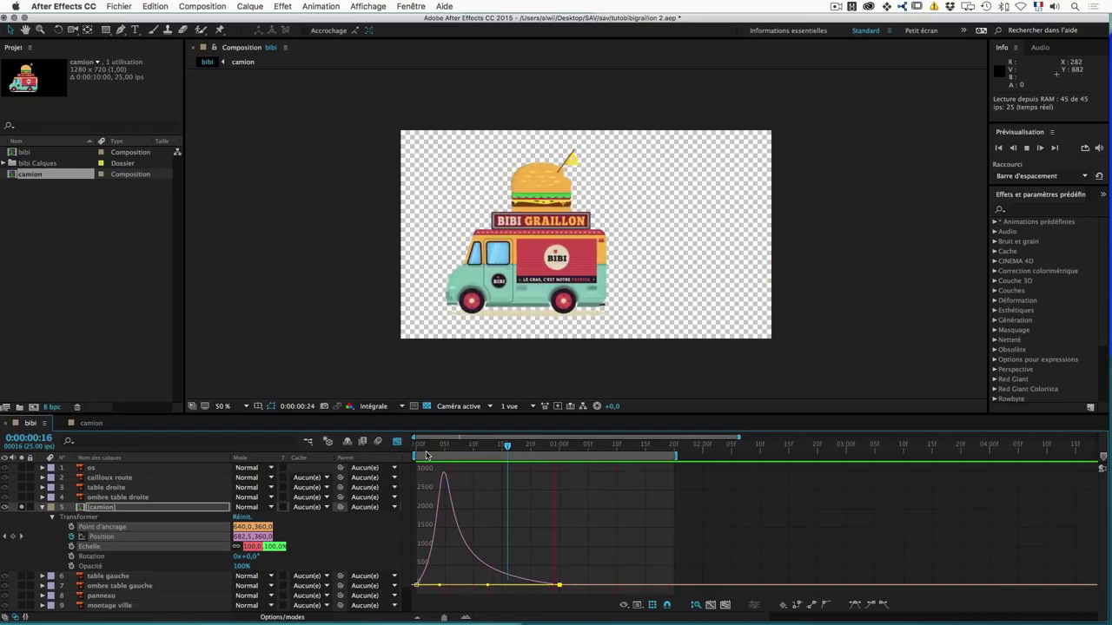
key(space)
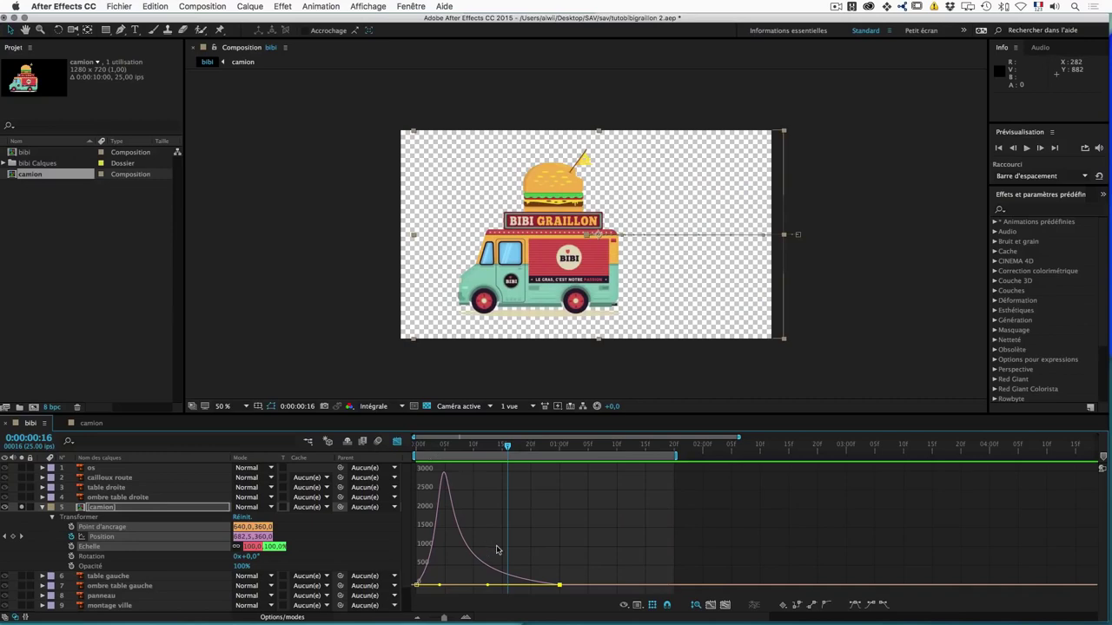
Step: Give the first keyframe 100% ease influence so speed peaks near 2996 px/s late, then preview
key(F9)
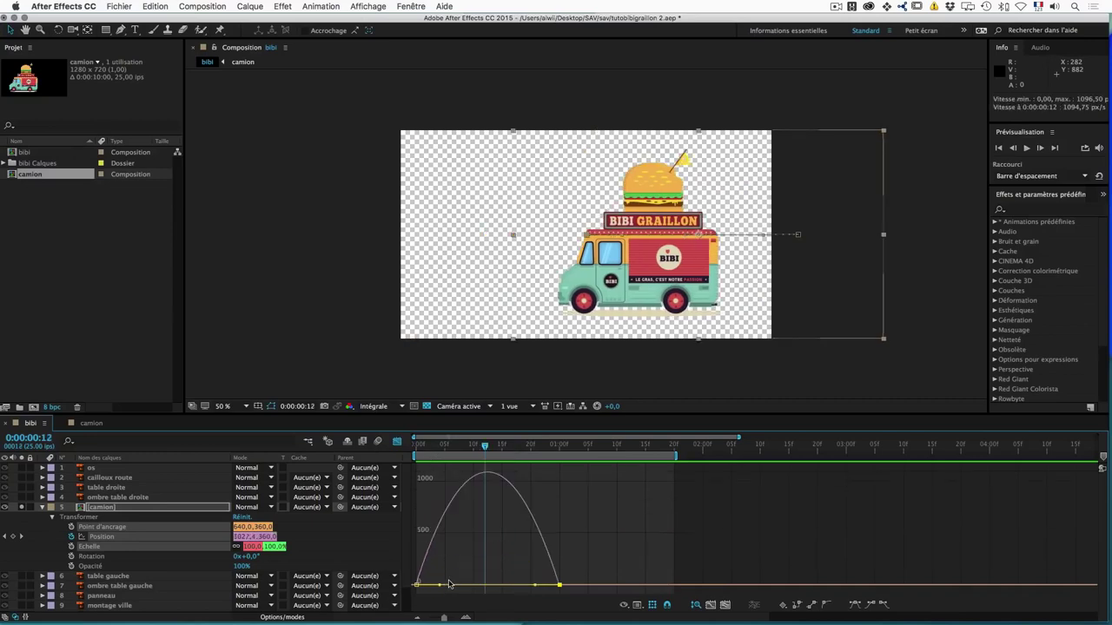
drag(441, 588, 515, 591)
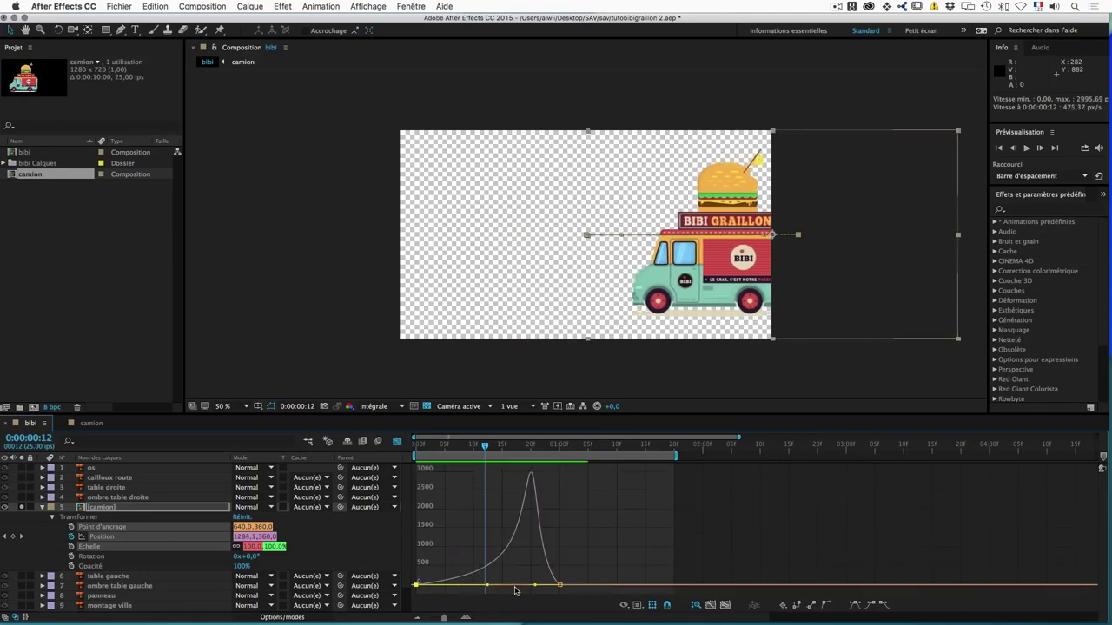
key(Home)
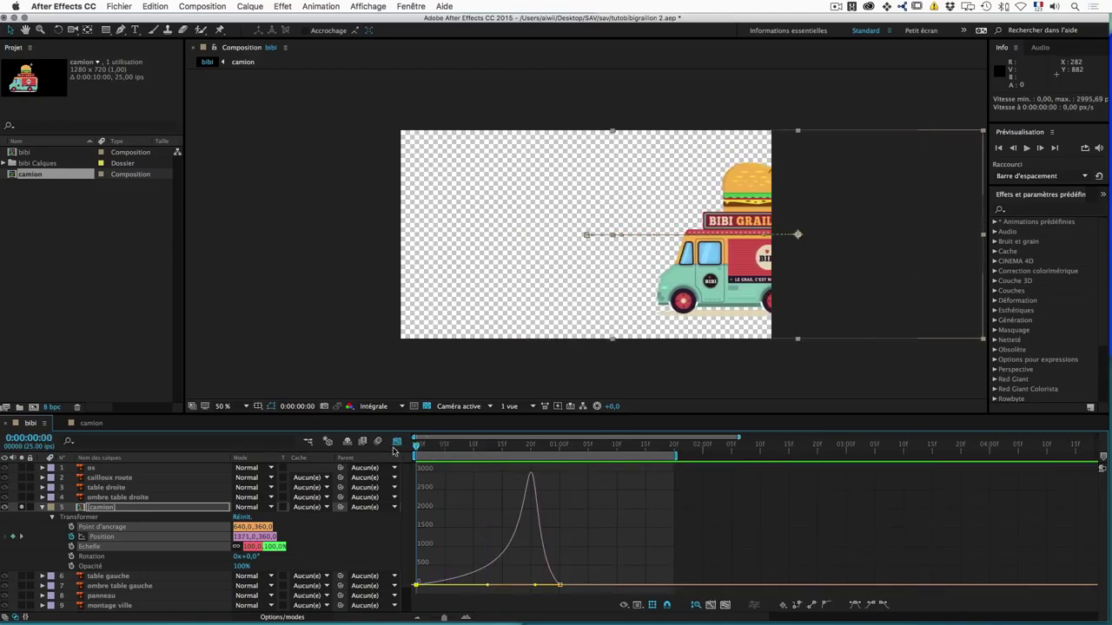
mouse_move(417, 447)
mouse_down()
mouse_move(544, 456)
mouse_move(357, 449)
mouse_up()
key(space)
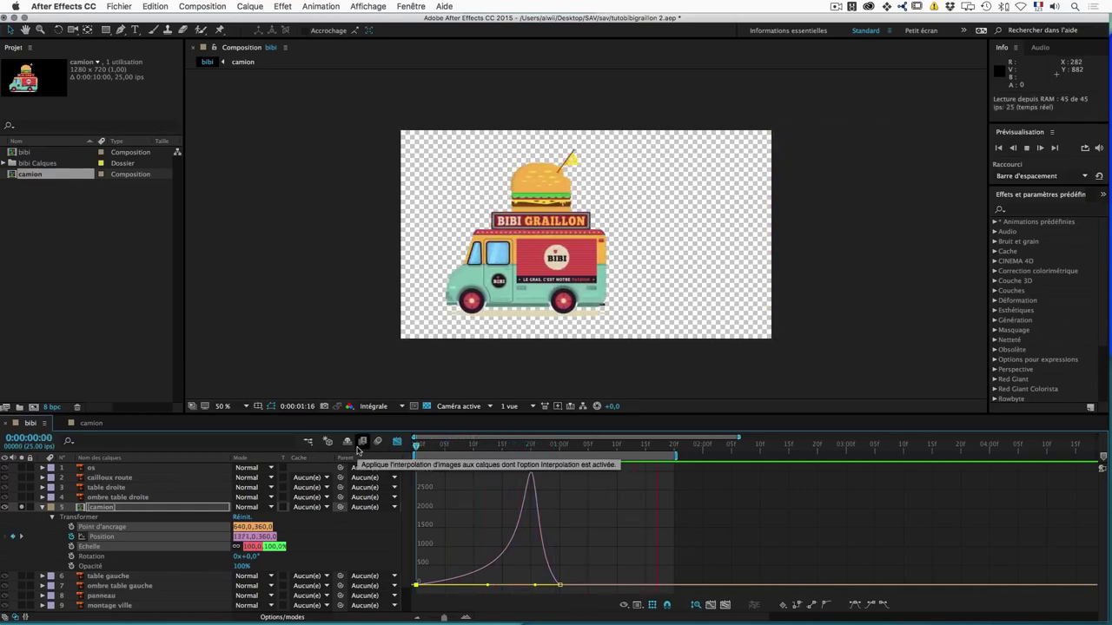
key(space)
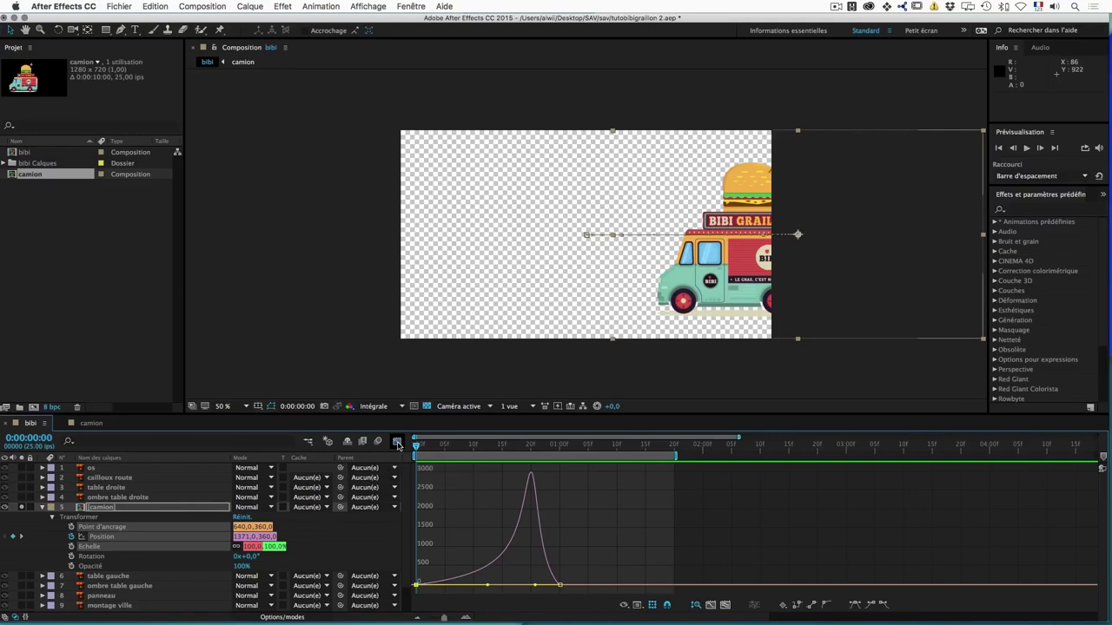
Step: Back in layer view, select the camion layer's Position keyframes at 0 s and 1 s and delete them
click(397, 444)
drag(418, 450, 408, 454)
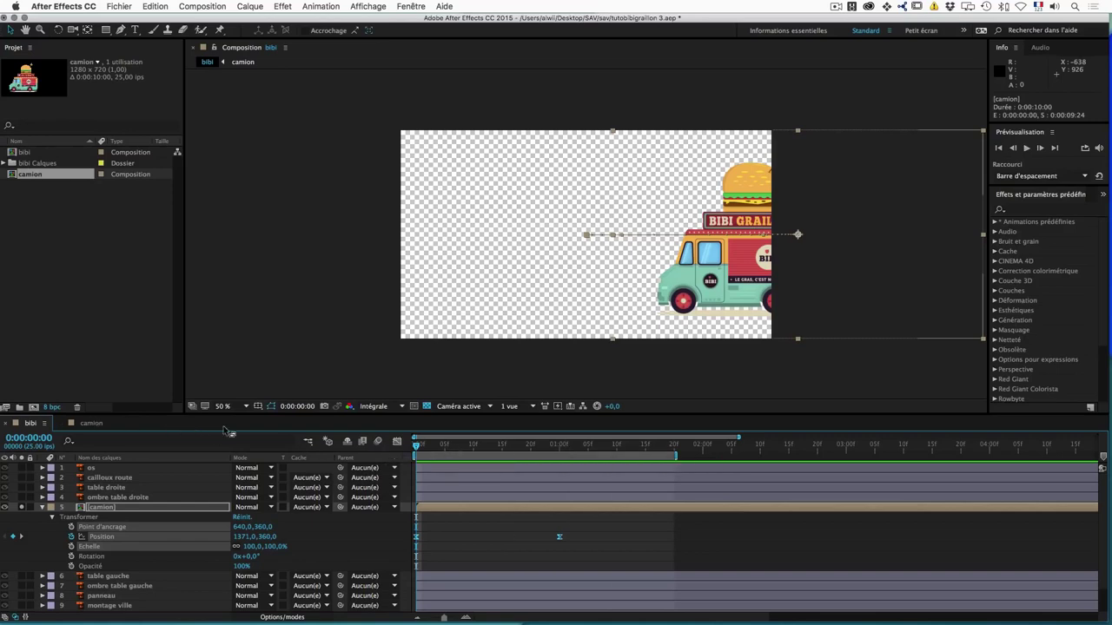
click(559, 450)
drag(591, 532, 409, 543)
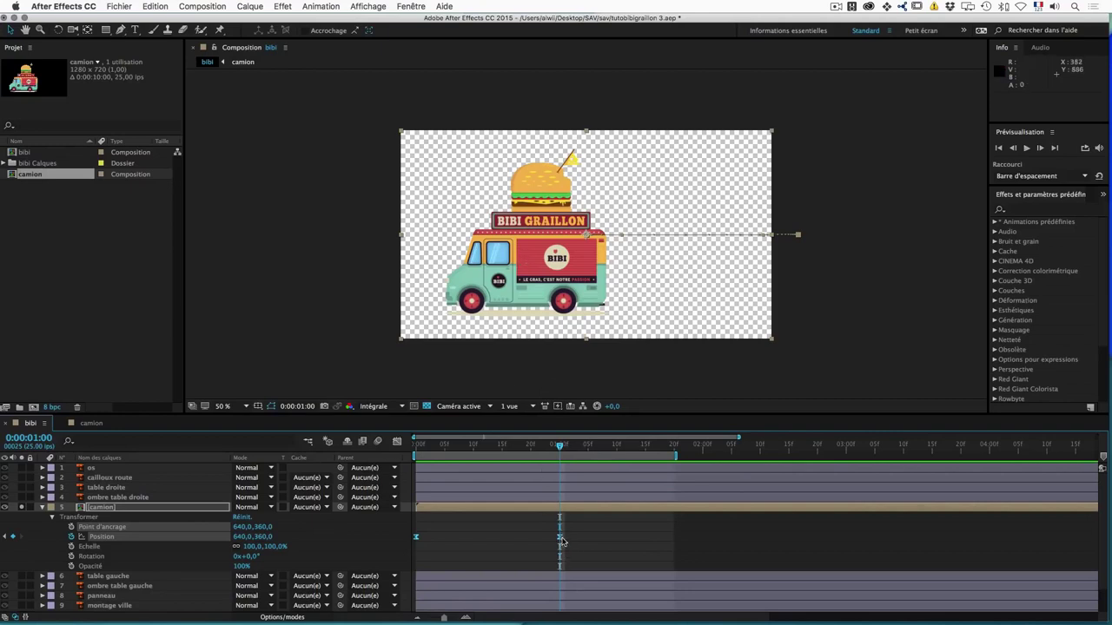
key(Delete)
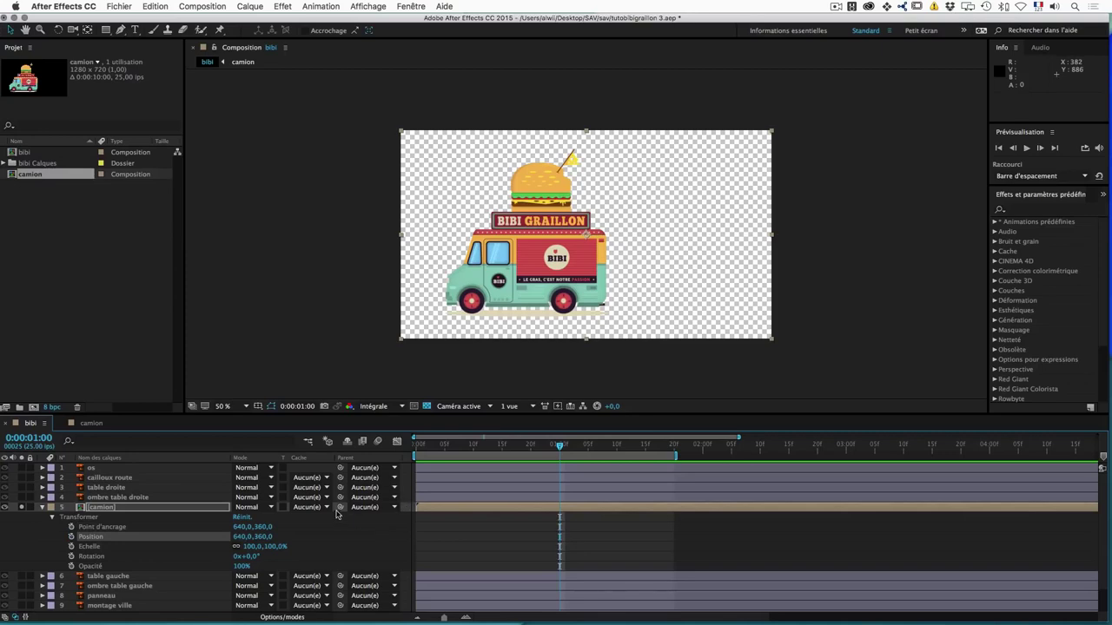
Step: Open the camion composition at 200% zoom and reveal roue gauche's Rotation at 0x+0,0°
click(91, 425)
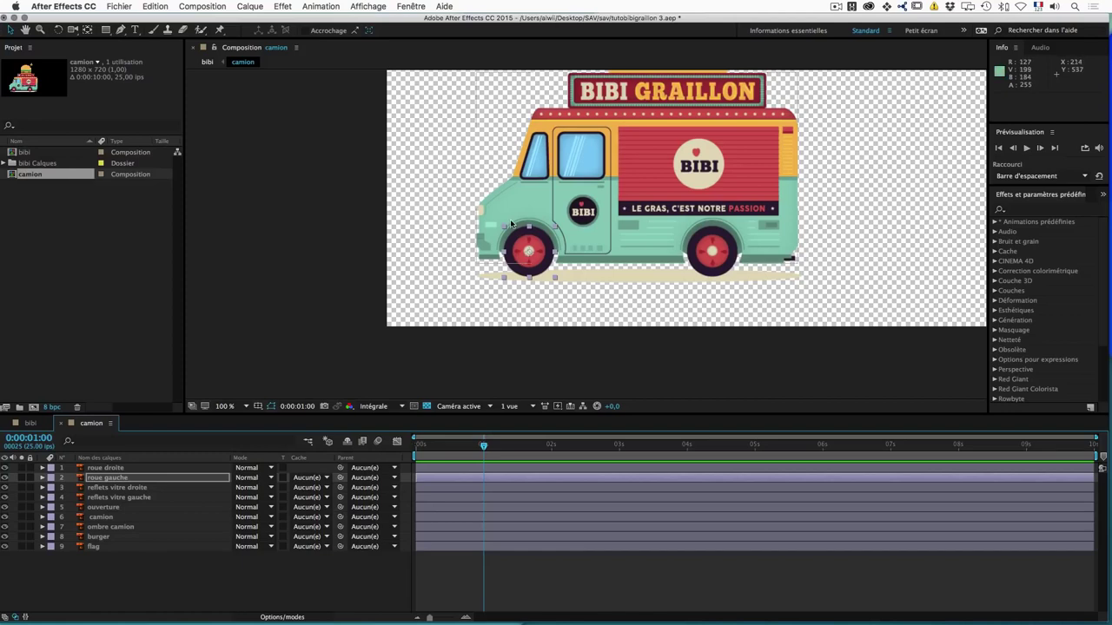
key(period)
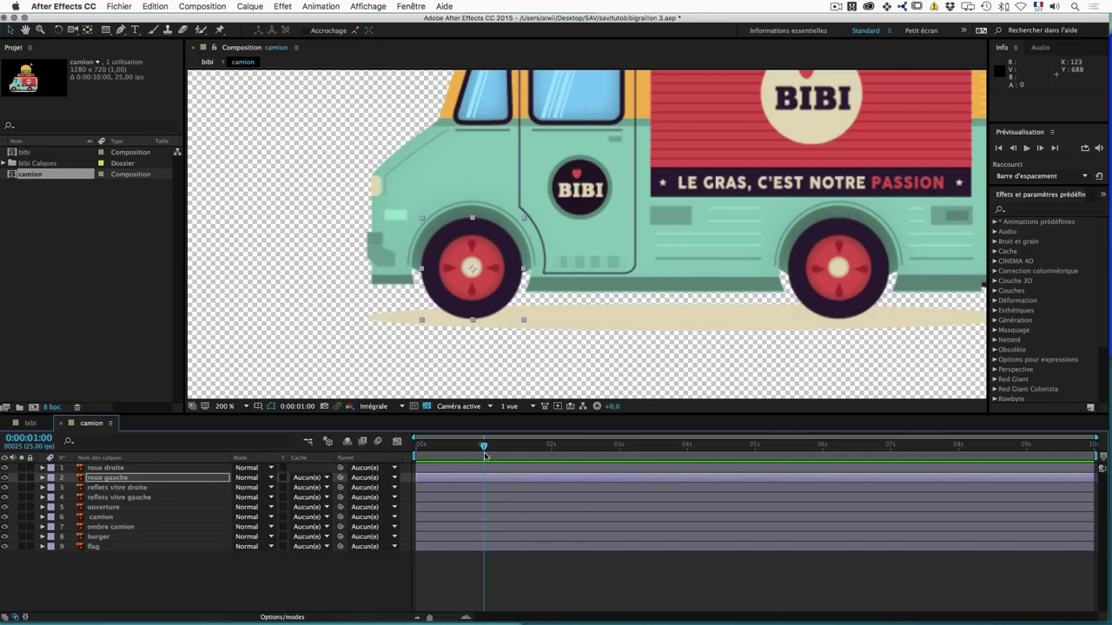
drag(484, 446, 404, 452)
key(r)
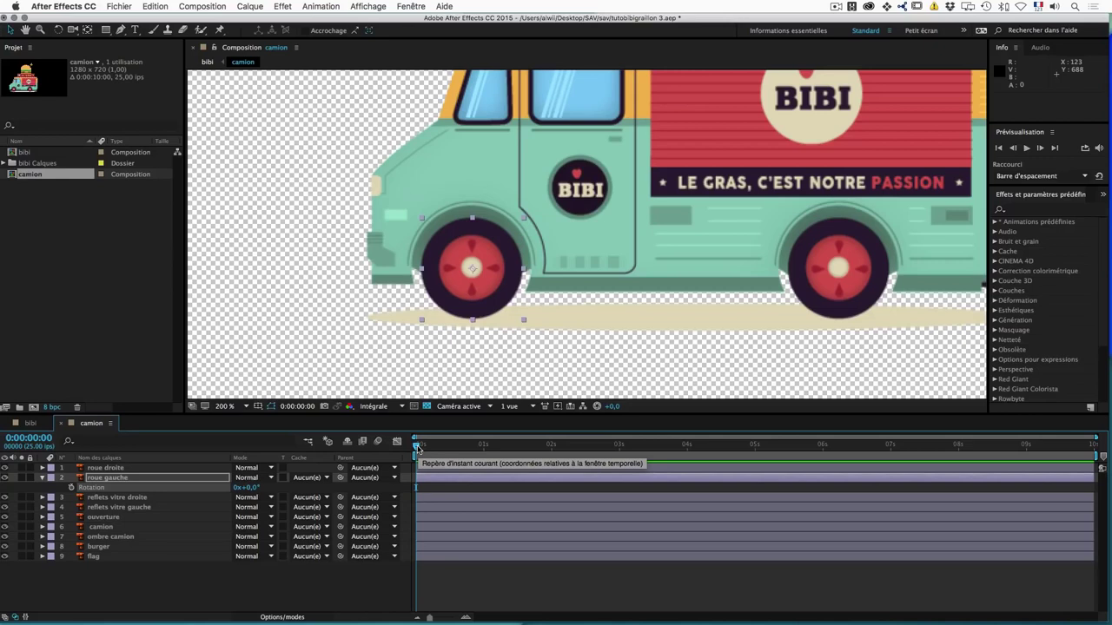
mouse_move(418, 448)
mouse_down()
mouse_move(816, 454)
mouse_move(724, 451)
mouse_up()
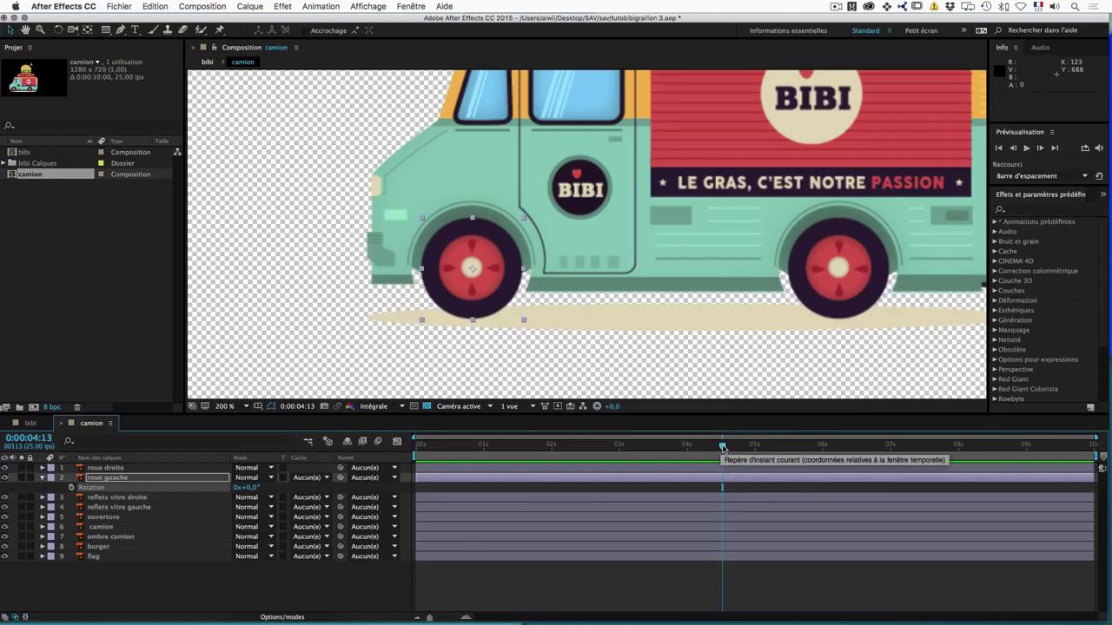
drag(722, 447, 375, 453)
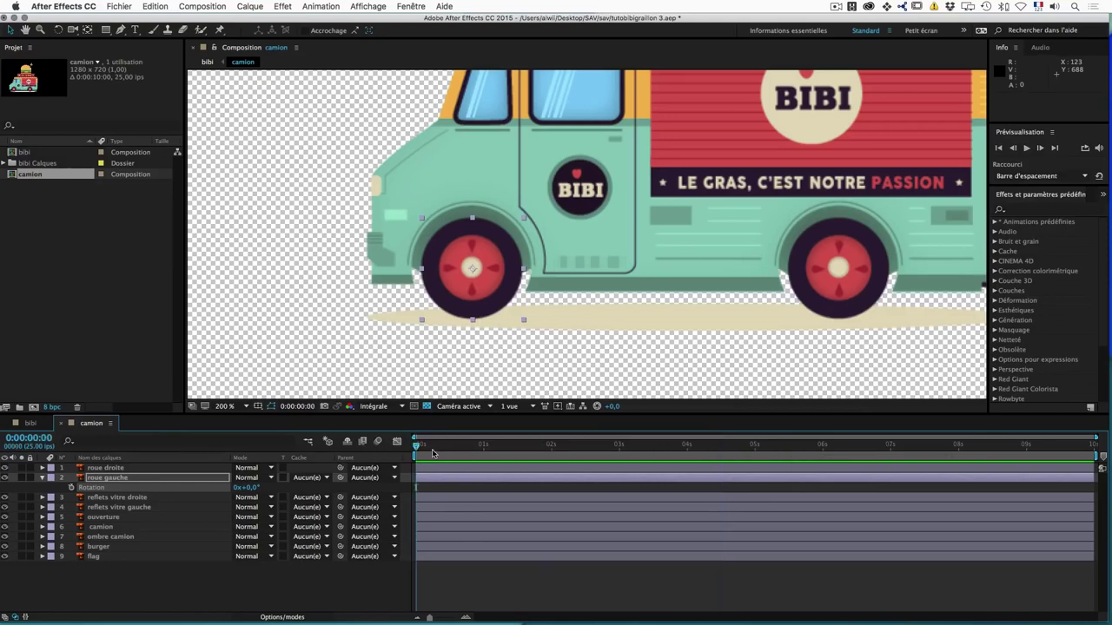
Step: Key roue gauche's Rotation at 0 s and set it to -20x at 5 s
click(71, 487)
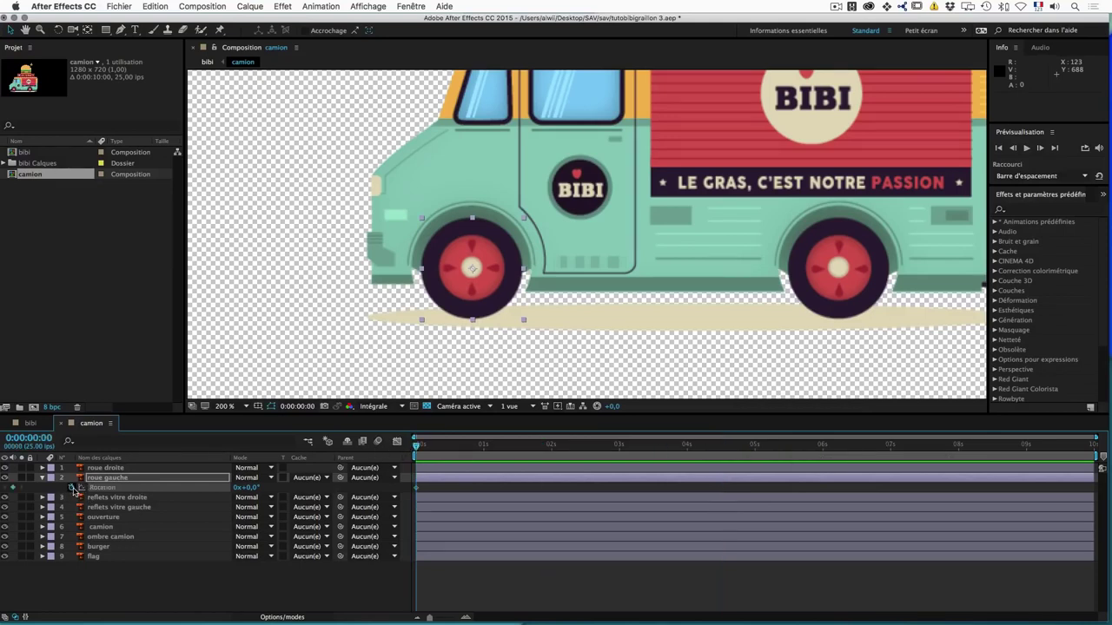
click(754, 447)
click(237, 489)
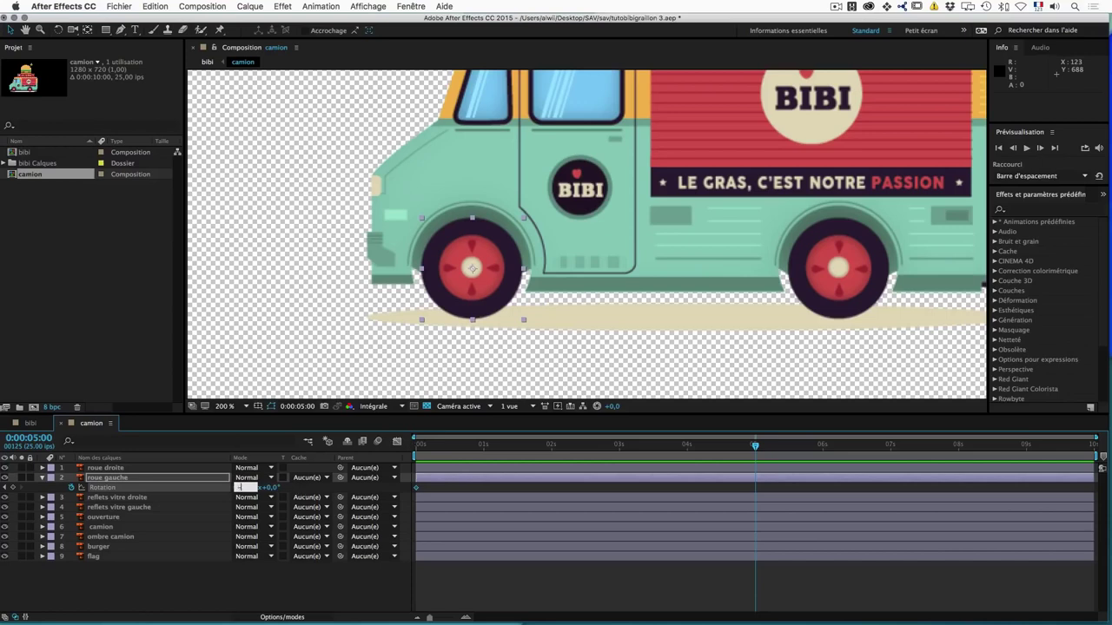
key(Return)
Step: Apply Lissage de vitesse (Easy Ease) to both Rotation keyframes
drag(768, 484, 408, 504)
mouse_move(416, 490)
right_click(416, 490)
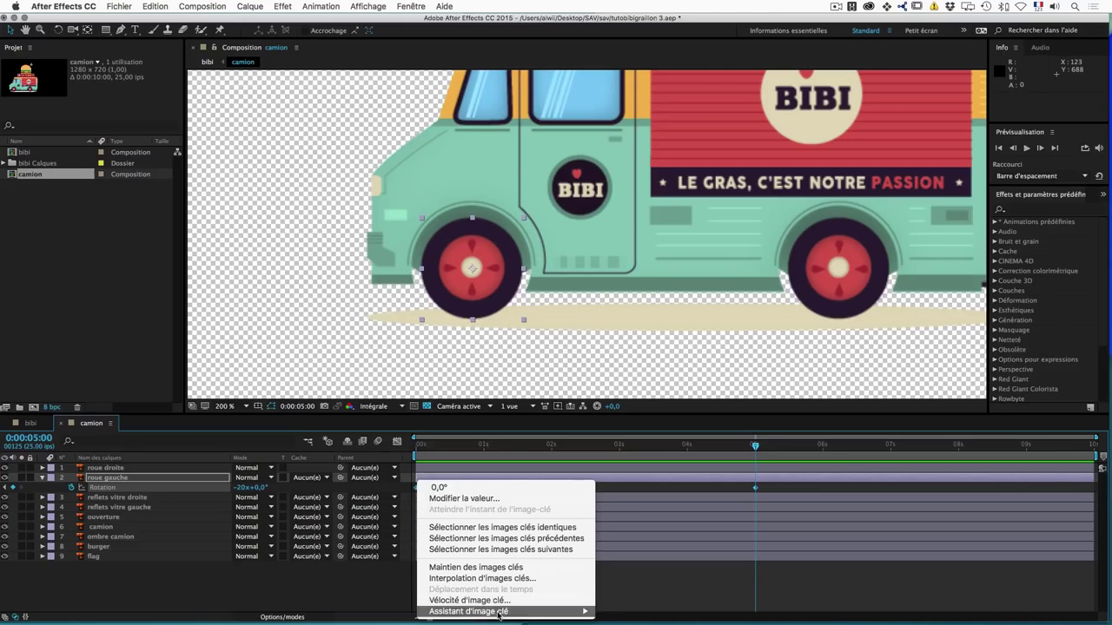
mouse_move(509, 612)
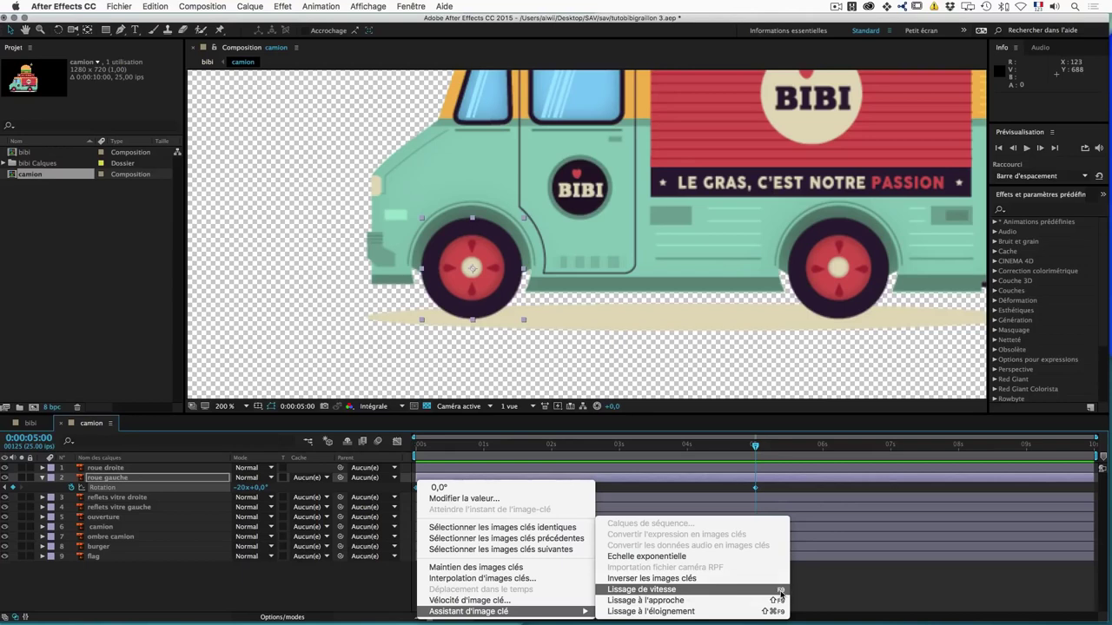
click(776, 591)
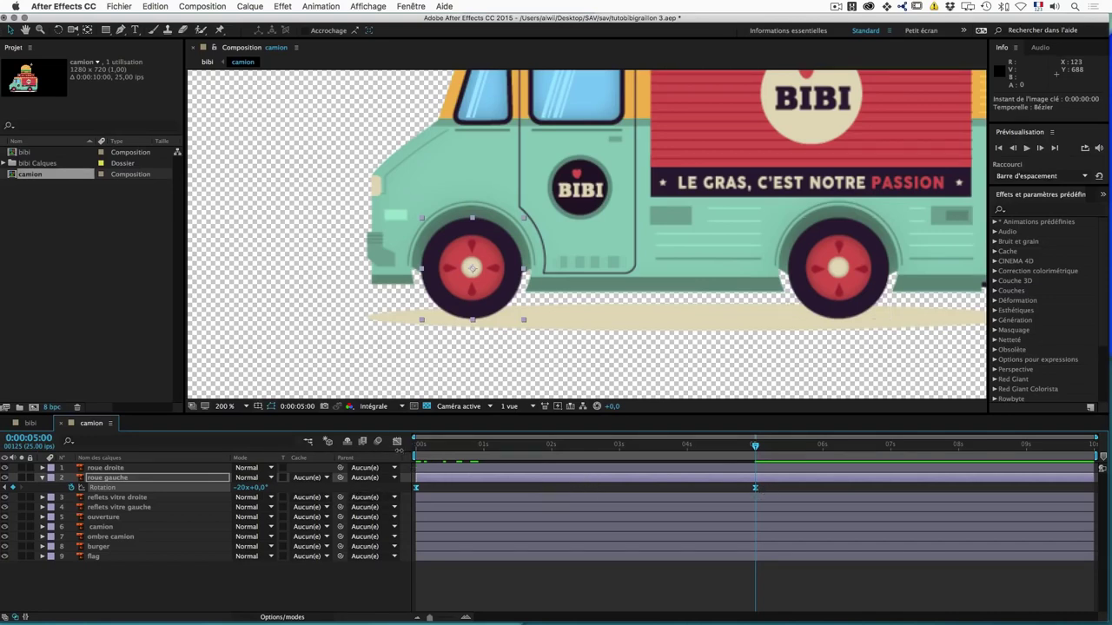
Step: Lengthen the 5 s keyframe's ease so rotation speed peaks near -3800°/s early, then slows gradually
click(397, 441)
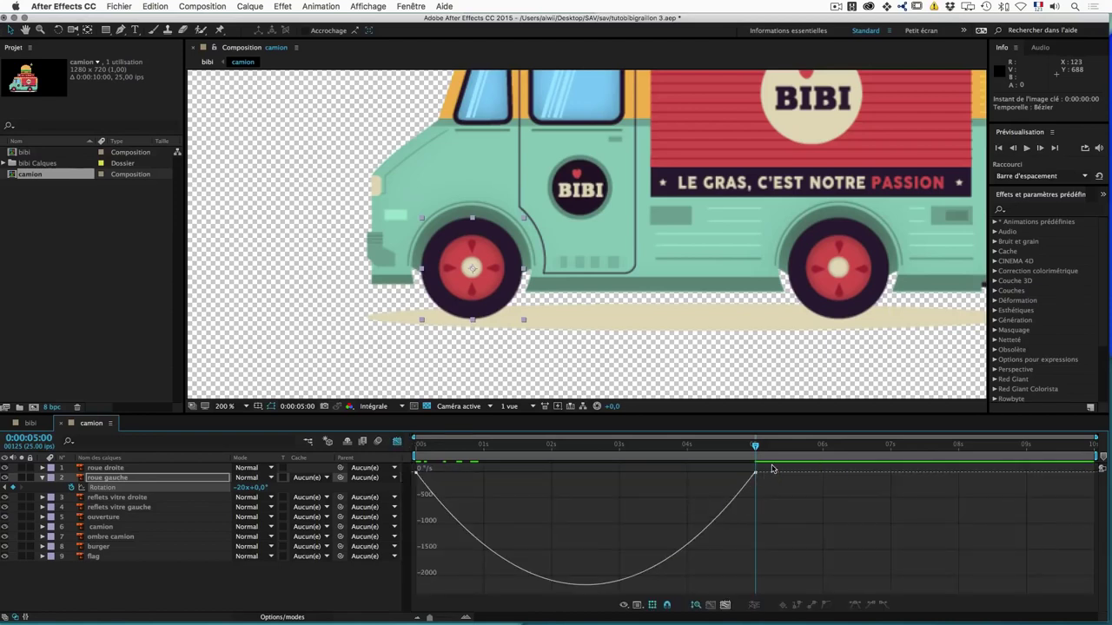
drag(771, 469, 731, 495)
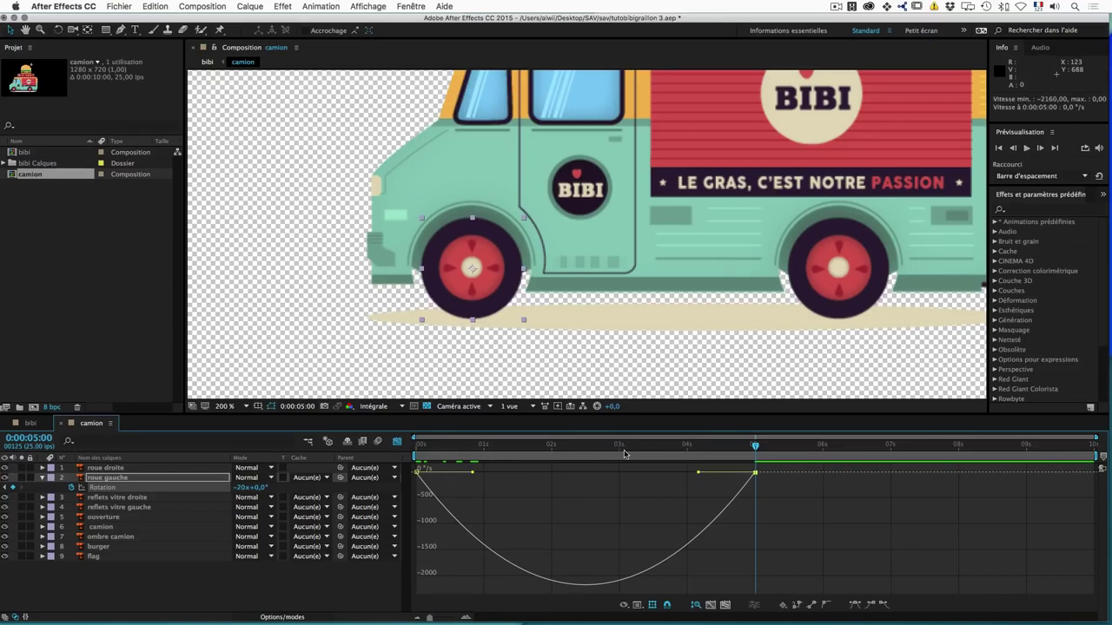
mouse_move(764, 476)
mouse_move(771, 469)
mouse_down()
mouse_move(740, 488)
mouse_move(619, 474)
mouse_up()
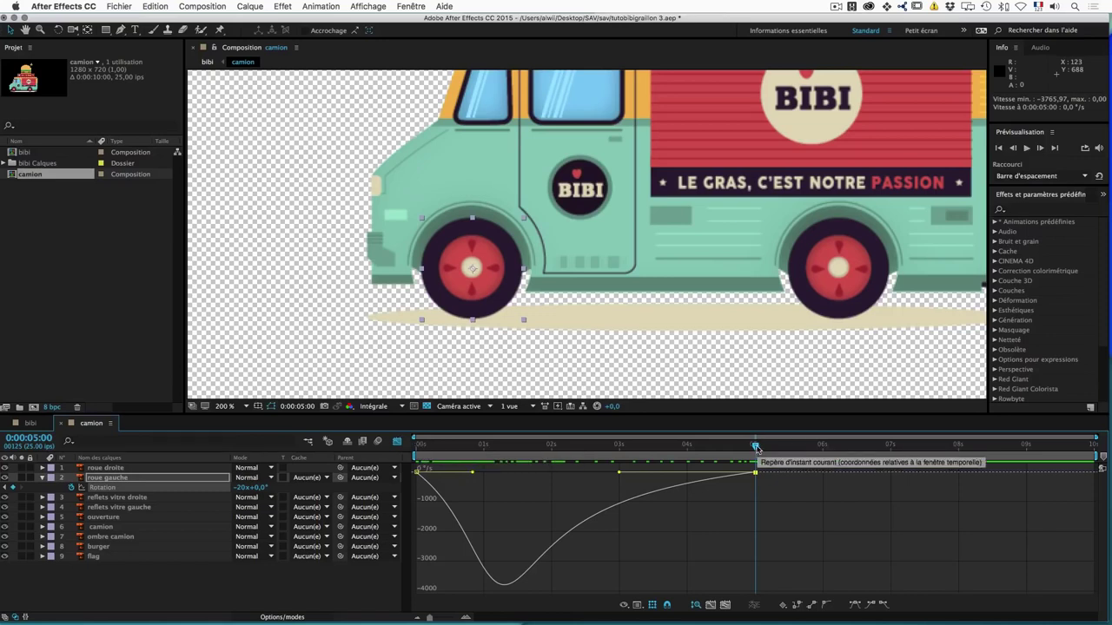
drag(756, 448, 415, 447)
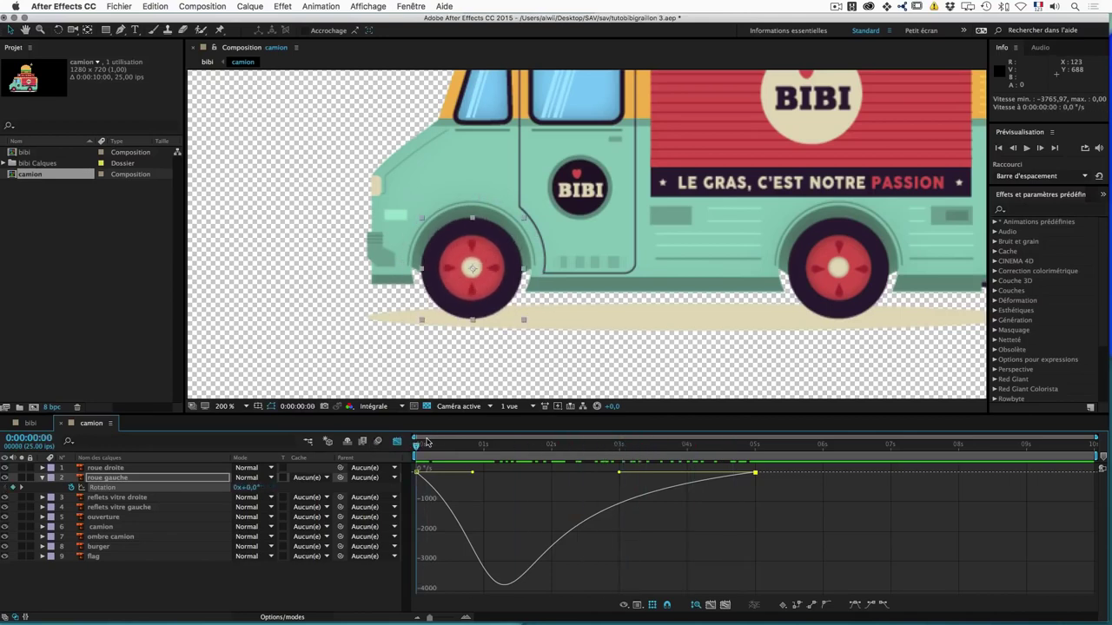
click(397, 444)
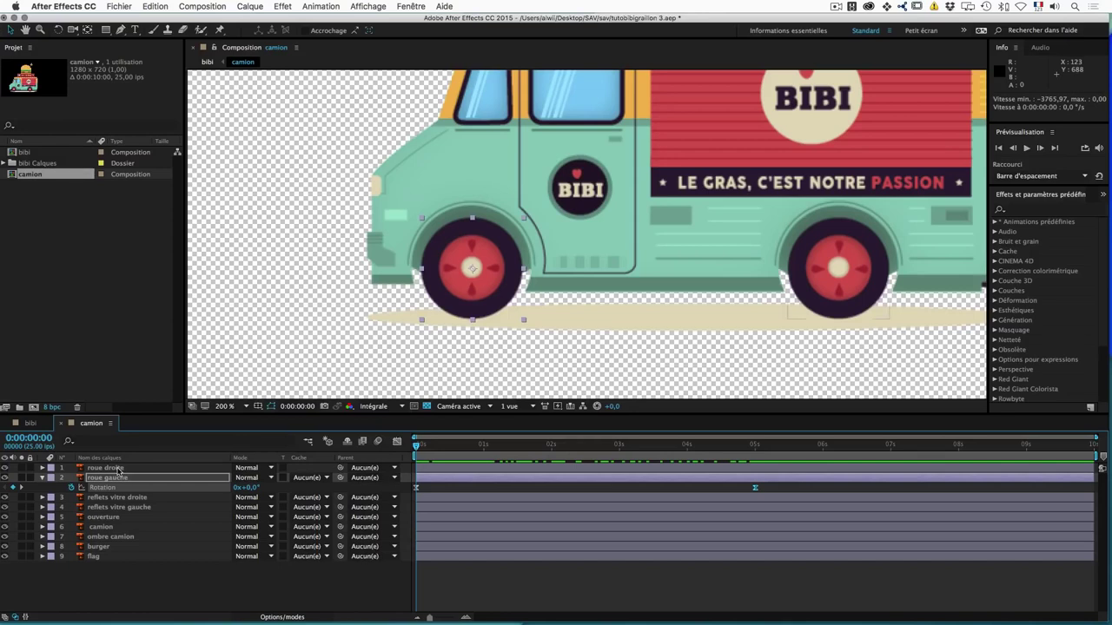
Step: Copy roue gauche's two Rotation keyframes onto roue droite at 0 s, check the spin, and zoom back to 100%
click(119, 470)
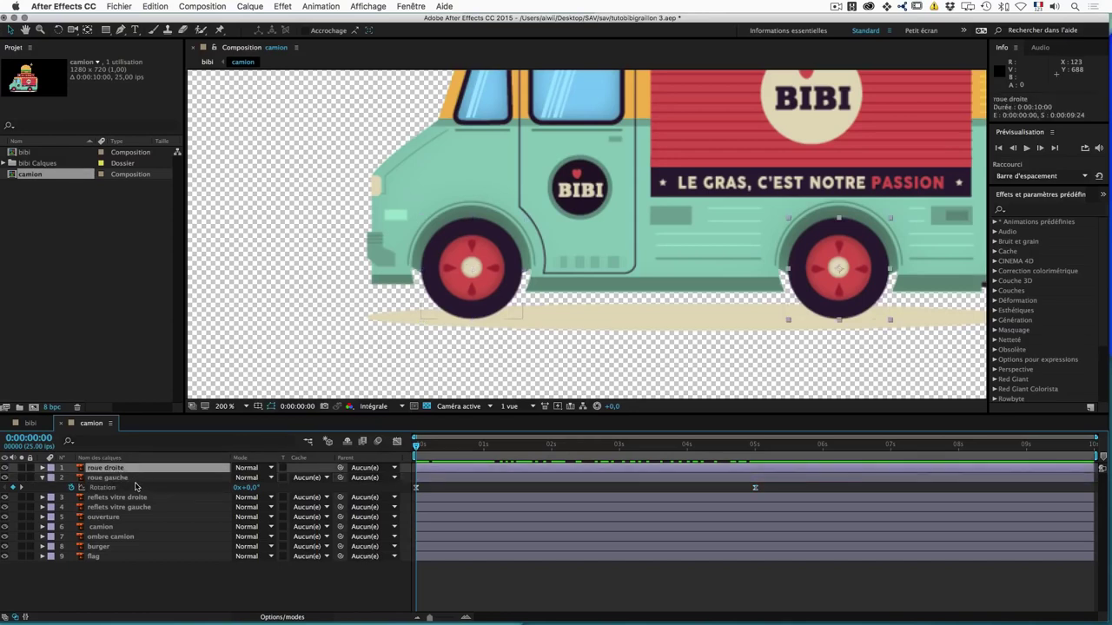
drag(341, 478, 361, 486)
drag(770, 489, 415, 491)
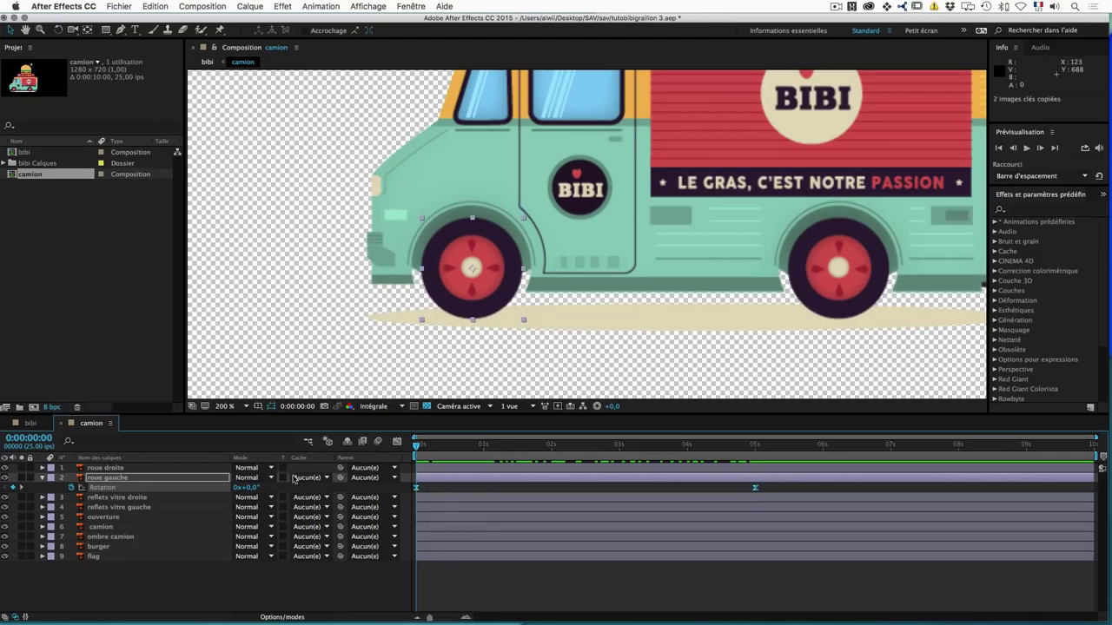
click(115, 469)
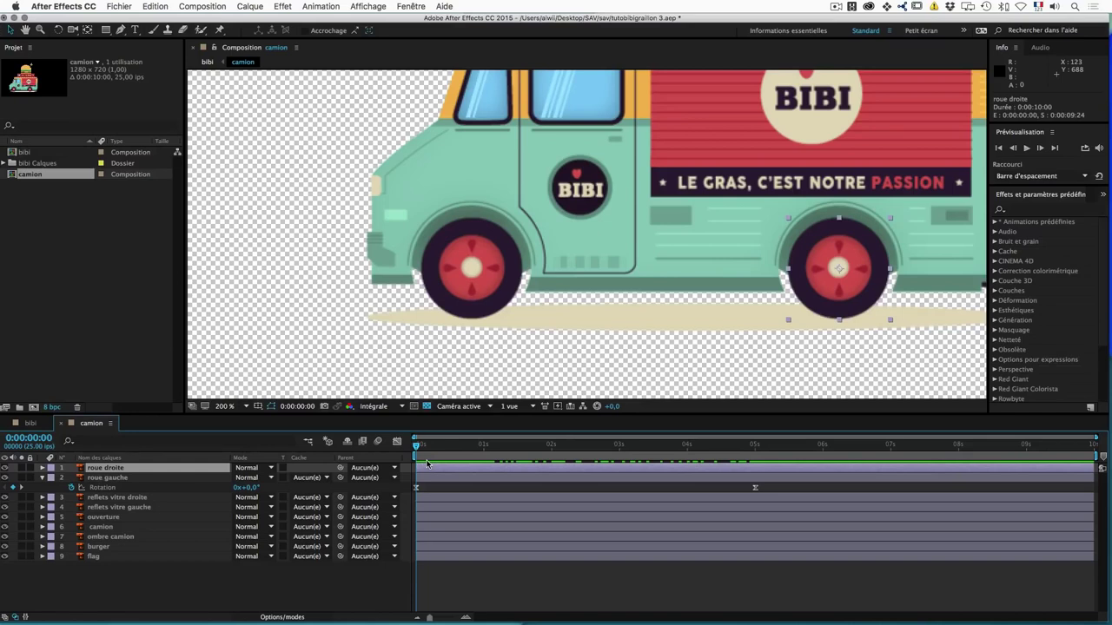
key(ctrl+v)
drag(417, 445, 525, 445)
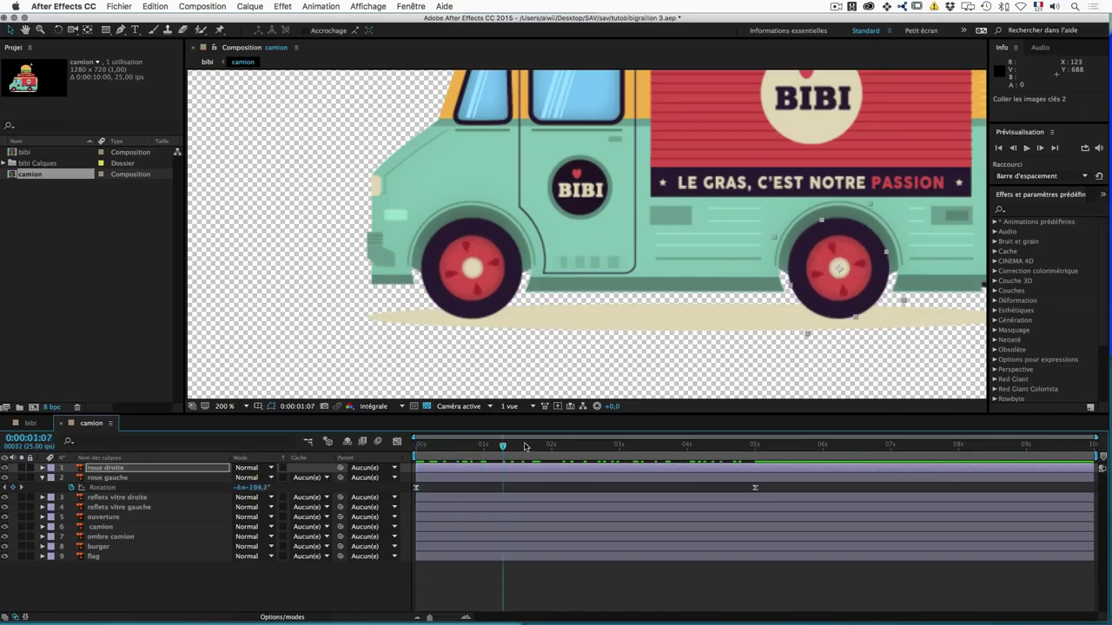
key(space)
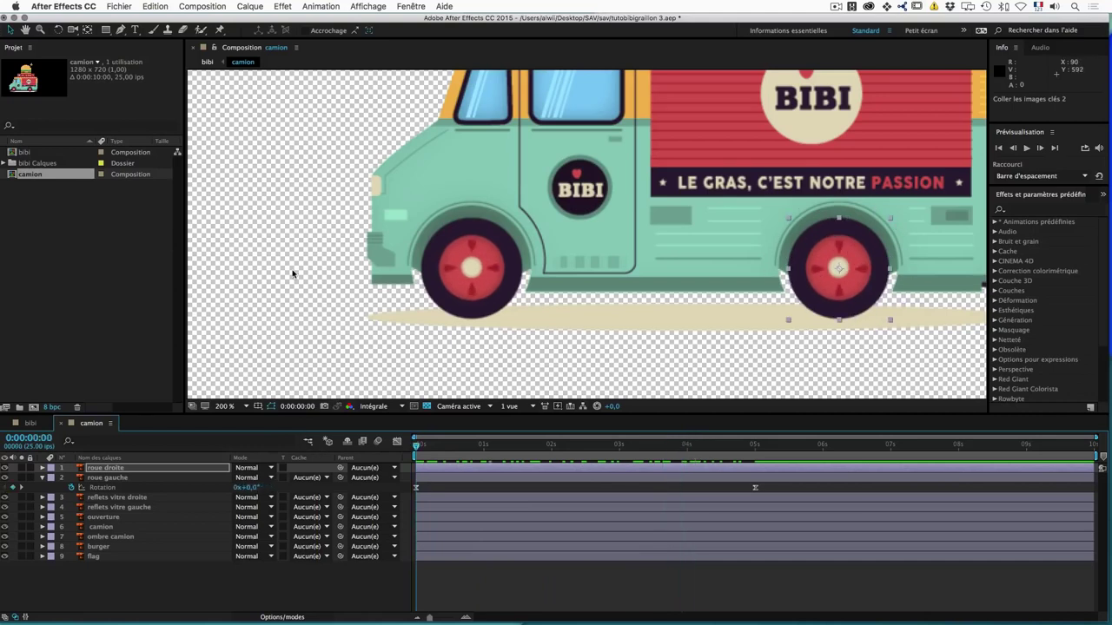
key(comma)
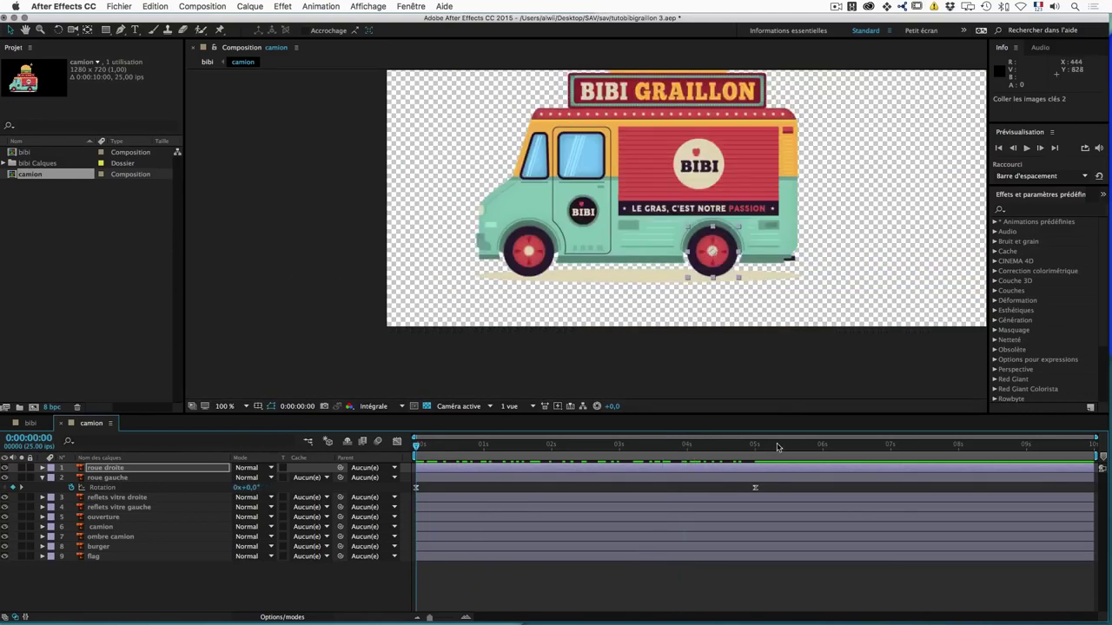
Step: End the work area at 0:00:05:11 and preview the spinning wheels
click(777, 446)
drag(777, 449, 785, 448)
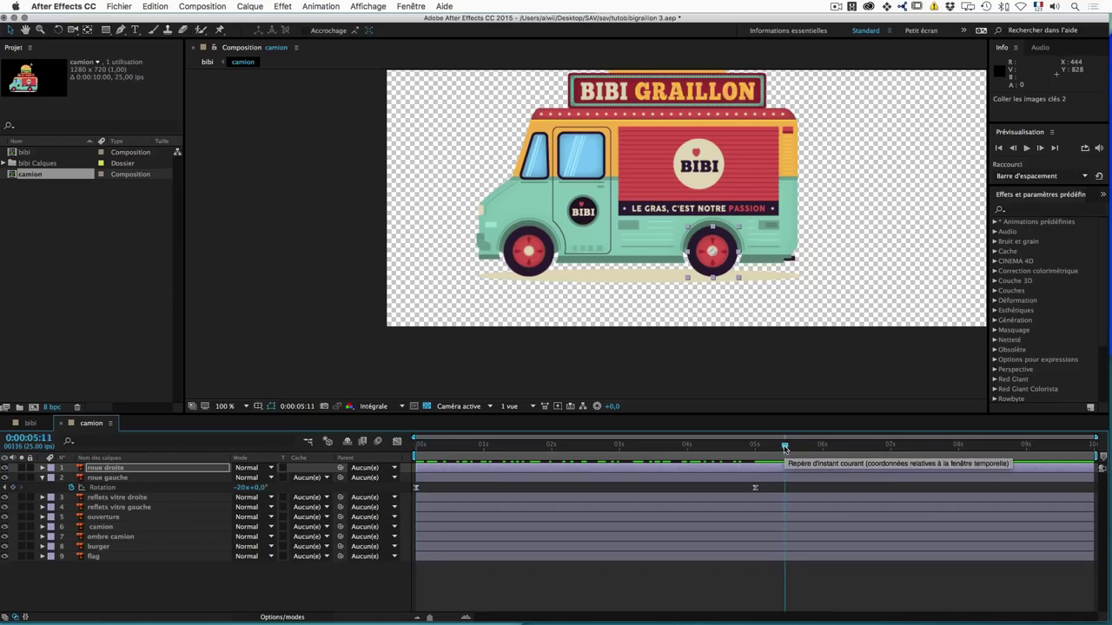
key(n)
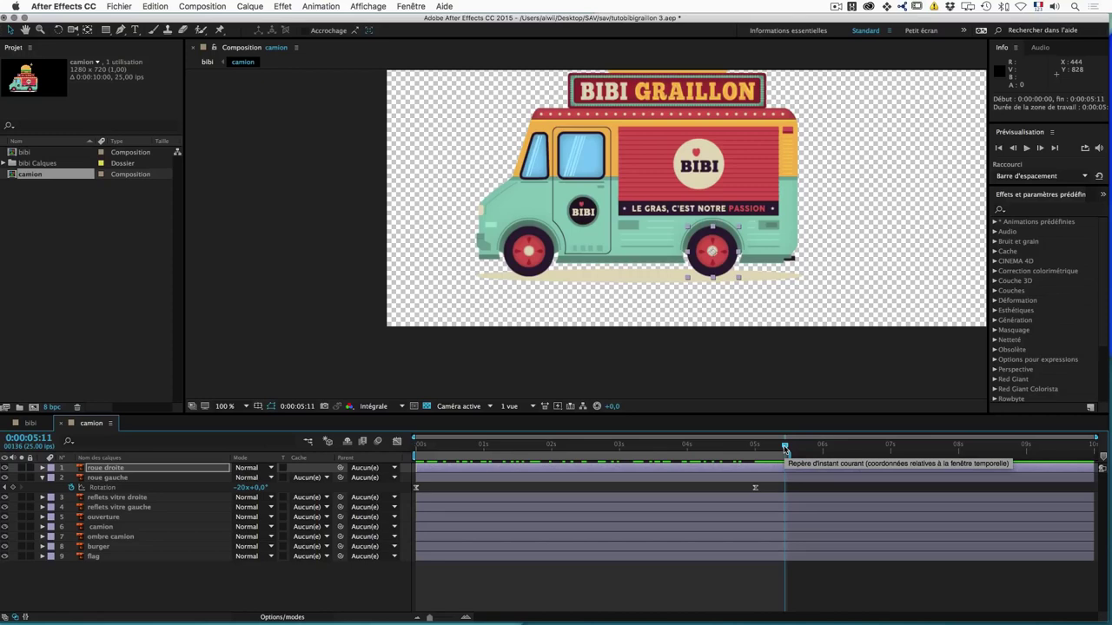
key(space)
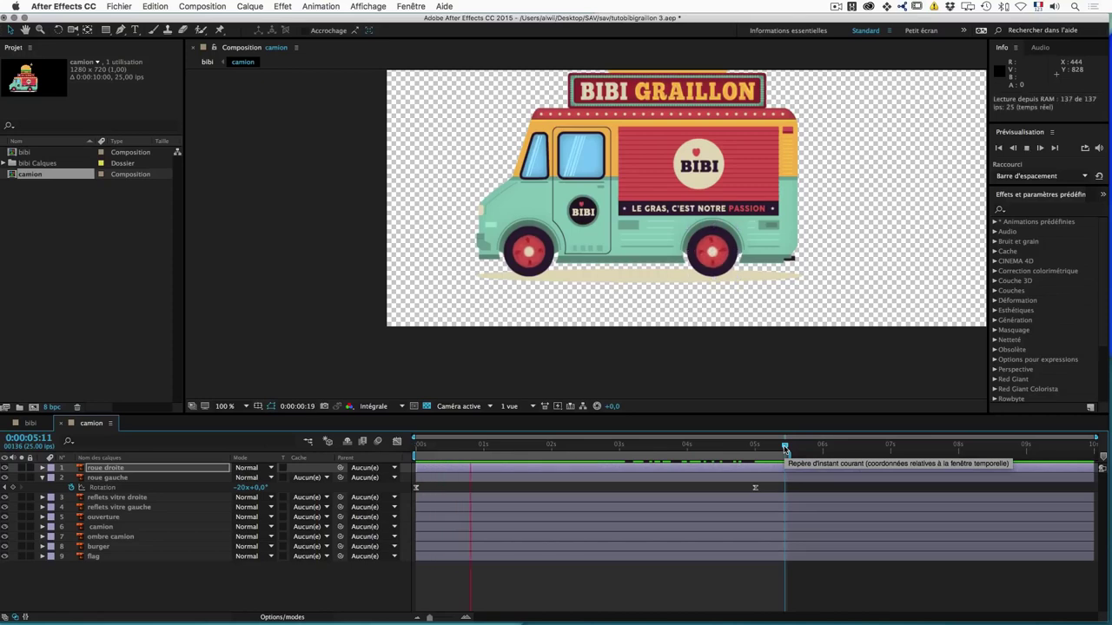
key(space)
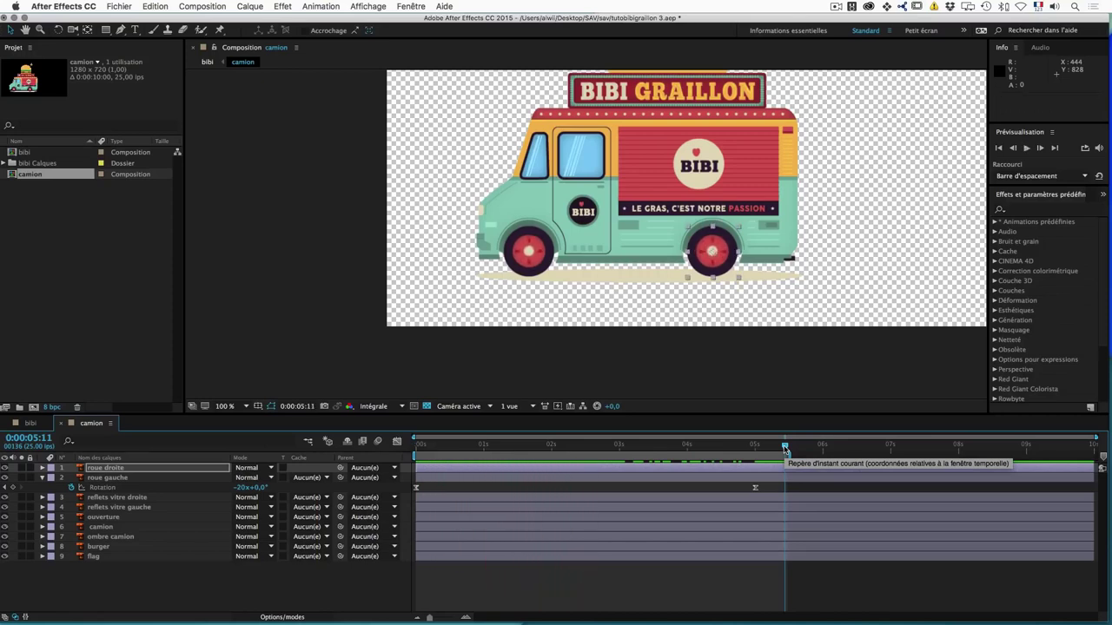
Step: Turn on Motion Blur for the wheel layers and the composition, then preview
click(280, 617)
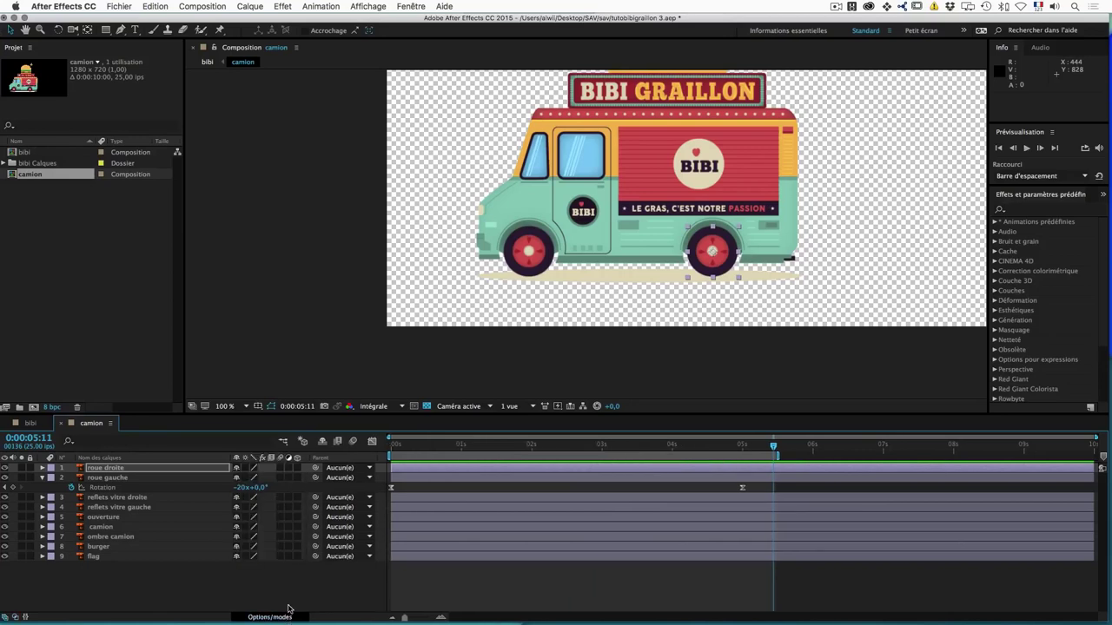
click(280, 467)
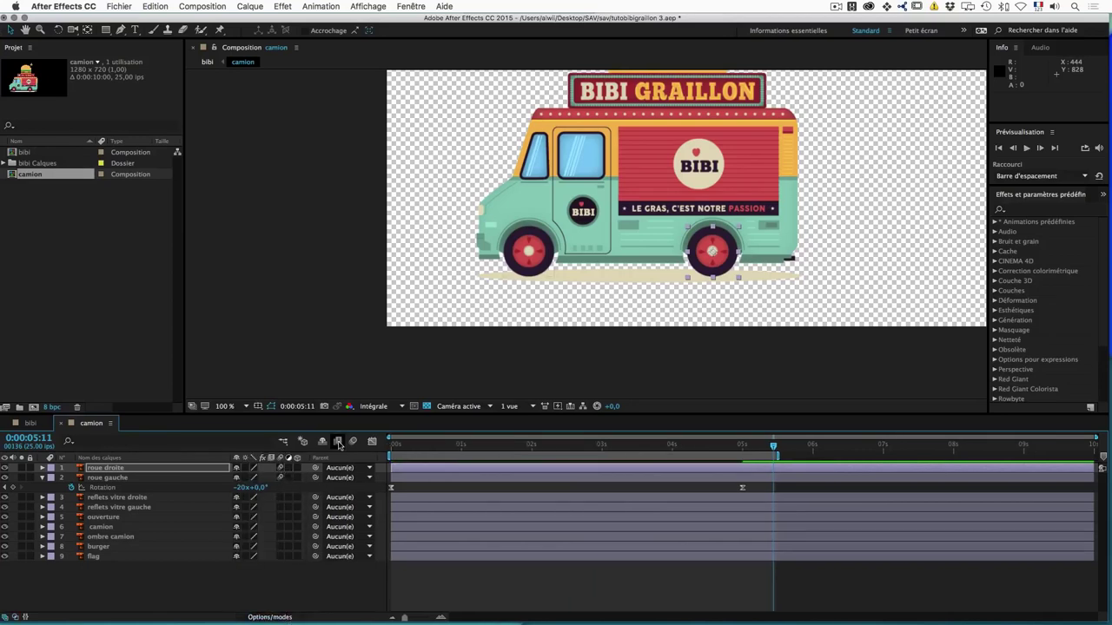
key(space)
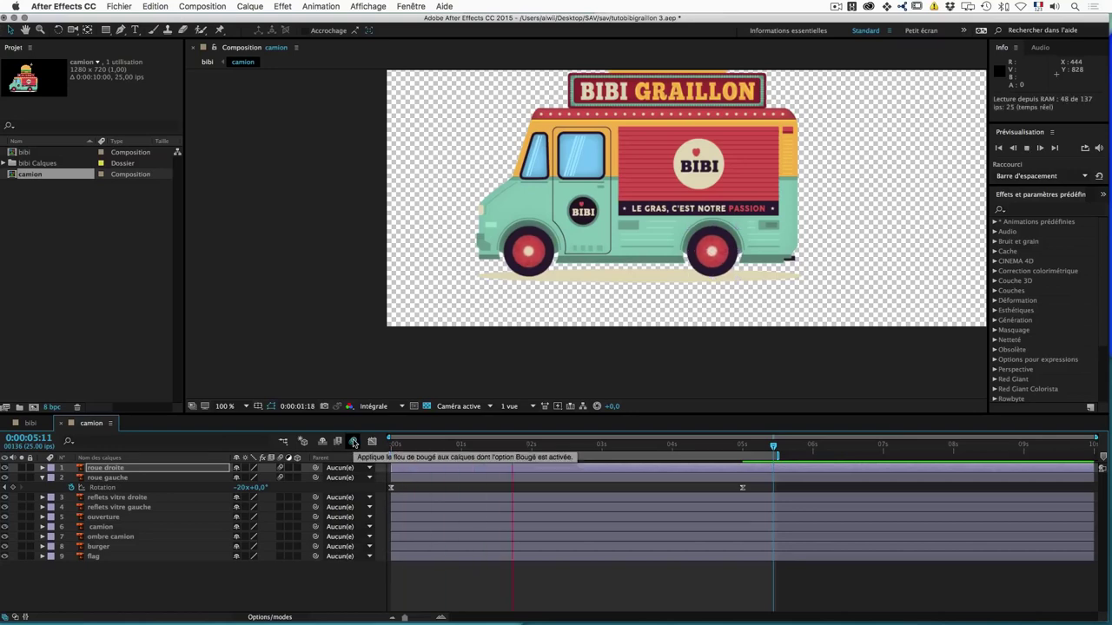
key(space)
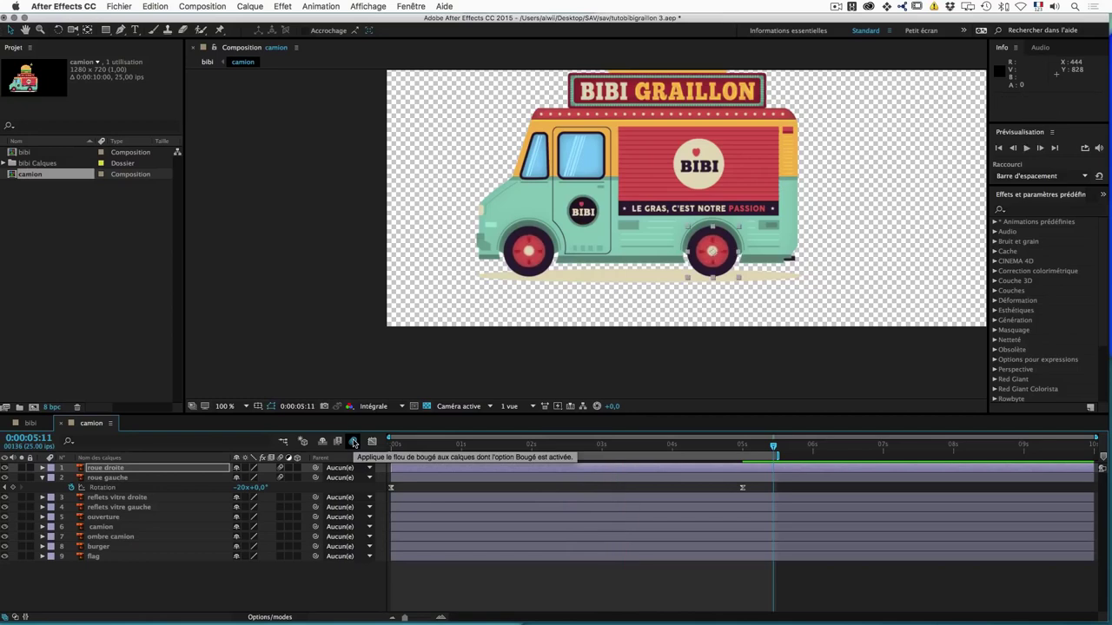
click(354, 443)
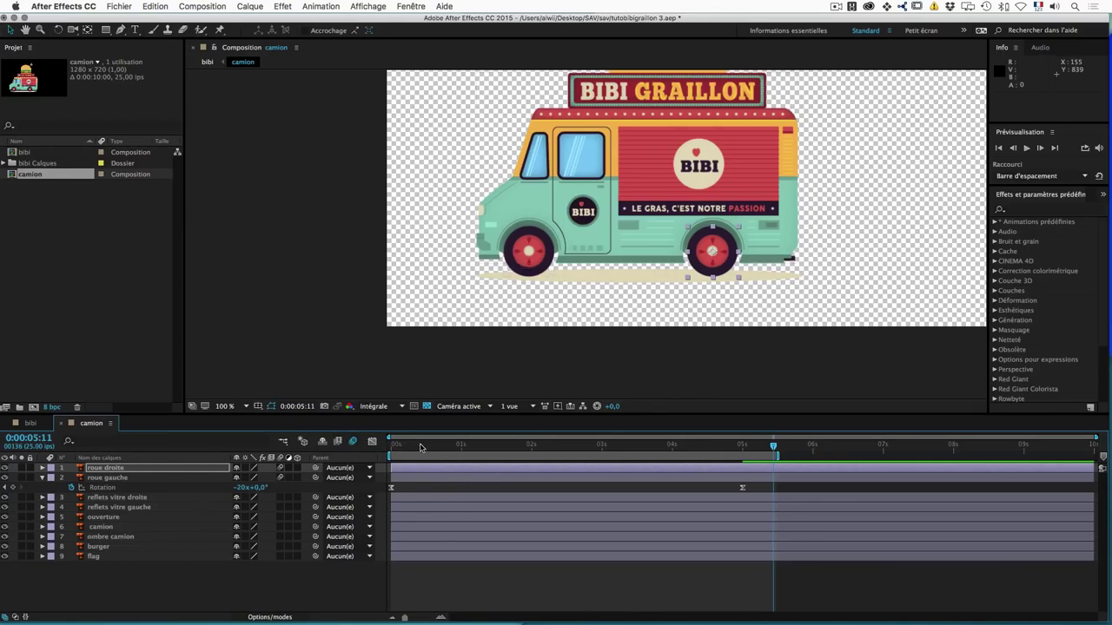
drag(438, 447, 382, 447)
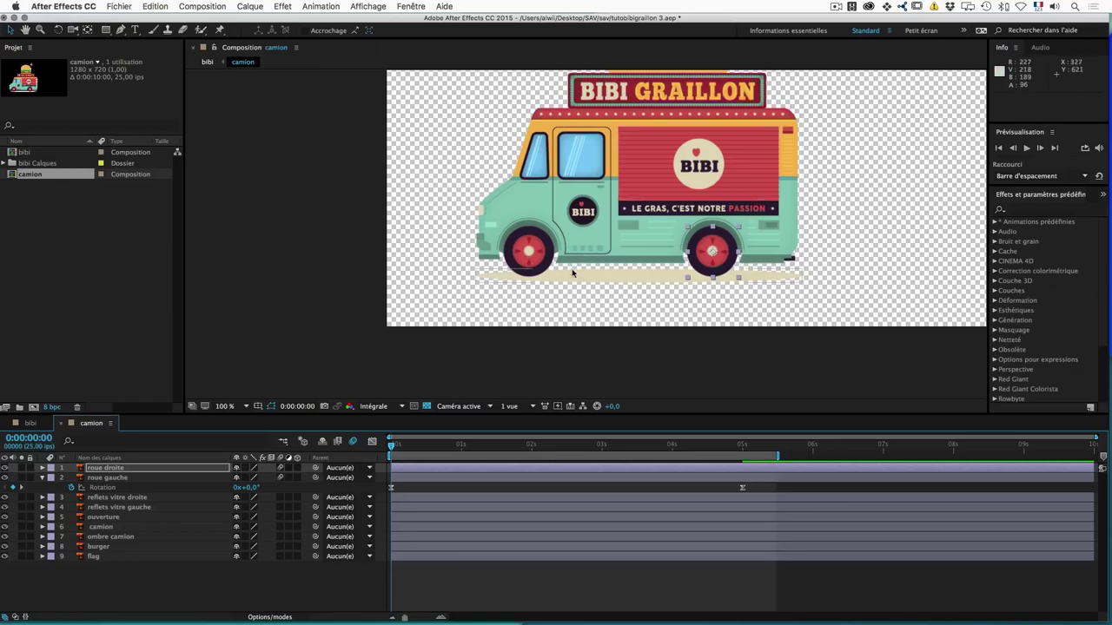
Step: Select layer 6, the camion truck-body layer, in the camion composition timeline
click(111, 527)
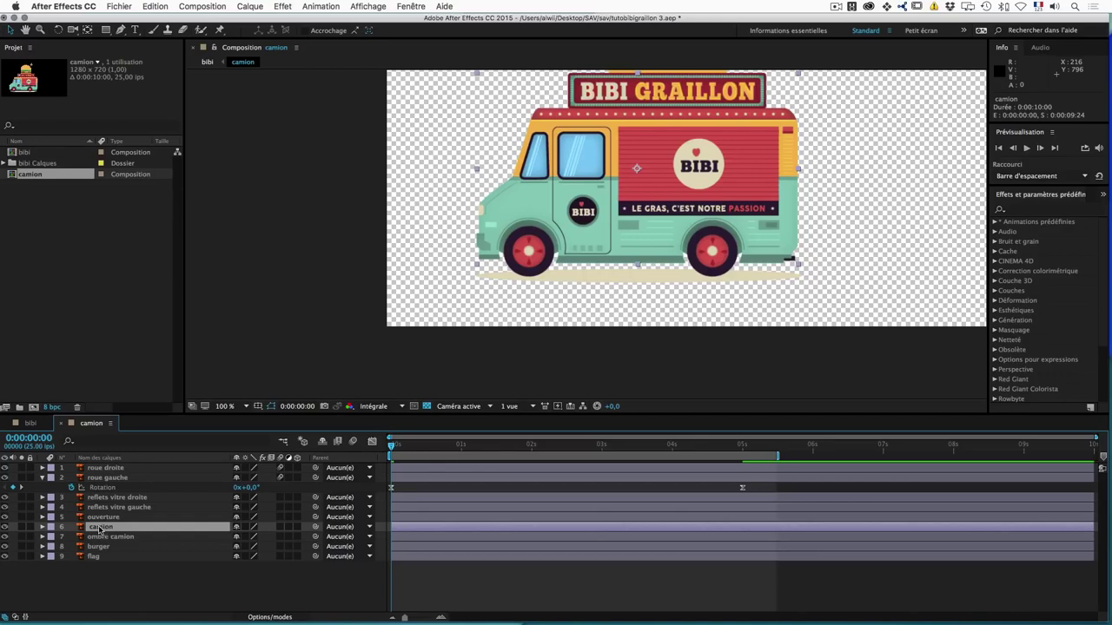
Step: Show camion's Position (432,0, 446,5), test-move the truck body, then undo and deselect
key(p)
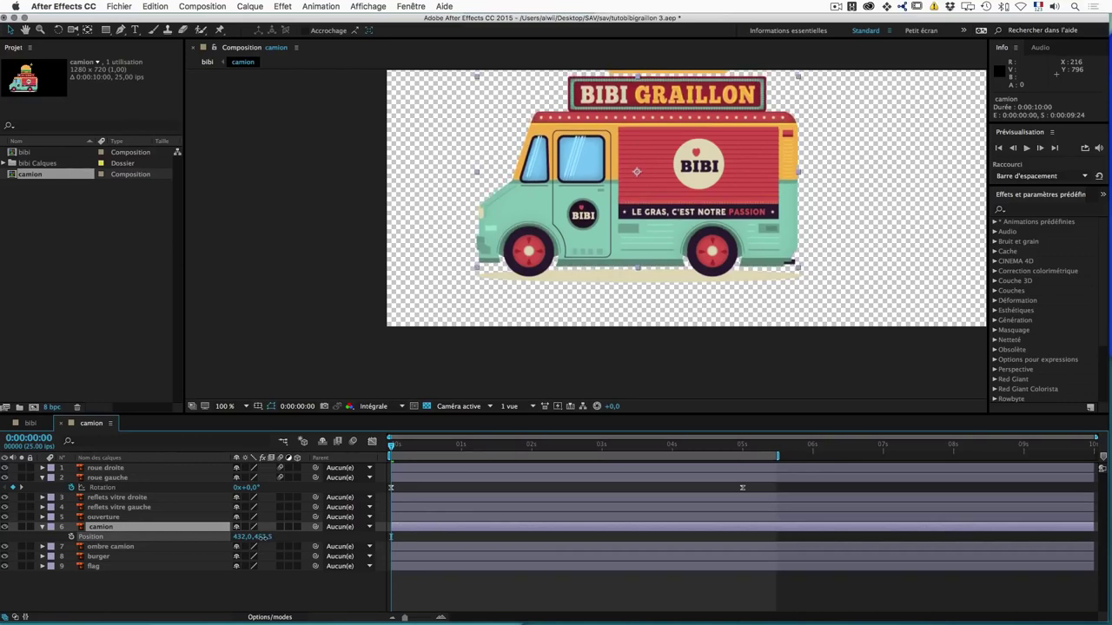
key(super+z)
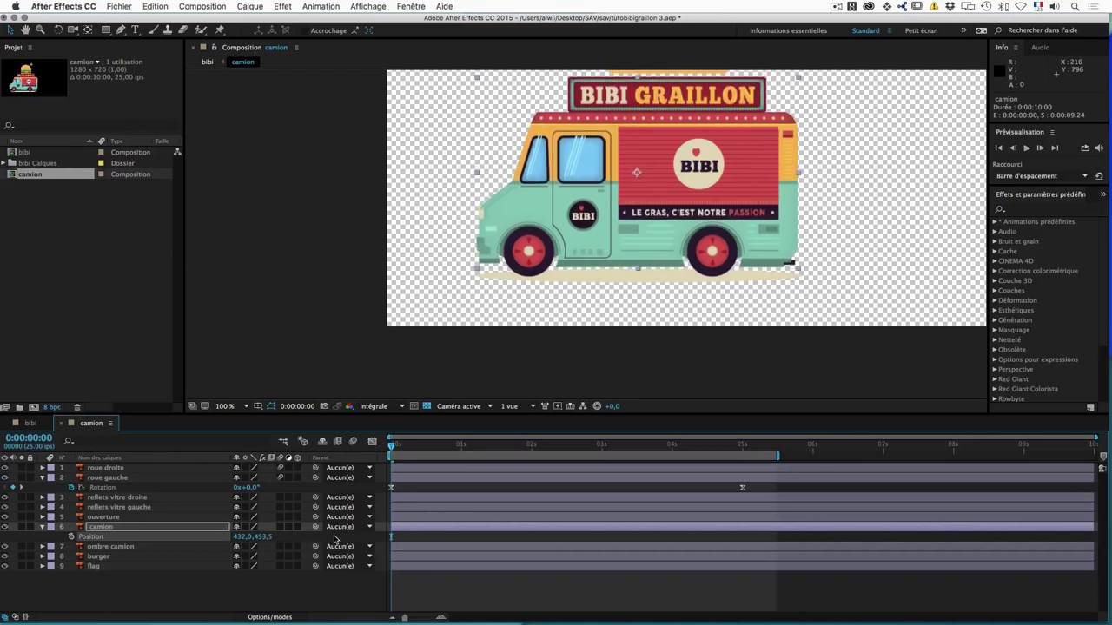
scroll(521, 252, down, 2)
scroll(522, 252, down, 2)
scroll(521, 252, up, 2)
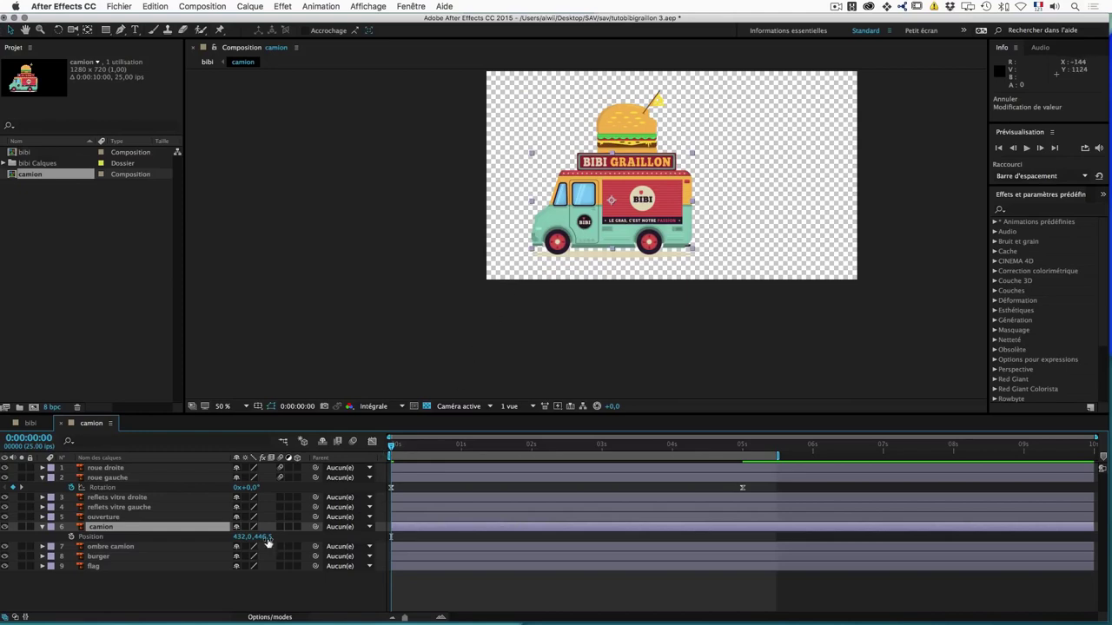
drag(262, 540, 493, 548)
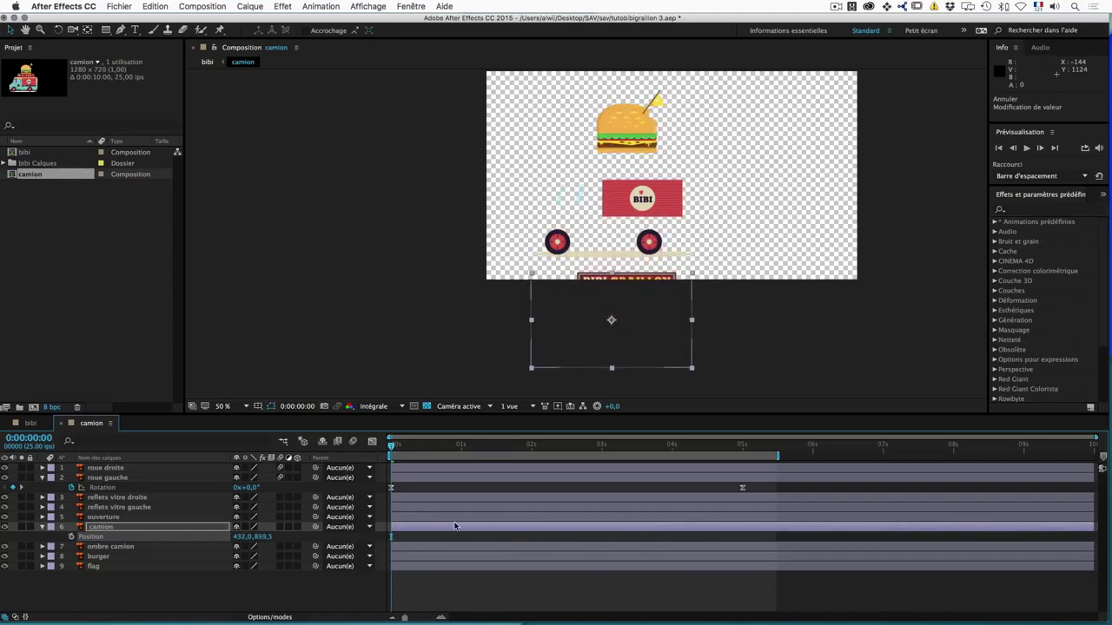
key(ctrl+z)
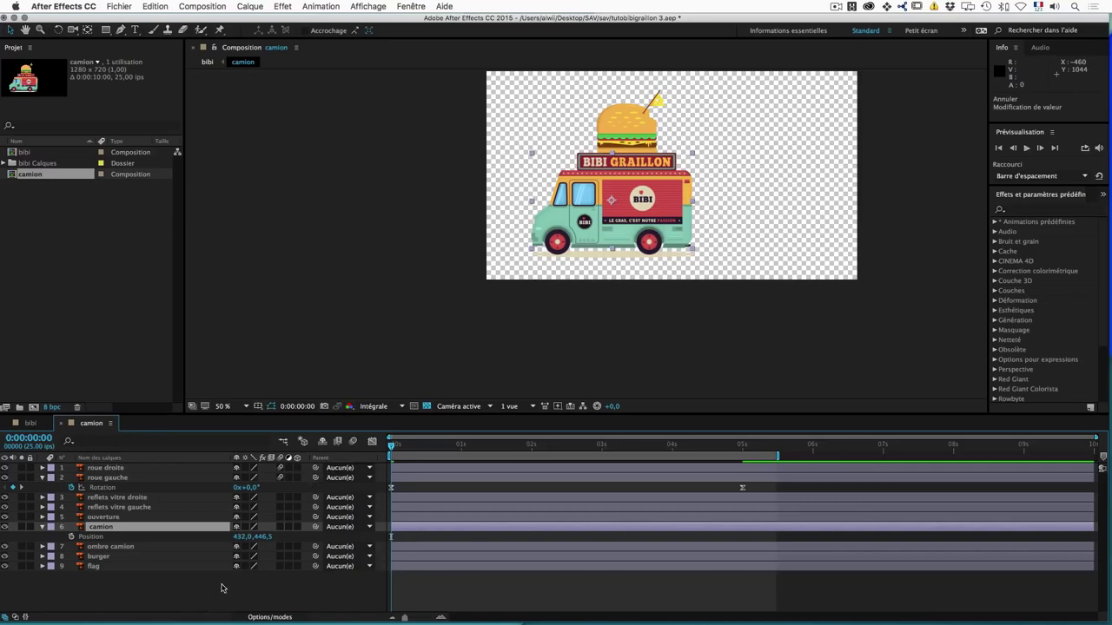
click(207, 592)
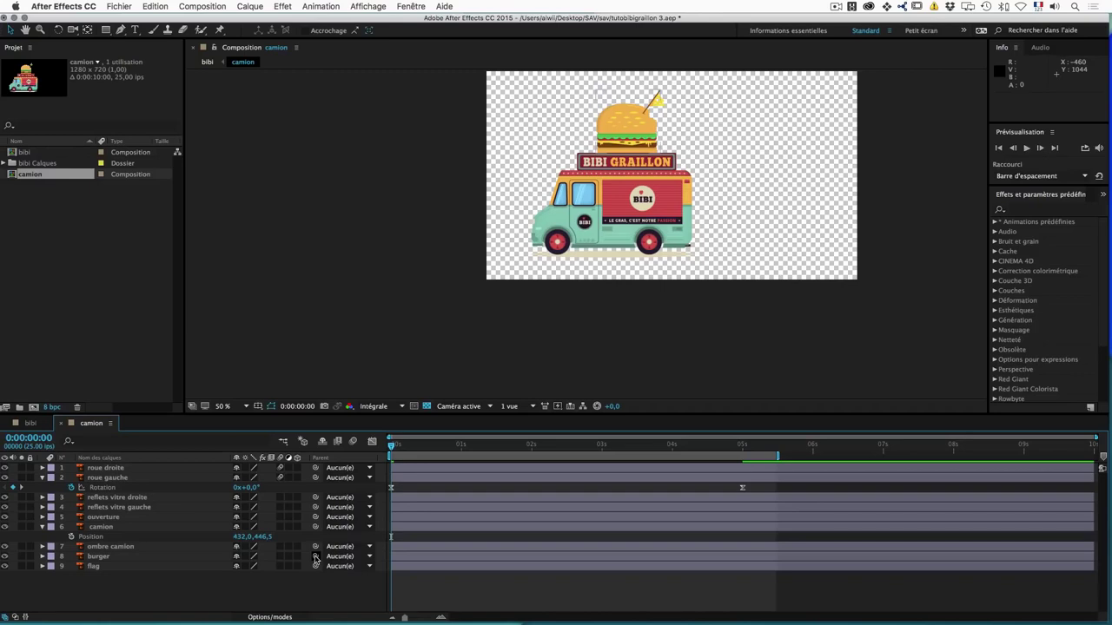
Step: Parent the burger layer to camion, check it follows a test move, then undo the move
drag(315, 557, 104, 531)
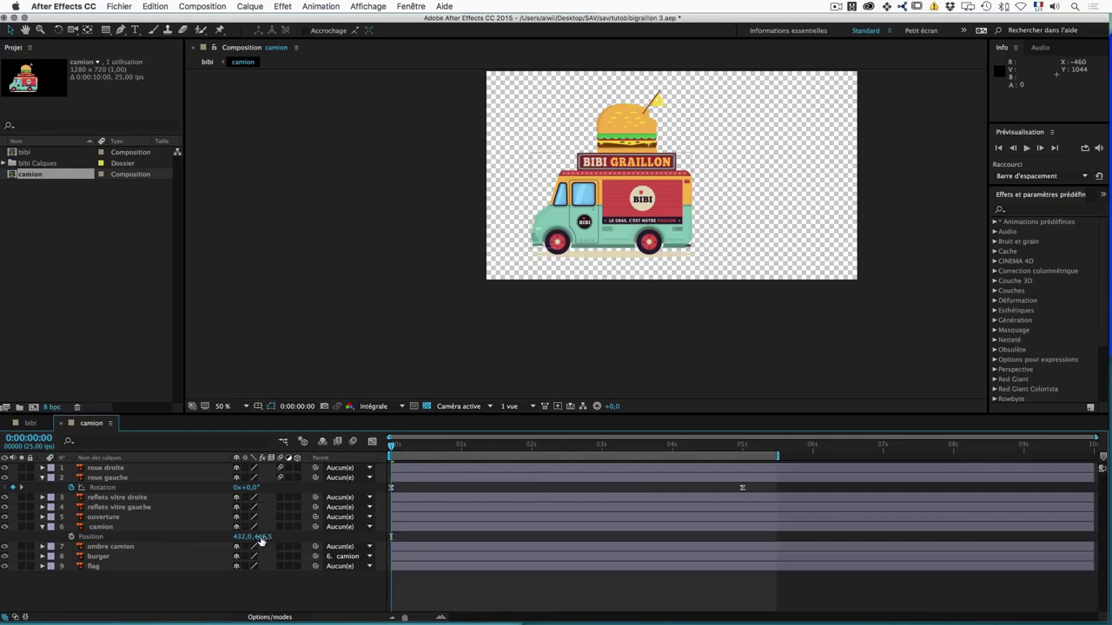
mouse_move(258, 541)
mouse_down()
mouse_move(274, 536)
mouse_move(173, 539)
mouse_up()
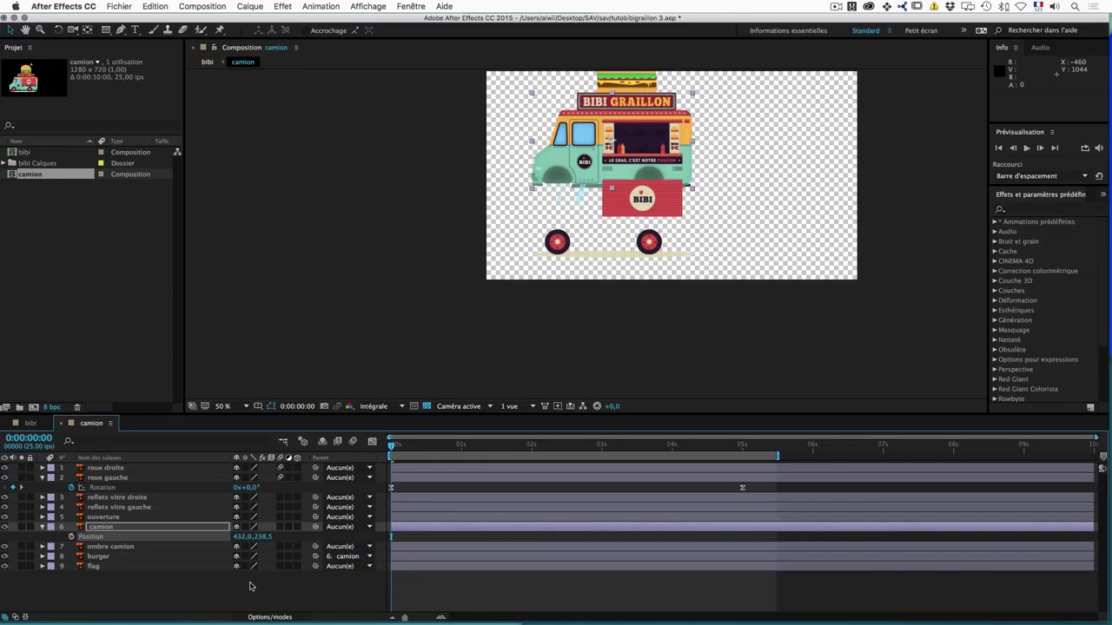
click(250, 586)
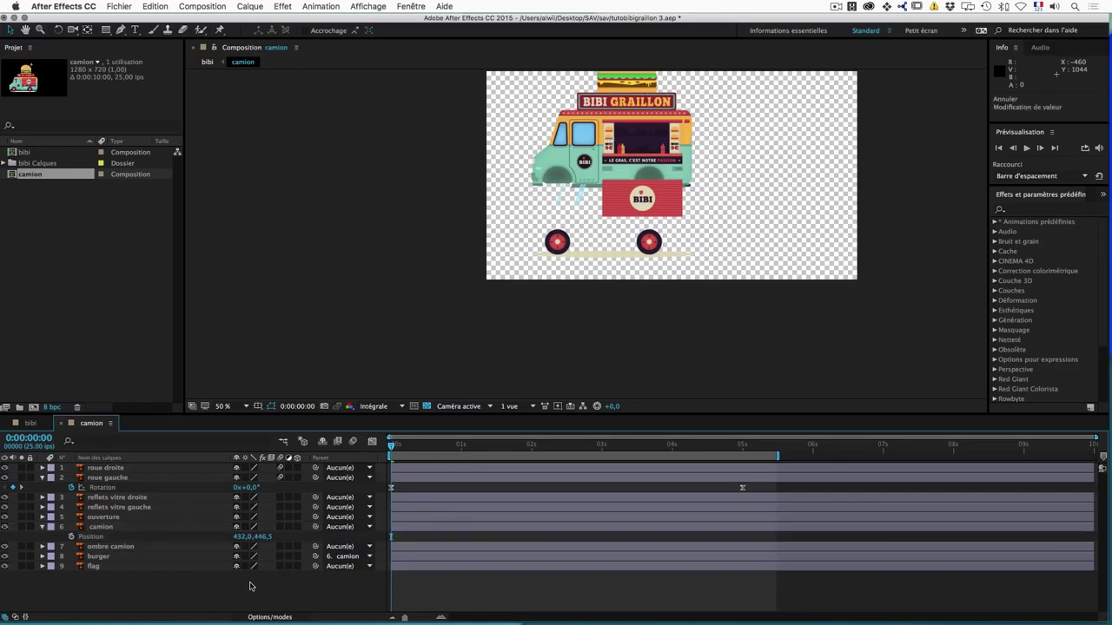
key(ctrl+z)
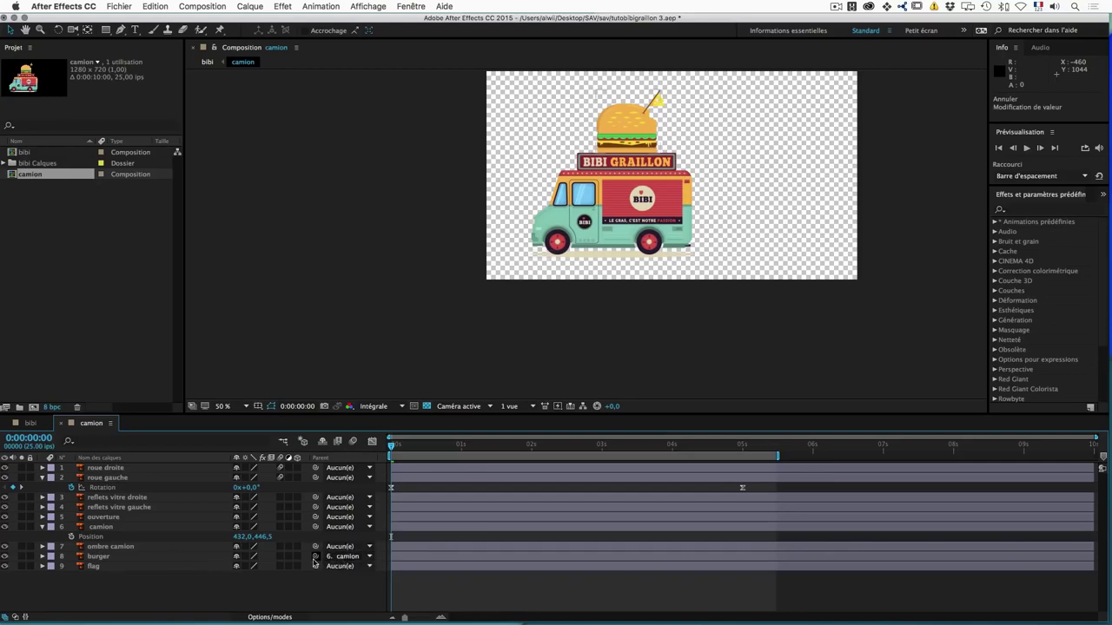
Step: Parent ouverture, both window reflections and ombre camion to camion, testing with an undone move
click(108, 517)
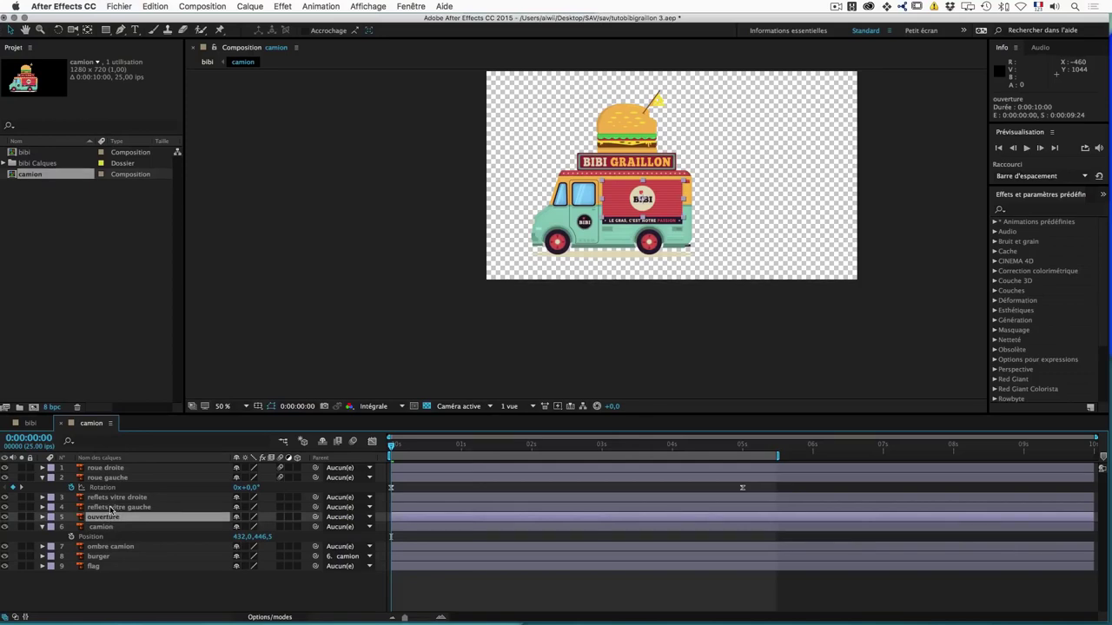
shift+click(111, 508)
shift+click(114, 497)
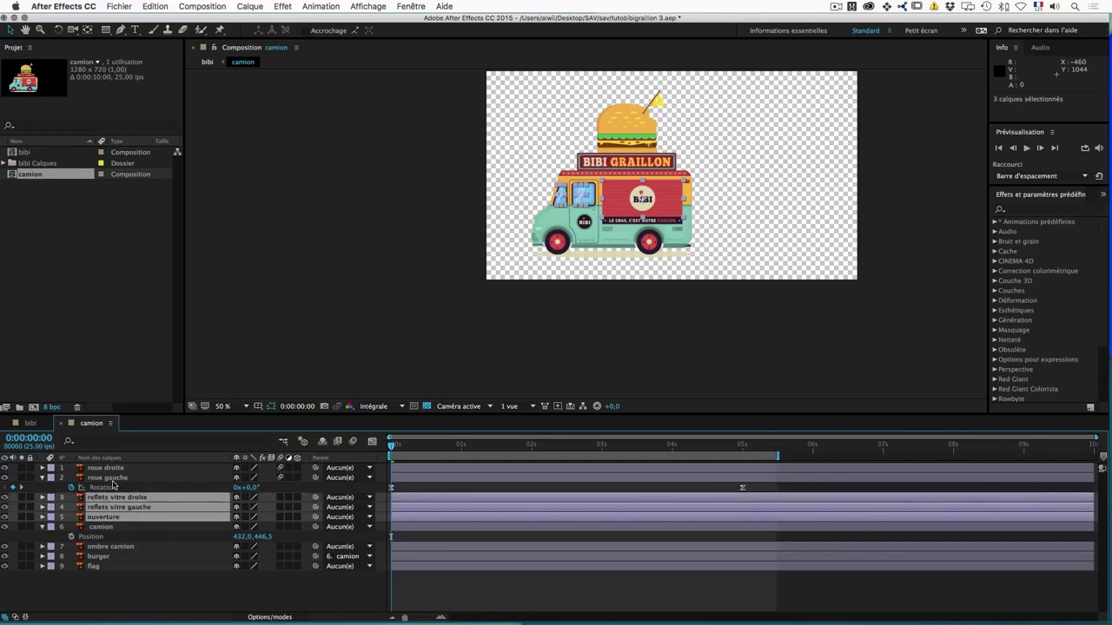
super+click(111, 547)
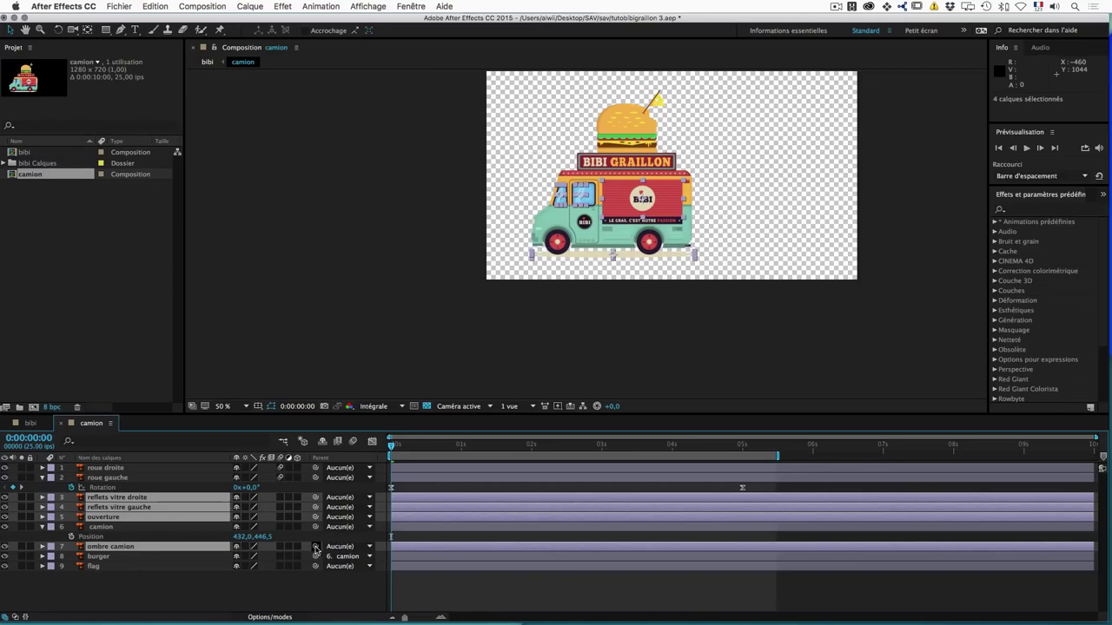
drag(316, 548, 106, 528)
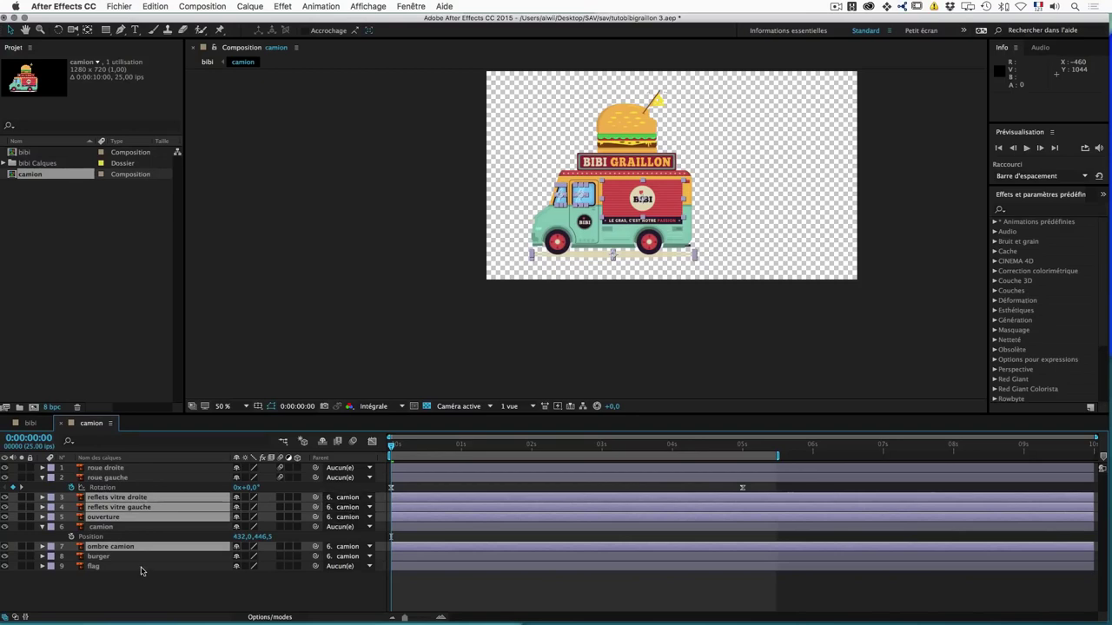
drag(251, 537, 227, 538)
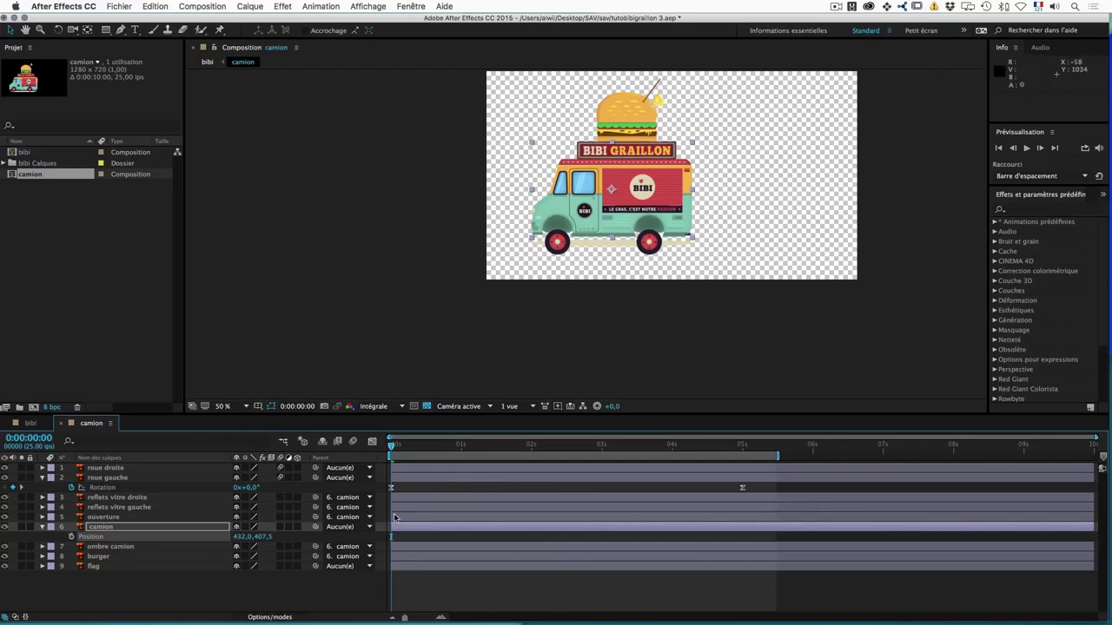
key(super+z)
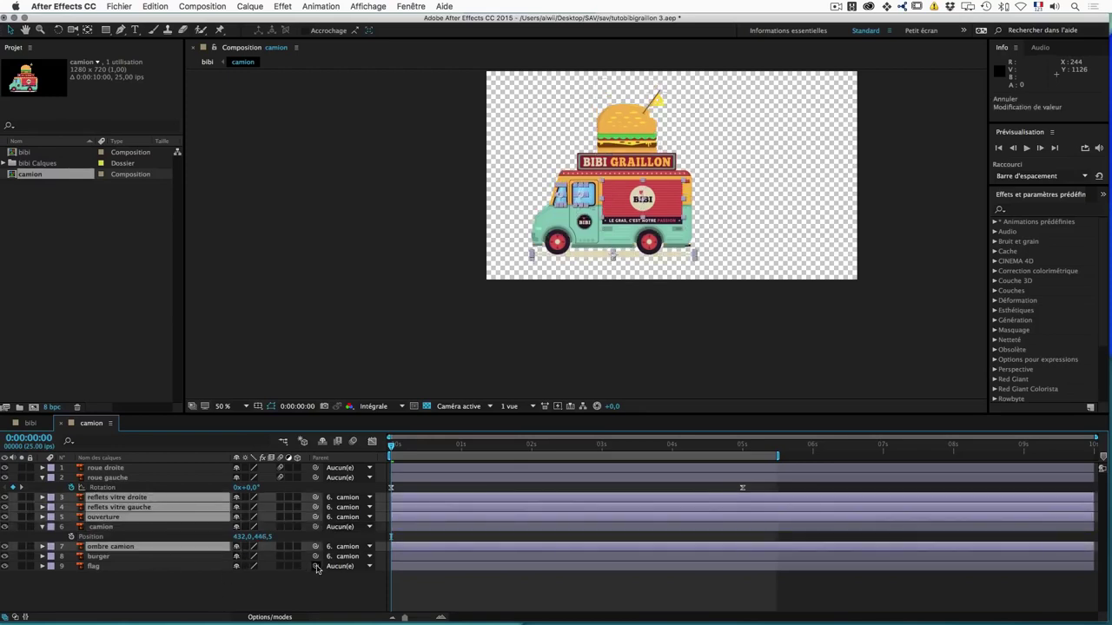
Step: Parent the flag to burger and set camion's first Position keyframe at 0 s
mouse_move(315, 566)
mouse_down()
mouse_move(198, 573)
mouse_move(105, 560)
mouse_up()
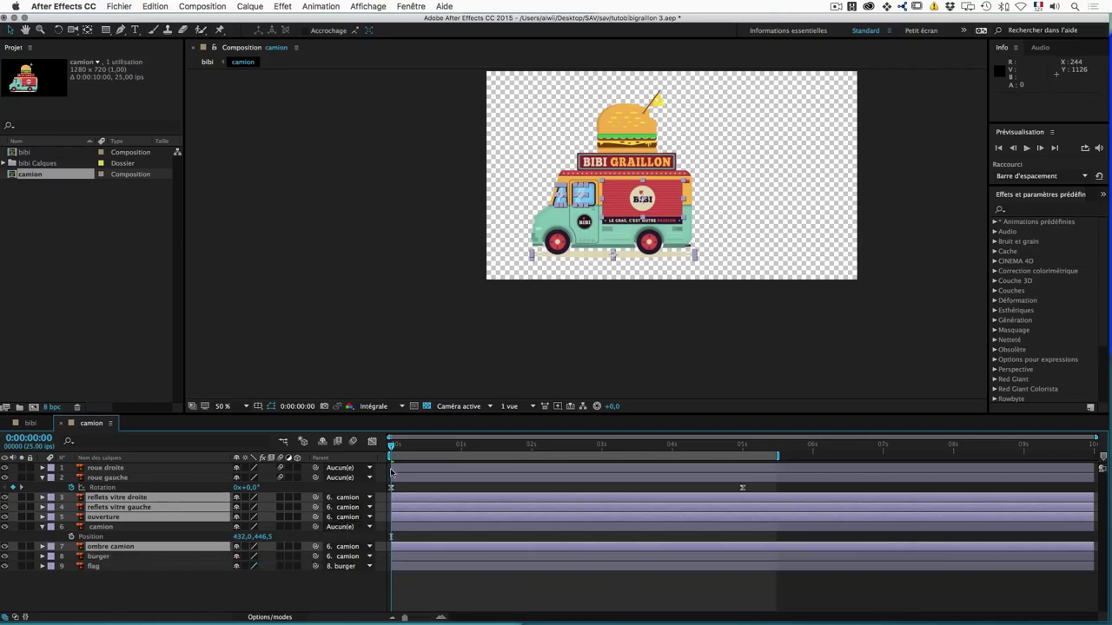
click(216, 603)
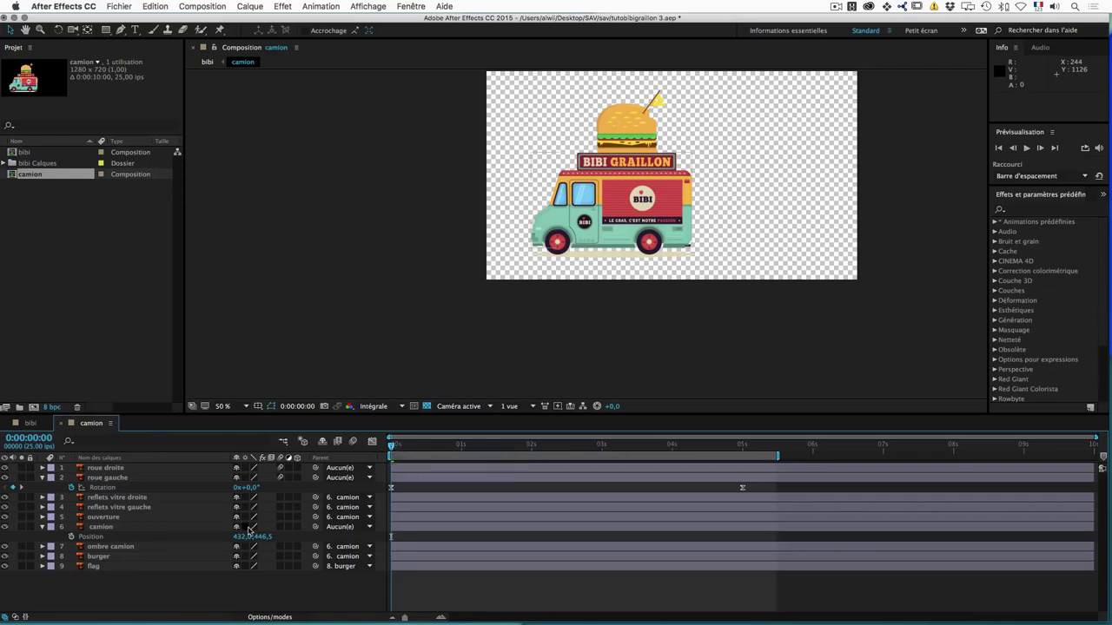
click(72, 537)
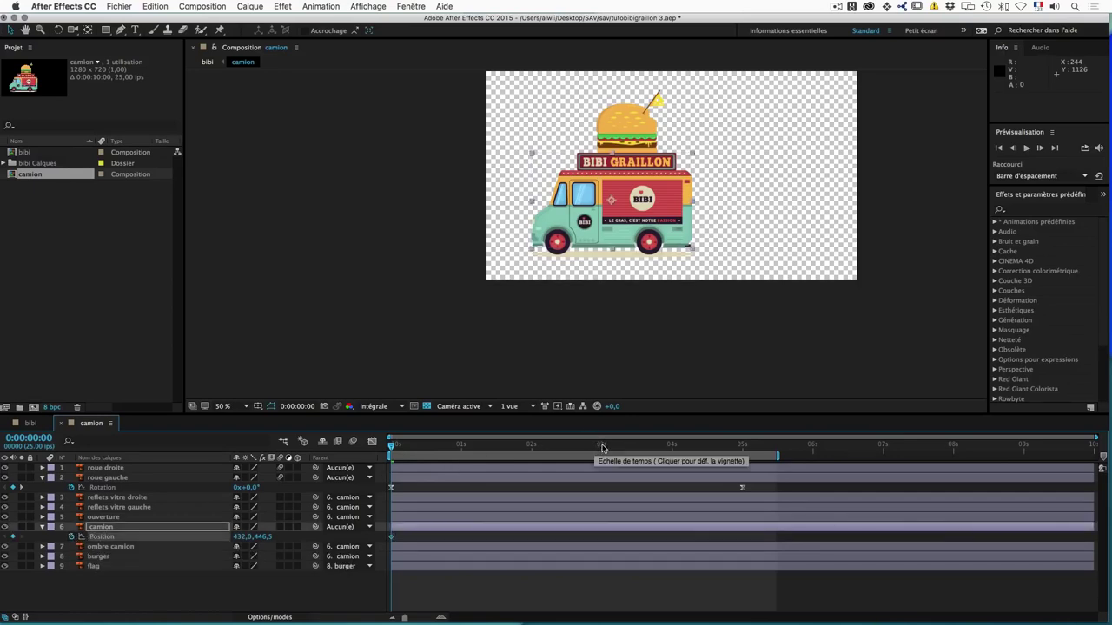
Step: At 3 seconds, set camion's Position Y to 448 for a second keyframe, then return to 0
click(602, 446)
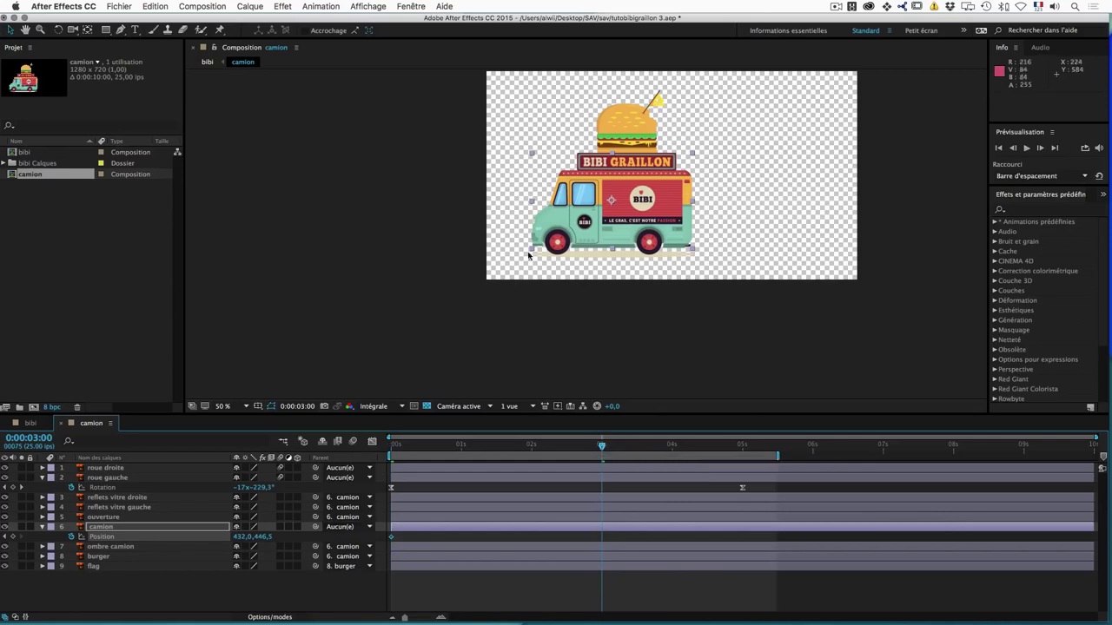
key(period)
key(period)
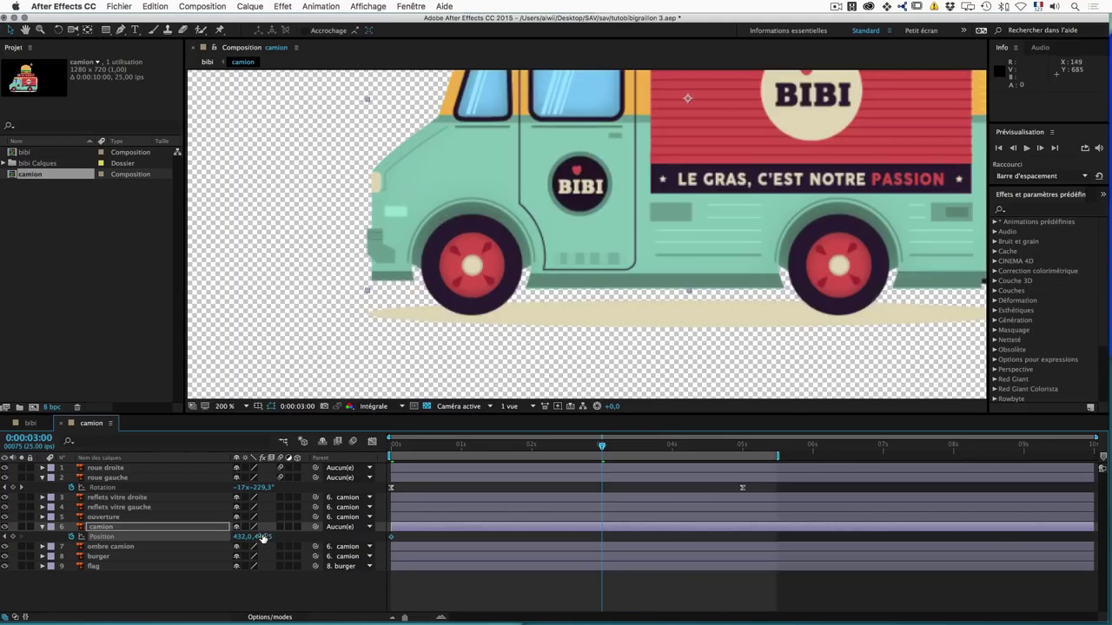
mouse_move(255, 543)
click(273, 537)
text(48)
key(Return)
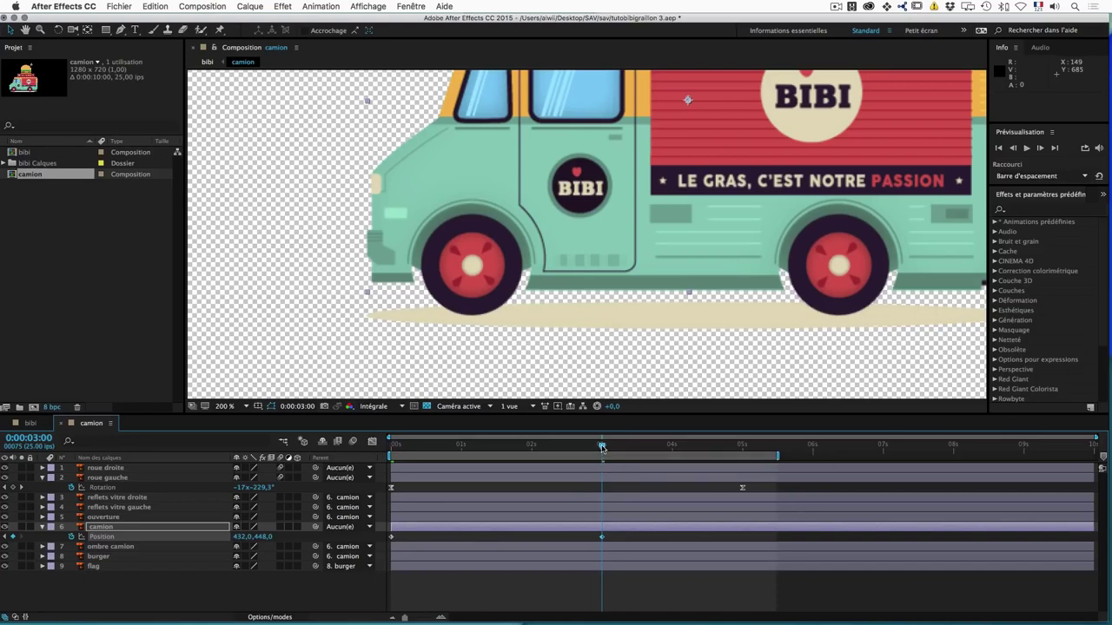
mouse_move(601, 448)
mouse_down()
mouse_move(363, 448)
mouse_move(601, 458)
mouse_up()
click(412, 7)
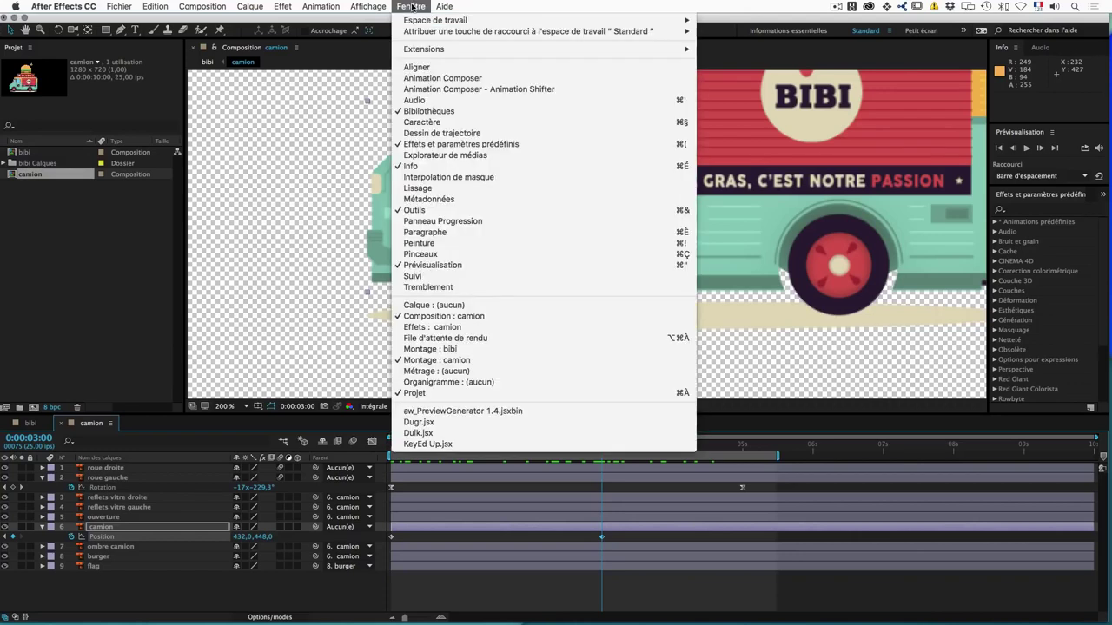
Step: Apply a Wiggler of frequency 8, magnitude 5 between camion's two Position keyframes
click(429, 291)
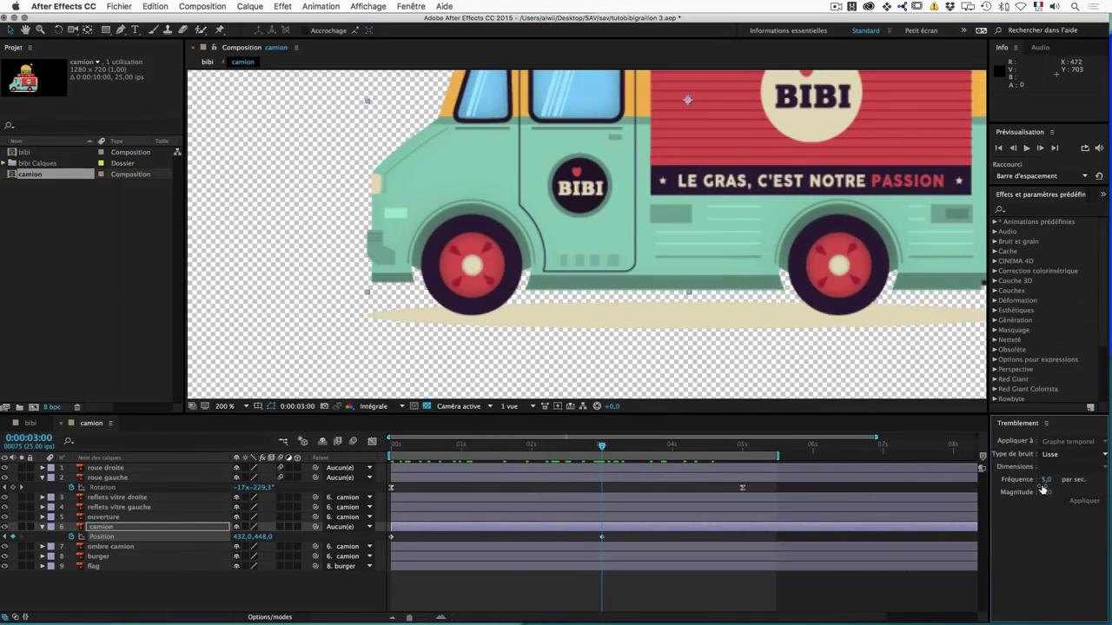
click(1048, 483)
drag(620, 538, 448, 543)
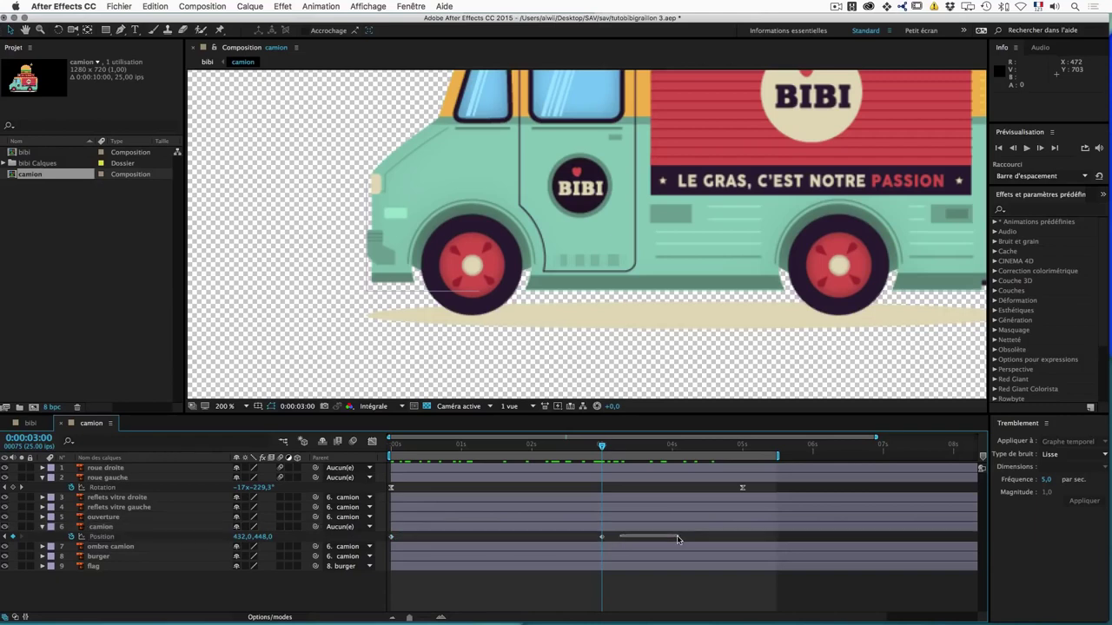
mouse_move(387, 540)
mouse_down()
mouse_move(629, 538)
mouse_move(390, 544)
mouse_up()
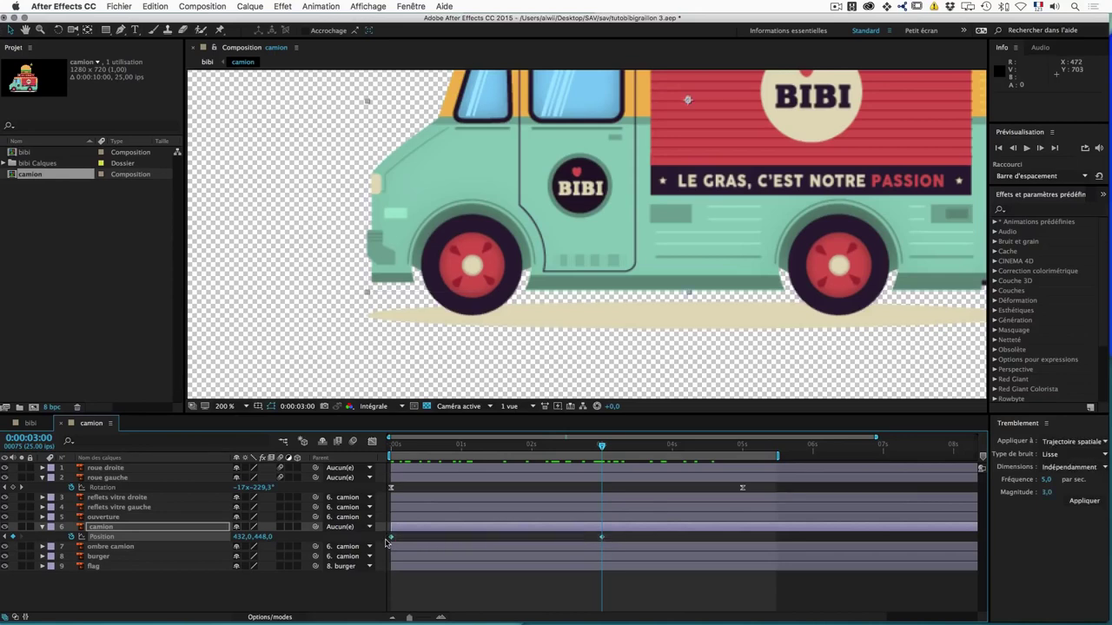
click(1048, 480)
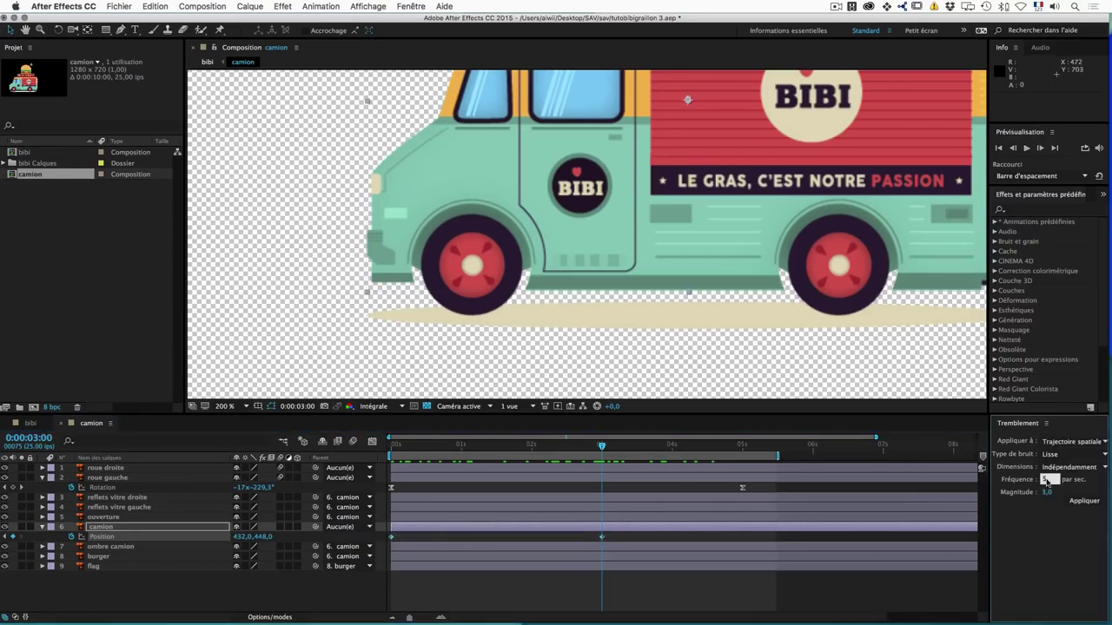
text(8)
key(Tab)
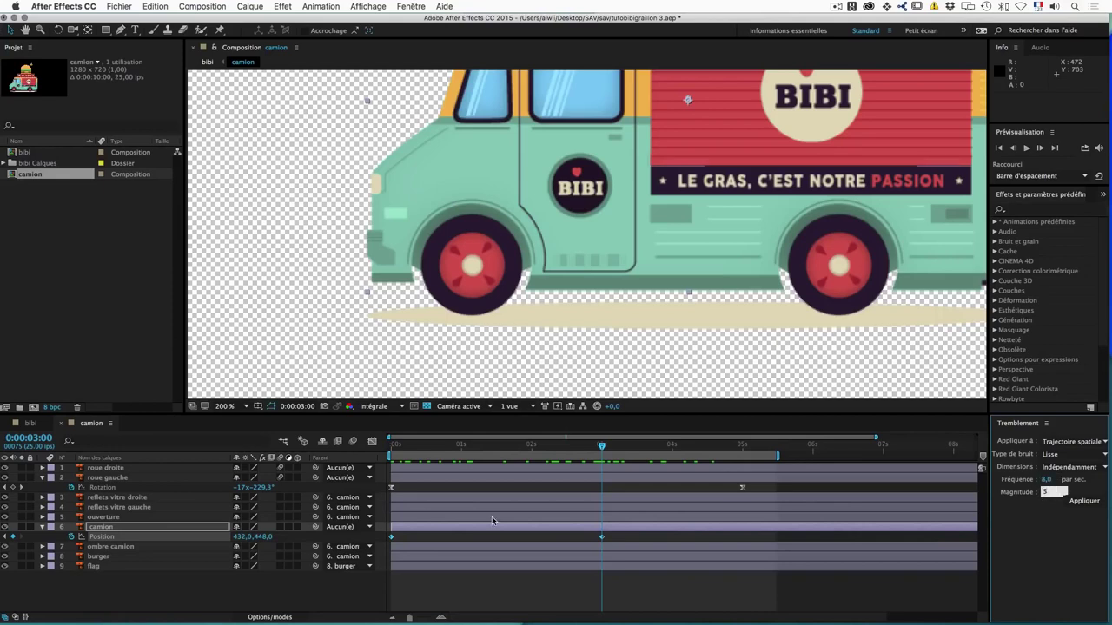
click(1083, 501)
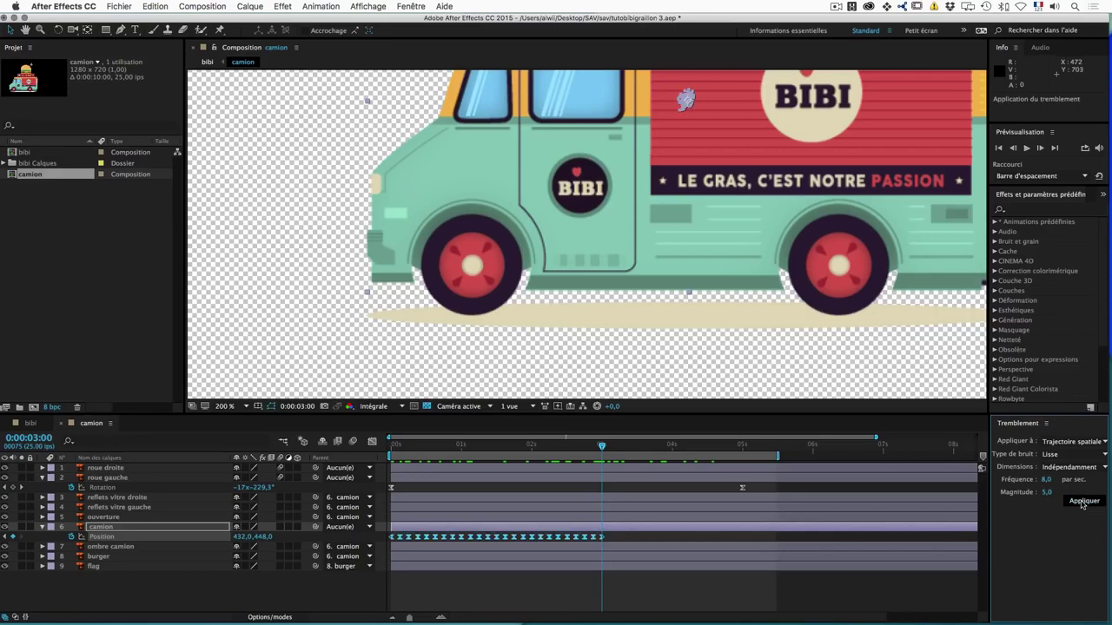
Step: Preview the wiggling truck, then delete its last Position keyframe at 3 seconds
click(399, 446)
drag(401, 448, 397, 447)
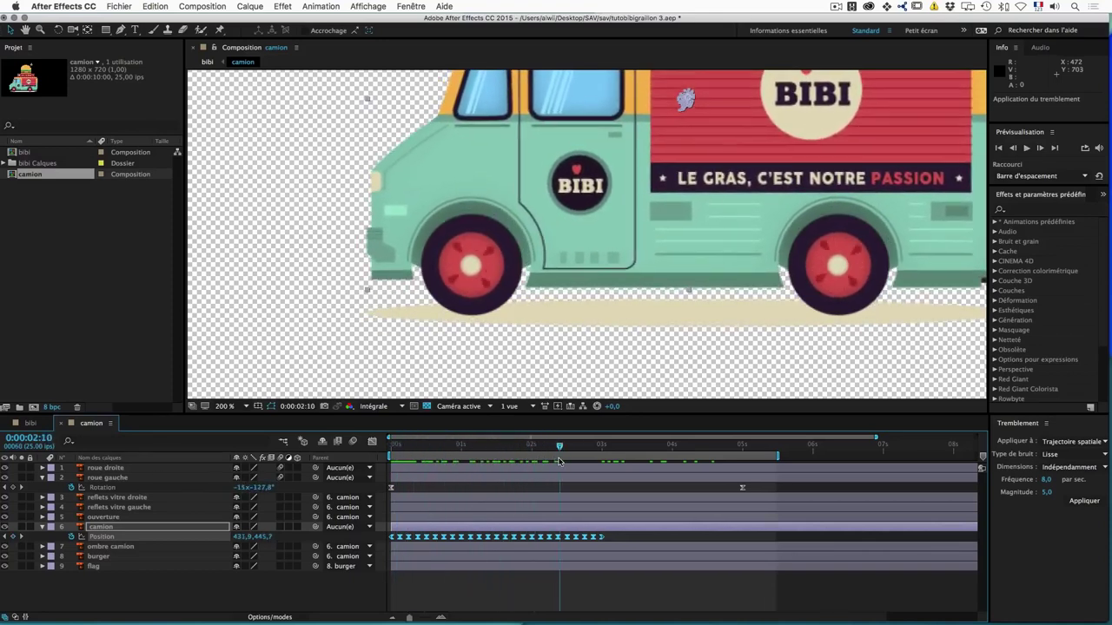
key(space)
drag(391, 446, 603, 464)
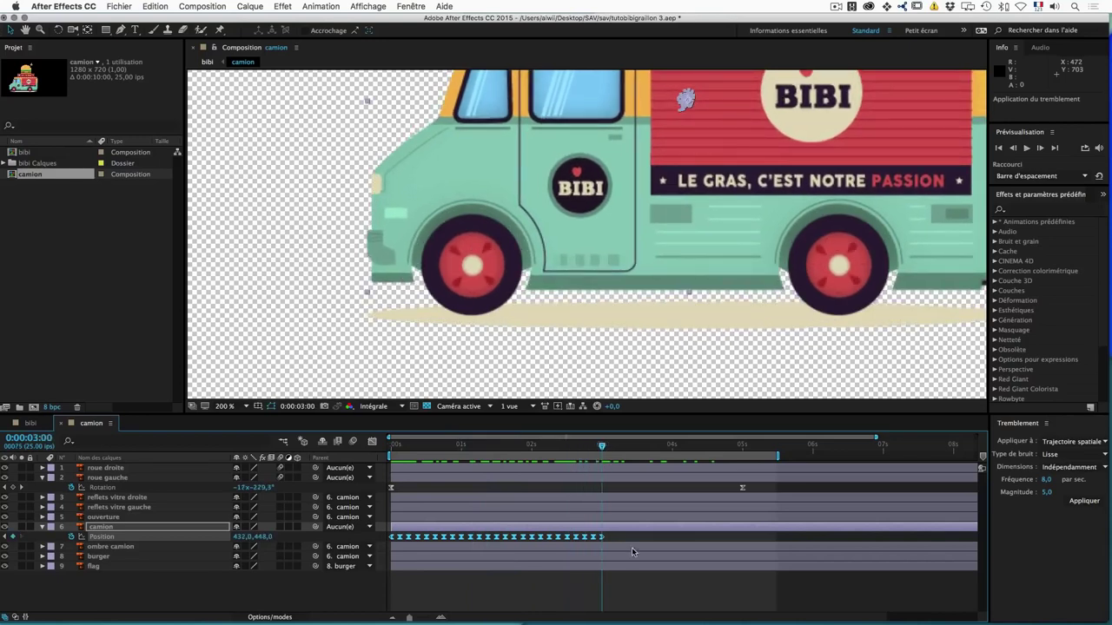
click(605, 537)
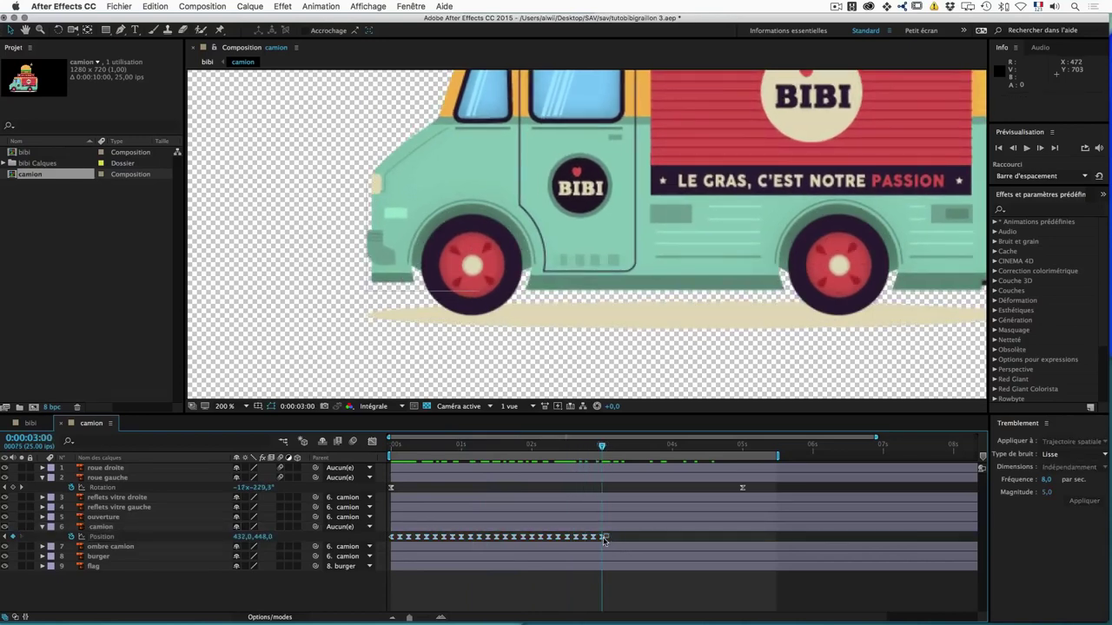
click(605, 538)
key(Delete)
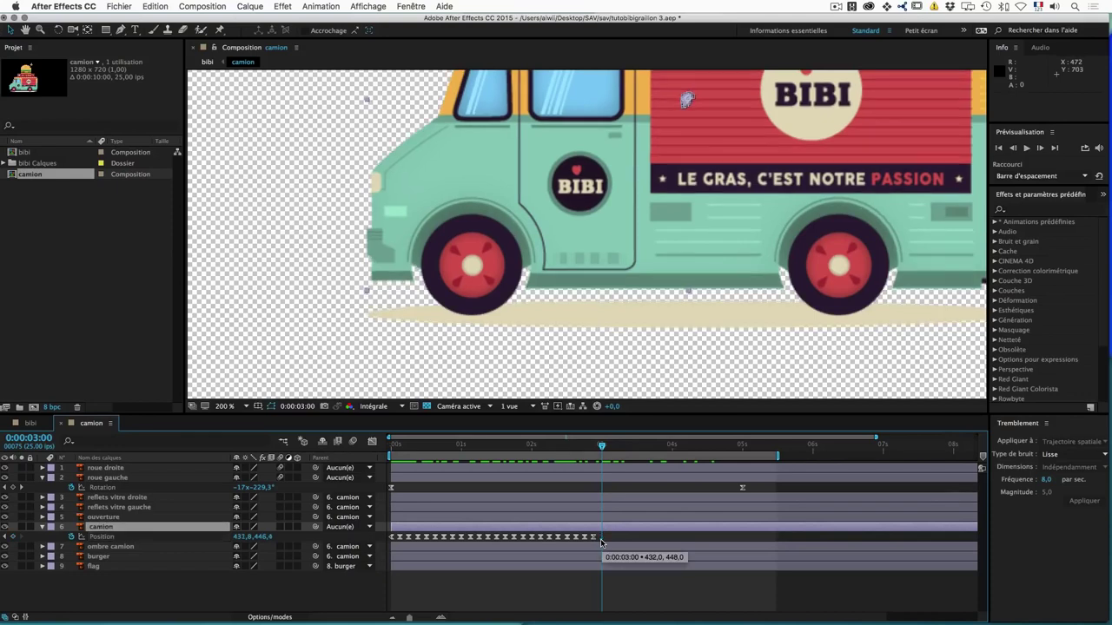
Step: At 5 seconds, set camion's Position Y to 448 to add a keyframe
drag(601, 448, 742, 448)
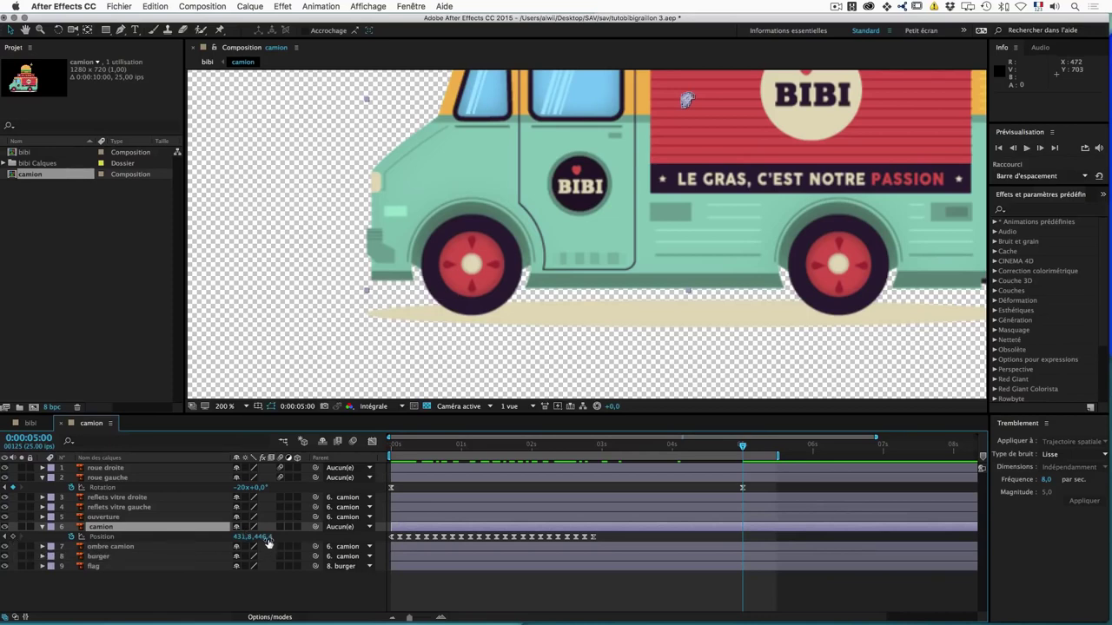
click(594, 446)
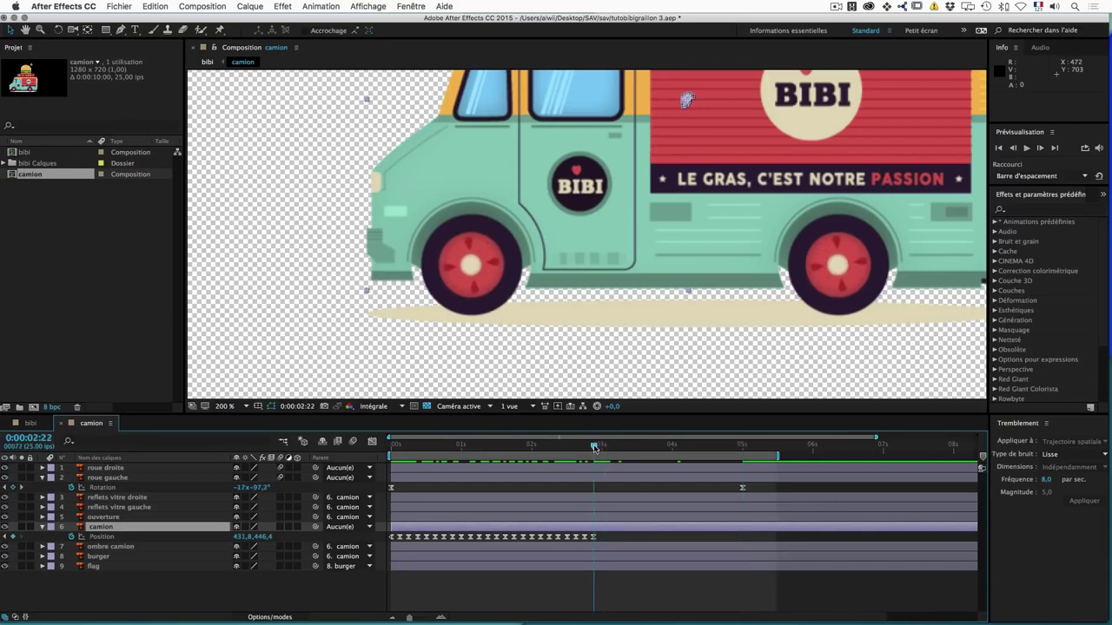
drag(595, 448, 743, 449)
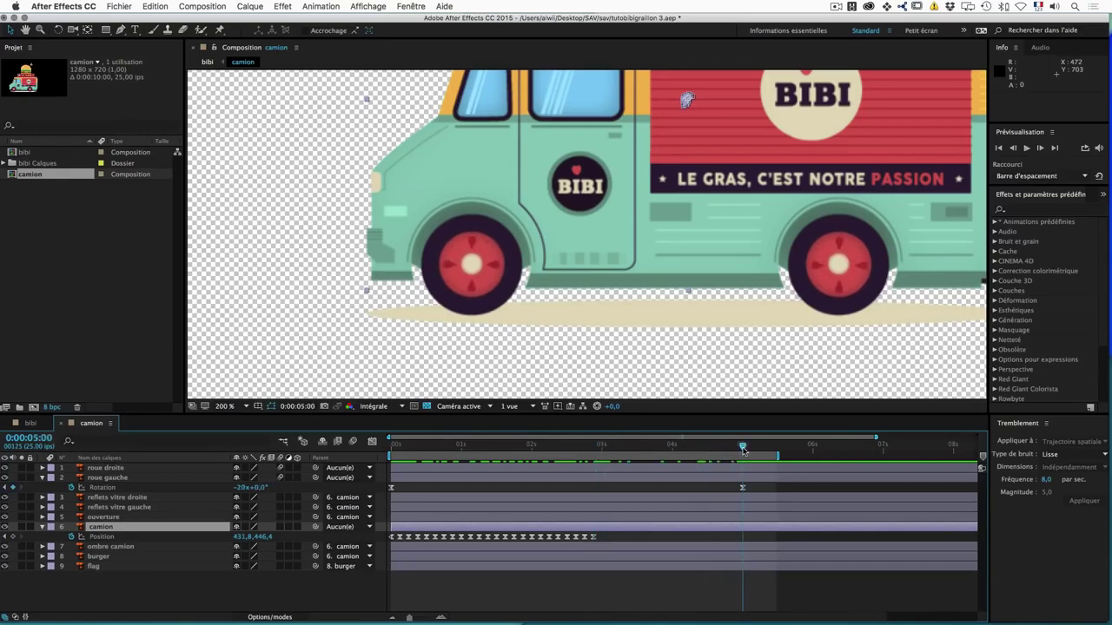
click(265, 537)
text(448)
key(Return)
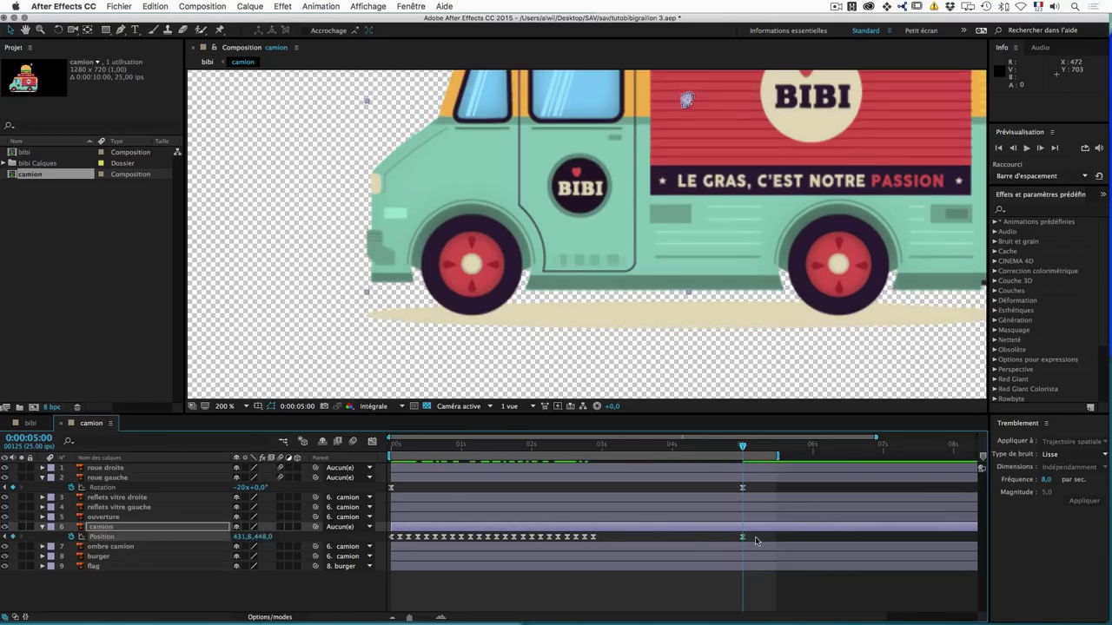
Step: Select the last two Position keyframes and enter Wiggler frequency 5, magnitude 3
drag(748, 539, 597, 540)
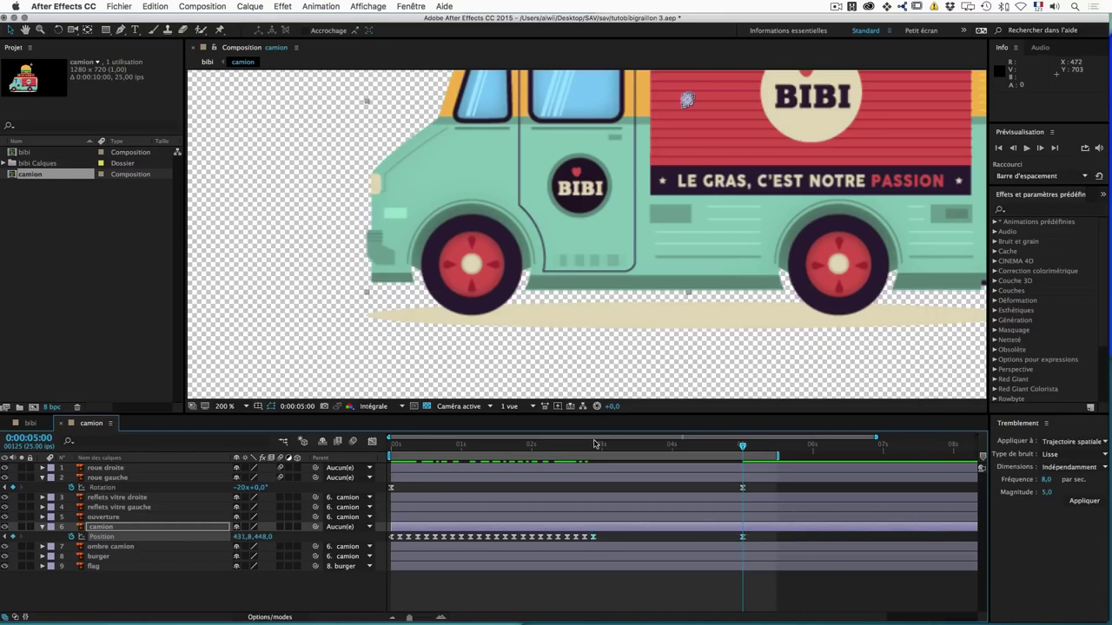
click(1048, 479)
text(5)
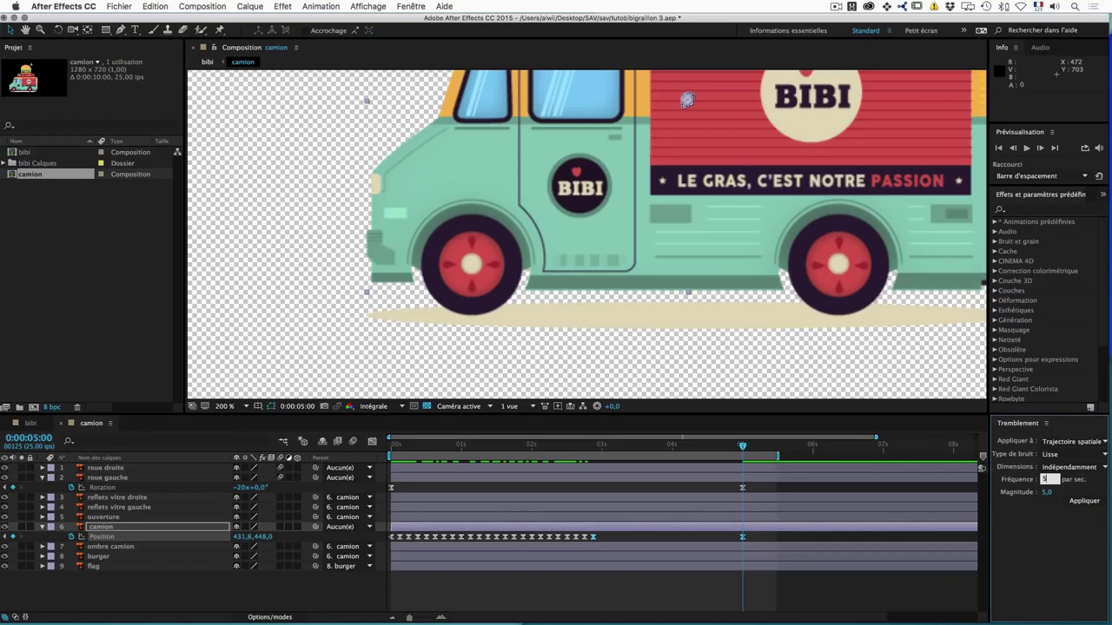
key(Tab)
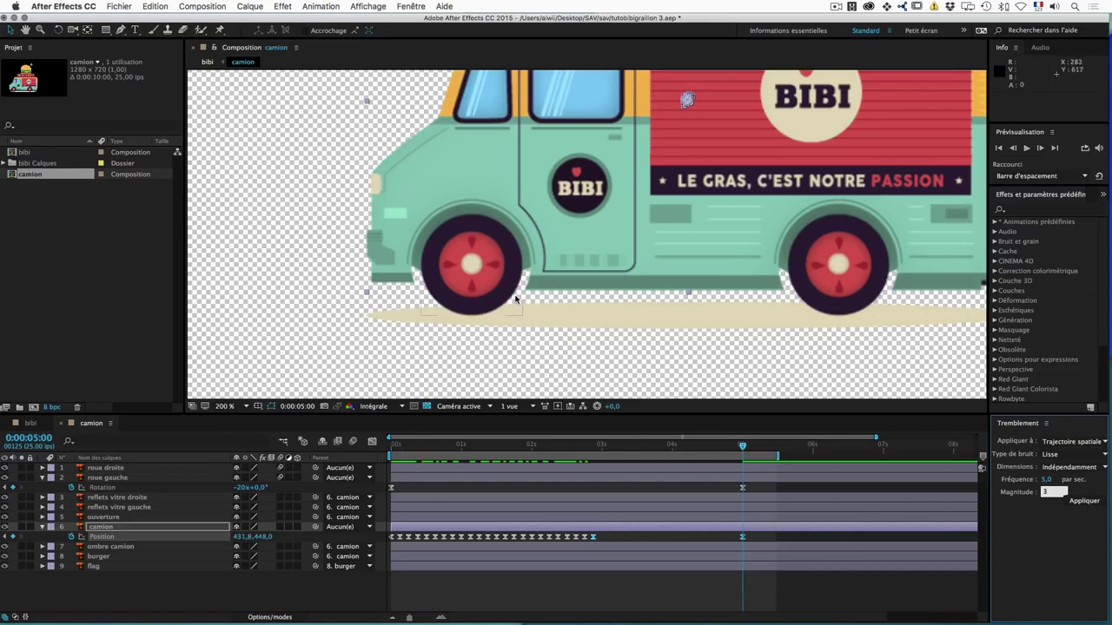
scroll(516, 298, down, 4)
Step: Apply the frequency 5, magnitude 3 wiggle between 3 and 5 seconds and preview it
click(393, 447)
key(space)
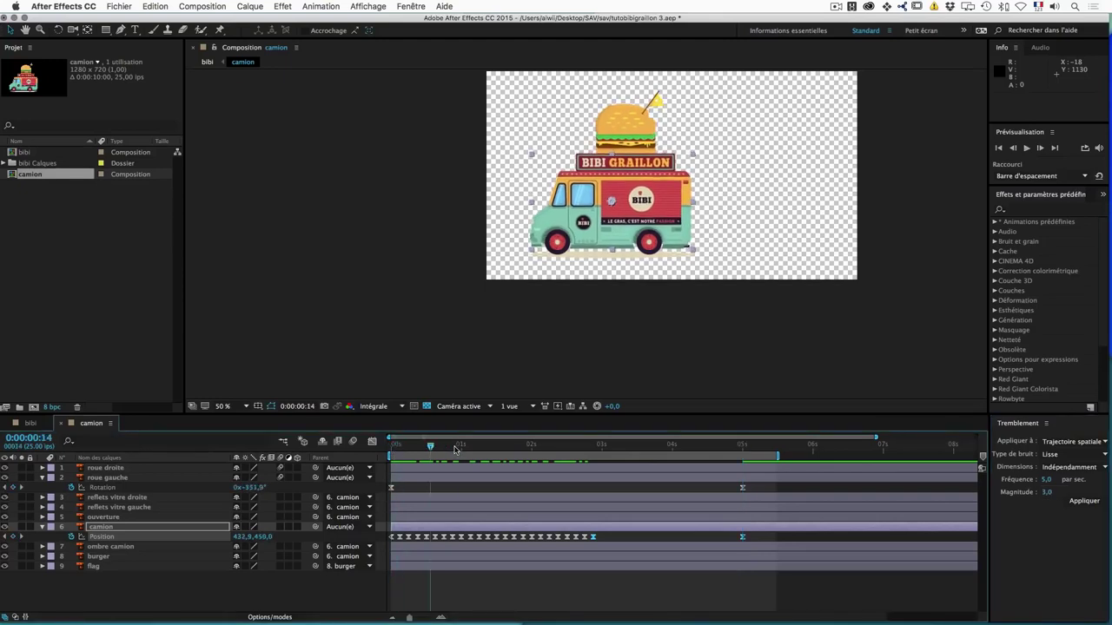
click(596, 447)
mouse_move(596, 448)
mouse_down()
mouse_move(503, 447)
mouse_move(587, 455)
mouse_up()
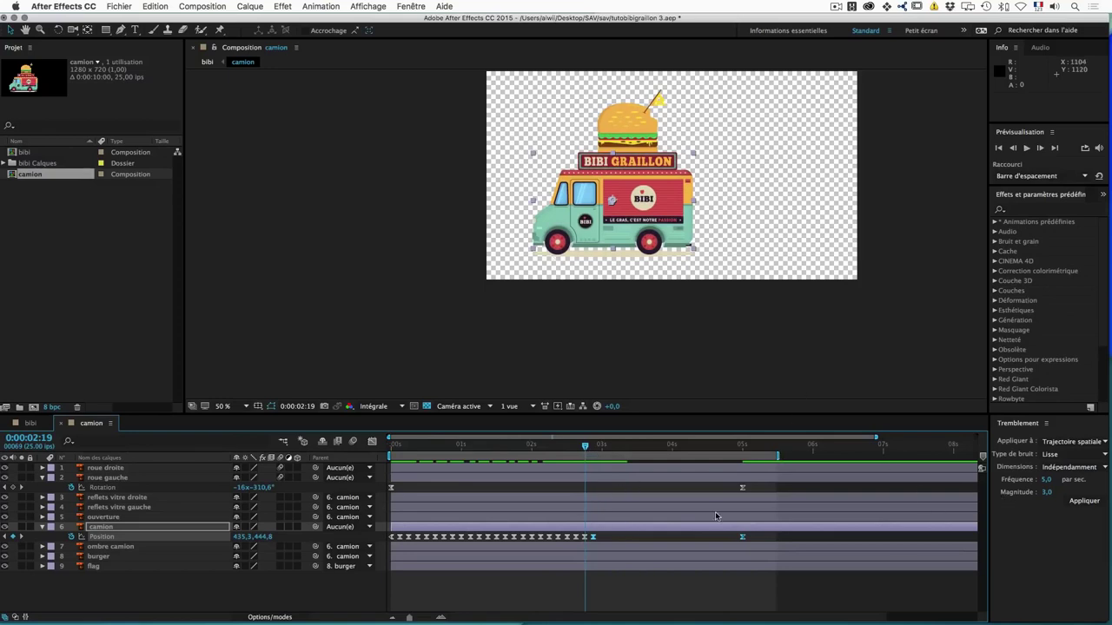
click(1082, 502)
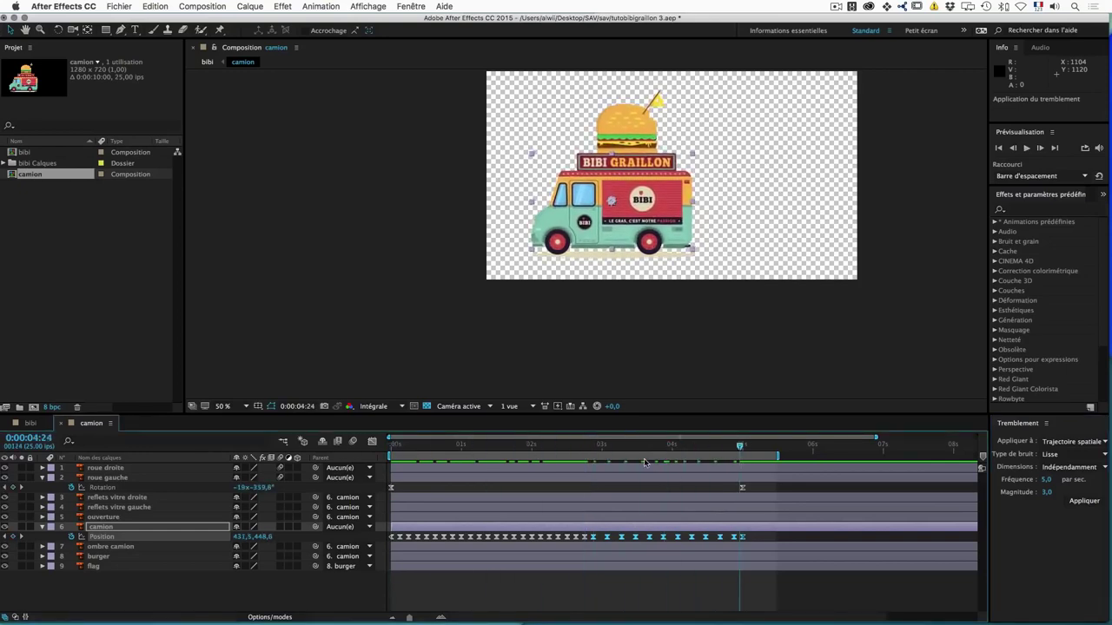
key(space)
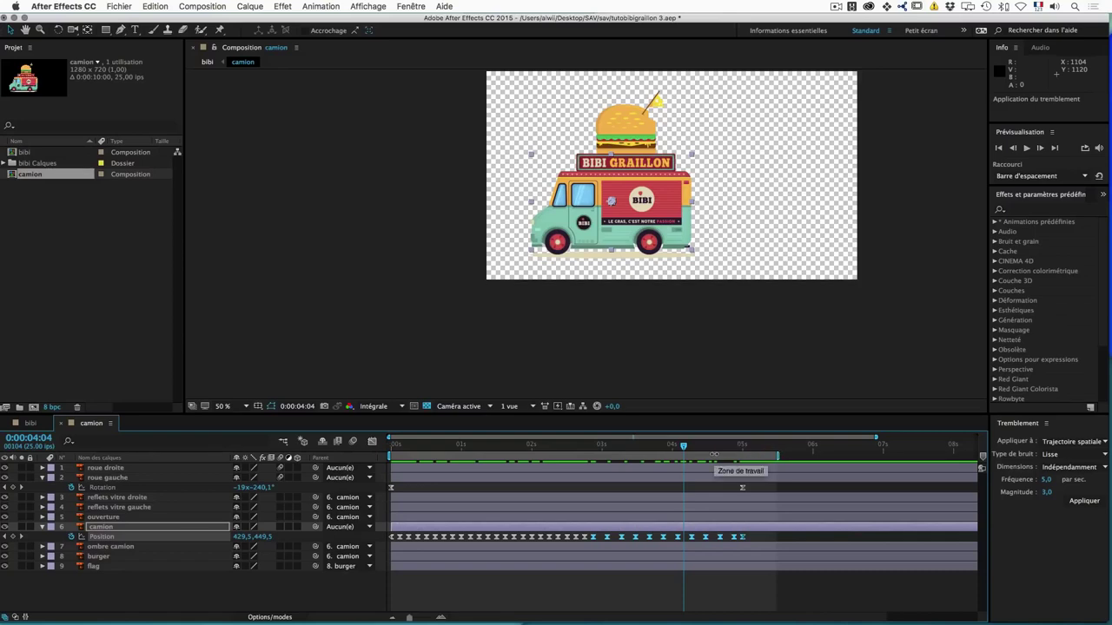
key(space)
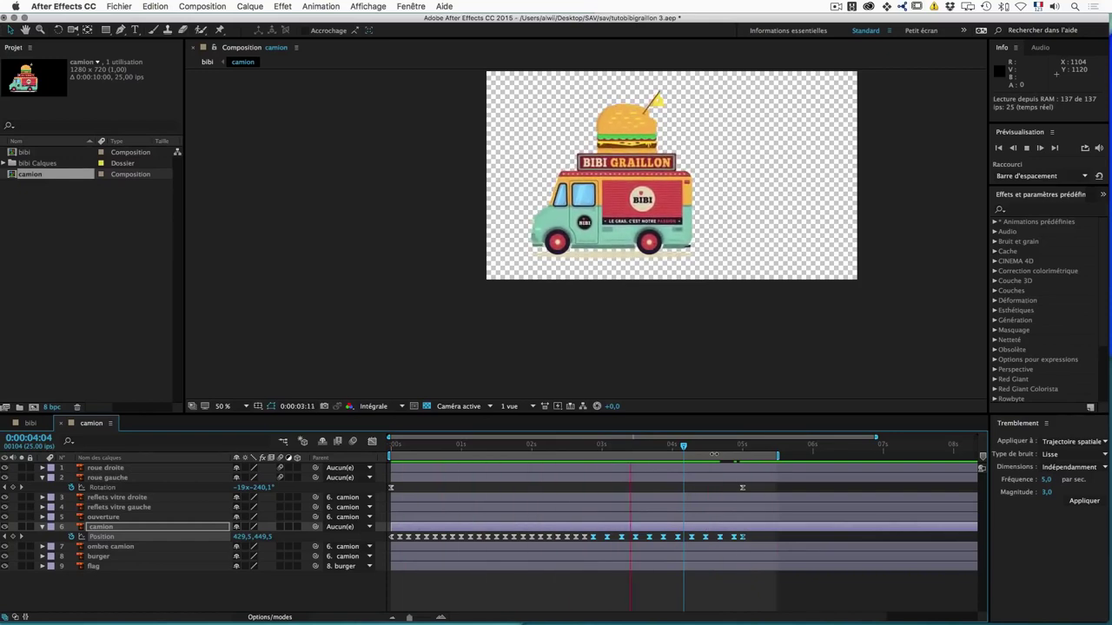
key(space)
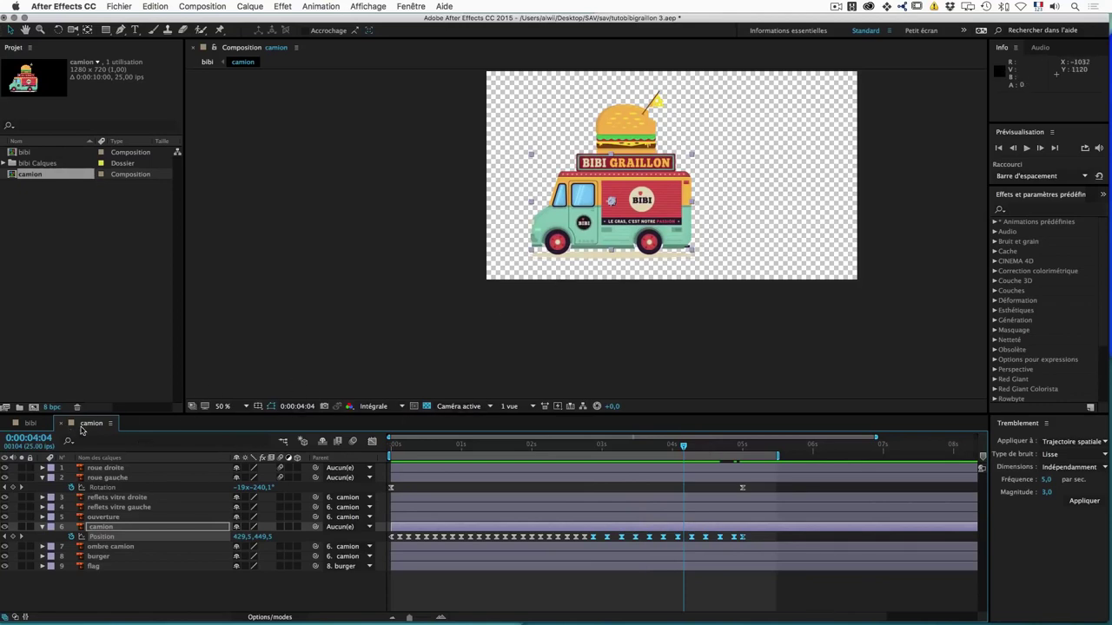
Step: Check the full bibi composition, then return to camion and scrub to about 2:20
click(29, 423)
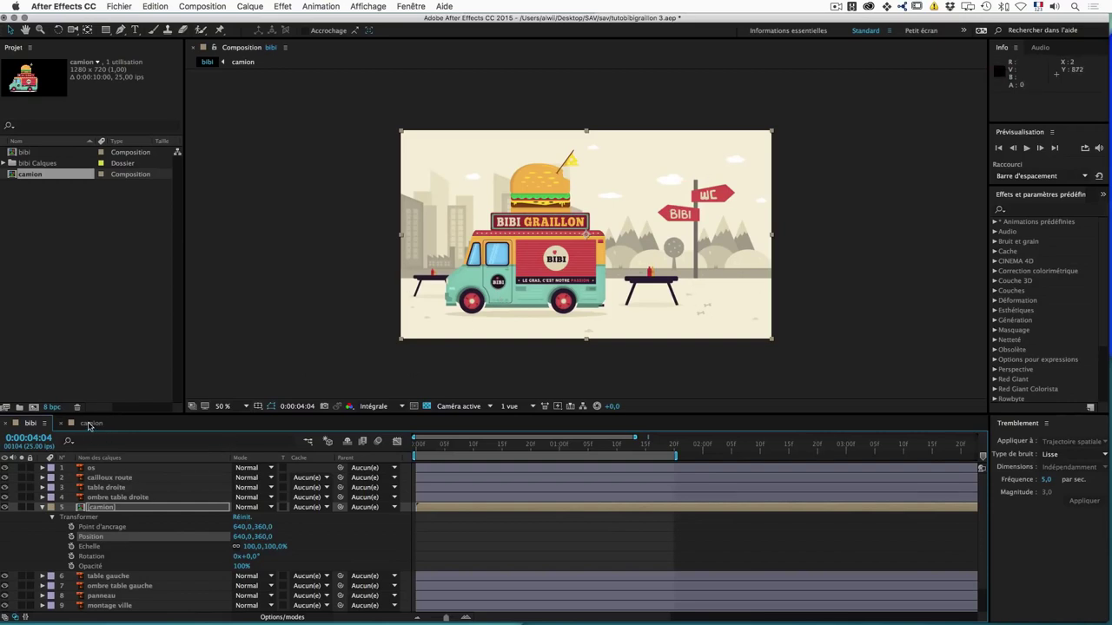
click(91, 424)
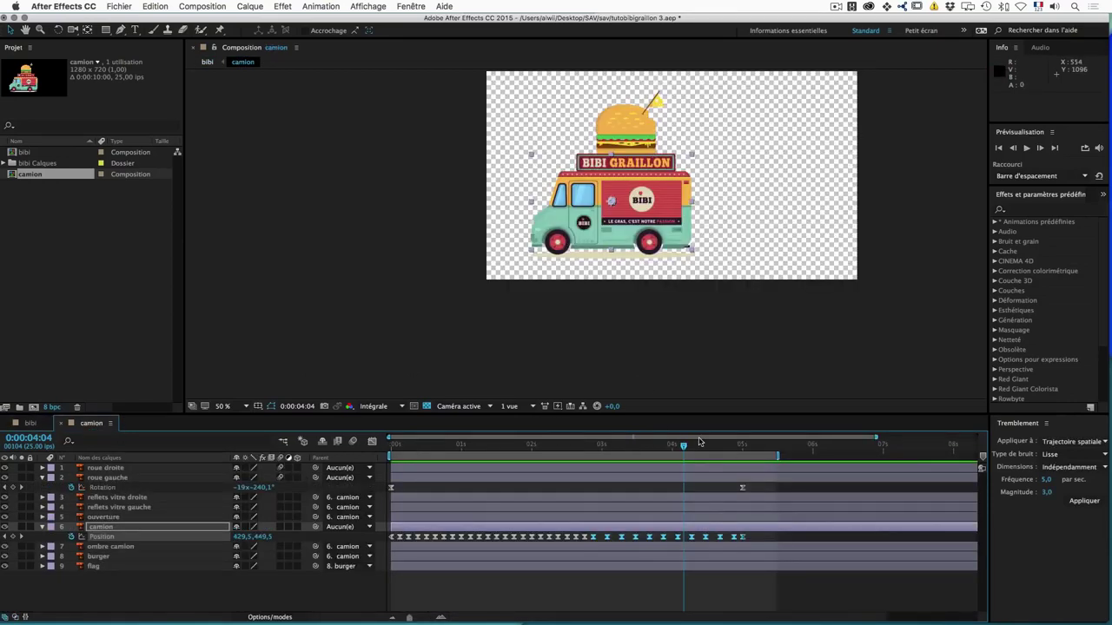
mouse_move(684, 449)
mouse_down()
mouse_move(588, 467)
mouse_move(367, 461)
mouse_up()
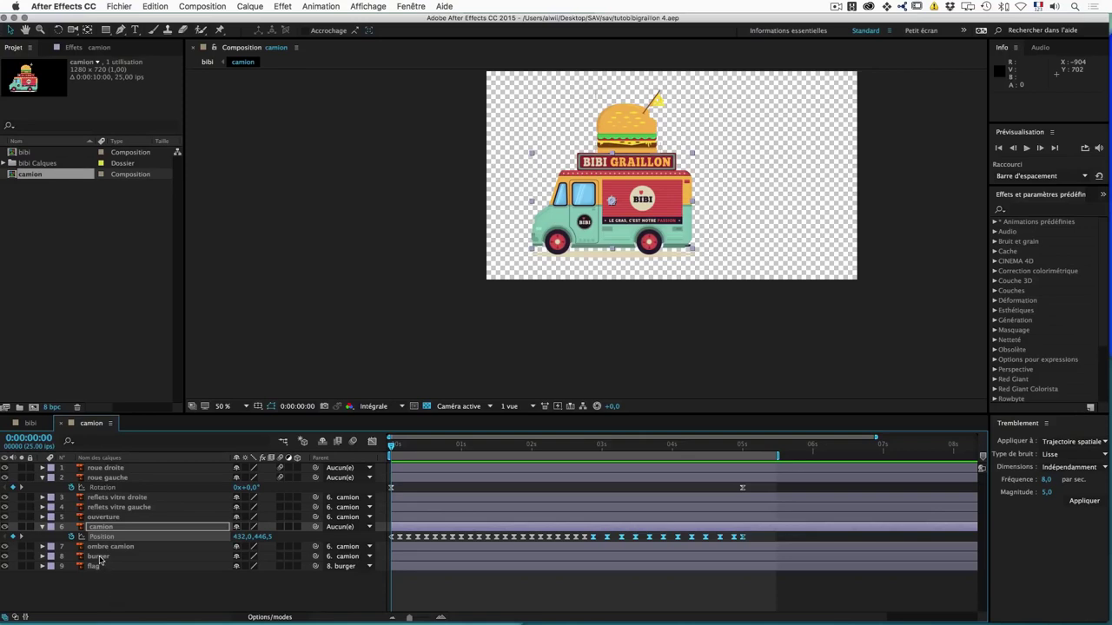
Step: Move the burger's anchor point down to its base and test the pivot with Rotation
click(97, 557)
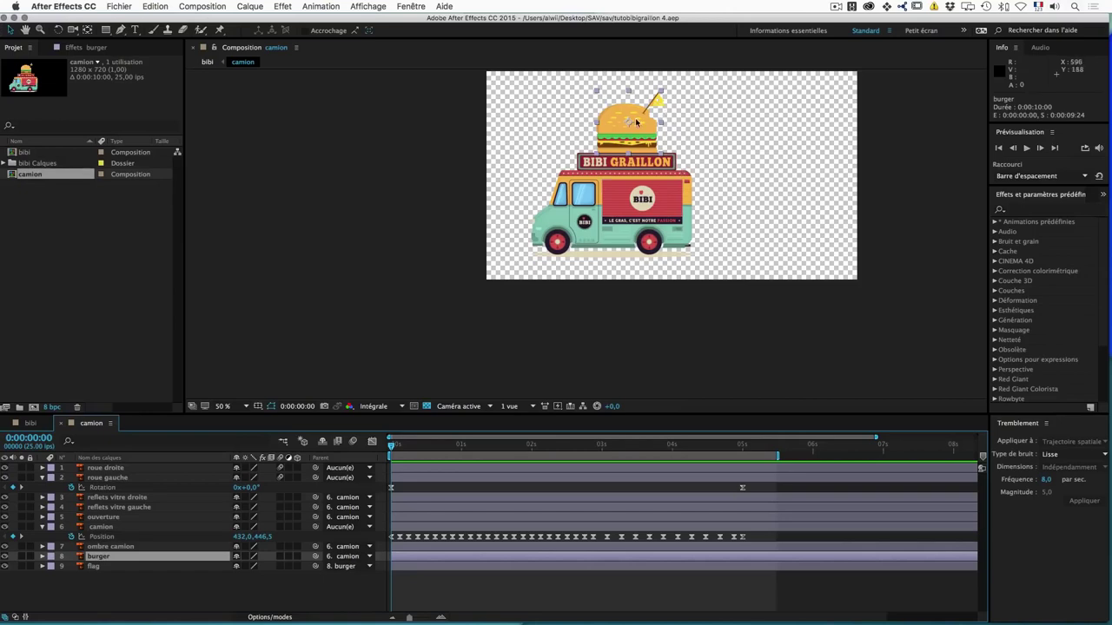
scroll(673, 126, up, 2)
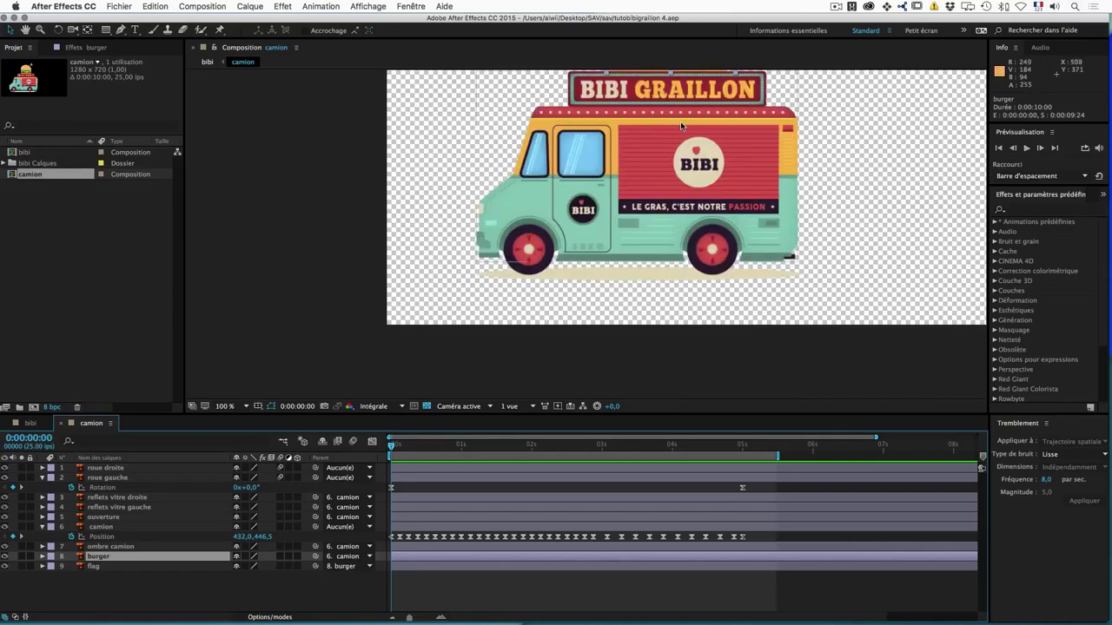
drag(681, 126, 678, 272)
key(v)
key(y)
drag(669, 172, 670, 243)
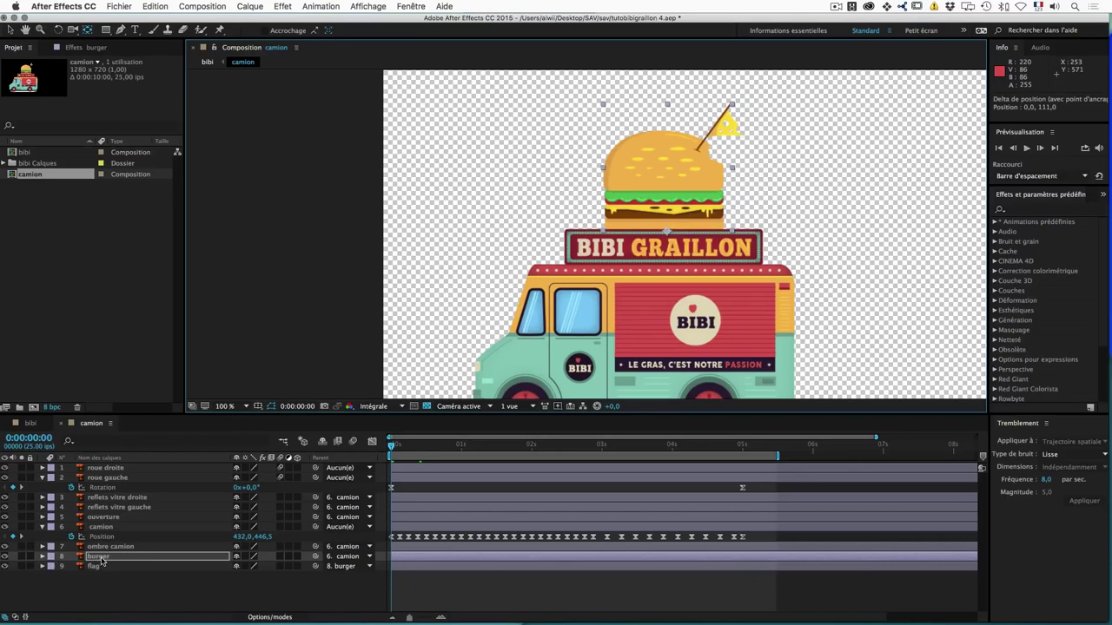
key(r)
drag(246, 566, 251, 568)
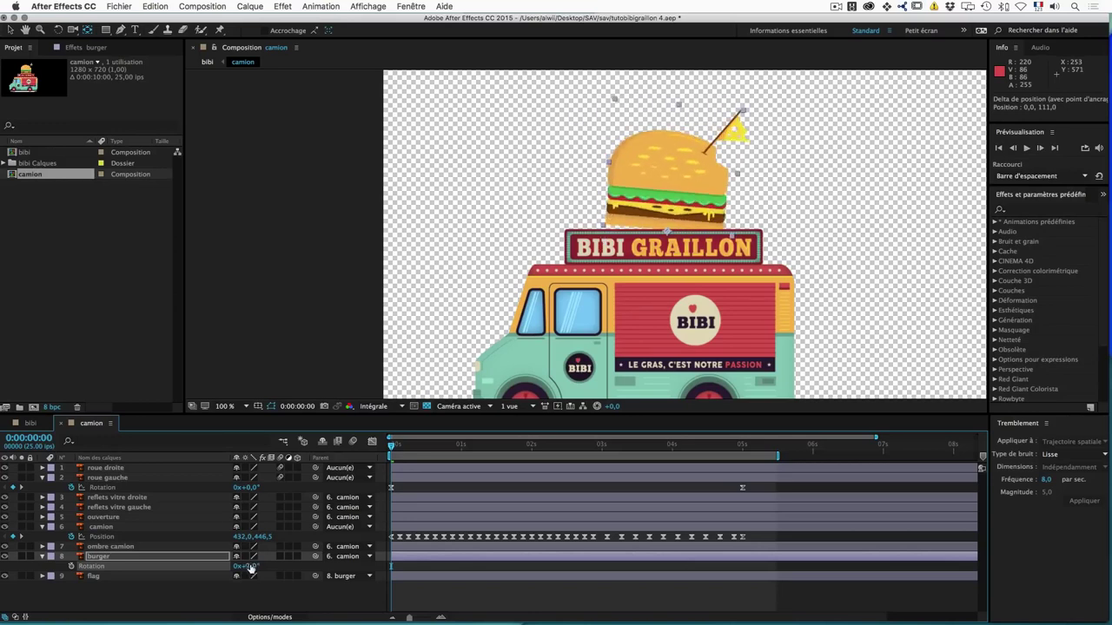
key(ctrl+z)
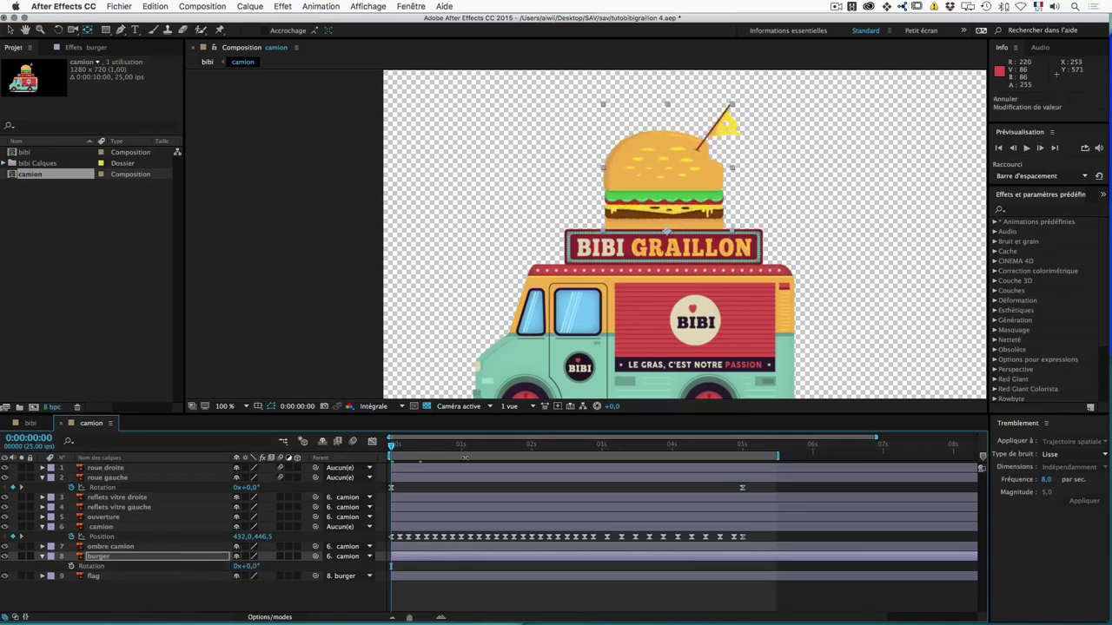
Step: Keyframe the burger's Rotation at 0 s, then 3° and -3° every ten frames
click(72, 566)
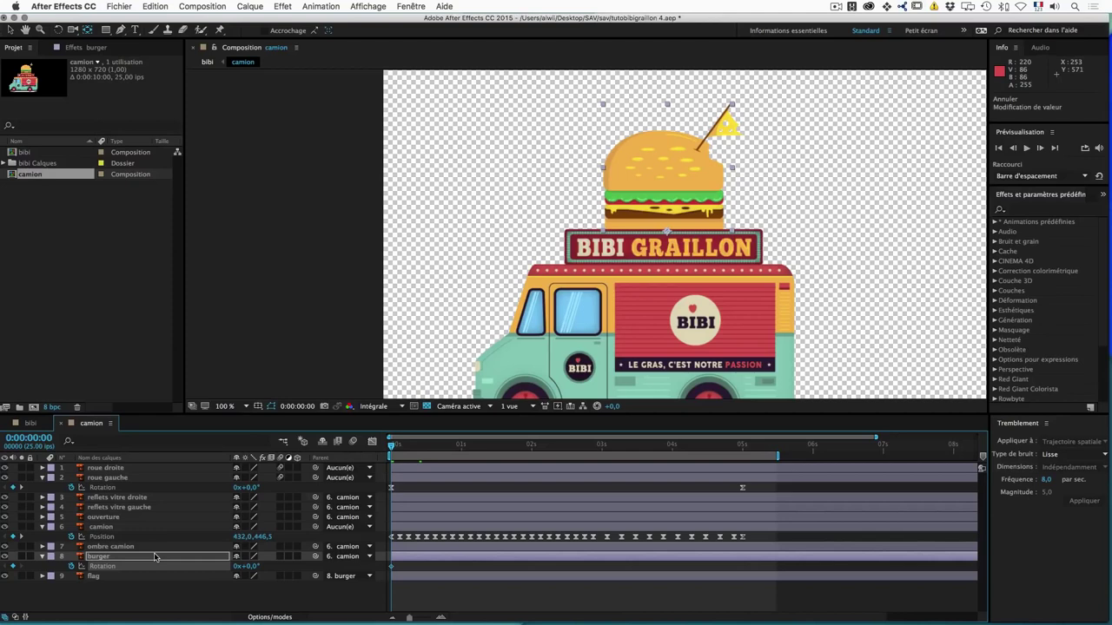
key(space)
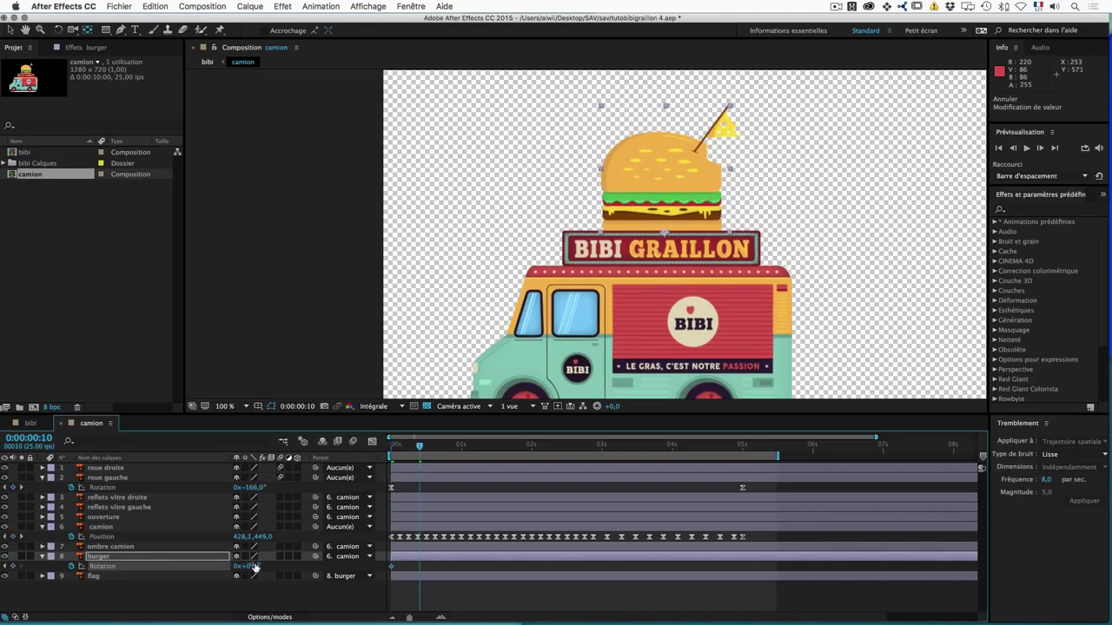
click(255, 566)
text(3)
key(Return)
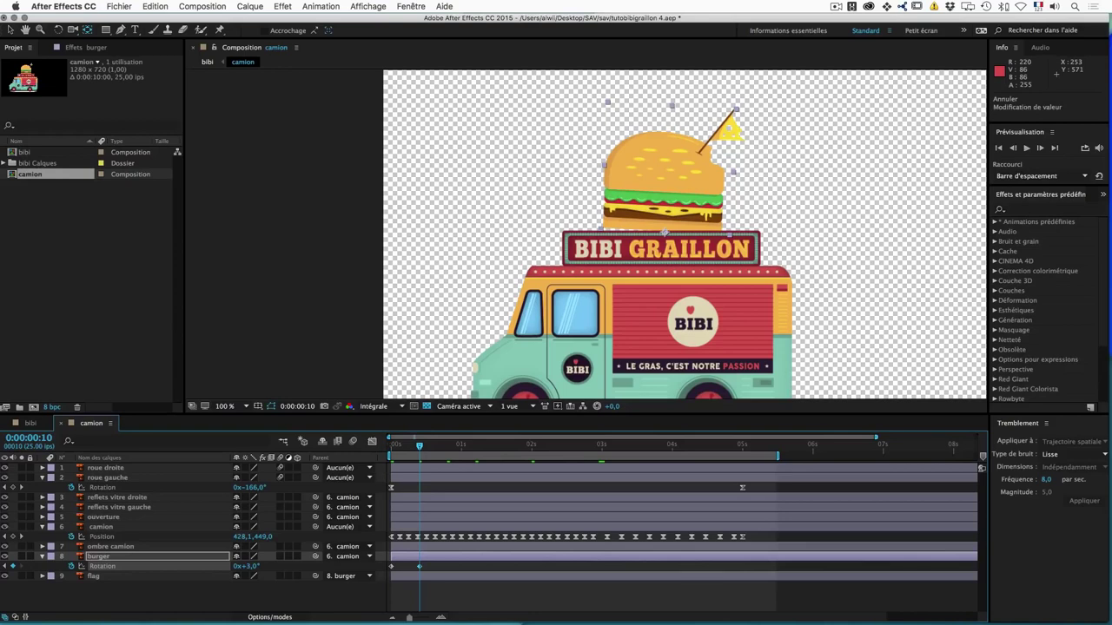
key(space)
click(248, 567)
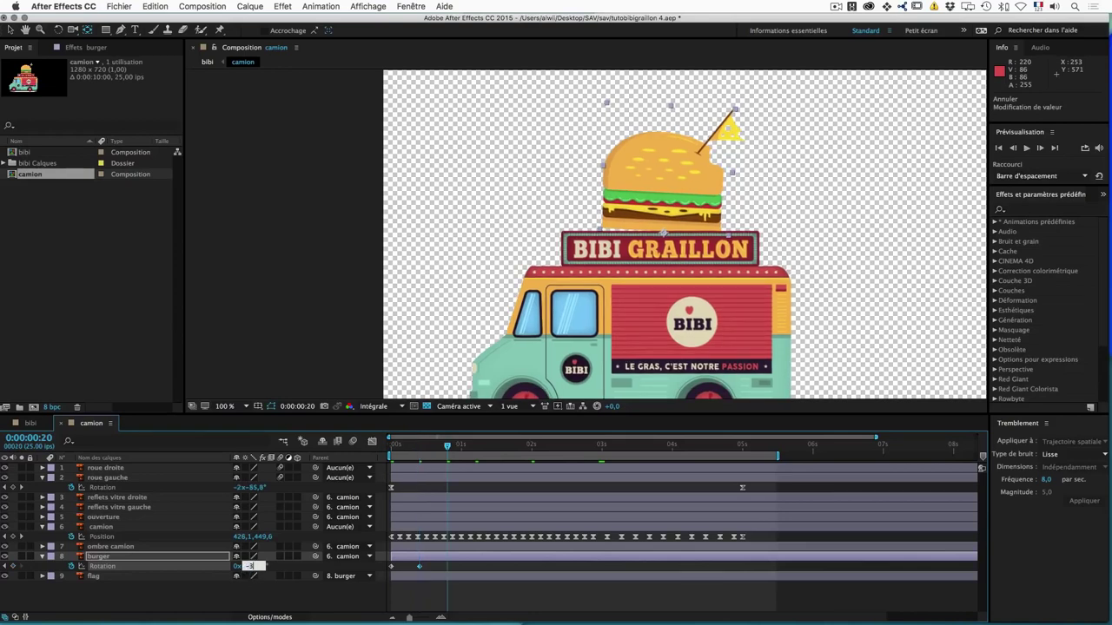
key(Return)
Step: Copy and paste the tilt keyframes repeatedly to extend the burger's sway to 2 seconds
drag(463, 565, 423, 570)
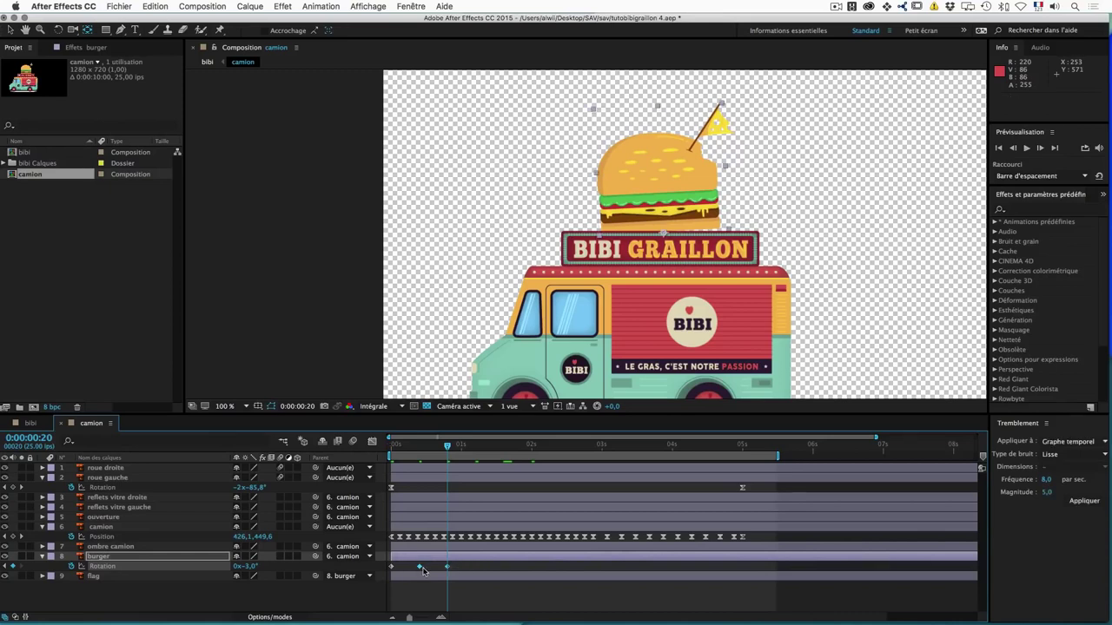
key(super+c)
key(shift+Page_Down)
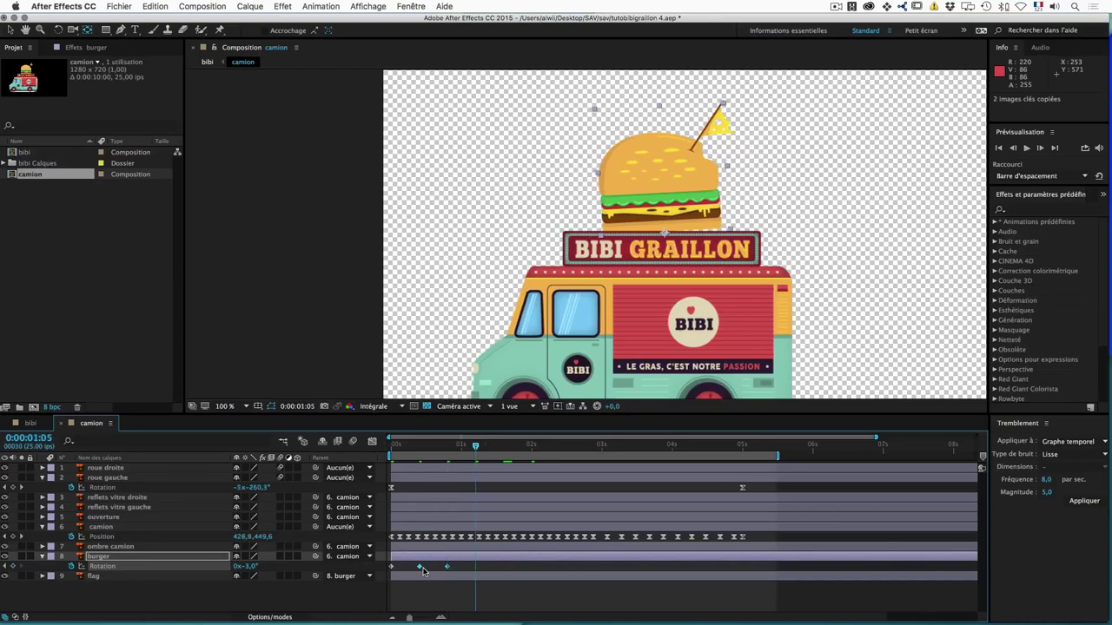
key(super+v)
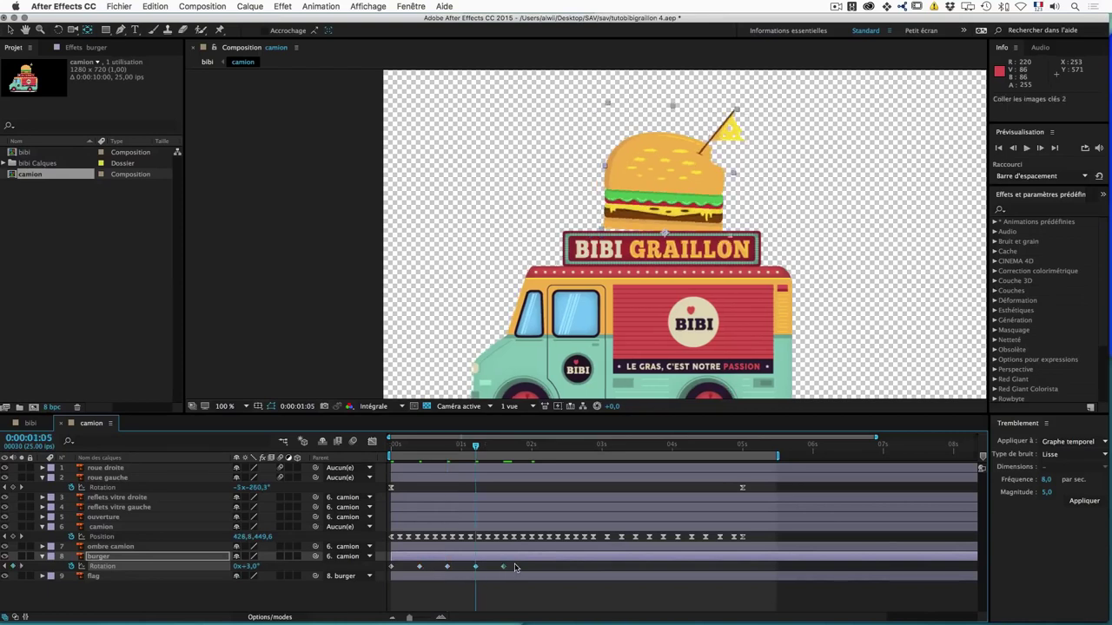
drag(516, 568, 413, 574)
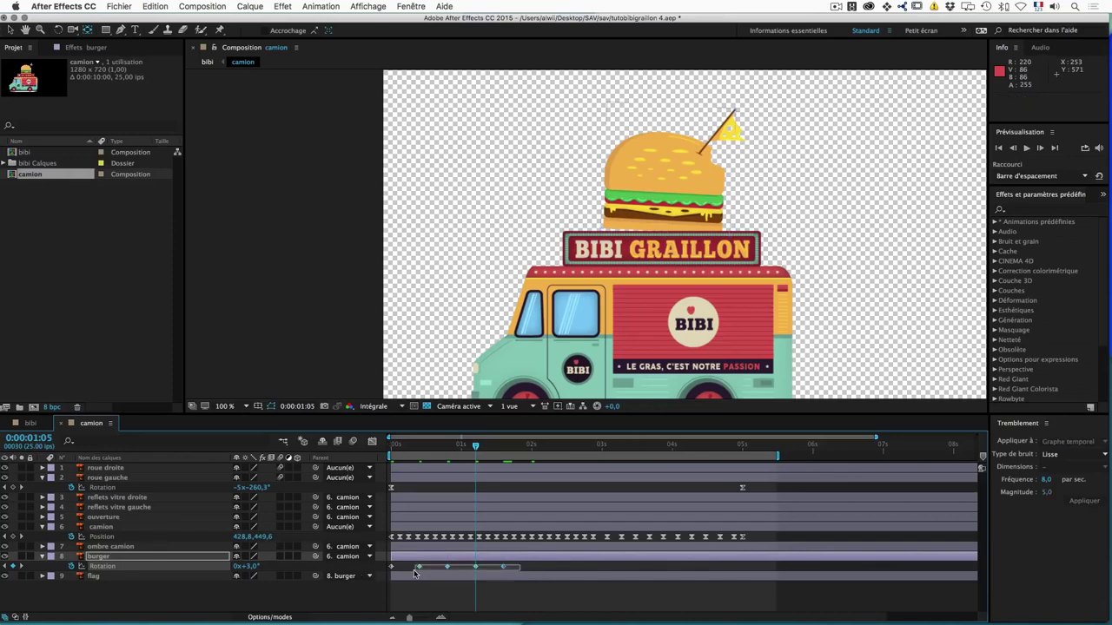
key(ctrl+c)
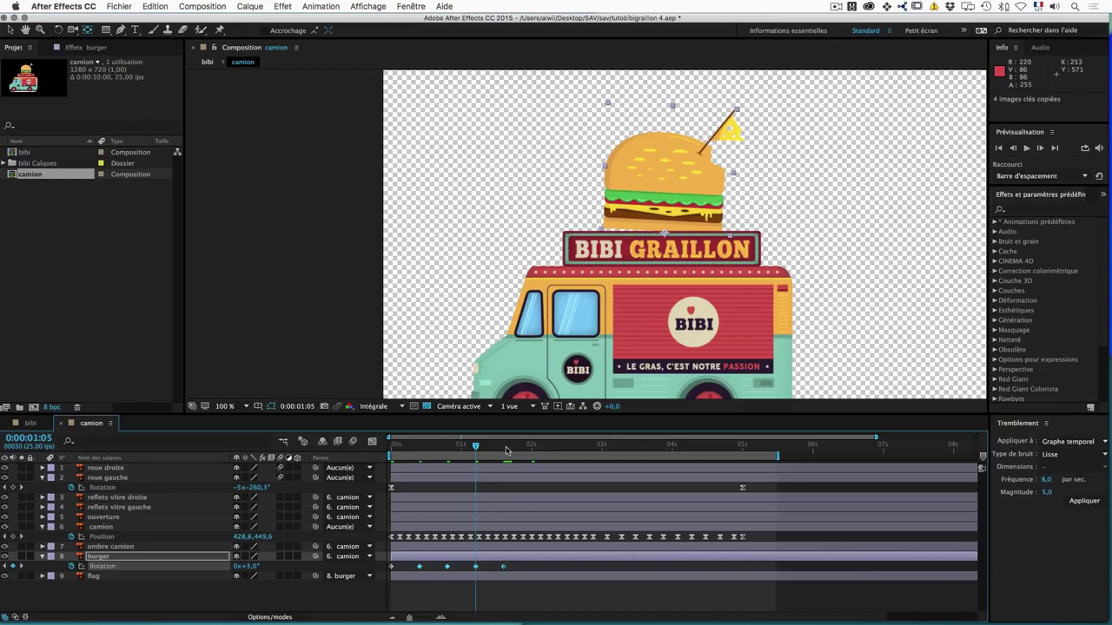
drag(507, 450, 502, 450)
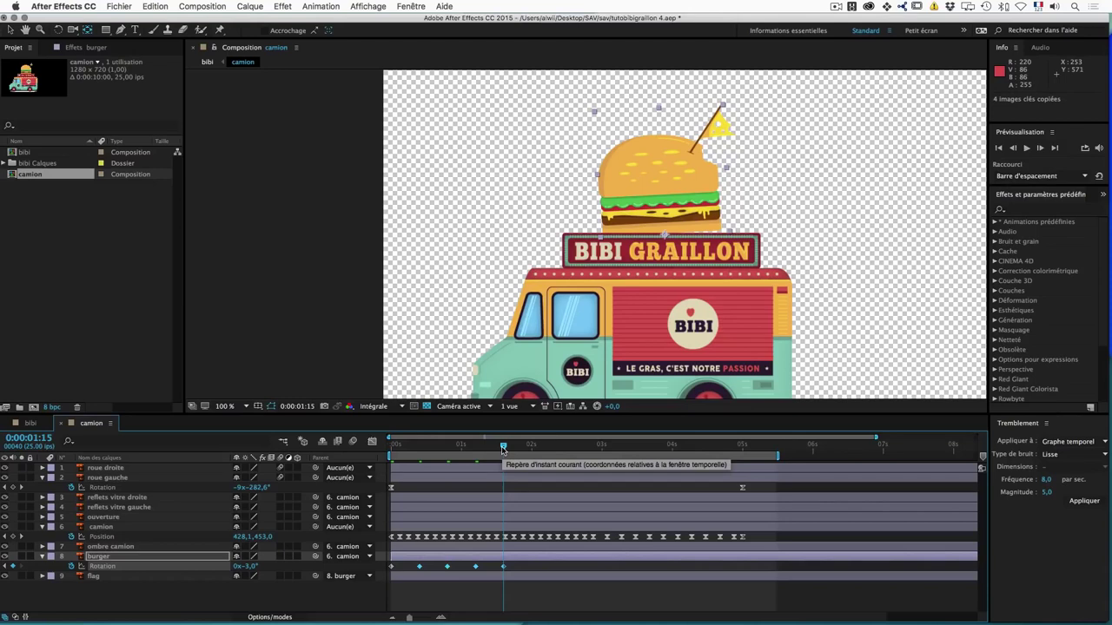
key(shift+Page_Down)
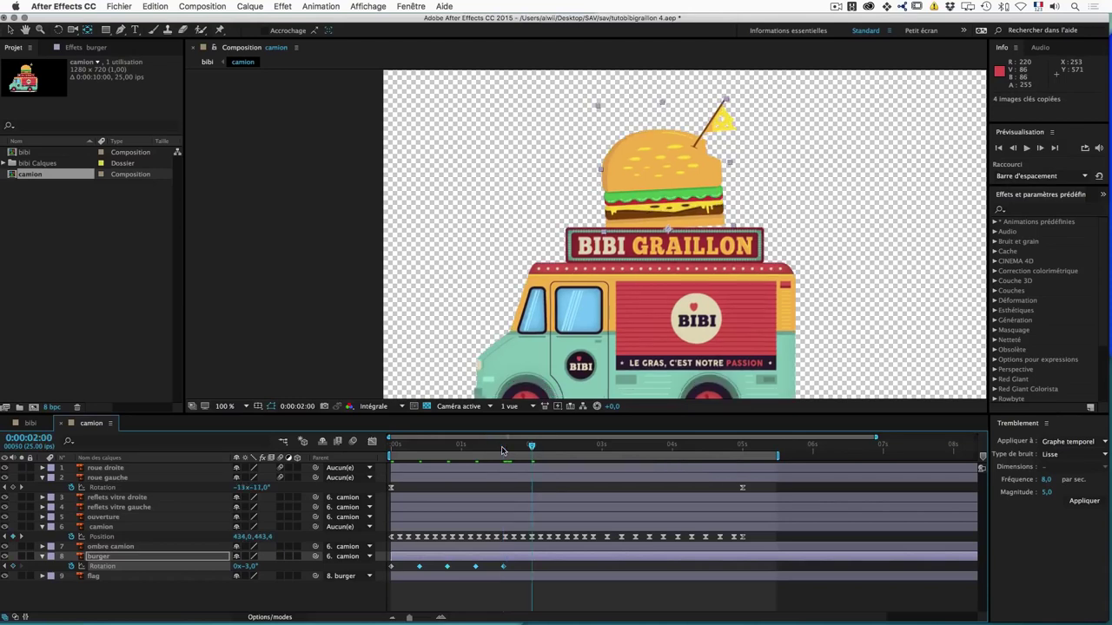
key(ctrl+v)
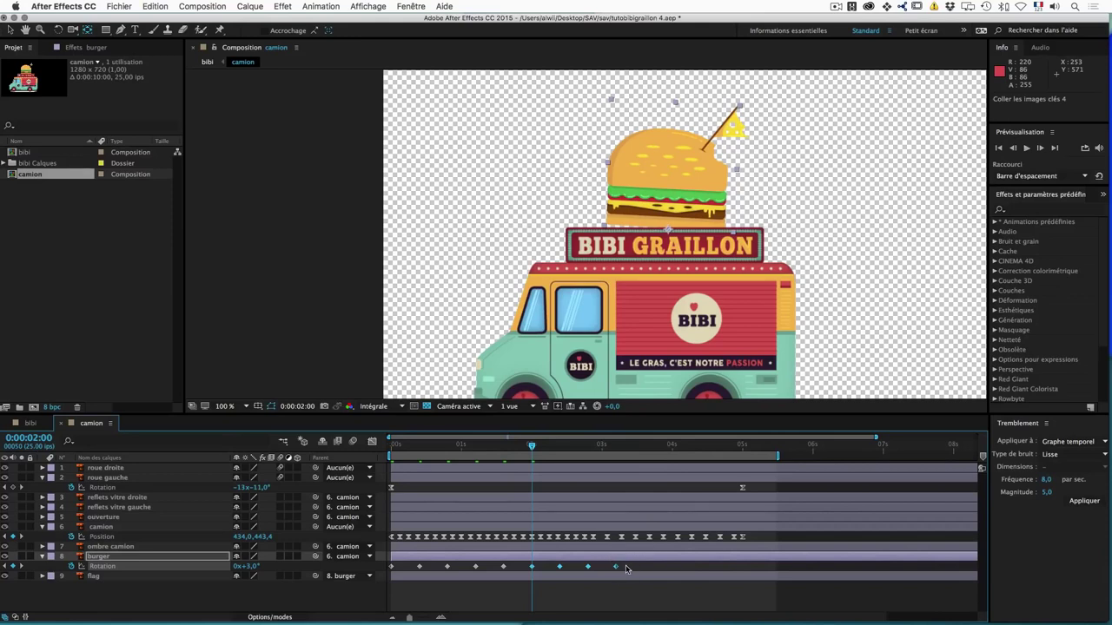
Step: Delete the extra last Rotation keyframe and move the final one to 0:00:03:00
drag(629, 567, 613, 570)
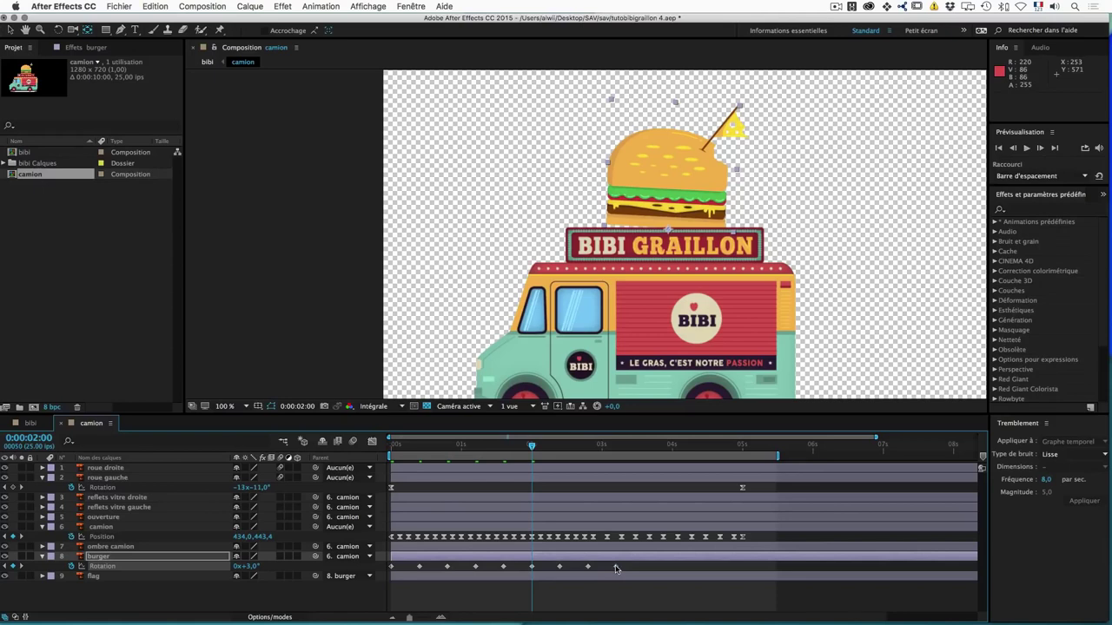
key(Delete)
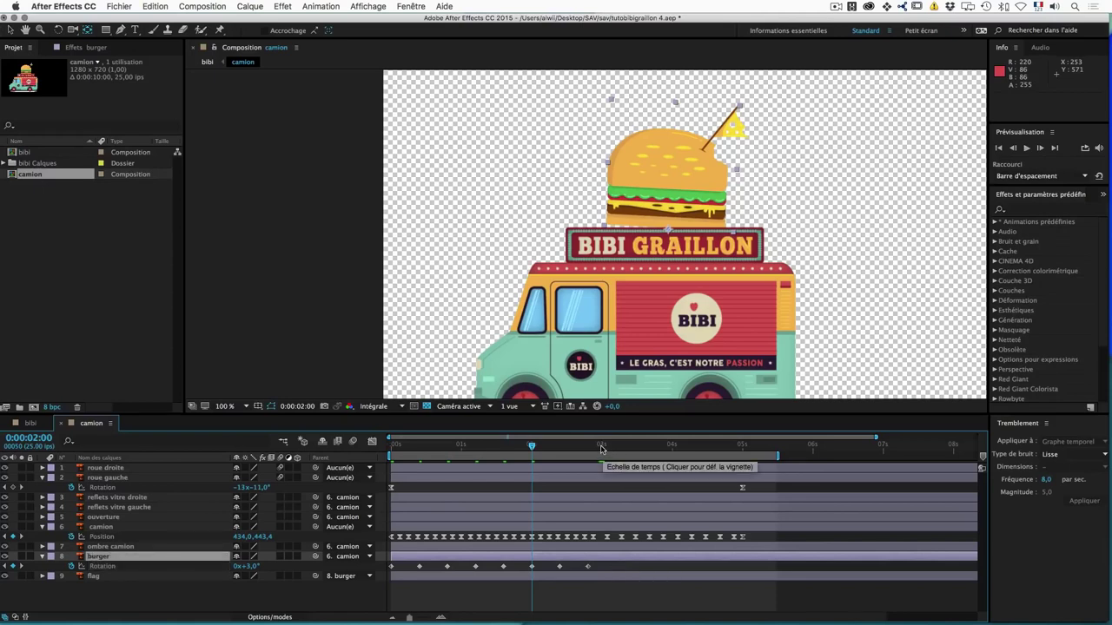
click(601, 448)
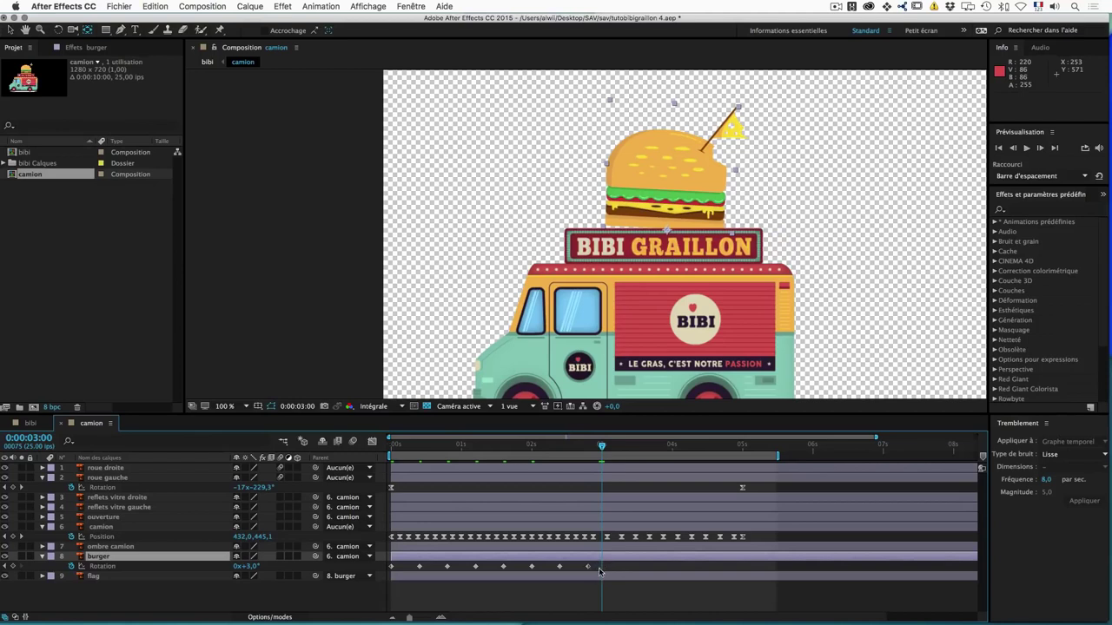
mouse_move(589, 570)
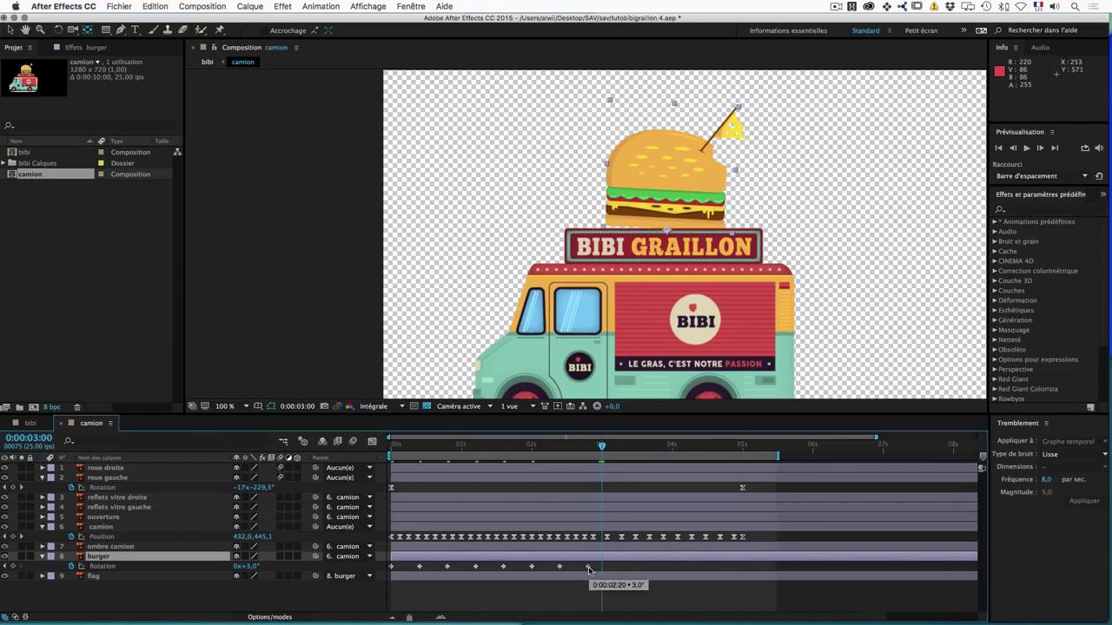
click(589, 568)
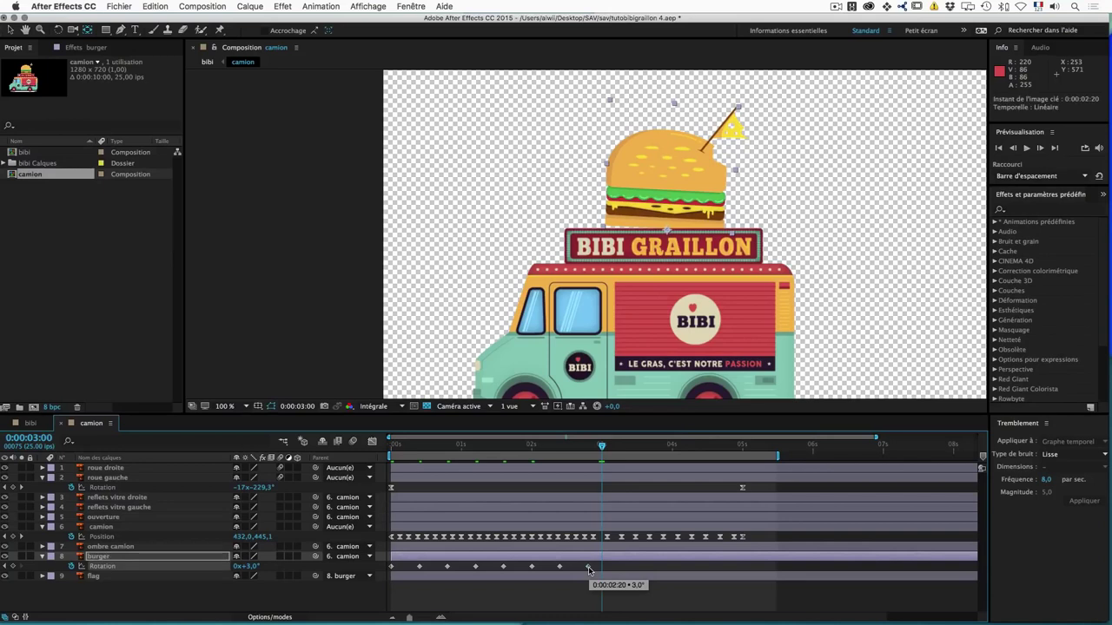
drag(589, 568, 664, 568)
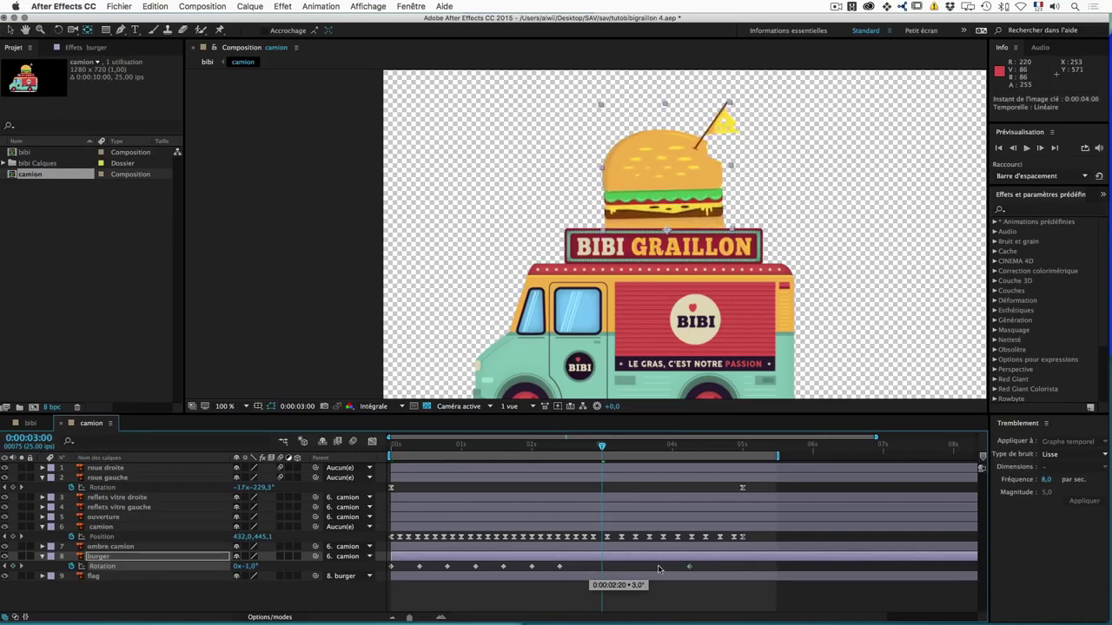
drag(645, 570, 602, 573)
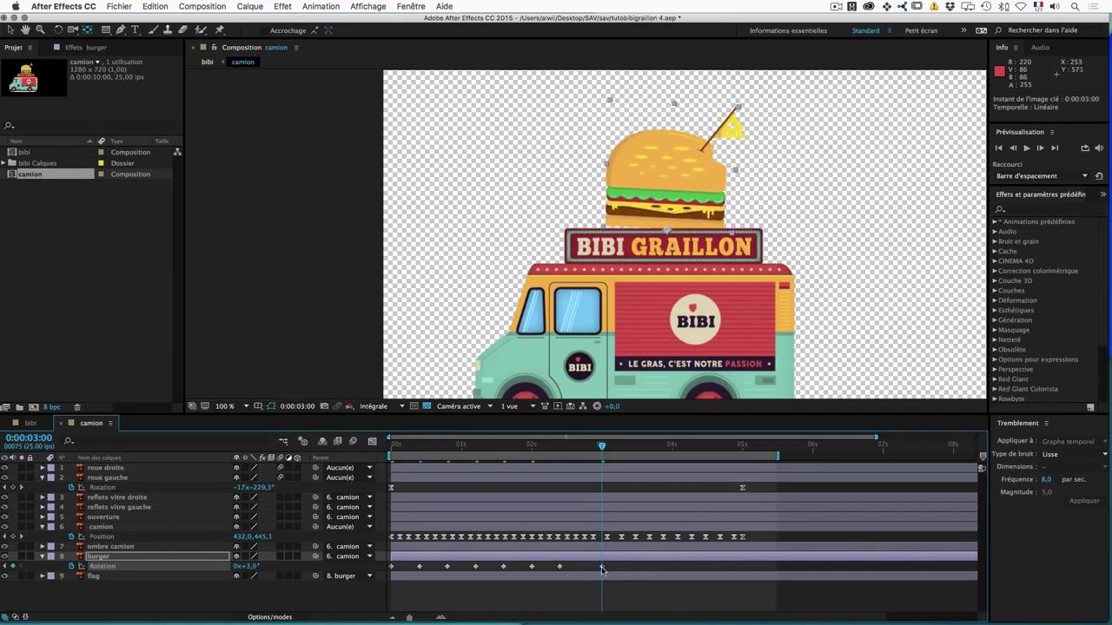
mouse_move(603, 569)
Step: Add burger Rotation keyframes of 5° at 3:00, -4° at 3:10 and 3° at 3:20
click(249, 566)
text(5)
key(Return)
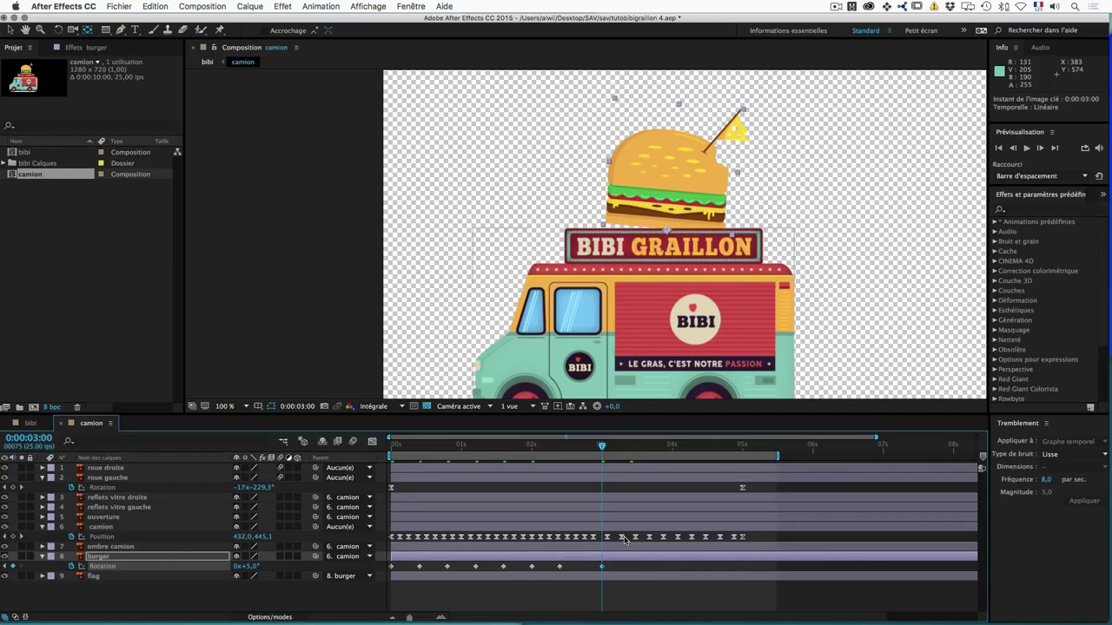
key(space)
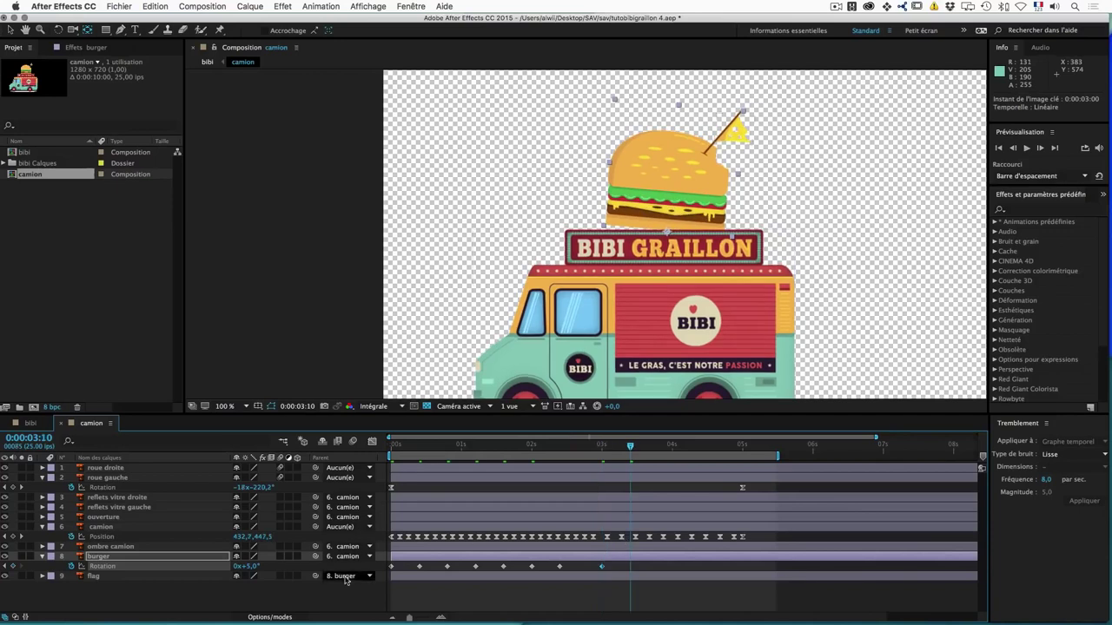
click(249, 566)
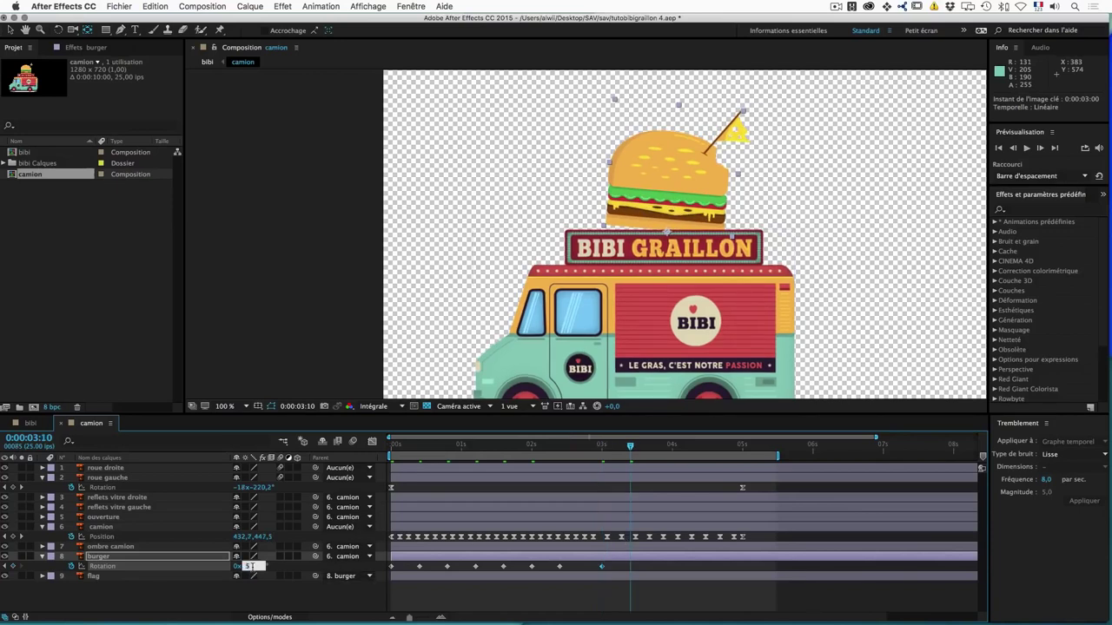
text(4)
key(Return)
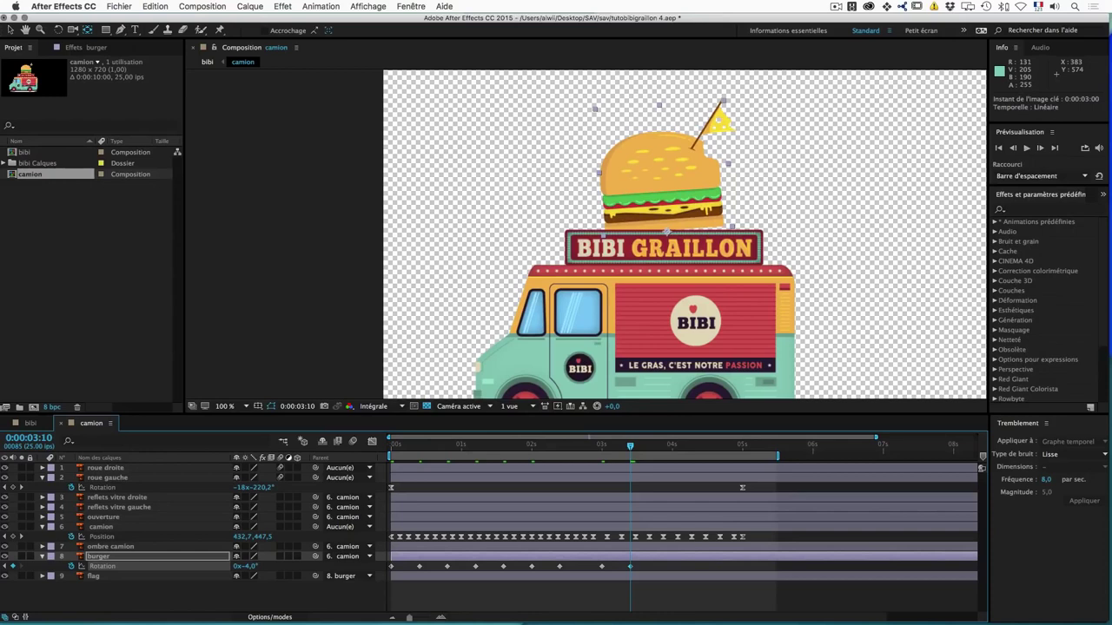
key(shift+Page_Down)
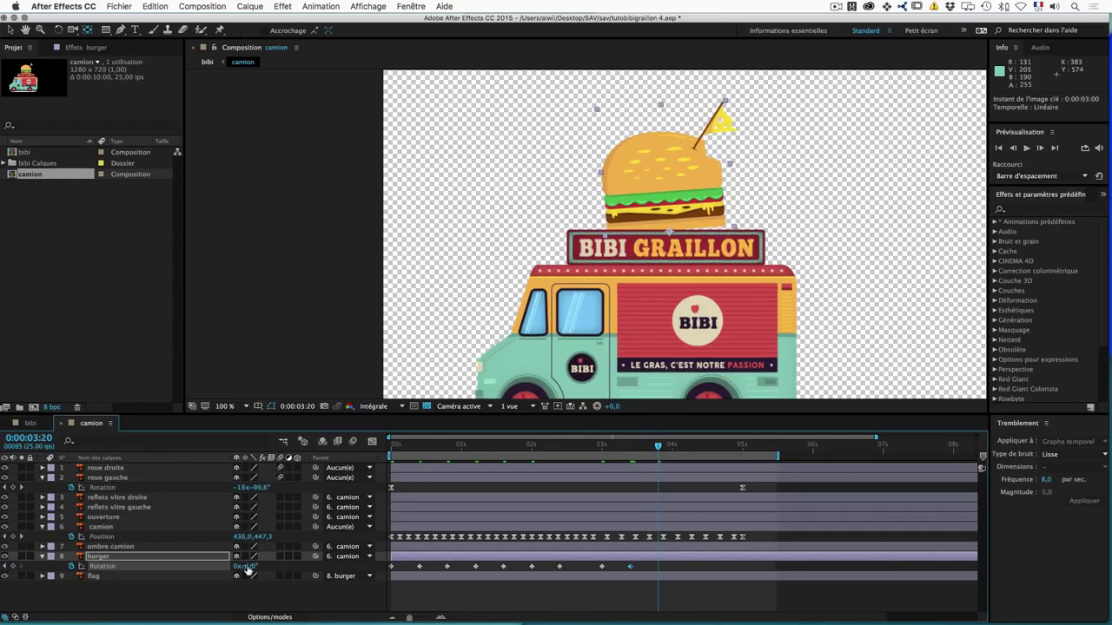
click(249, 566)
text(3)
key(Return)
Step: Add a 2° Rotation keyframe, then set the burger's Rotation to -2° at 4:00
key(shift+Page_Down)
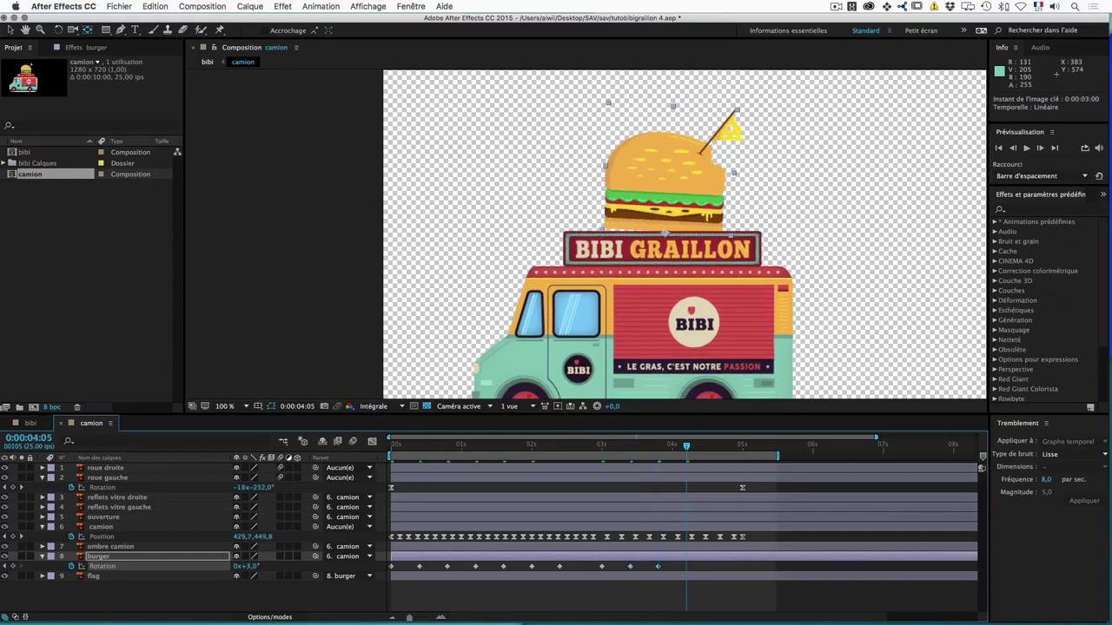
click(250, 567)
text(2)
key(Return)
mouse_move(687, 447)
mouse_down()
mouse_move(671, 451)
mouse_move(686, 448)
mouse_up()
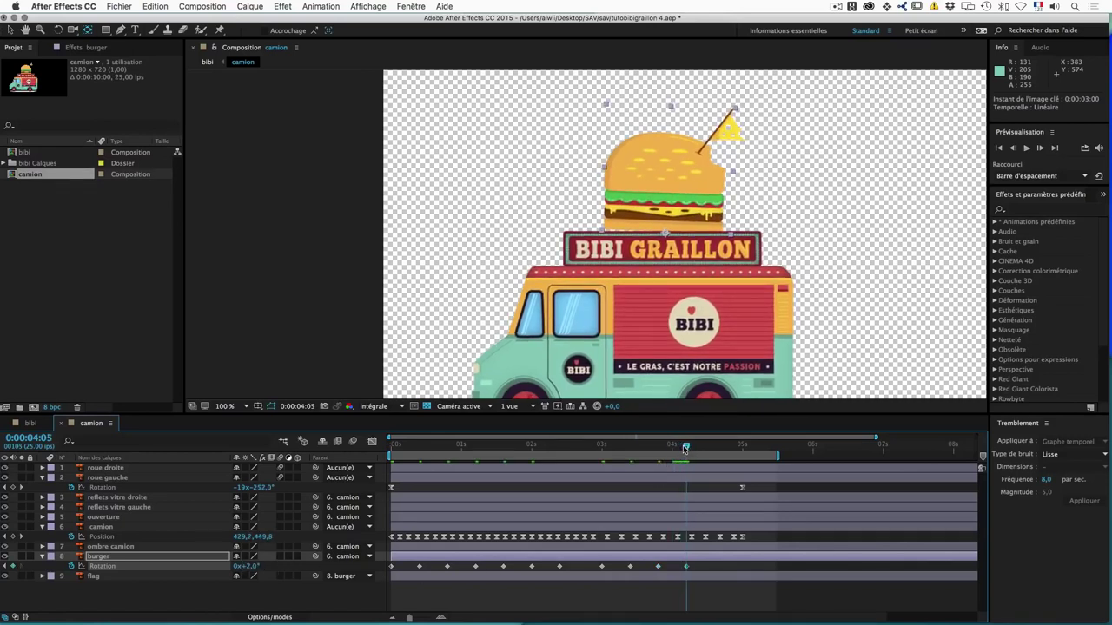
click(247, 567)
key(Return)
Step: Add 1° at 4:15 and 0° at 5:00, then select all the burger's Rotation keyframes
key(shift+Page_Down)
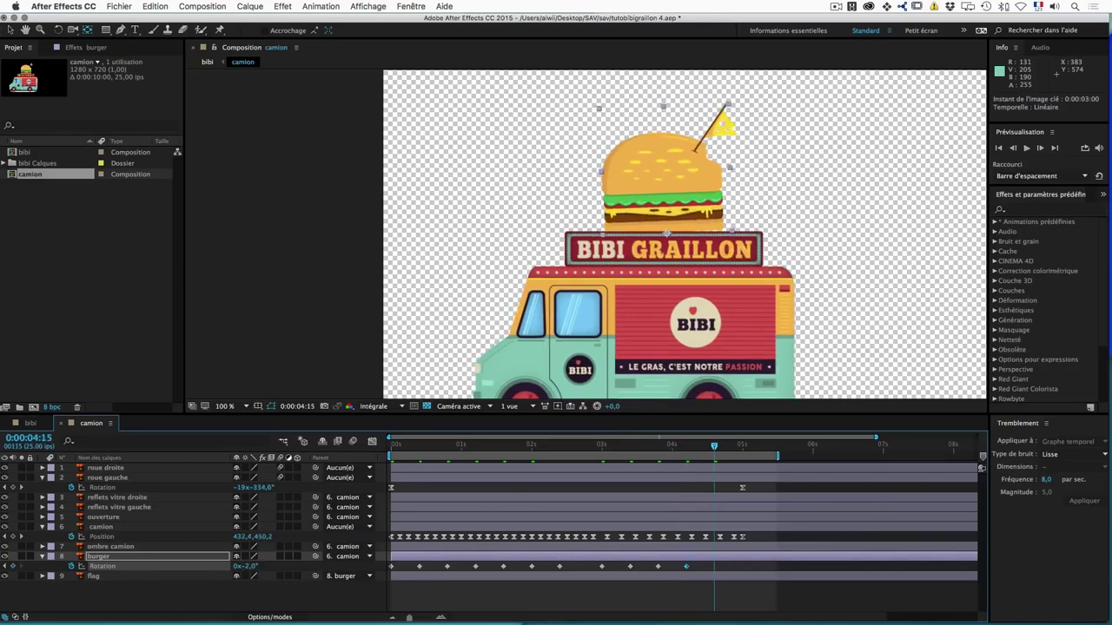
click(248, 567)
text(1)
key(Return)
key(shift+Page_Down)
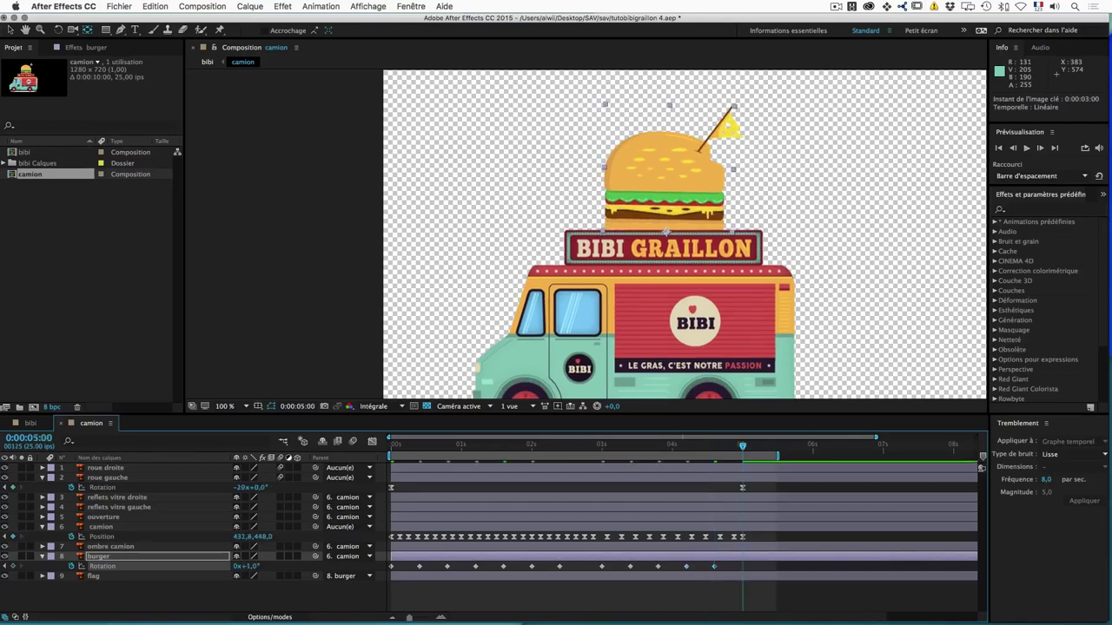
click(248, 566)
key(Return)
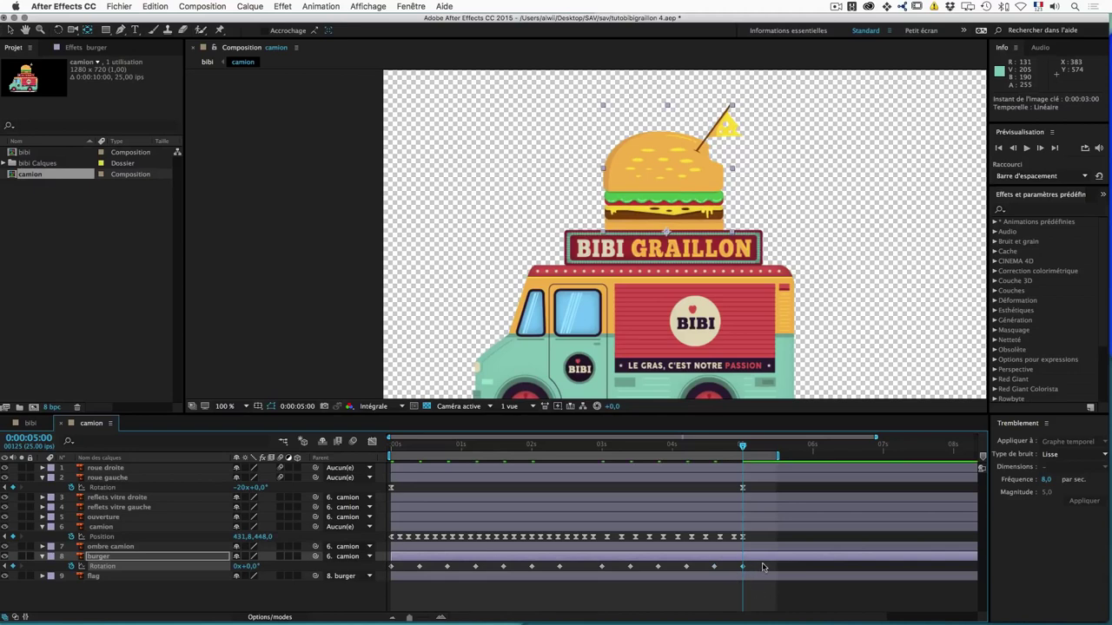
drag(760, 565, 386, 570)
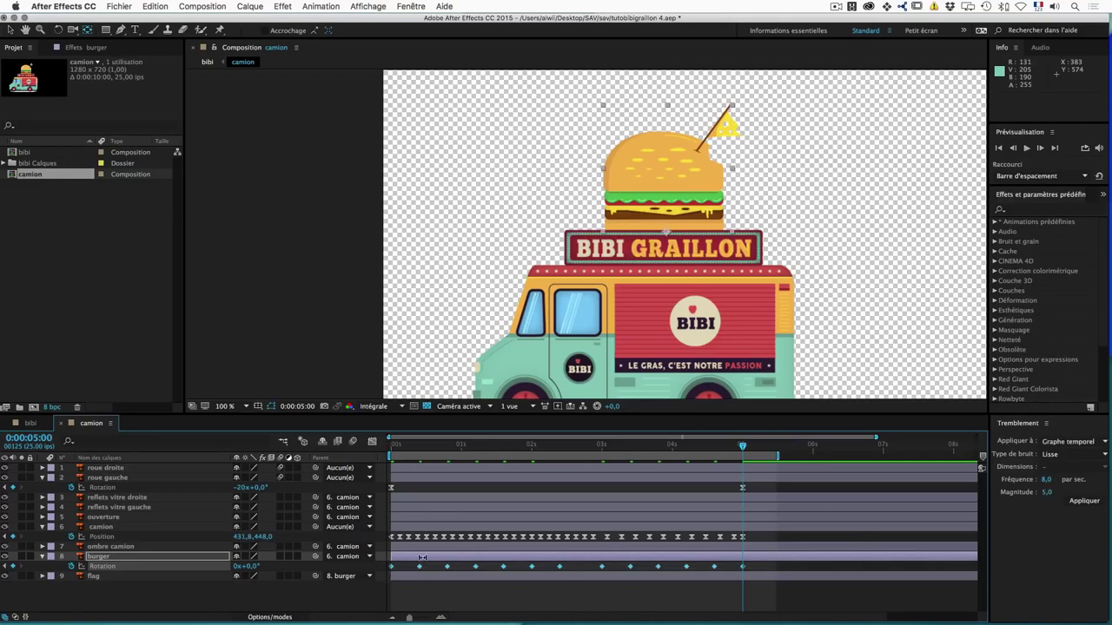
Step: Apply Lissage de vitesse (Easy Ease) to the burger's selected Rotation keyframes and preview the swing
right_click(421, 569)
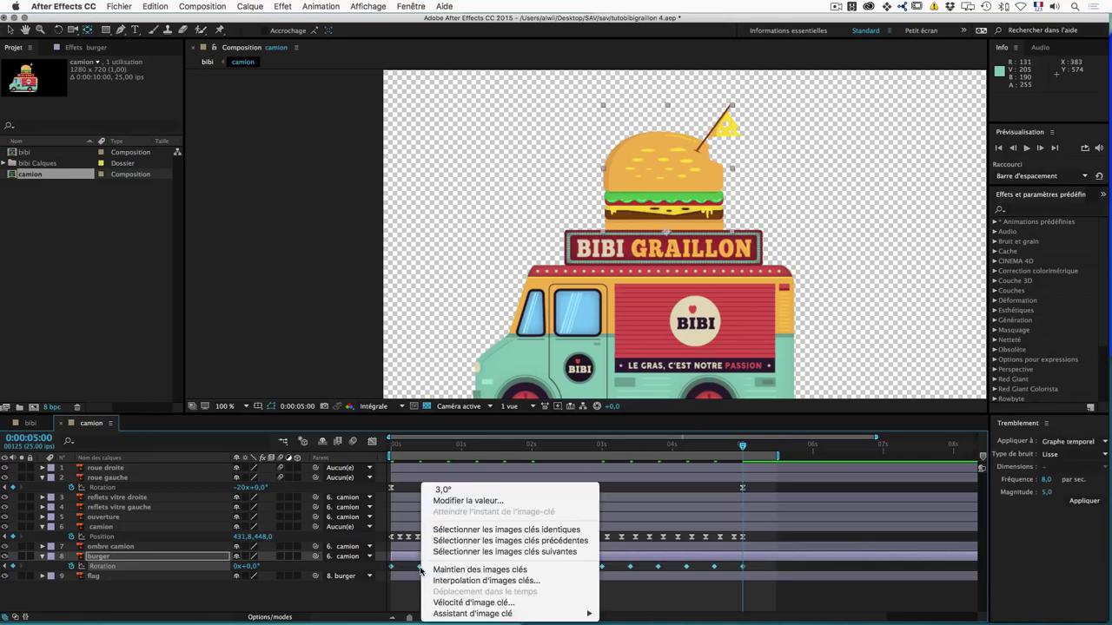
mouse_move(477, 614)
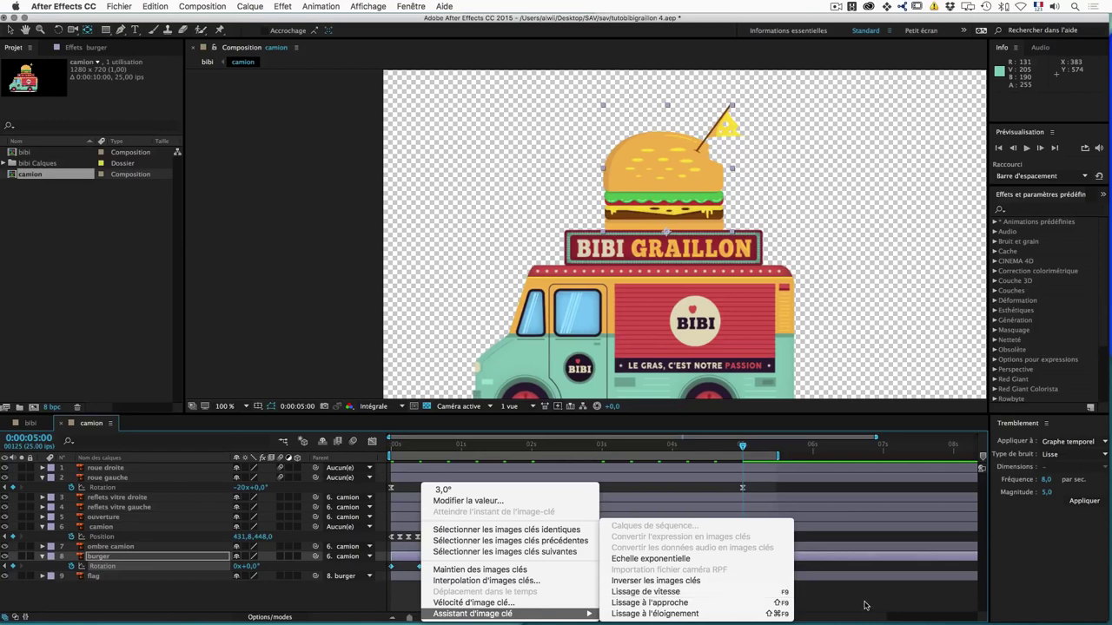
click(646, 591)
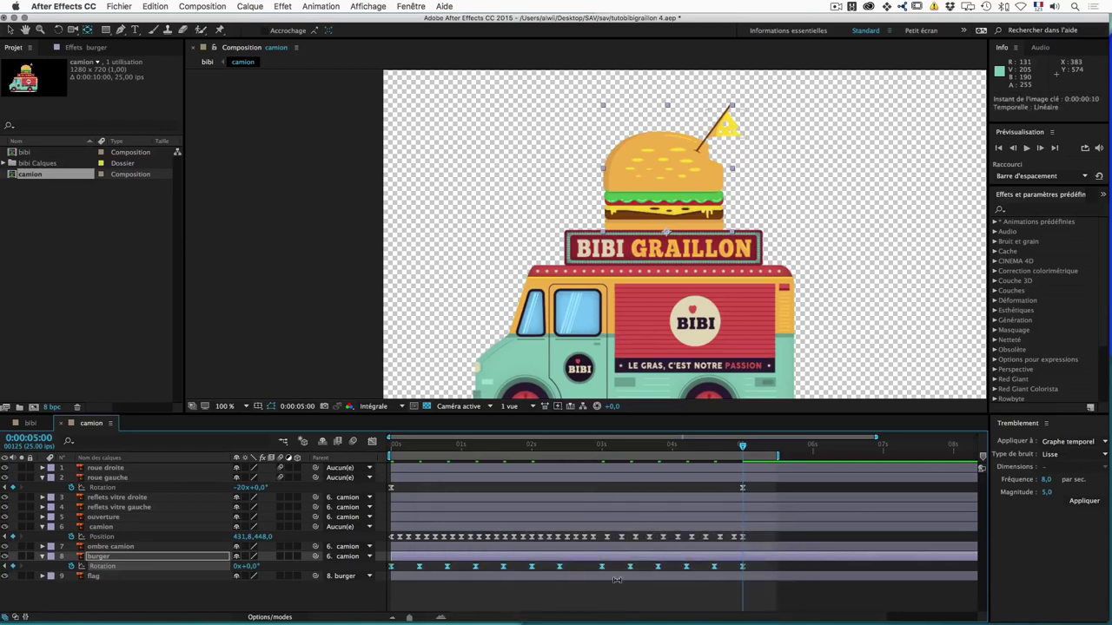
click(537, 447)
key(space)
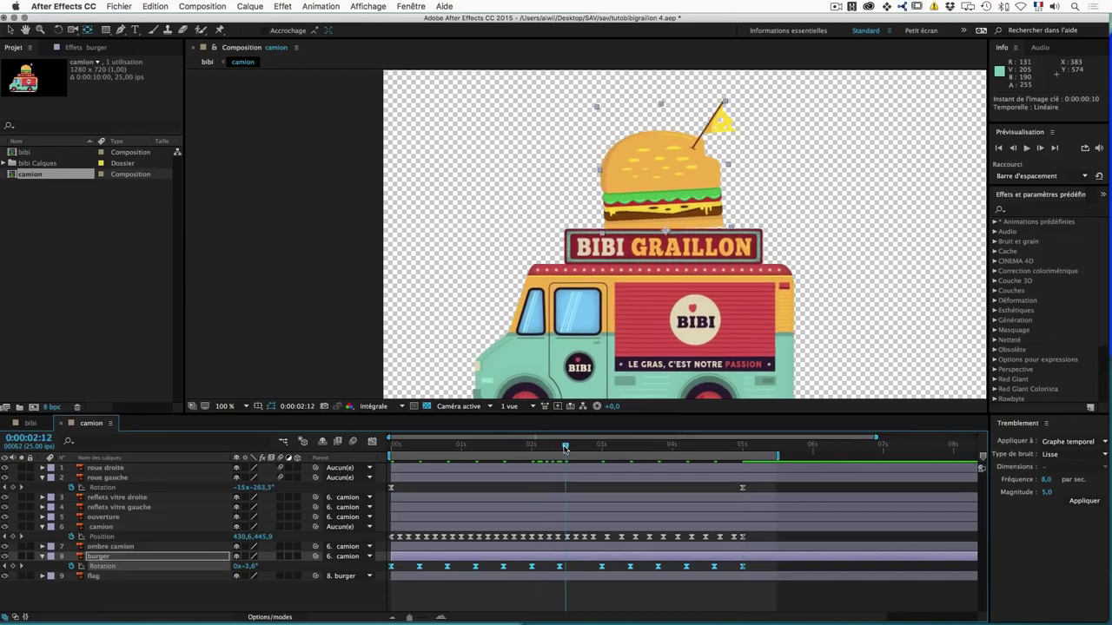
Step: Select the Rotation keyframes around 2:10 and display them as a curve in the Graph Editor
click(602, 598)
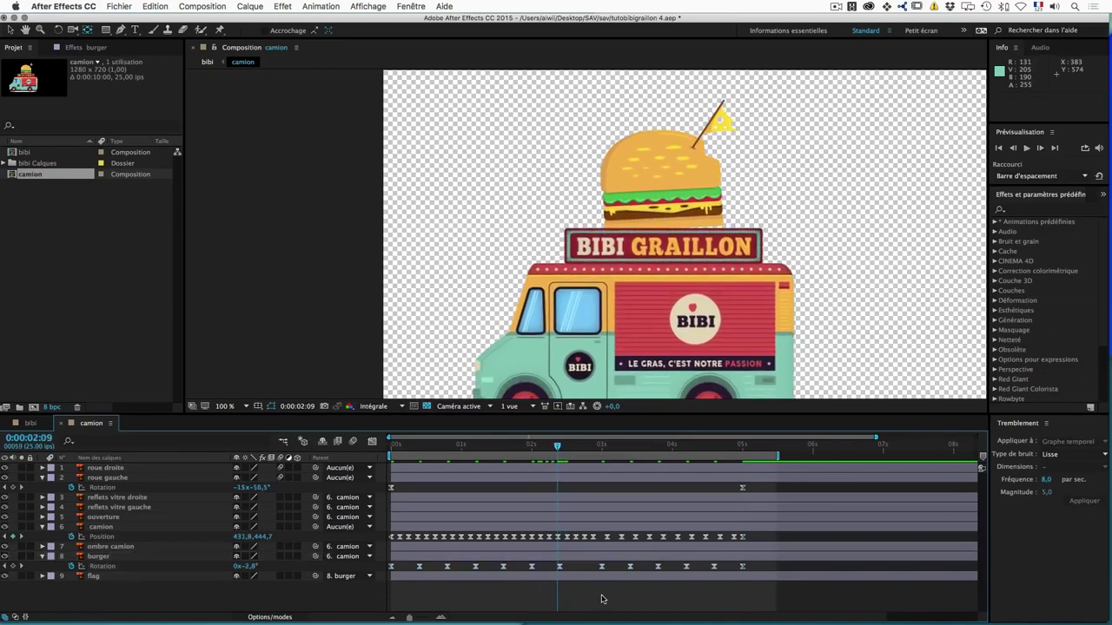
click(559, 447)
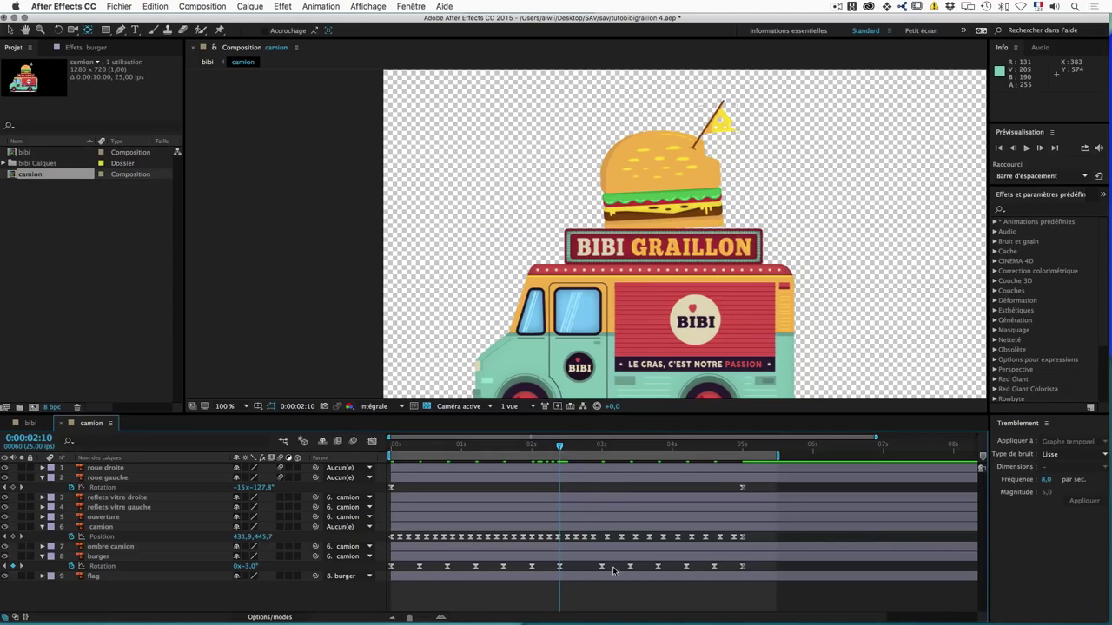
drag(611, 568, 549, 563)
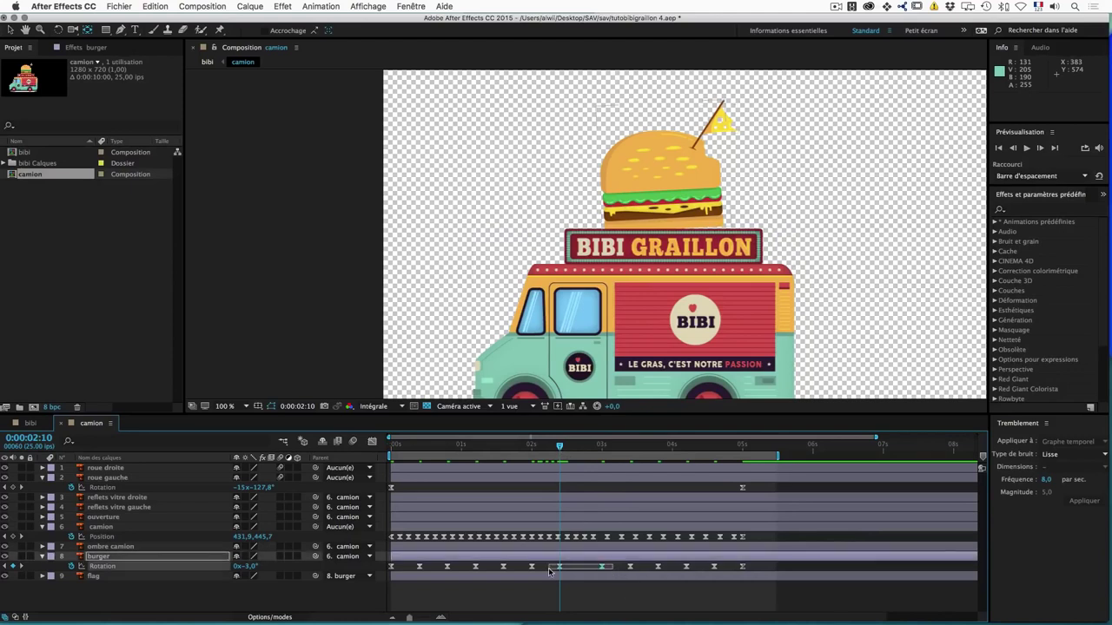
click(374, 441)
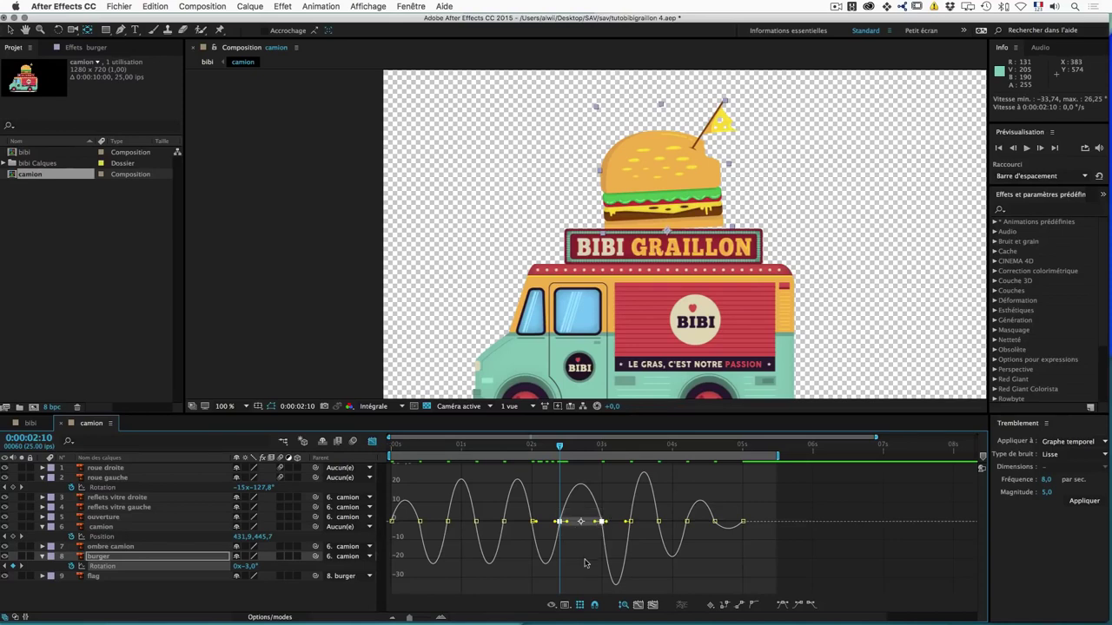
click(600, 522)
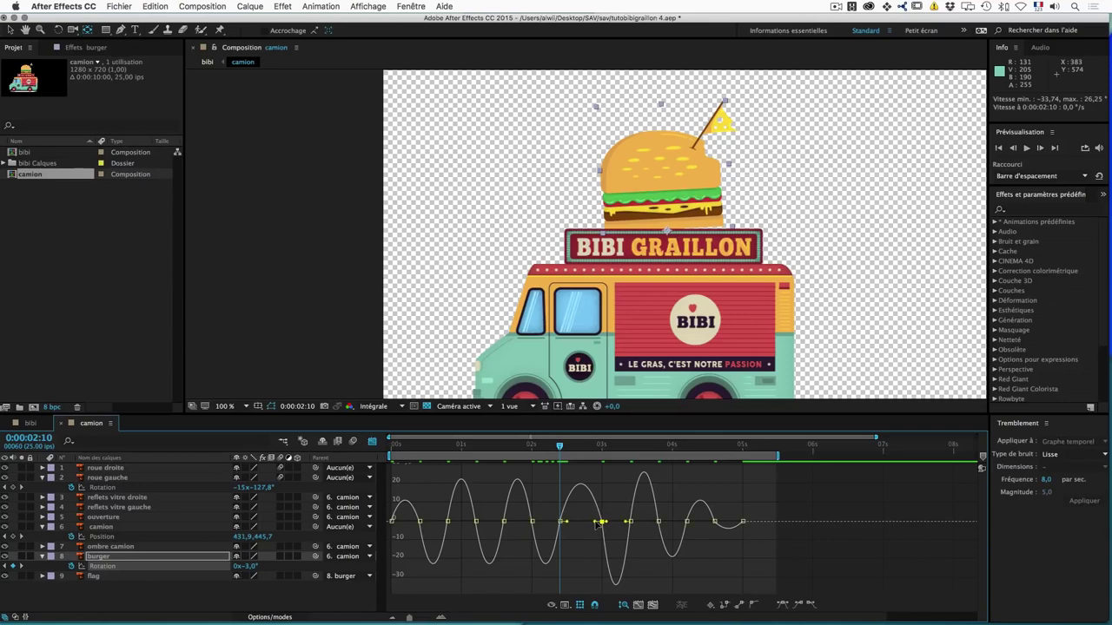
mouse_move(593, 525)
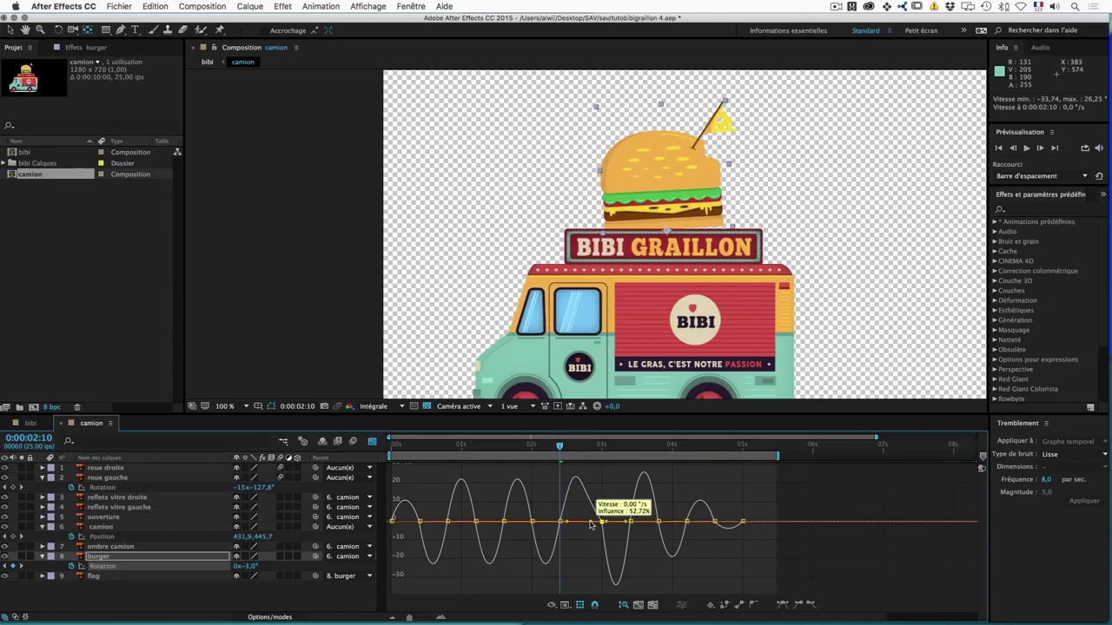
mouse_move(560, 448)
mouse_down()
mouse_move(608, 451)
mouse_move(548, 451)
mouse_up()
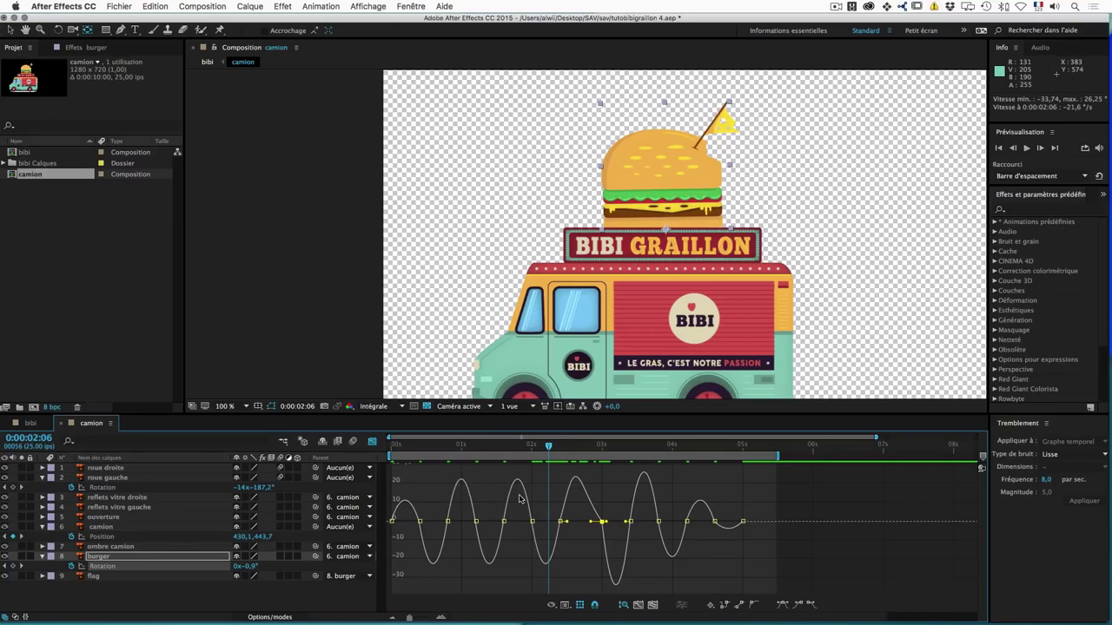
click(464, 447)
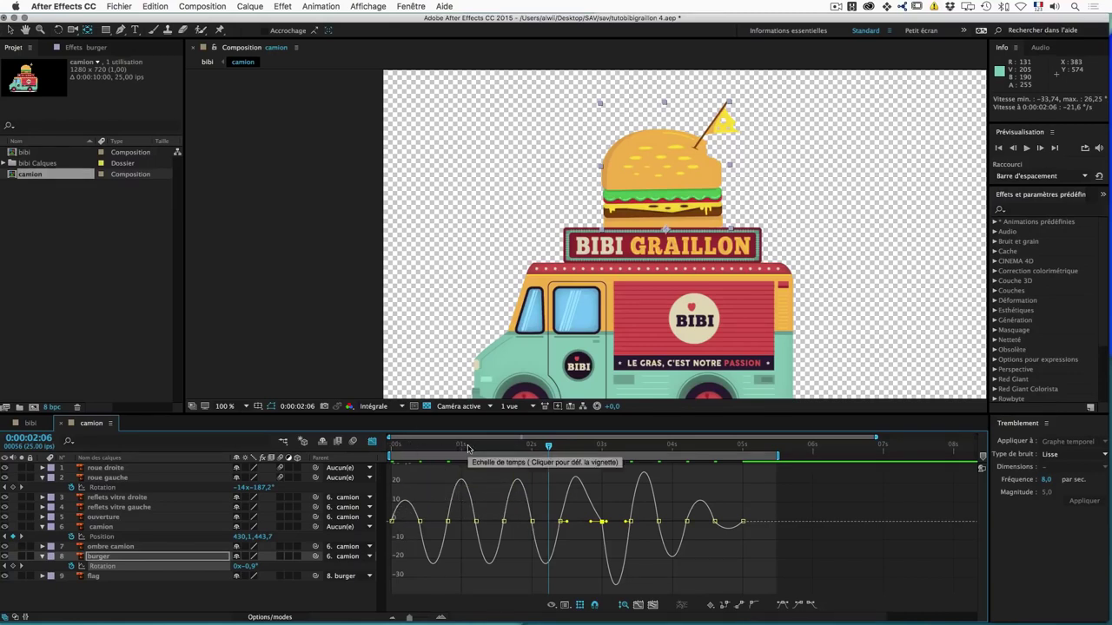
mouse_move(447, 450)
mouse_down()
mouse_move(415, 456)
mouse_move(604, 458)
mouse_move(551, 462)
mouse_move(580, 463)
mouse_up()
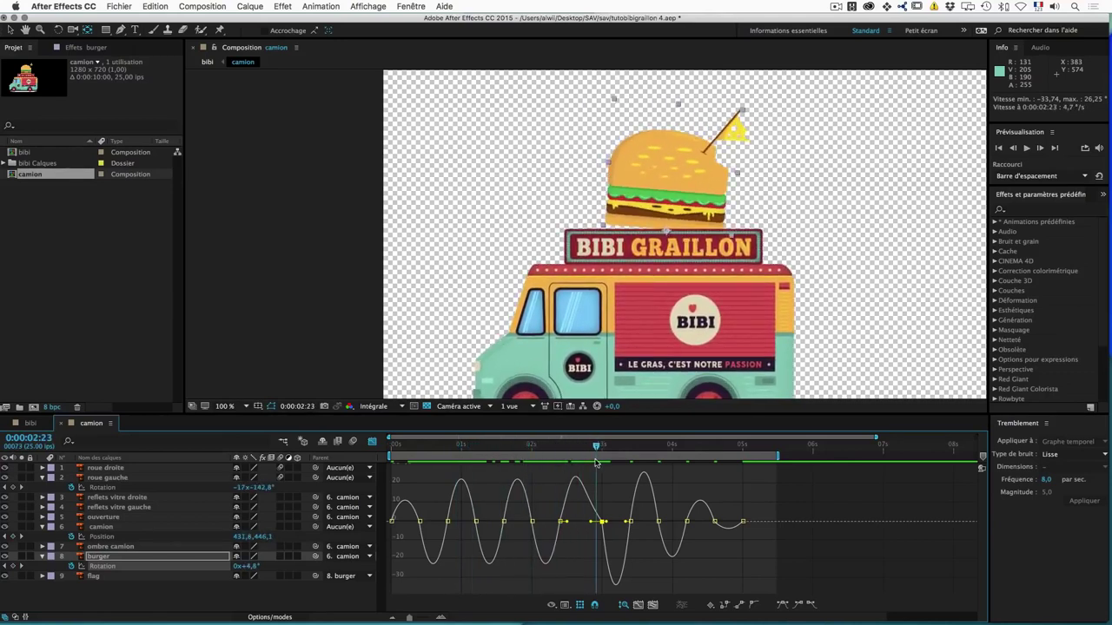
drag(580, 463, 492, 461)
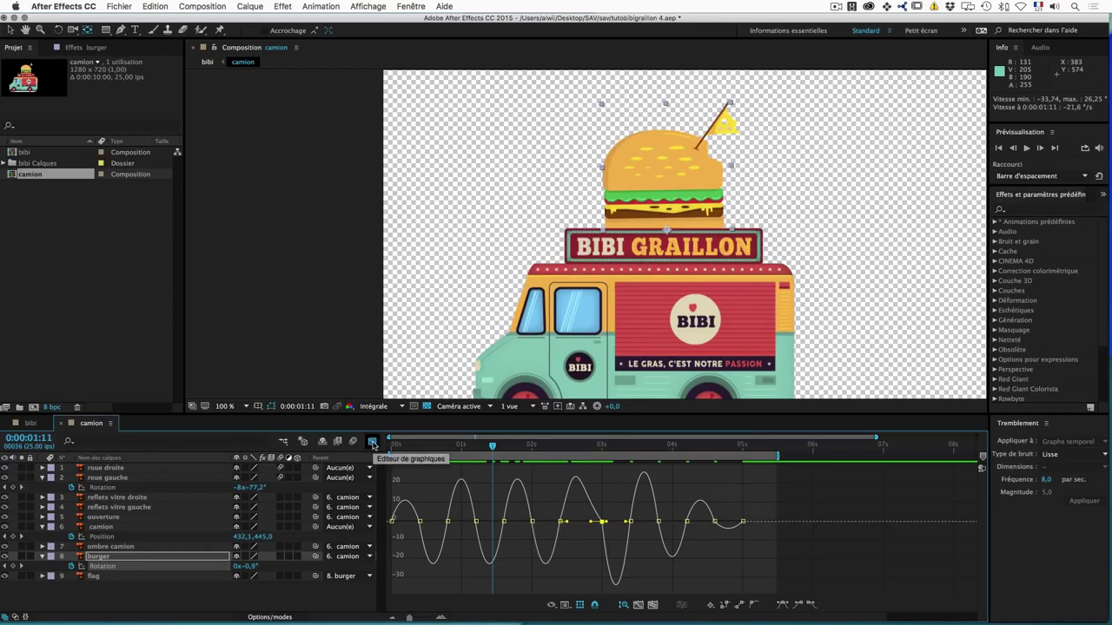
Step: Return the timeline to layer view, preview the truck from frame 0, then select reflets vitre droite
click(373, 444)
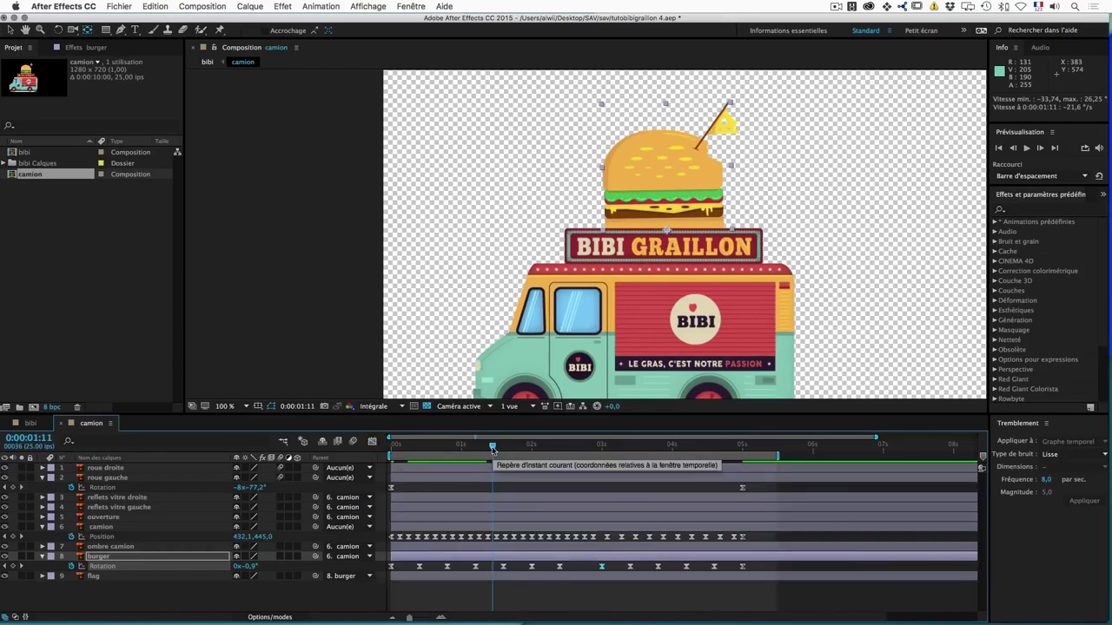
mouse_move(492, 446)
mouse_down()
mouse_move(427, 451)
mouse_move(695, 453)
mouse_move(287, 458)
mouse_up()
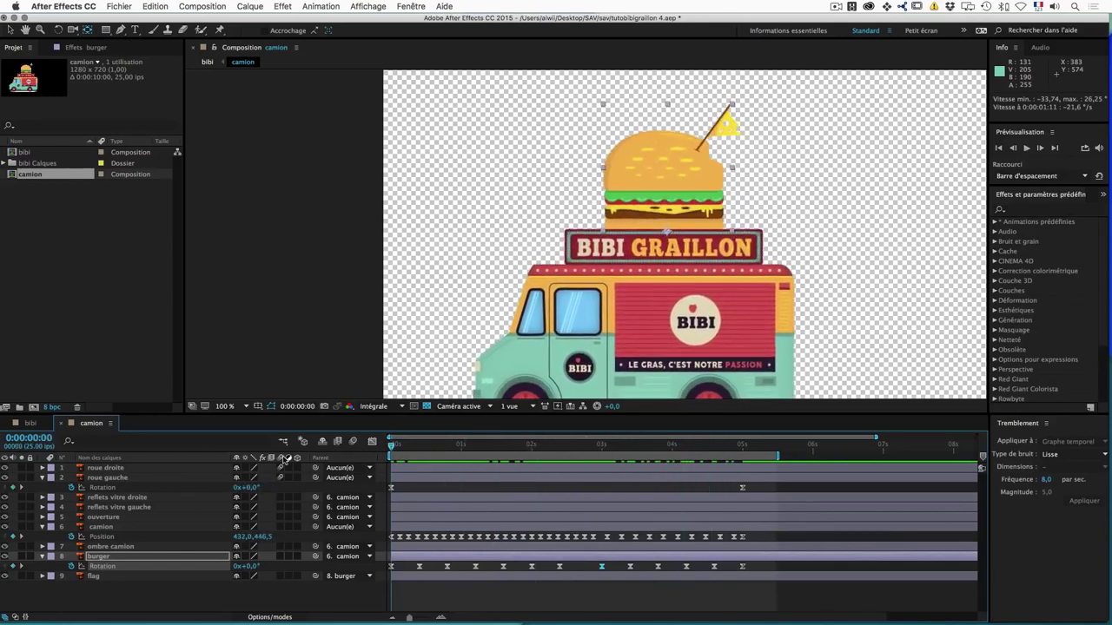
key(space)
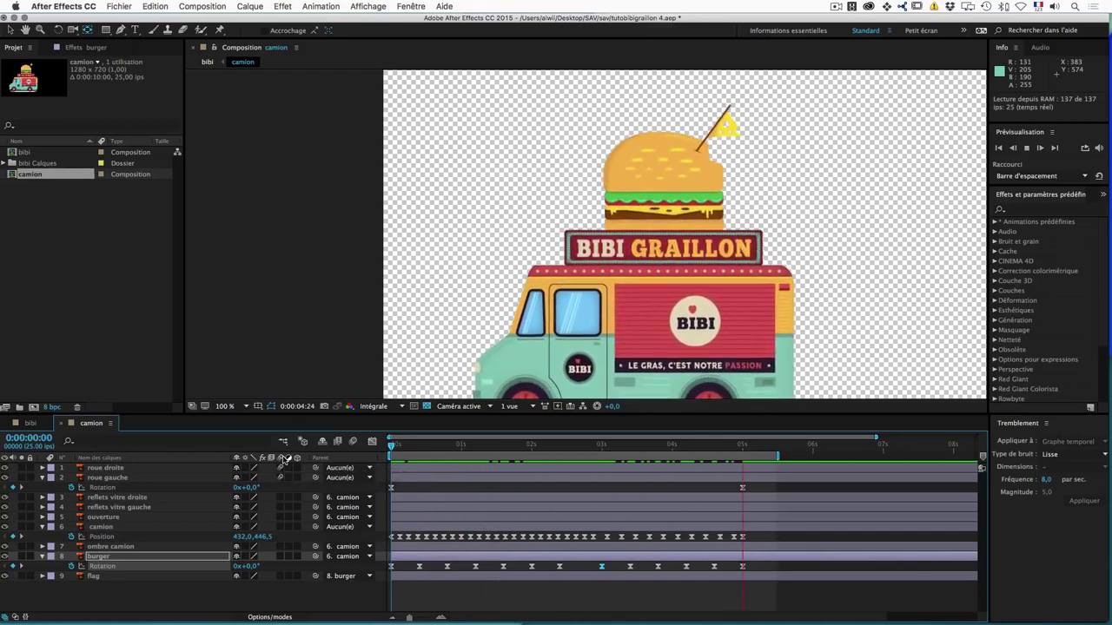
key(space)
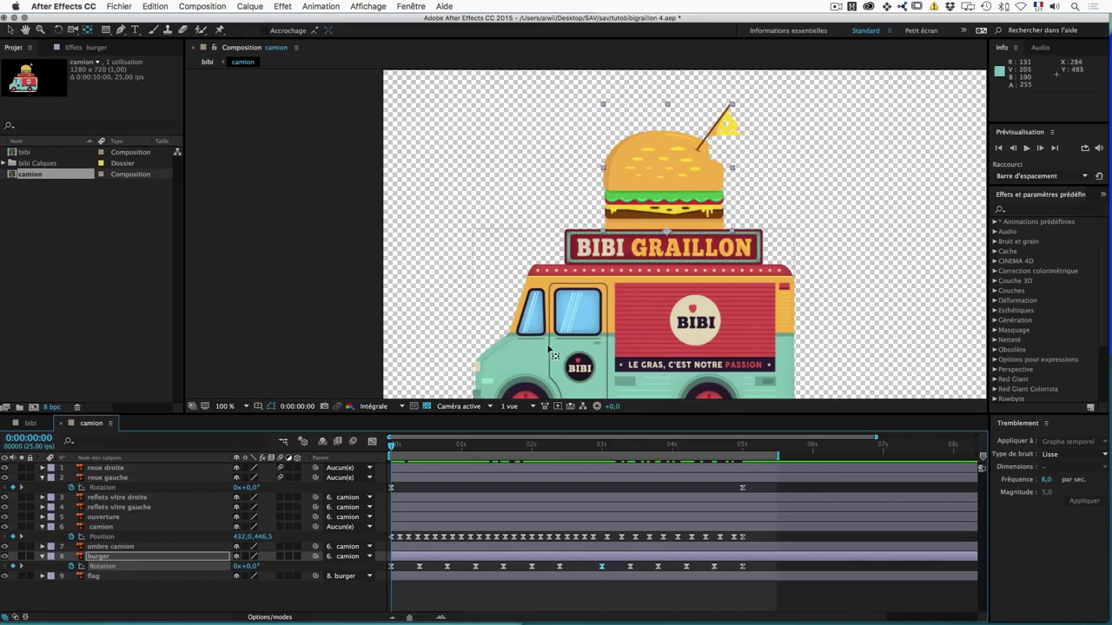
click(117, 499)
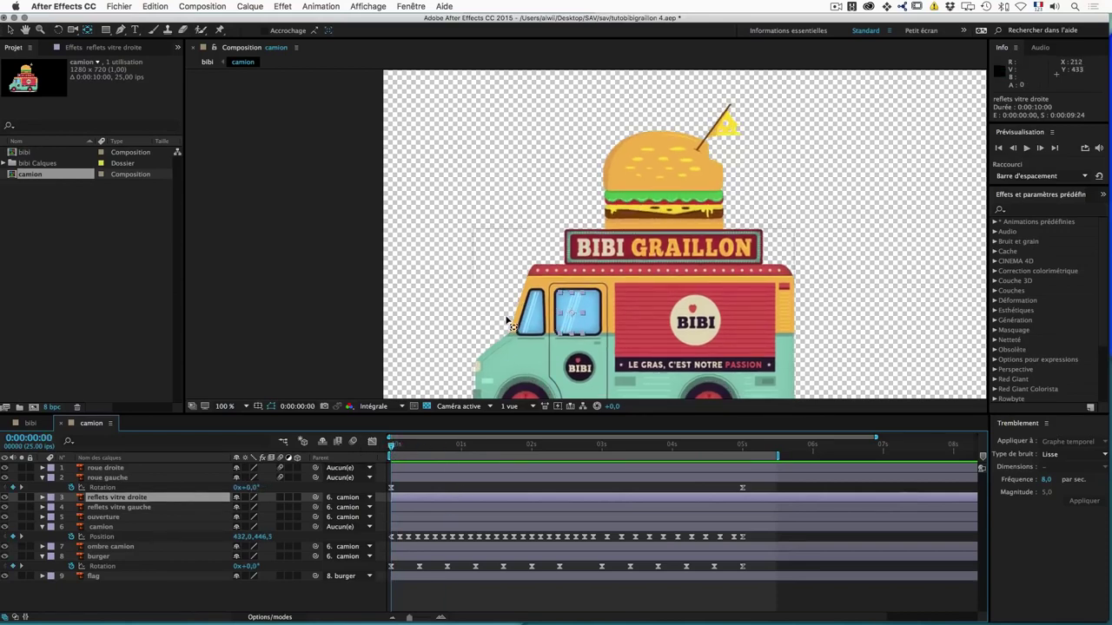
Step: Keyframe reflets vitre droite's Position at 0 s and slide it right to X 194,5 at 3 s
scroll(511, 323, up, 3)
scroll(511, 323, down, 1)
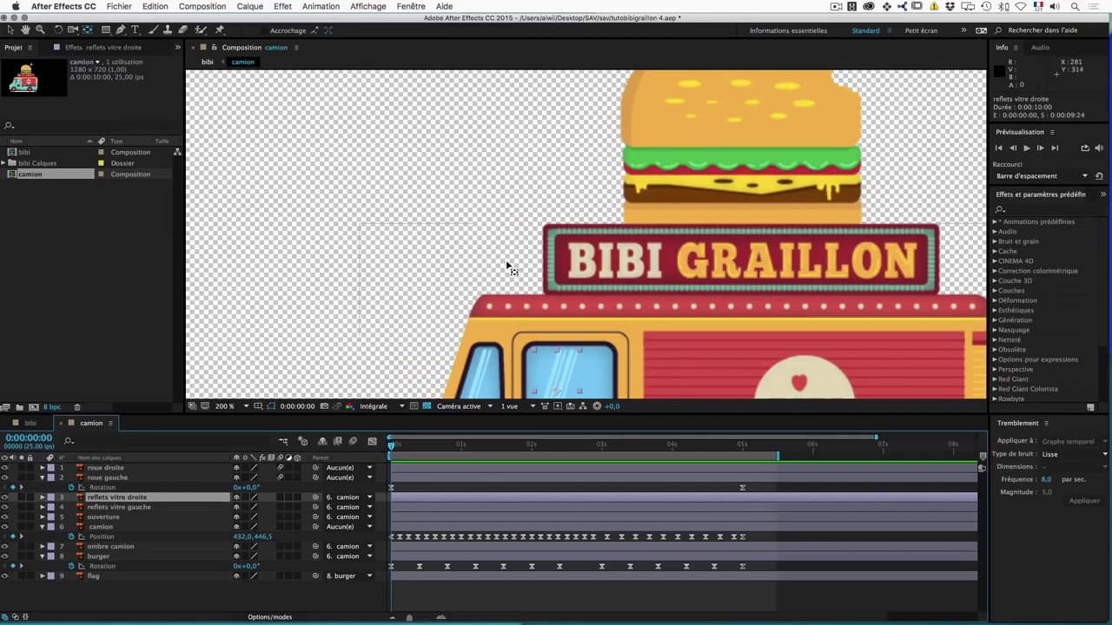
drag(508, 267, 505, 113)
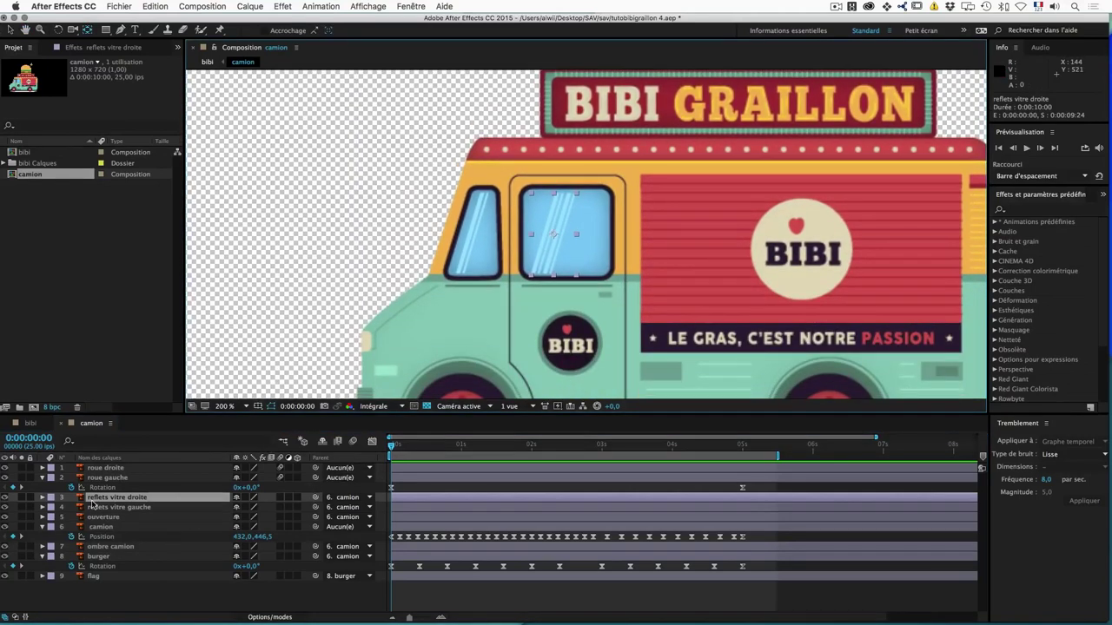
key(p)
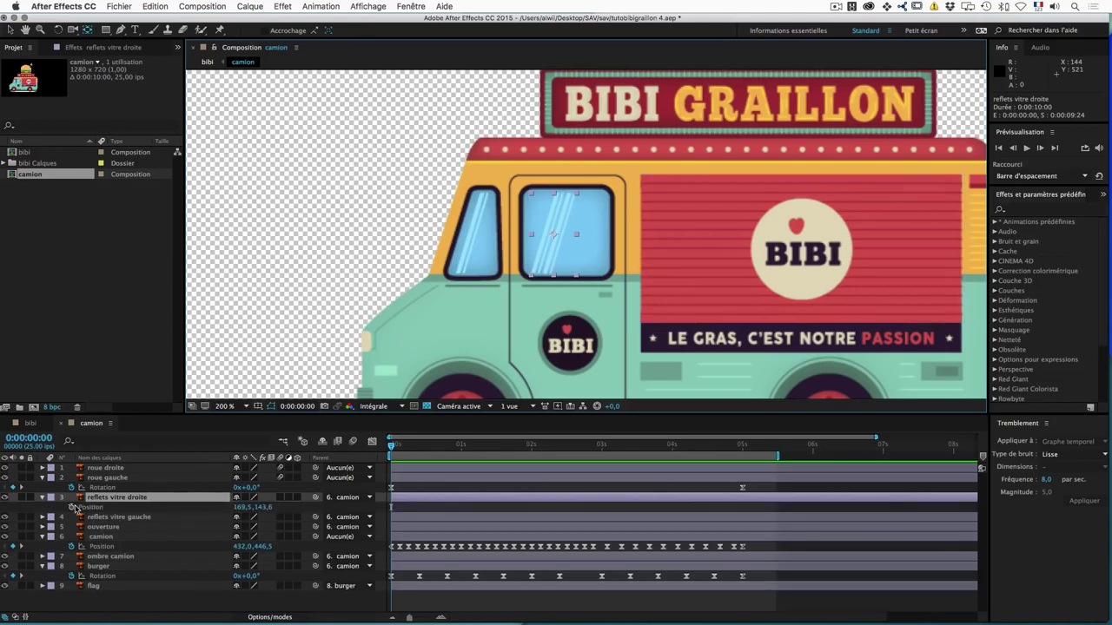
click(72, 508)
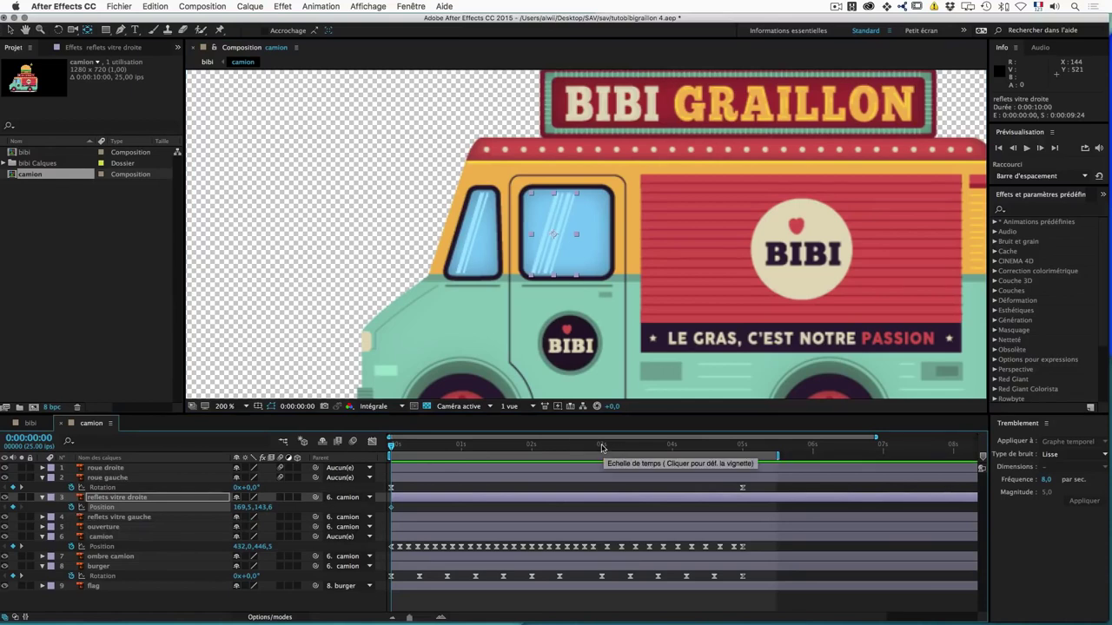
click(602, 447)
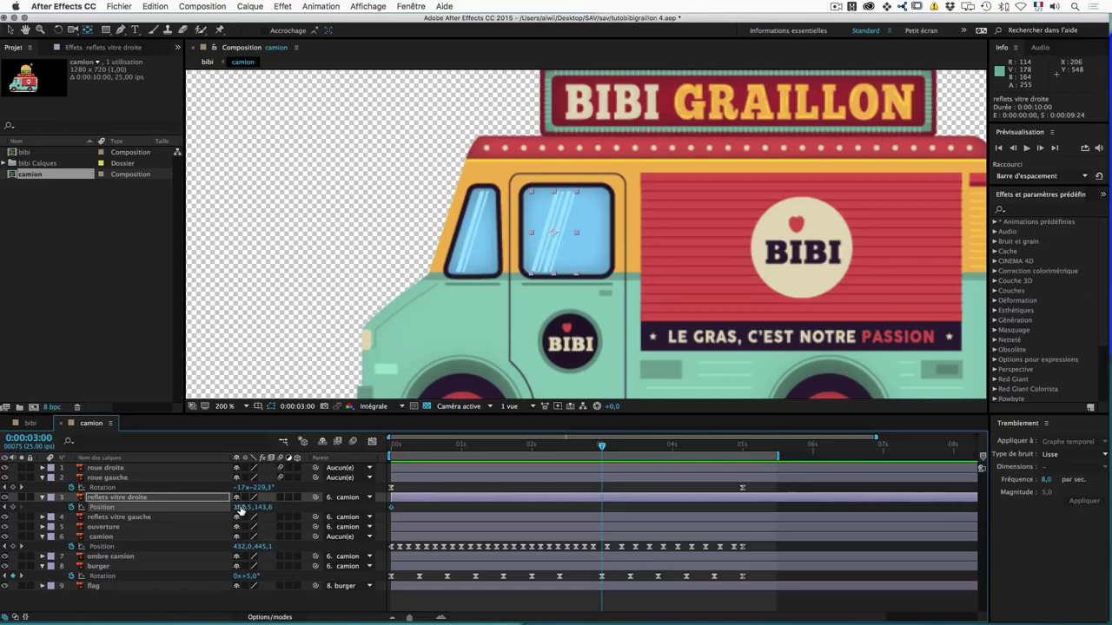
drag(552, 232, 578, 232)
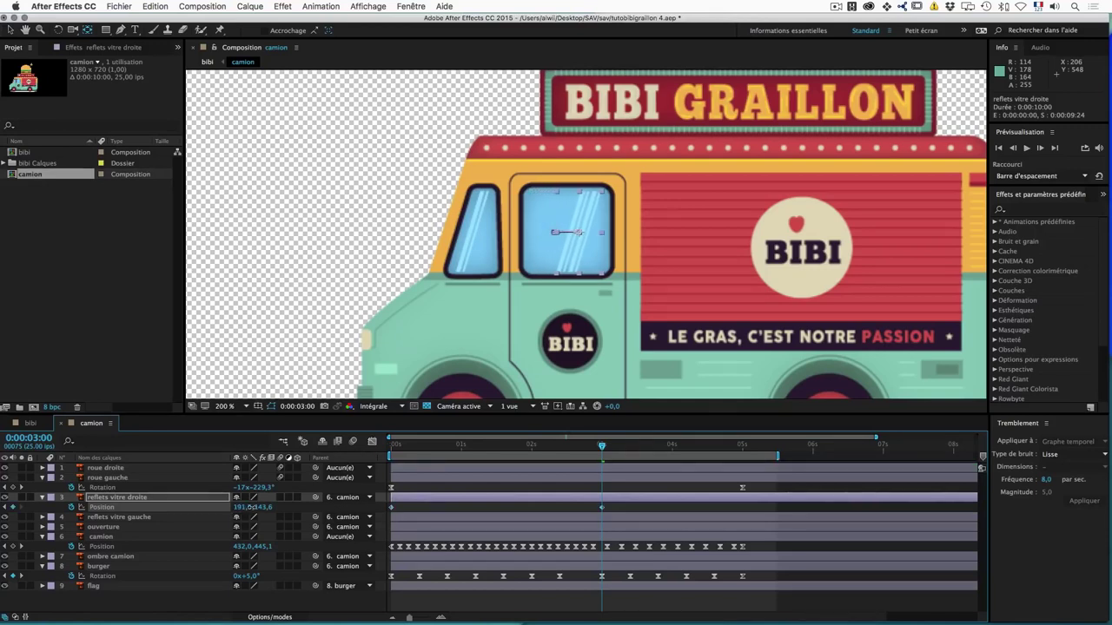
drag(251, 508, 252, 507)
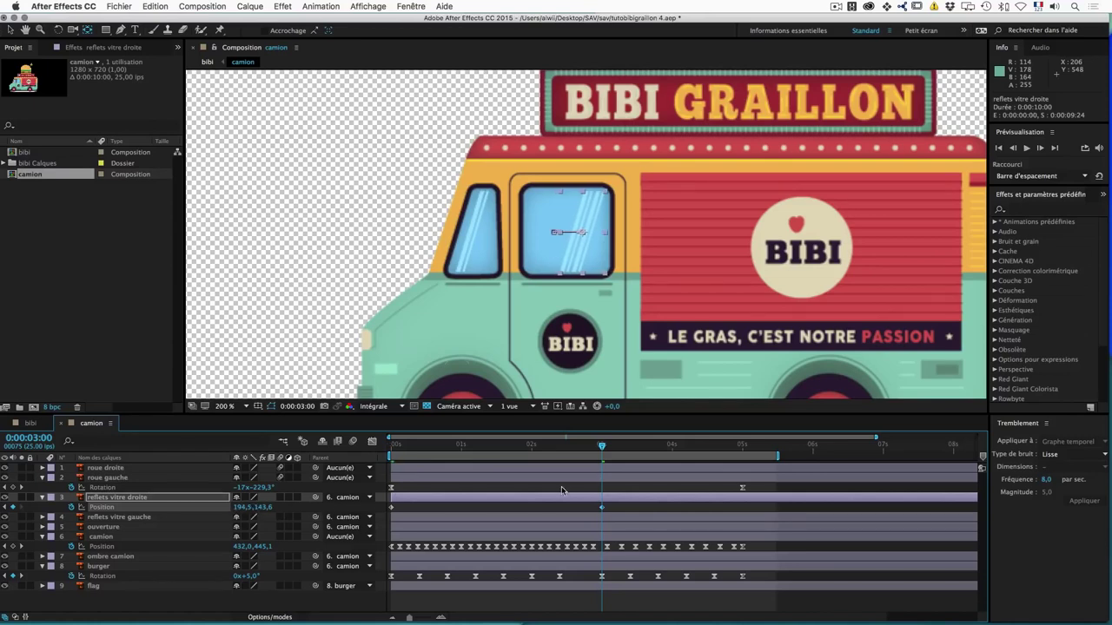
click(123, 519)
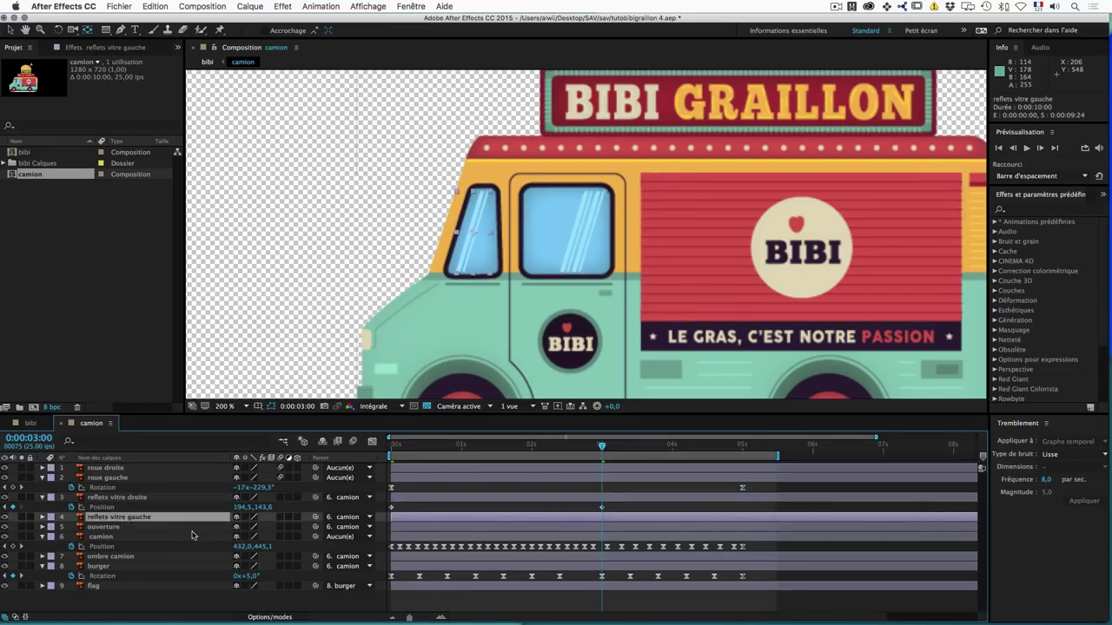
Step: Set a 0 s Position keyframe on reflets vitre gauche at 99,7, 143,5 and zoom the viewer to 400%
key(p)
drag(402, 446, 379, 452)
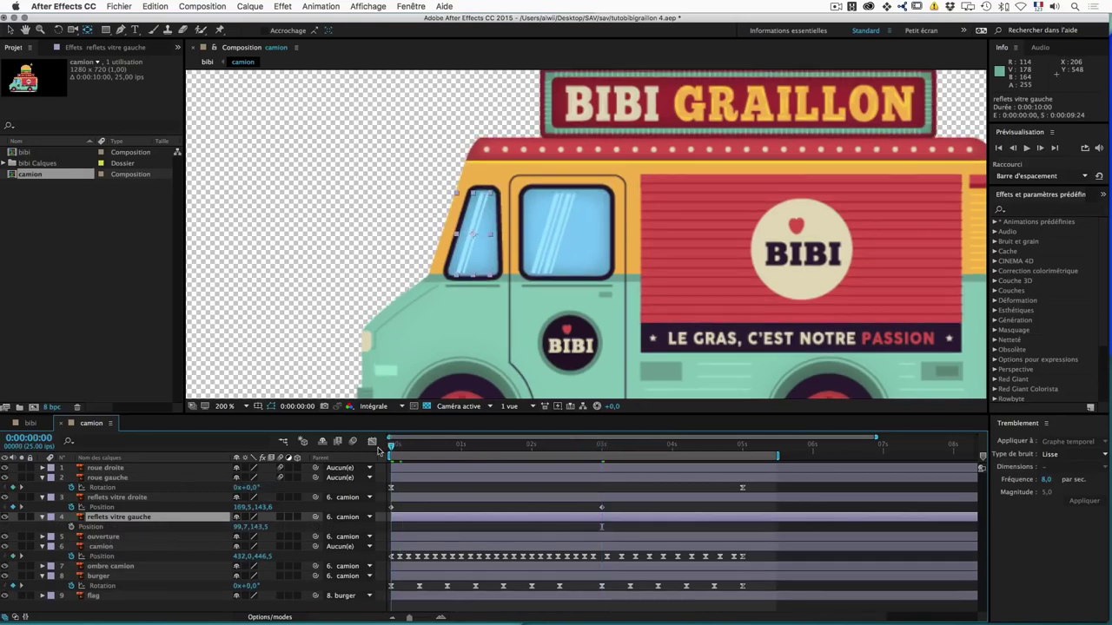
click(72, 527)
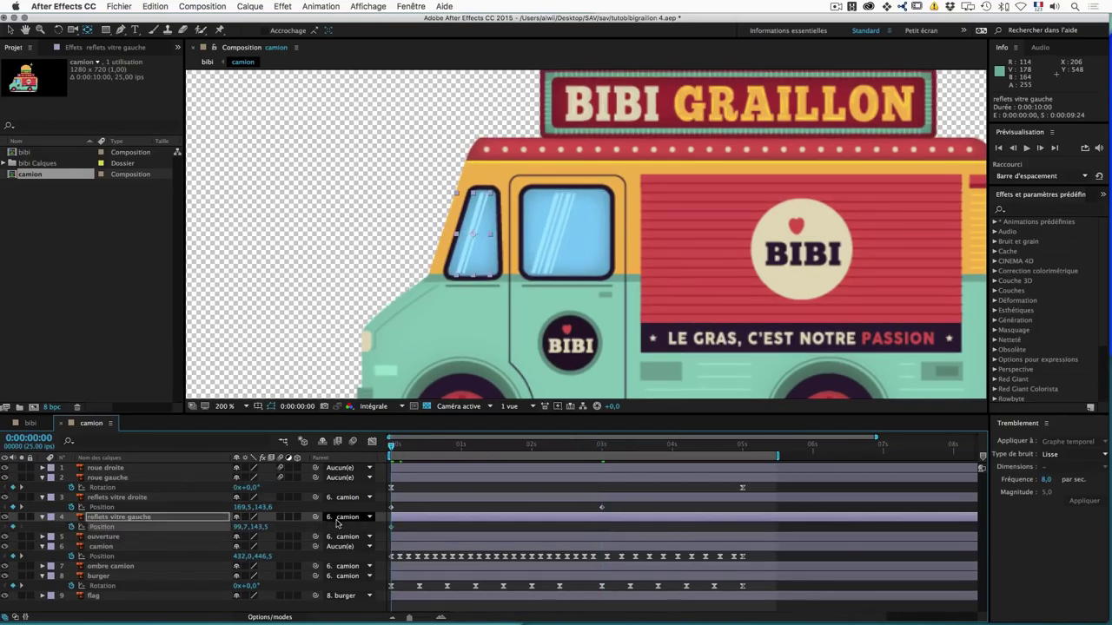
click(602, 448)
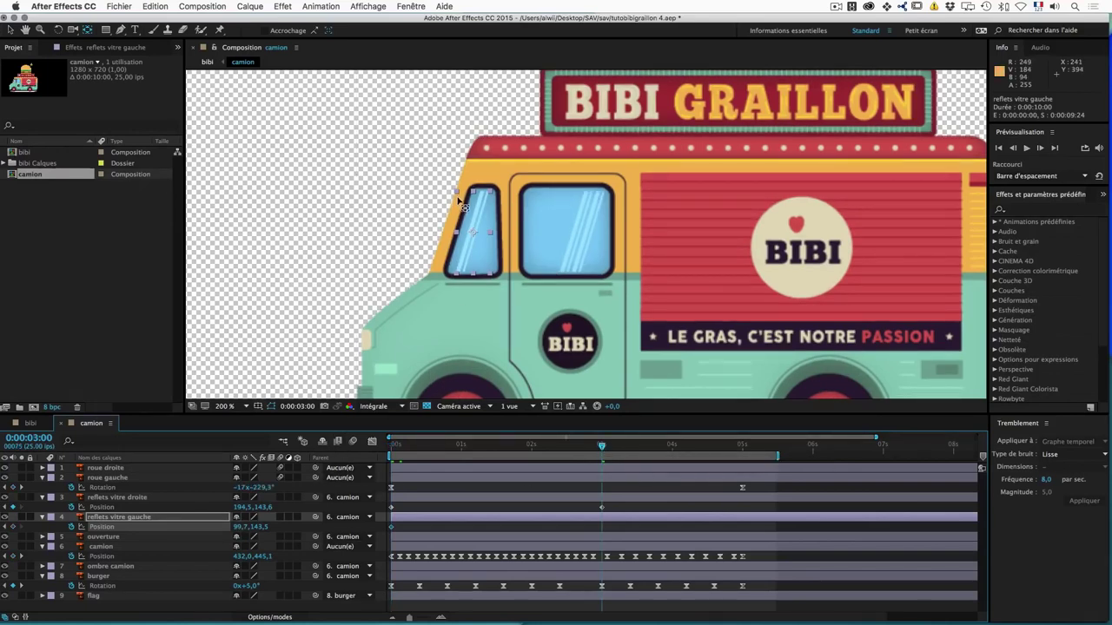
key(period)
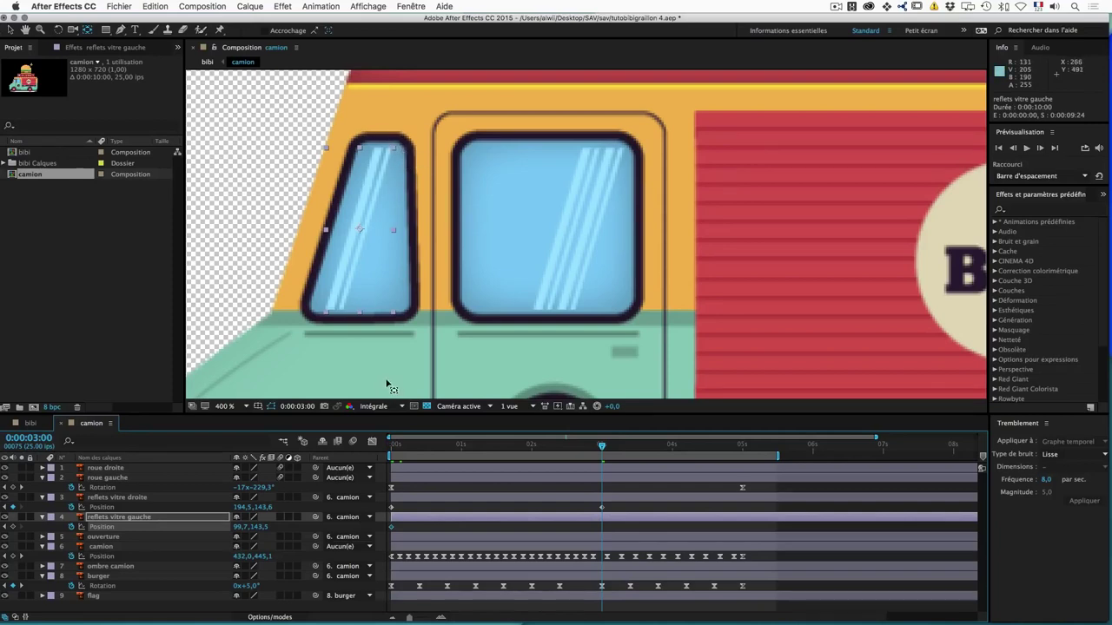
Step: Turn off Afficher les contrôles du calque and move reflets vitre gauche to X 104,7 at 3 s
click(368, 7)
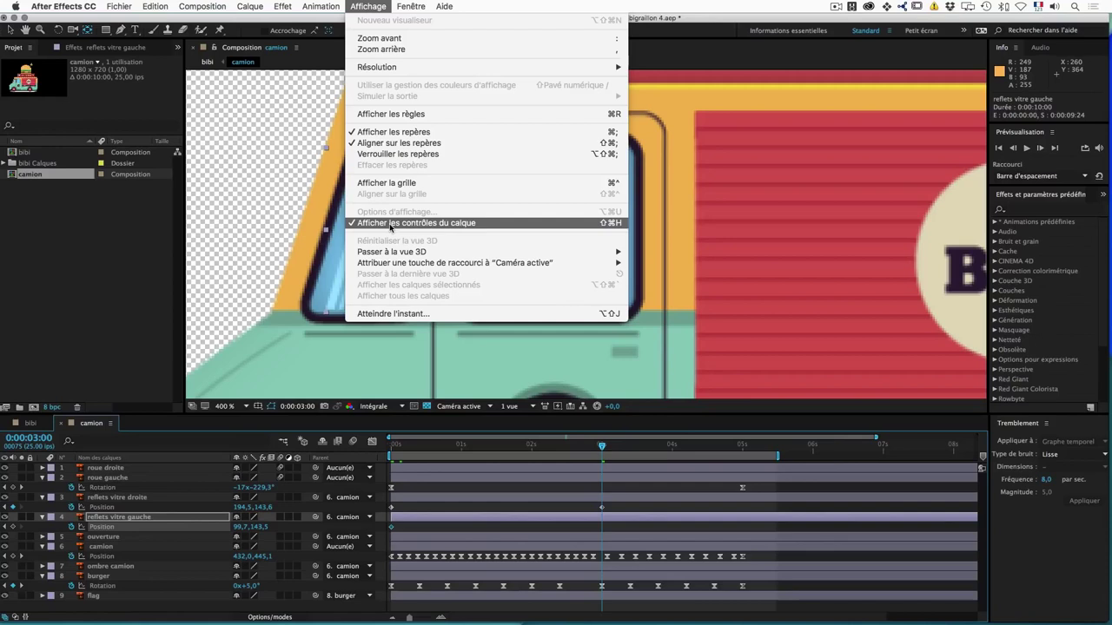
click(390, 223)
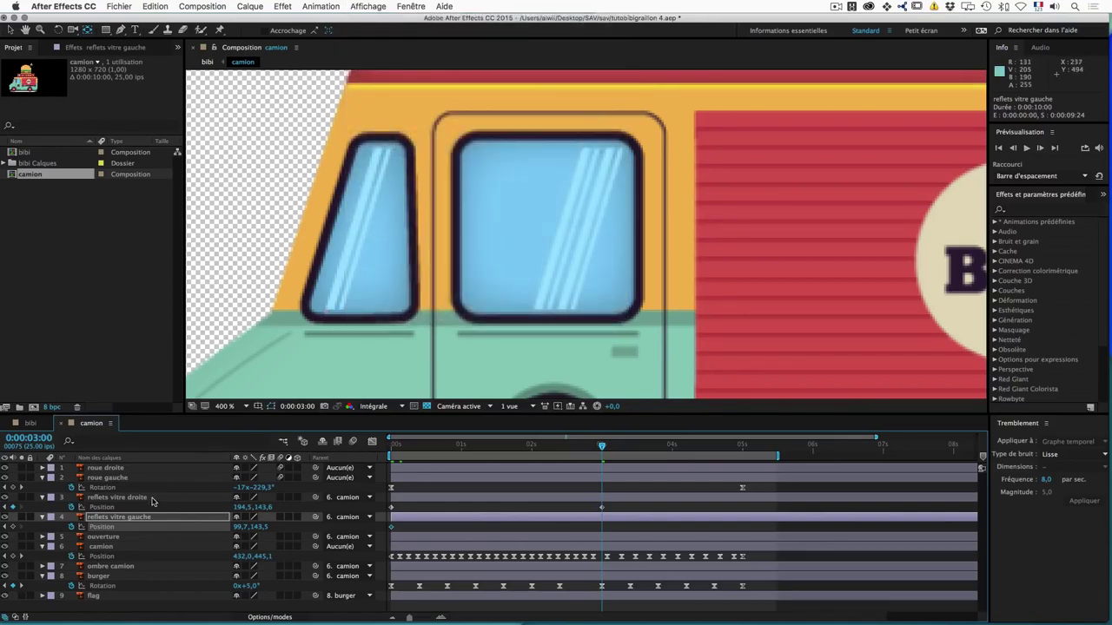
drag(249, 528, 240, 528)
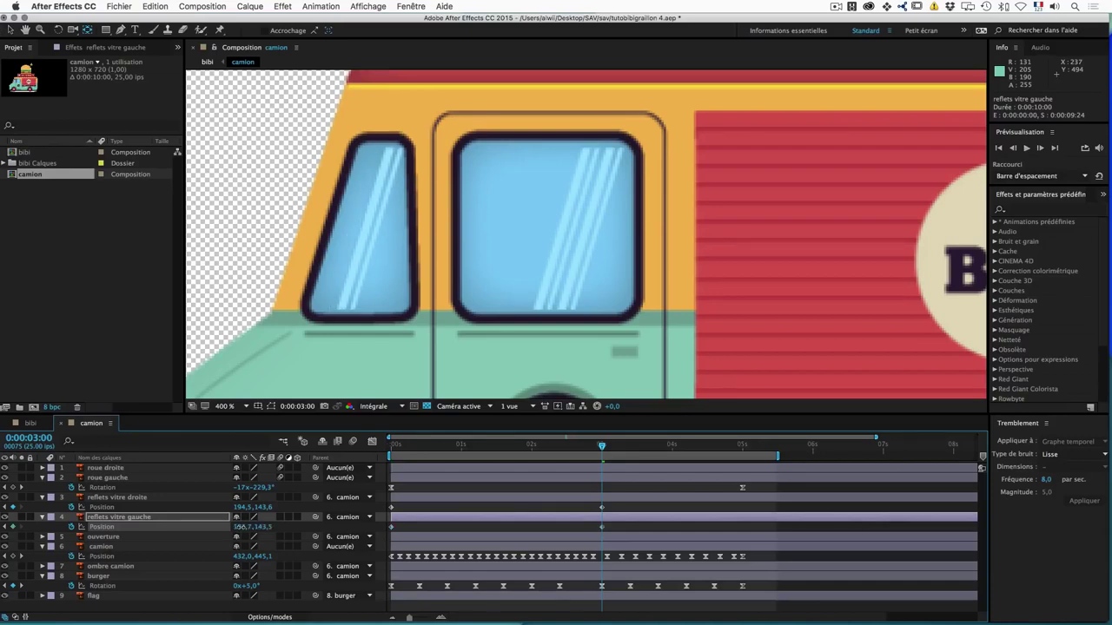
drag(240, 528, 242, 529)
drag(602, 447, 371, 450)
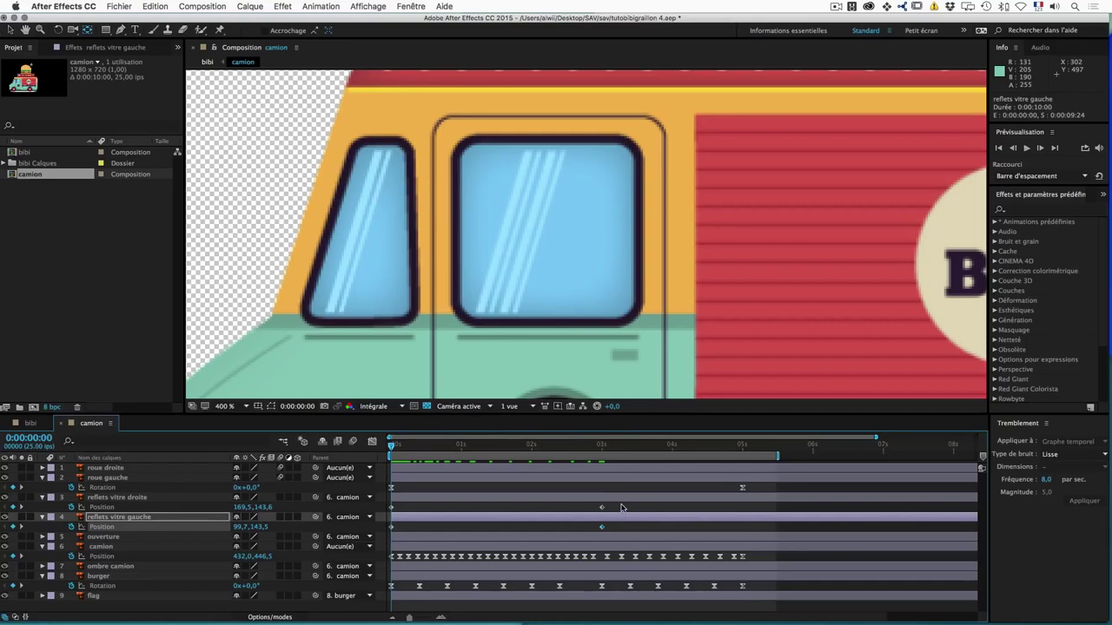
Step: Reverse both reflections' Position keyframes with Inverser les images clés, then Easy Ease them with F9
drag(622, 504, 384, 538)
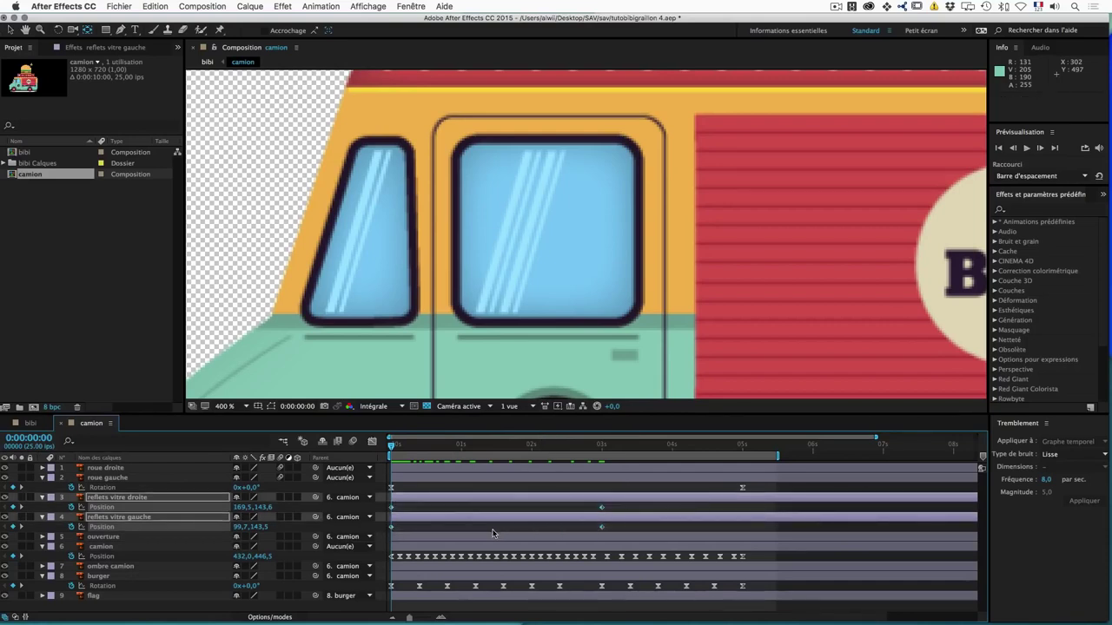
right_click(603, 530)
mouse_move(653, 613)
click(879, 581)
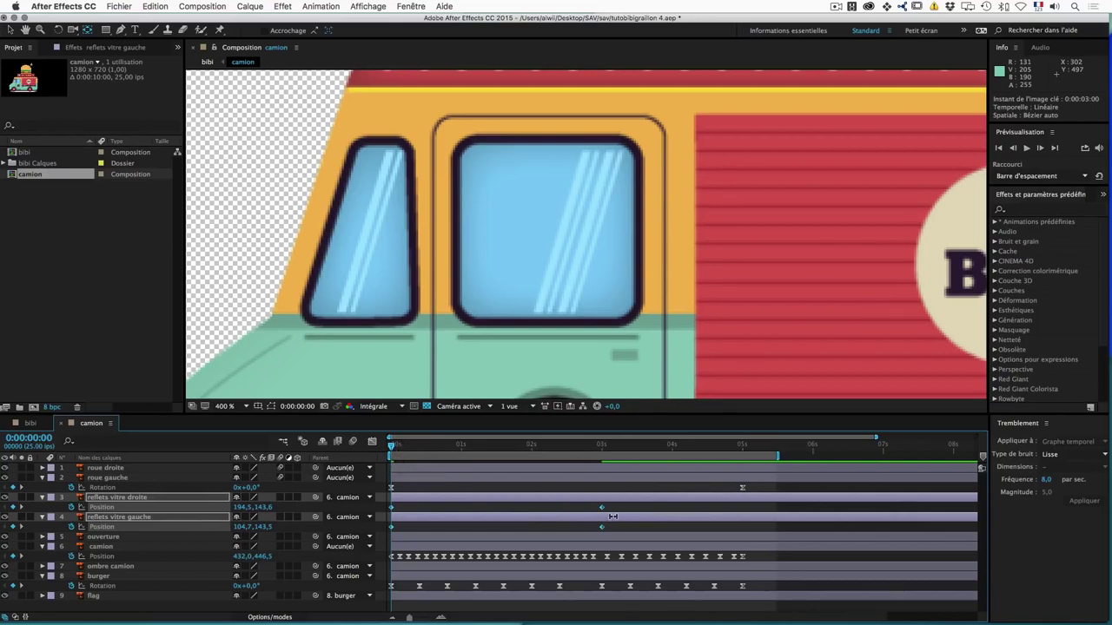
key(F9)
click(602, 445)
drag(602, 444, 743, 449)
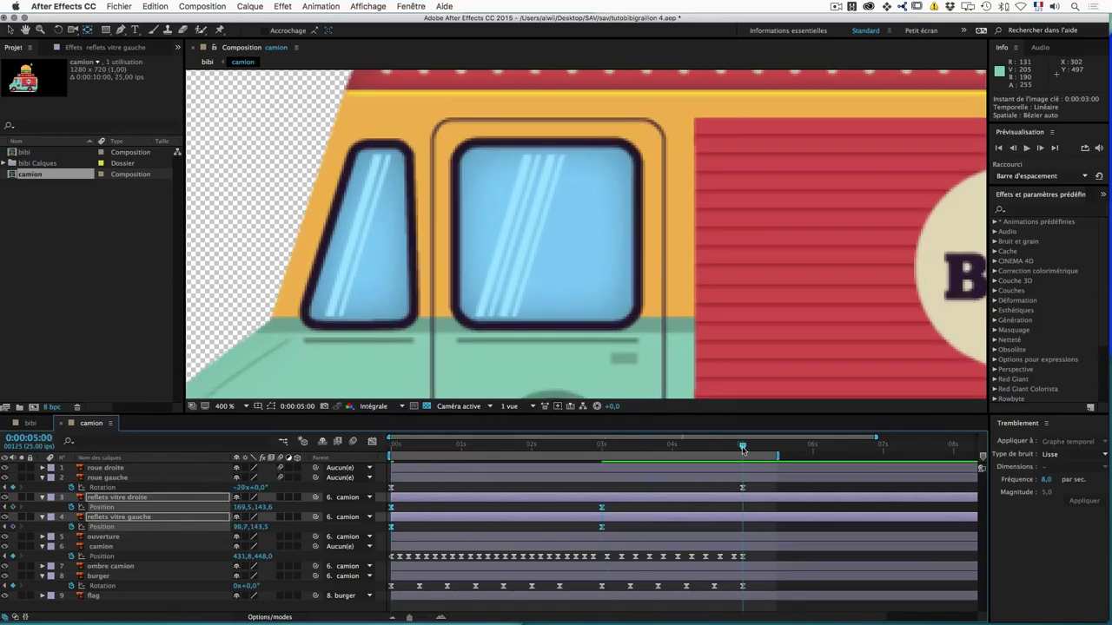
Step: Add 5 s Position keyframes at X 166,5 (right) and 96,7 (left) reflections, then preview
click(199, 536)
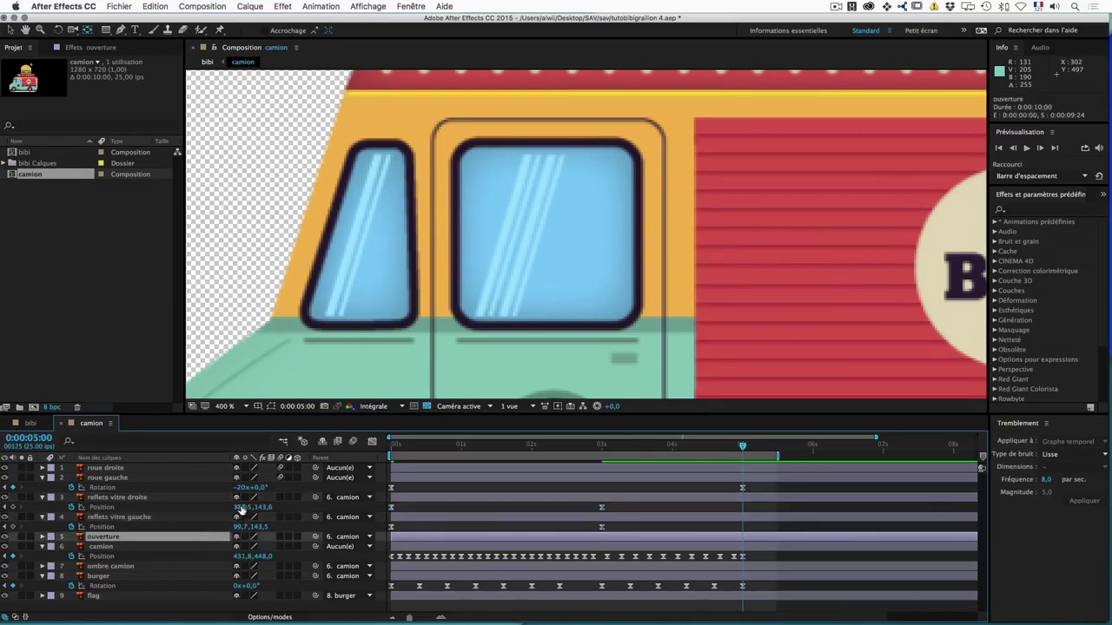
drag(240, 507, 245, 507)
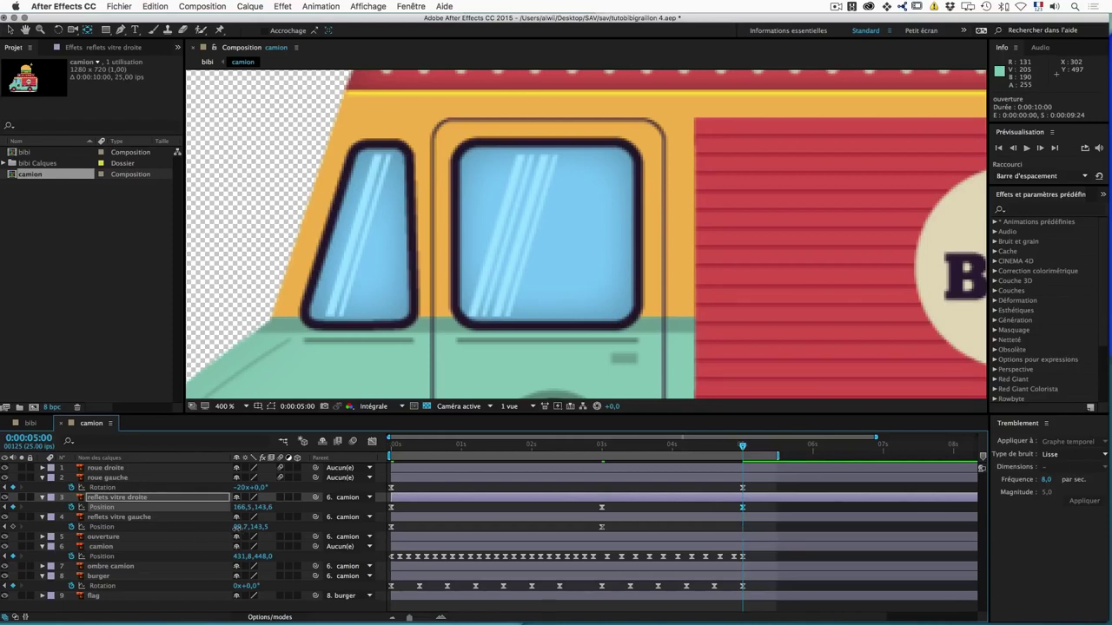
drag(236, 527, 238, 527)
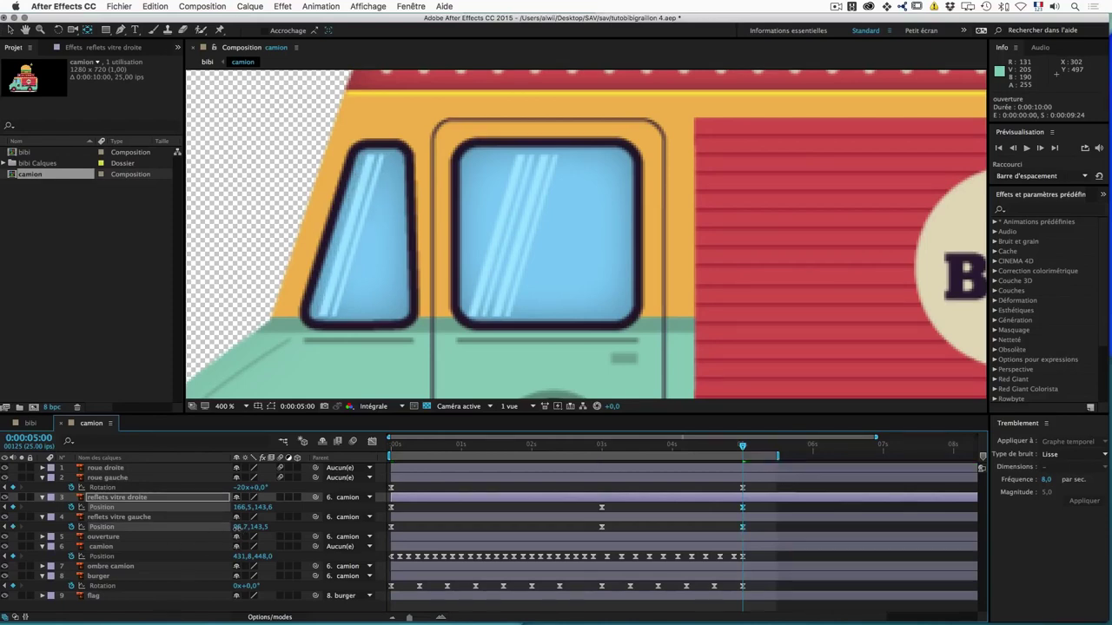
click(382, 517)
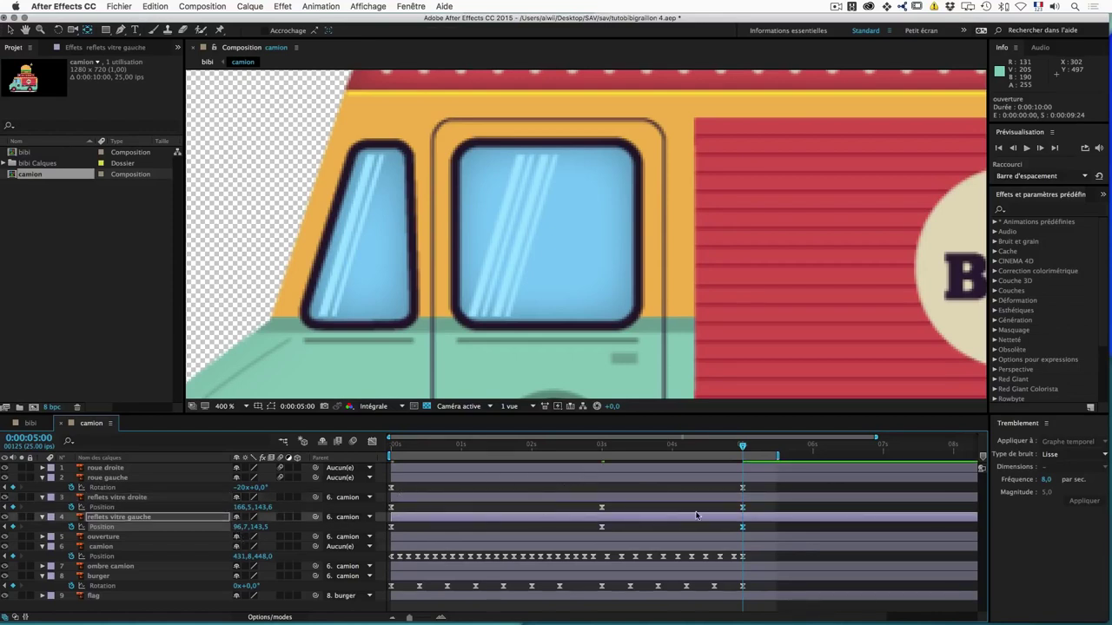
drag(394, 448, 624, 448)
key(space)
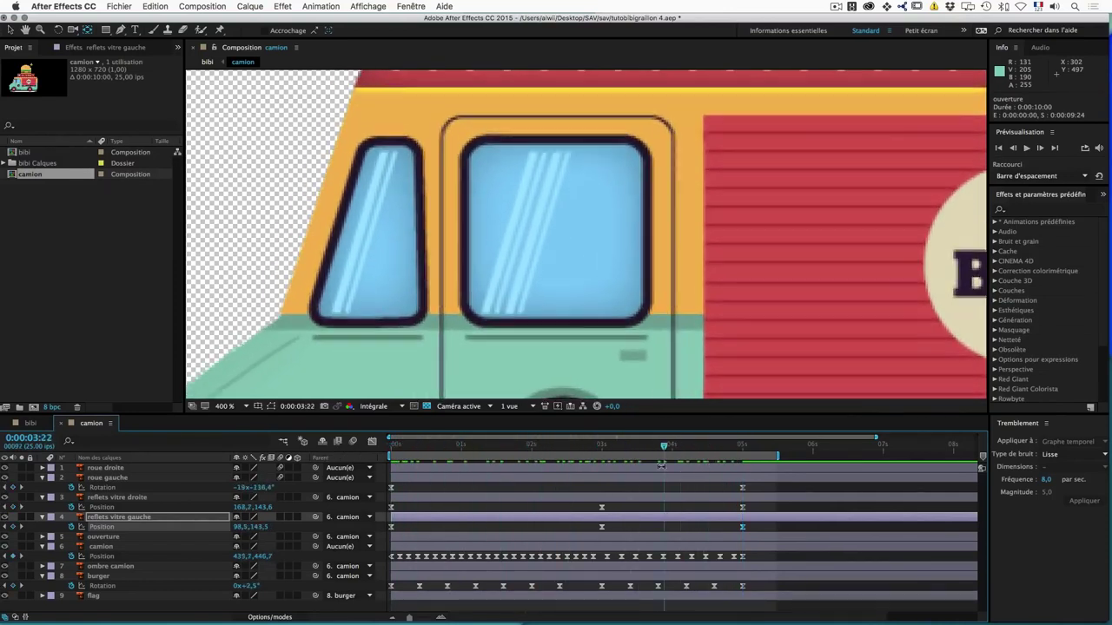
Step: Zoom the viewer to 100%, preview from the start, and stop at the 3-second mark
scroll(533, 243, down, 4)
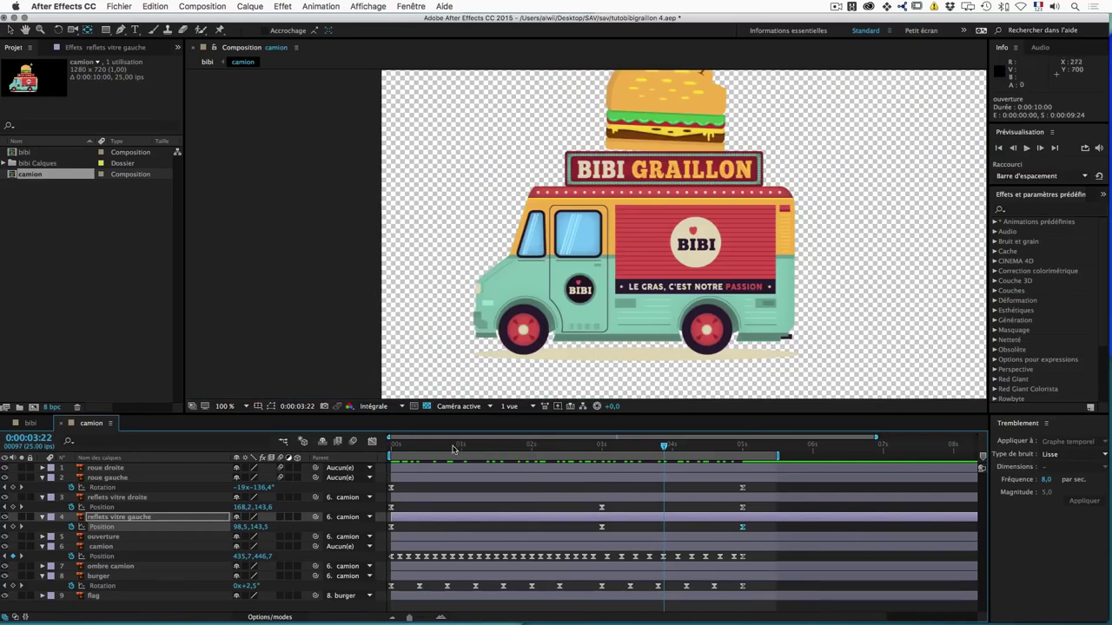
drag(732, 455, 707, 459)
key(Home)
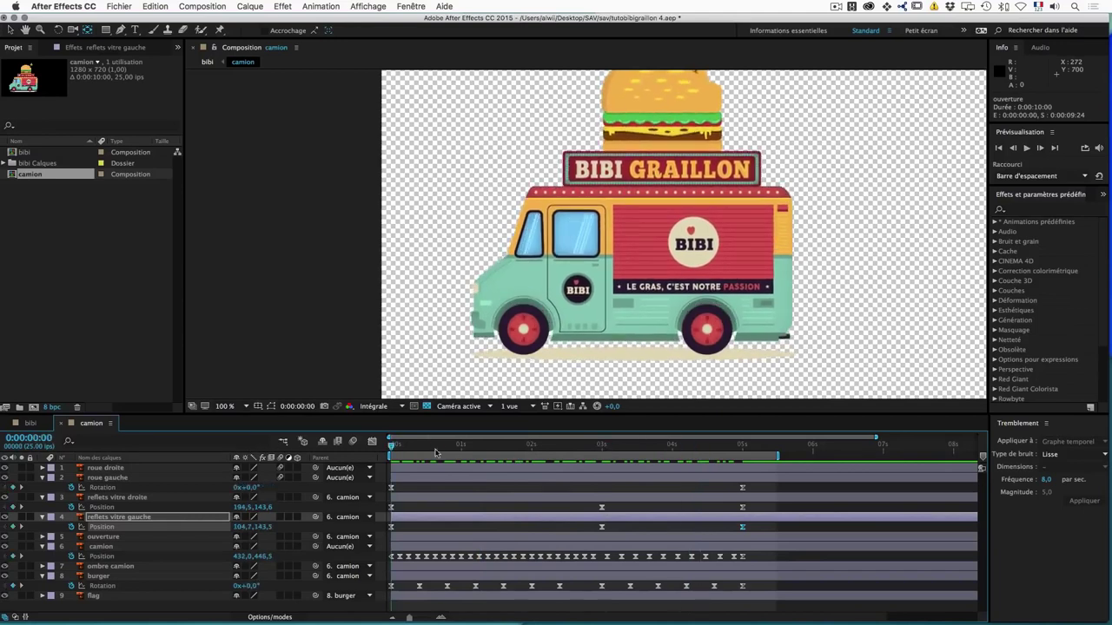
key(space)
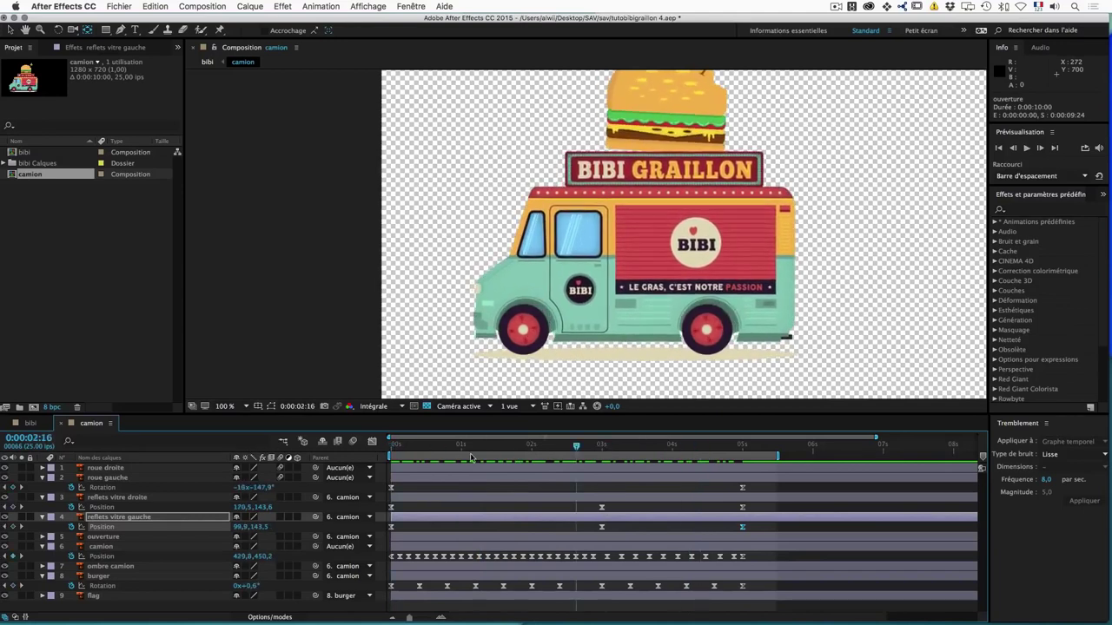
key(space)
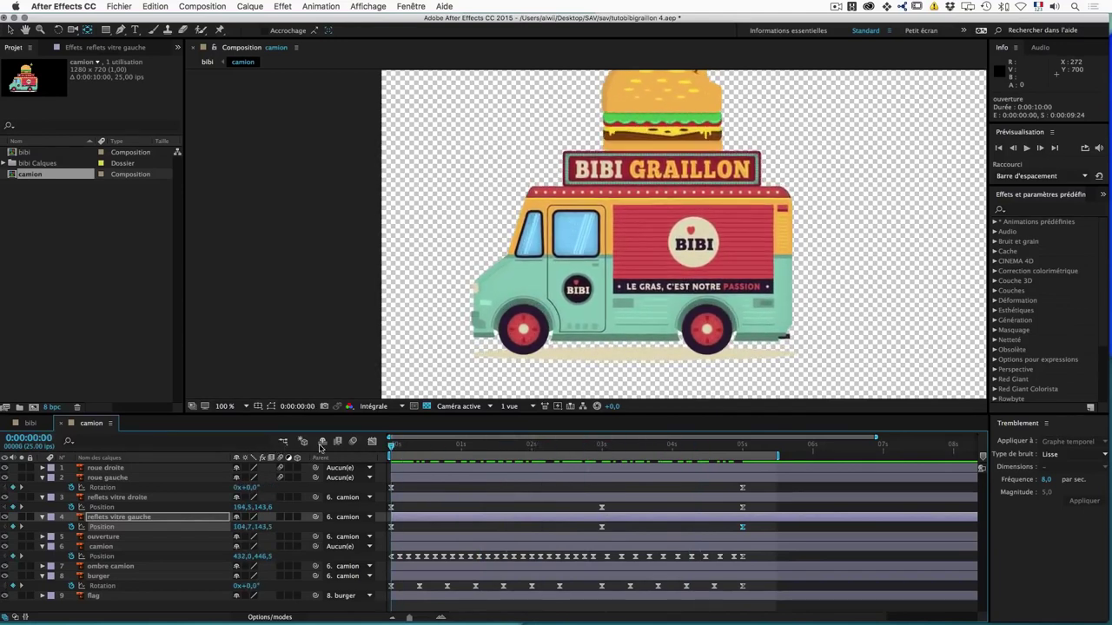
mouse_move(392, 448)
mouse_down()
mouse_move(526, 448)
mouse_move(346, 457)
mouse_up()
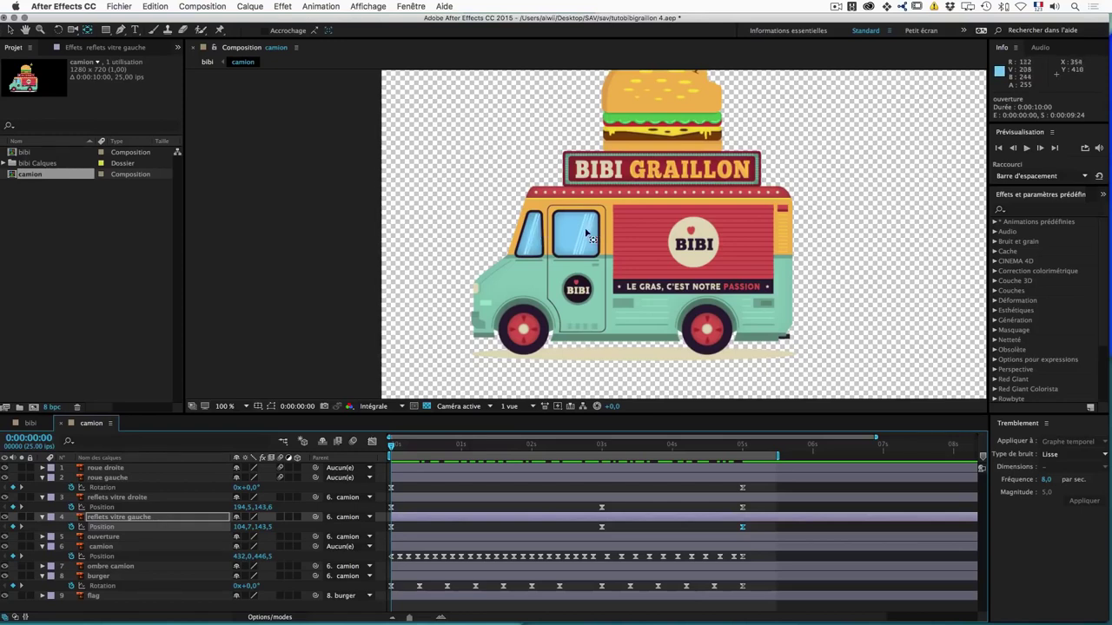
click(603, 447)
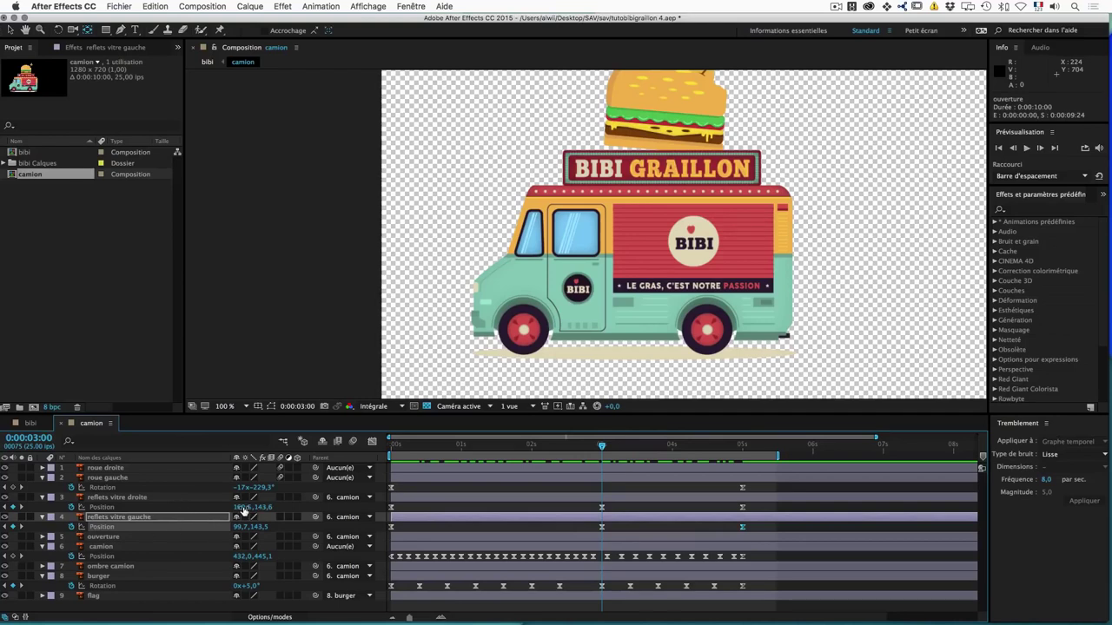
Step: Nudge reflets vitre droite's X at 3 s, set it to 175,5 at 5 s, and preview
drag(242, 511, 245, 509)
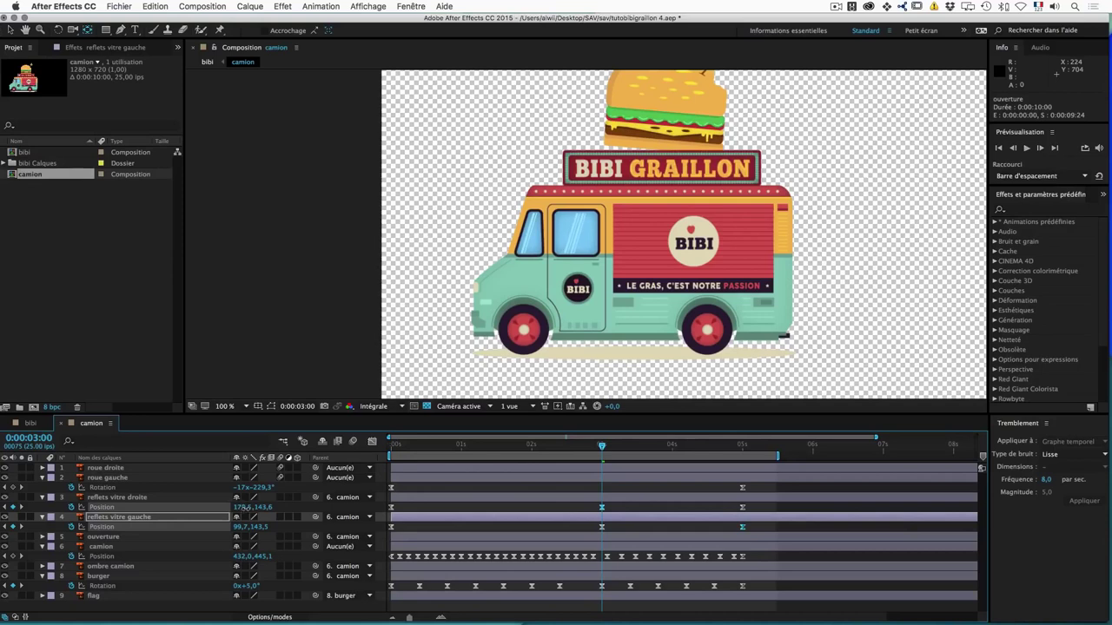
click(245, 509)
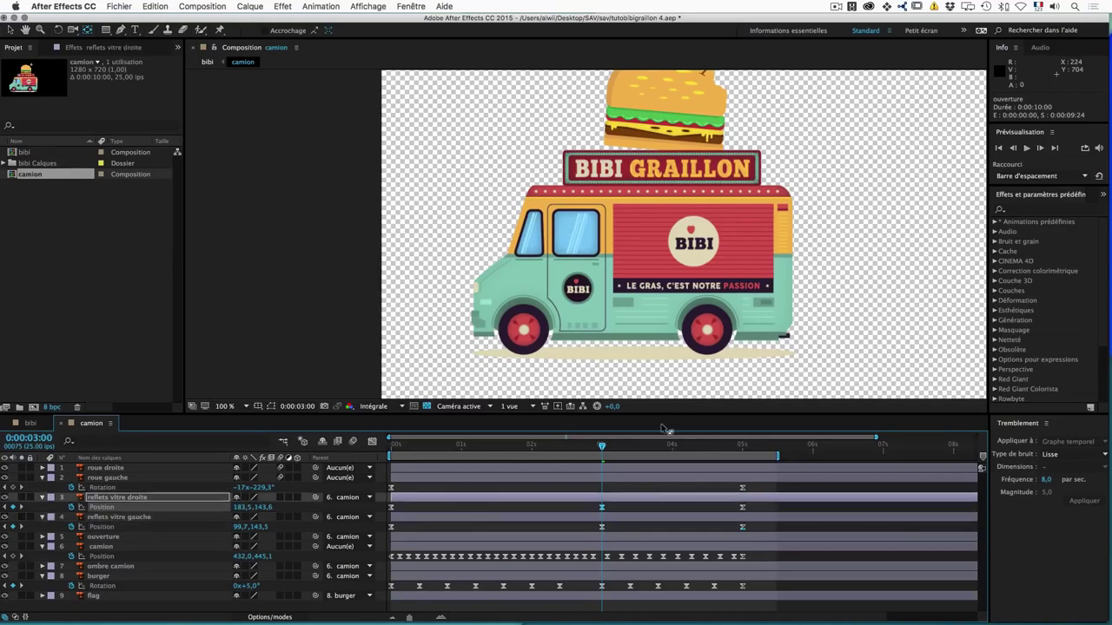
key(space)
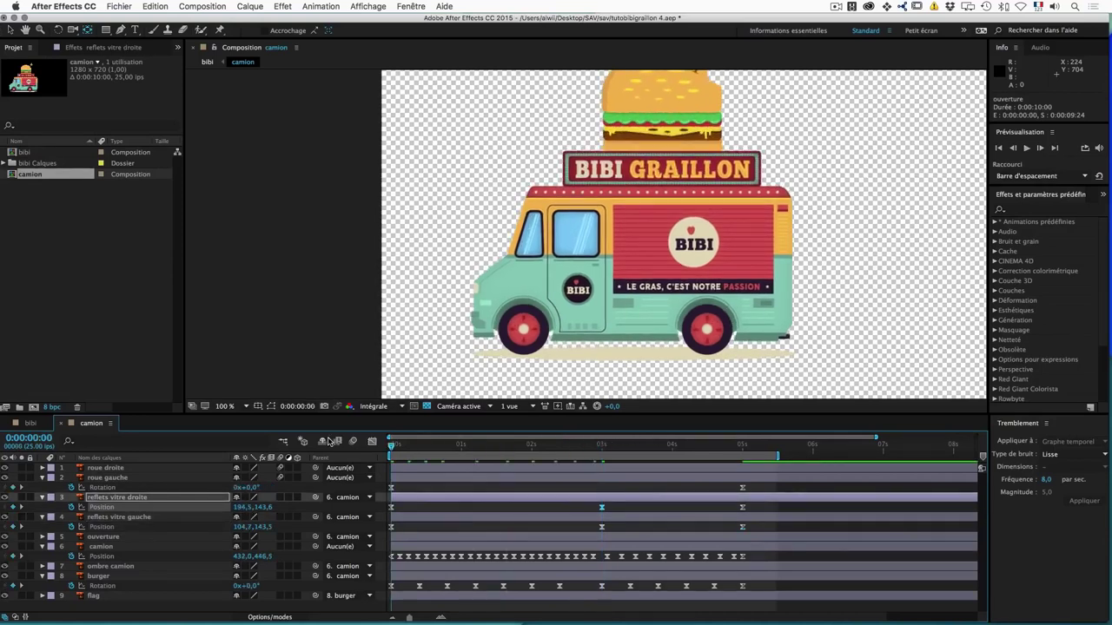
drag(602, 449, 744, 456)
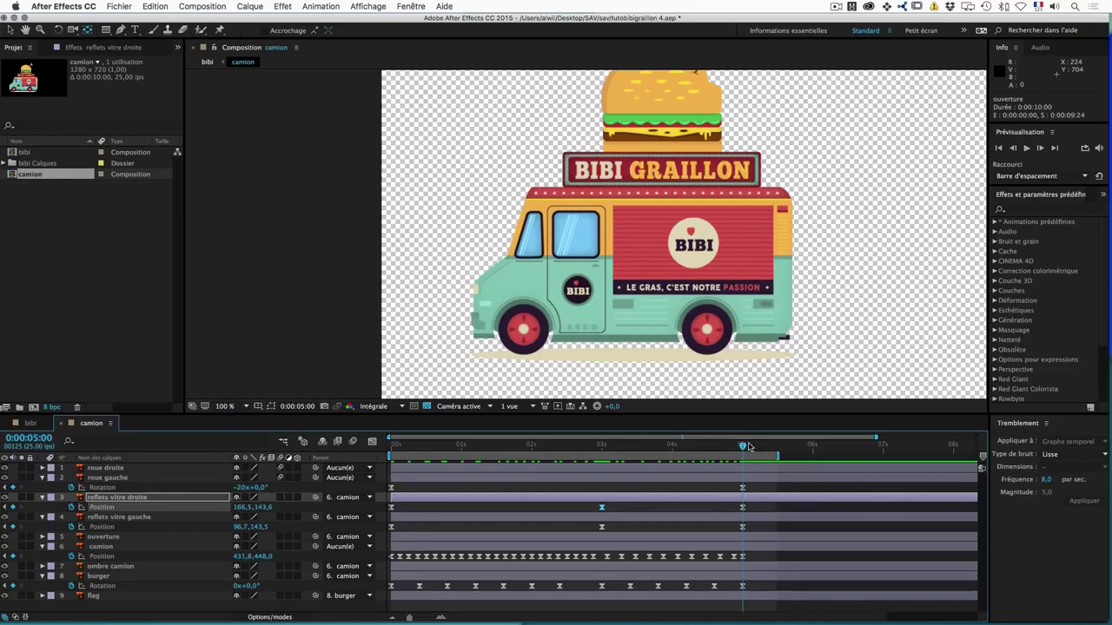
drag(242, 509, 245, 507)
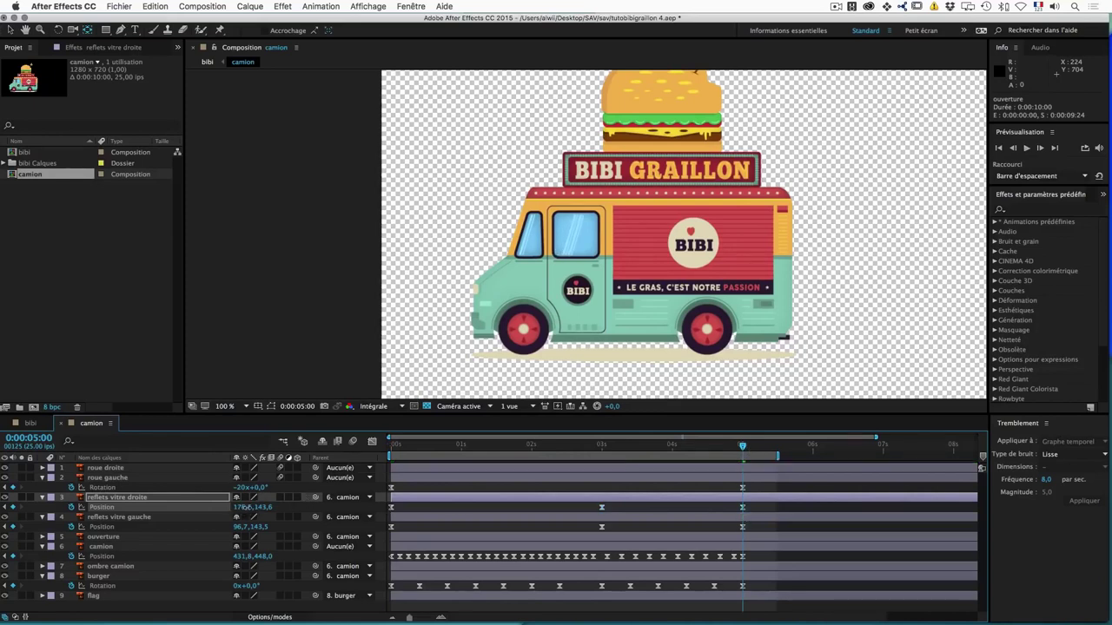
key(space)
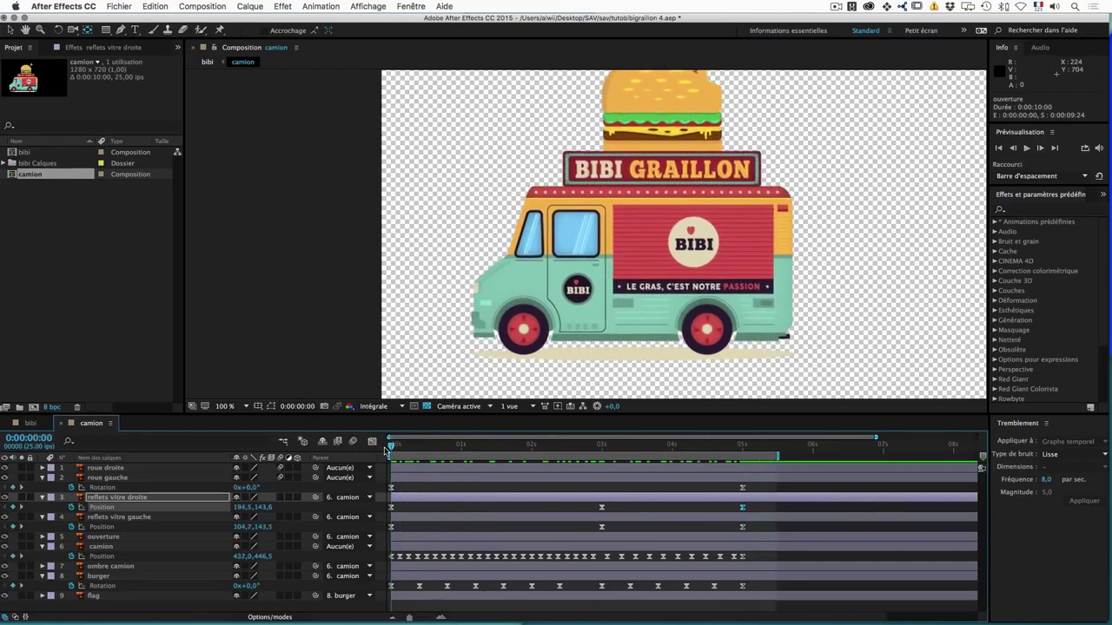
Step: Zoom the viewer to 50%, preview the full truck animation, then select the flag layer
key(space)
key(comma)
key(comma)
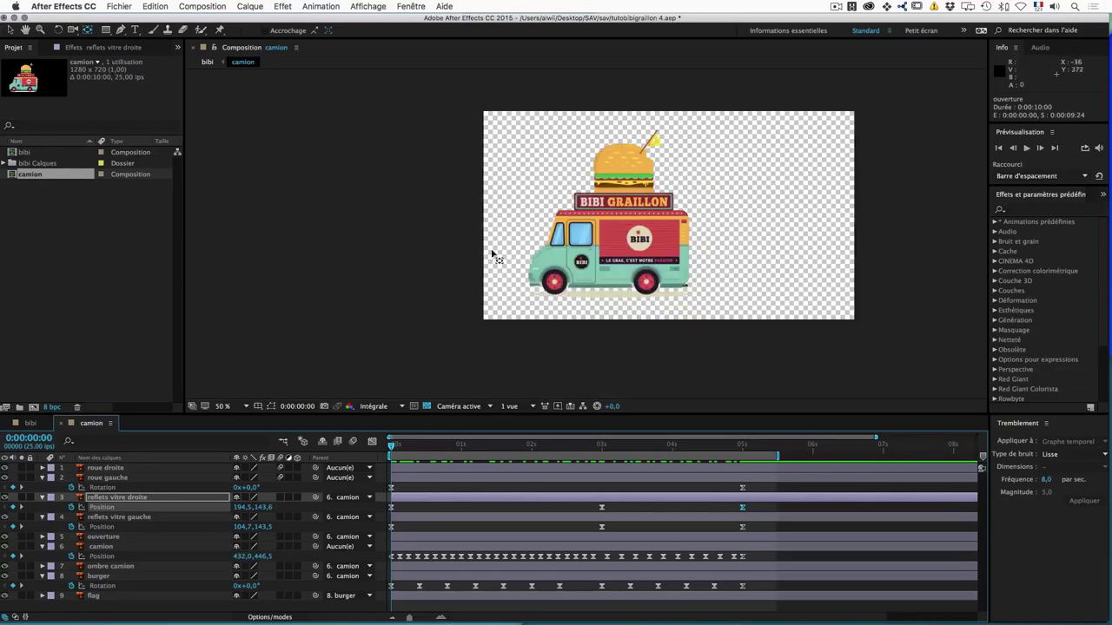
mouse_move(393, 447)
mouse_down()
mouse_move(450, 445)
mouse_move(388, 459)
mouse_up()
key(space)
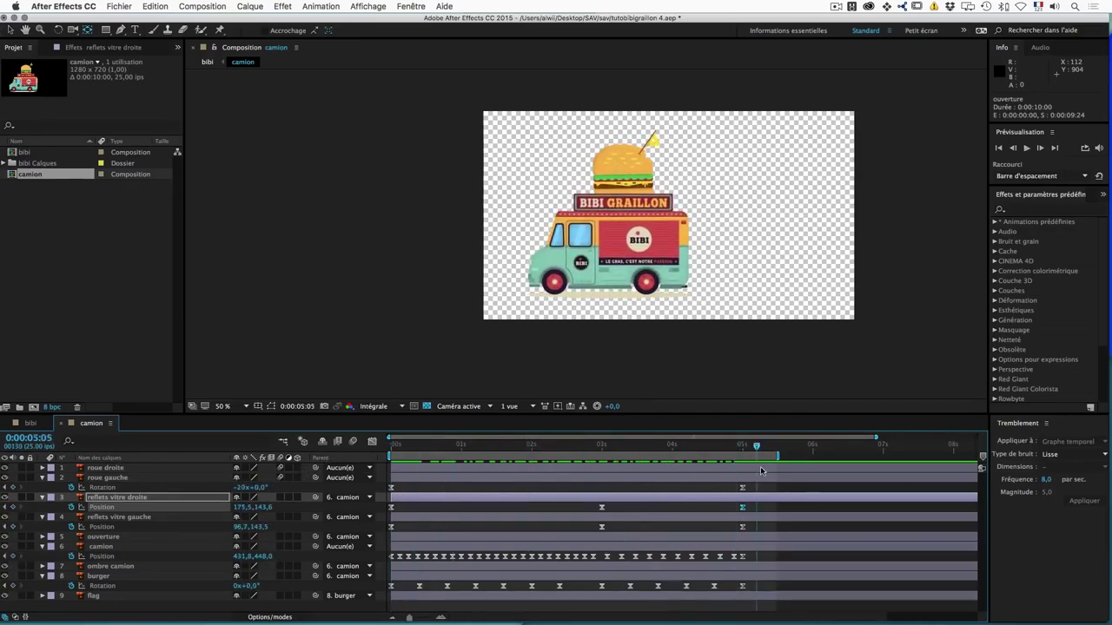
key(space)
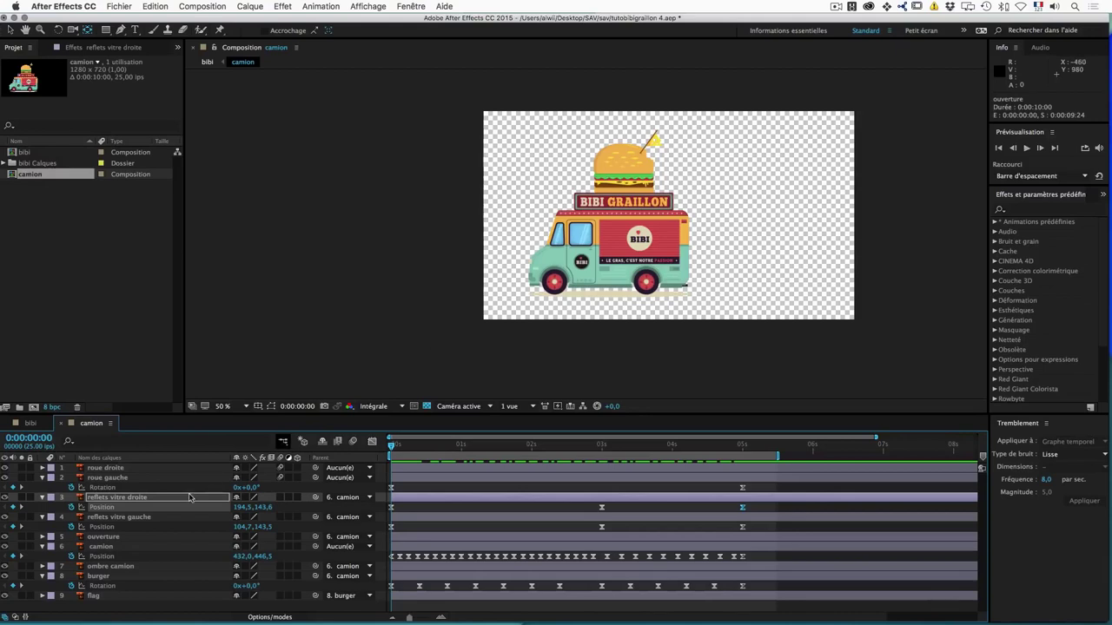
click(95, 597)
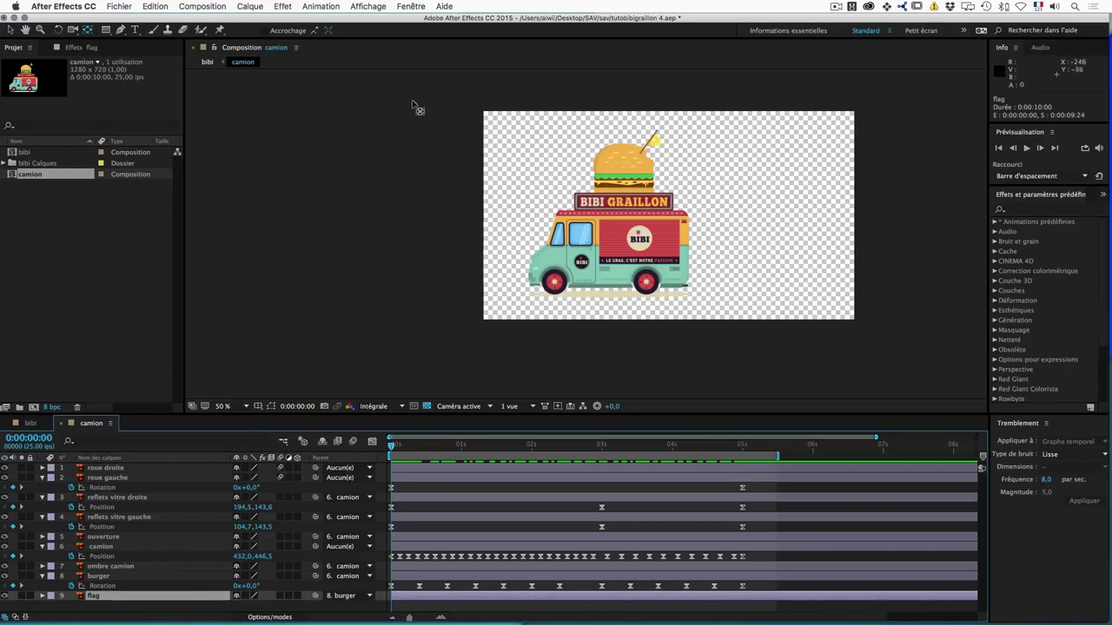
click(361, 6)
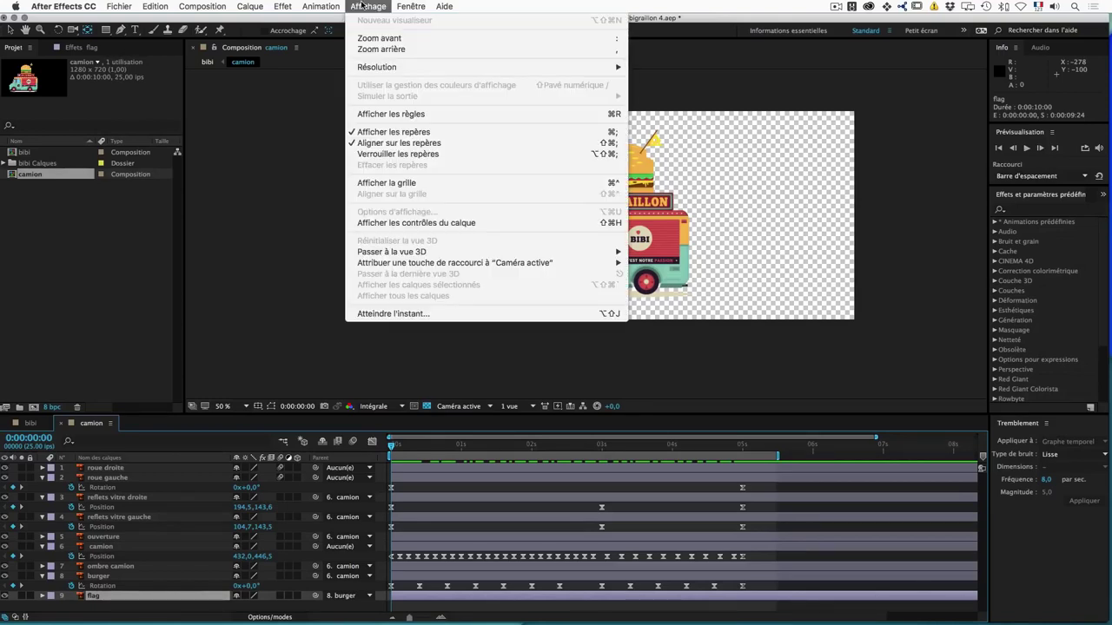
Step: Expand the flag layer to reveal its Transform properties, anchor point 32,7, 24,7
click(361, 6)
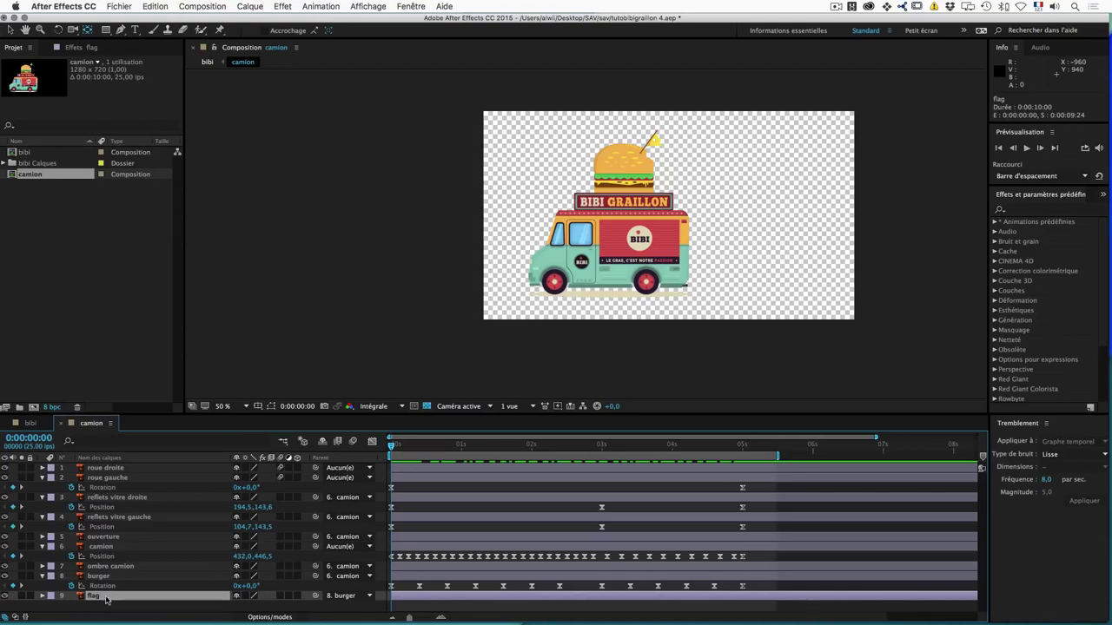
click(42, 596)
click(53, 605)
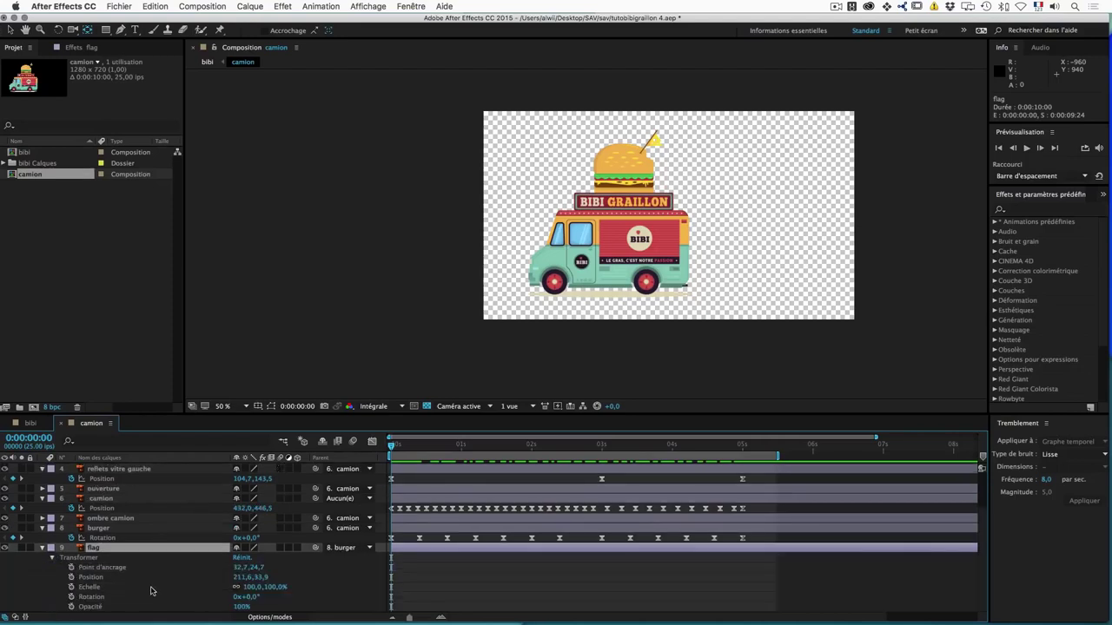
click(91, 588)
click(92, 598)
click(96, 607)
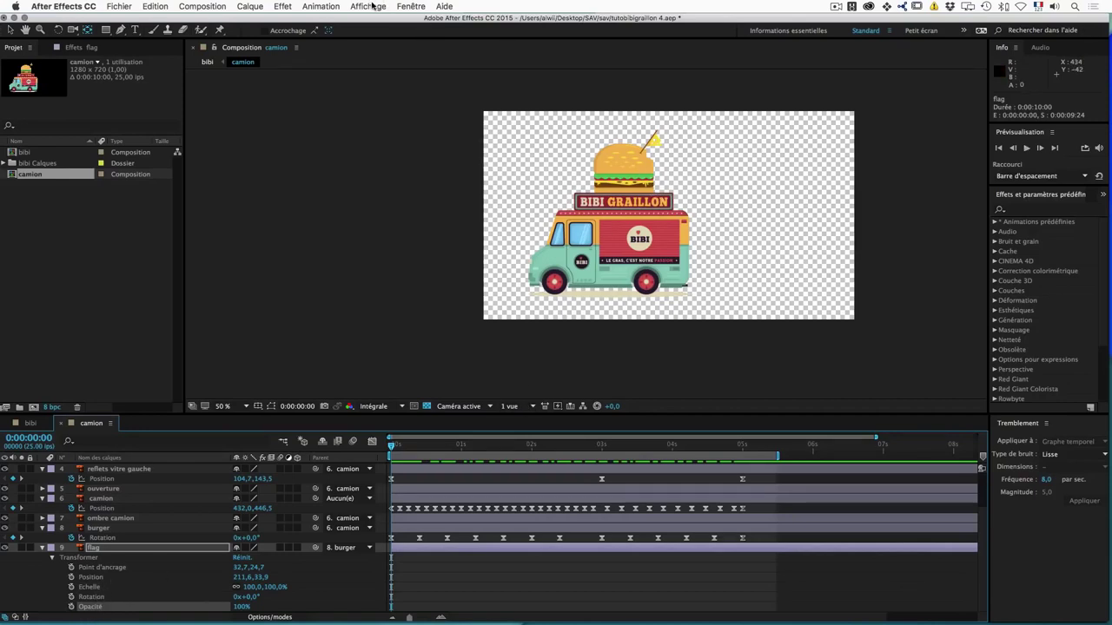
Step: Turn layer controls back on in the viewer, zoom to 100% and frame the burger and flag
click(374, 6)
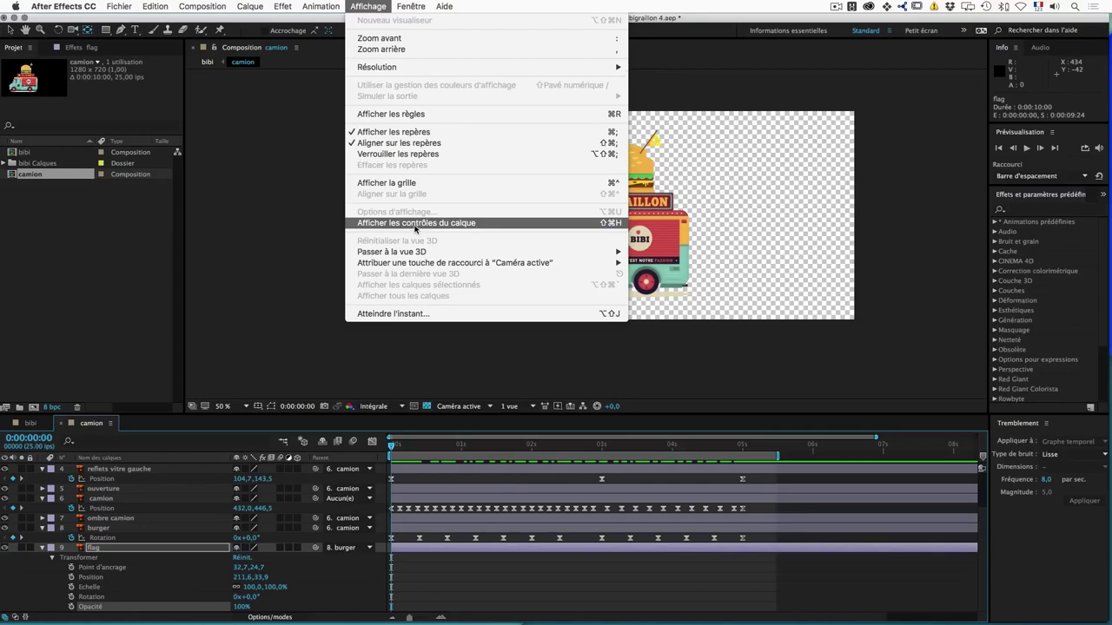
click(416, 228)
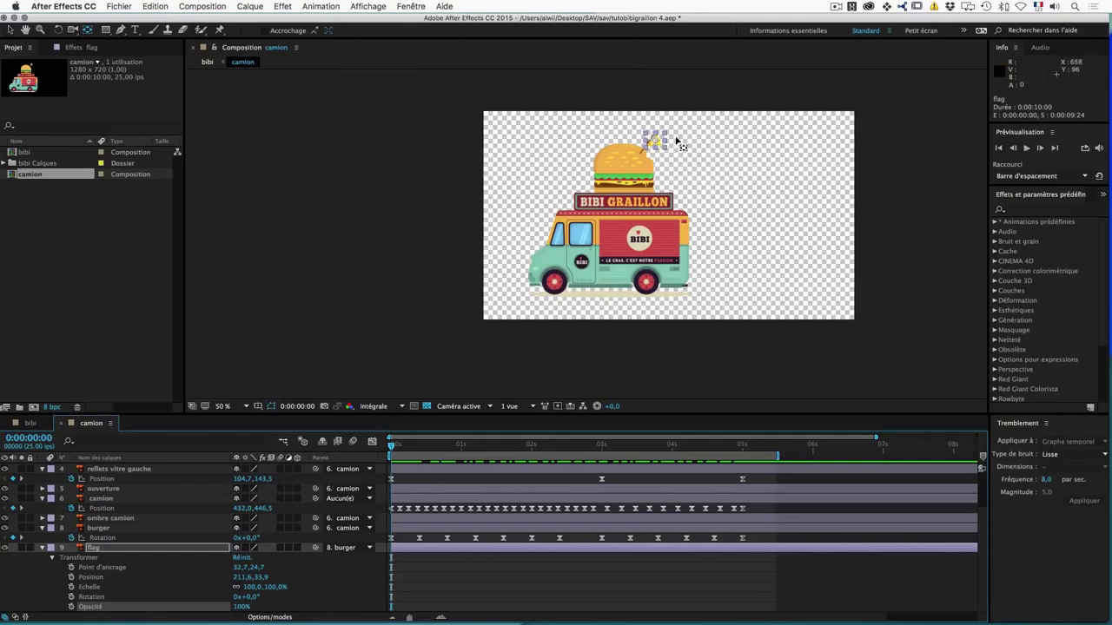
key(slash)
drag(757, 136, 693, 304)
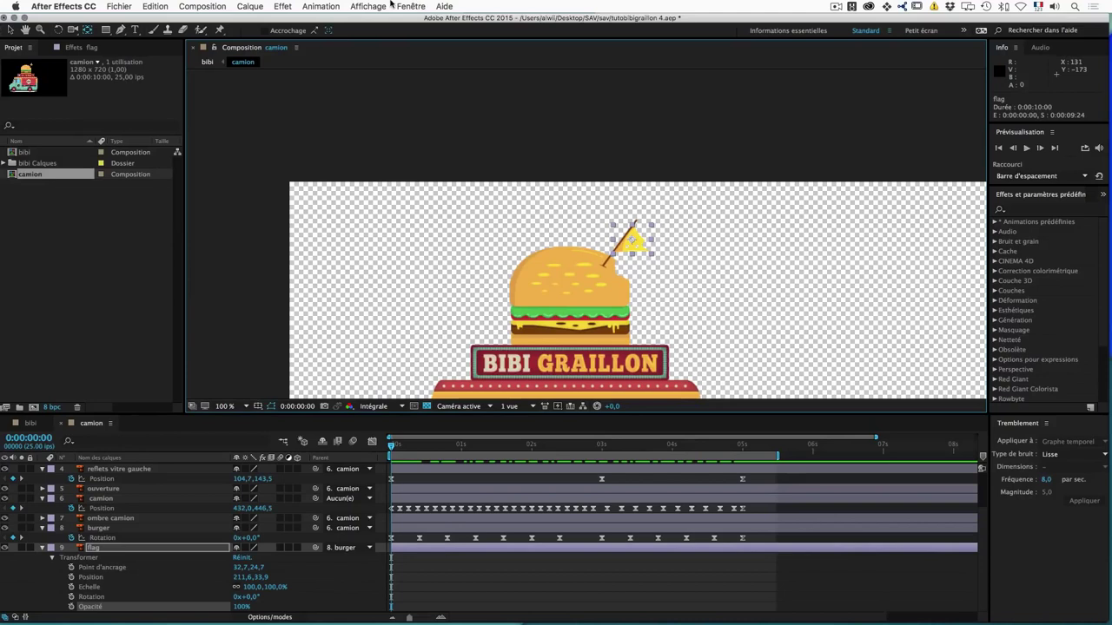
Step: Apply Déformation > Onde progressive to the flag layer
click(283, 6)
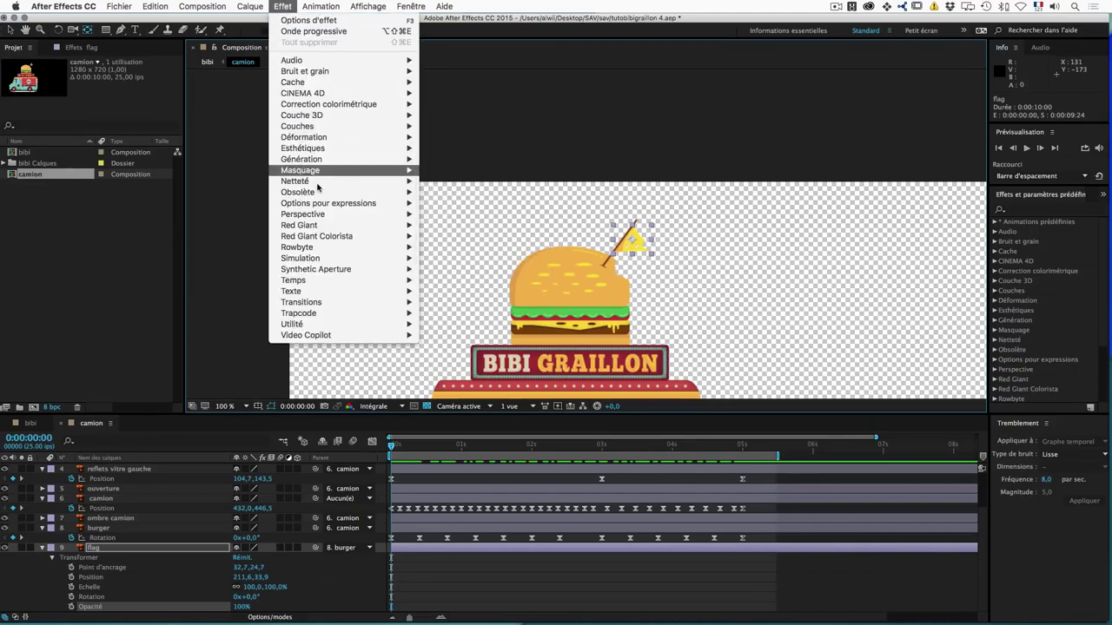
mouse_move(324, 136)
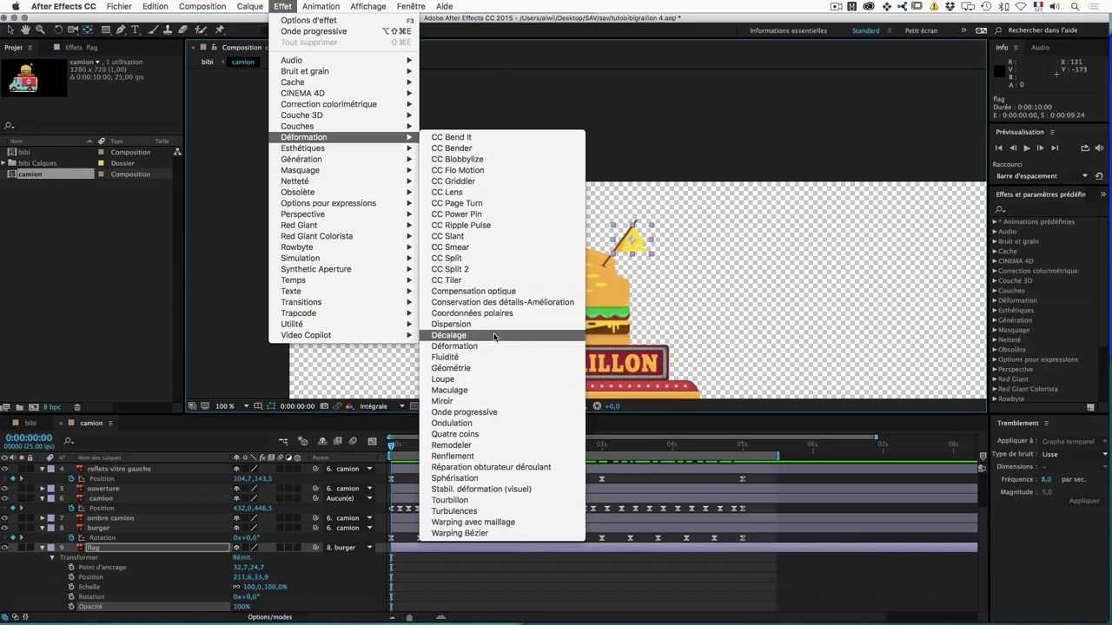
click(494, 412)
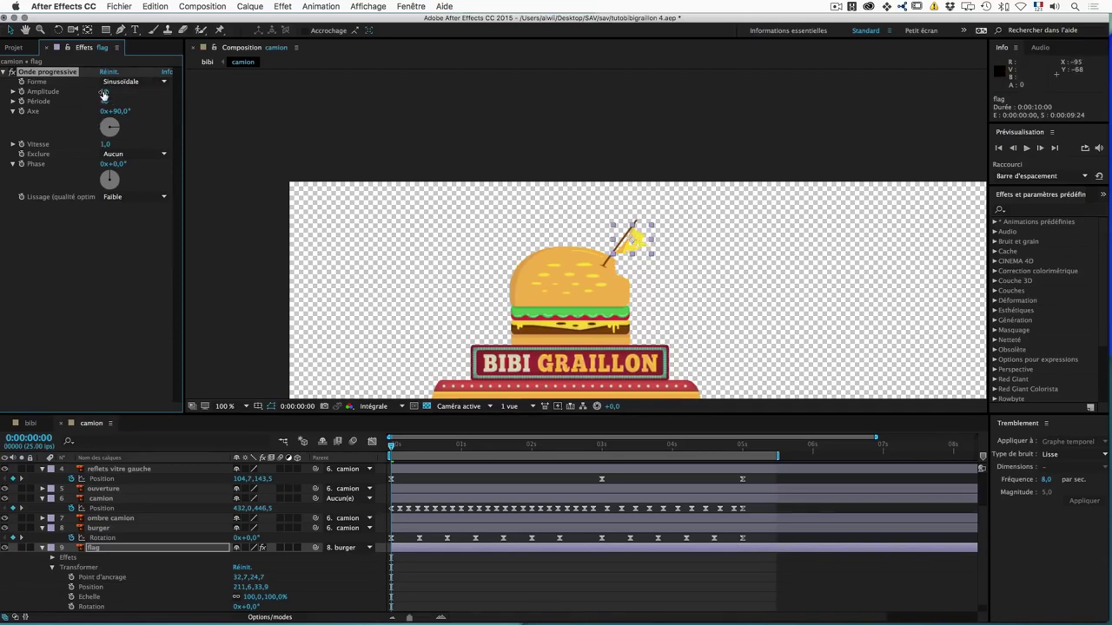
Step: Set the Onde progressive amplitude to 5 and the wave axis to 0°
drag(105, 95, 105, 93)
drag(105, 94, 104, 96)
click(104, 94)
drag(124, 124, 110, 117)
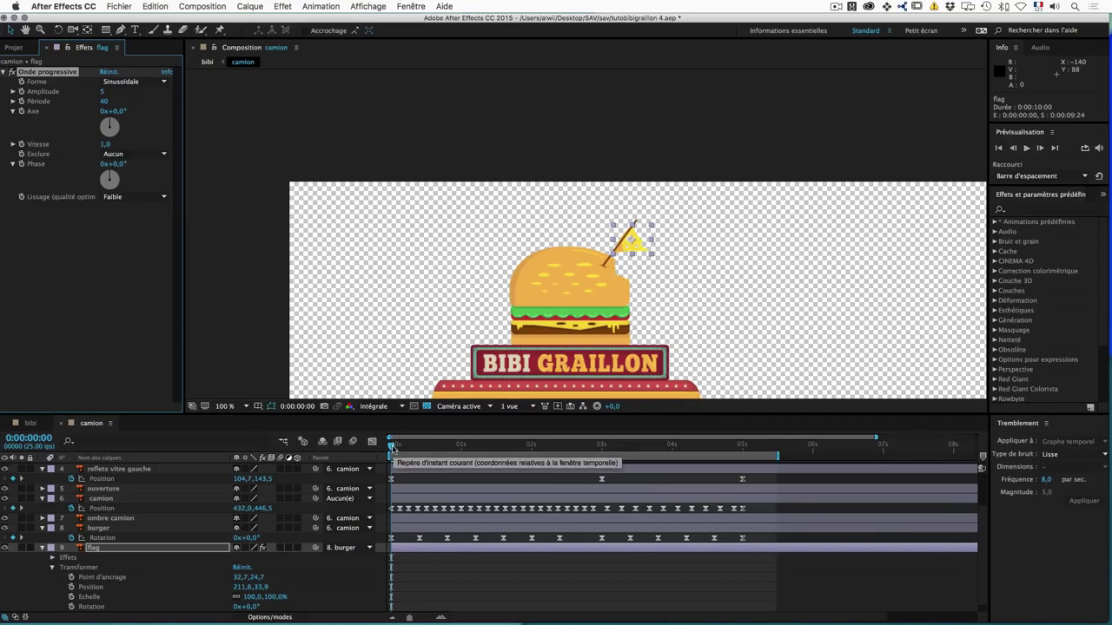
Step: Keyframe the Axe to 15x+0,0° at 0:00:03:00 and show only animated properties with U
click(22, 112)
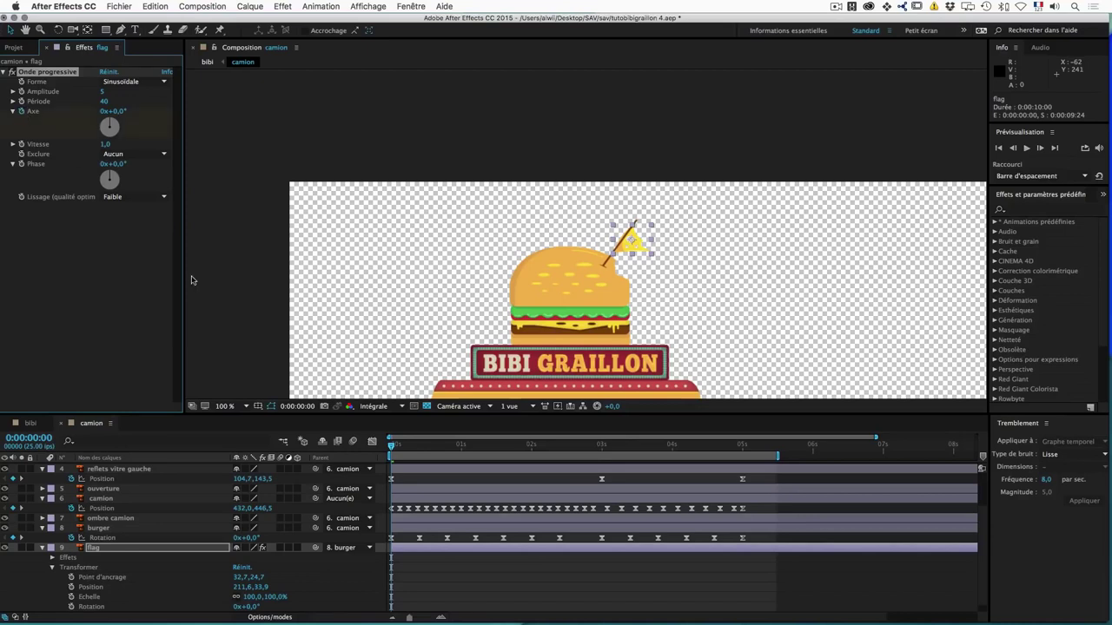
click(601, 449)
click(103, 112)
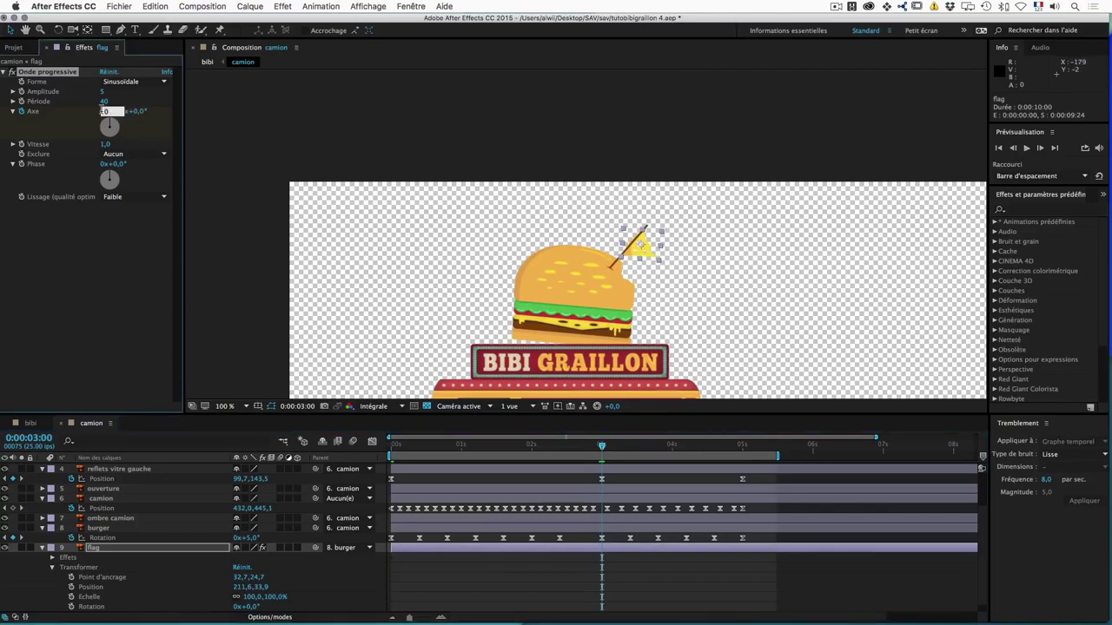
text(15)
key(Return)
scroll(527, 563, down, 1)
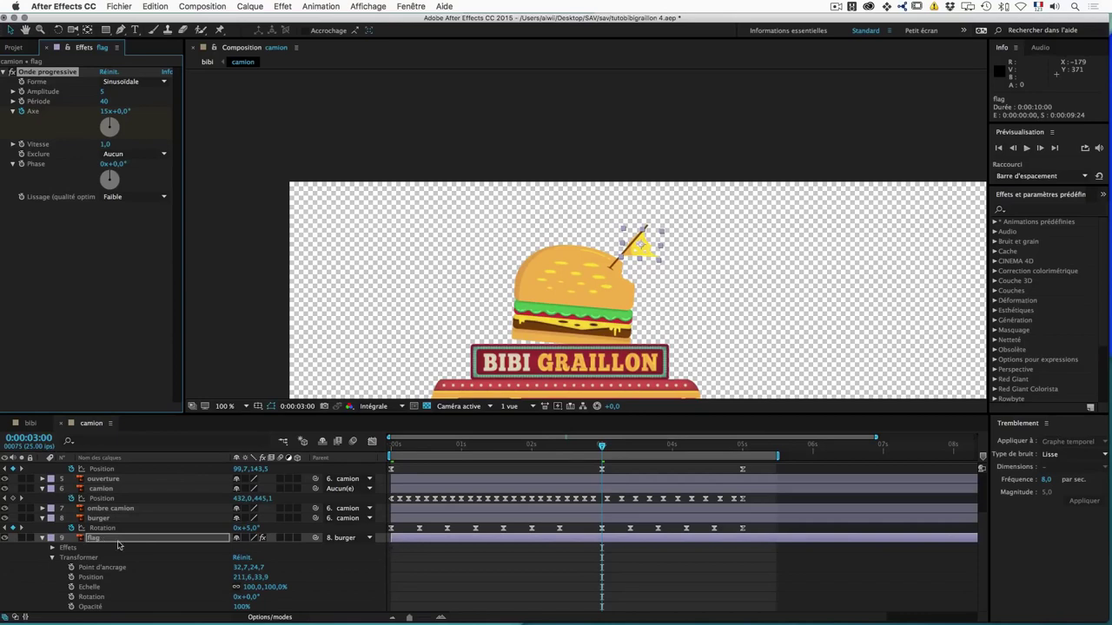
key(u)
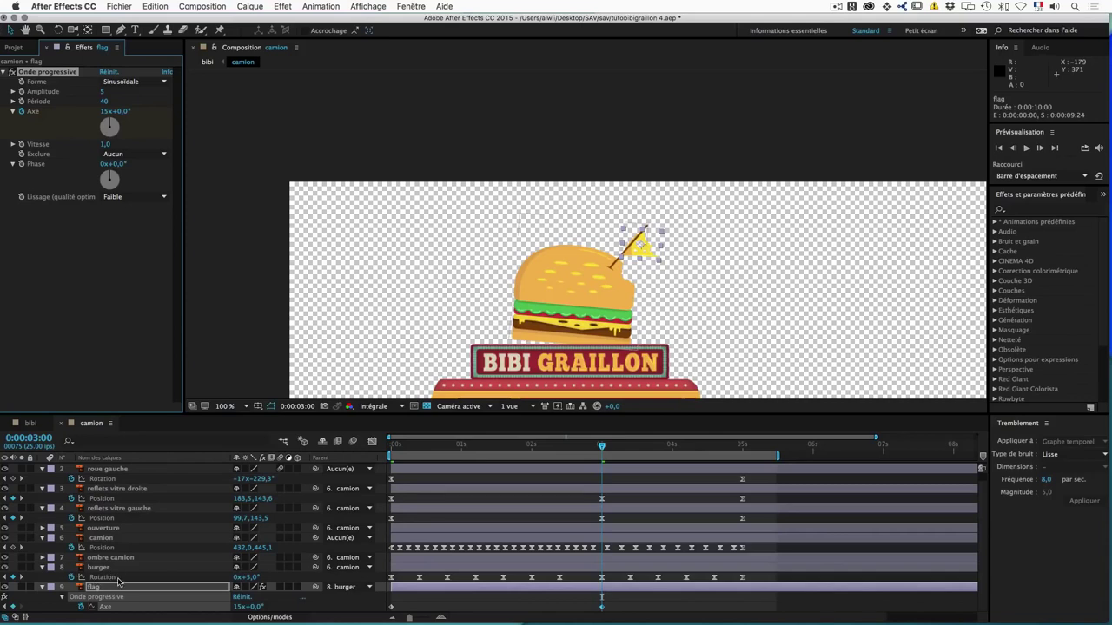
key(u)
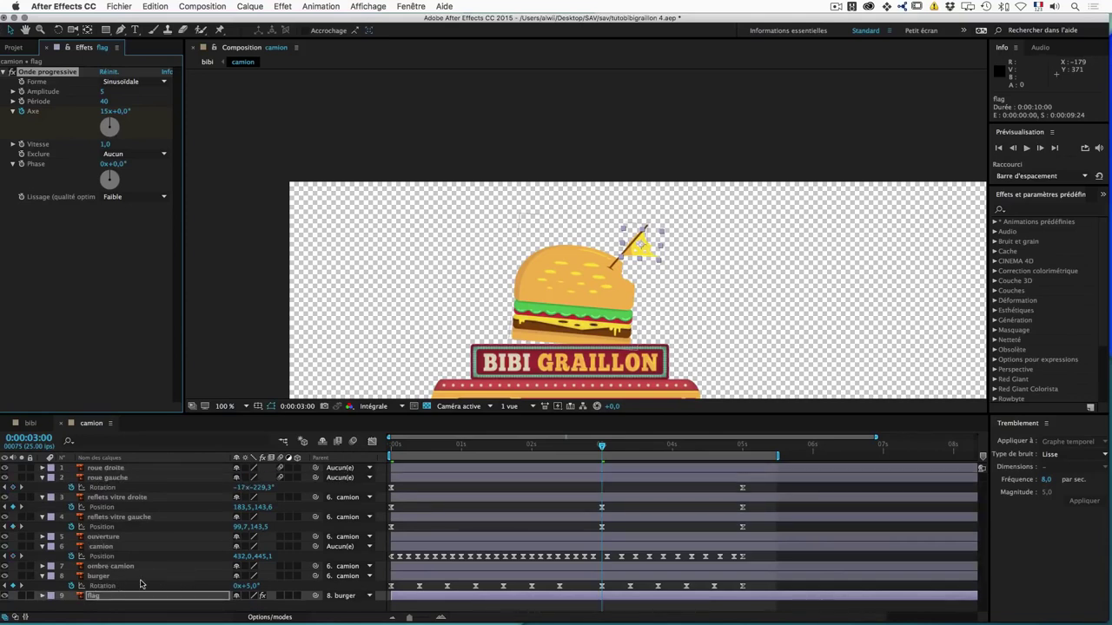
click(100, 576)
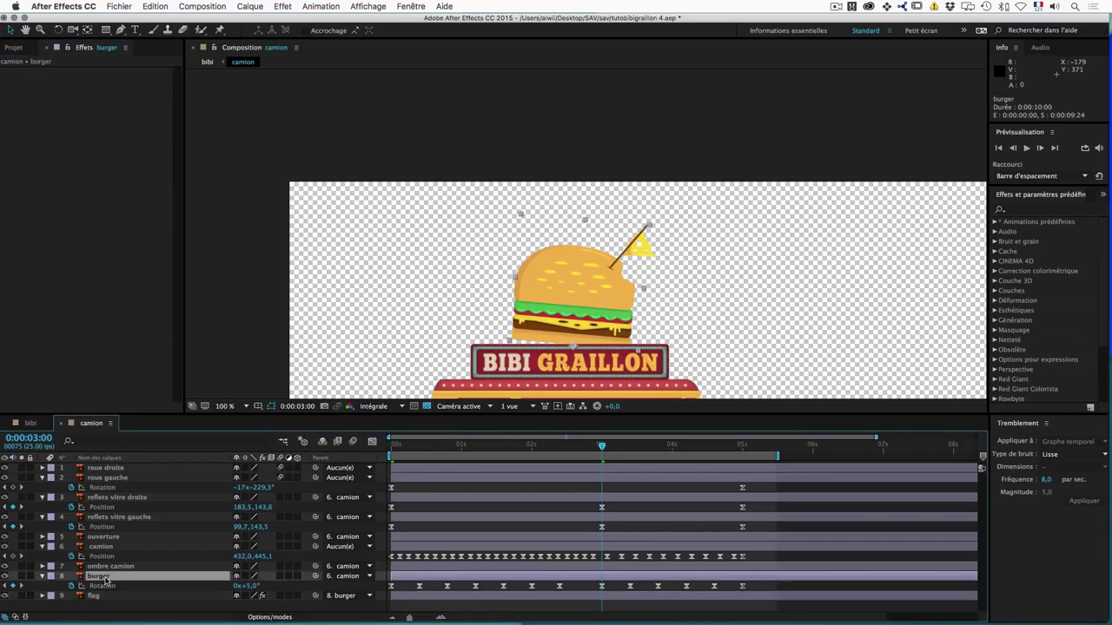
key(u)
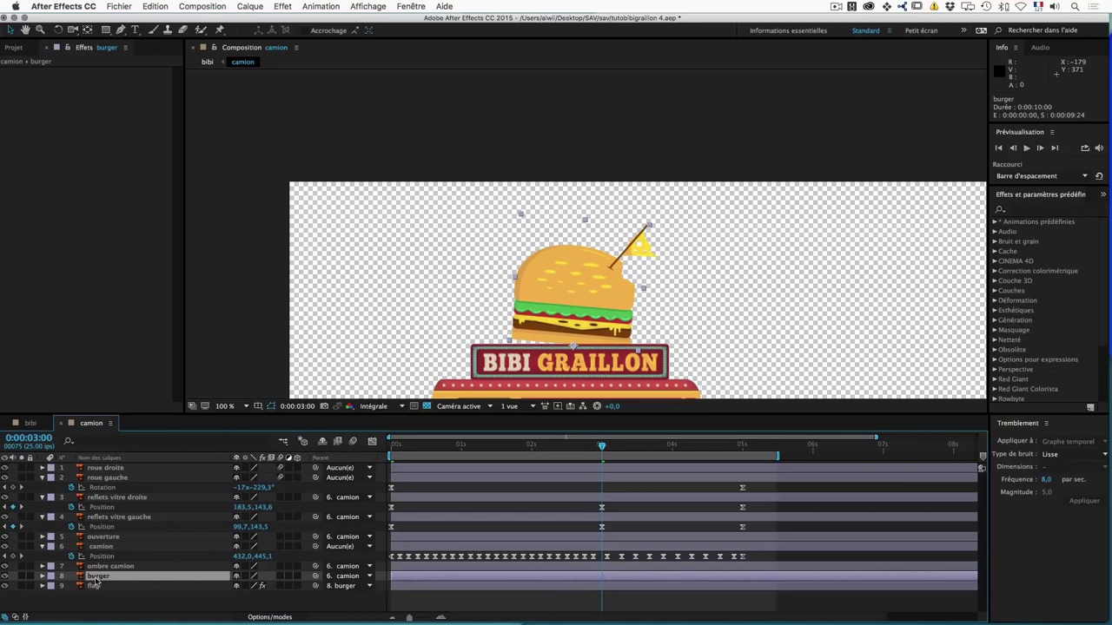
click(42, 577)
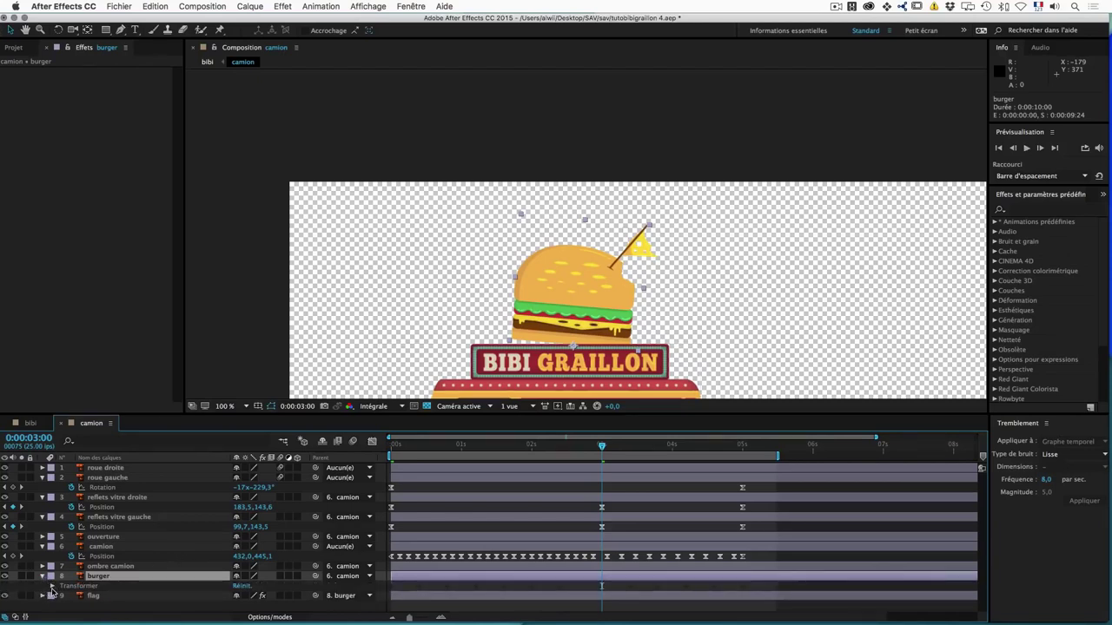
click(42, 576)
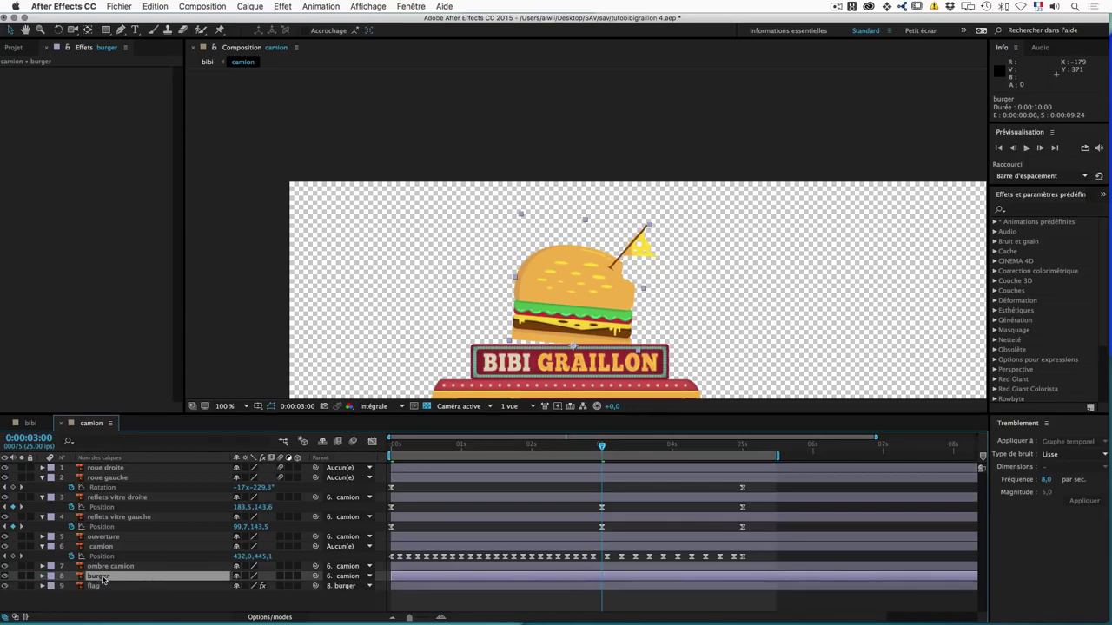
key(u)
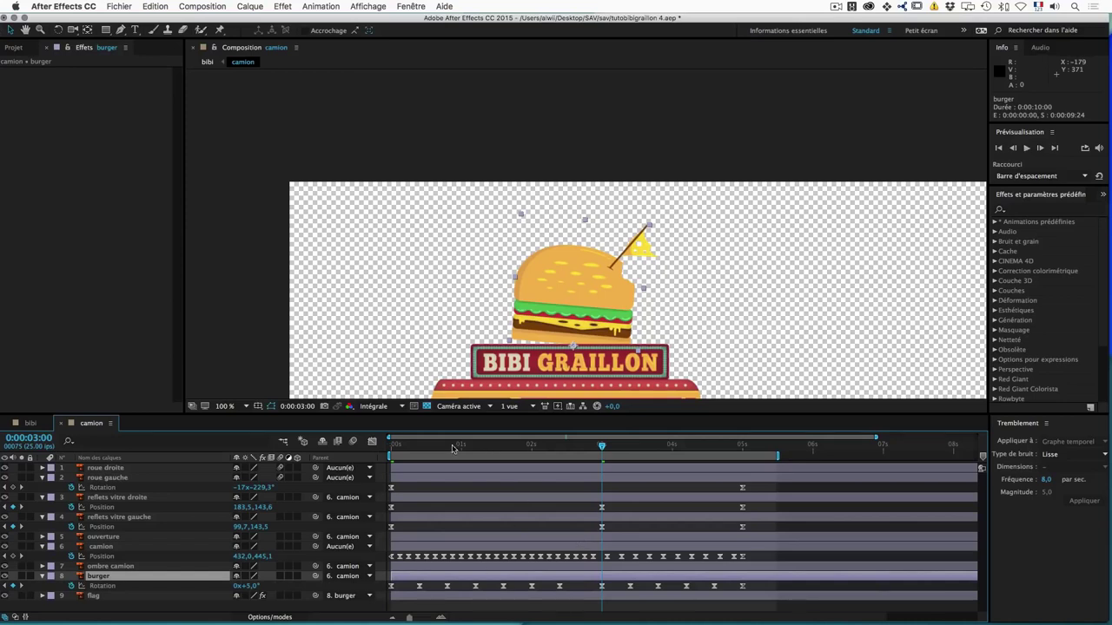
key(u)
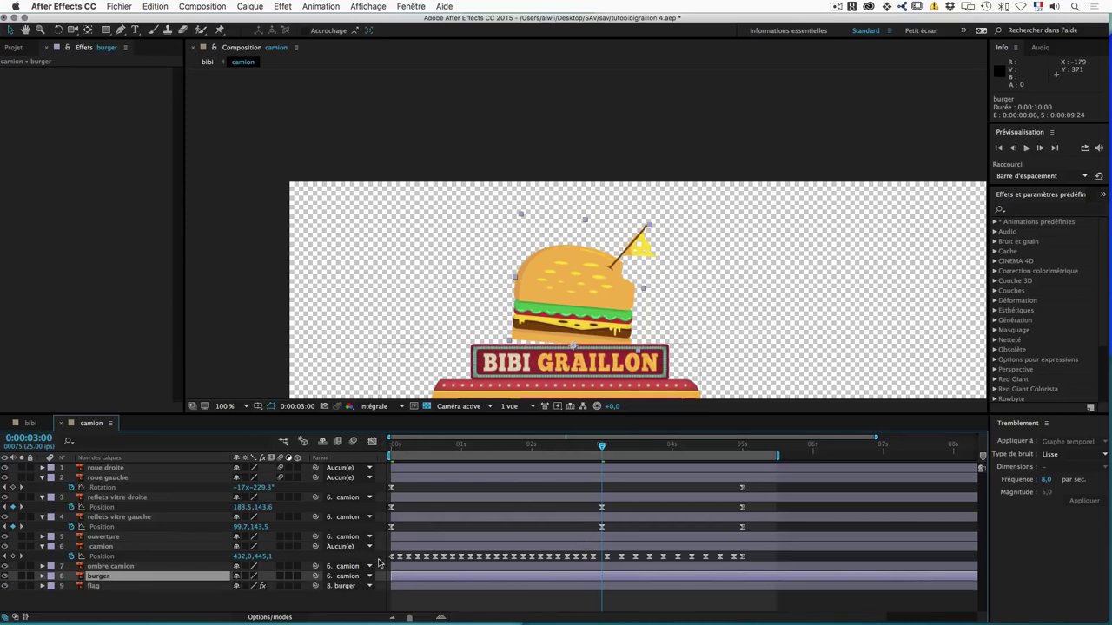
click(102, 587)
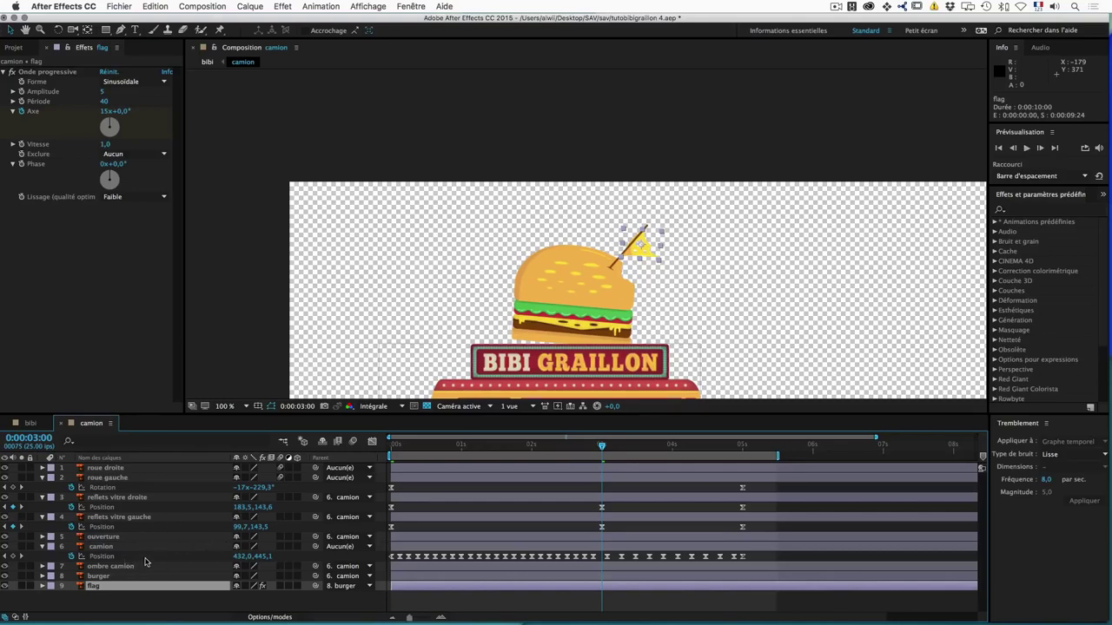
key(u)
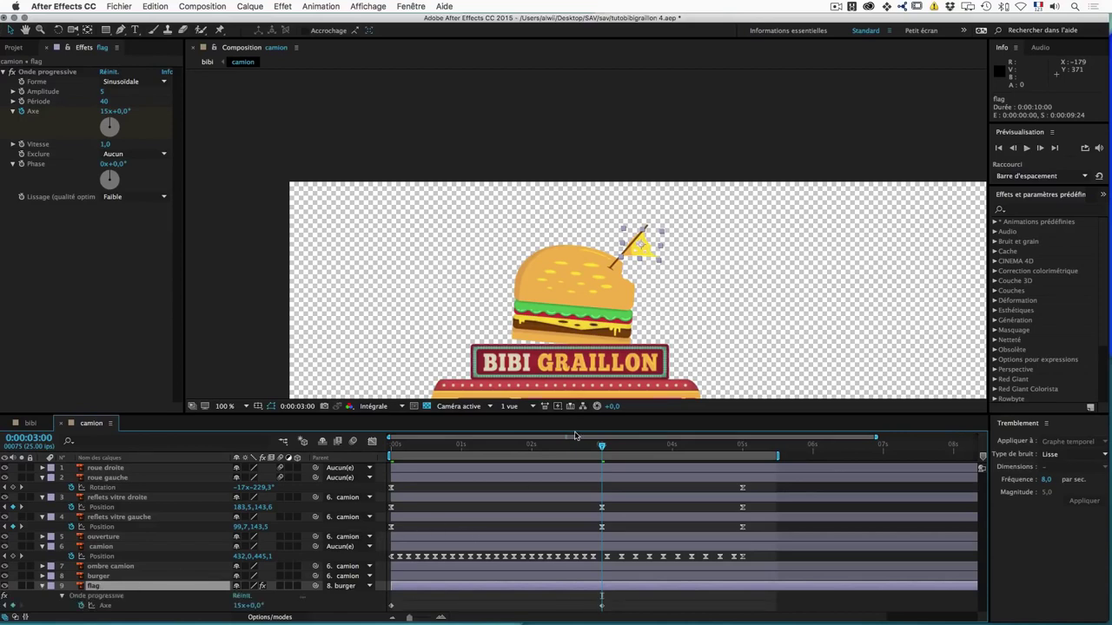
drag(622, 602, 399, 613)
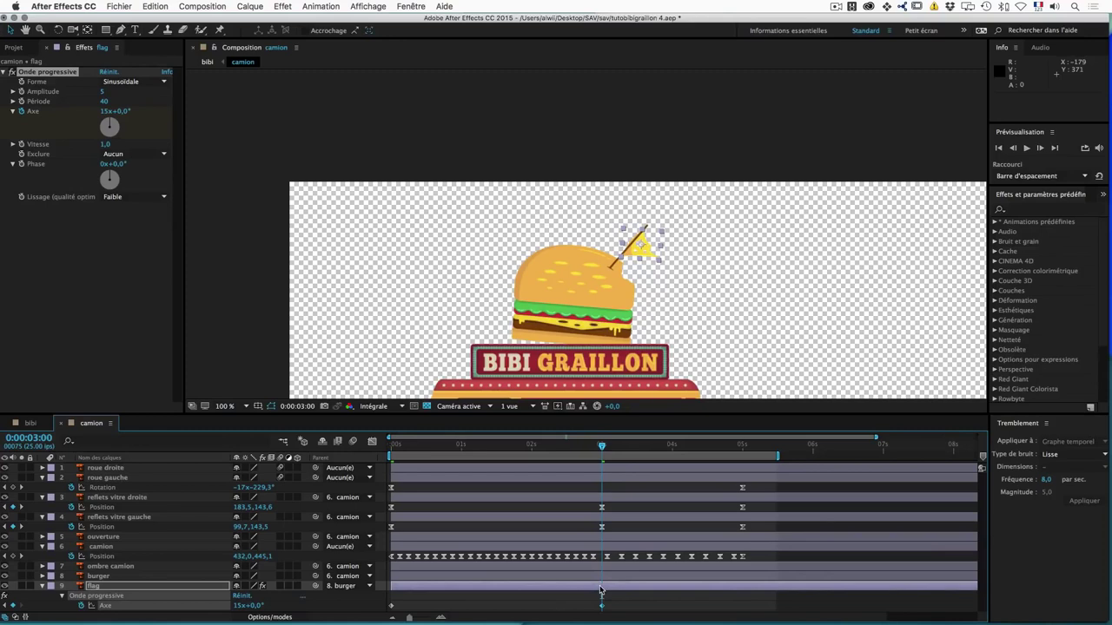
Step: Steepen the Axe speed curve to peak near 2930°/s in the Graph Editor and scrub to preview
click(371, 442)
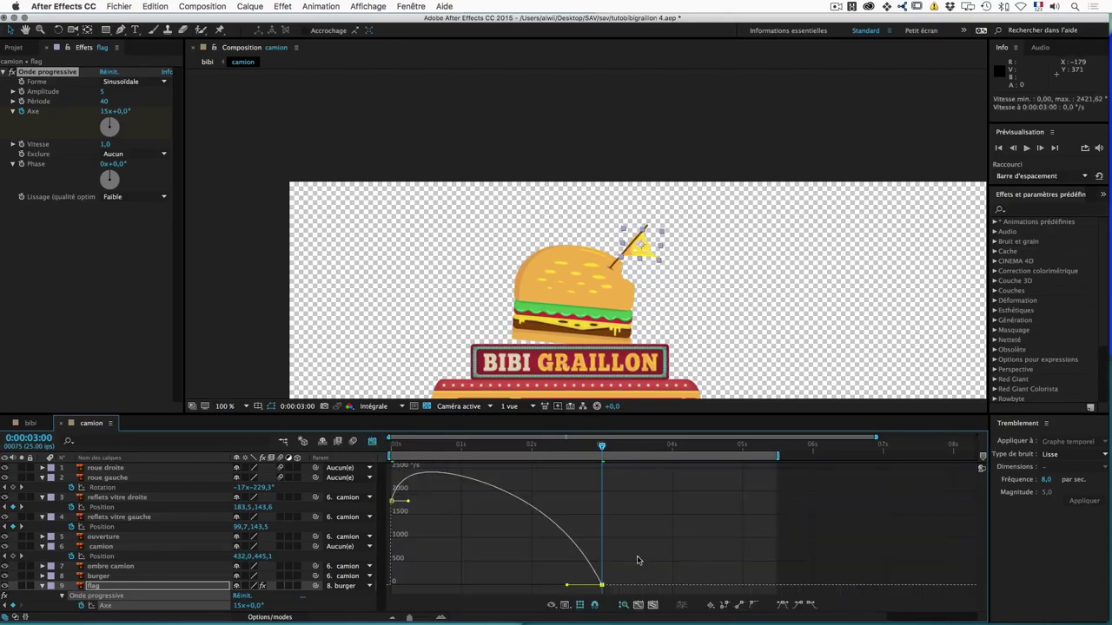
mouse_move(646, 552)
mouse_down()
mouse_move(576, 596)
mouse_move(549, 586)
mouse_up()
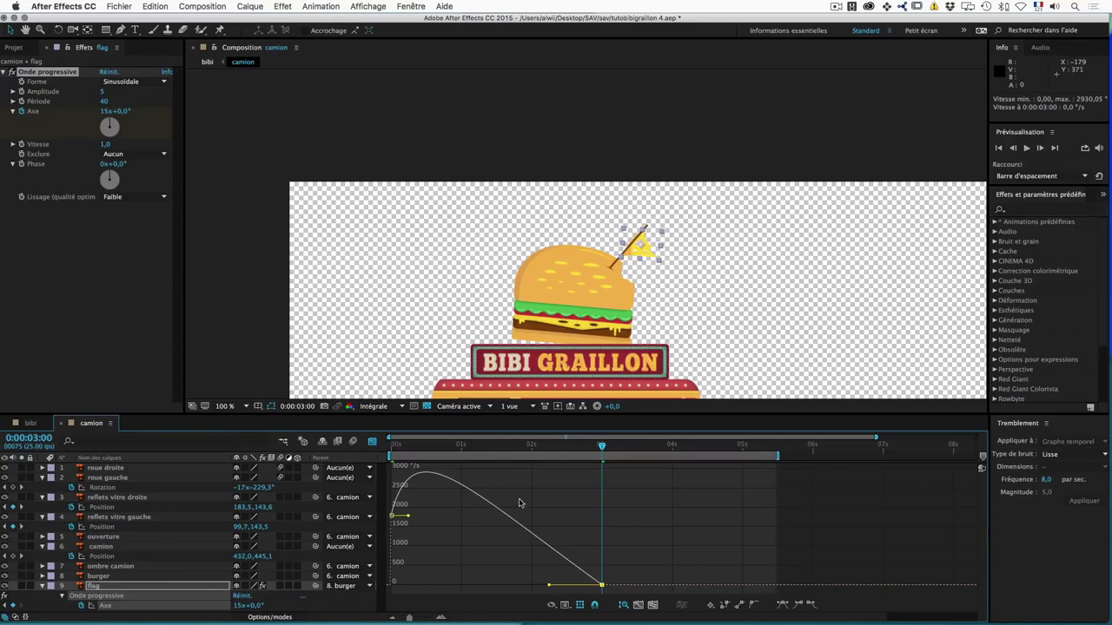
drag(395, 446, 578, 458)
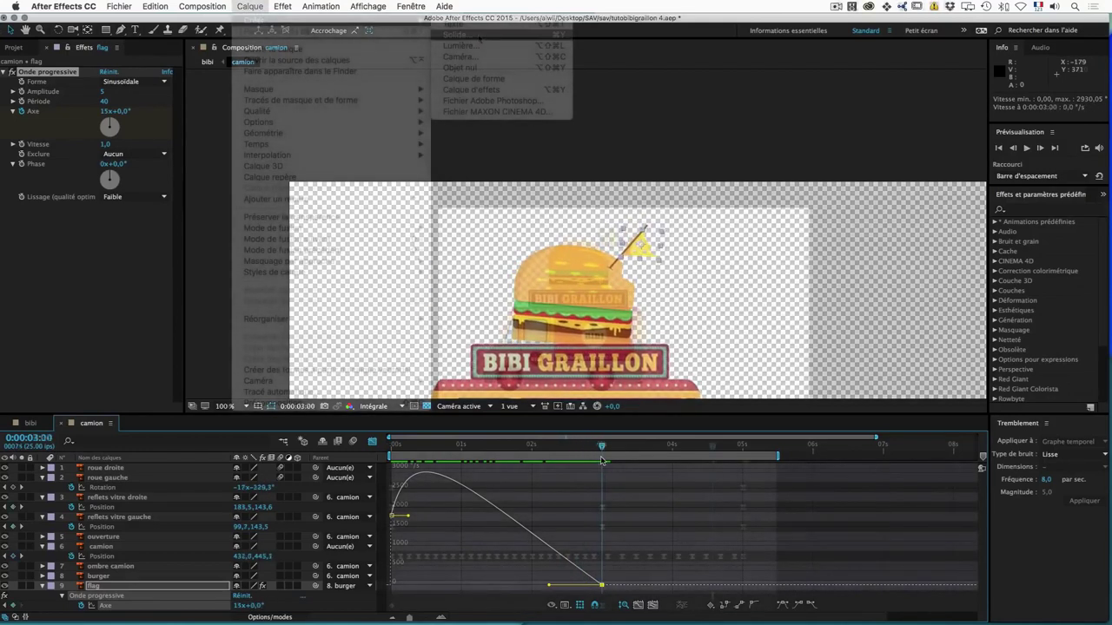
Step: Create a black composition-sized solid named 'fumée' and move it to the top of the layer stack
click(371, 442)
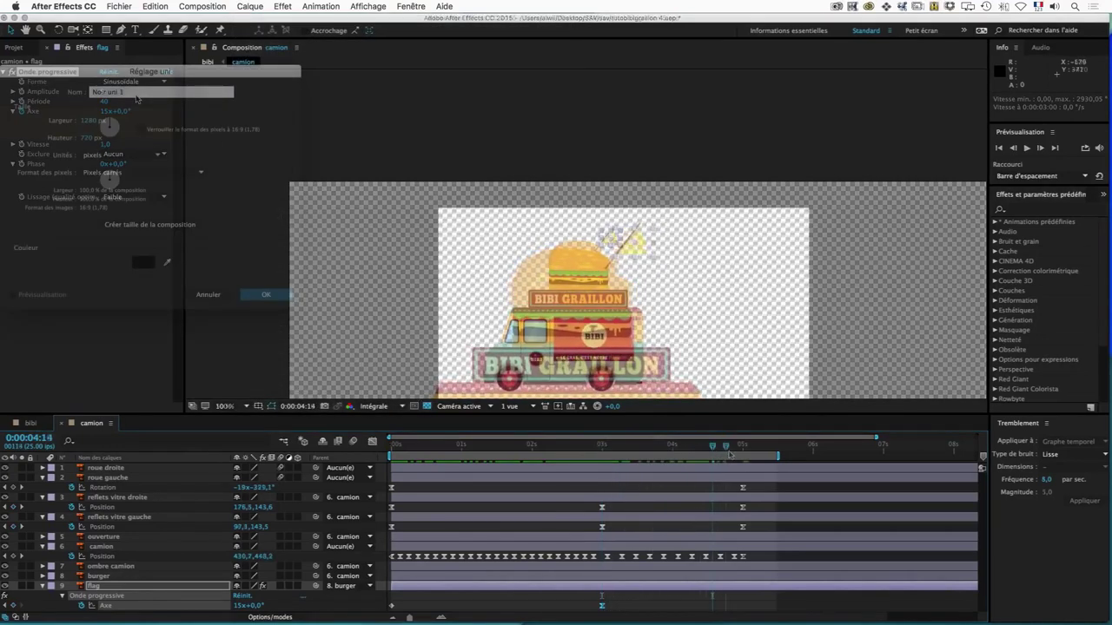
text(fumée)
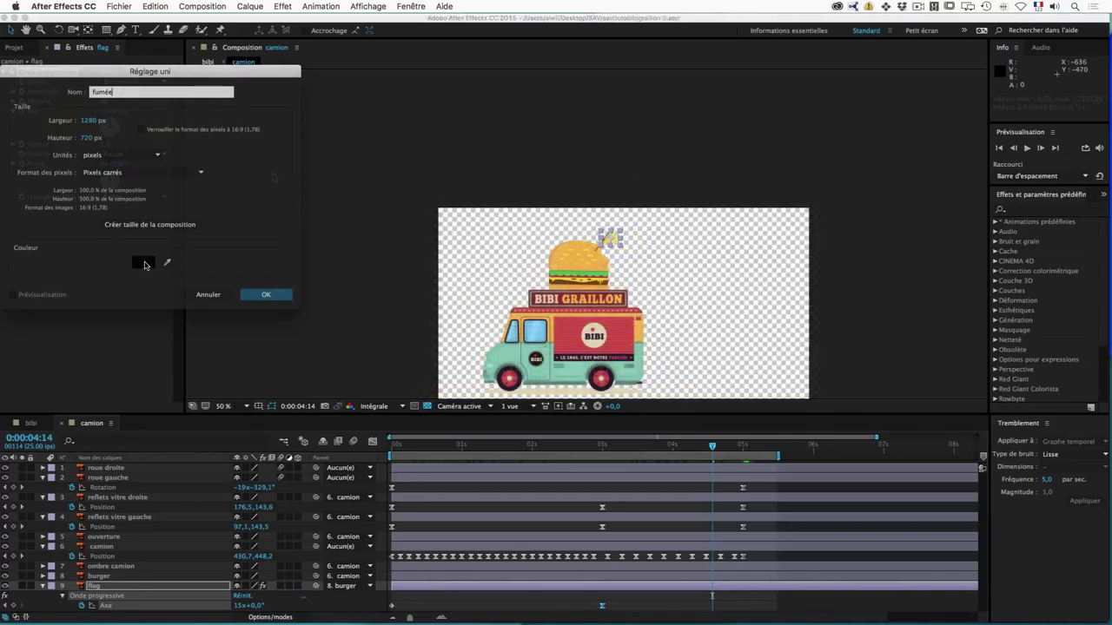
click(145, 265)
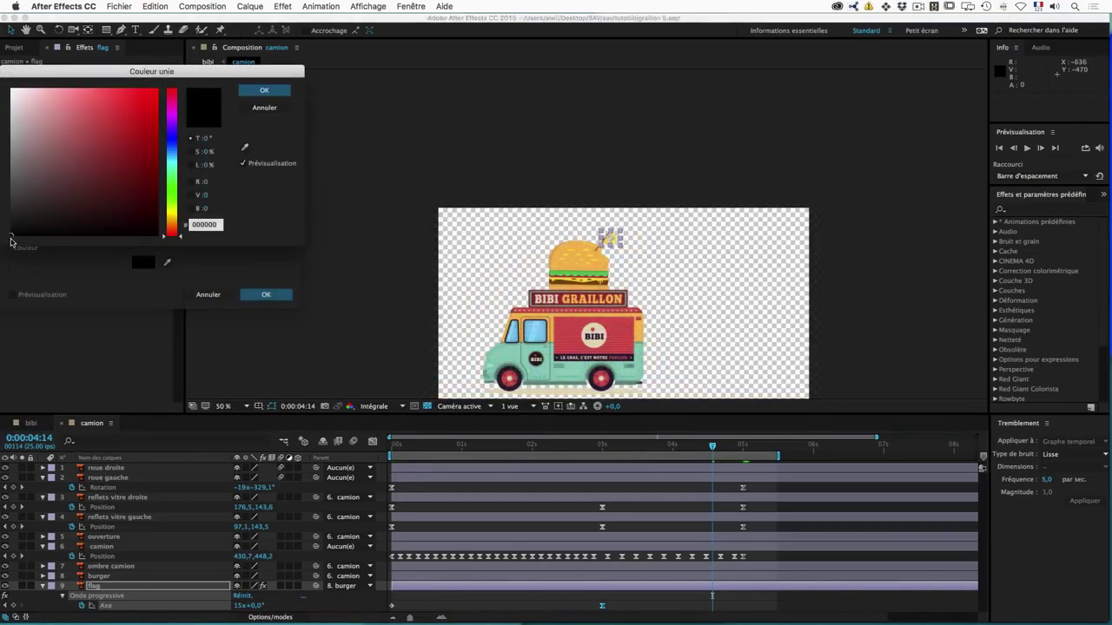
click(261, 89)
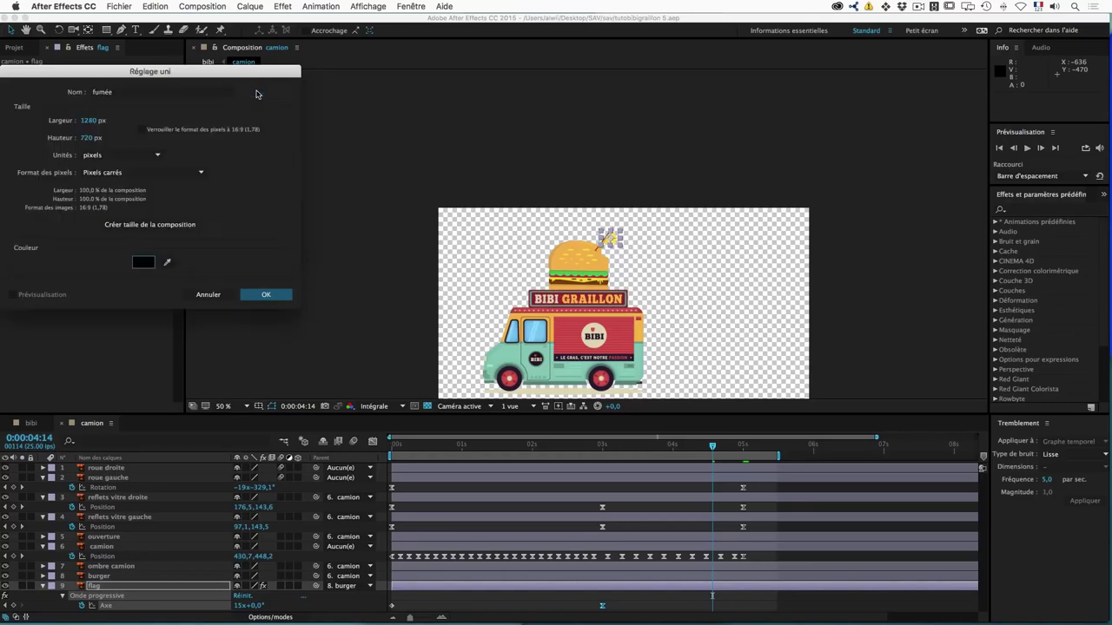
click(266, 295)
key(Return)
drag(109, 592, 113, 468)
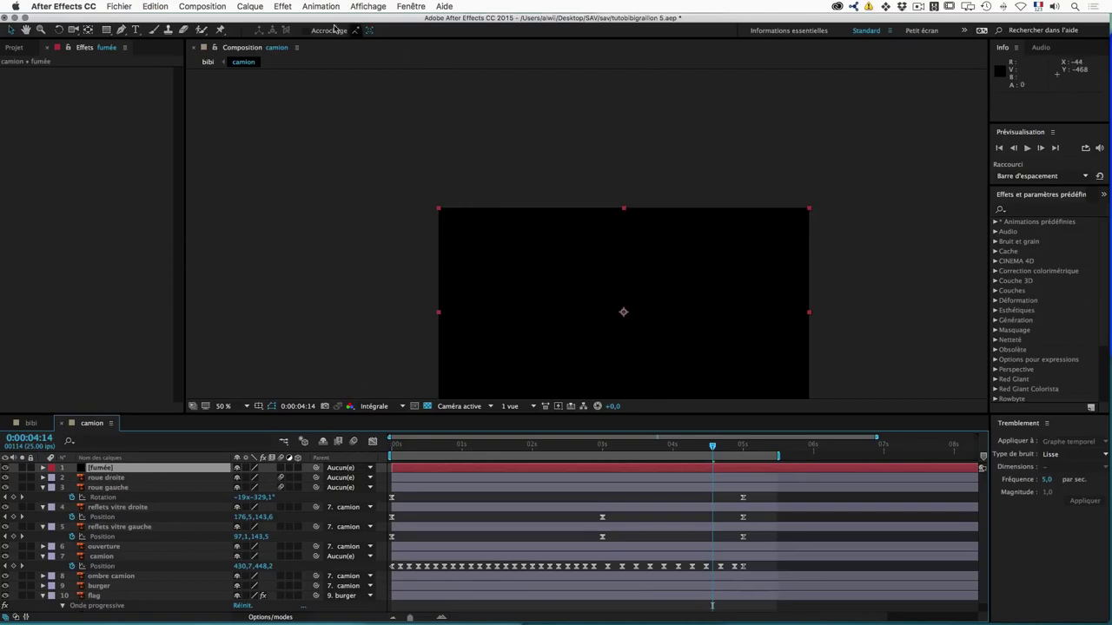
Step: Apply Bruit et grain > Bruit fractal to the fumée solid
click(284, 7)
mouse_move(352, 73)
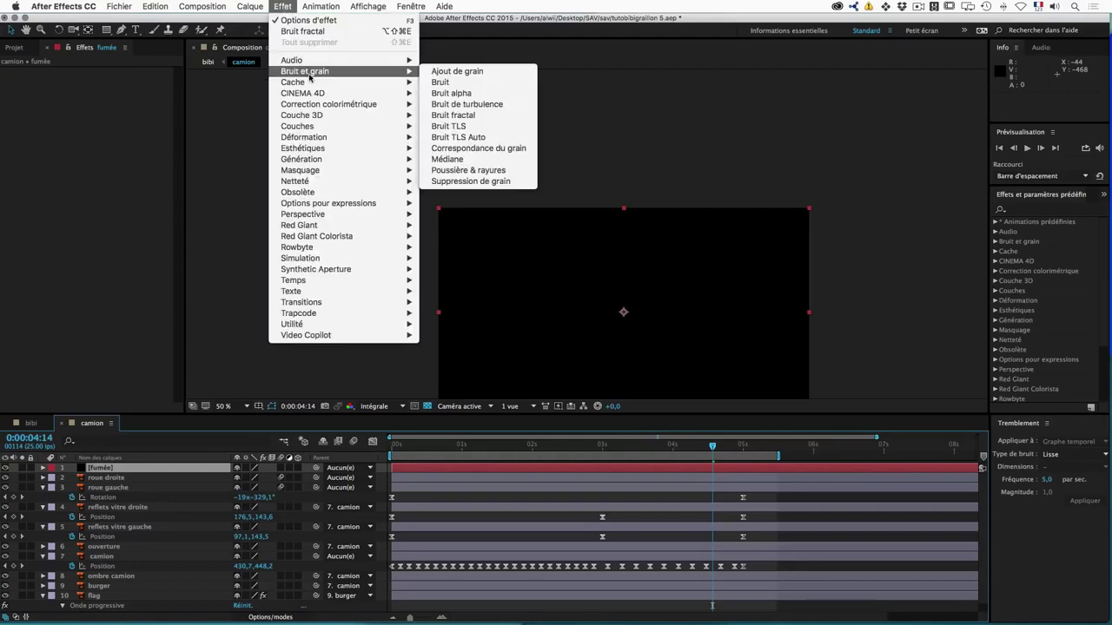
click(473, 116)
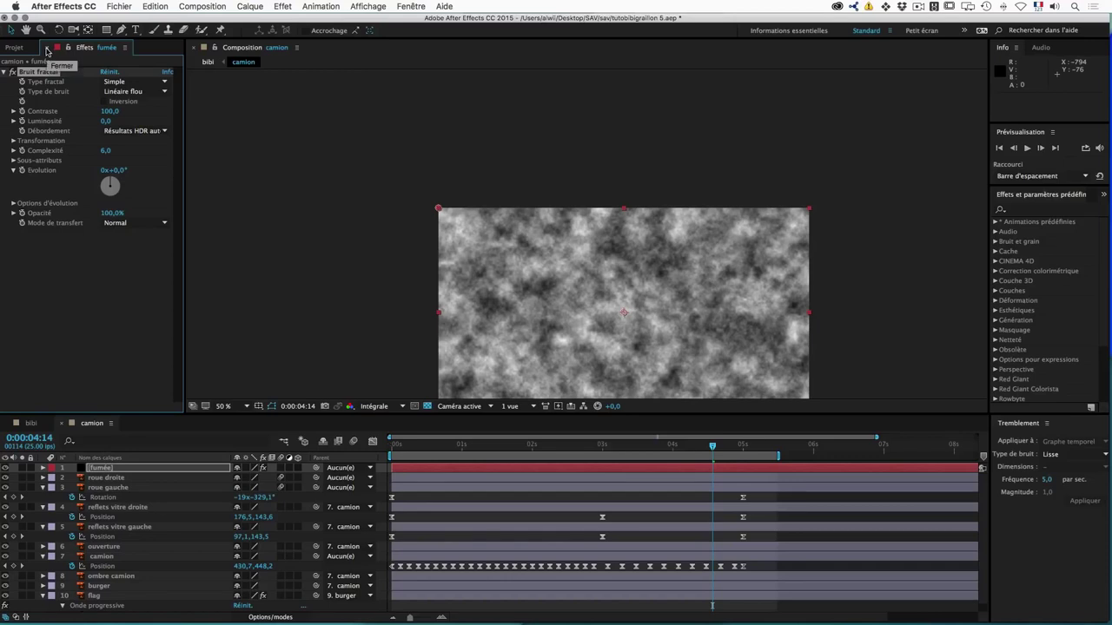
Step: Reopen the fumée effect controls panel via Fenêtre > Effets : fumée
click(46, 50)
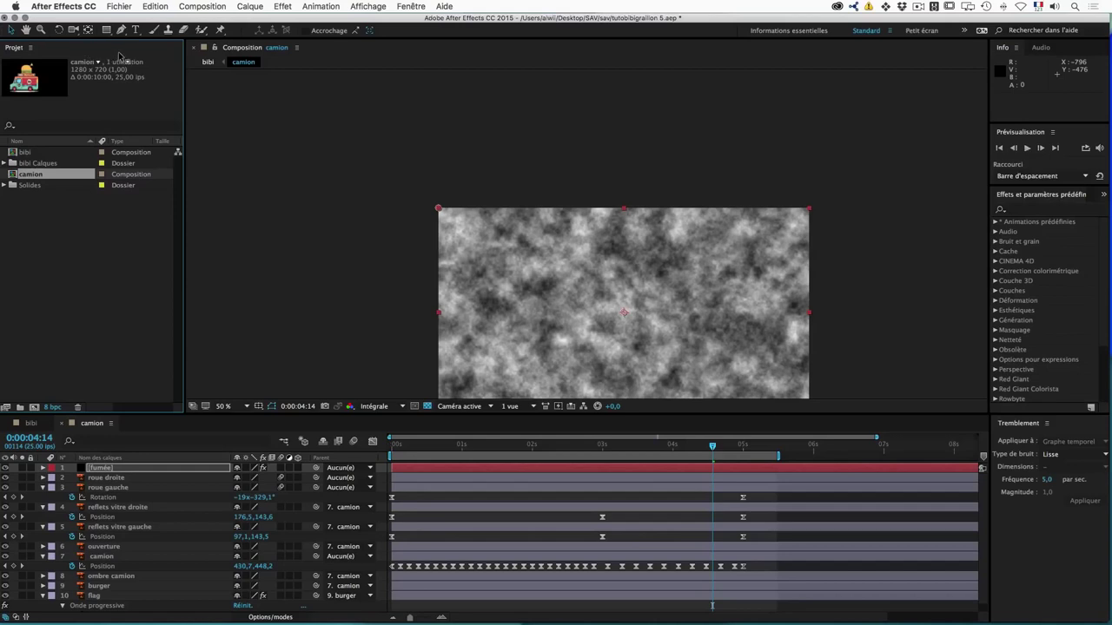
click(410, 7)
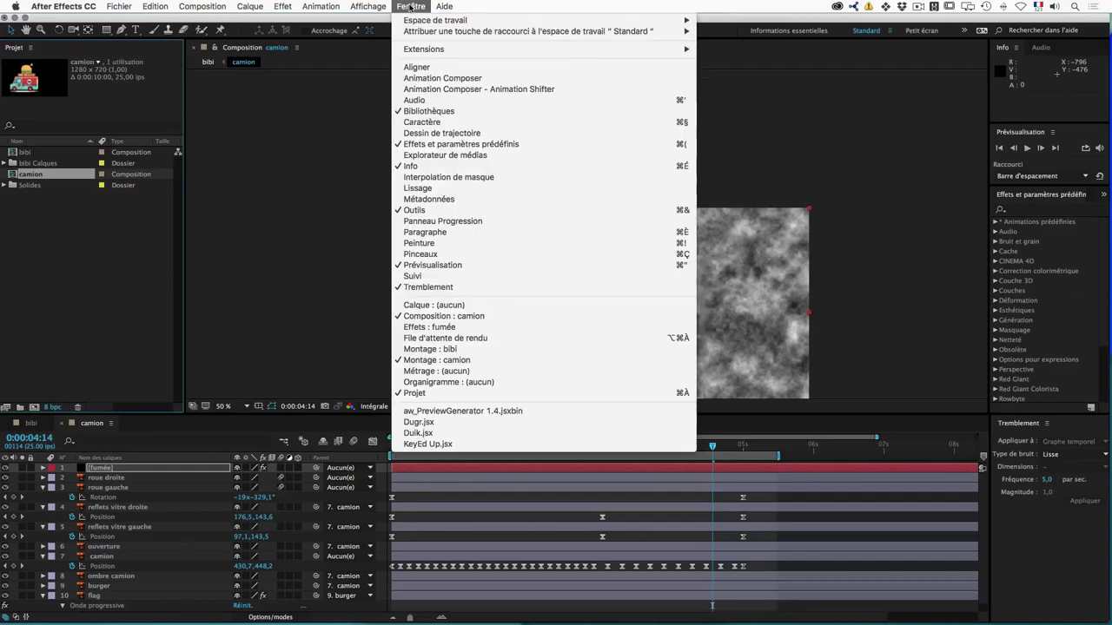
click(453, 330)
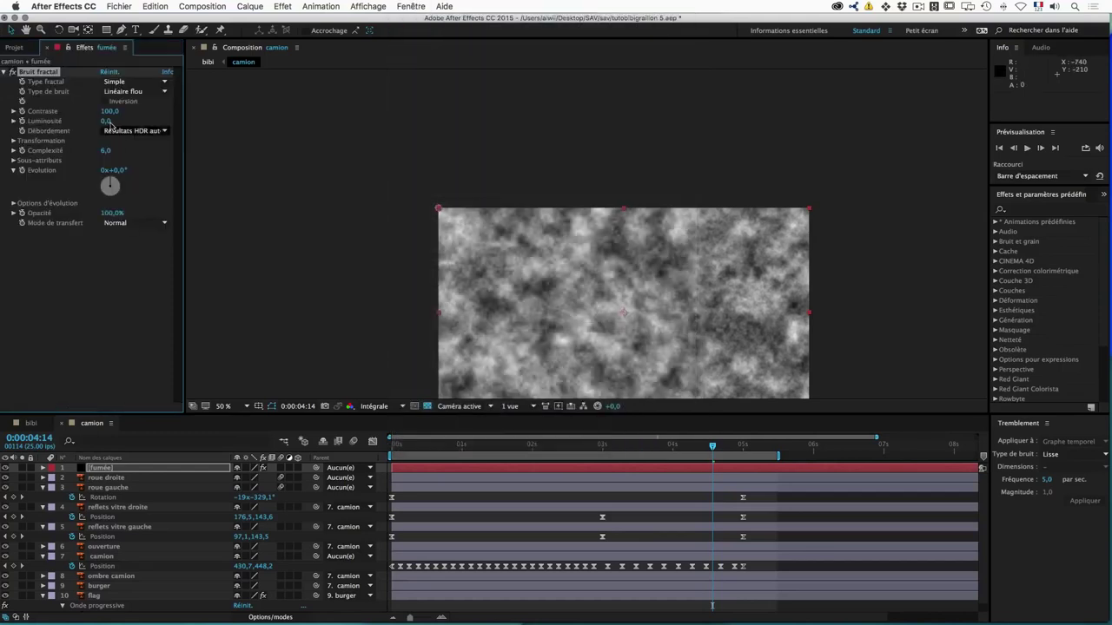
scroll(534, 95, down, 5)
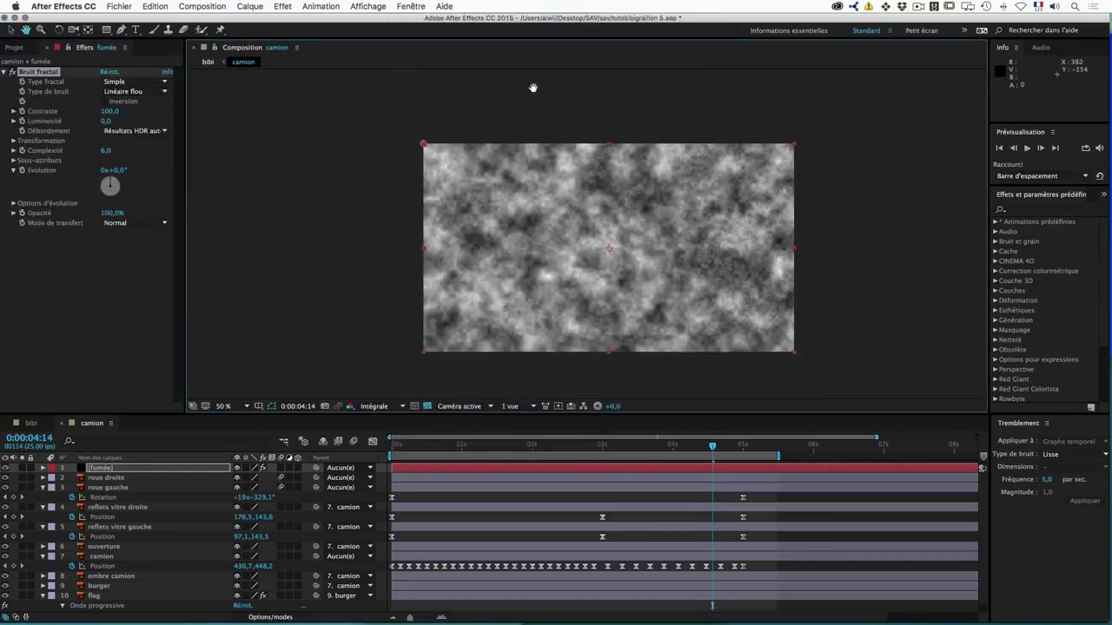
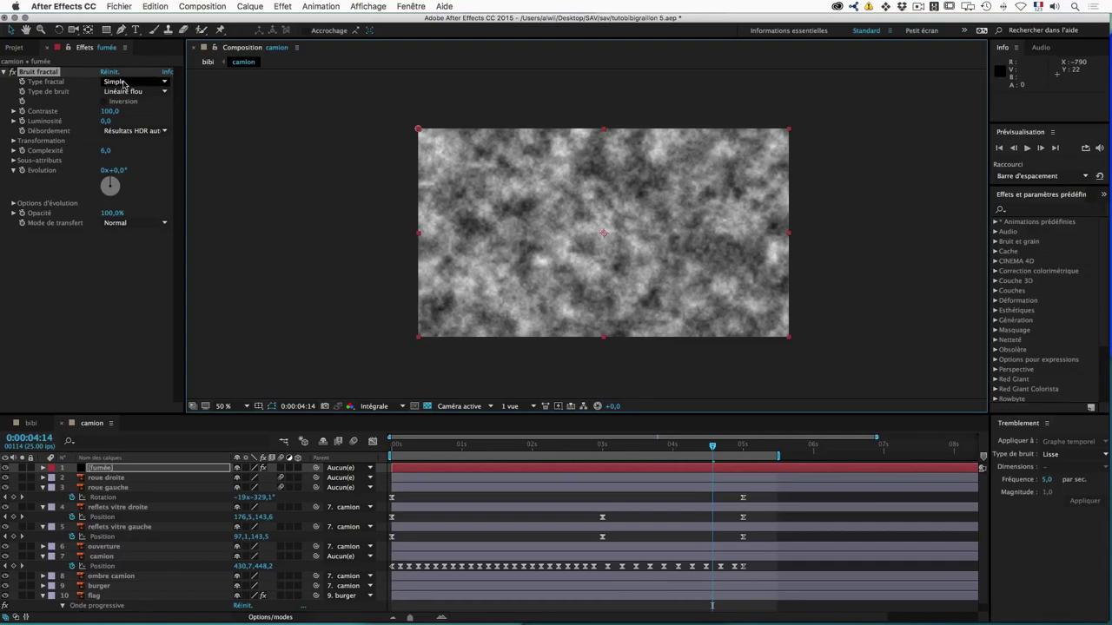
Step: Try Tourbillon and Rocheux, then settle on the Nuageux fractal type with Spline noise
click(126, 82)
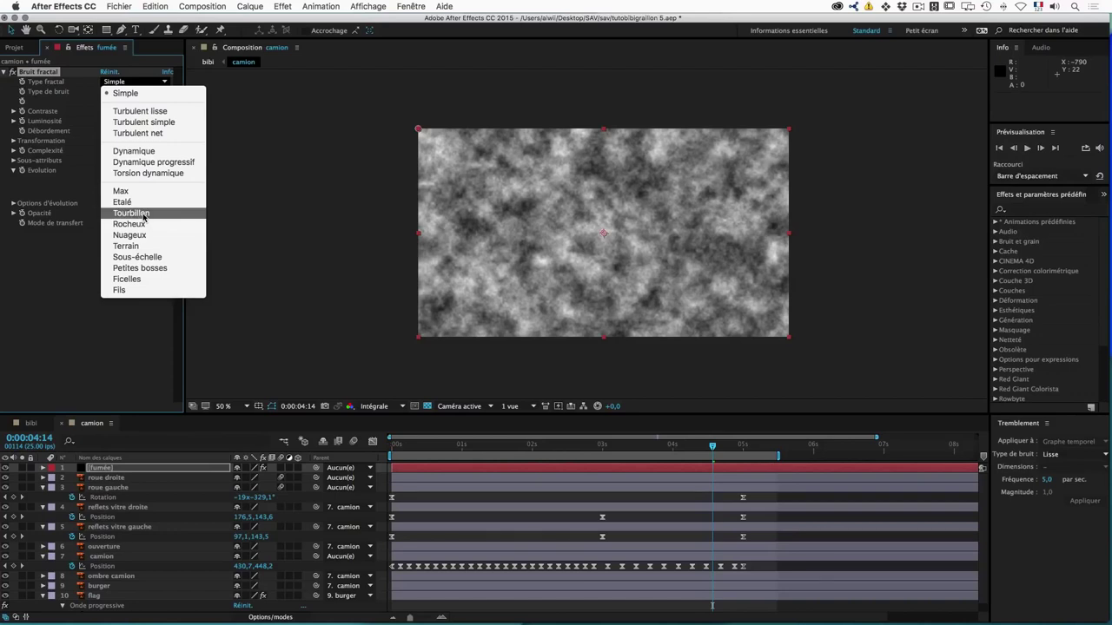
click(144, 214)
click(135, 82)
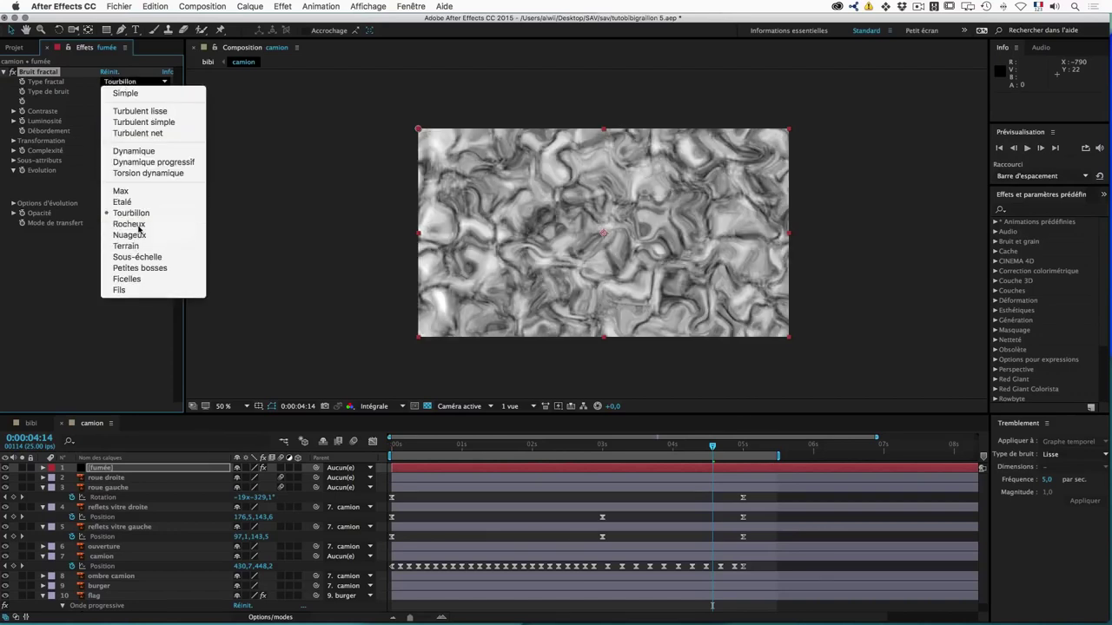
click(139, 227)
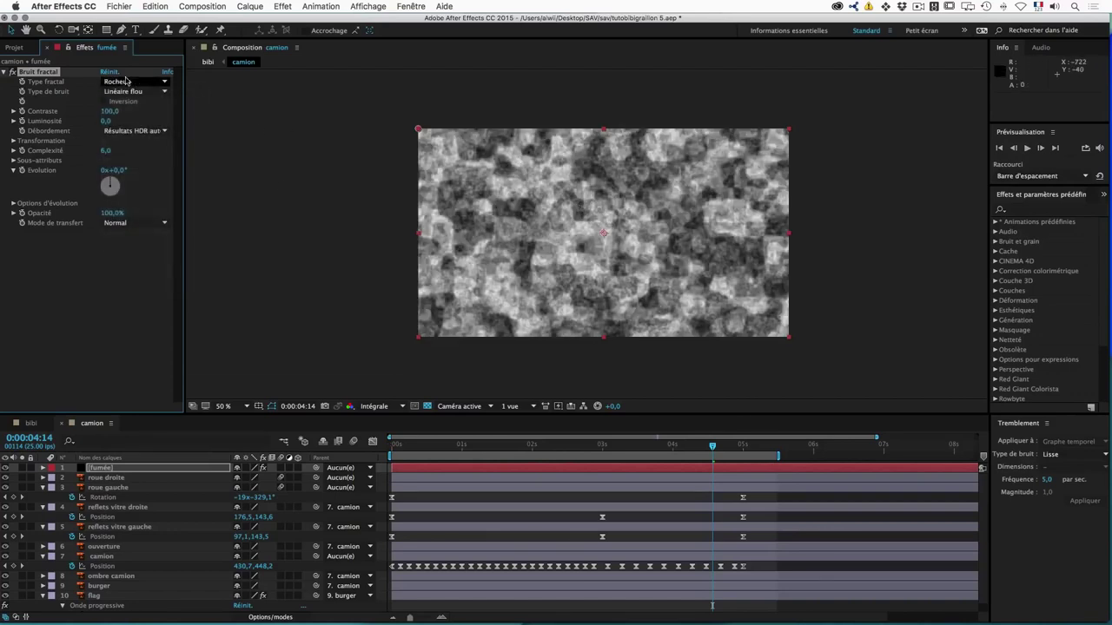
click(119, 85)
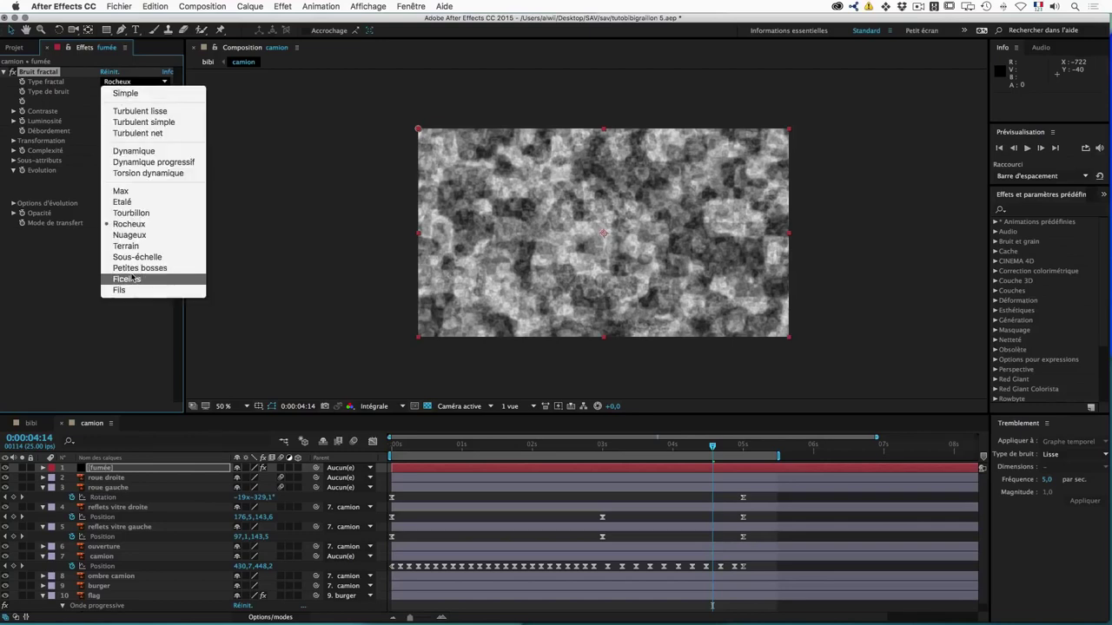
click(130, 235)
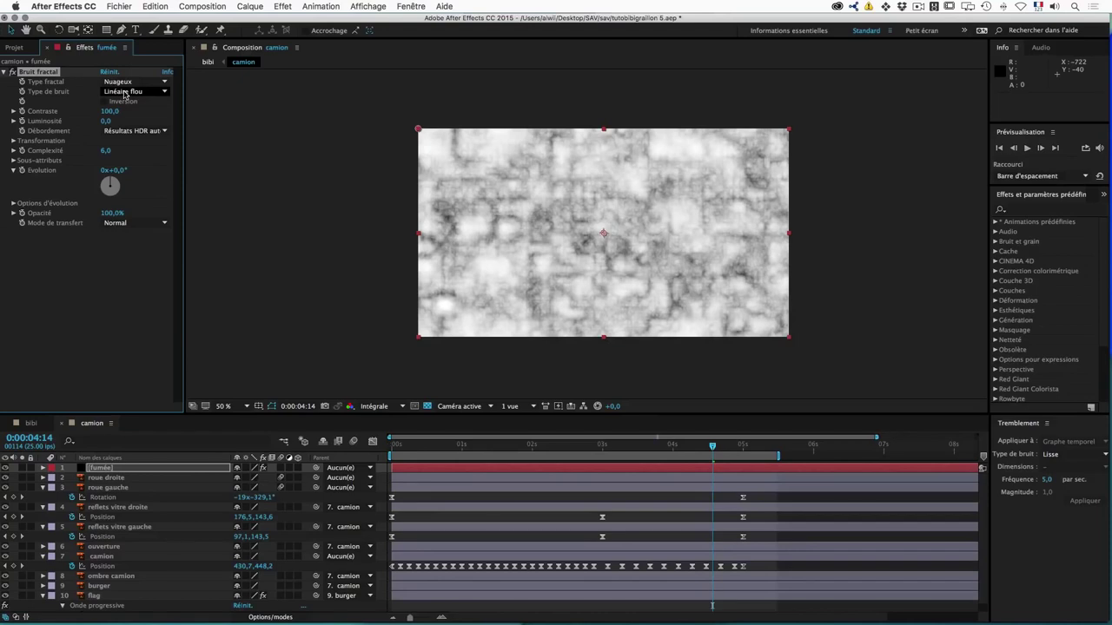
click(124, 92)
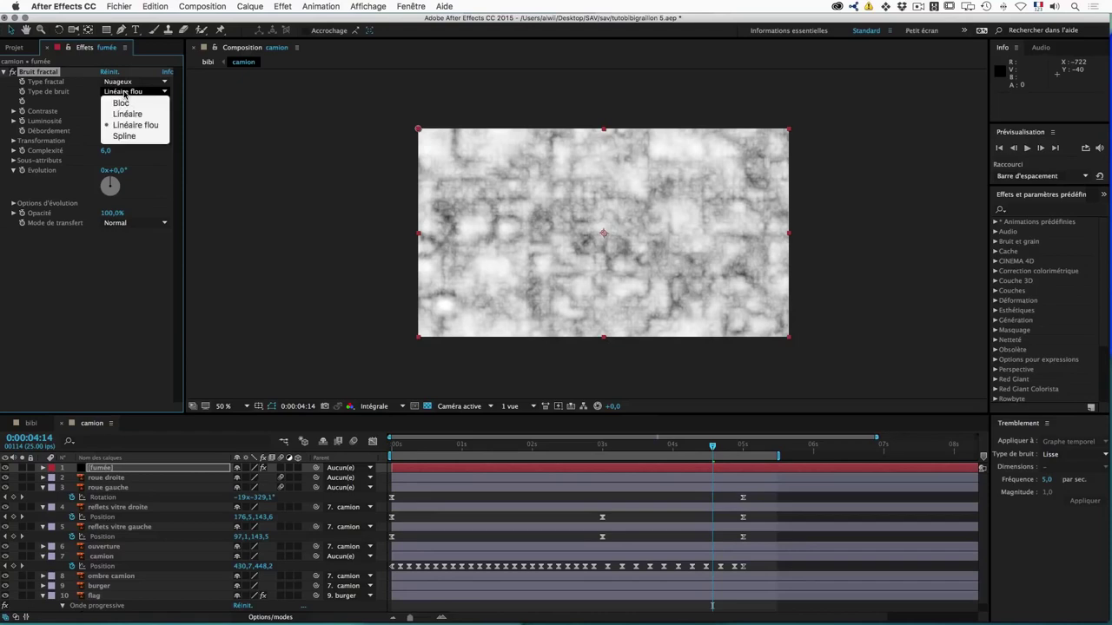
click(124, 136)
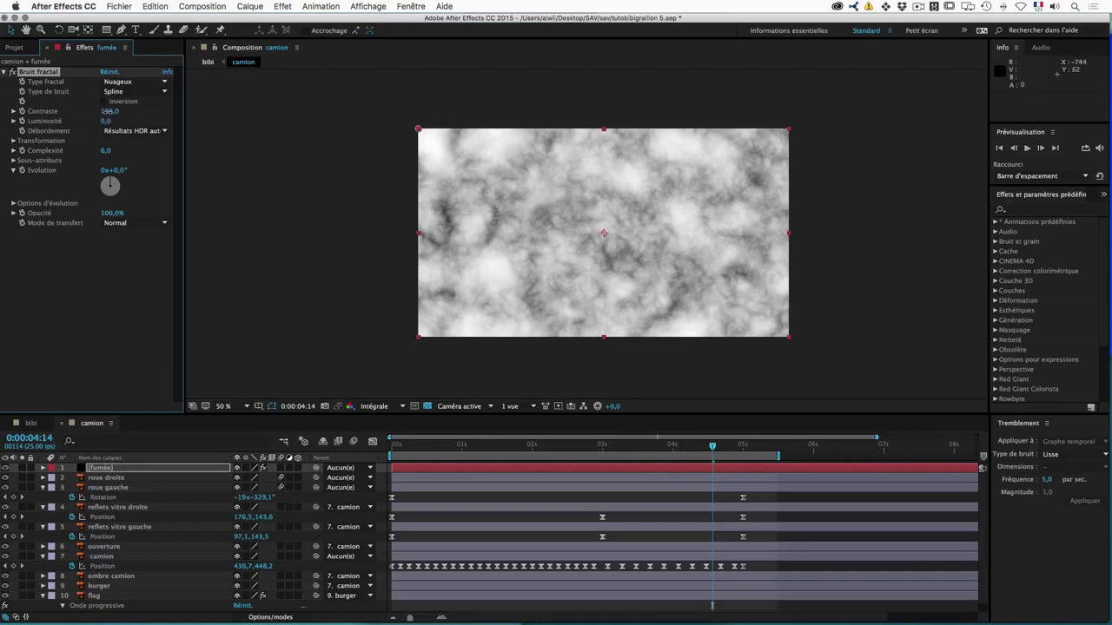
Step: Set the smoke noise to Contraste 85, Luminosité -15 and Générateur aléatoire 140
drag(107, 112, 98, 113)
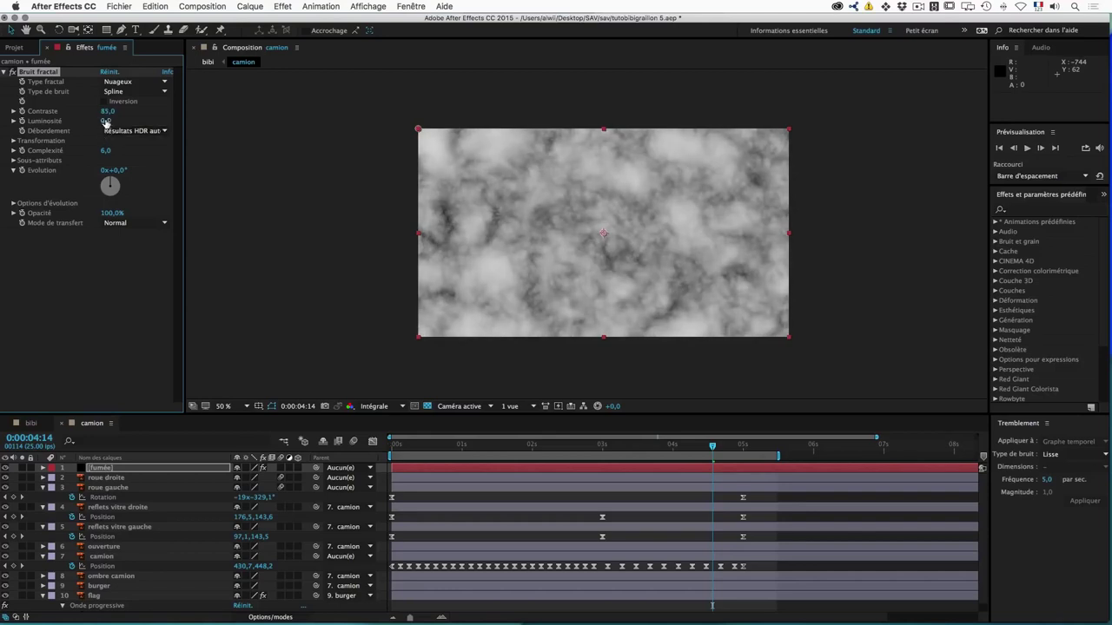
drag(104, 120, 97, 121)
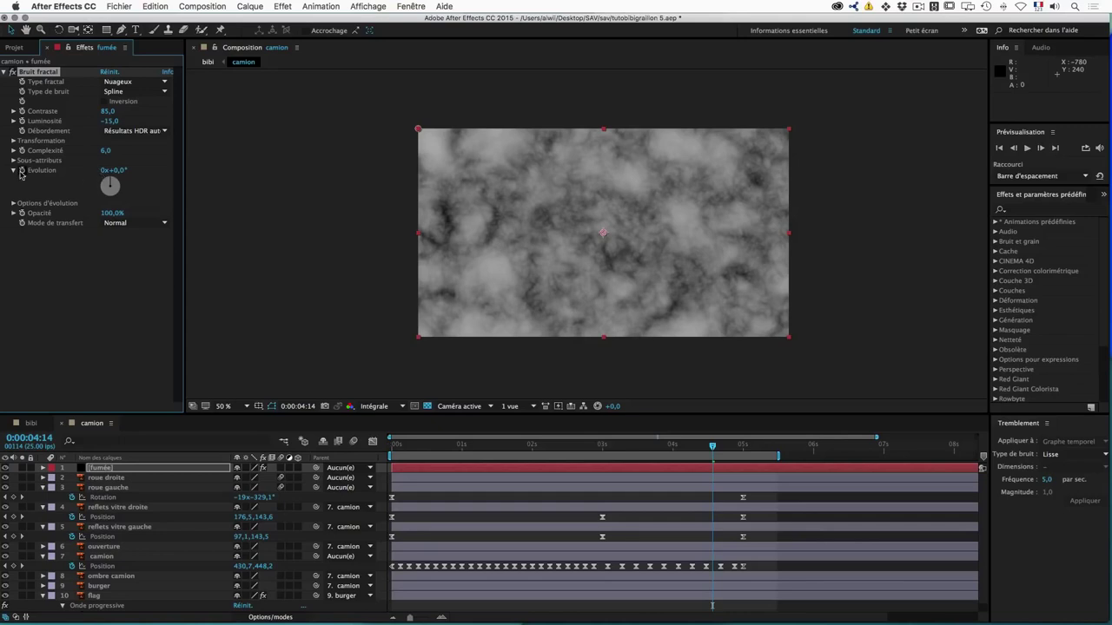
mouse_move(117, 173)
mouse_down()
mouse_move(557, 205)
mouse_move(113, 188)
mouse_up()
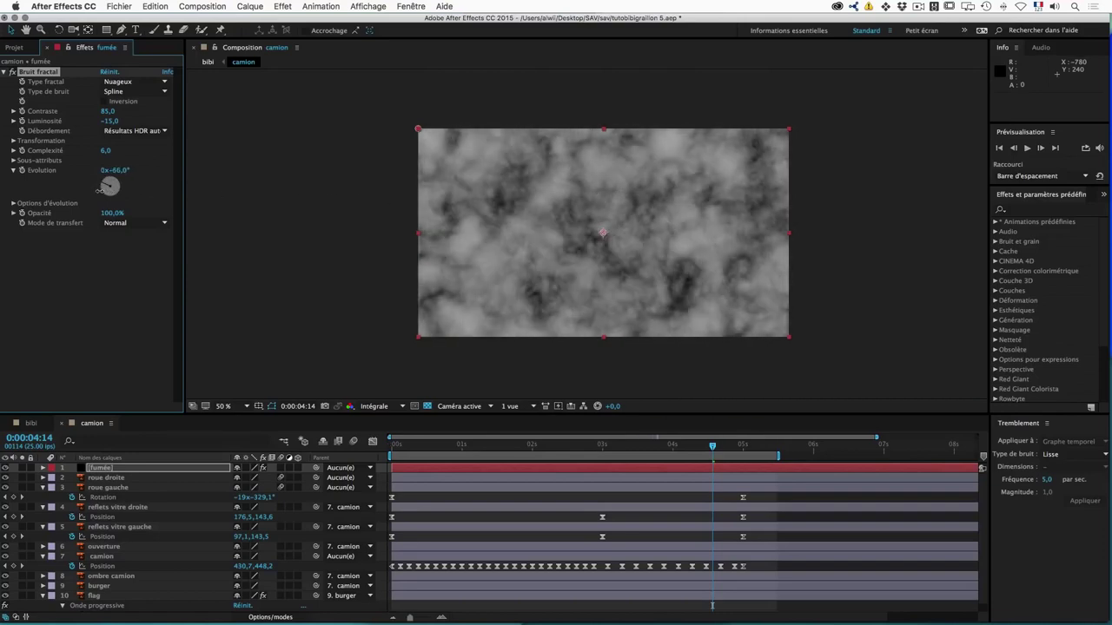
key(super+z)
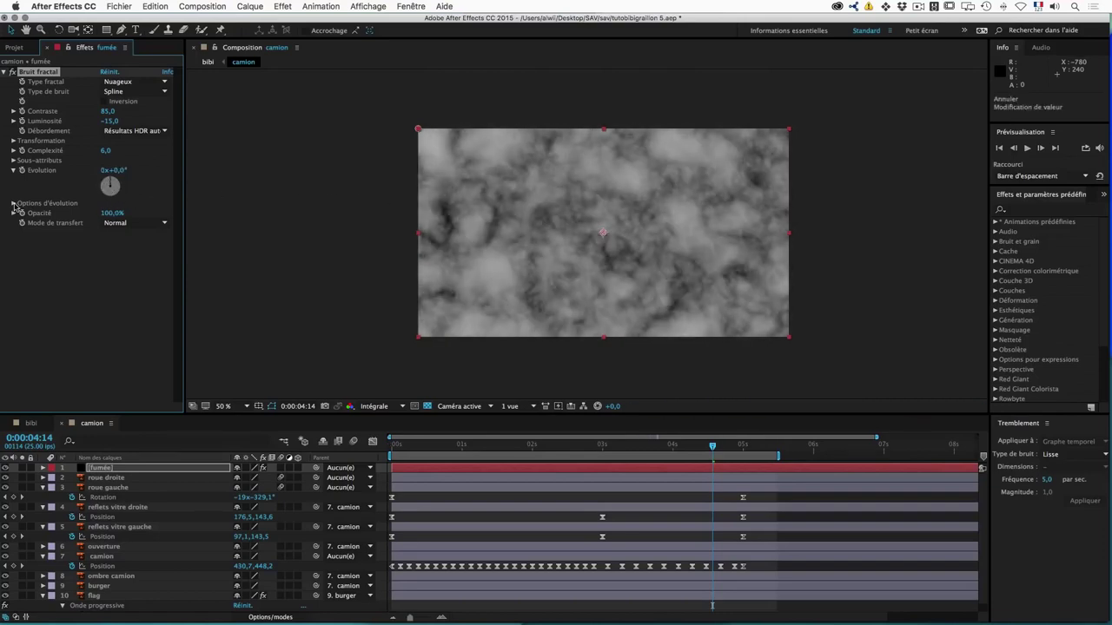
click(13, 203)
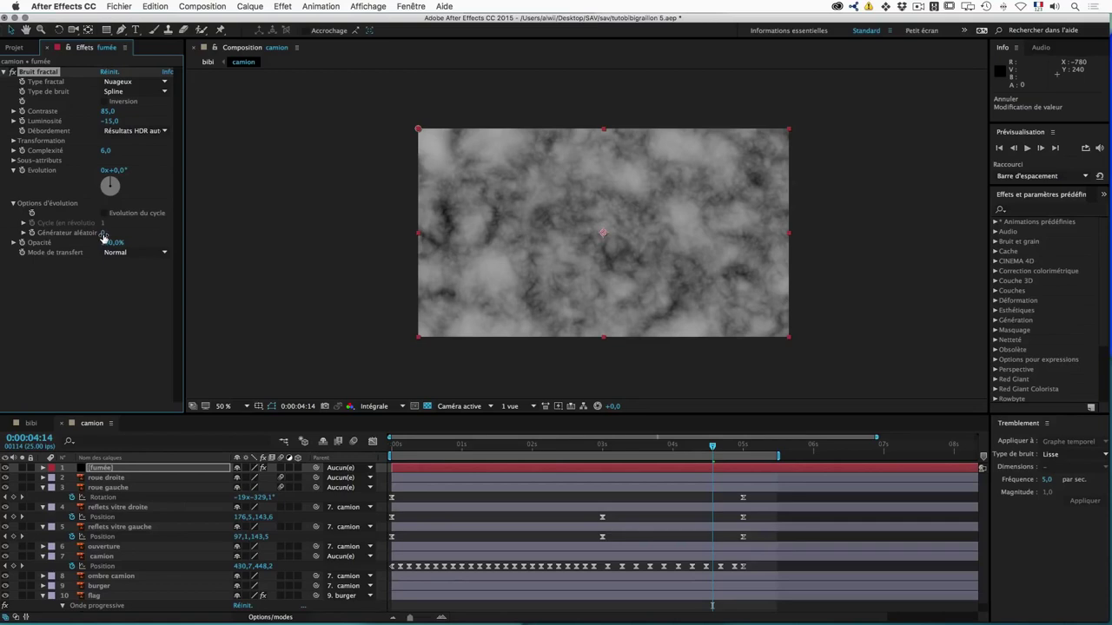
drag(105, 235, 111, 234)
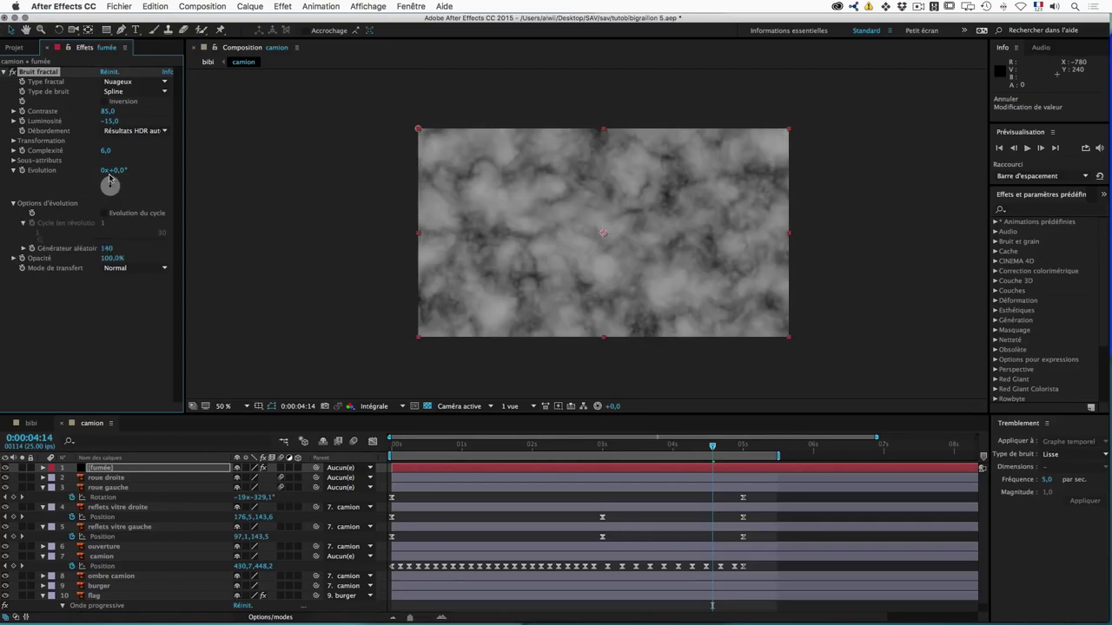
click(14, 171)
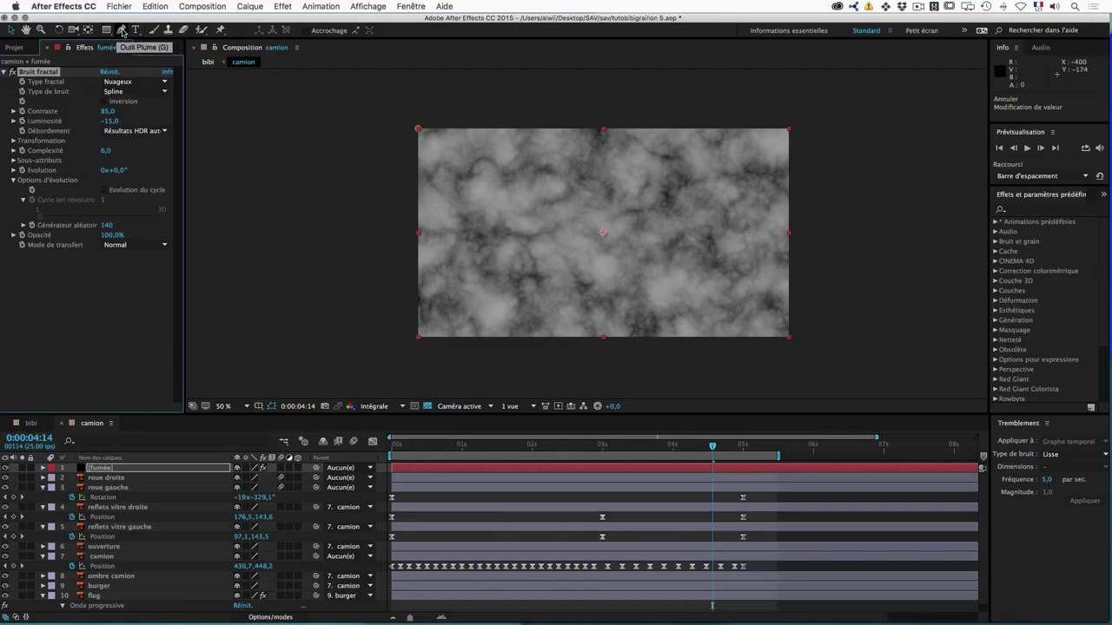
click(122, 30)
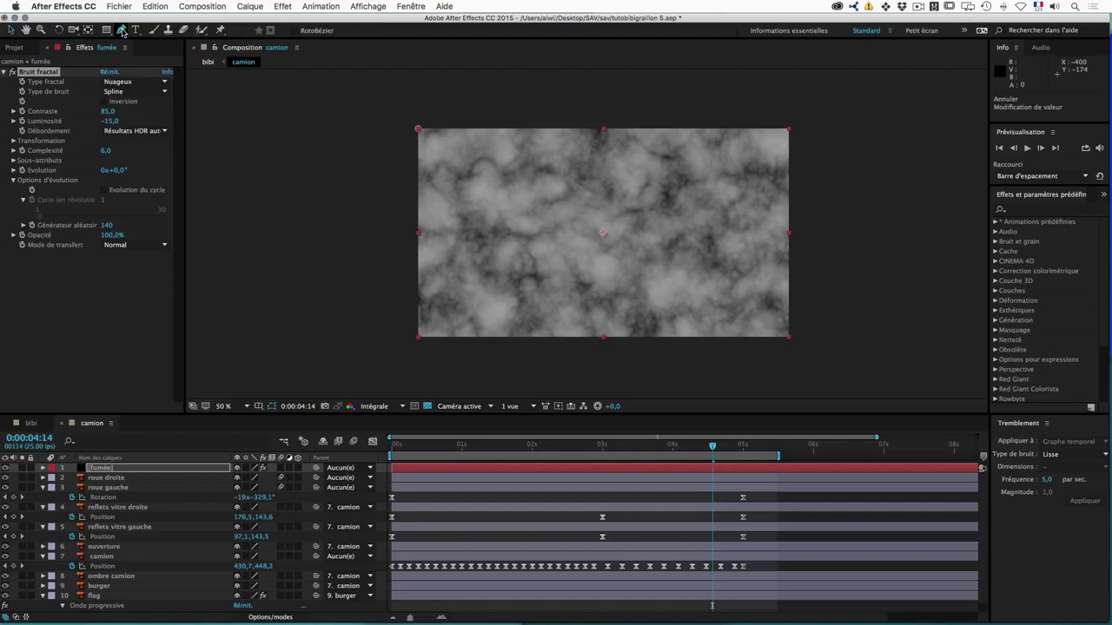
click(510, 183)
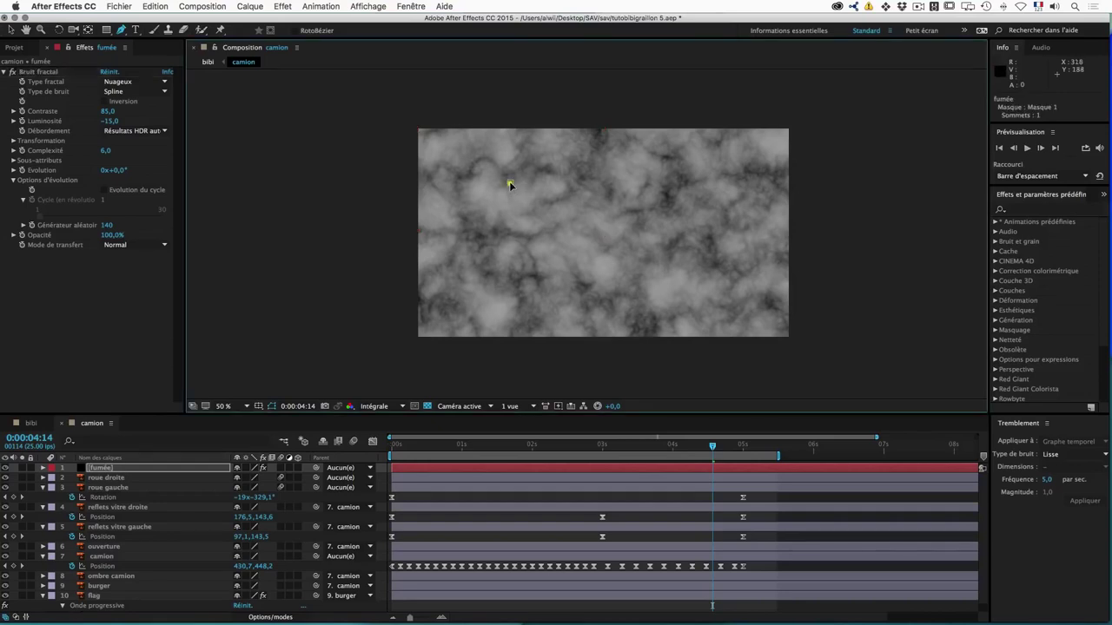
drag(521, 238, 575, 241)
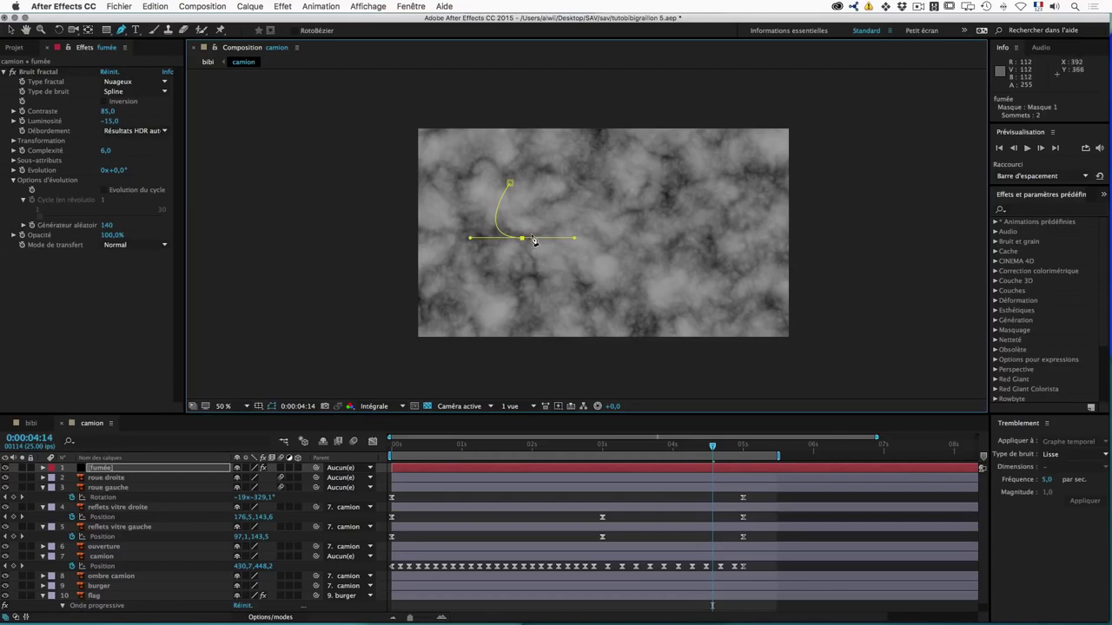
key(ctrl+z)
key(ctrl+z)
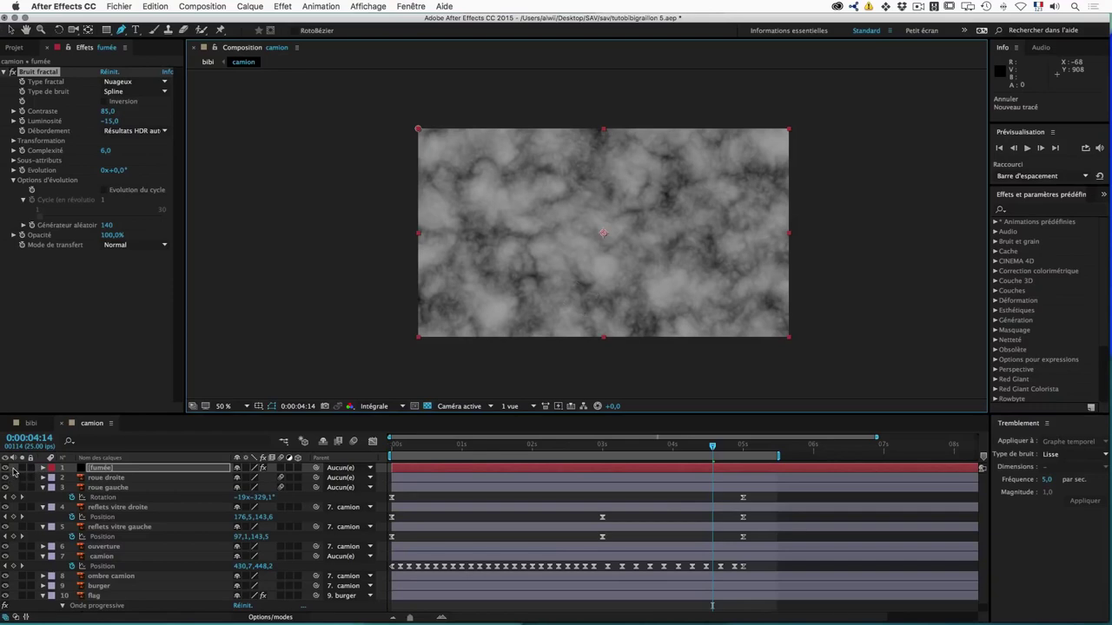
key(F2)
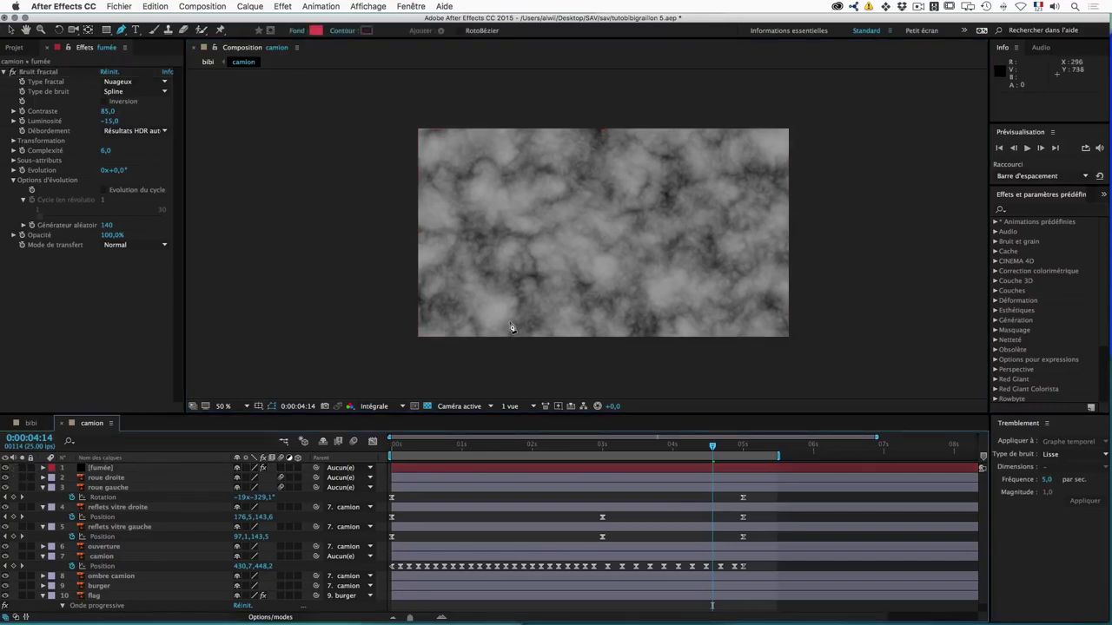
click(517, 213)
mouse_move(533, 265)
mouse_down()
mouse_move(596, 257)
mouse_move(595, 158)
mouse_up()
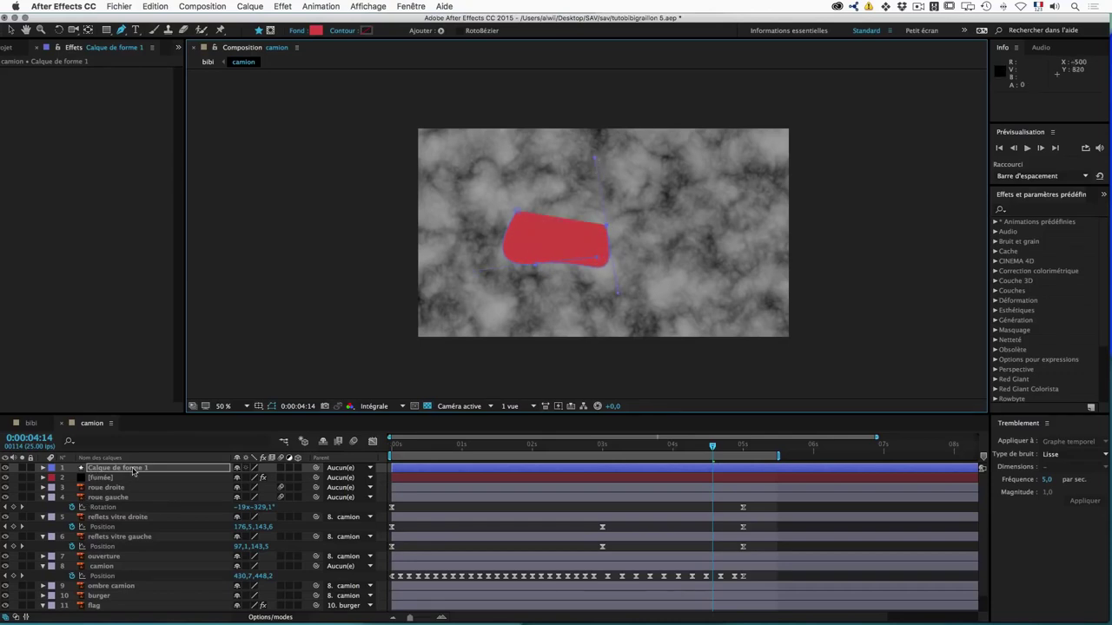
key(ctrl+z)
key(ctrl+z)
key(ctrl+z)
key(ctrl+z)
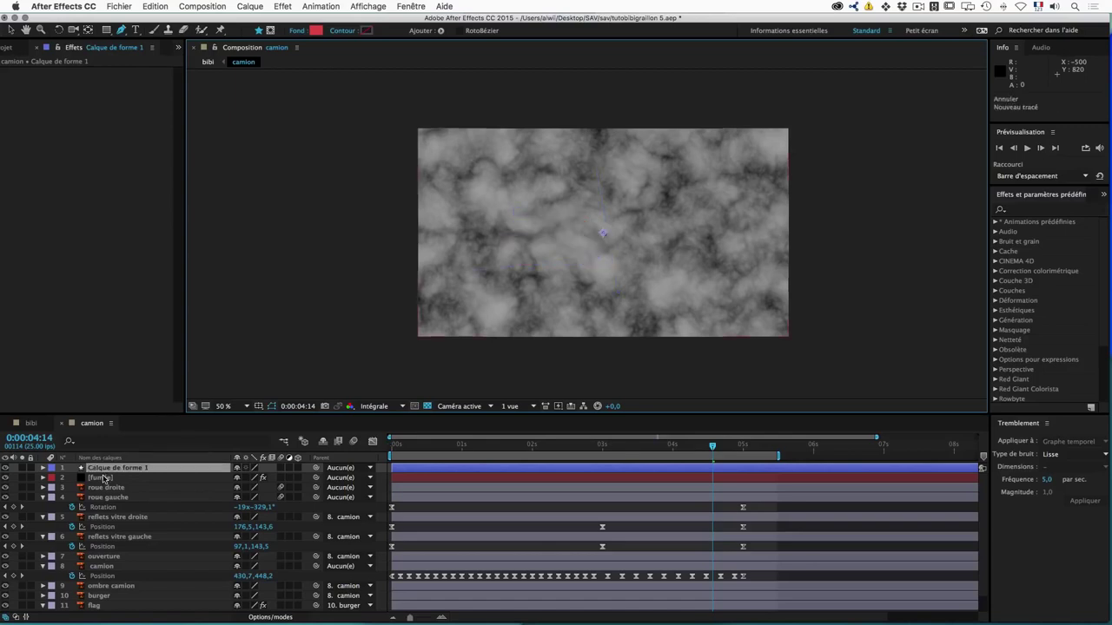
key(ctrl+z)
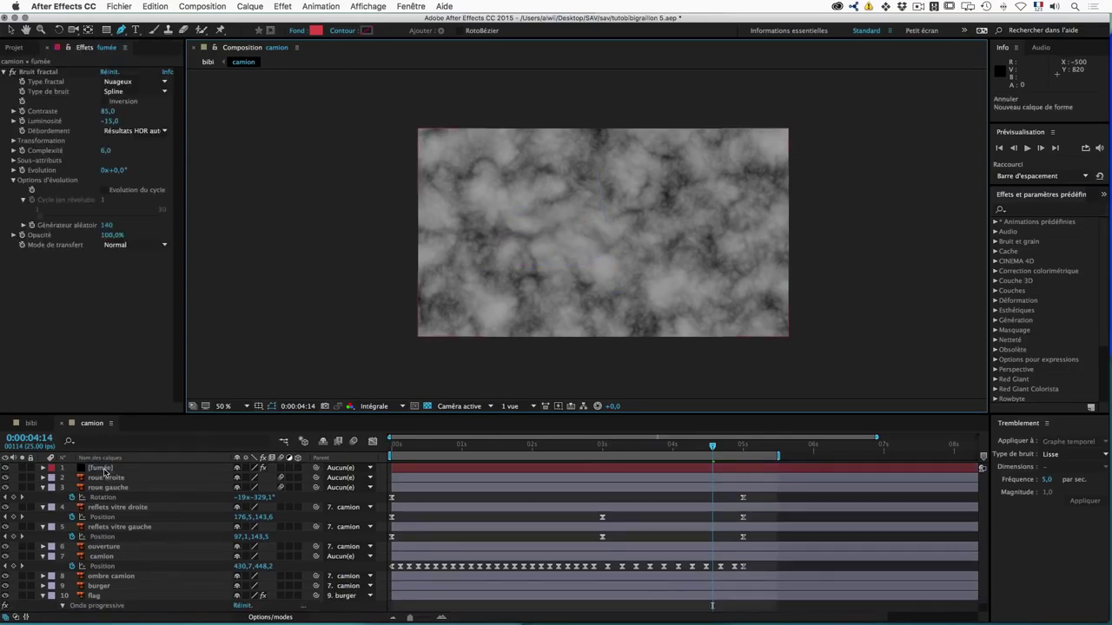
click(101, 470)
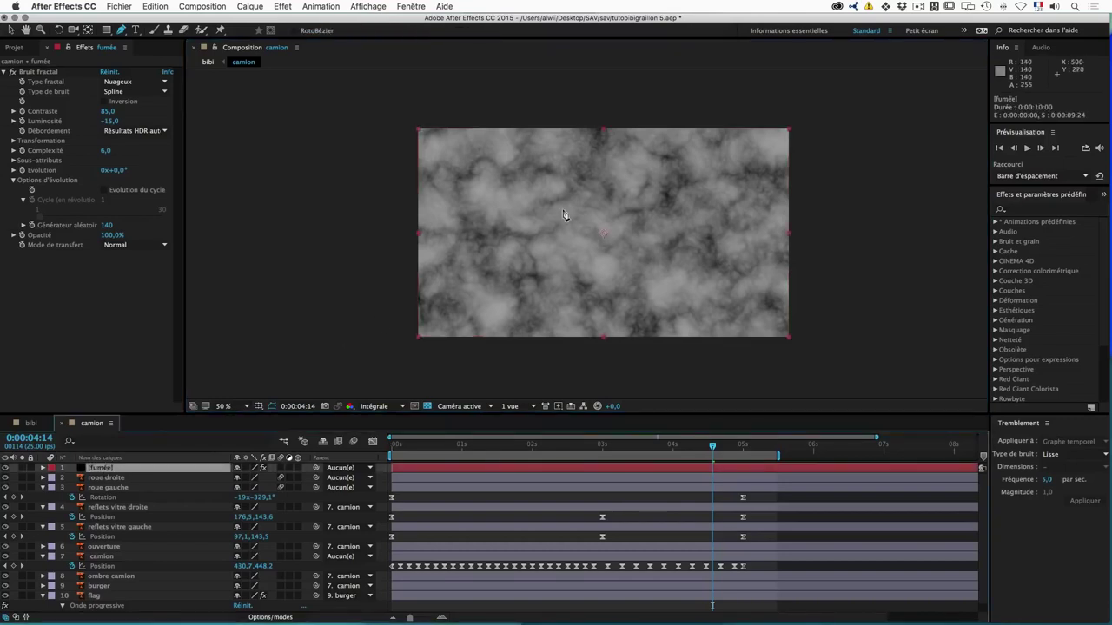
Step: Draw seven curved RotoBézier points outlining a puffy cloud mask on the fumée layer
click(519, 210)
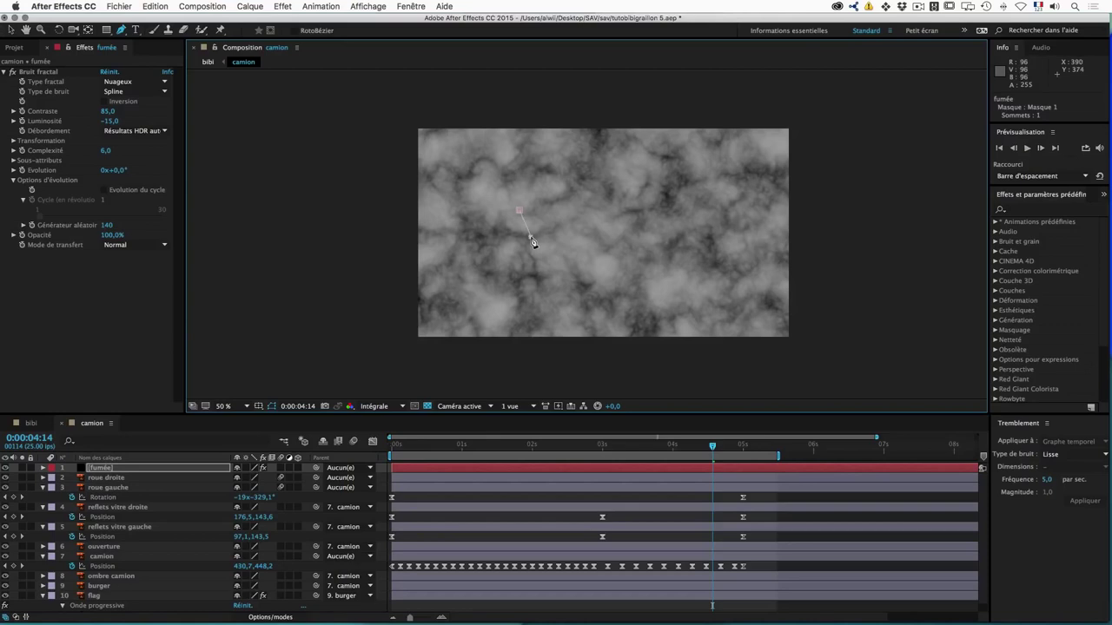
drag(537, 237, 561, 237)
scroll(564, 225, up, 2)
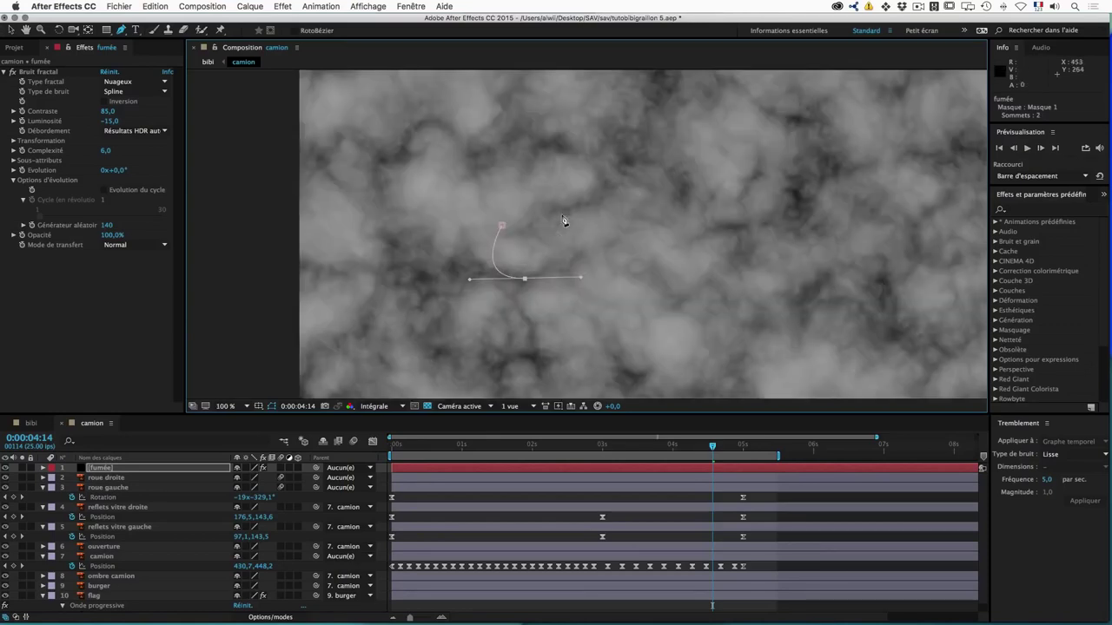
drag(582, 279, 552, 280)
mouse_move(580, 280)
mouse_down()
mouse_move(602, 242)
mouse_move(595, 271)
mouse_up()
drag(609, 250, 607, 222)
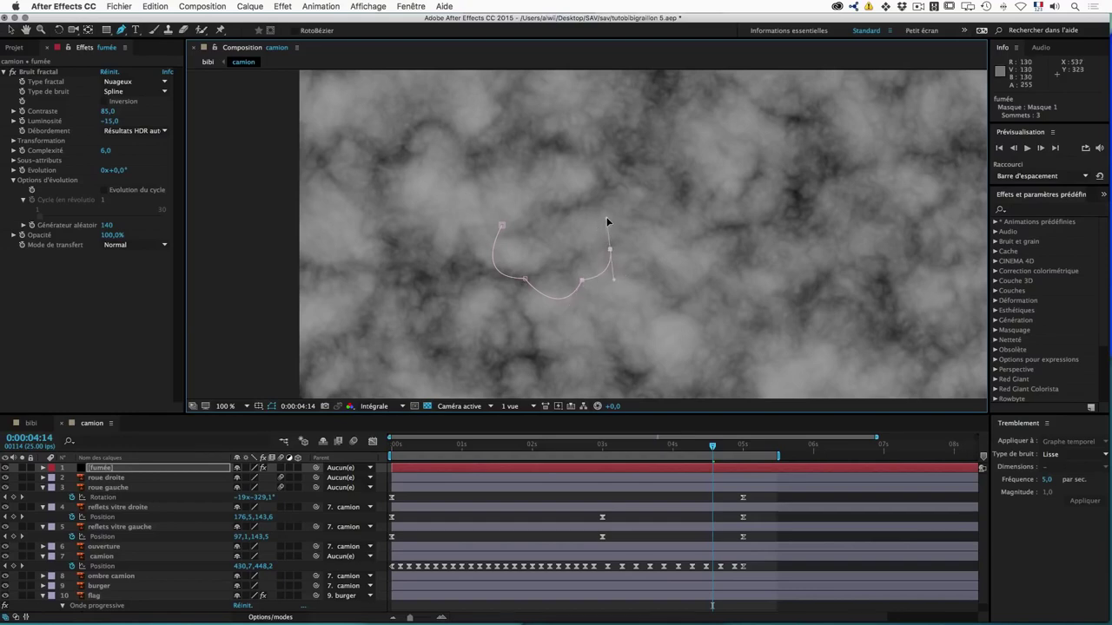
drag(607, 223, 610, 252)
drag(577, 205, 497, 205)
drag(497, 192, 496, 212)
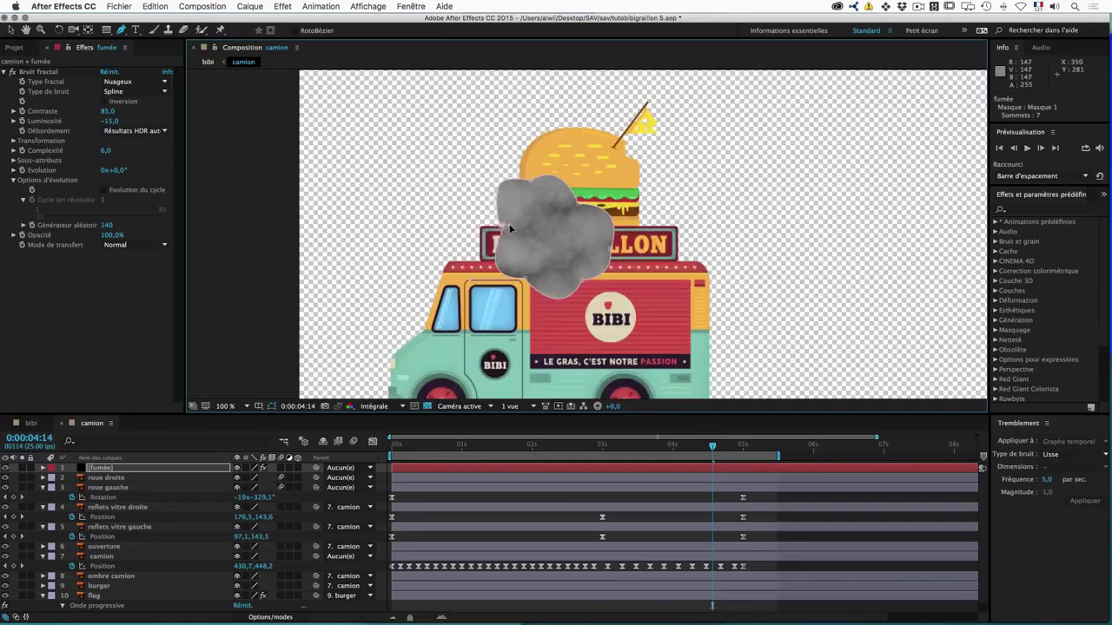
Step: Close the cloud mask and move the fumée layer to the truck's right
click(504, 228)
key(comma)
key(comma)
key(comma)
key(period)
key(period)
click(12, 30)
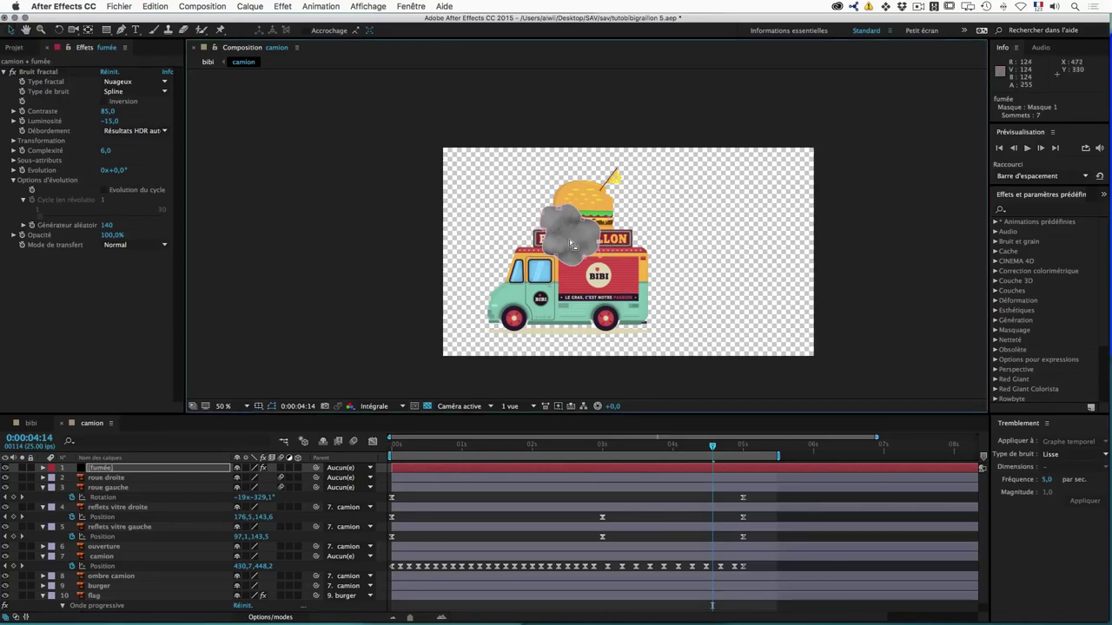
click(572, 242)
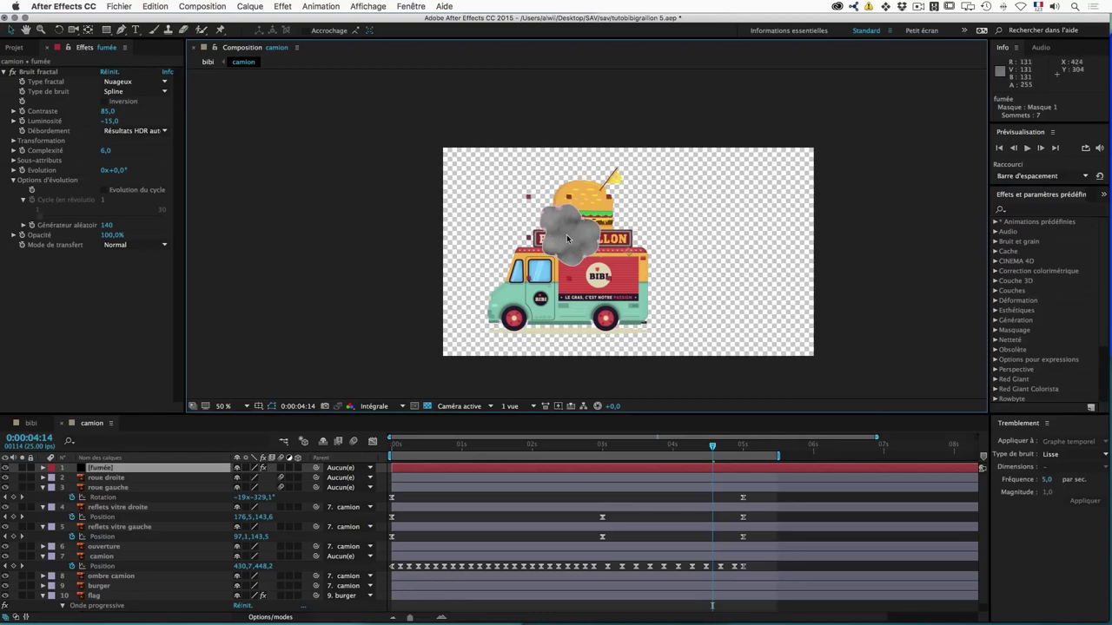
drag(569, 238, 690, 311)
key(Return)
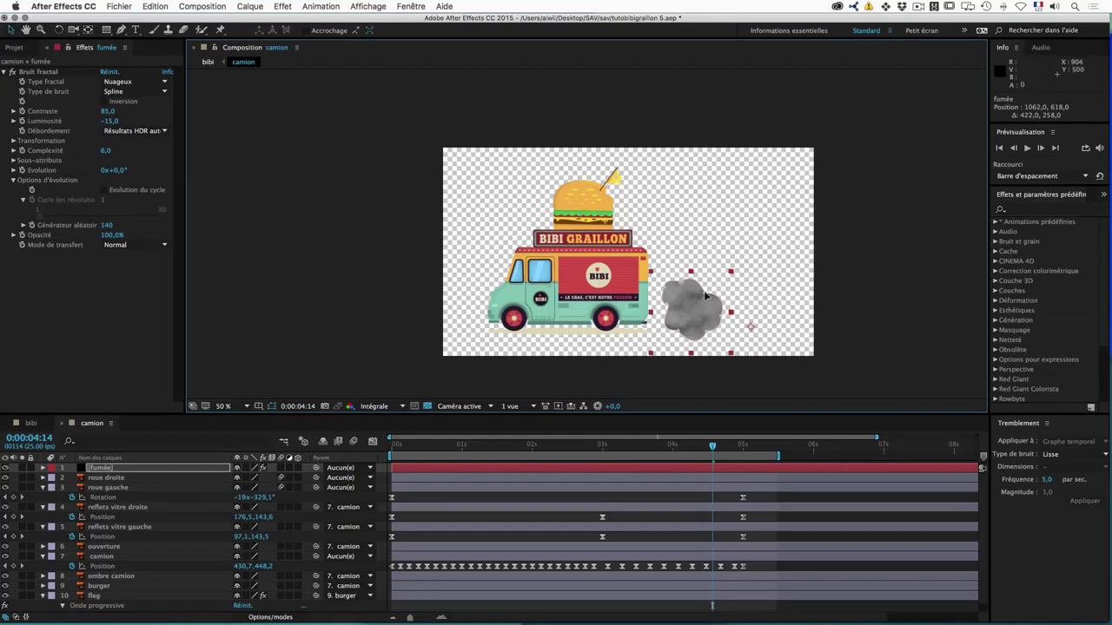
Step: Pull out a mask point to round the cloud, undo a stray layer move, and zoom to 100%
drag(706, 296, 734, 273)
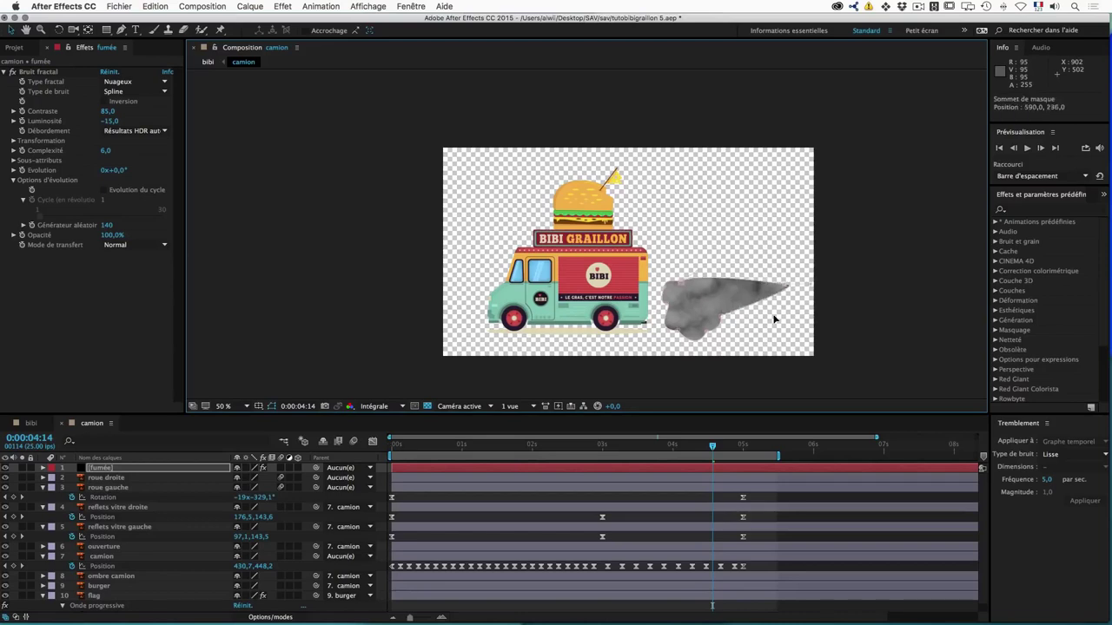
drag(690, 308, 647, 284)
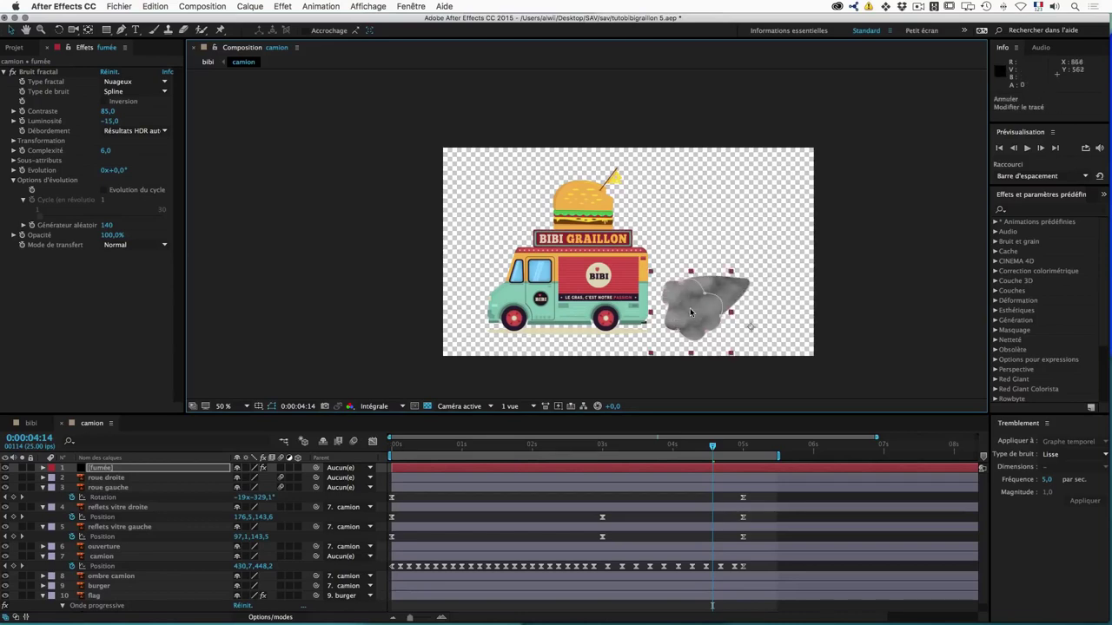
key(super+z)
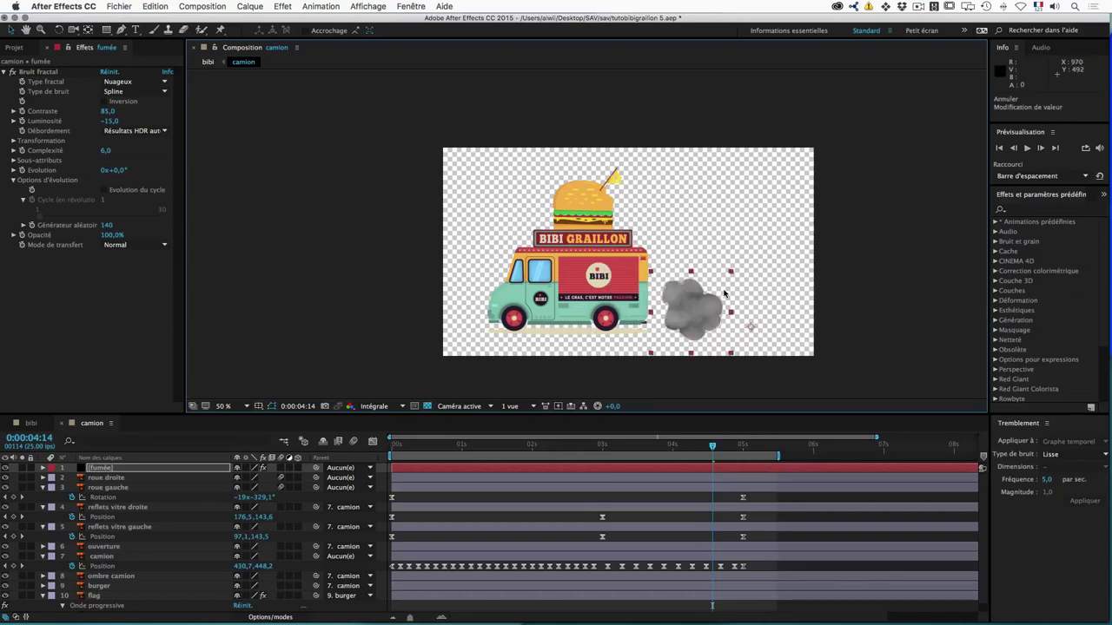
key(period)
scroll(677, 269, down, 5)
scroll(677, 270, right, 5)
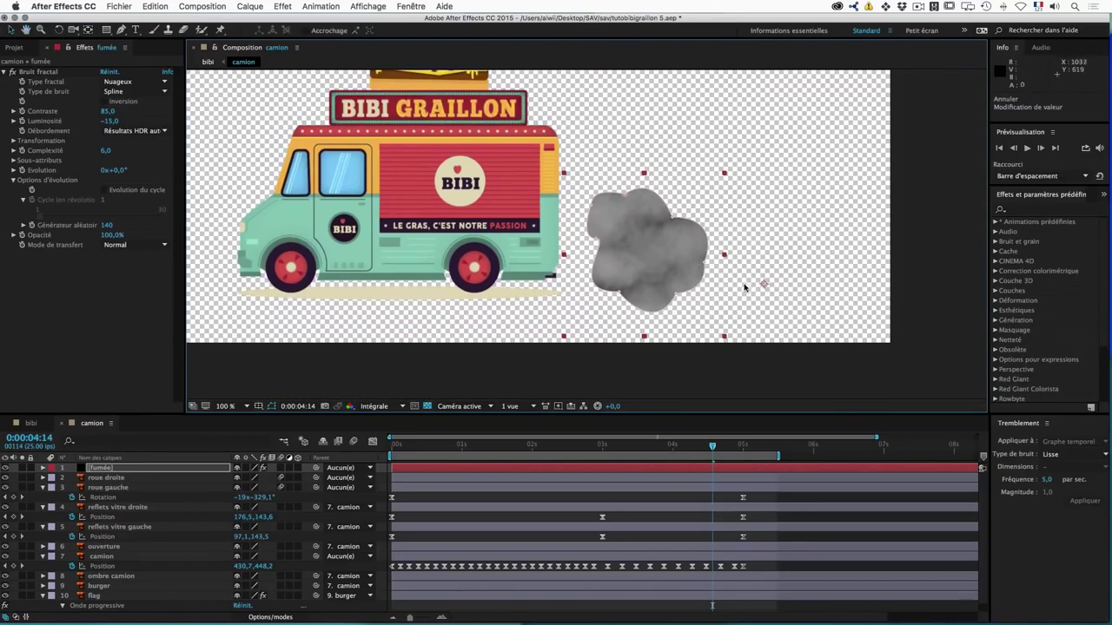
Step: Reveal Masque 1's settings on the fumée layer and zoom to 200% on the smoke
click(108, 471)
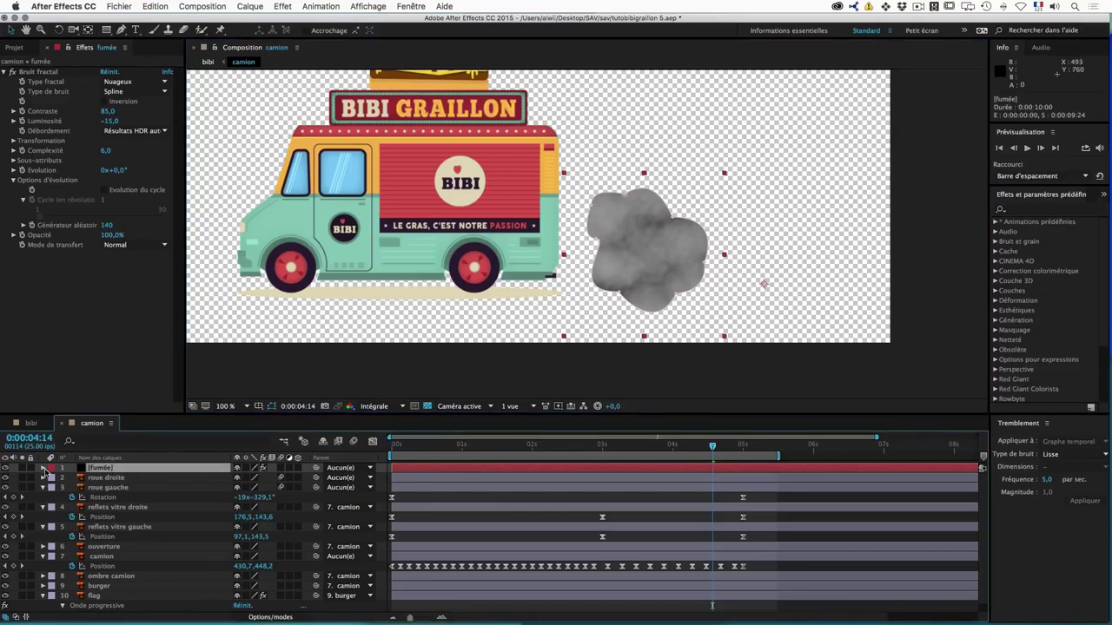
click(44, 468)
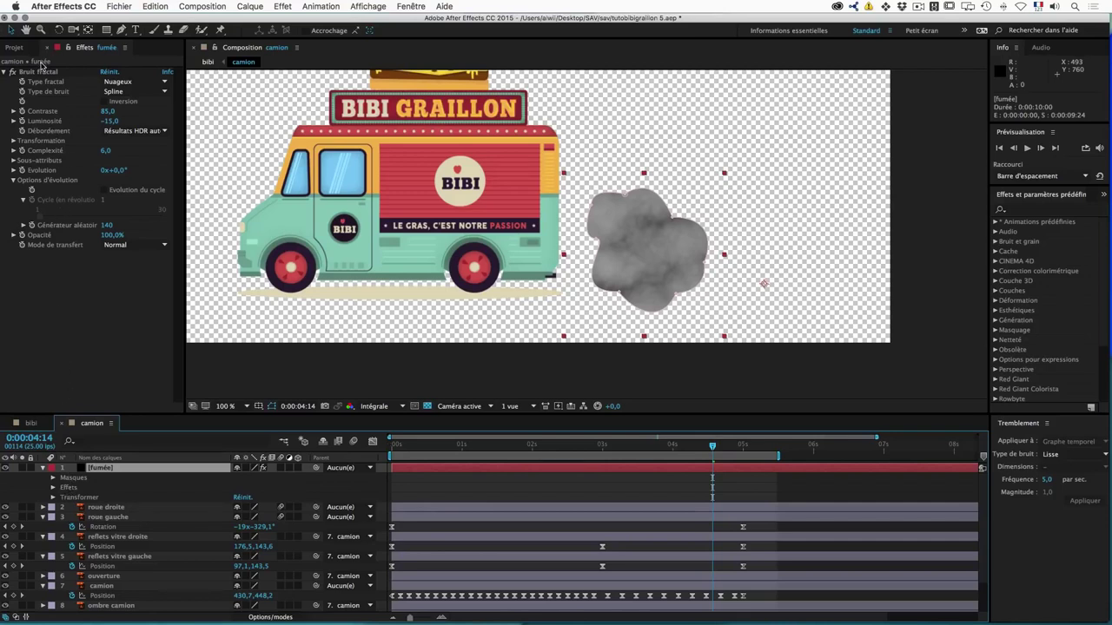
click(73, 480)
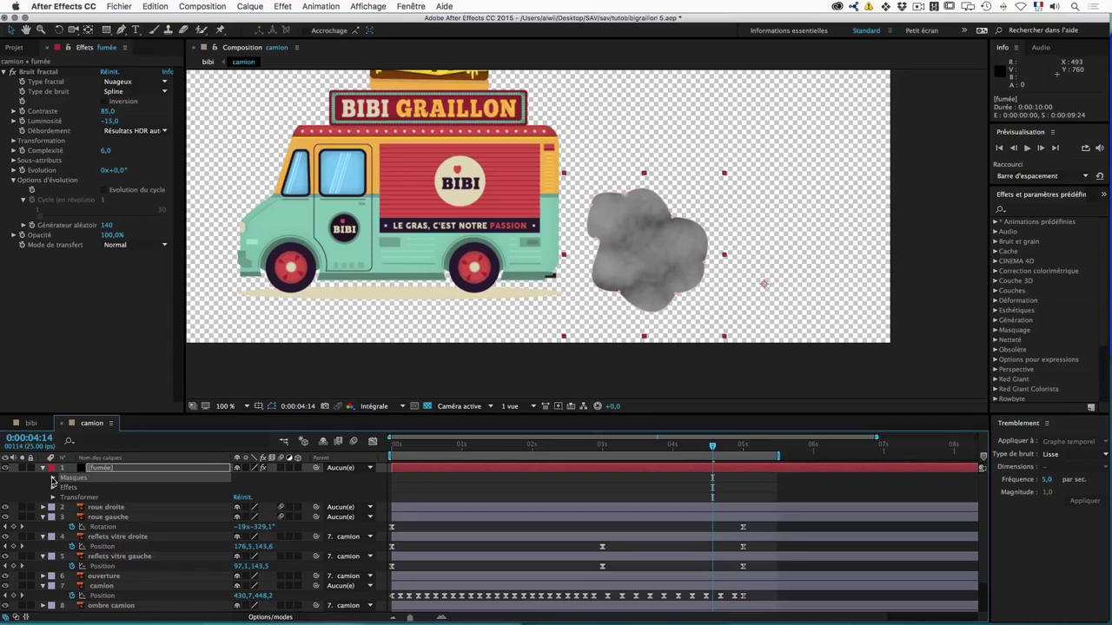
click(53, 478)
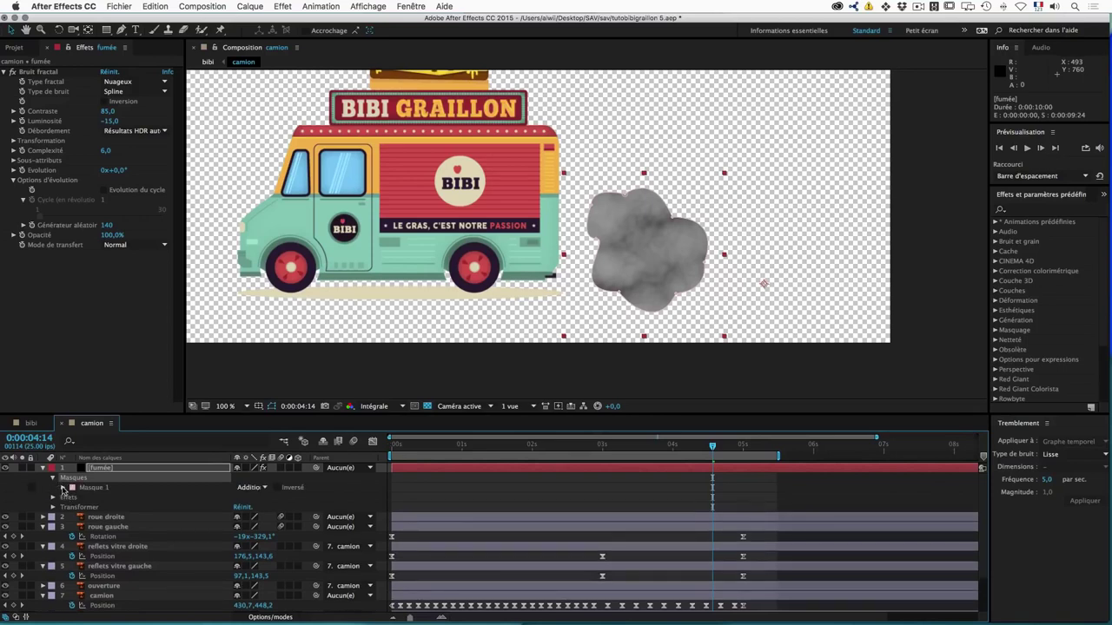
click(63, 487)
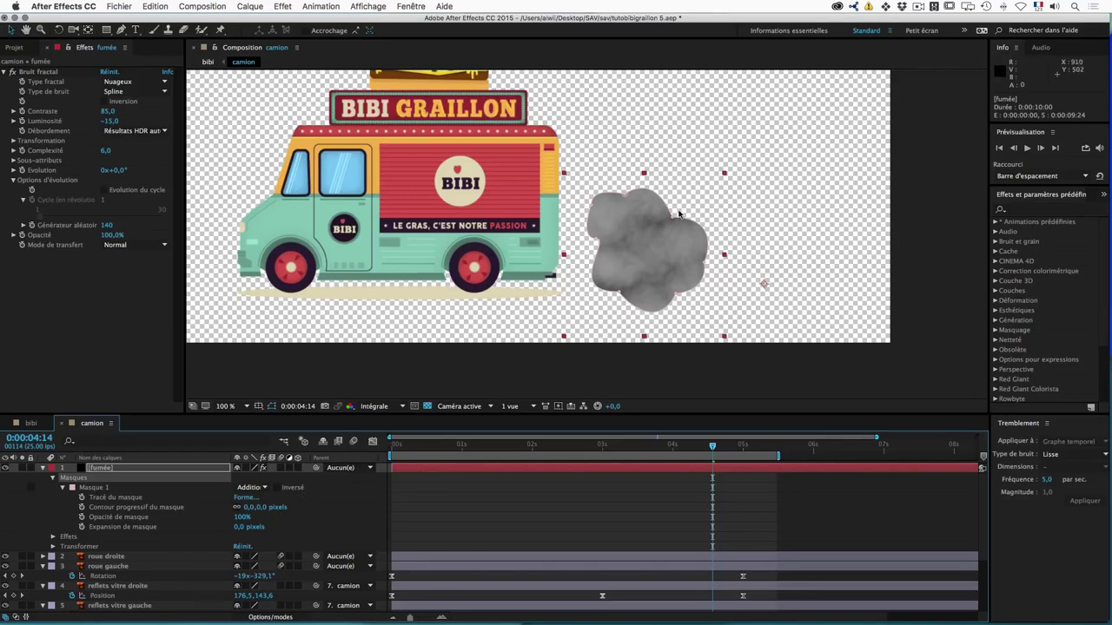
key(period)
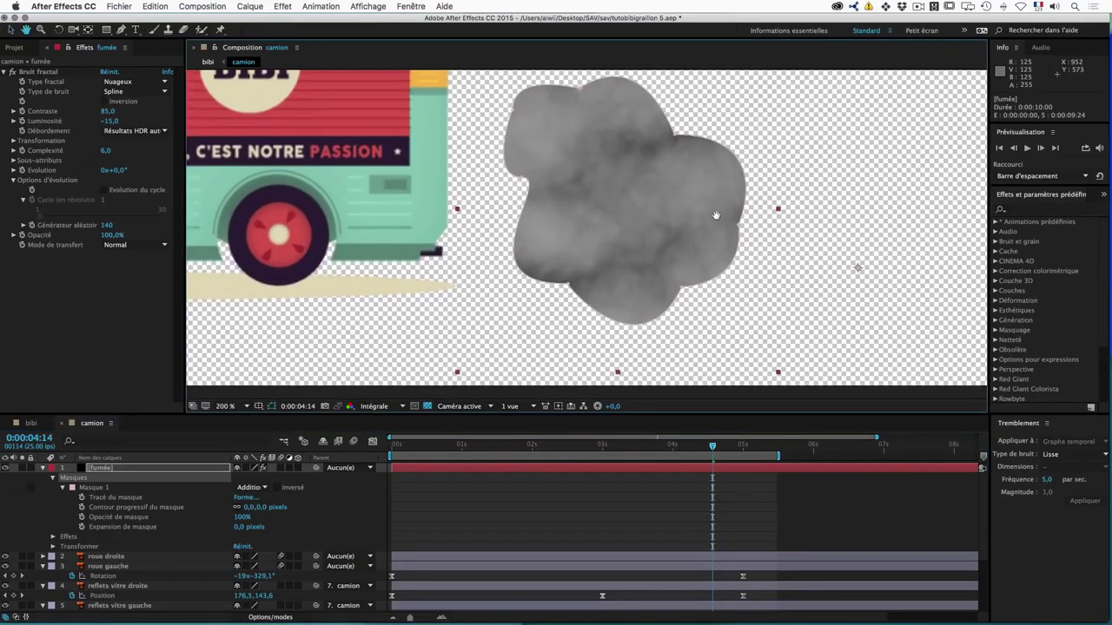
drag(813, 280, 689, 241)
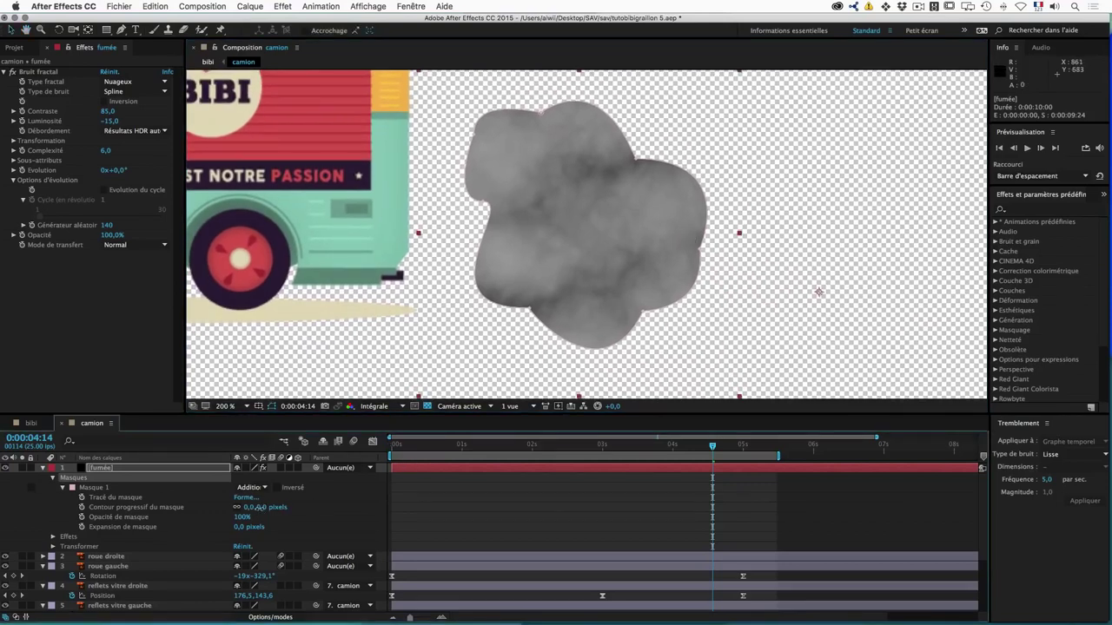
Step: Feather the smoke mask's edge to 59 pixels
drag(259, 512, 274, 507)
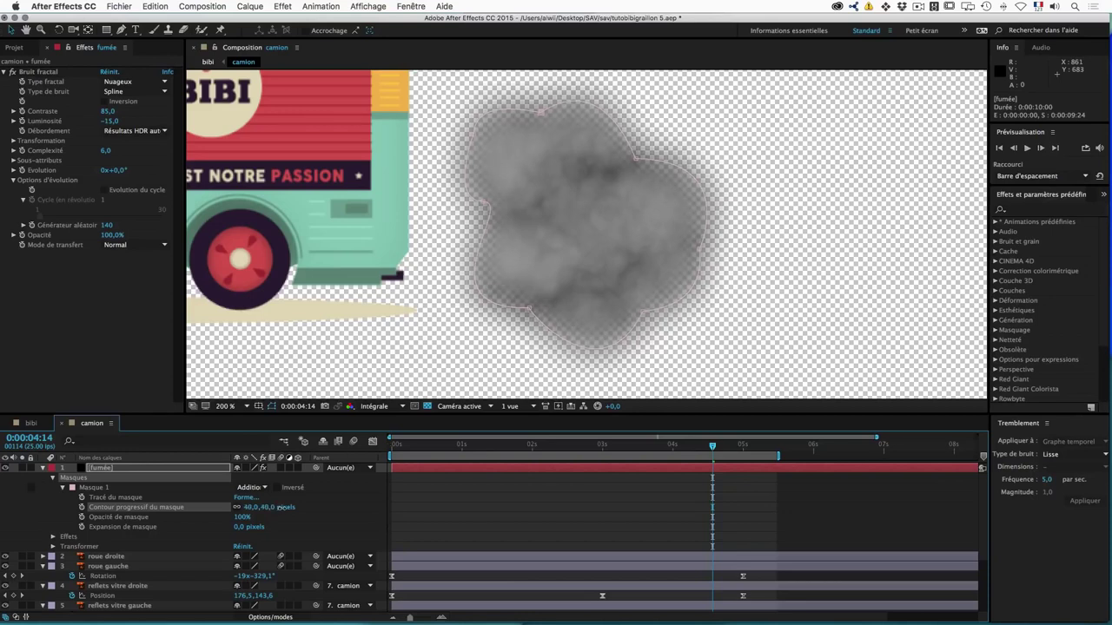
drag(281, 507, 292, 507)
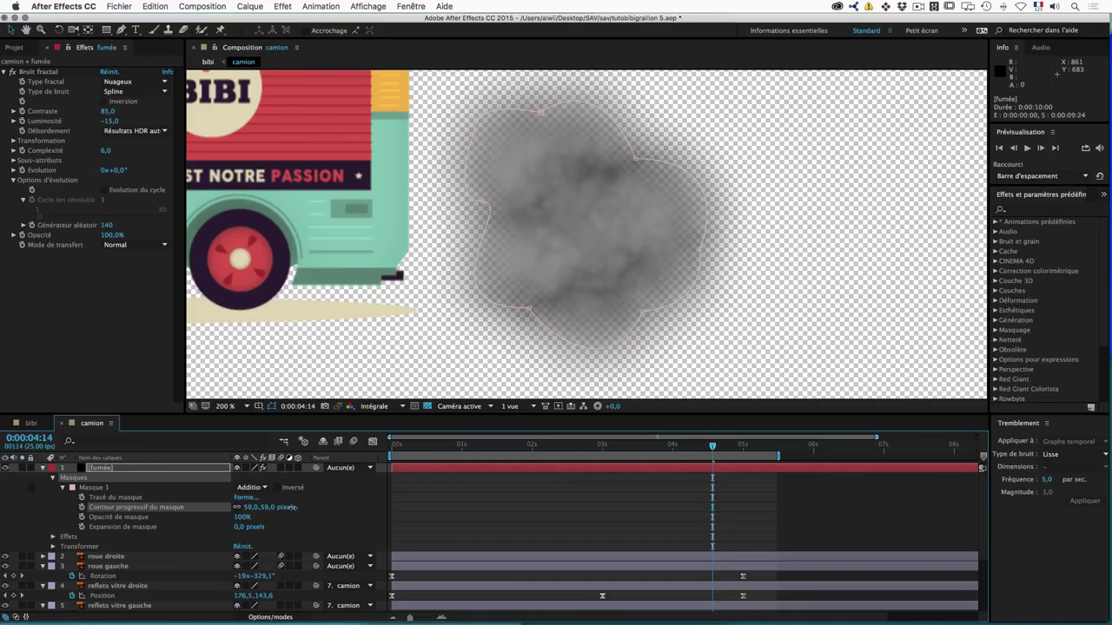
scroll(675, 208, down, 1)
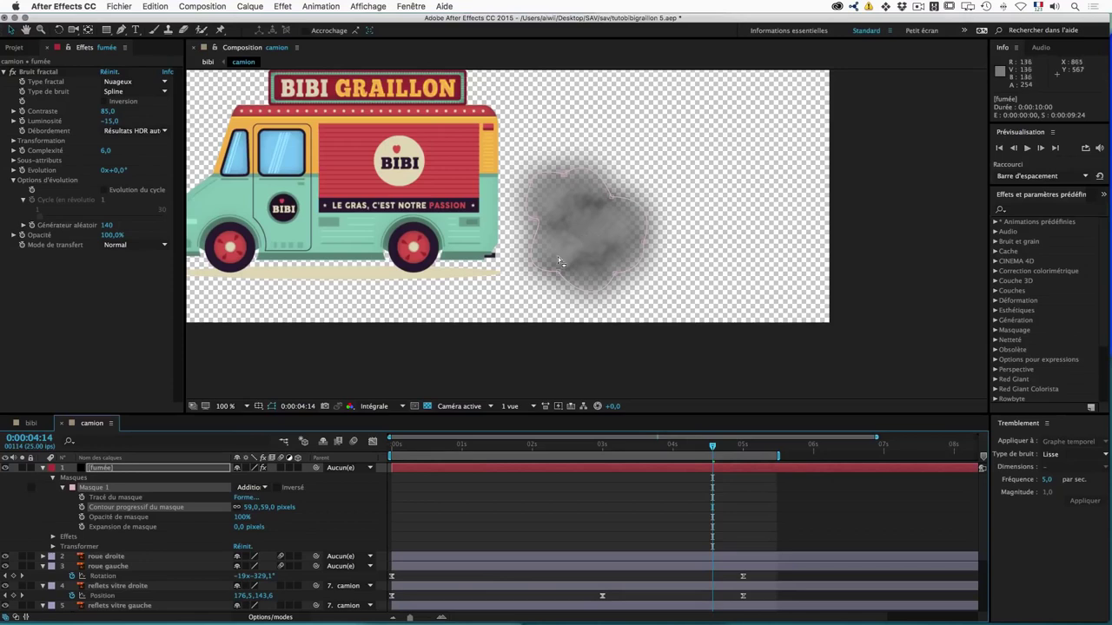
click(353, 441)
Step: Lower the mask opacity to 56%, checking the smoke in the bibi composition
click(244, 517)
drag(242, 517, 215, 518)
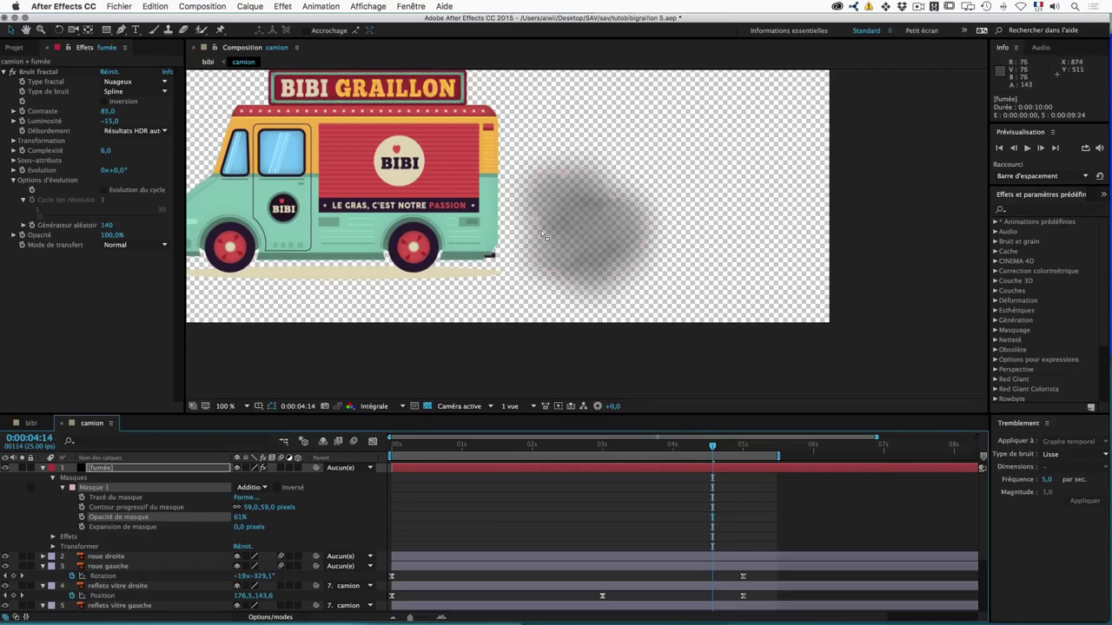
click(32, 424)
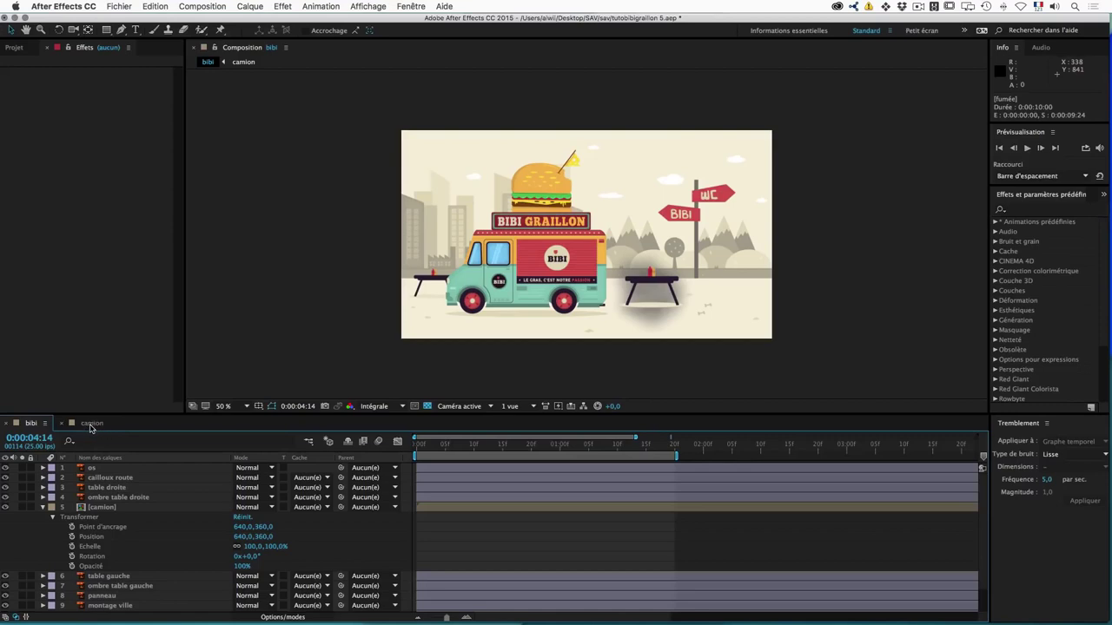
click(92, 423)
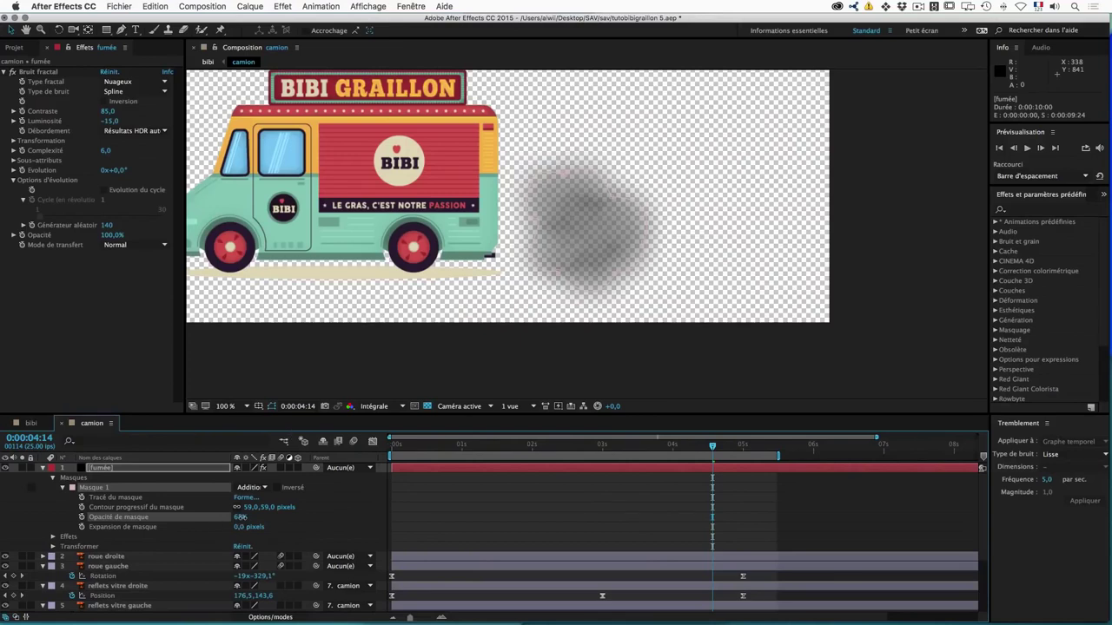
drag(241, 516, 238, 518)
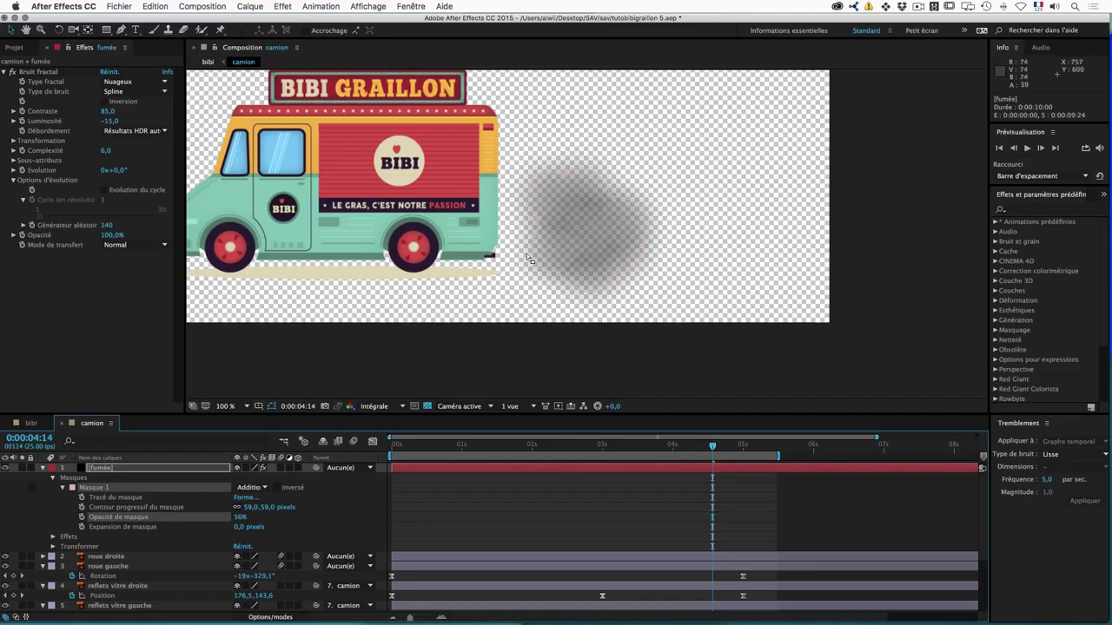
click(111, 469)
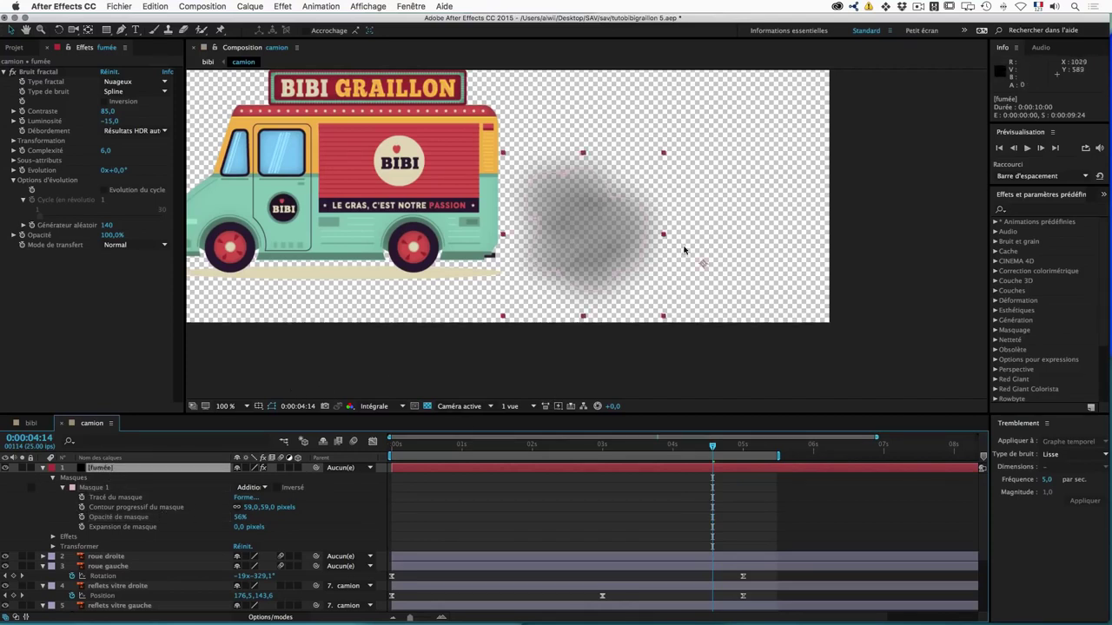
Step: Move the smoke's anchor point, rotate the puff and nudge its position
key(r)
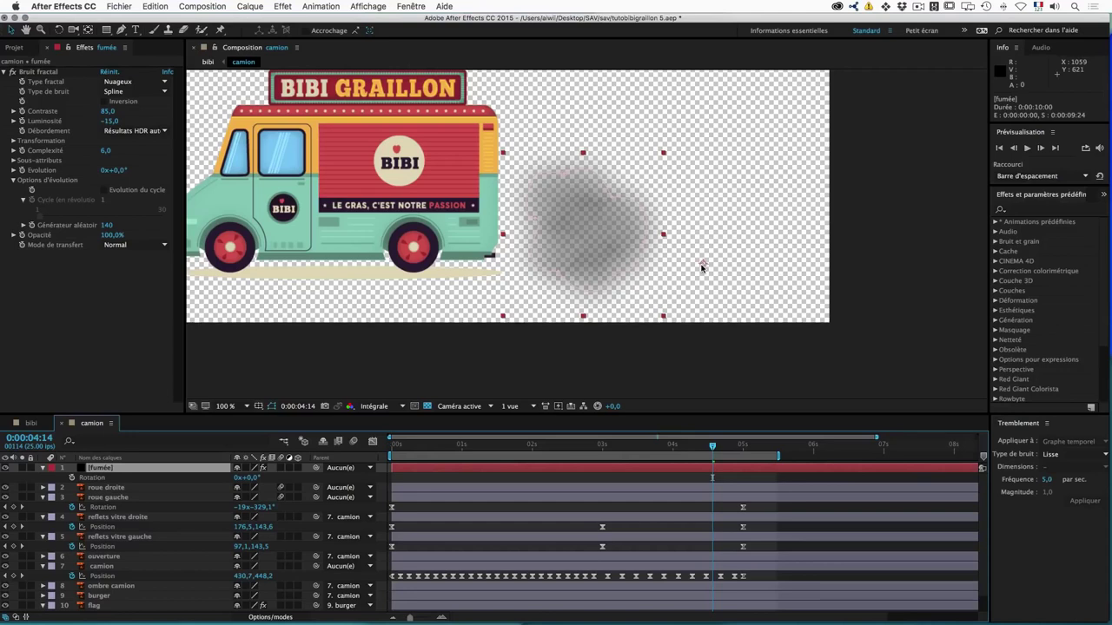
key(y)
drag(703, 265, 581, 241)
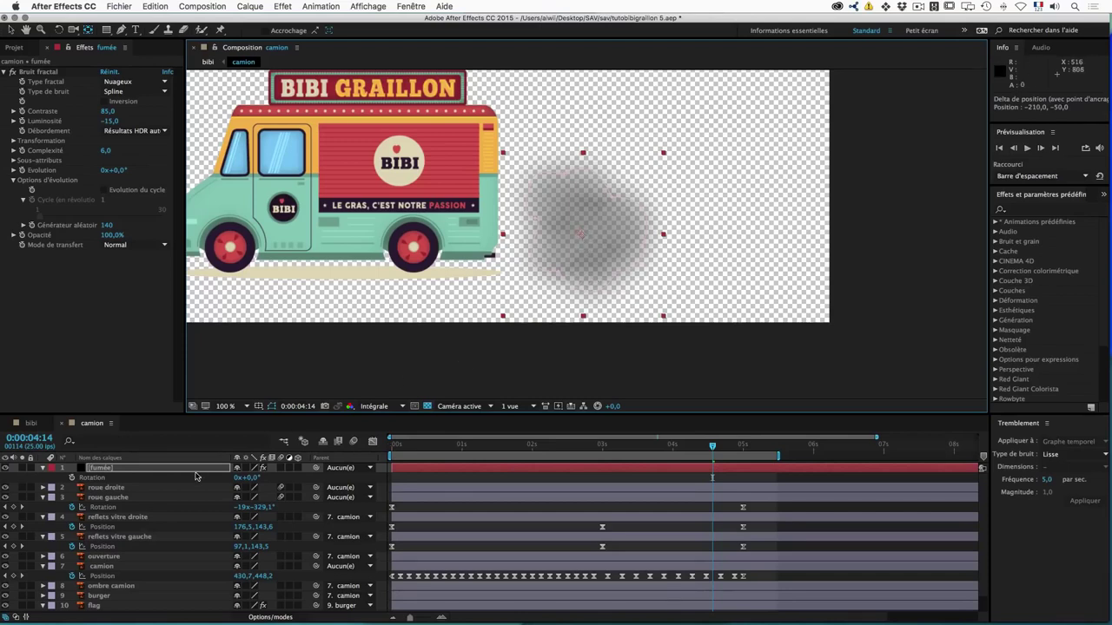
drag(252, 483, 221, 479)
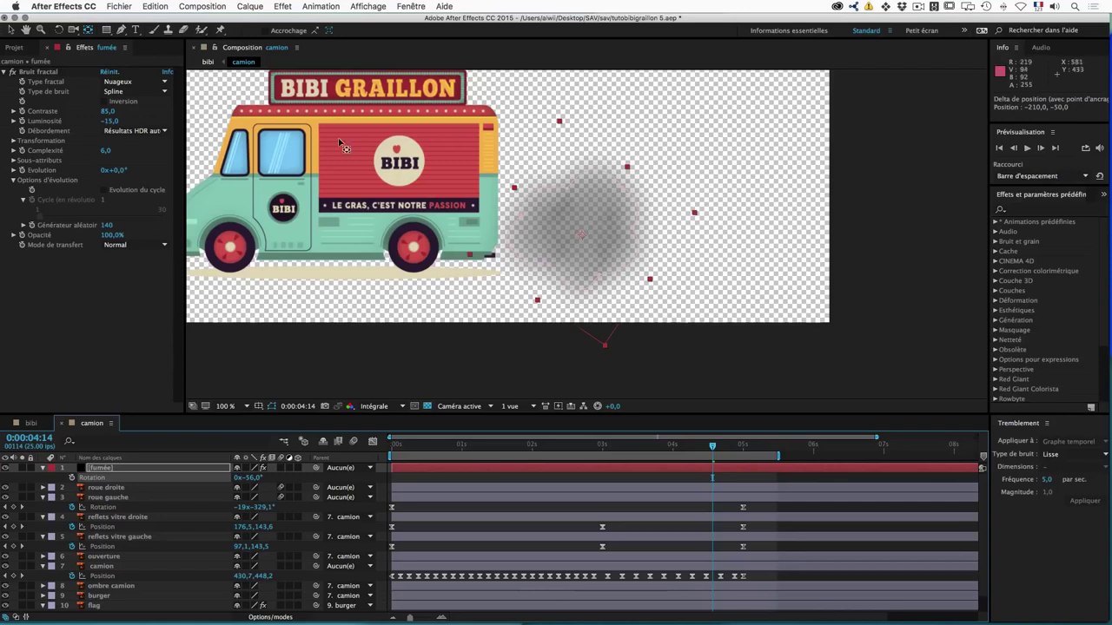
drag(599, 228, 601, 236)
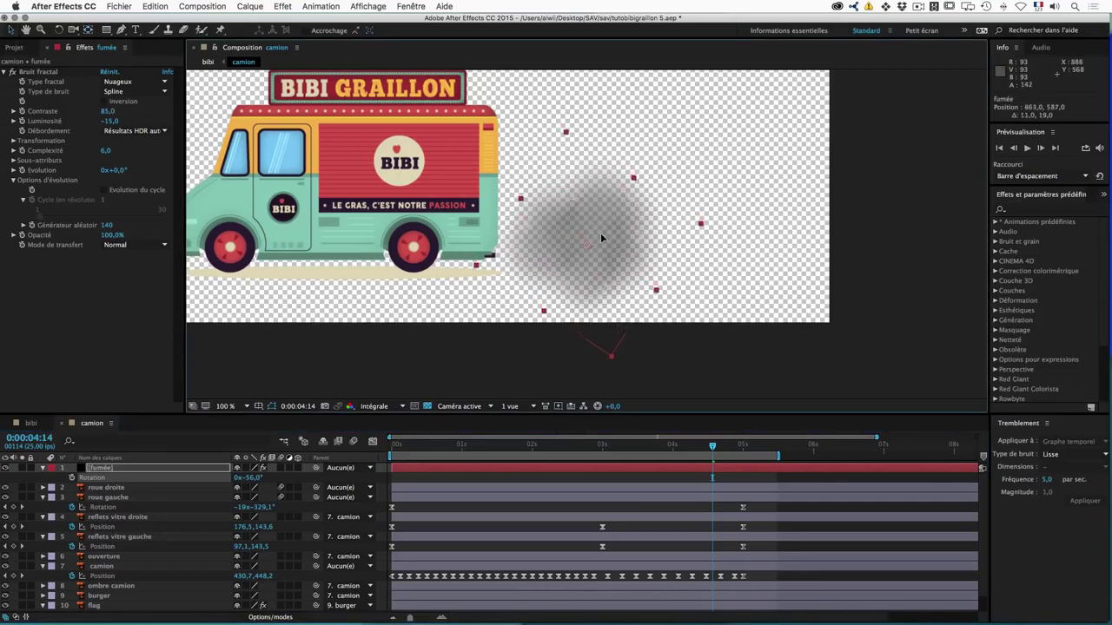
drag(599, 234, 598, 236)
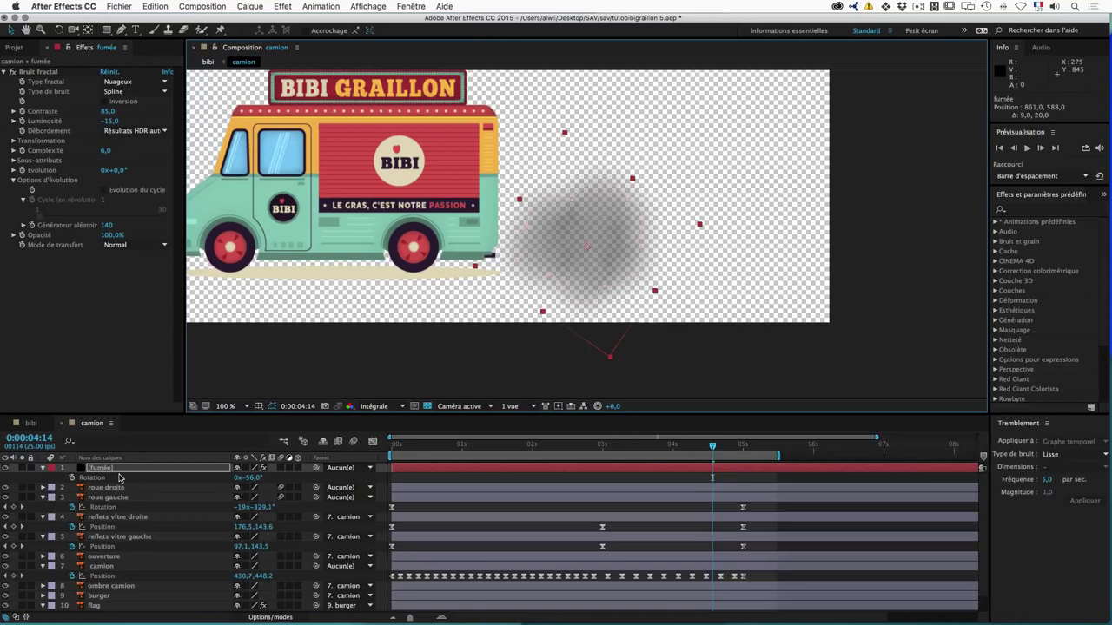
Step: Scale the puff to 36% at the truck's rear and fade it to 38% opacity
key(s)
drag(275, 480, 236, 478)
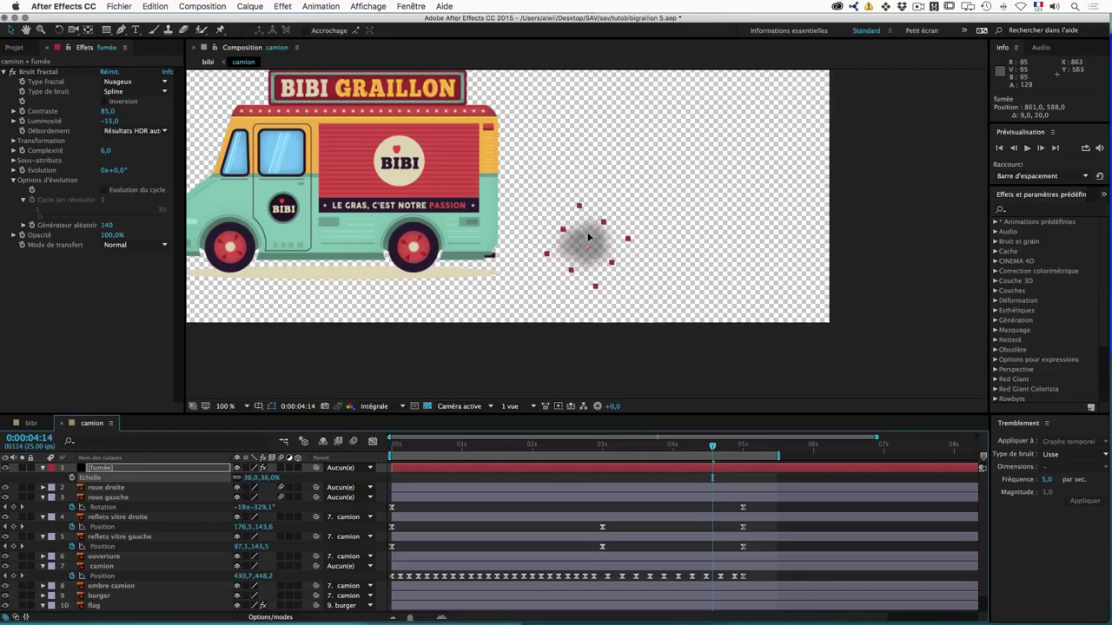
drag(594, 240, 546, 249)
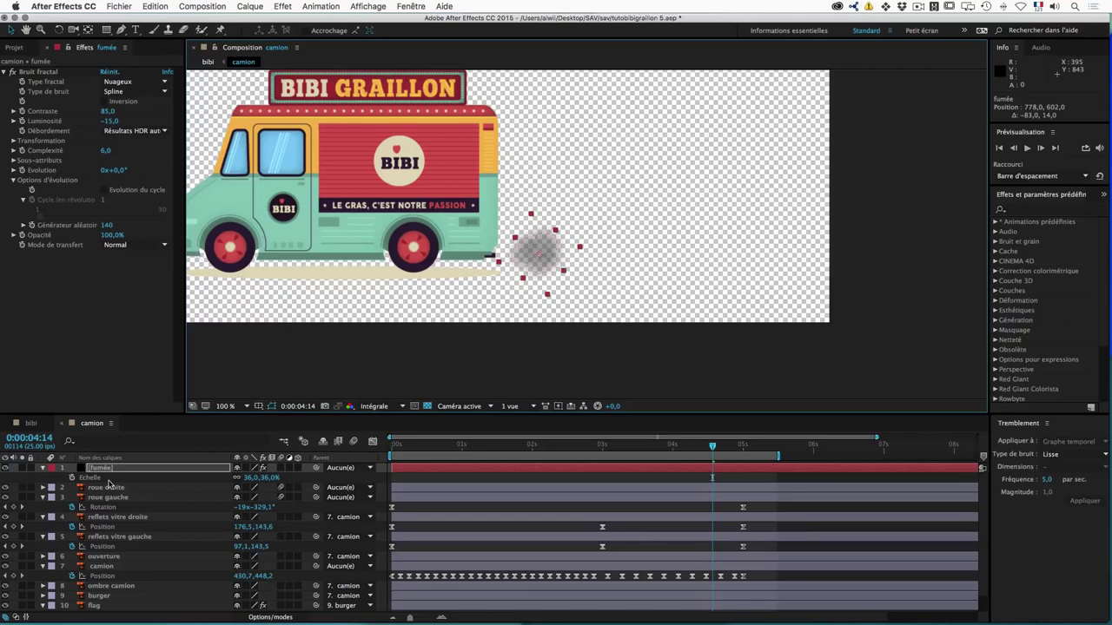
key(t)
drag(242, 478, 210, 481)
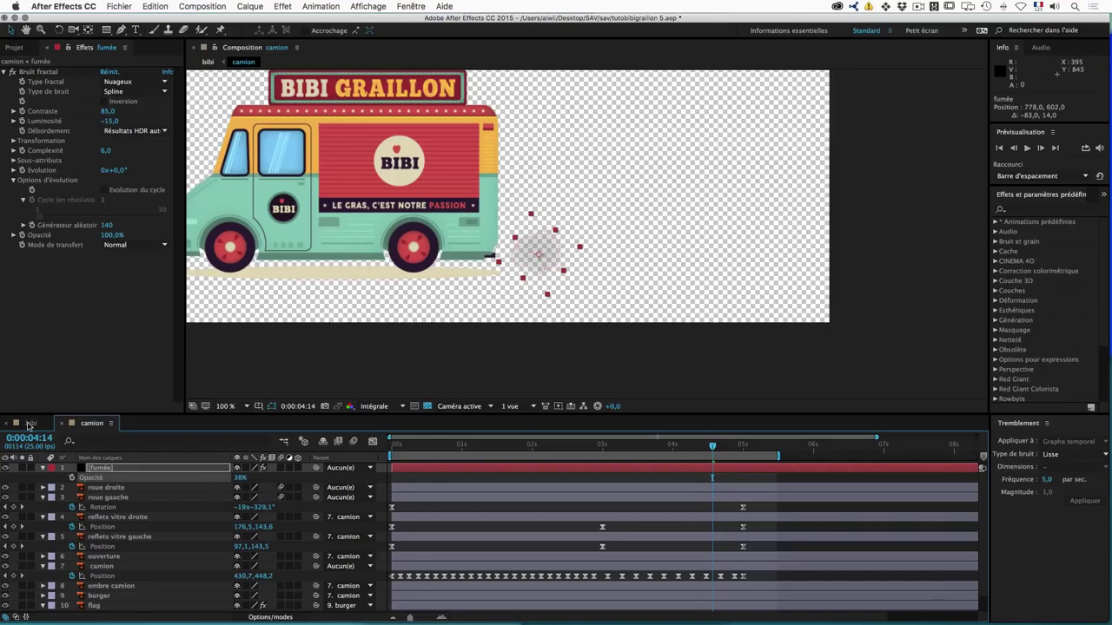
click(30, 423)
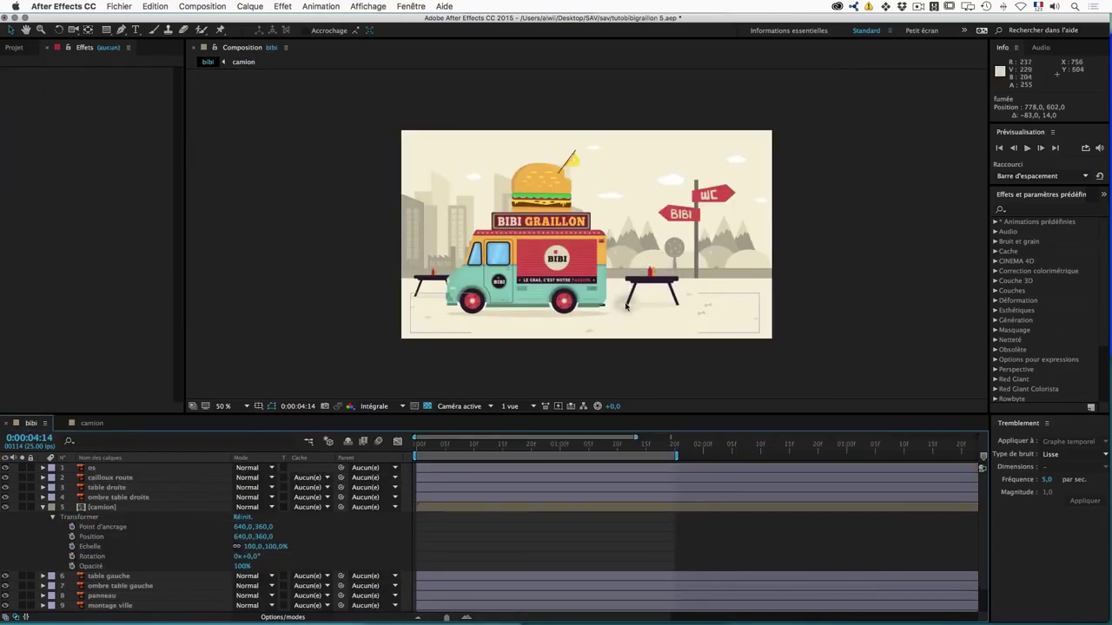
Step: Keyframe Bruit fractal Évolution to 15x+0,0° at 0:00:05:00, then scrub back to check
click(92, 424)
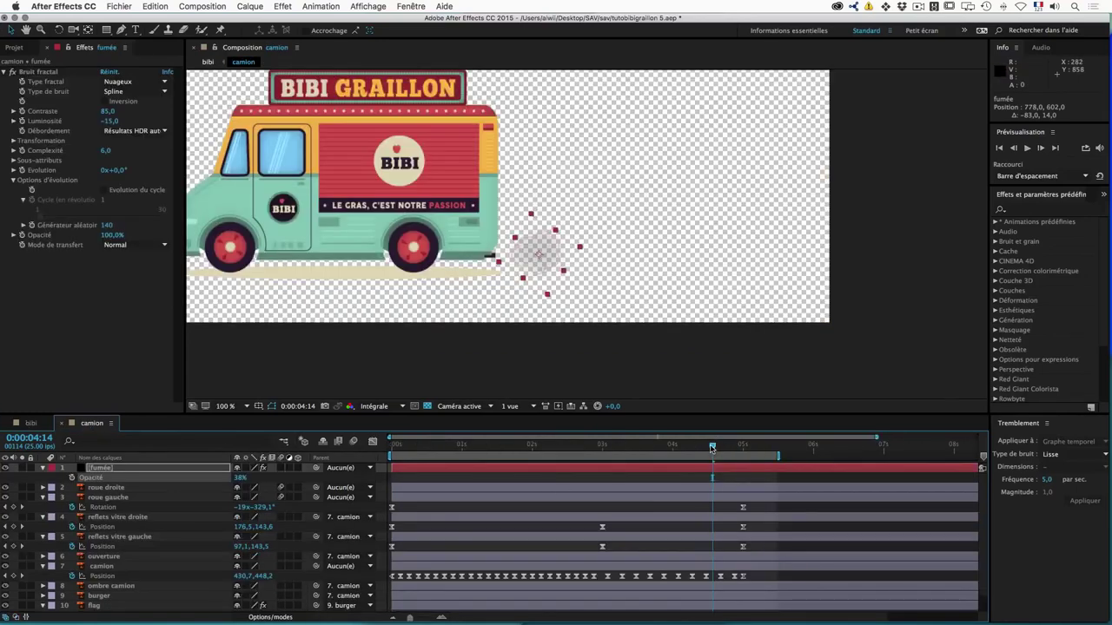
drag(712, 450, 380, 450)
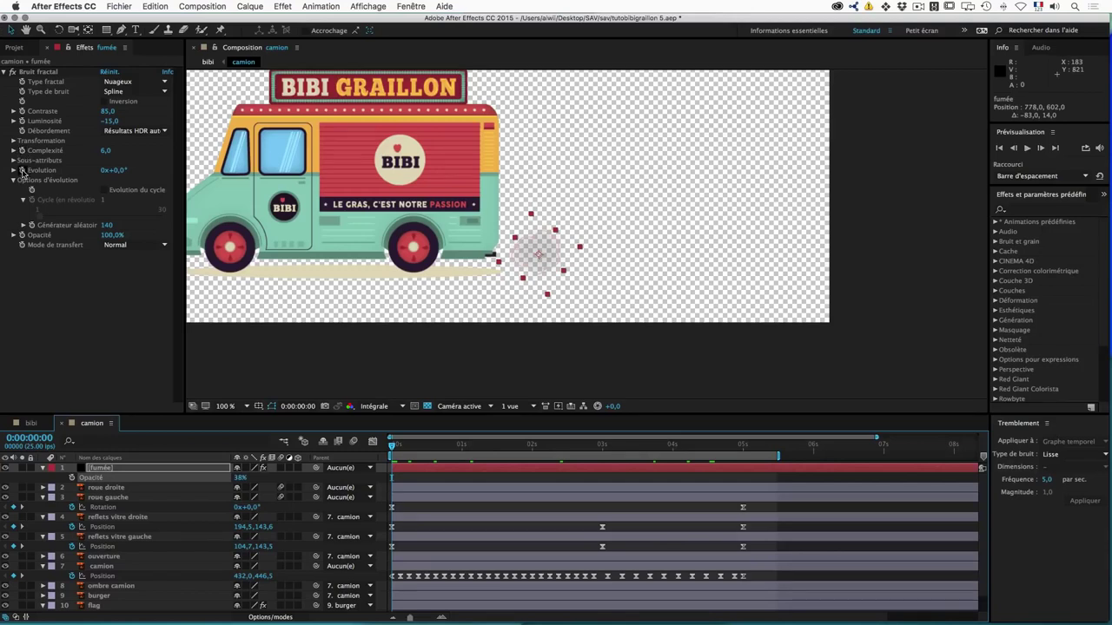
click(22, 171)
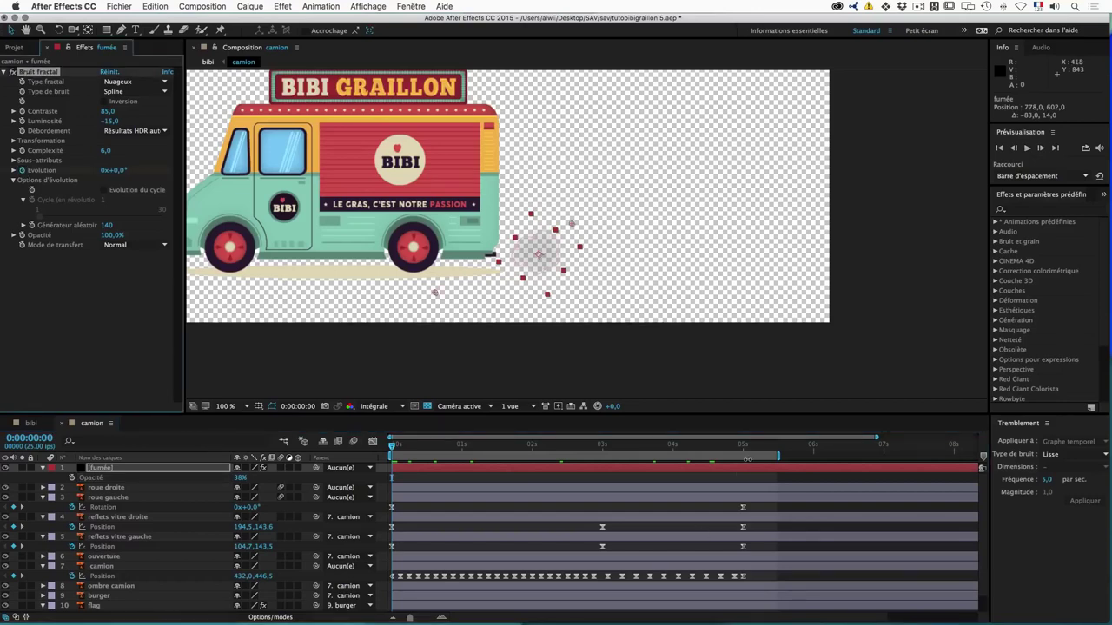
click(742, 446)
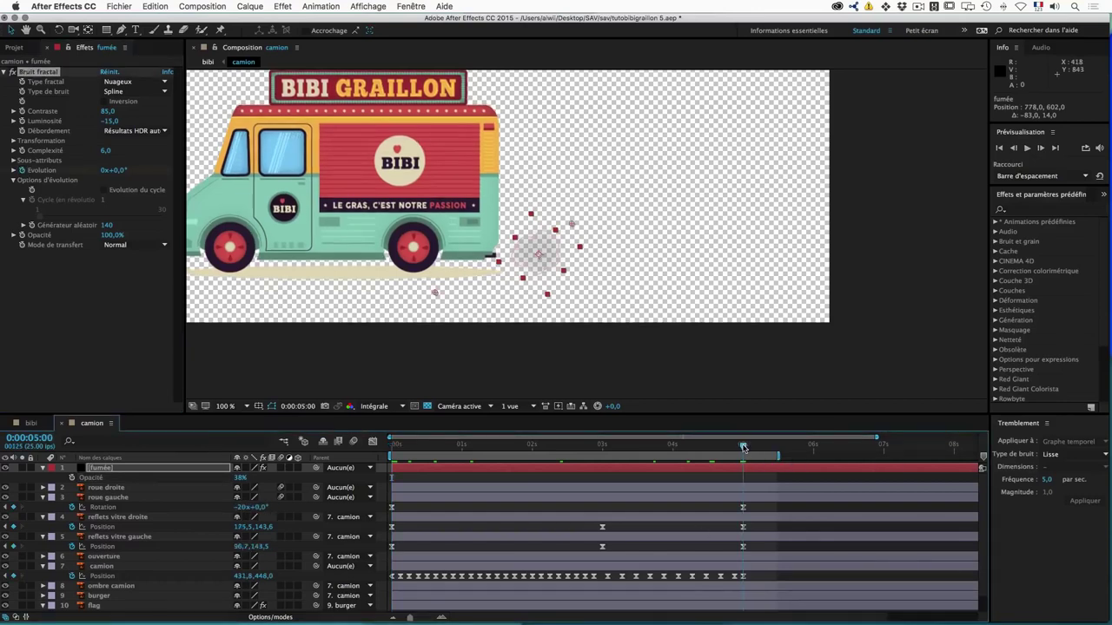
click(103, 170)
text(5)
key(Return)
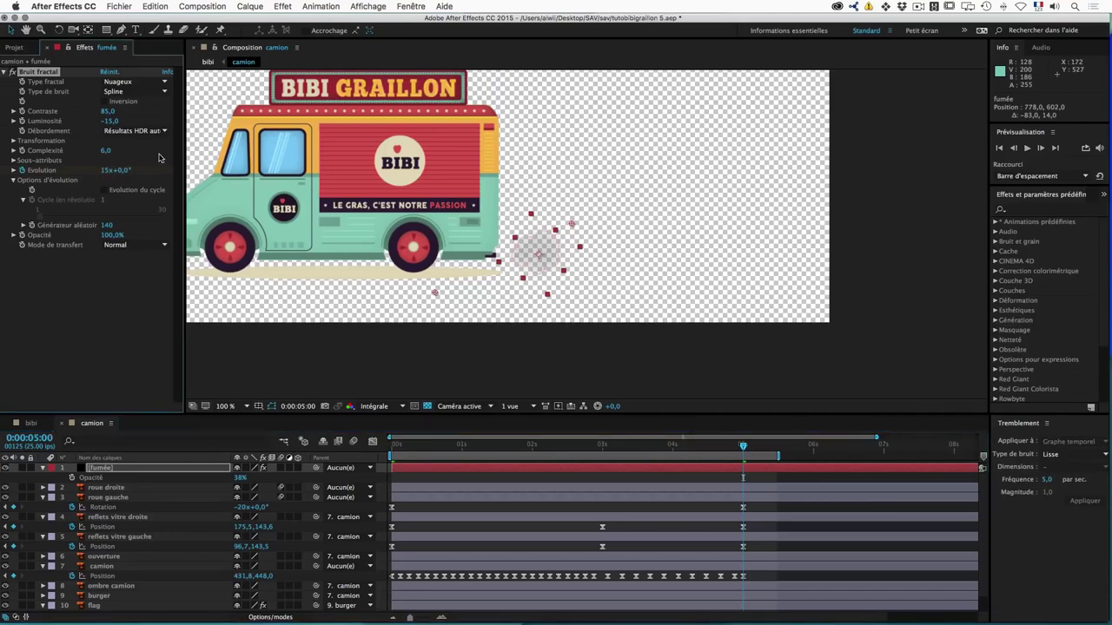
mouse_move(741, 446)
mouse_down()
mouse_move(476, 448)
mouse_move(554, 448)
mouse_up()
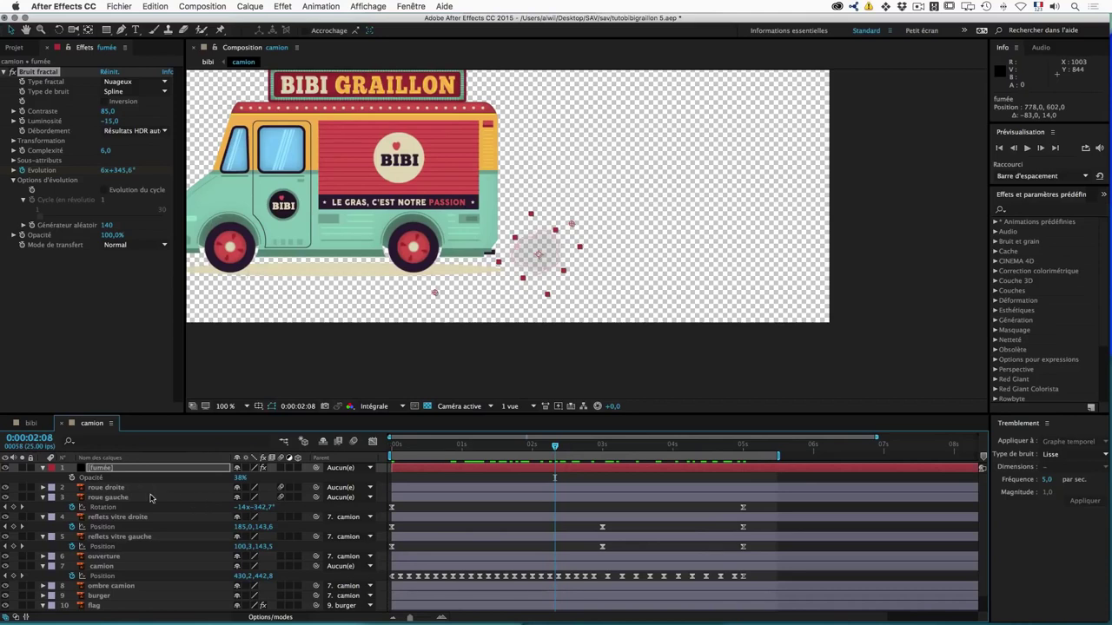
Step: Set the fumée layer's blending mode to Produit
click(260, 619)
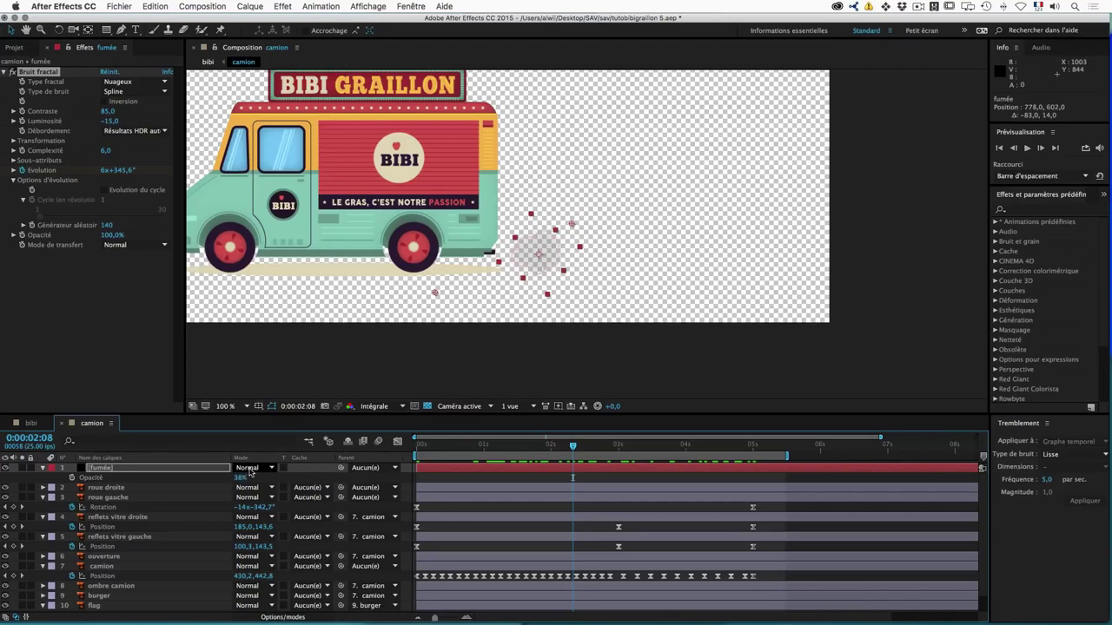
click(250, 470)
click(446, 401)
Step: Keyframe smoke opacity from 38% at 3 s to 0% at 5 s, eased in the Graph Editor
drag(572, 448, 618, 448)
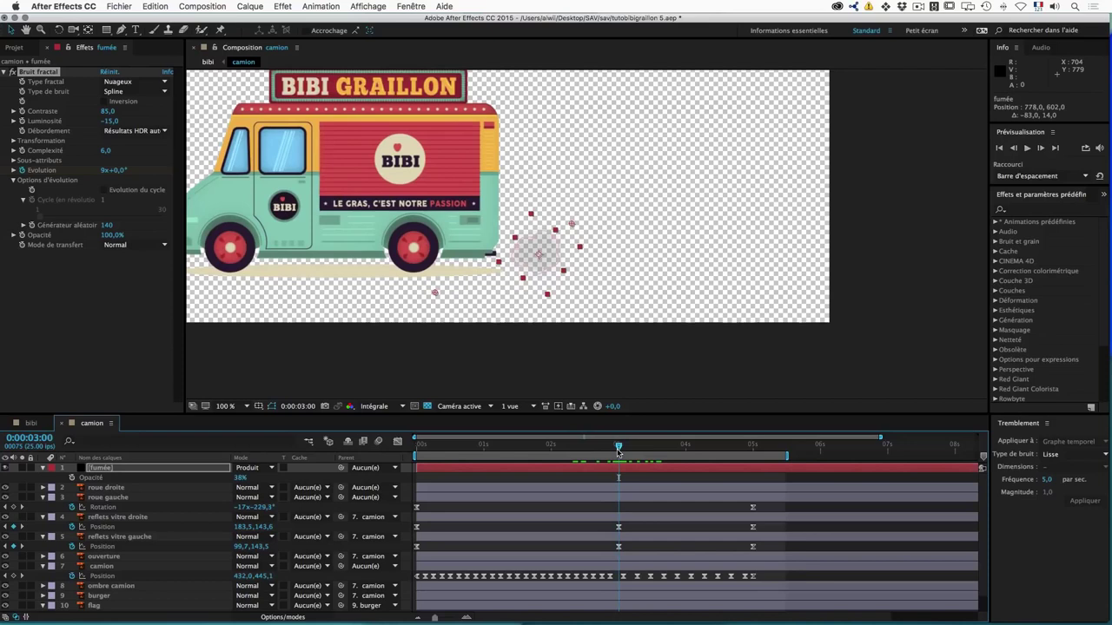
click(73, 478)
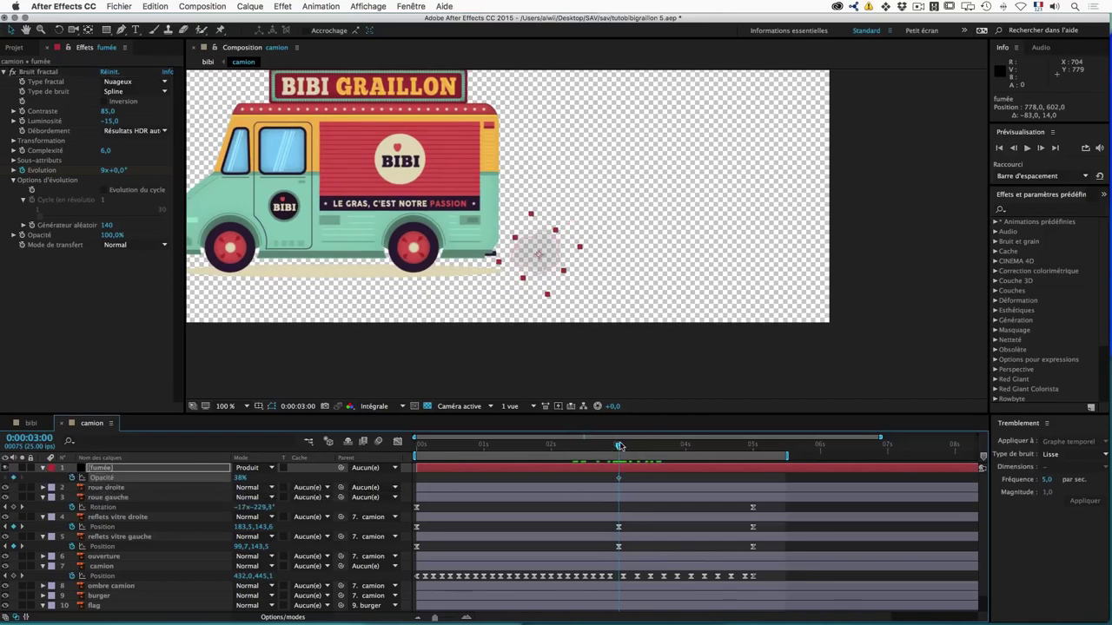
drag(619, 445, 752, 446)
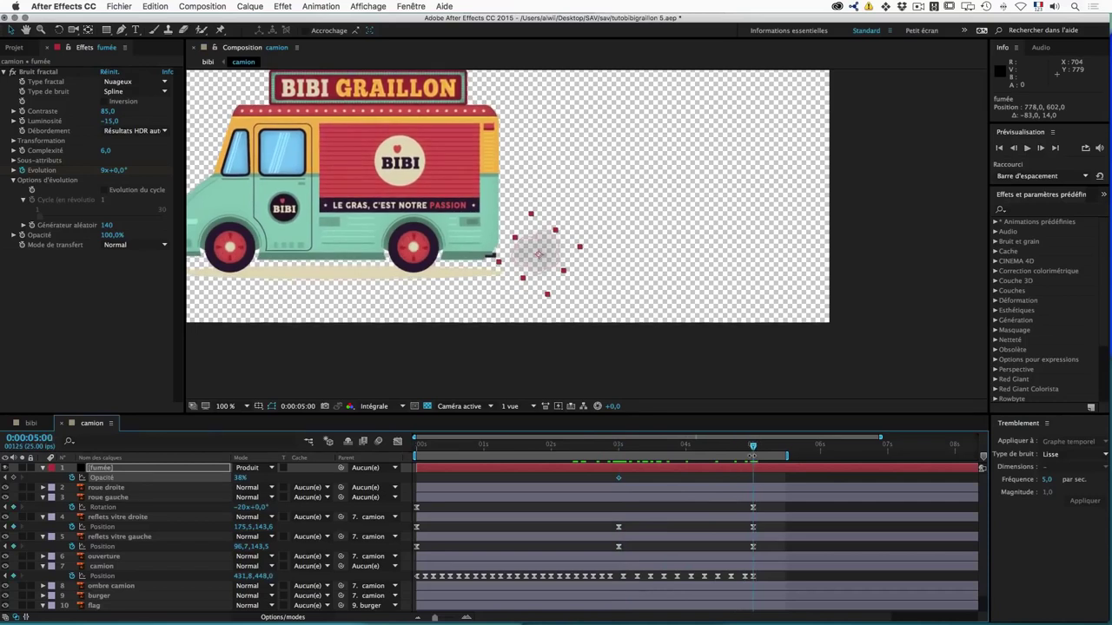
drag(239, 477, 176, 477)
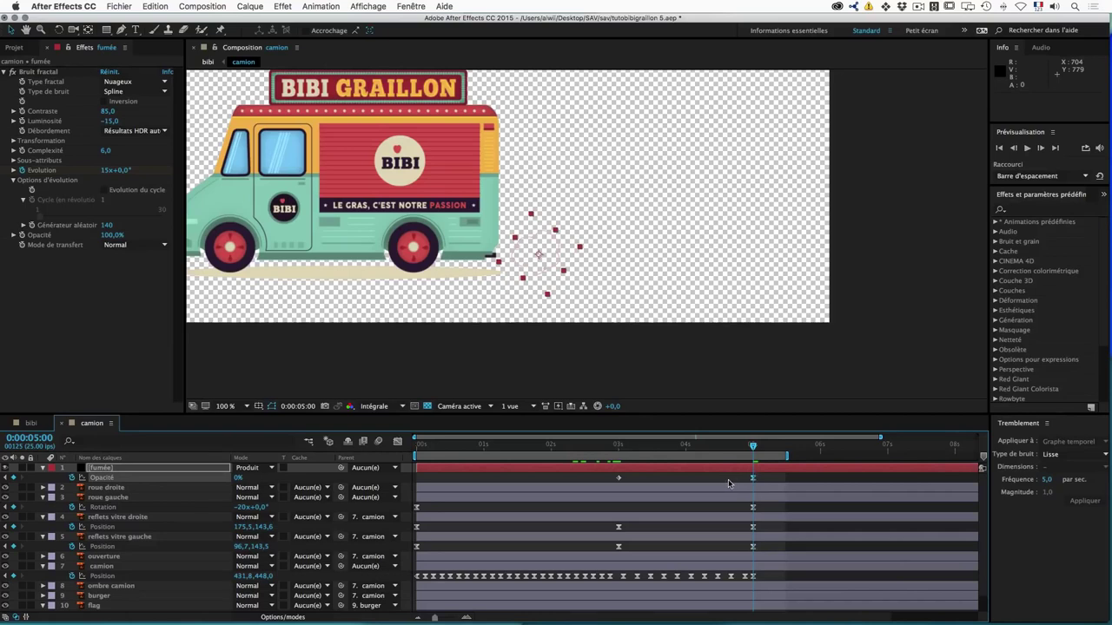
click(397, 442)
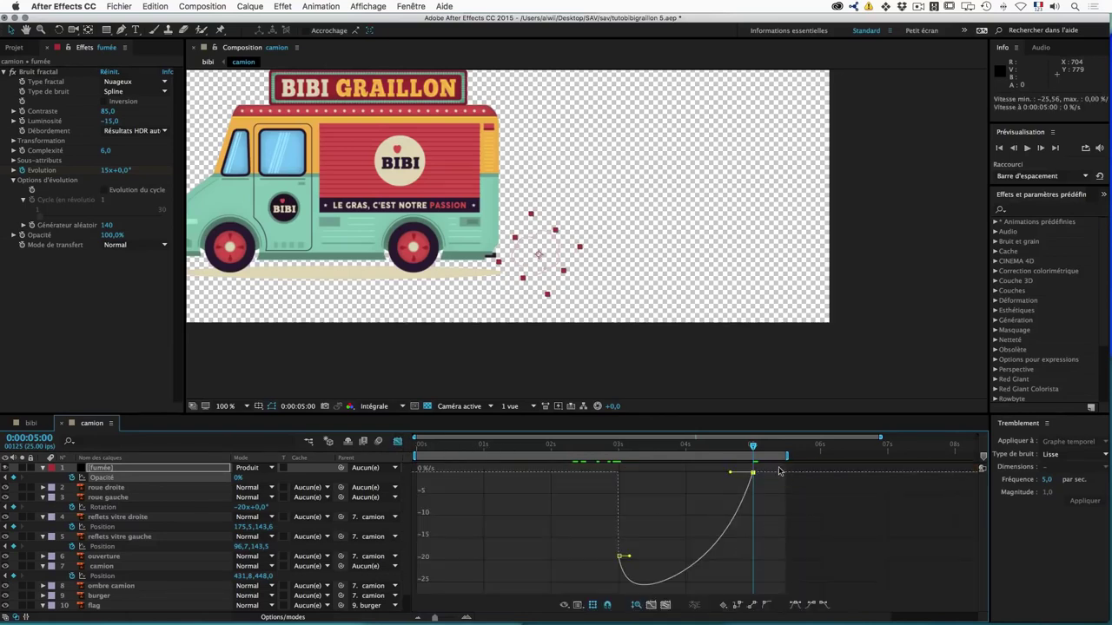
drag(730, 475, 719, 474)
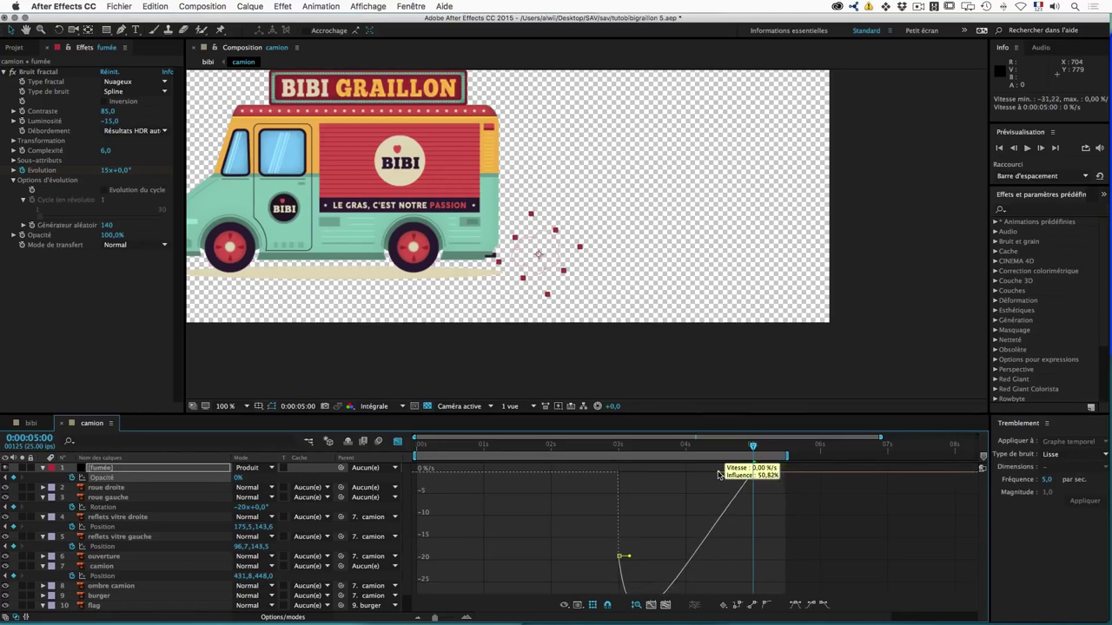
drag(719, 473, 717, 472)
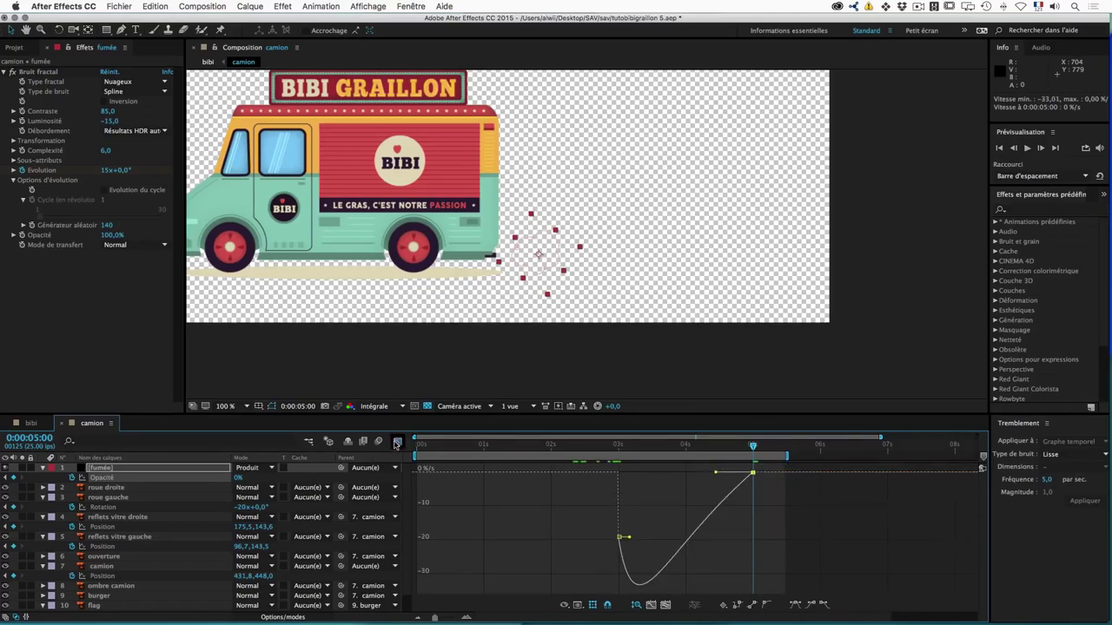
click(398, 441)
click(39, 429)
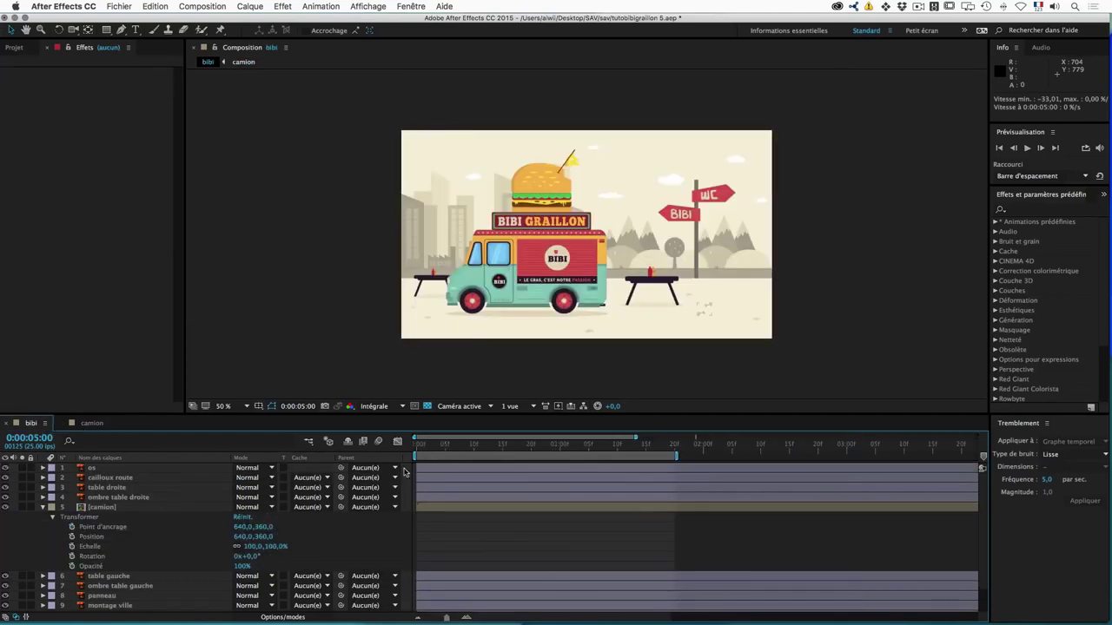
Step: Hide the 'table droite' layer and preview the truck's entrance
click(42, 507)
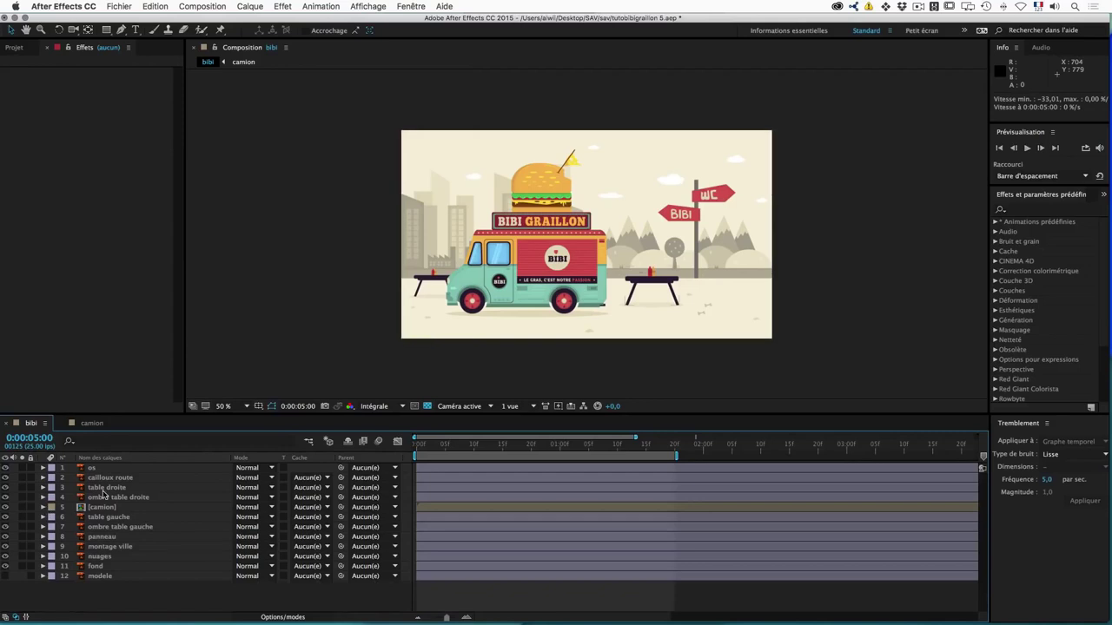
click(104, 488)
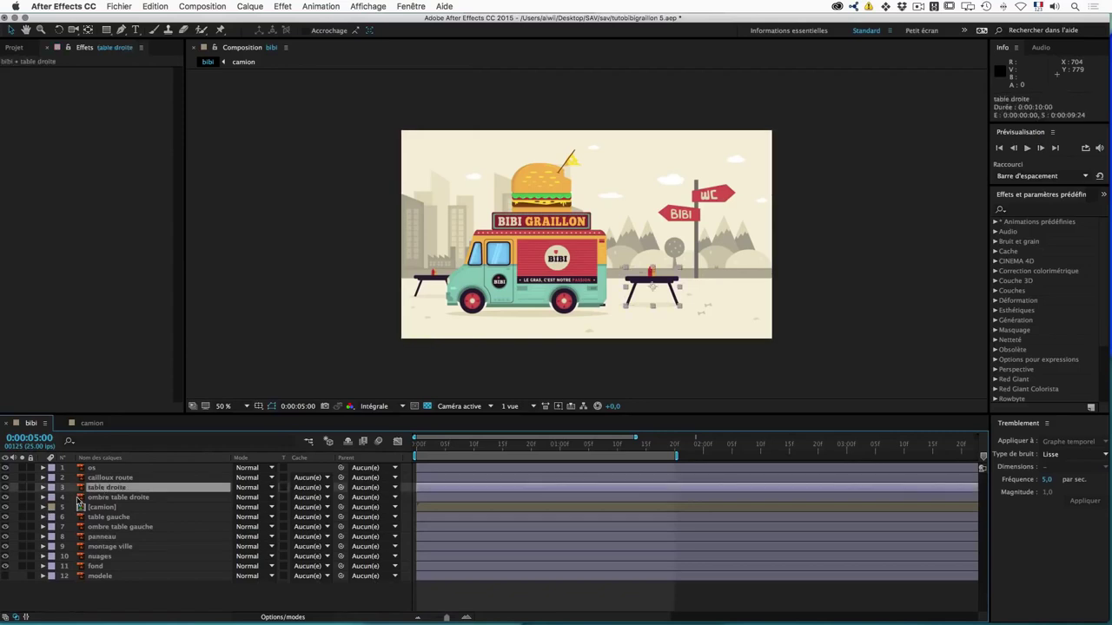
click(6, 488)
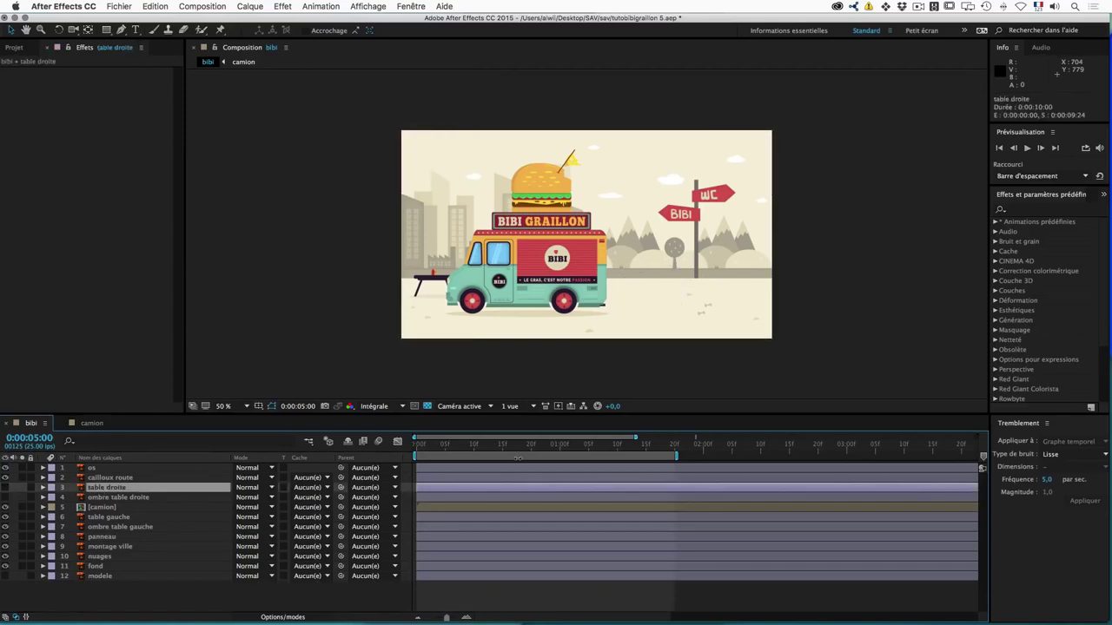
drag(430, 449, 472, 449)
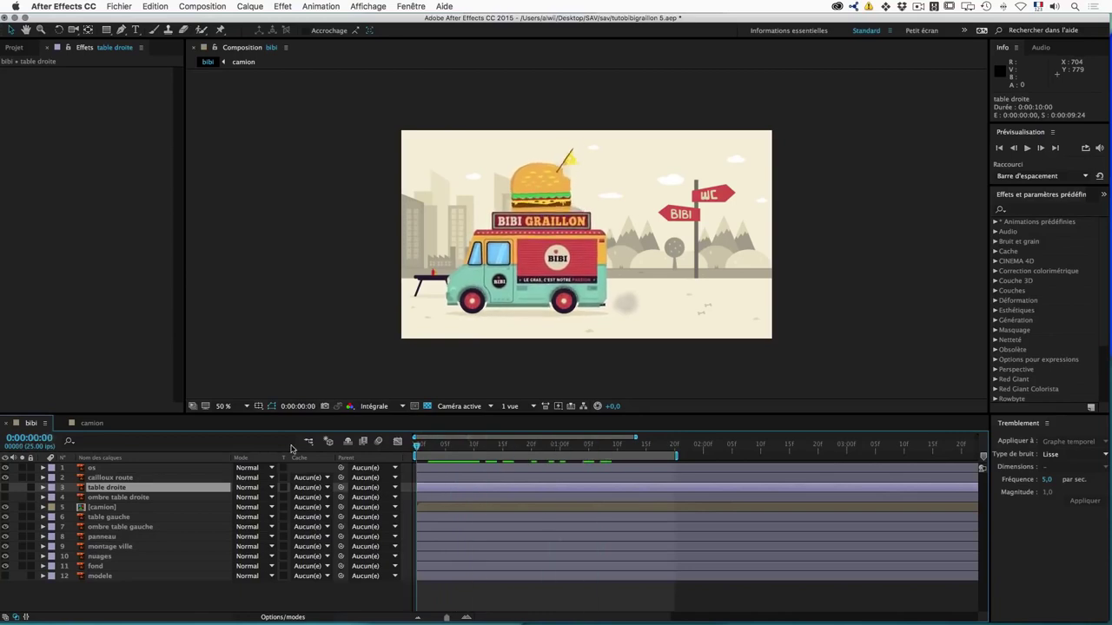
key(space)
key(space)
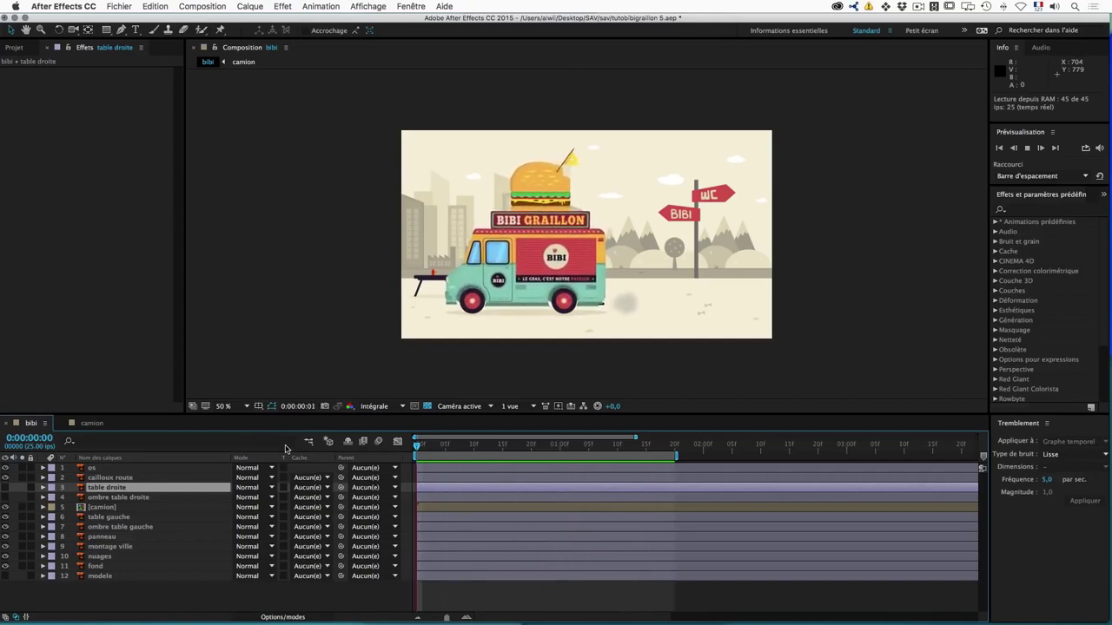
key(space)
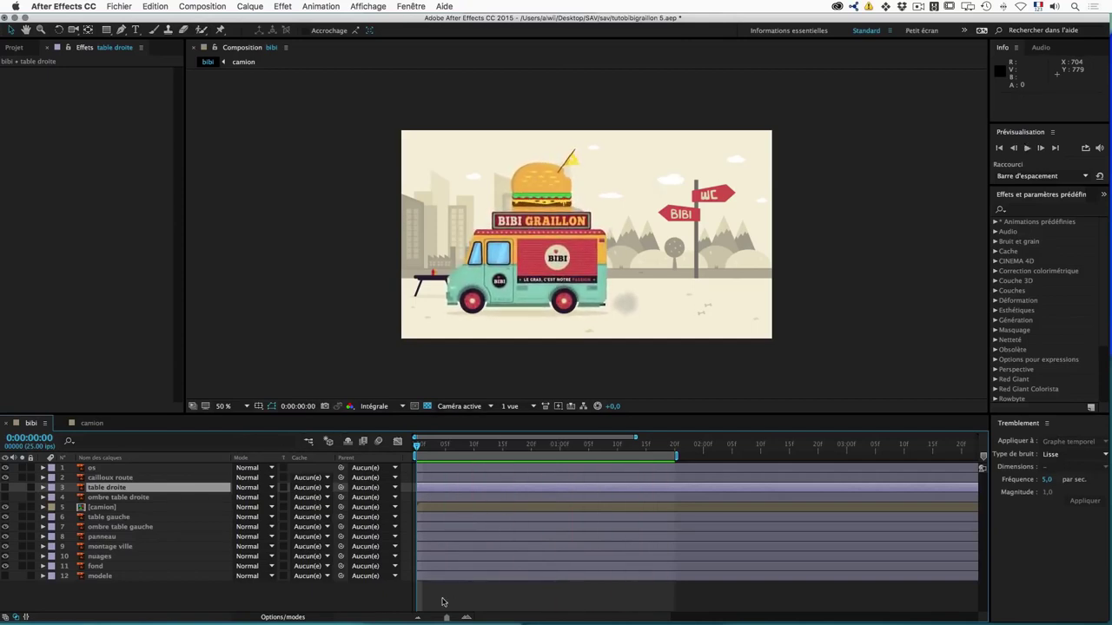
Step: End the work area at 5 seconds and preview it
drag(447, 617, 428, 618)
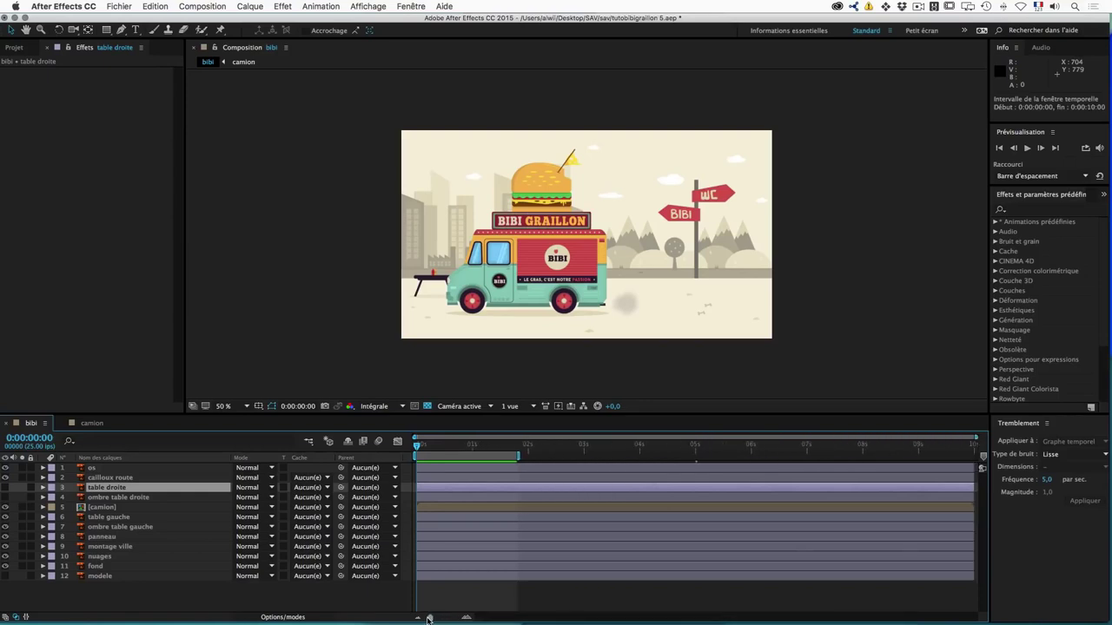
key(ctrl+z)
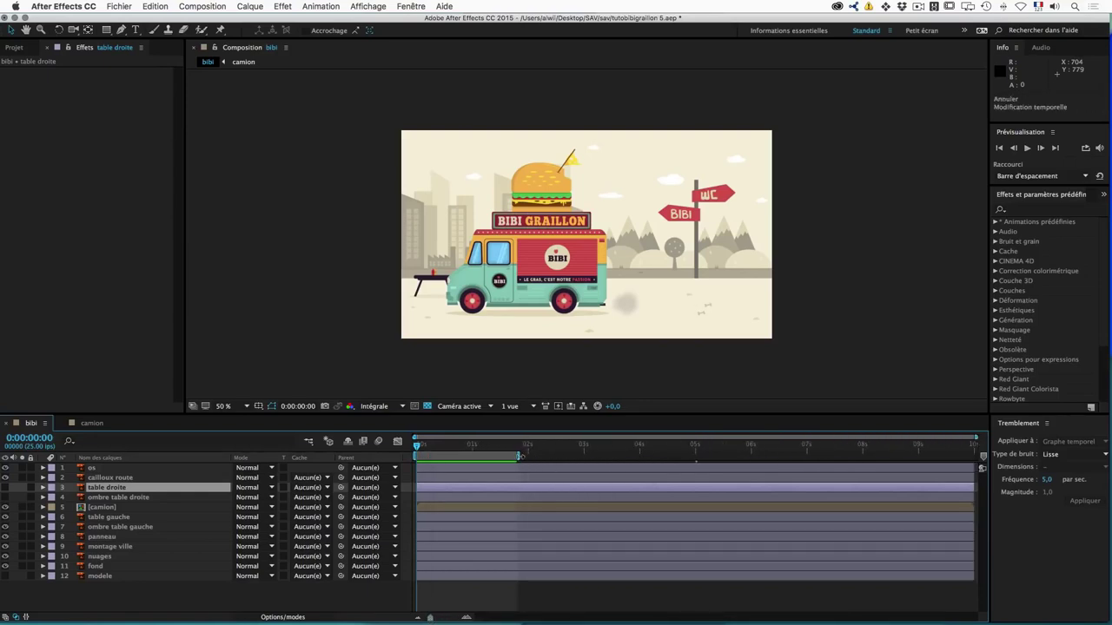
drag(518, 456, 696, 456)
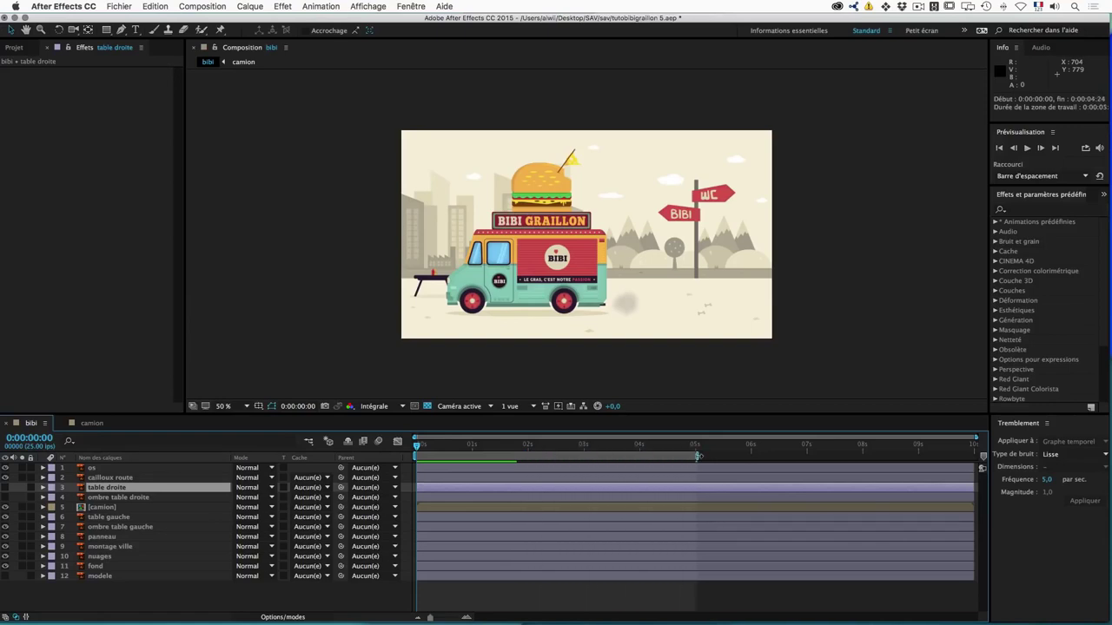
key(space)
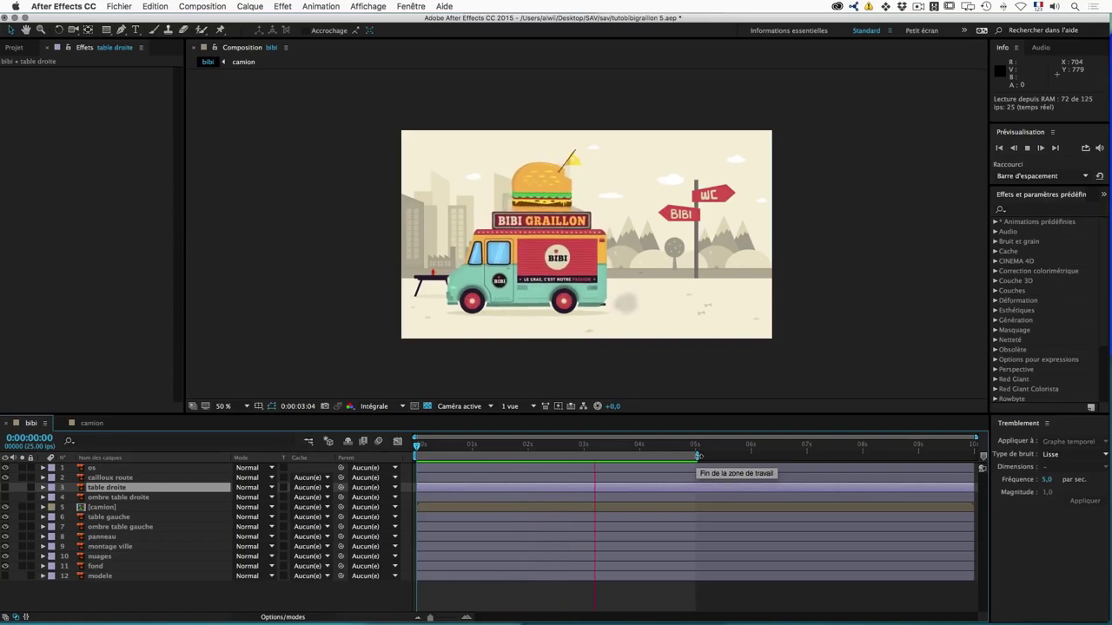
click(572, 448)
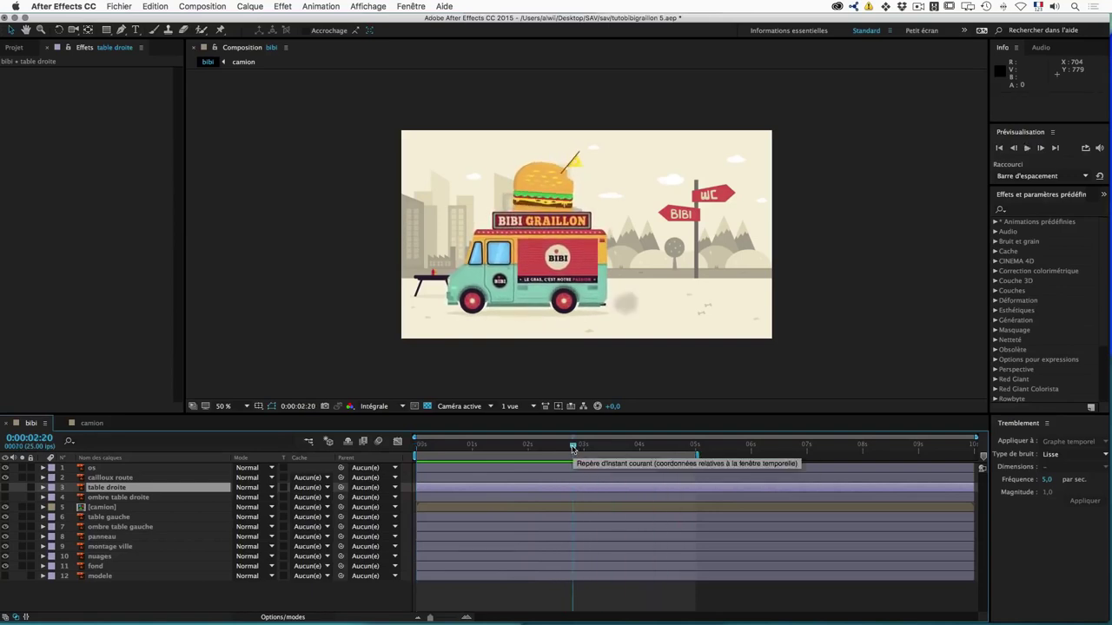
key(space)
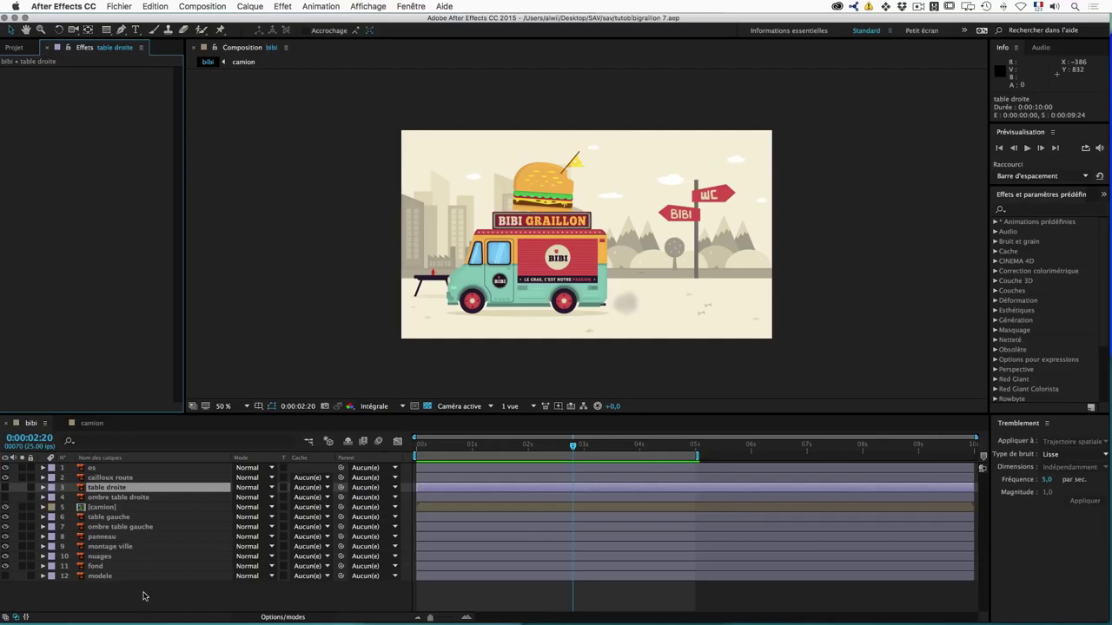
Step: Check the camion composition, then replay the bibi animation from an earlier frame
click(93, 426)
scroll(122, 506, down, 1)
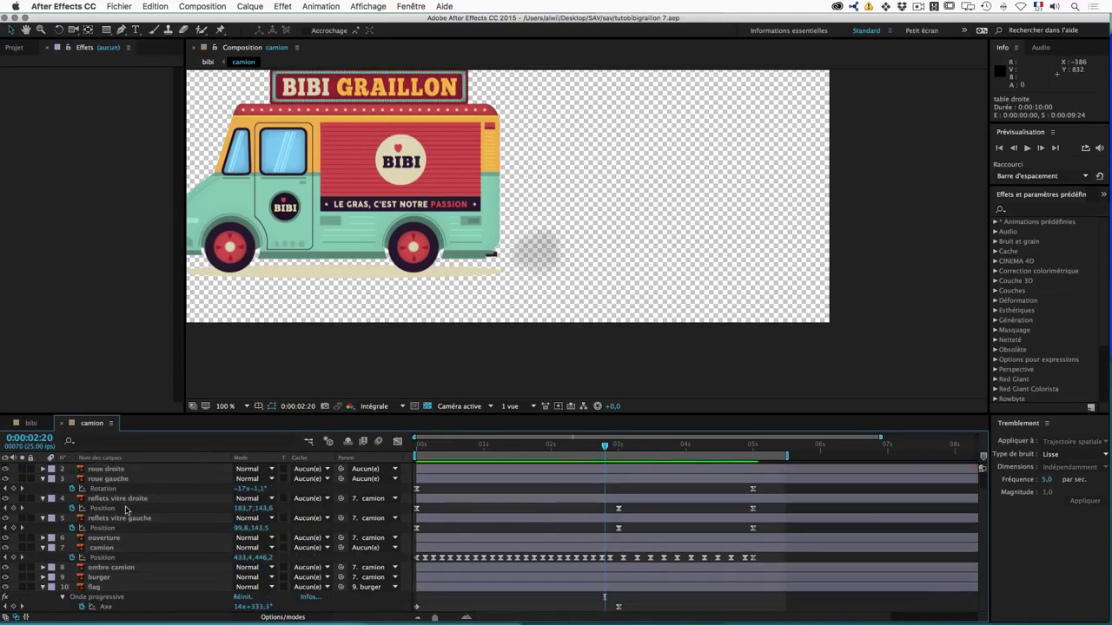
scroll(126, 510, up, 1)
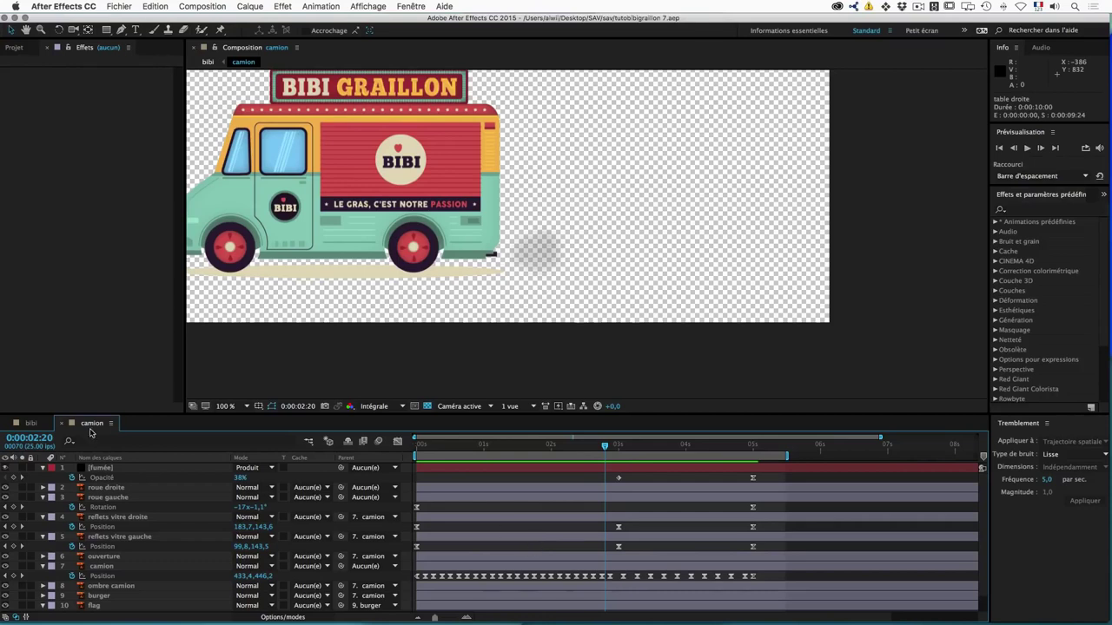
click(36, 424)
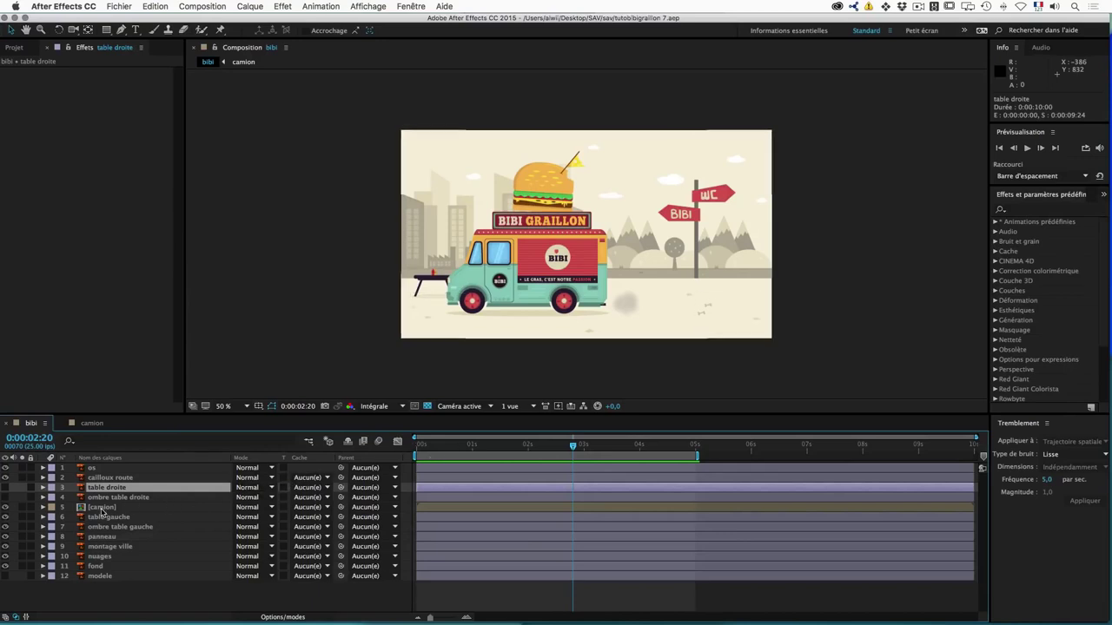
drag(572, 446, 472, 447)
key(space)
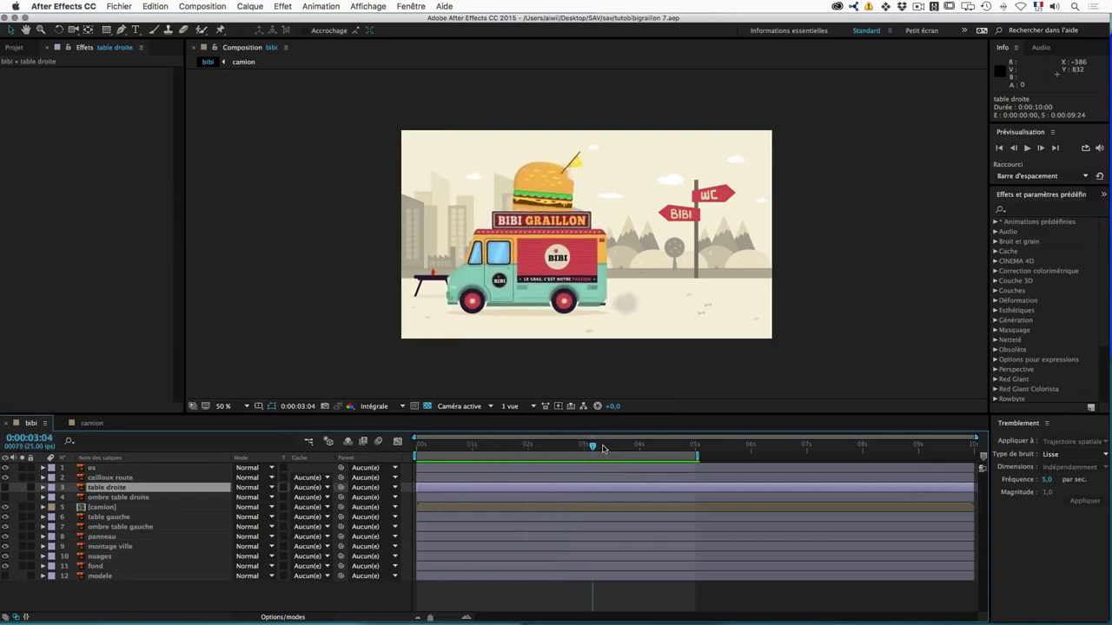
Step: Keyframe the camion's Position from off-frame right at 0 s to centre at 5 s
click(100, 507)
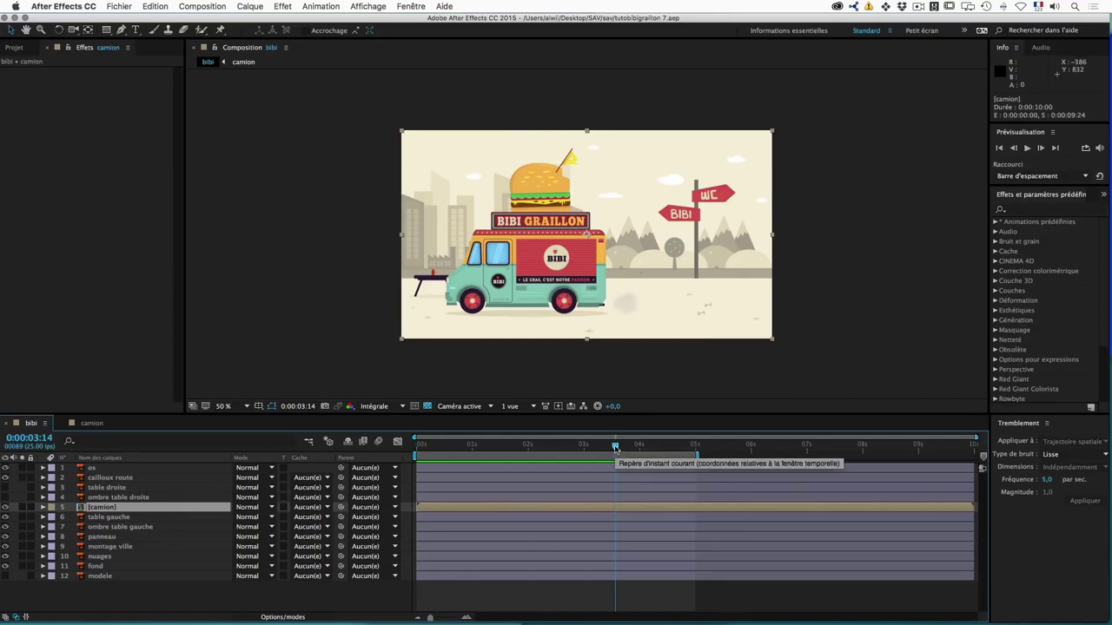
drag(615, 448, 415, 447)
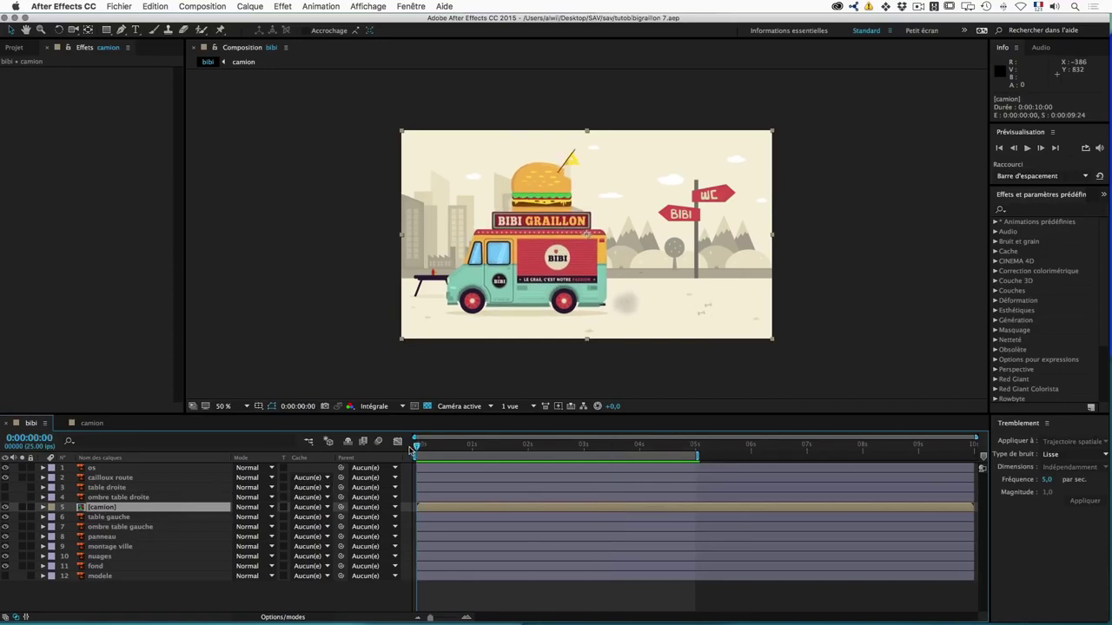
key(p)
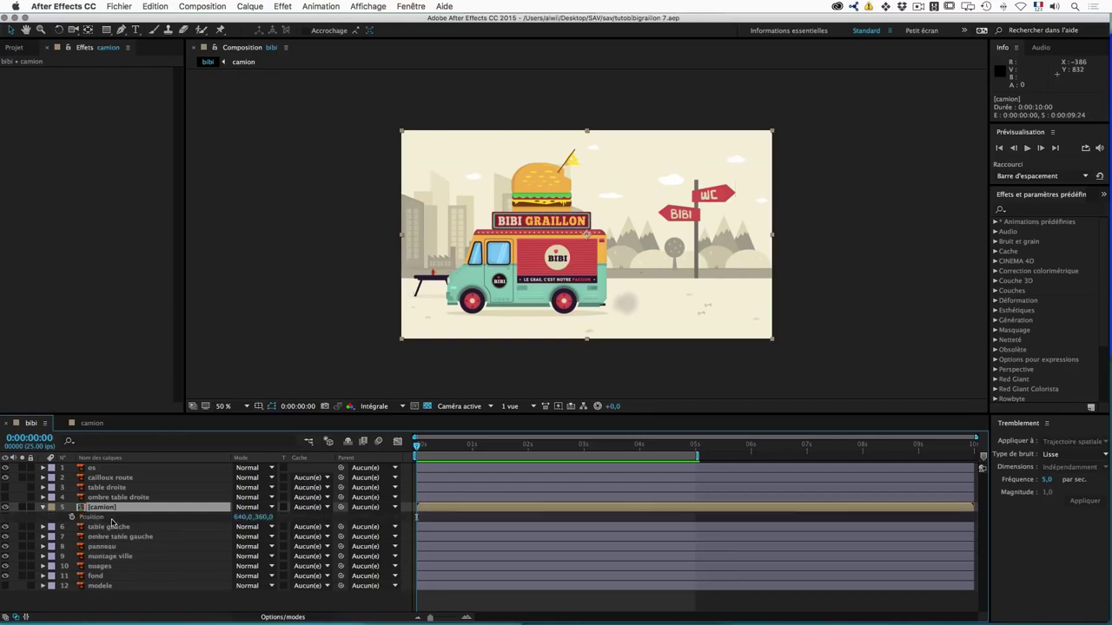
click(72, 516)
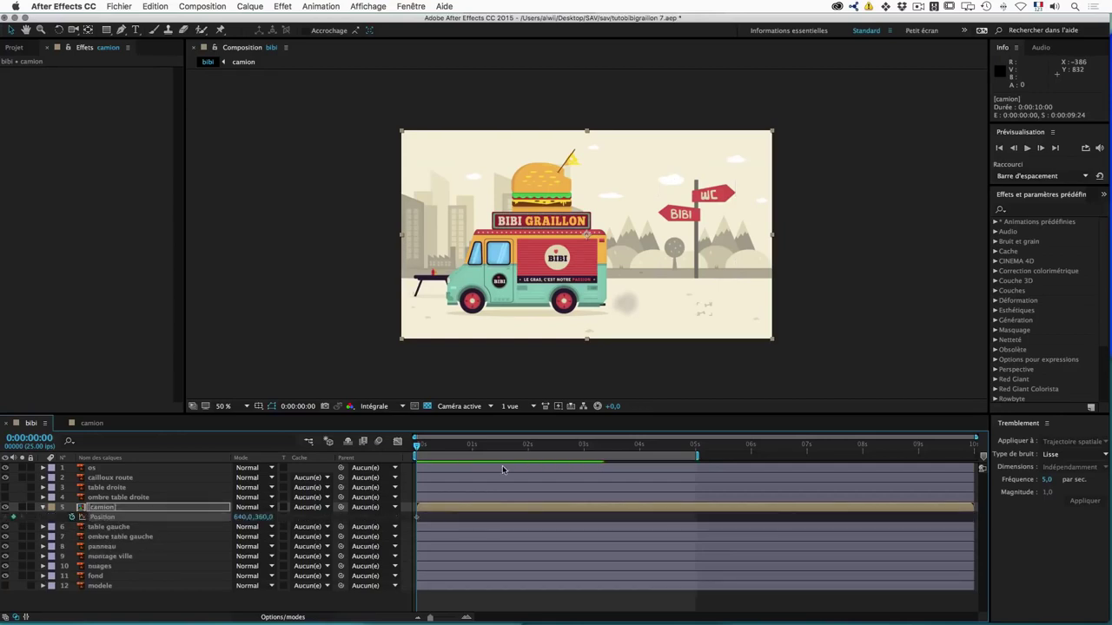
click(695, 447)
drag(242, 517, 898, 524)
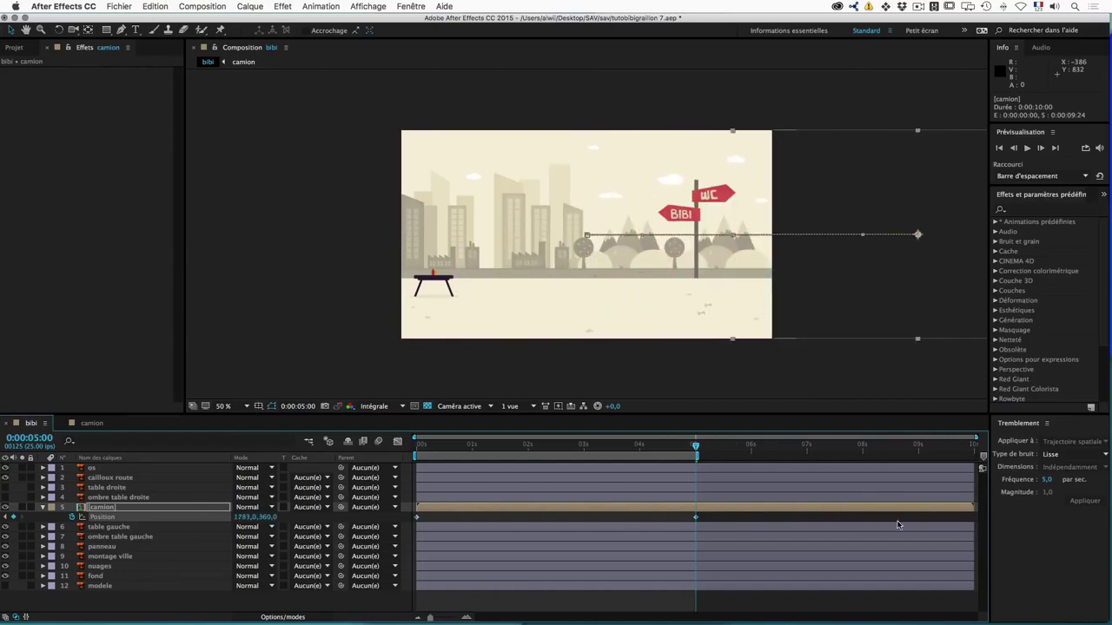
drag(709, 519, 424, 524)
Step: Apply Easy Ease to the position keyframes, lengthen the slowdown in the speed graph, and preview
right_click(420, 520)
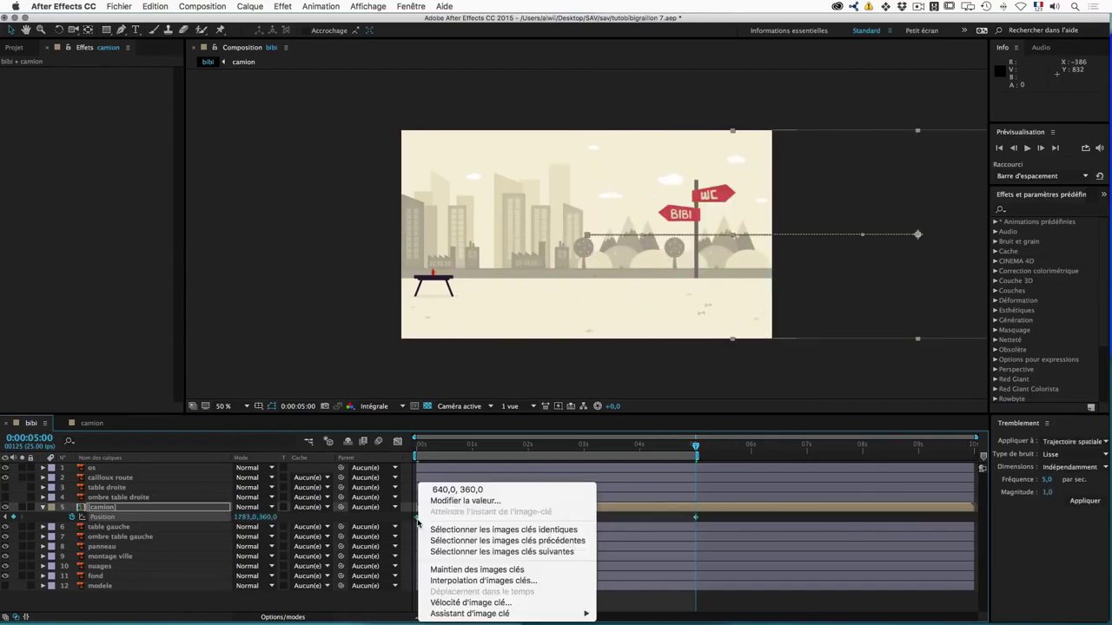
mouse_move(486, 613)
click(654, 592)
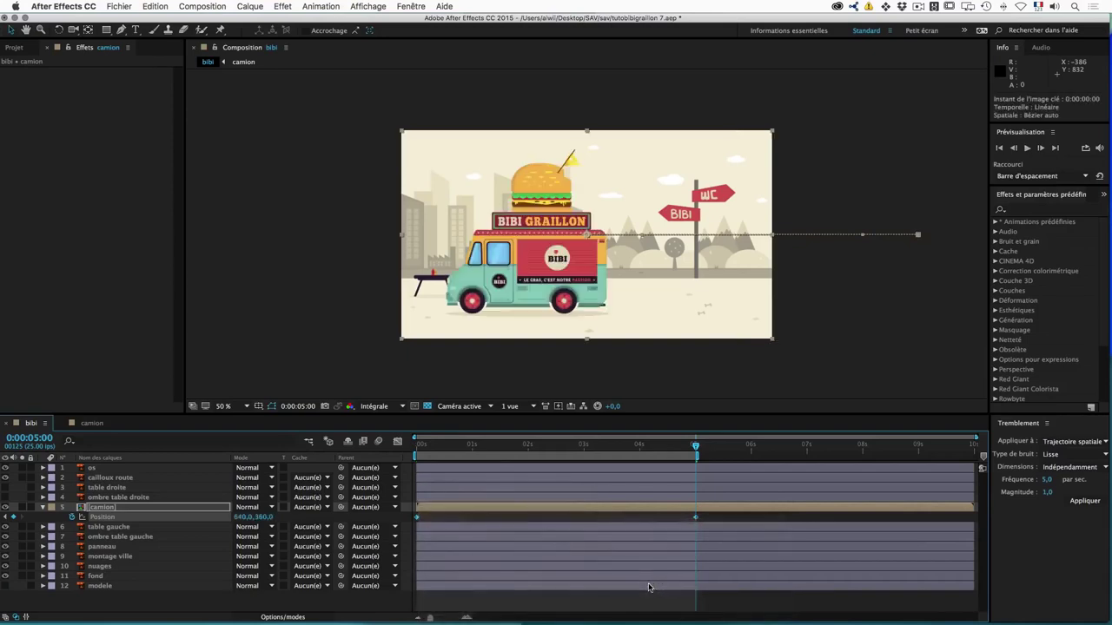
click(397, 441)
mouse_move(772, 550)
mouse_down()
mouse_move(665, 594)
mouse_move(477, 586)
mouse_up()
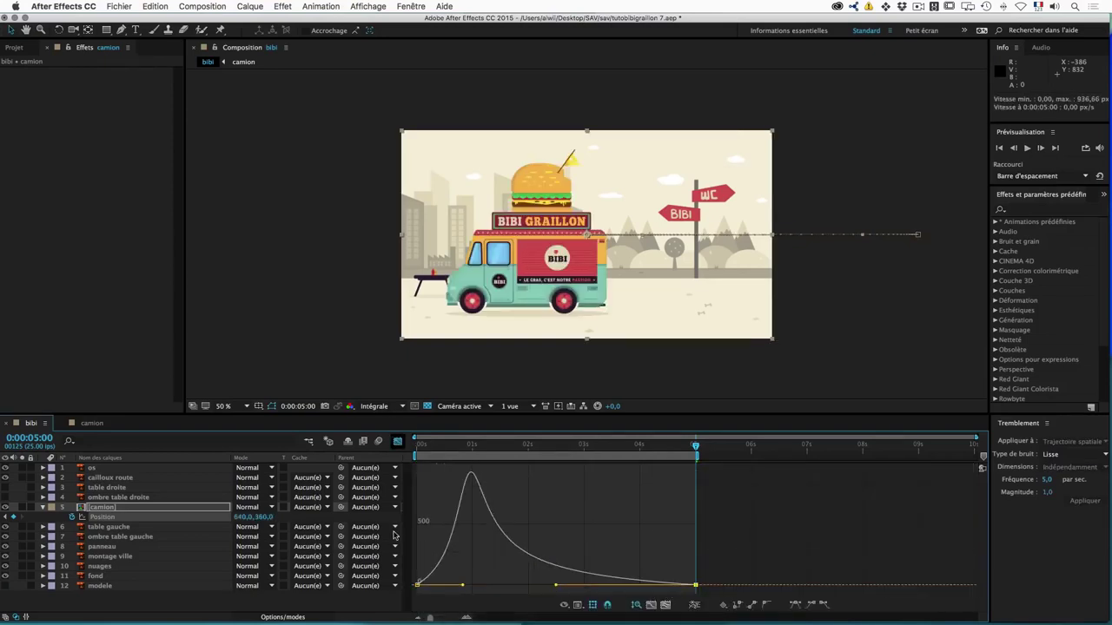
click(397, 441)
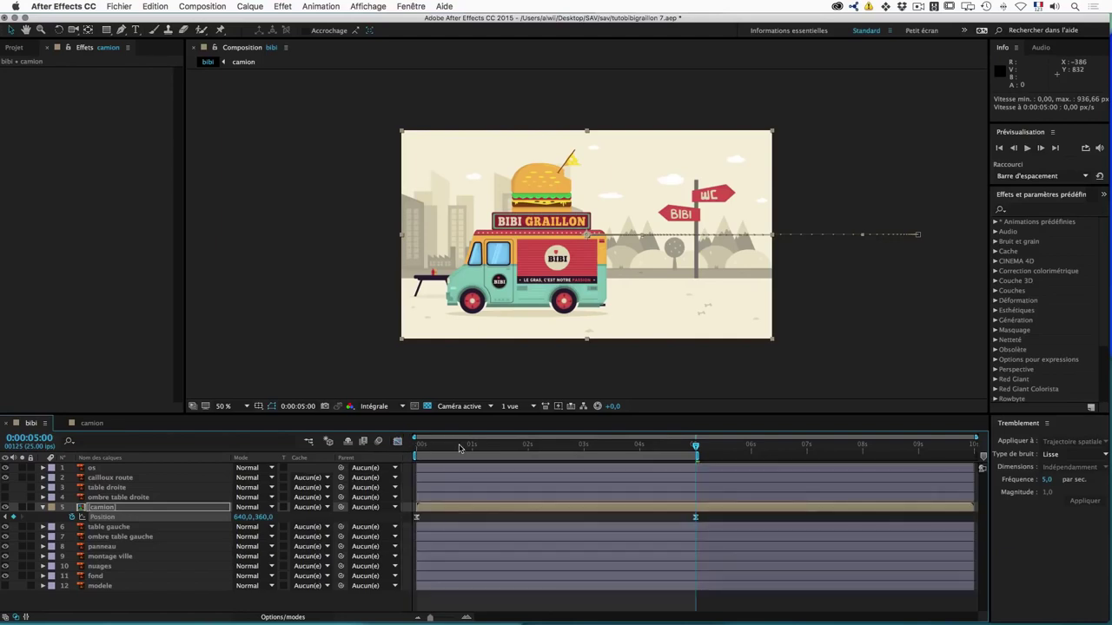
click(418, 445)
key(space)
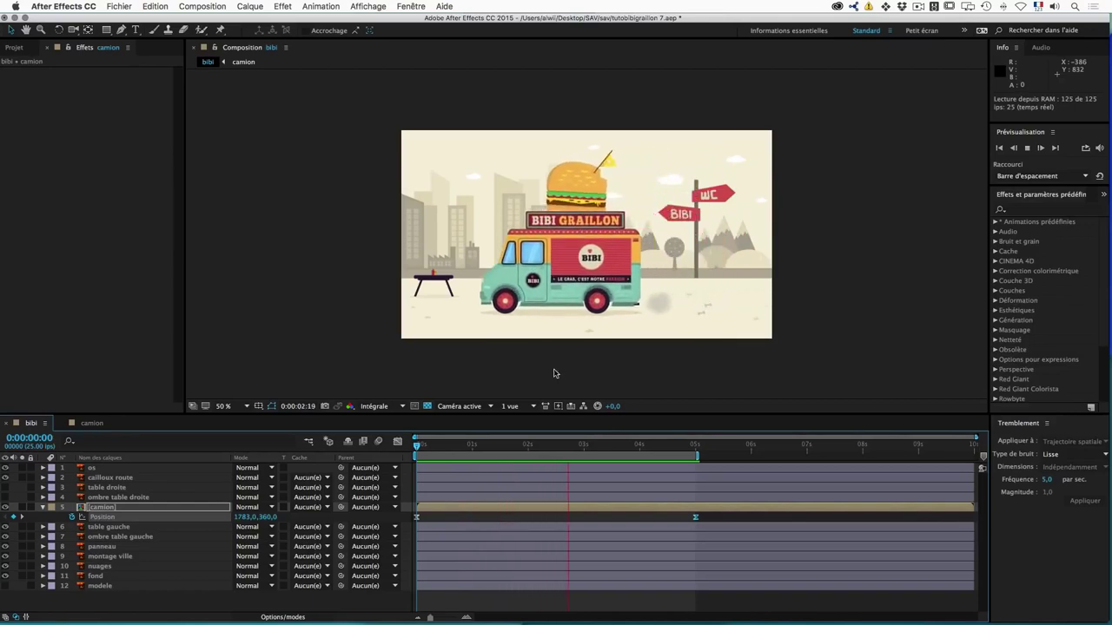
Step: Stop the preview and at 5 s test moving the truck's stop point left, then undo it
click(455, 447)
drag(455, 448, 695, 448)
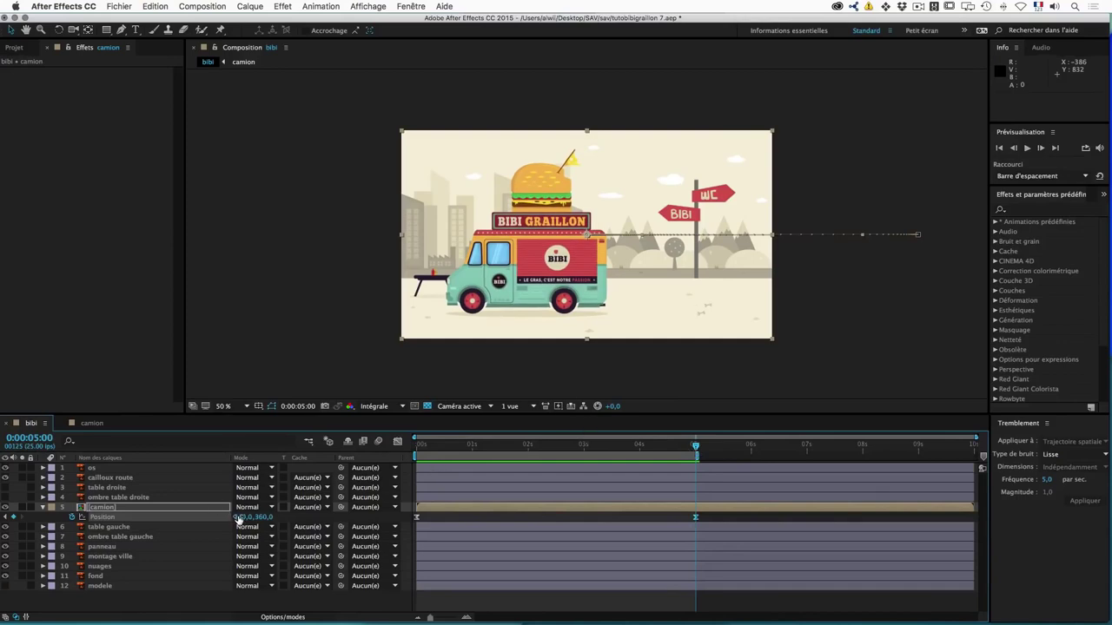
drag(237, 519, 9, 519)
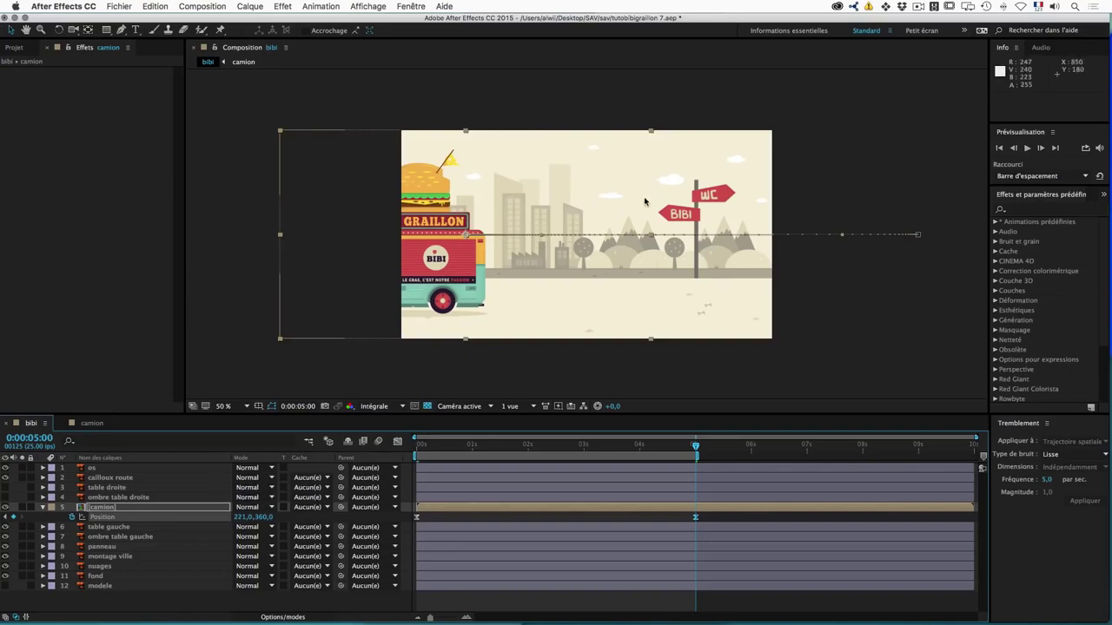
key(ctrl+z)
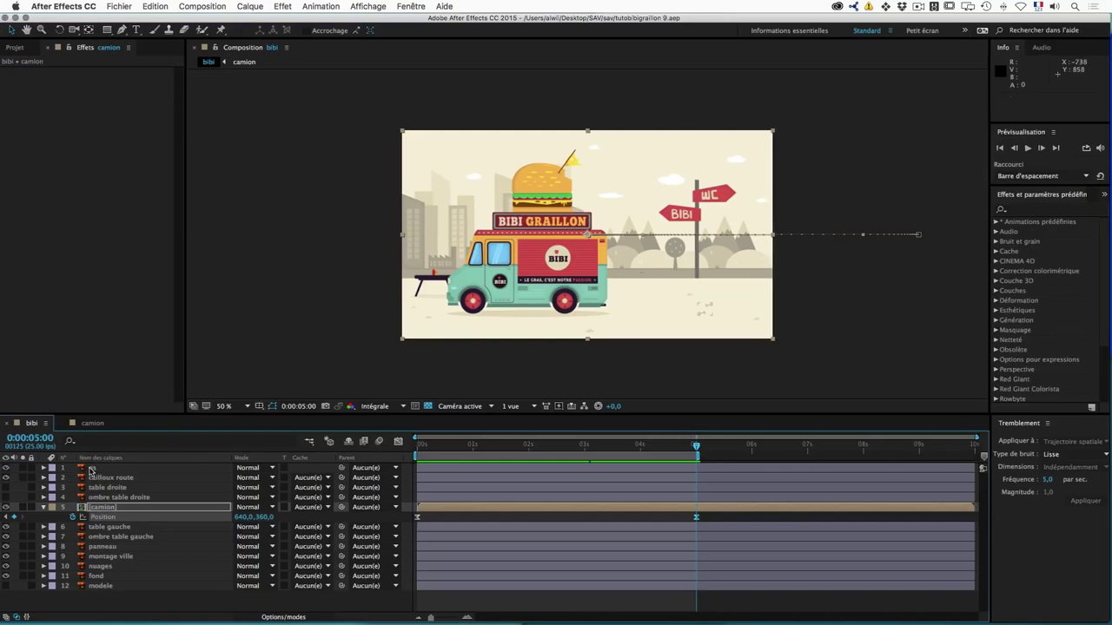
Step: Hide the os layer, left table, its shadow and signpost, keeping the nuages clouds visible
click(6, 469)
click(6, 469)
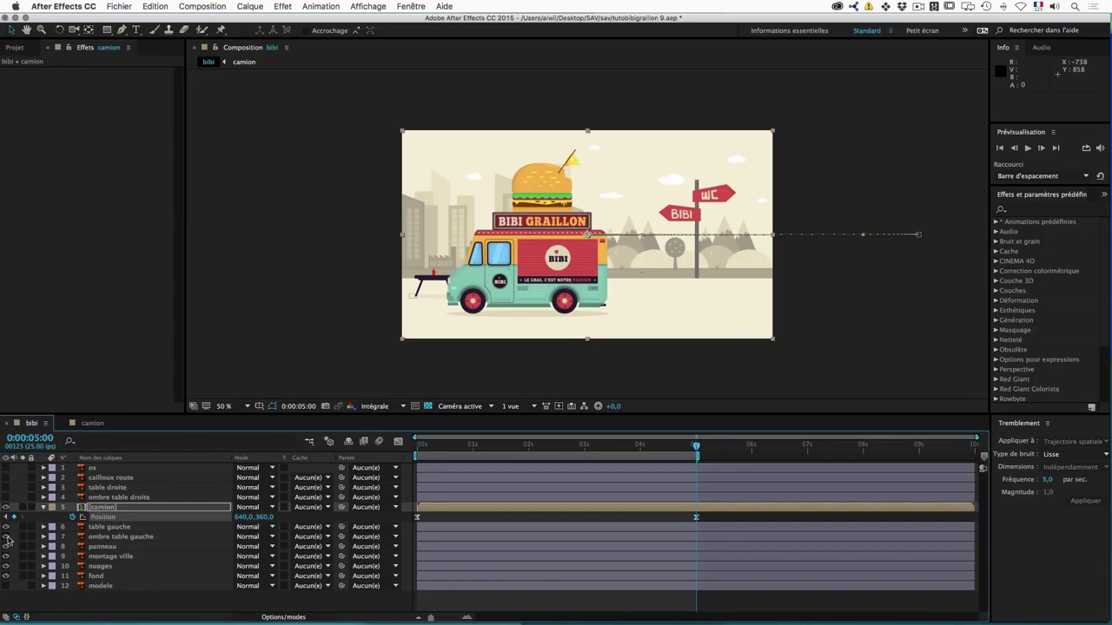
drag(6, 527, 6, 546)
click(6, 567)
click(6, 566)
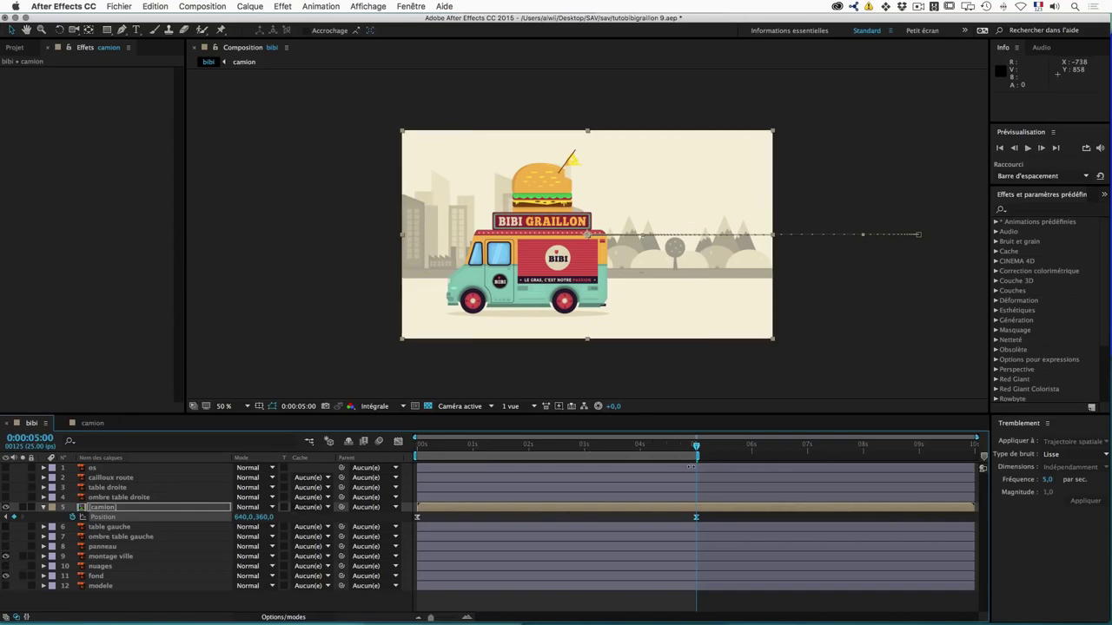
Step: Delete both camion Position keyframes so the truck stays at 640,0 360,0, then select montage ville
drag(705, 519, 413, 524)
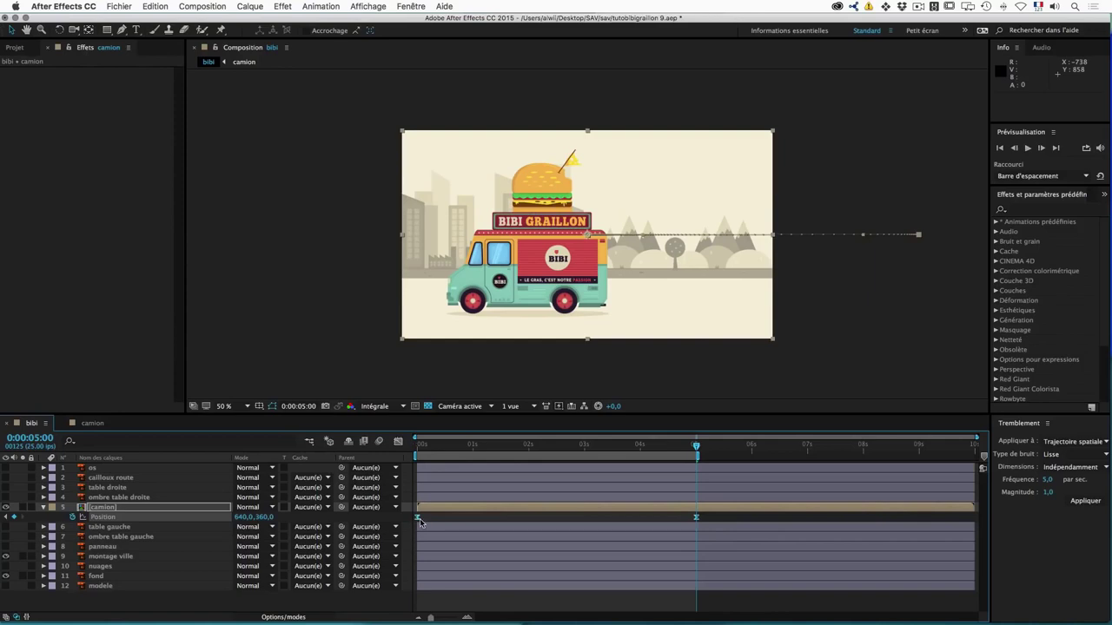
key(Delete)
drag(697, 452, 412, 449)
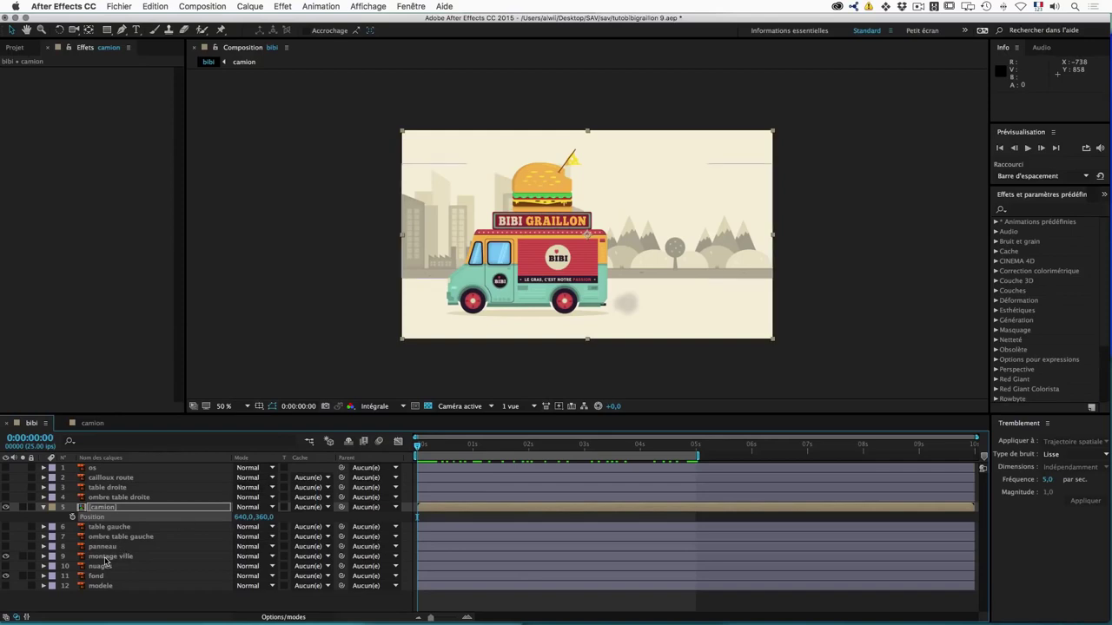
click(106, 557)
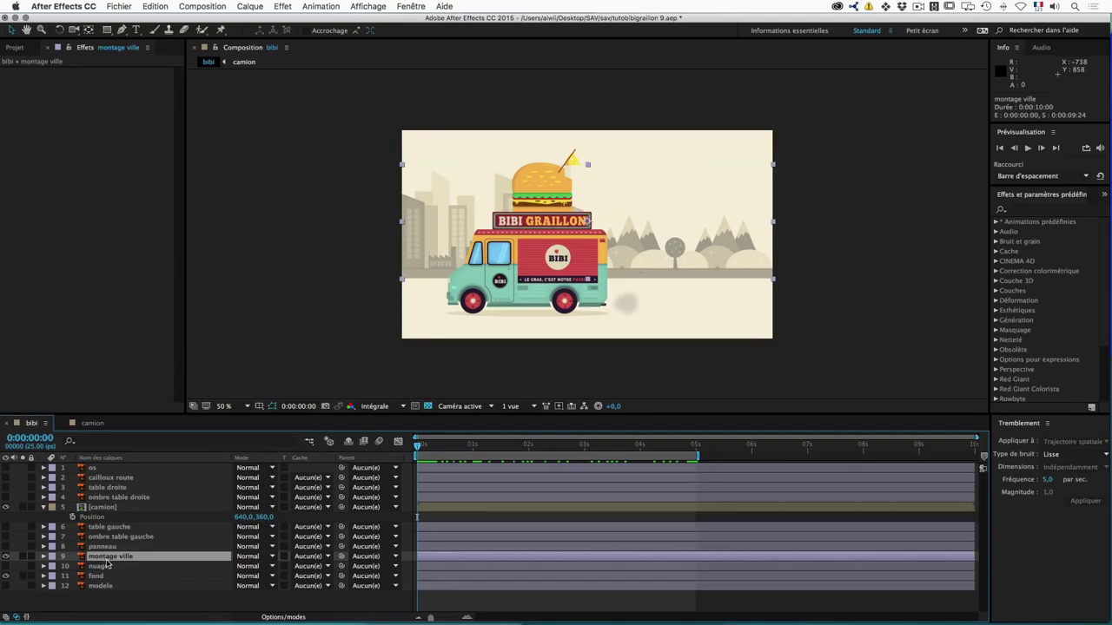
key(p)
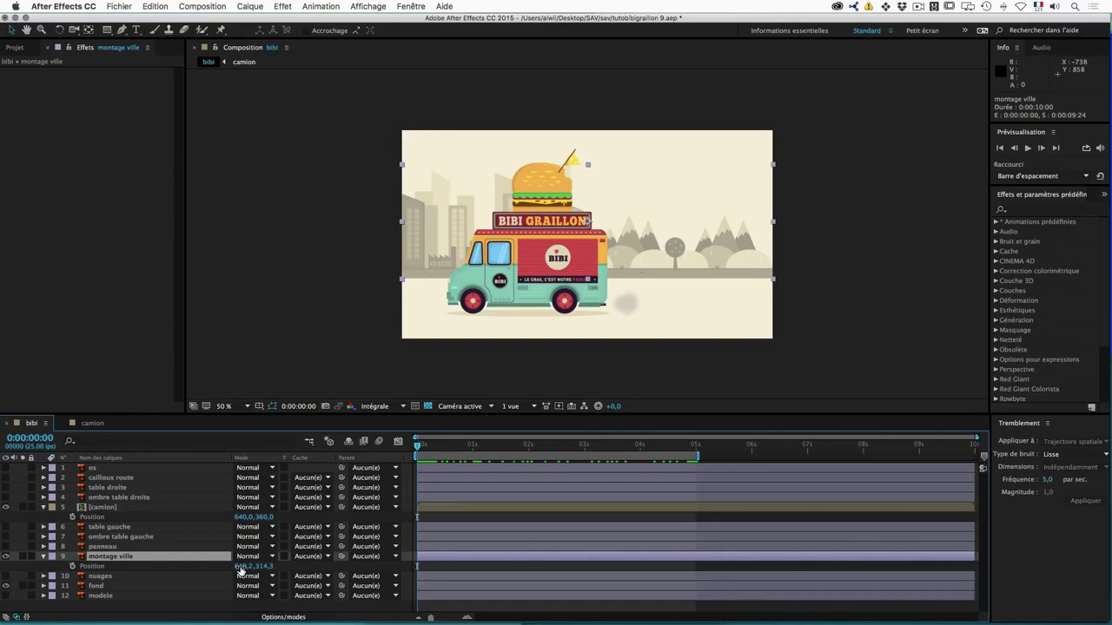
mouse_move(240, 570)
mouse_down()
mouse_move(617, 603)
mouse_move(472, 600)
mouse_move(487, 600)
mouse_up()
key(Return)
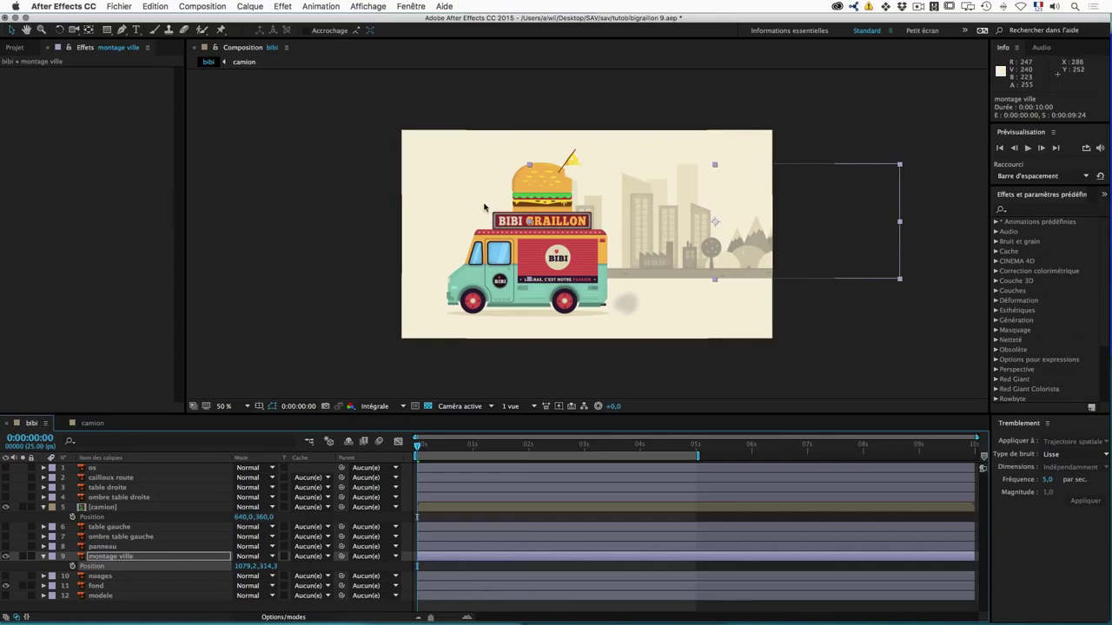
key(super+z)
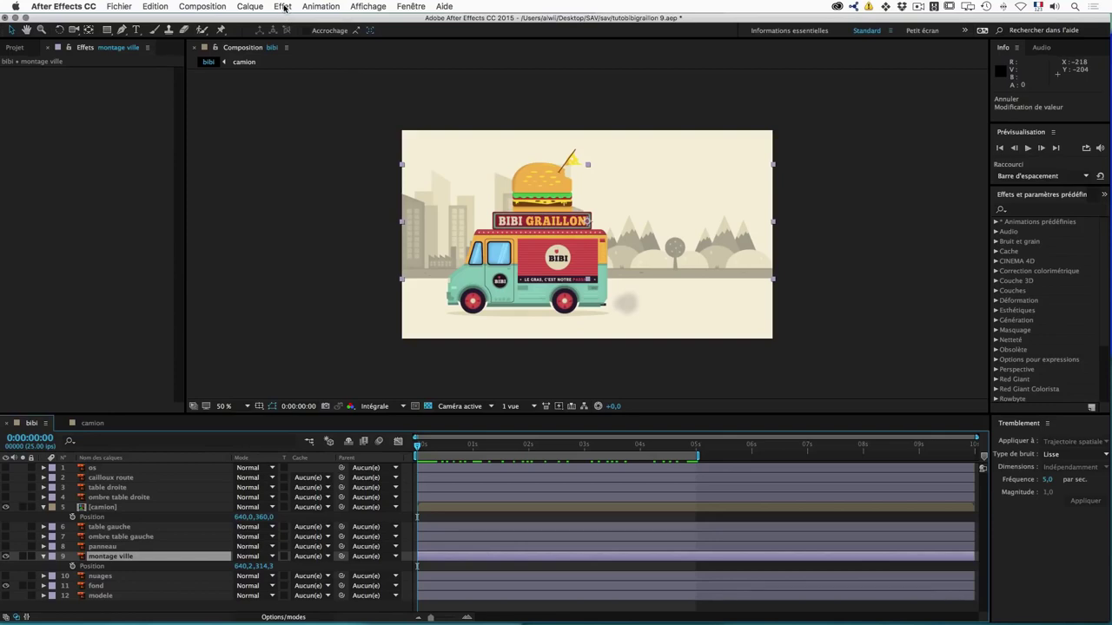
Step: Apply the Esthétiques > Juxtaposition directionnelle effect to the montage ville layer
click(284, 7)
mouse_move(331, 151)
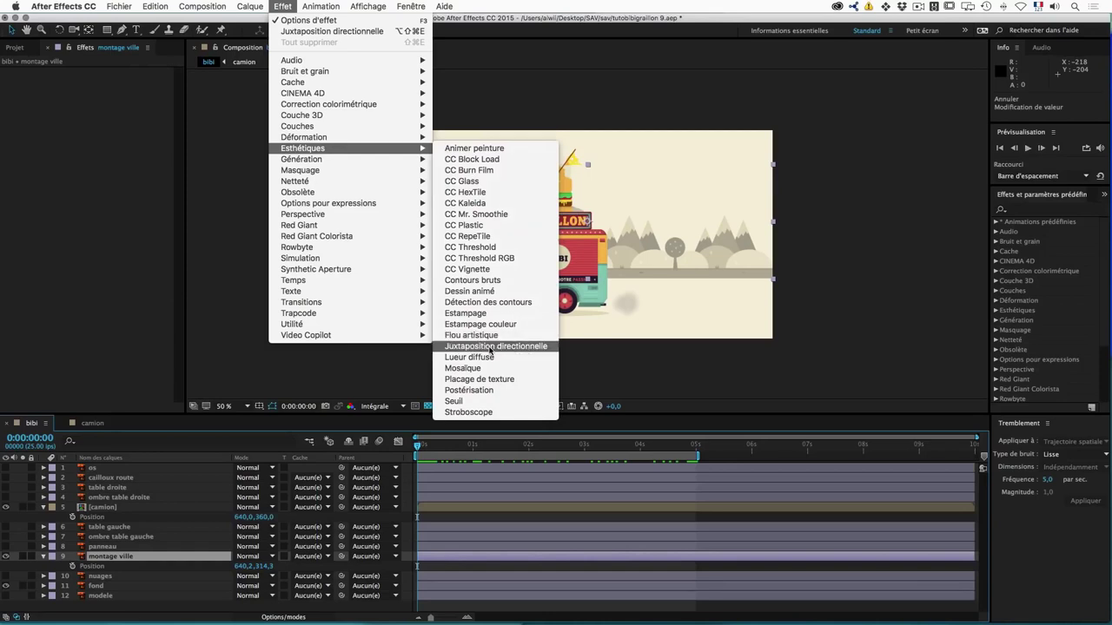
click(490, 346)
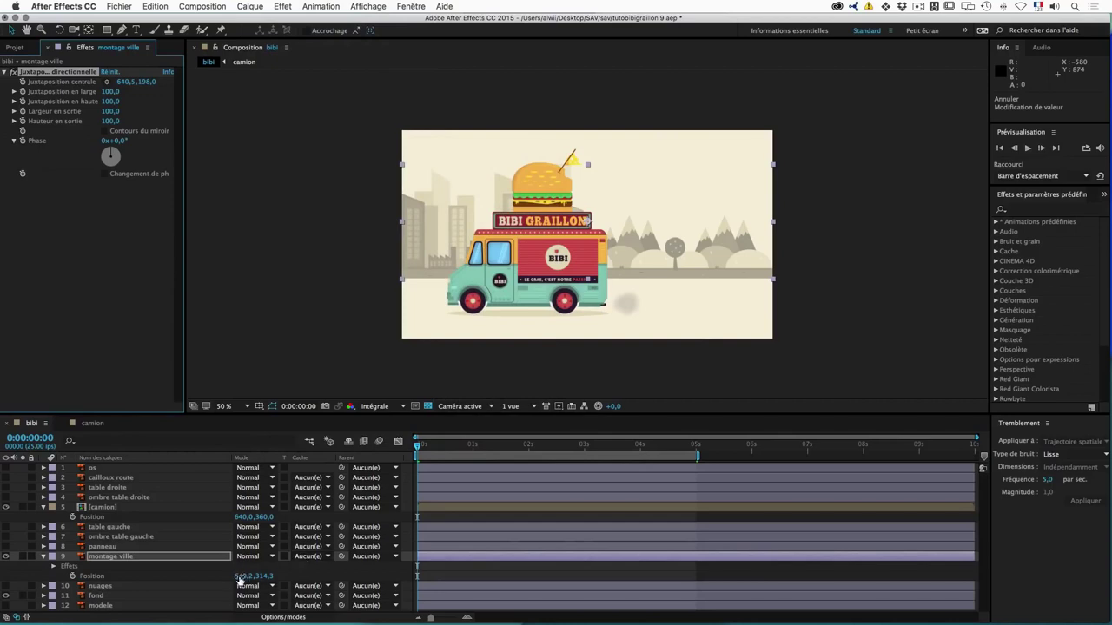
Step: Test shifting the city, output height and width, and tile centre, undoing each change
drag(240, 579, 798, 586)
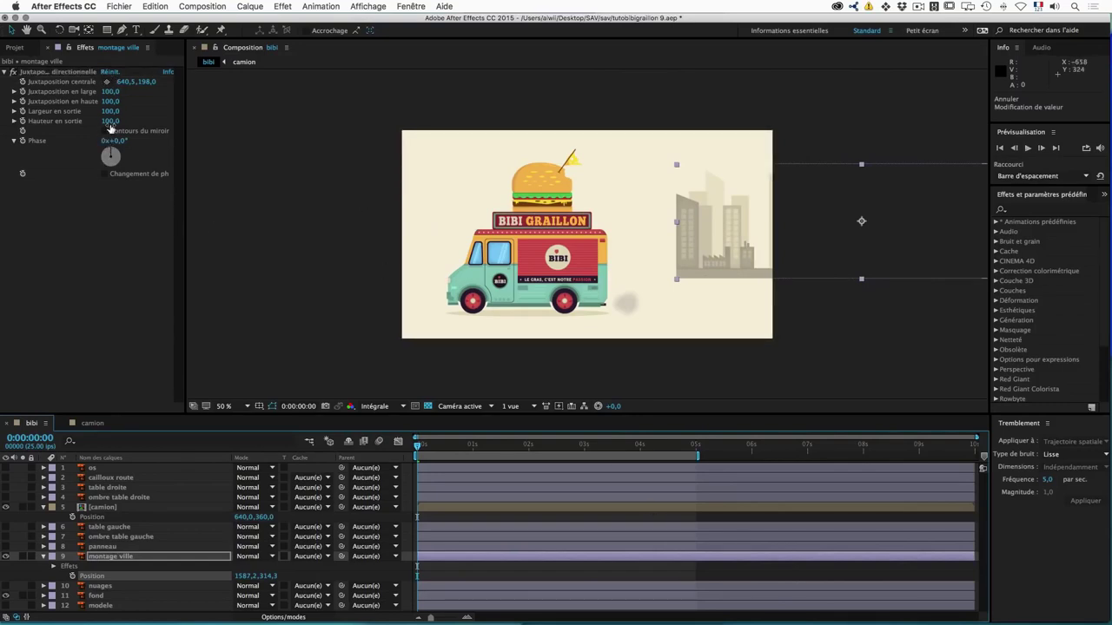
drag(109, 123, 114, 128)
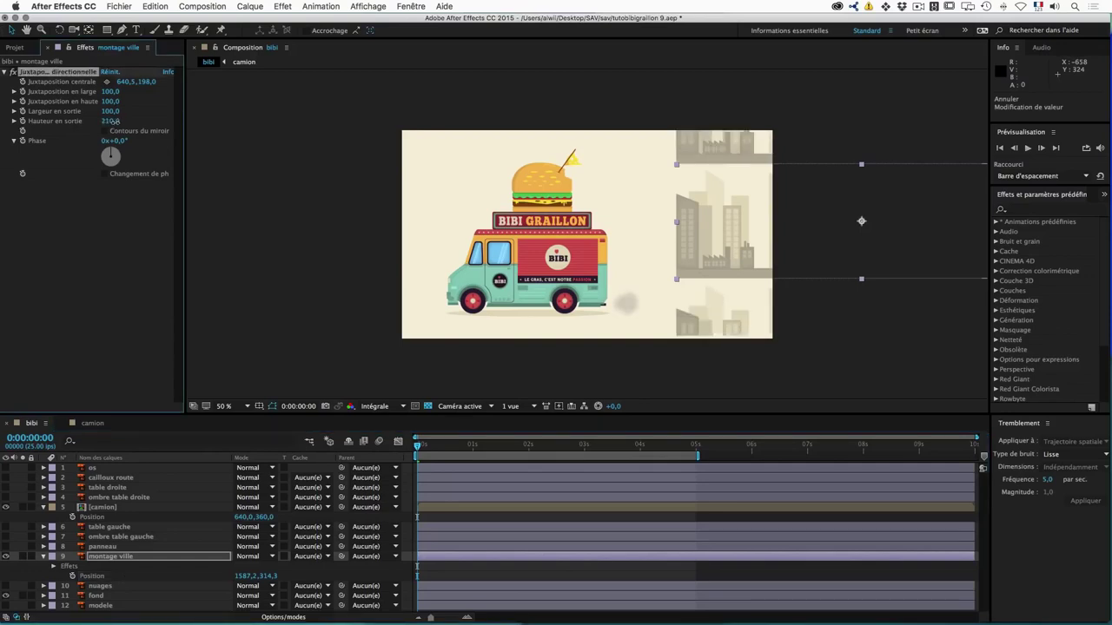
key(ctrl+z)
key(ctrl+z)
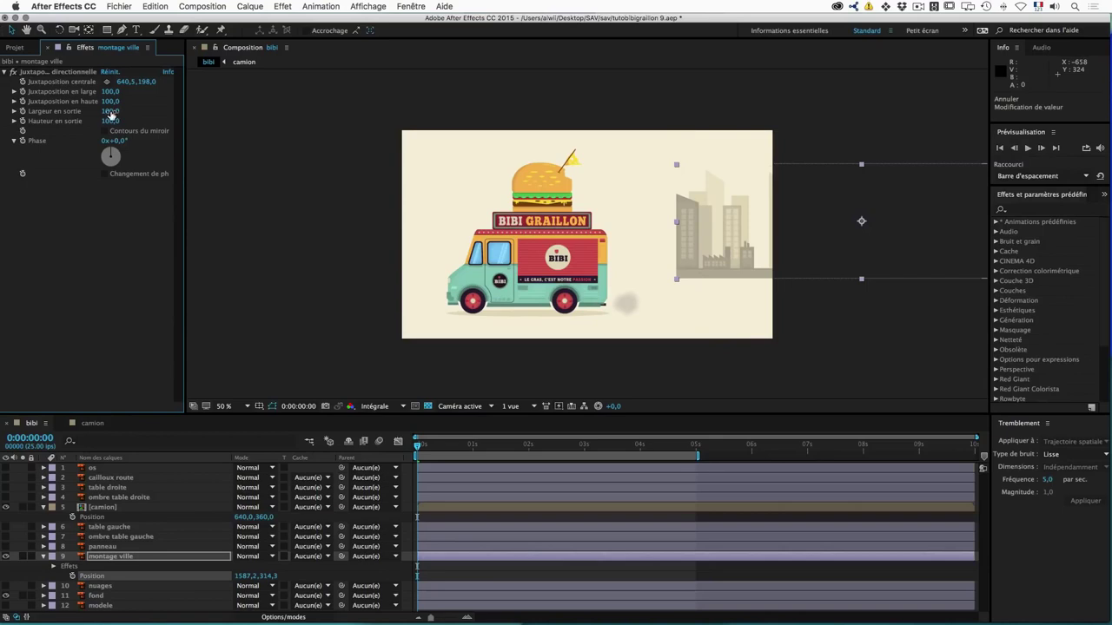
drag(110, 114, 186, 111)
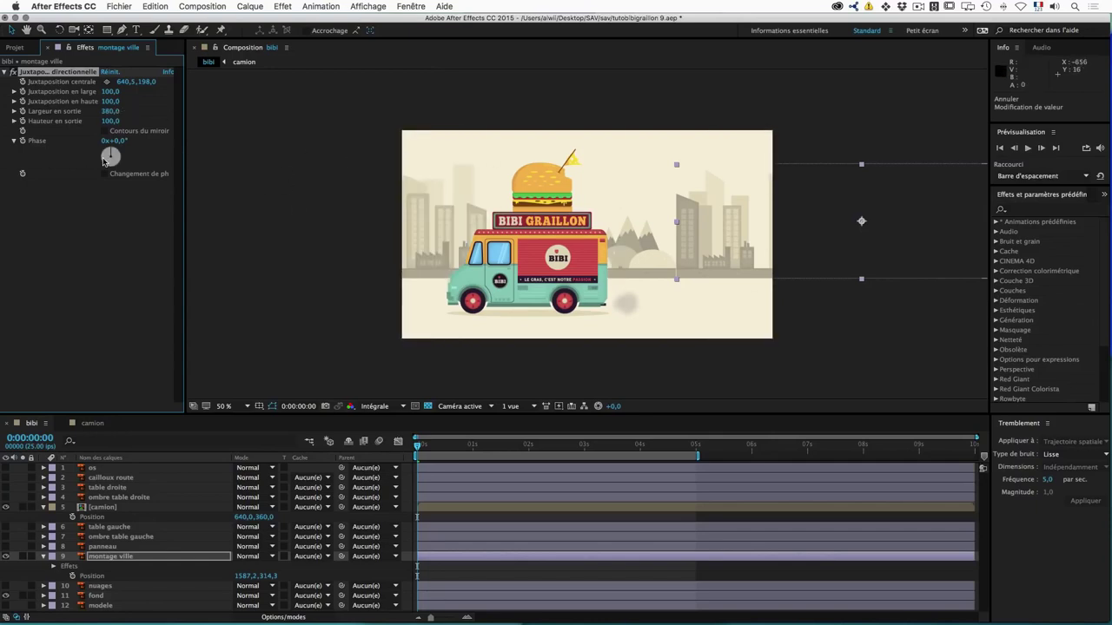
key(super+z)
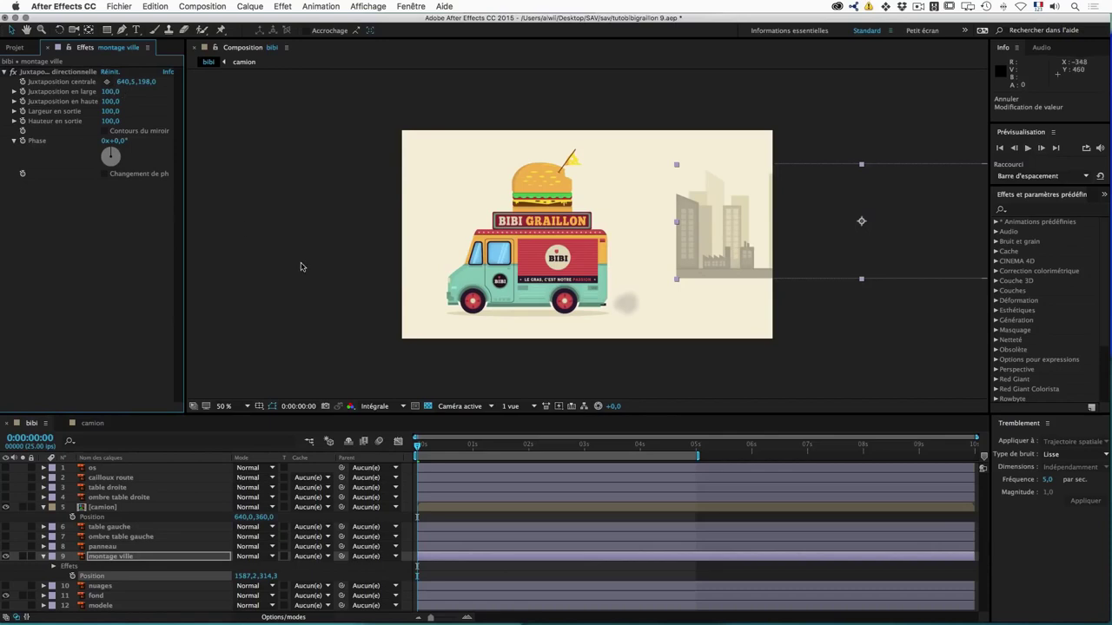
key(super+z)
drag(122, 83, 149, 96)
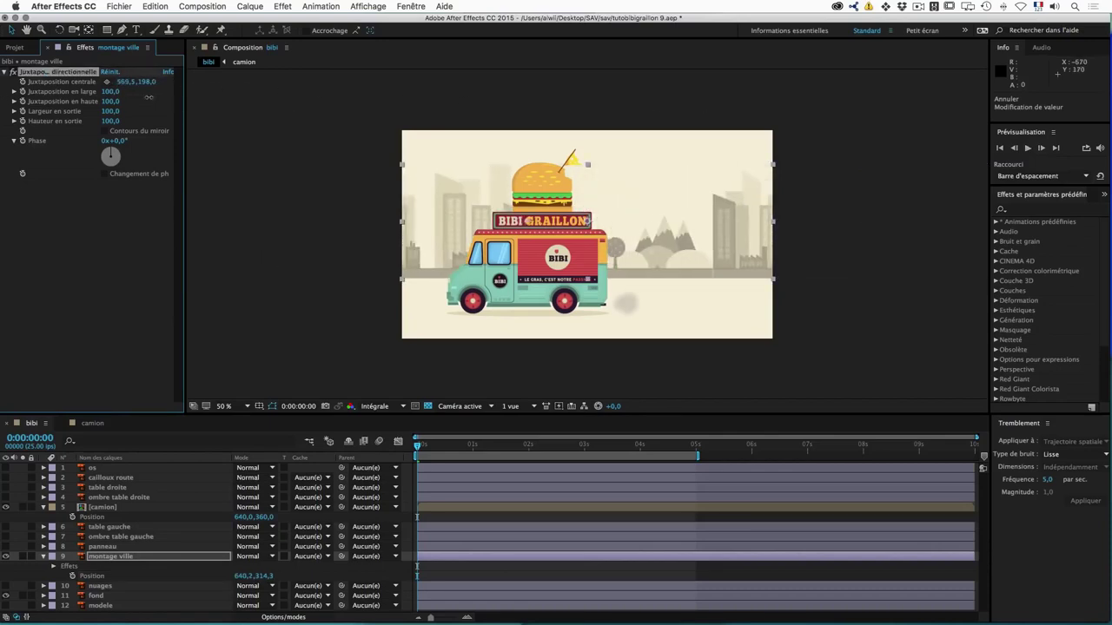
key(super+z)
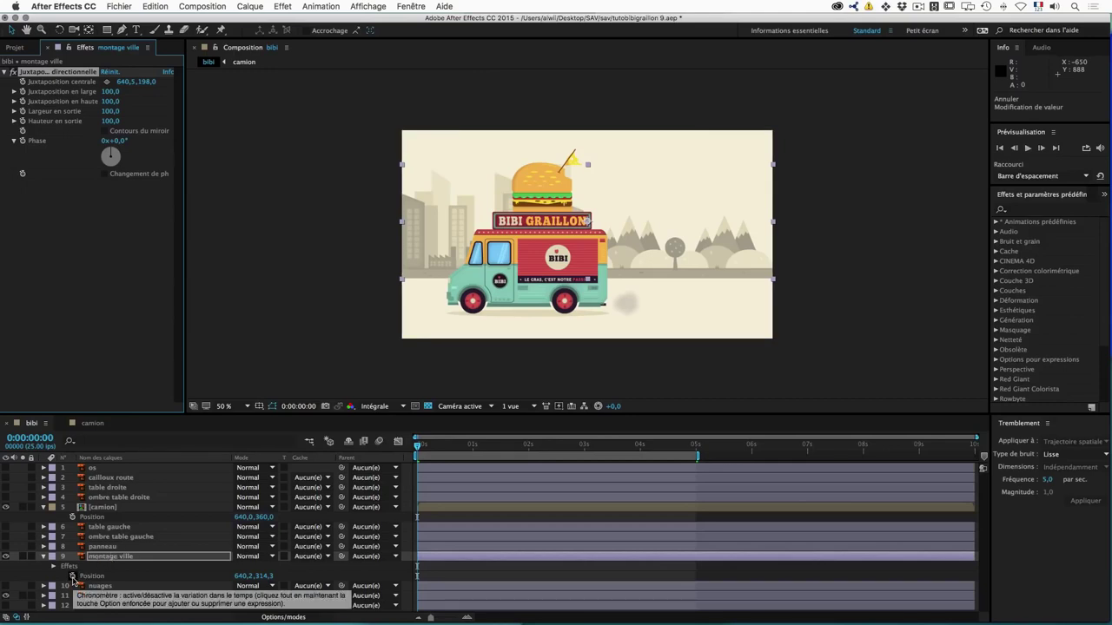
Step: Keyframe the city's Position from 0 s to X 5000 at 5 s and widen the tiled output
click(72, 576)
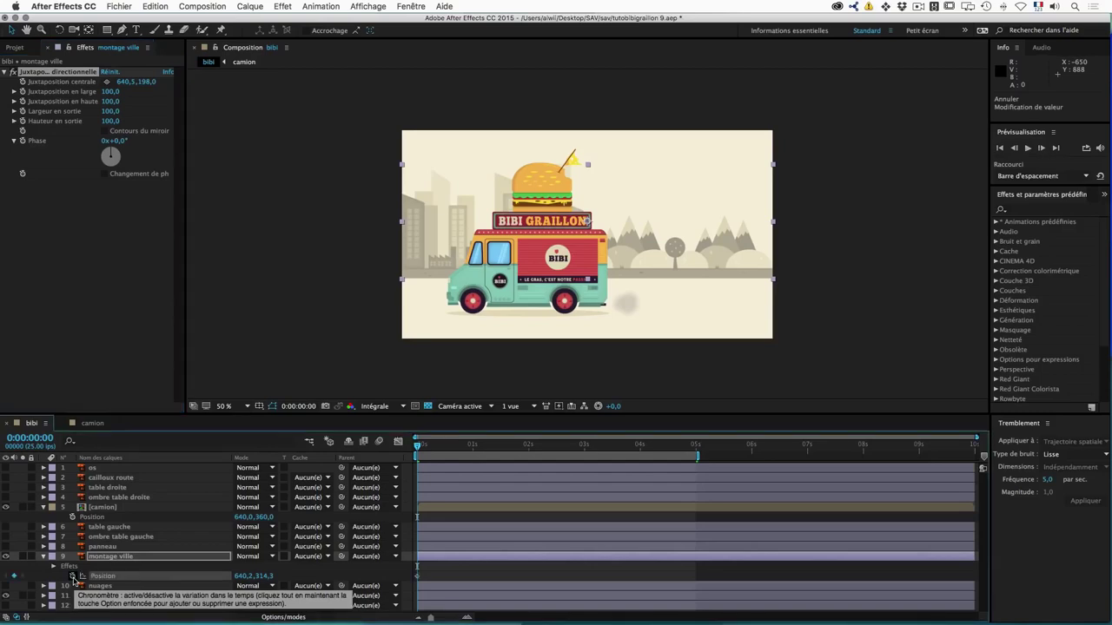
click(695, 447)
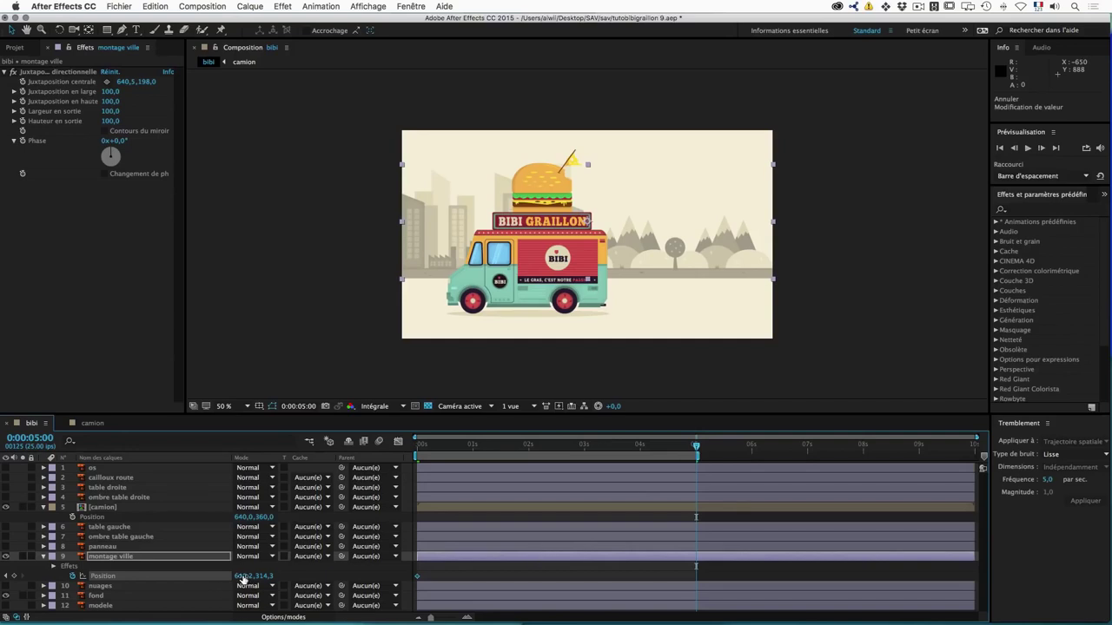
click(241, 576)
text(5000)
key(Return)
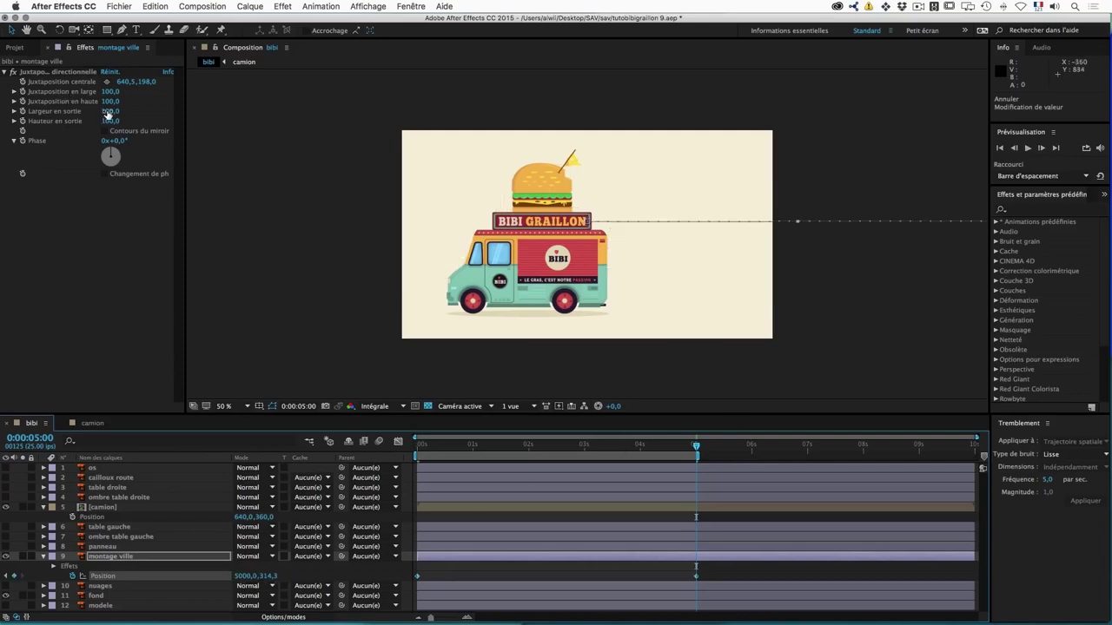
drag(107, 116, 150, 113)
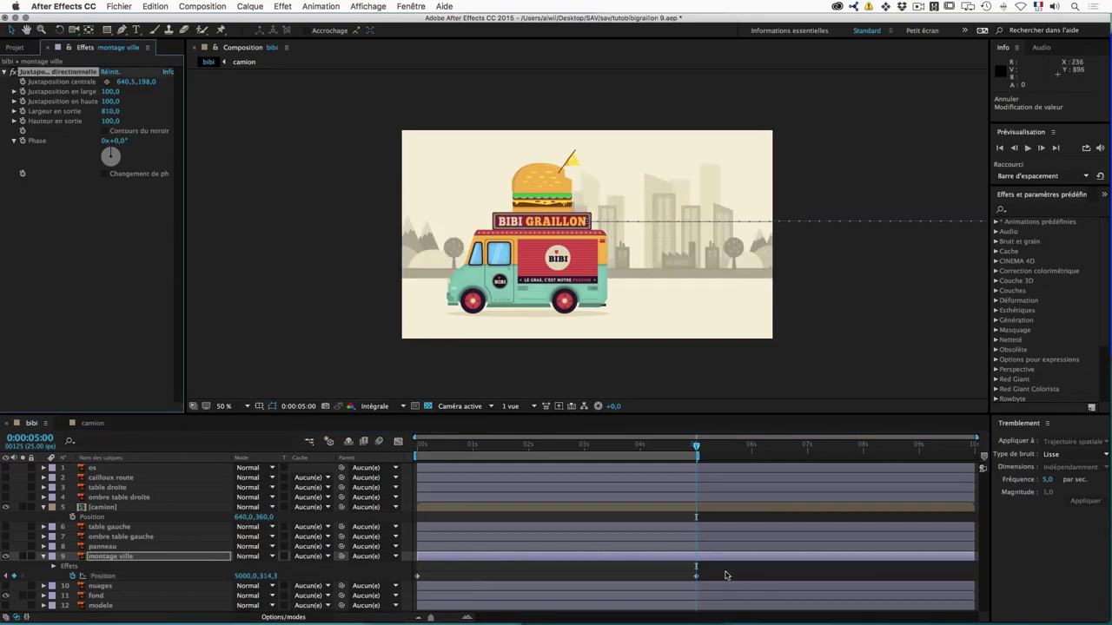
Step: Ease the city scroll into its 5 s keyframe in the Graph Editor and preview it
drag(726, 572, 675, 582)
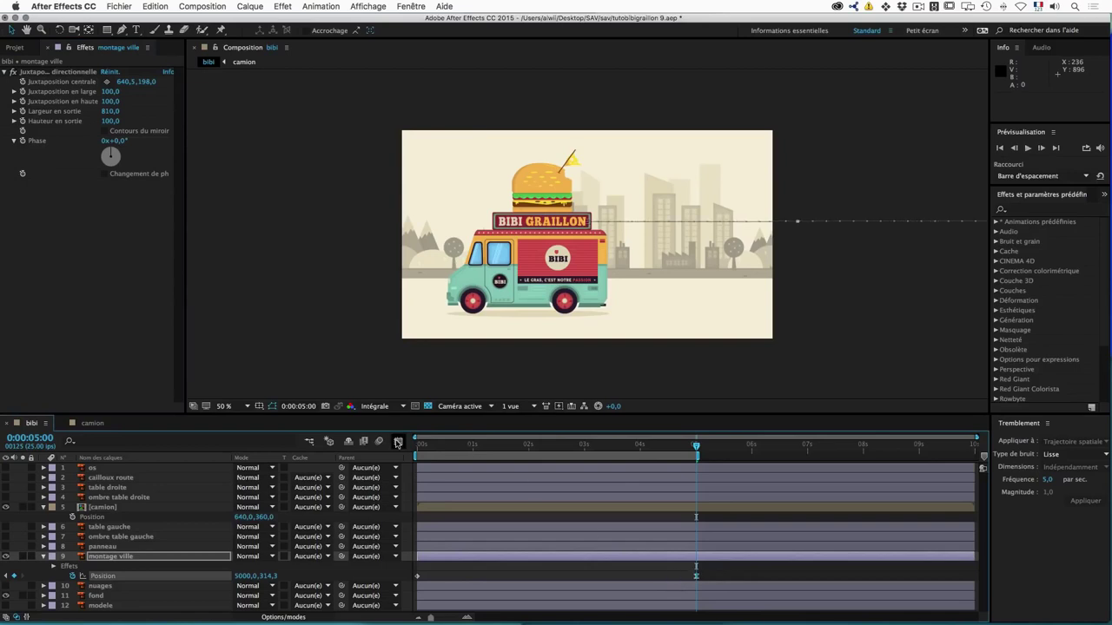
click(399, 443)
drag(648, 588, 584, 588)
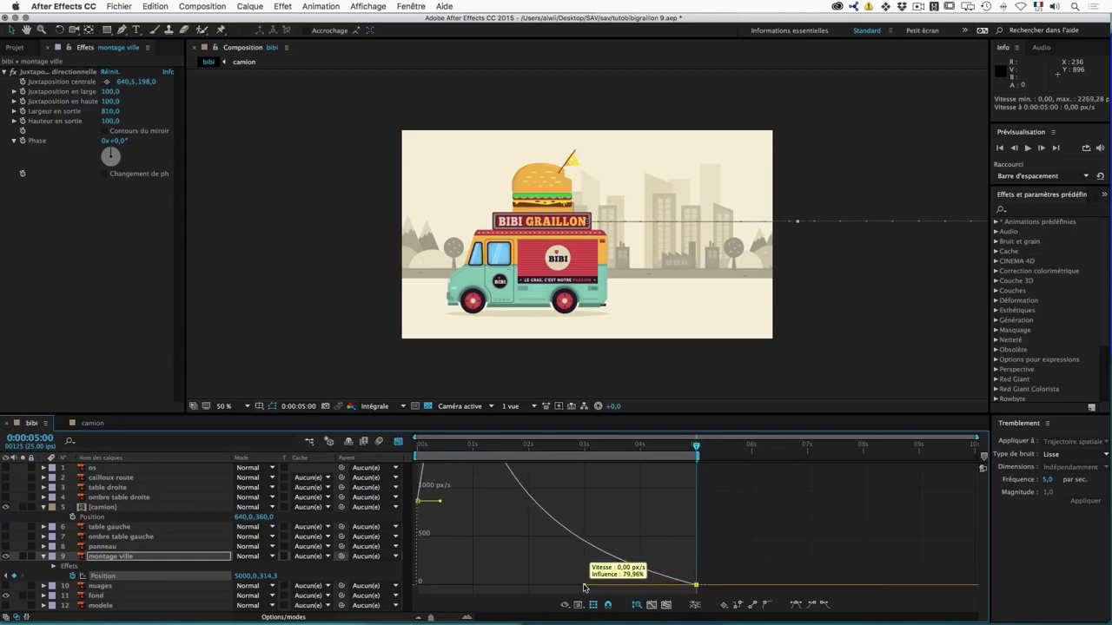
click(399, 442)
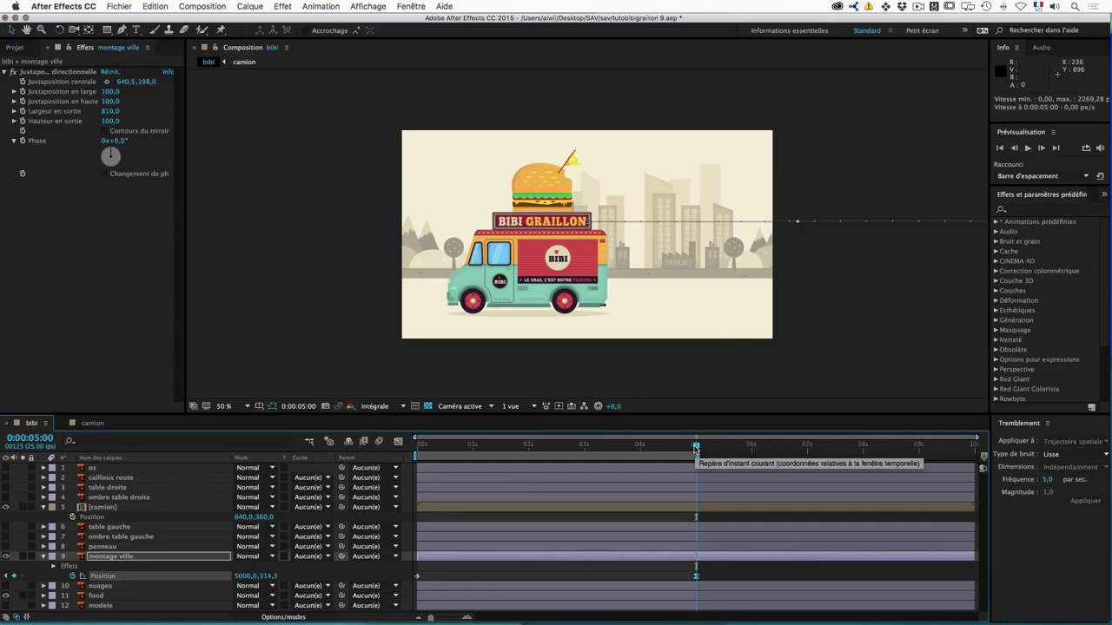
key(space)
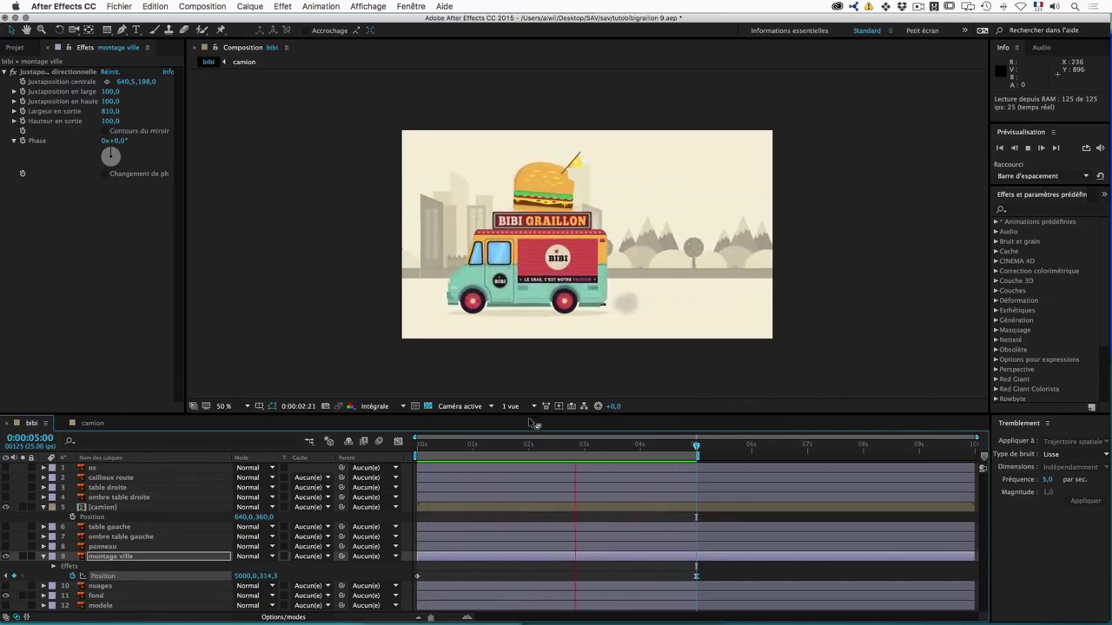
Step: Stop playback, return to the first frame, and turn the nuages cloud layer back on
click(571, 446)
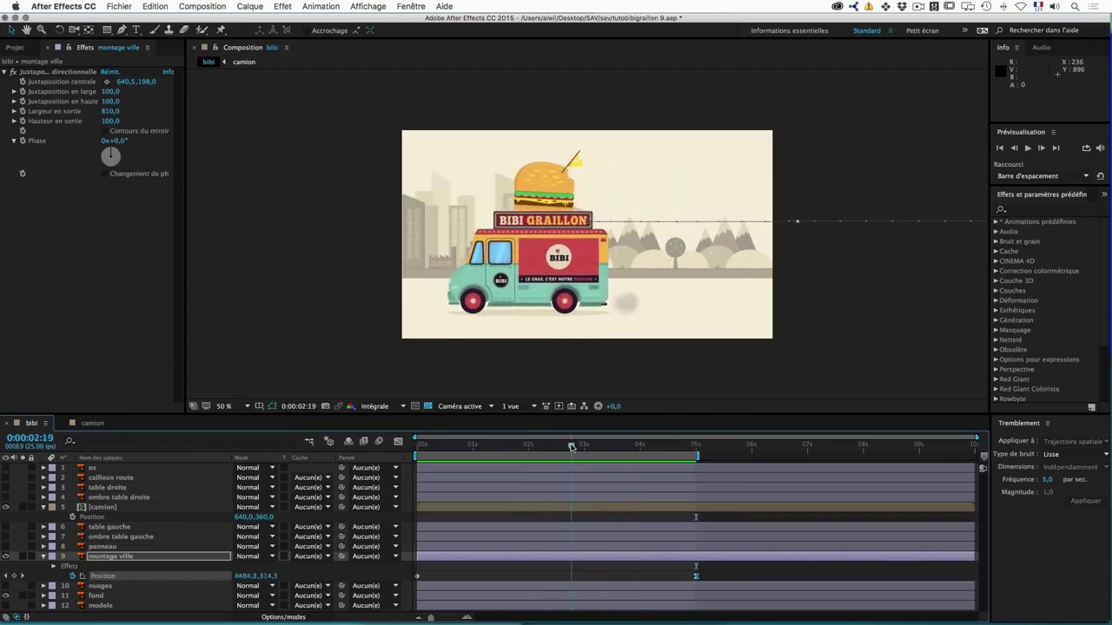
key(Home)
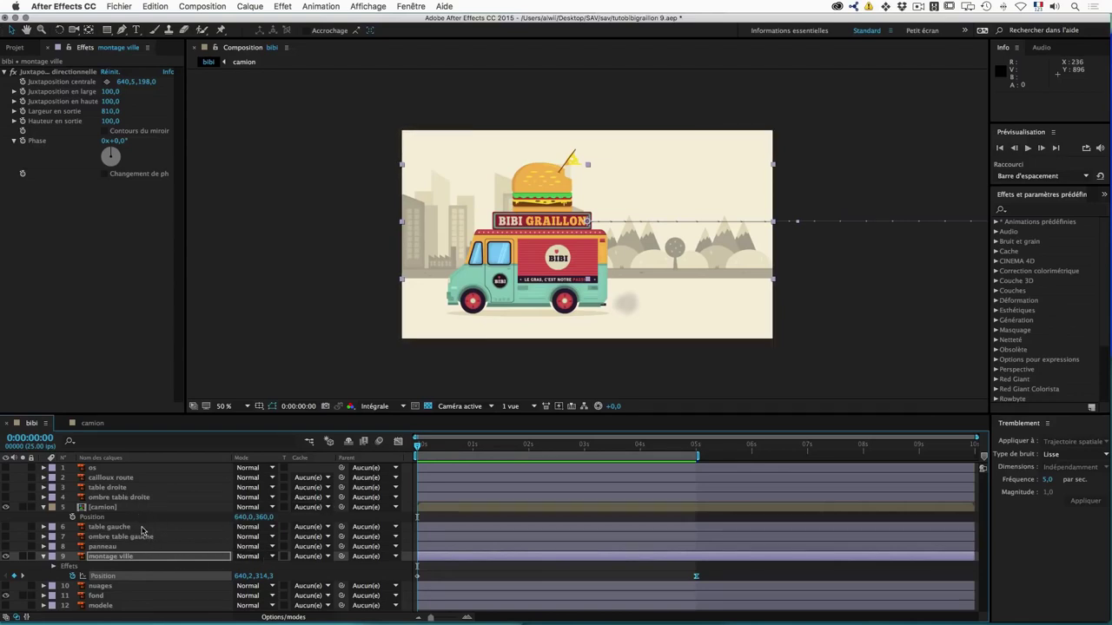
click(101, 588)
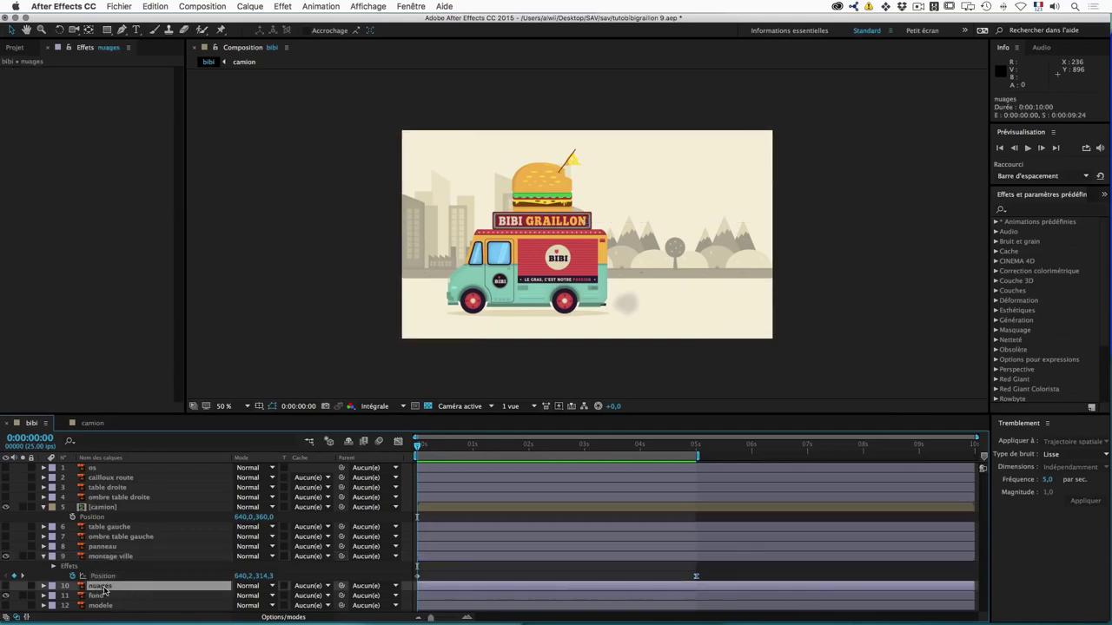
click(6, 586)
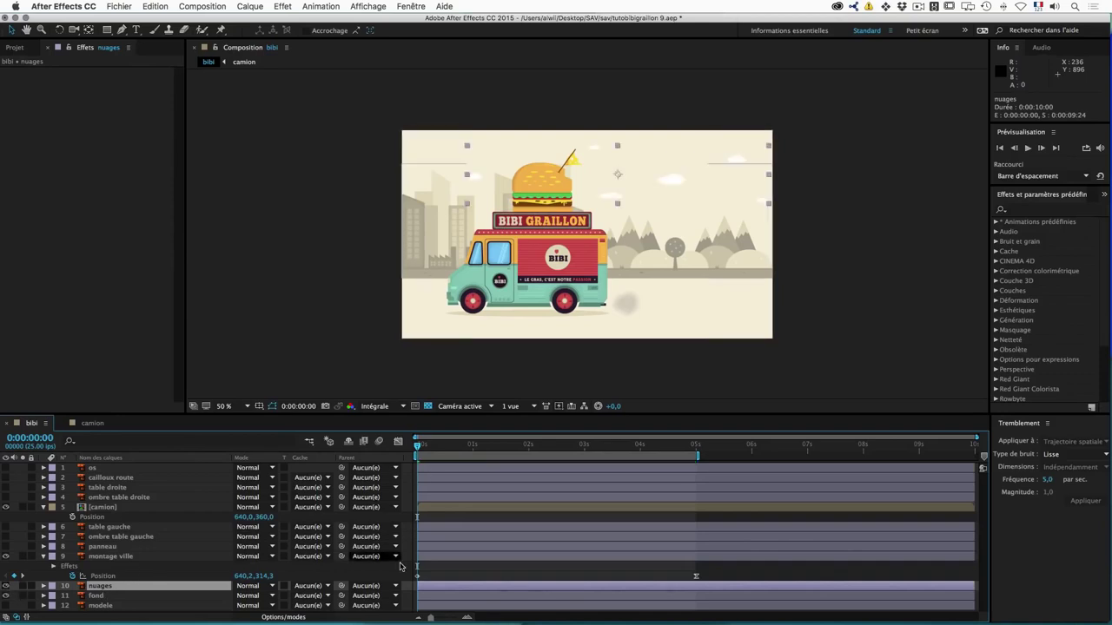
Step: Keyframe the nuages Position at 0 s and slide the clouds to 1449,1 150,1 at 5 s
key(p)
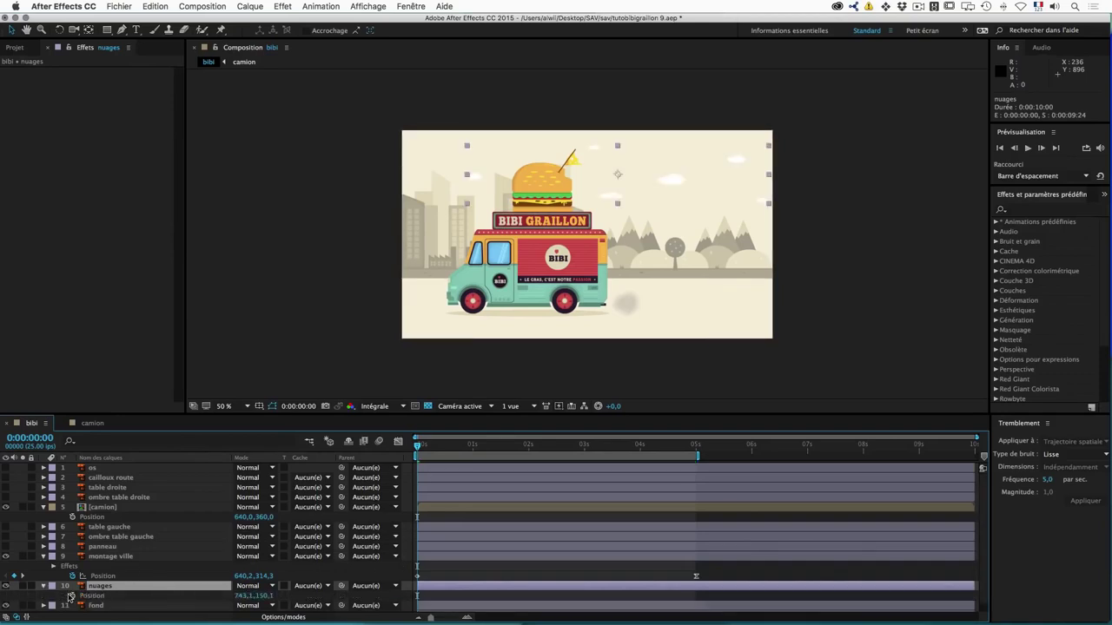
click(73, 596)
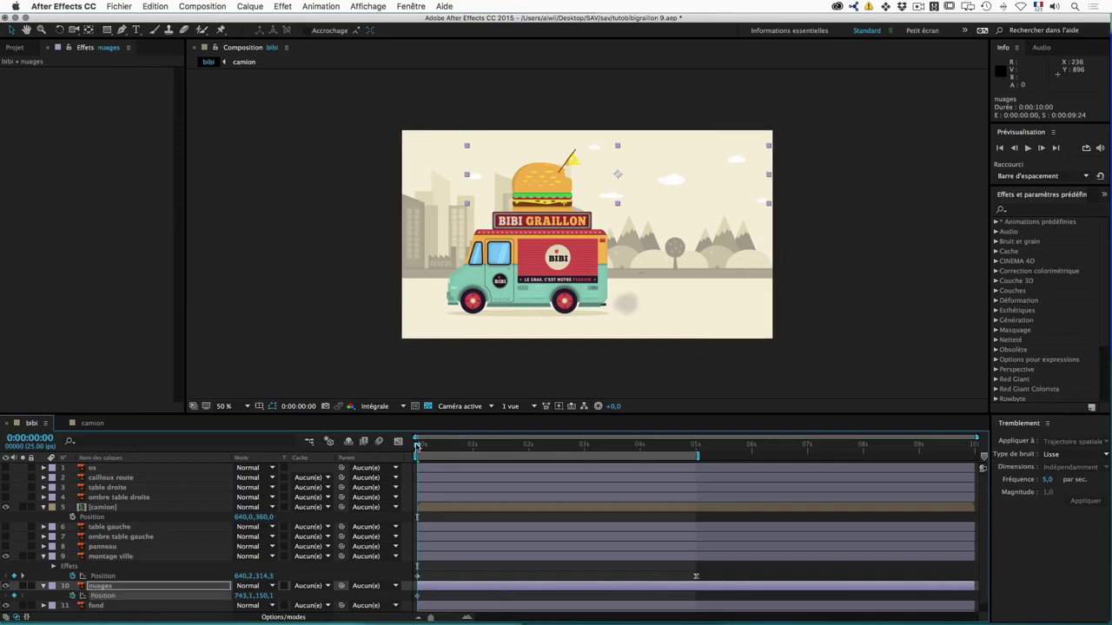
drag(439, 450, 697, 452)
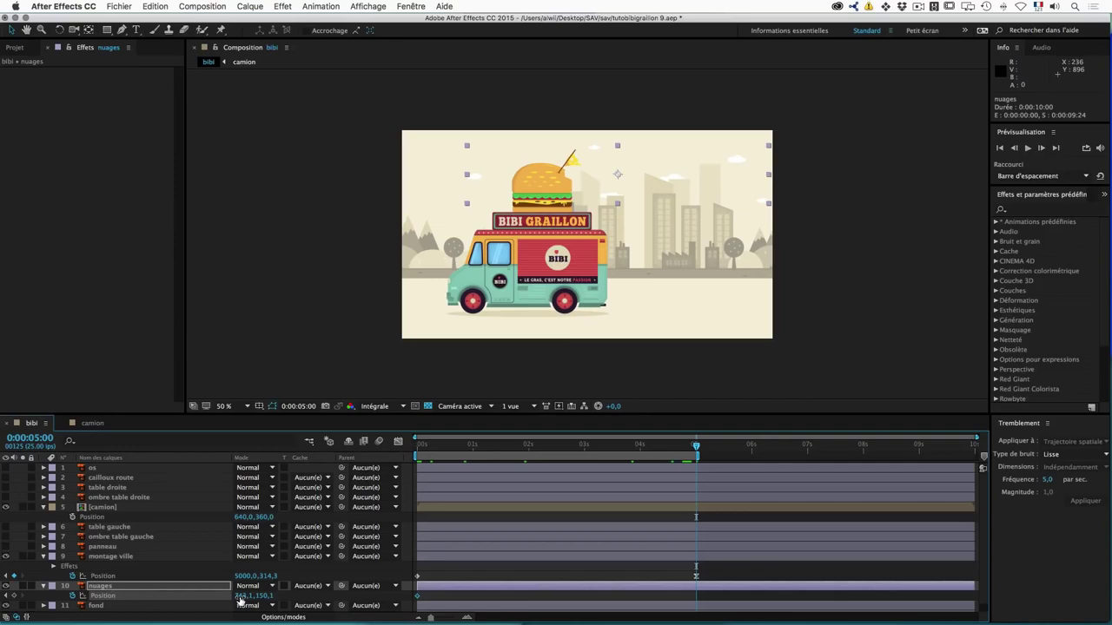
drag(244, 596, 641, 589)
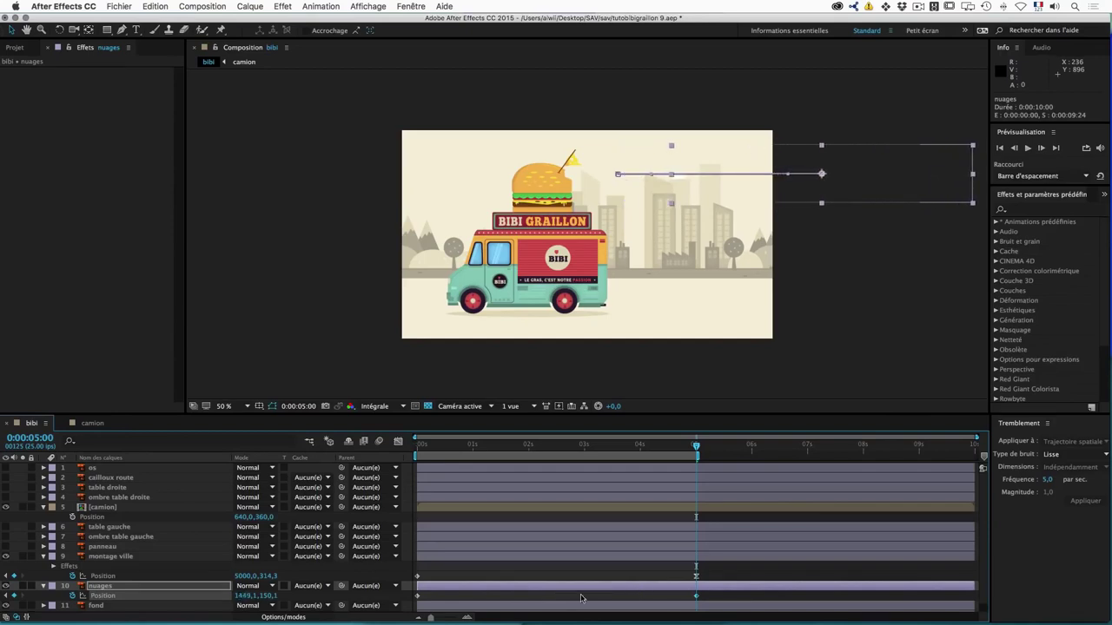
Step: Ease the clouds into their 5 s keyframe using the Graph Editor influence handle
click(398, 442)
drag(648, 589, 583, 592)
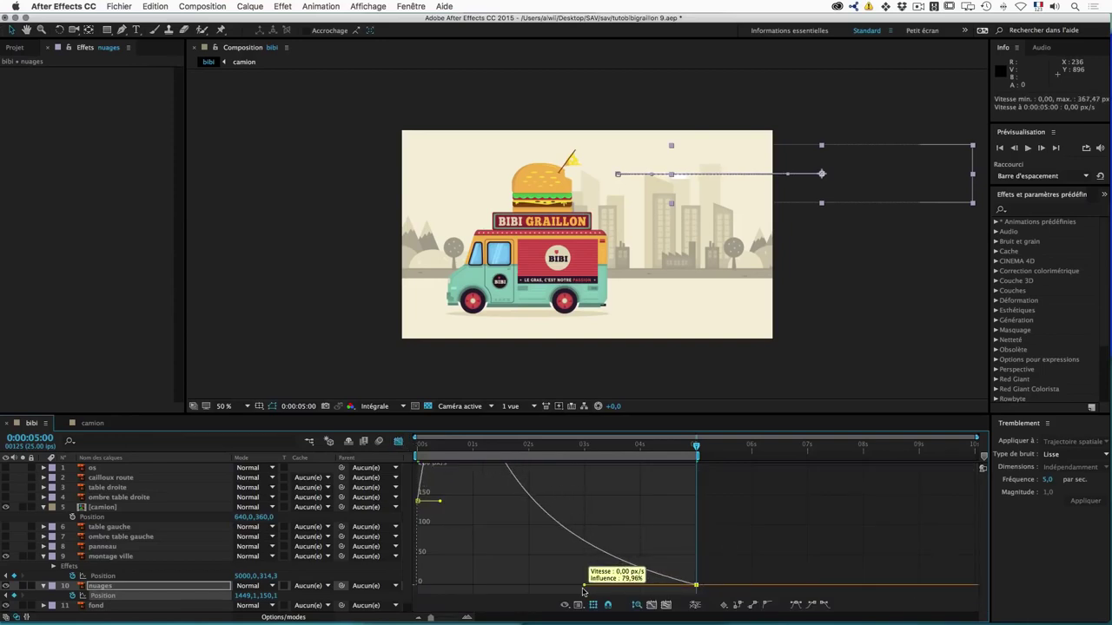
click(398, 442)
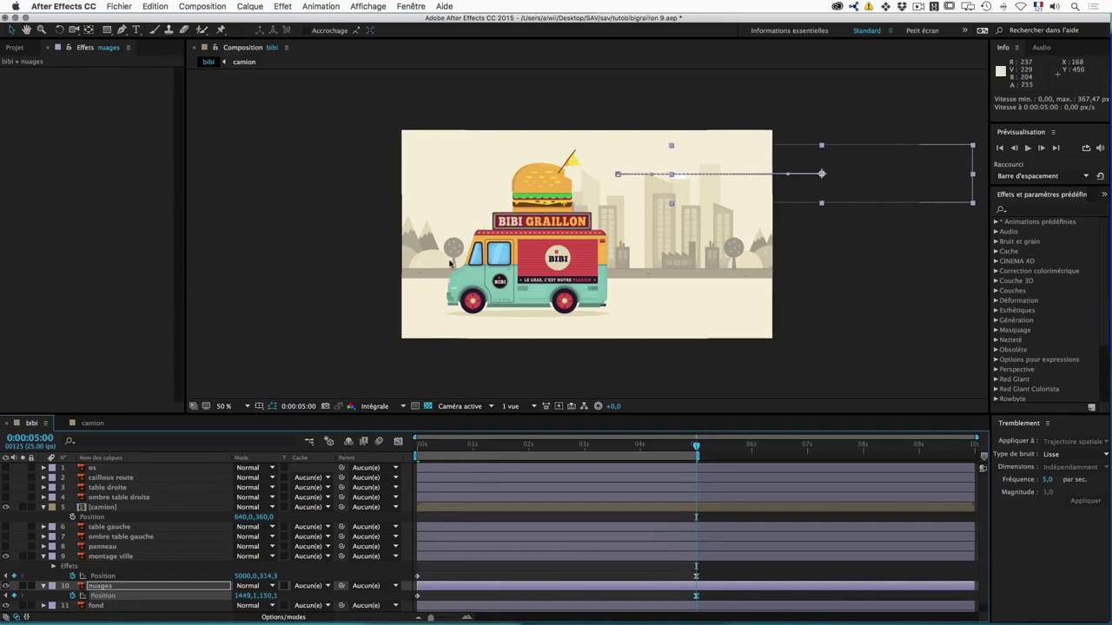
click(282, 7)
mouse_move(354, 152)
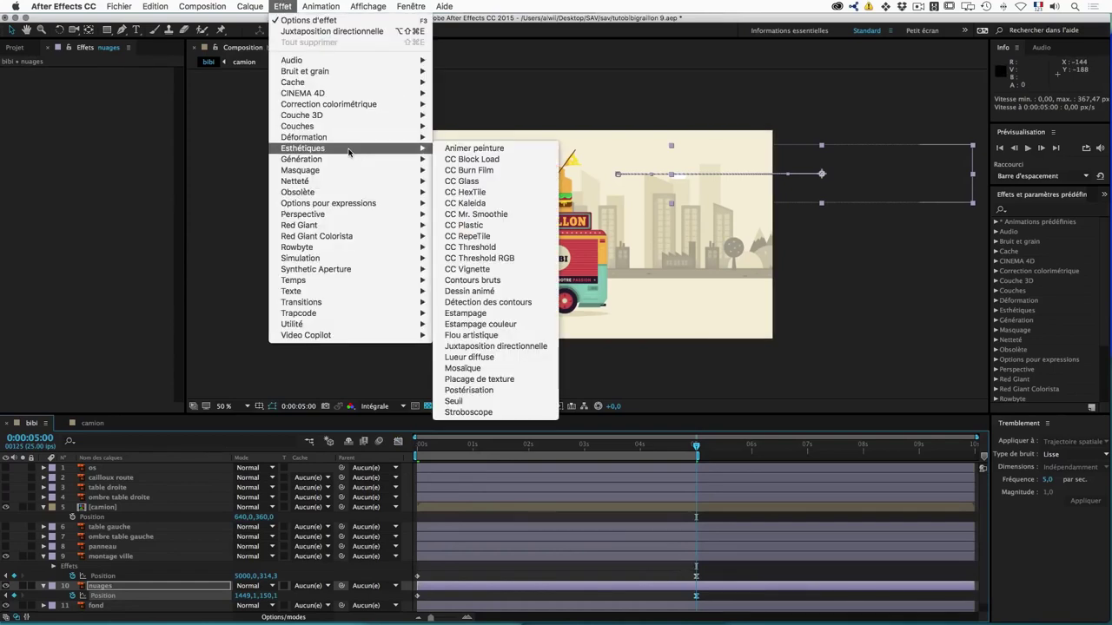
Step: Apply Juxtaposition directionnelle to the nuages layer and raise Largeur en sortie to 260
click(521, 346)
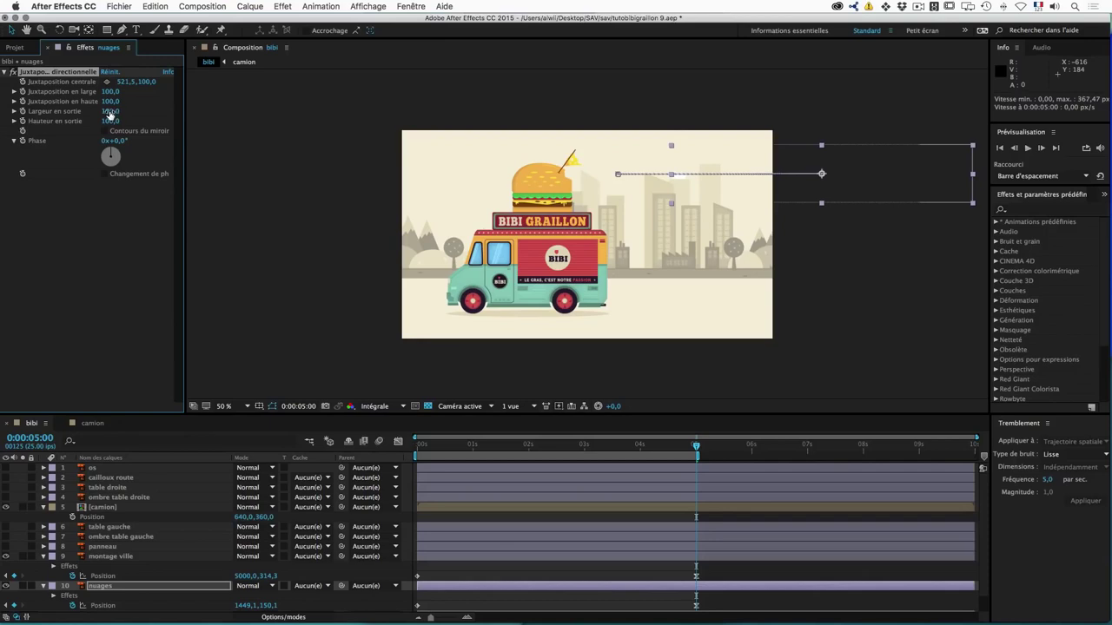
drag(113, 111, 119, 111)
Step: Make the cailloux route pebbles visible and reveal their Position at the first frame
click(111, 478)
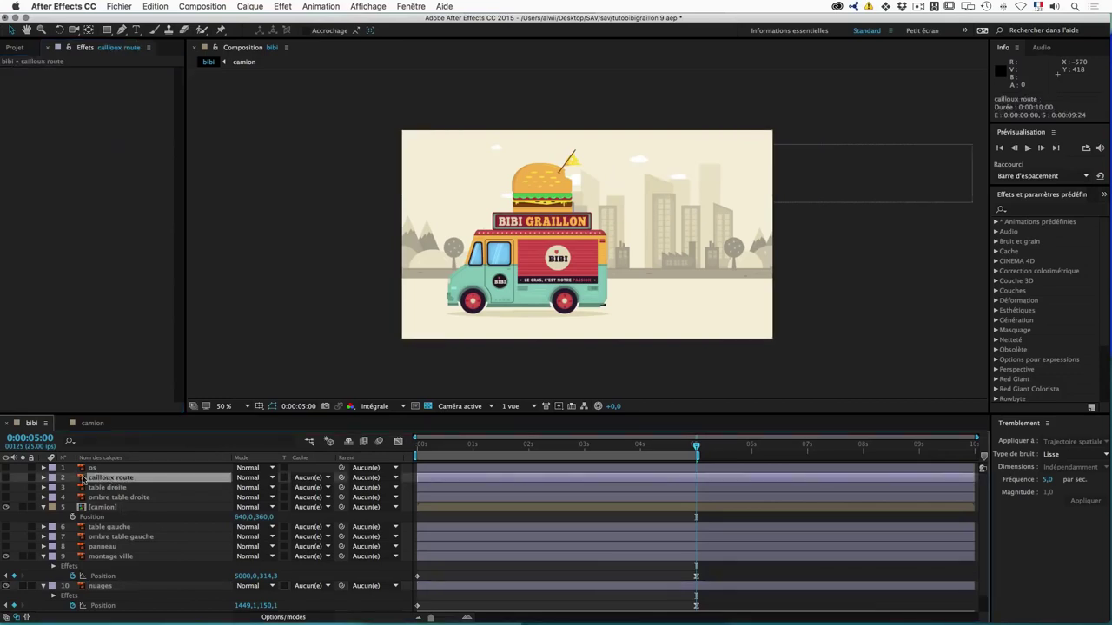
click(6, 477)
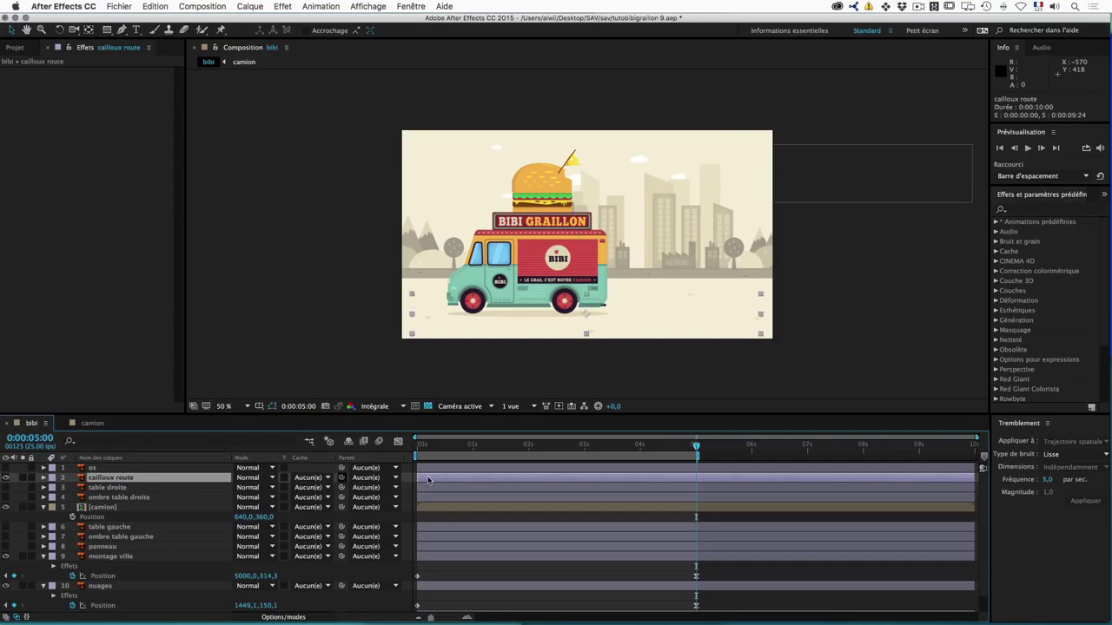
drag(695, 447, 417, 446)
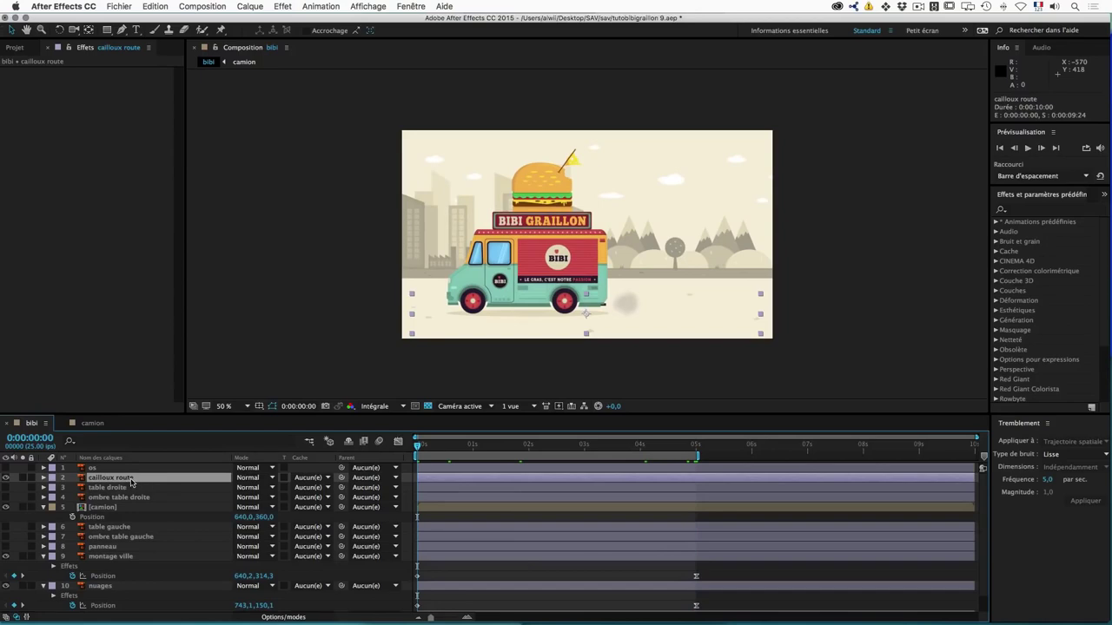
key(p)
Step: Keyframe the pebbles' Position from 634,8 at 0 s to X 10000 at 5 s
click(73, 488)
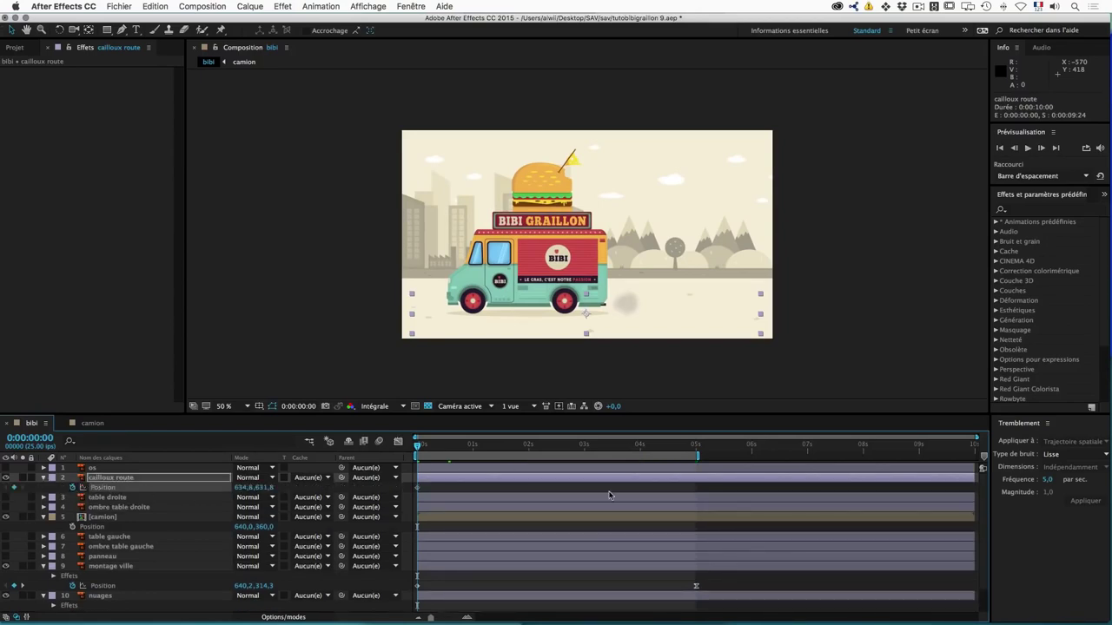
click(696, 448)
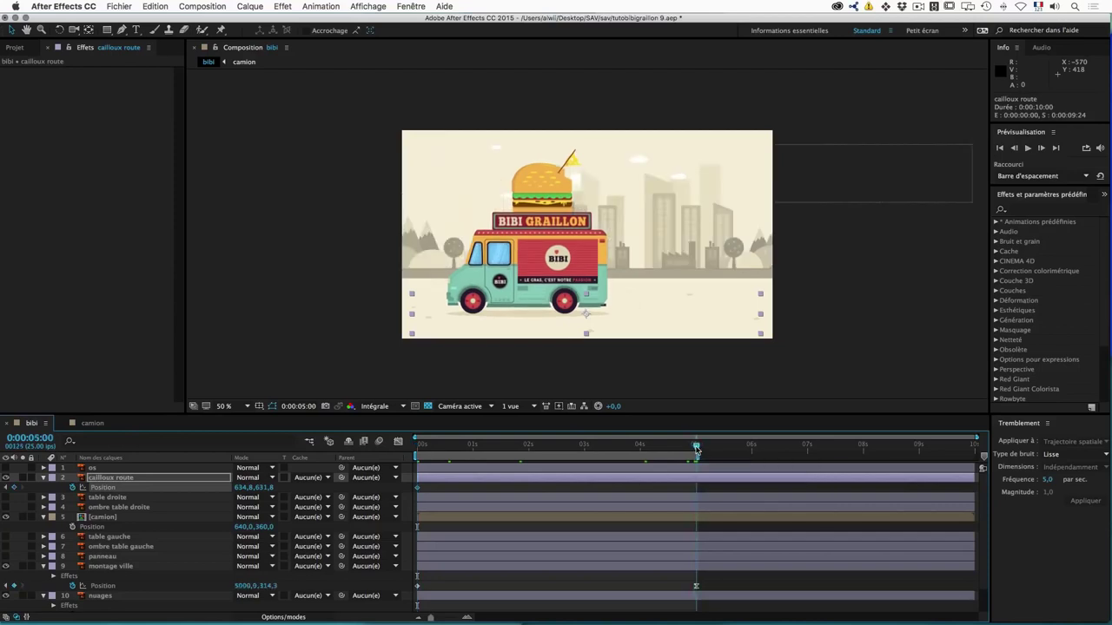
click(252, 487)
text(-)
key(Return)
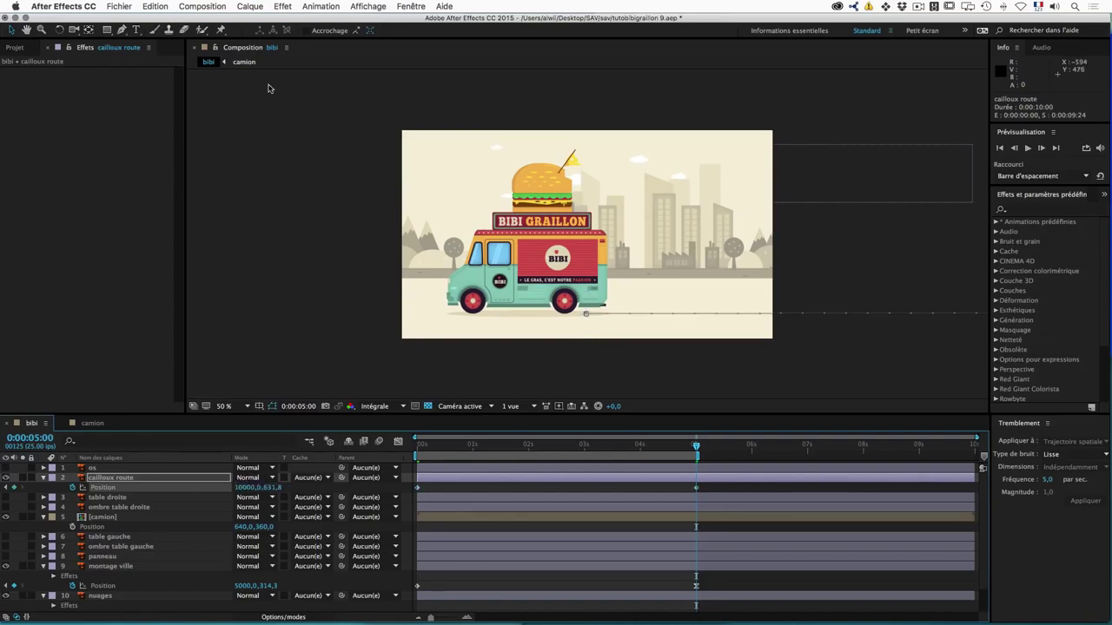
click(286, 6)
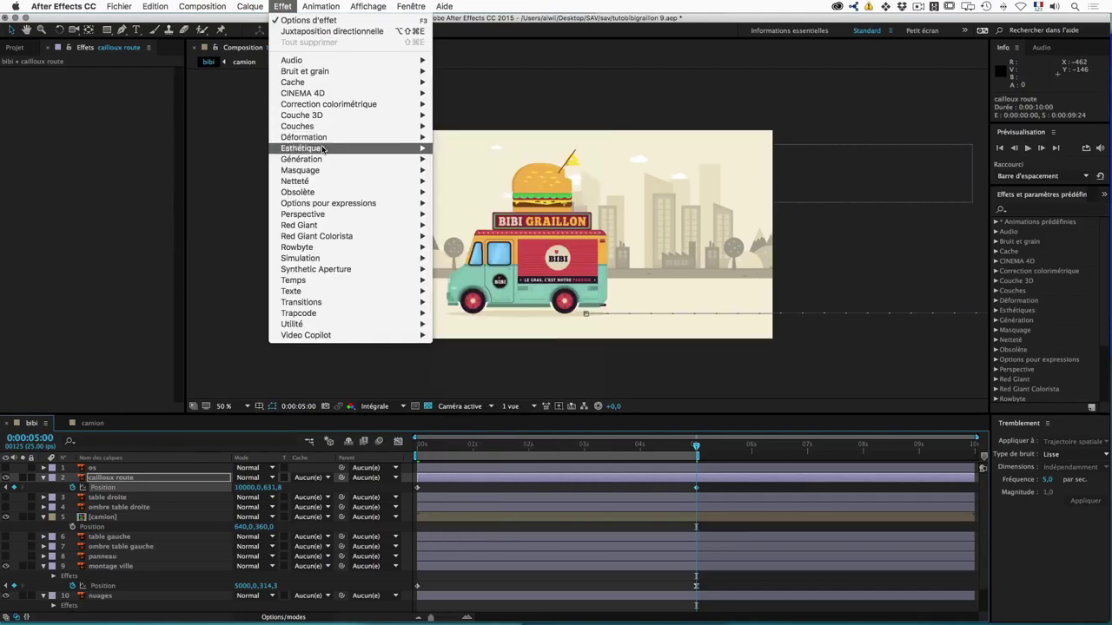
Step: Apply Juxtaposition directionnelle to the pebbles with Largeur en sortie set to 1840
mouse_move(324, 149)
click(525, 346)
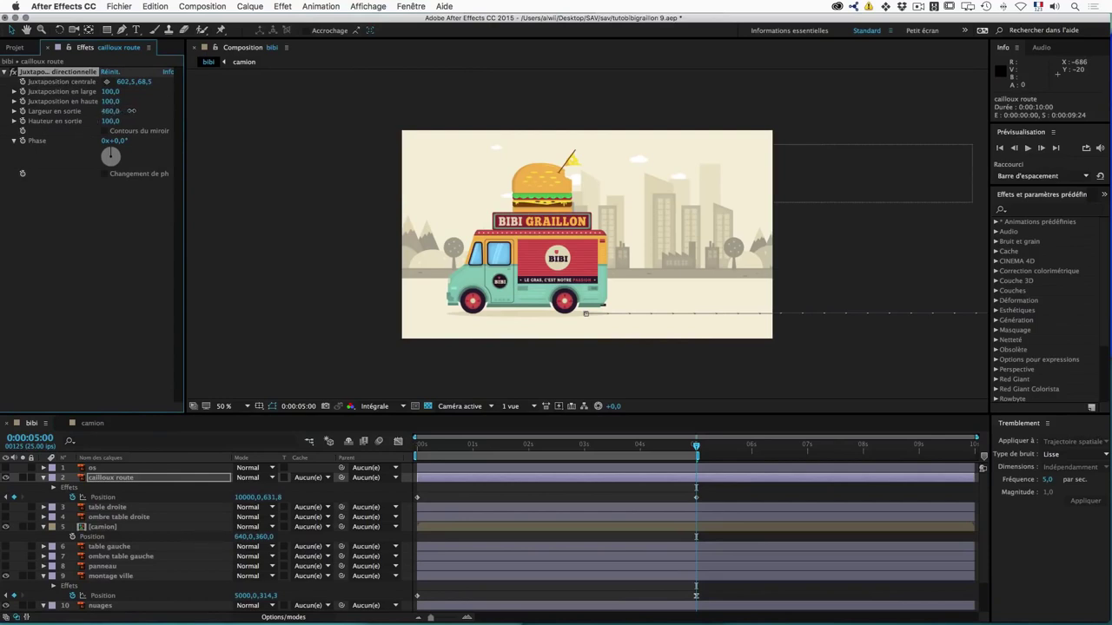
drag(153, 111, 194, 112)
Step: Ease the pebbles into their 5 s keyframe in the Graph Editor, then return to the start
click(695, 497)
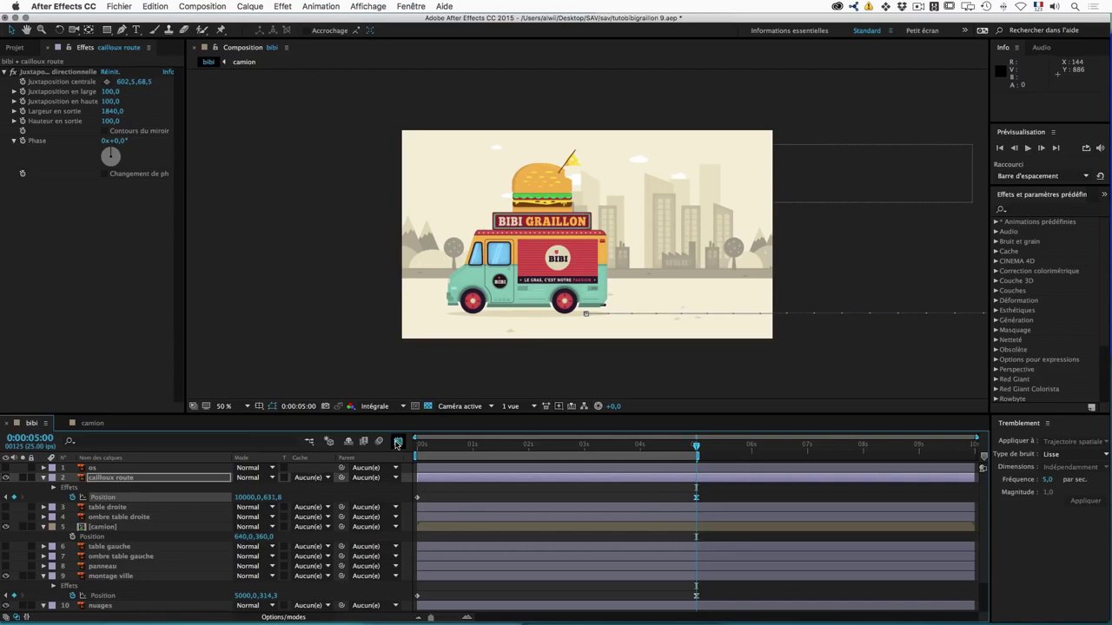
click(397, 443)
drag(649, 588, 584, 588)
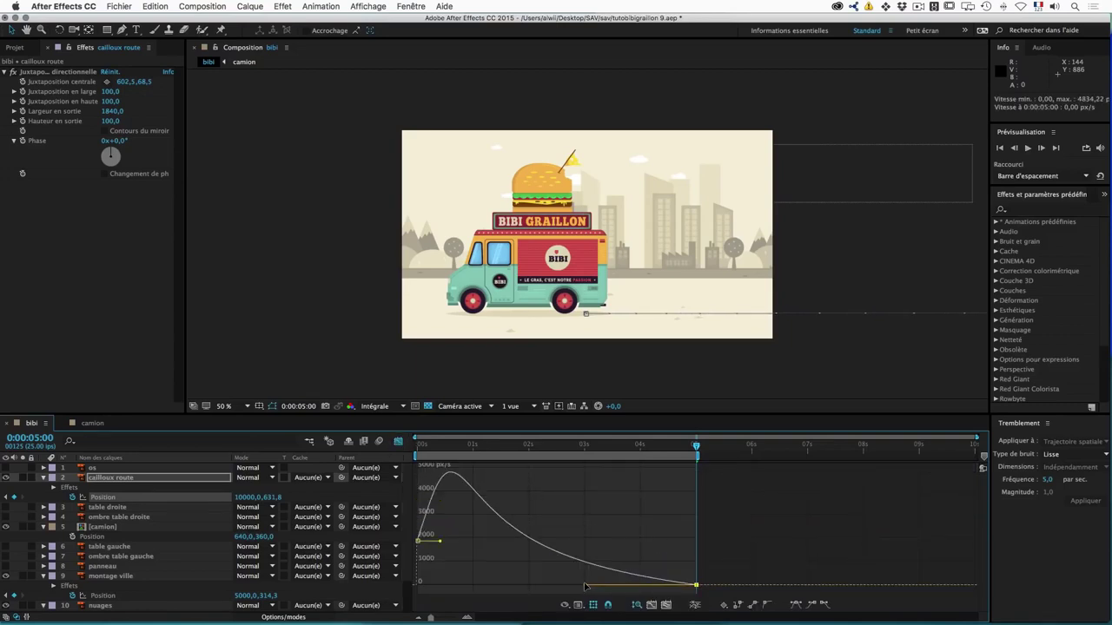
click(397, 443)
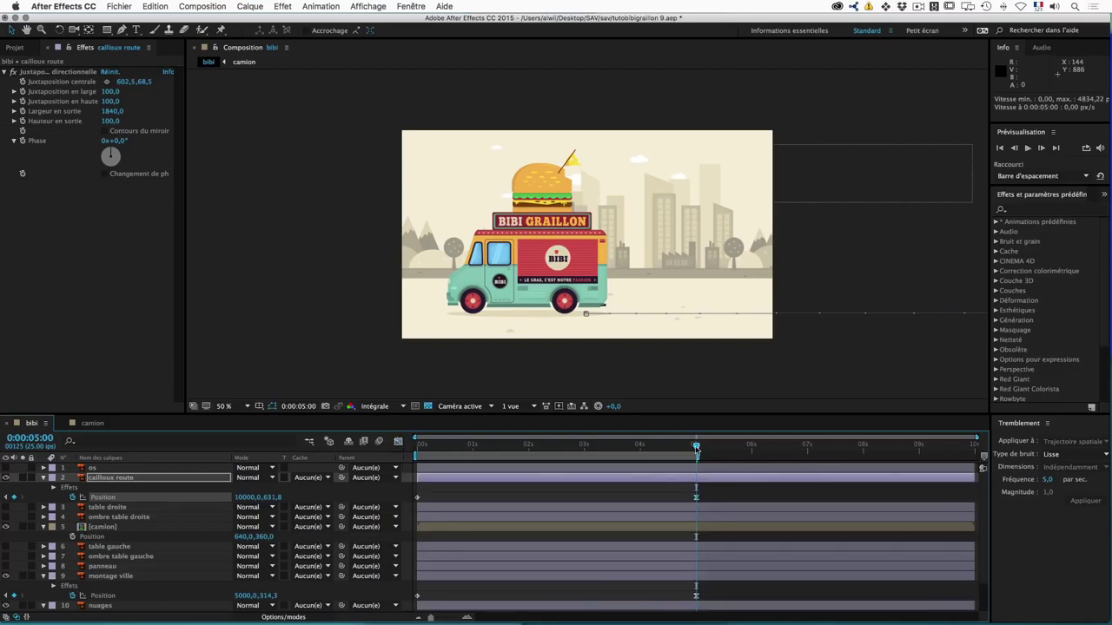
drag(695, 449, 400, 448)
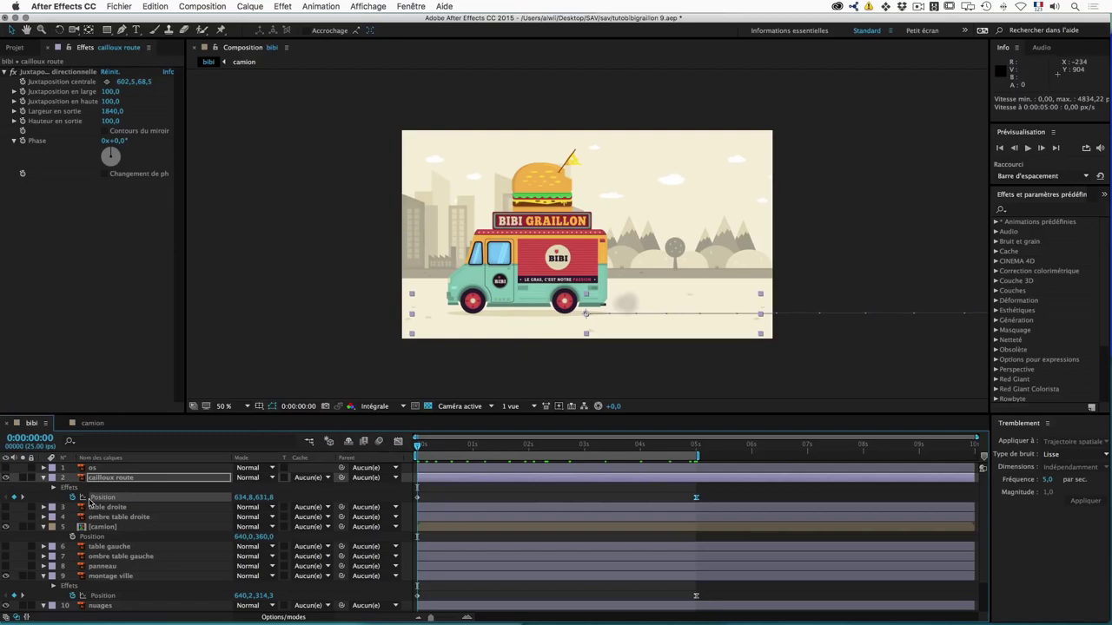
Step: Collapse cailloux route, move it below the camion layer, and preview the playback
click(44, 478)
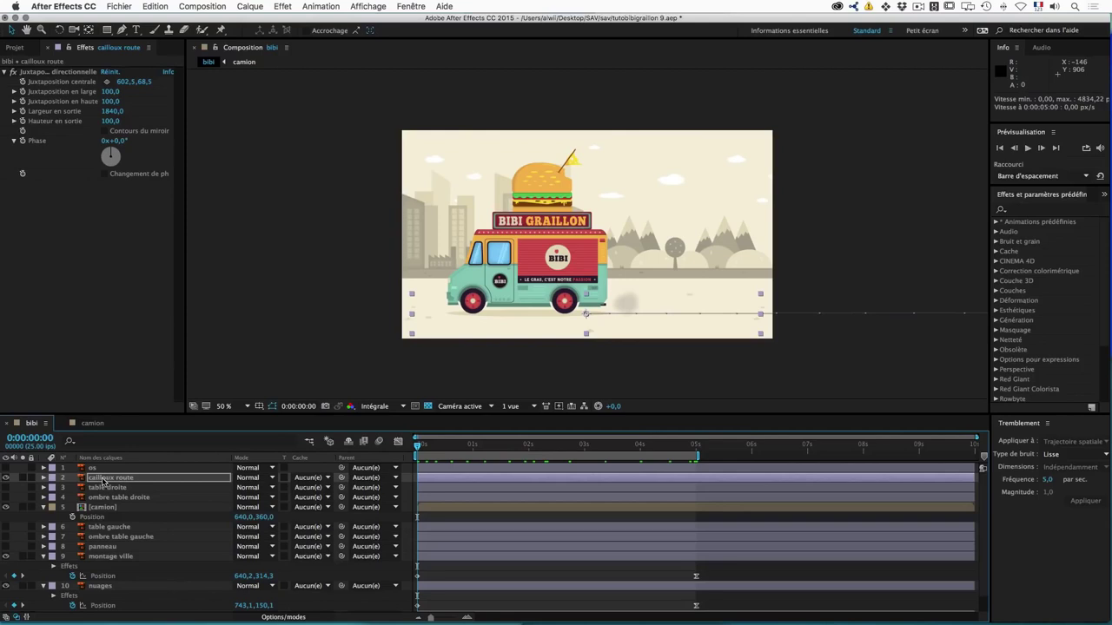
drag(102, 481, 99, 527)
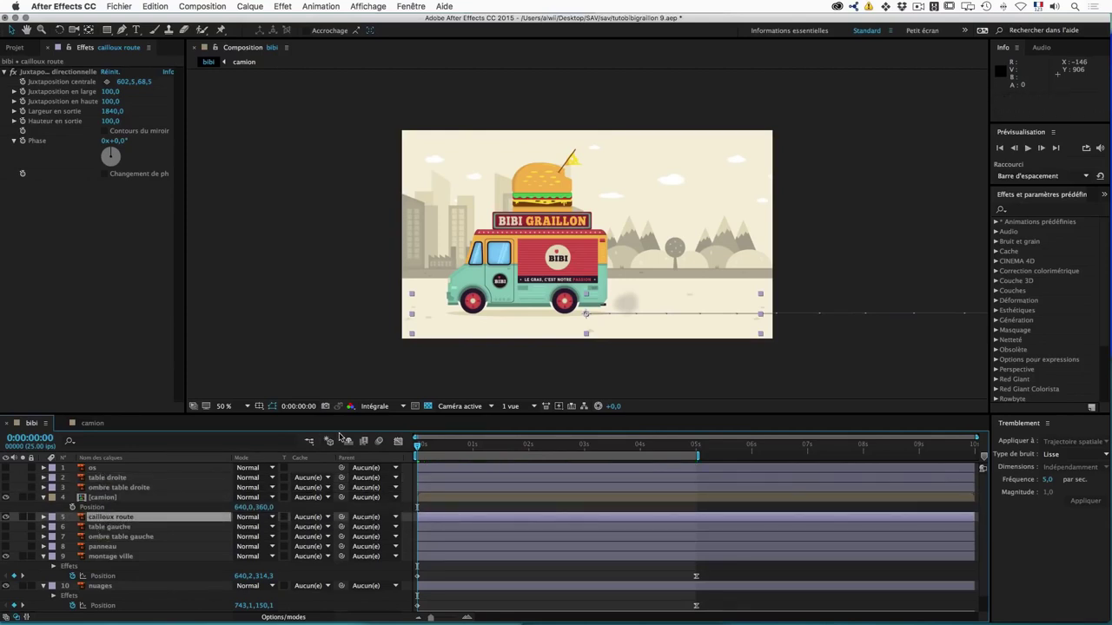
key(space)
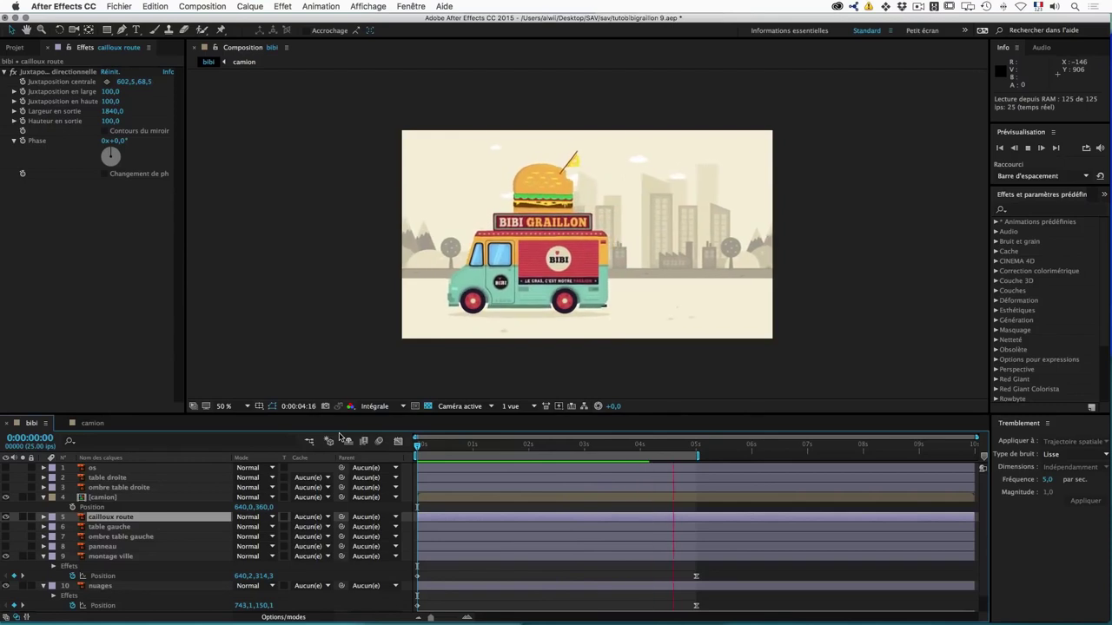
key(space)
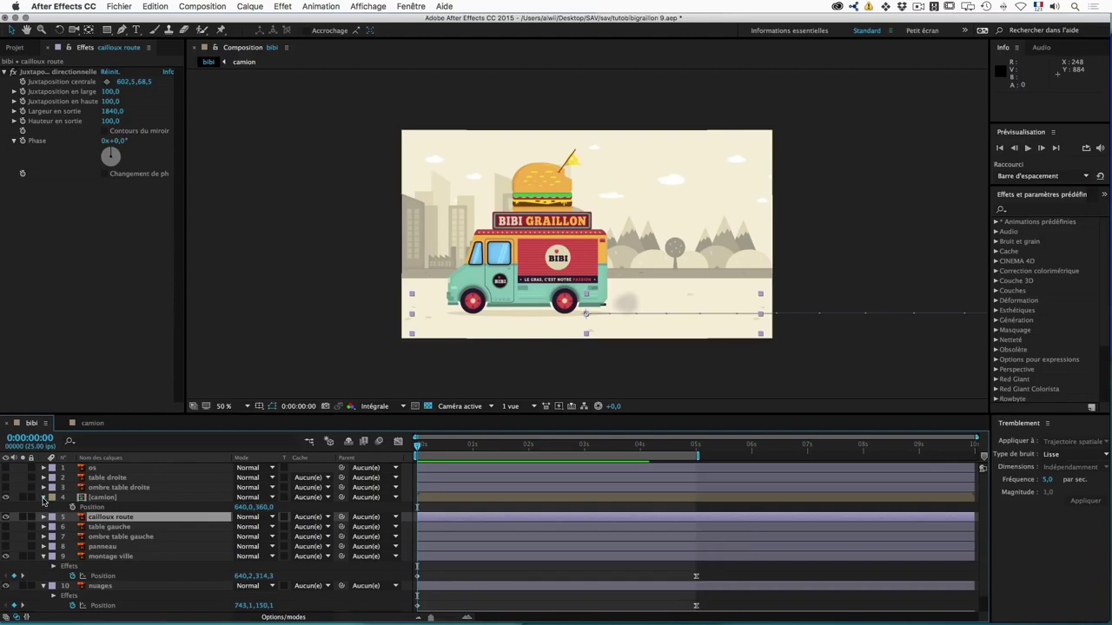
Step: Collapse the camion layer and turn on visibility for the os and panneau layers
click(44, 499)
click(6, 468)
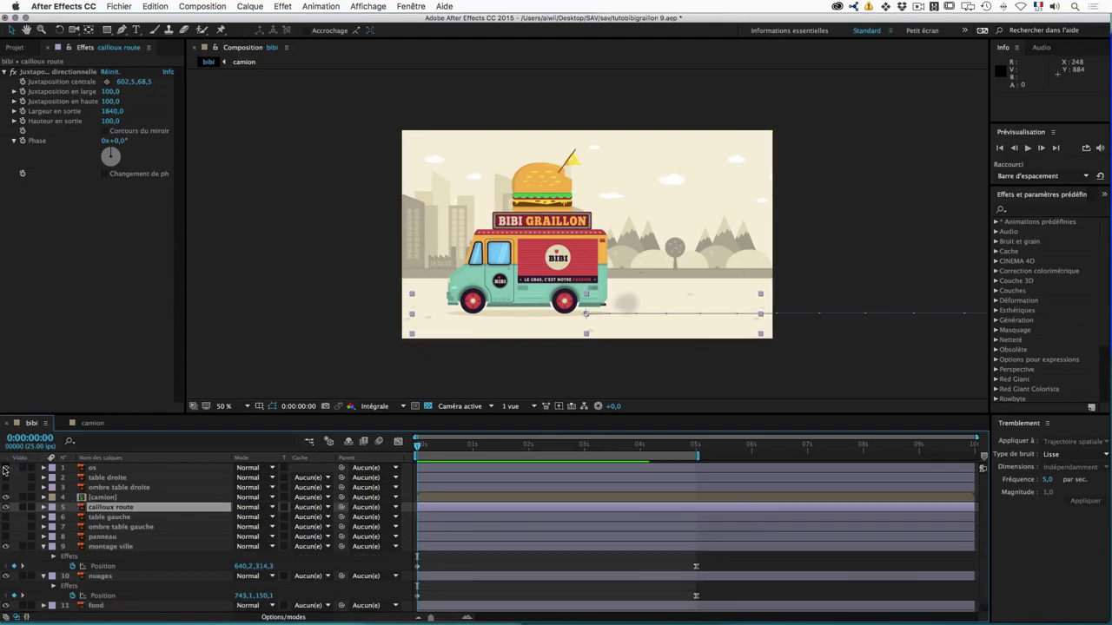
click(5, 536)
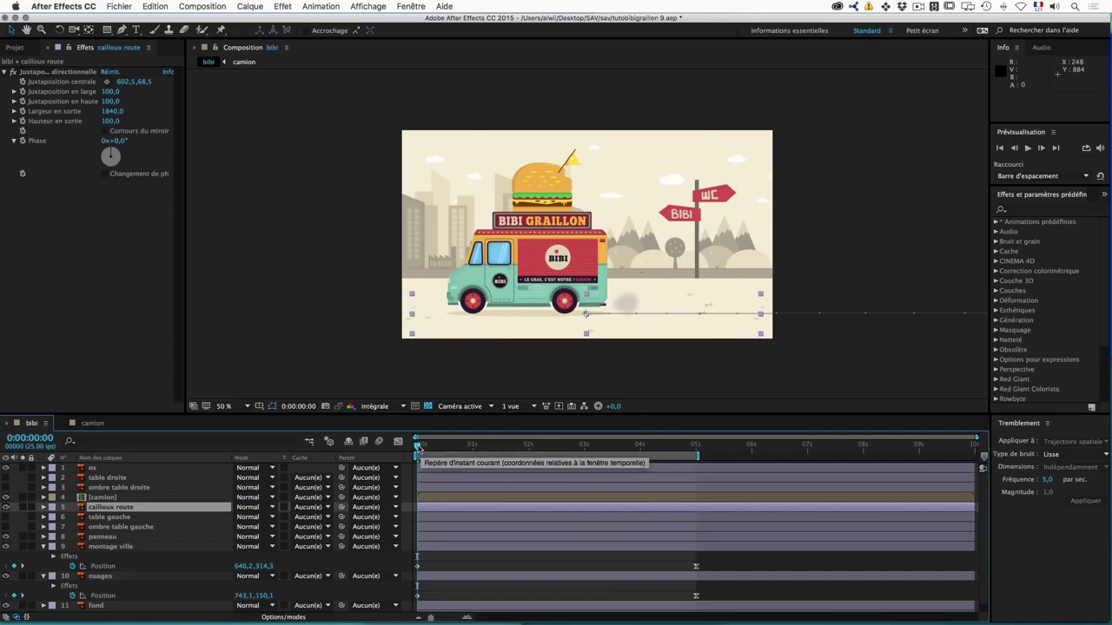
Step: RAM-preview the scrolling background, then park the time indicator at 5 s
key(space)
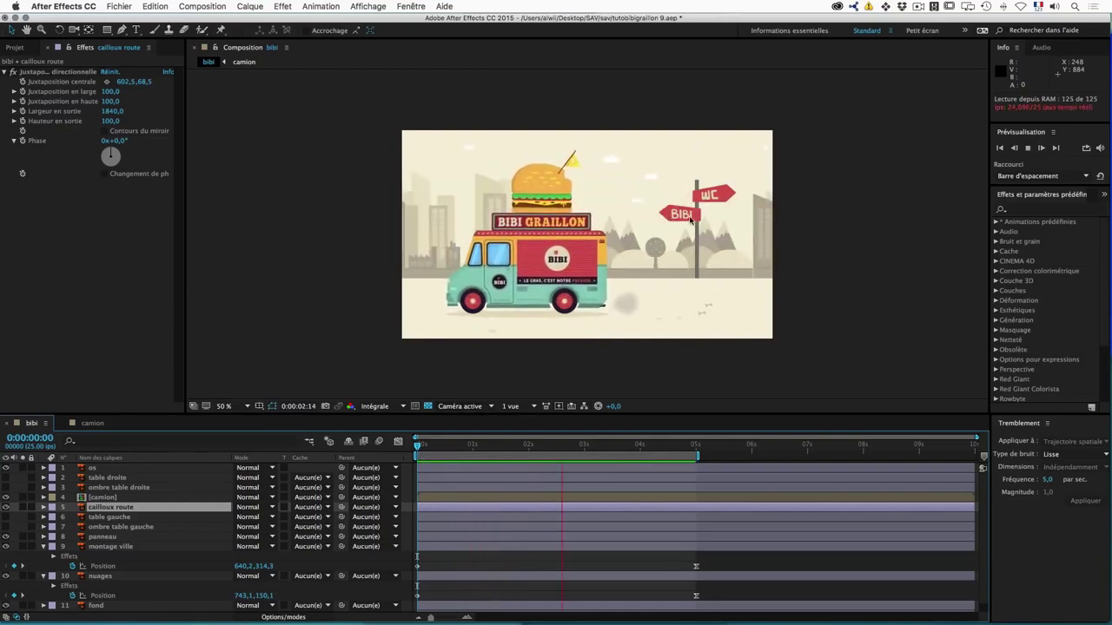
key(space)
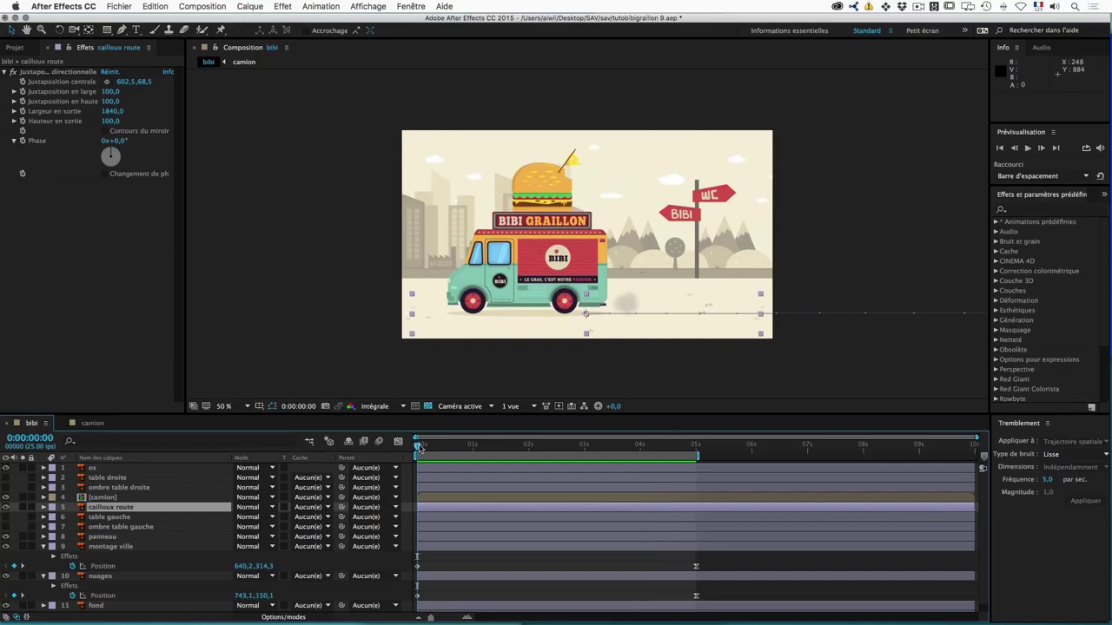
key(space)
key(space)
drag(411, 449, 697, 464)
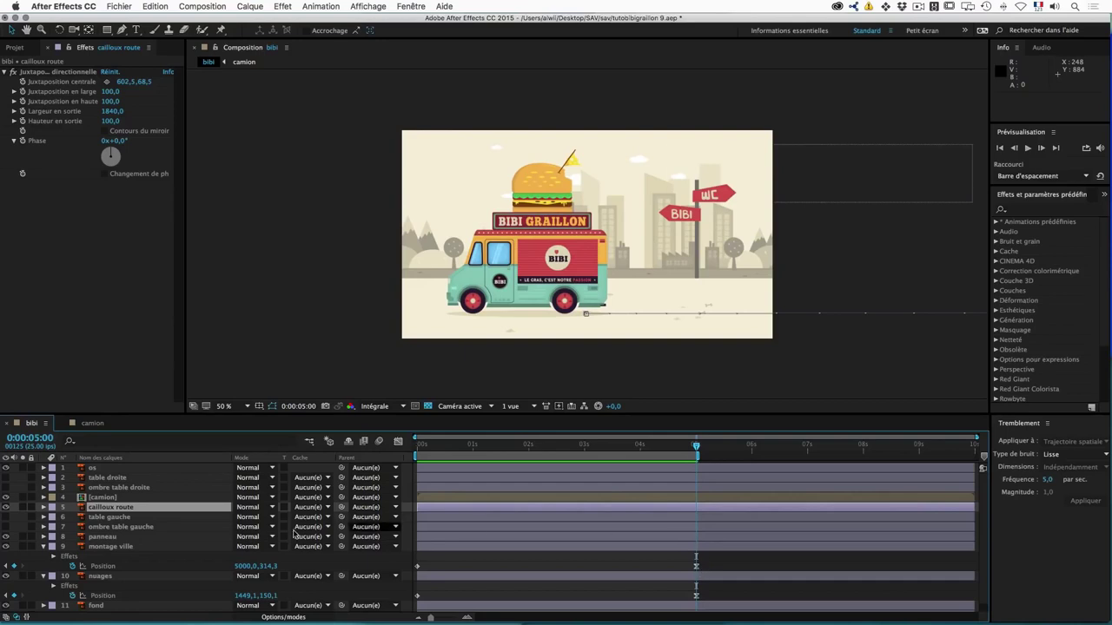
Step: Parent panneau to montage ville, then scrub around 5 s to confirm the sign scrolls with the city
click(104, 538)
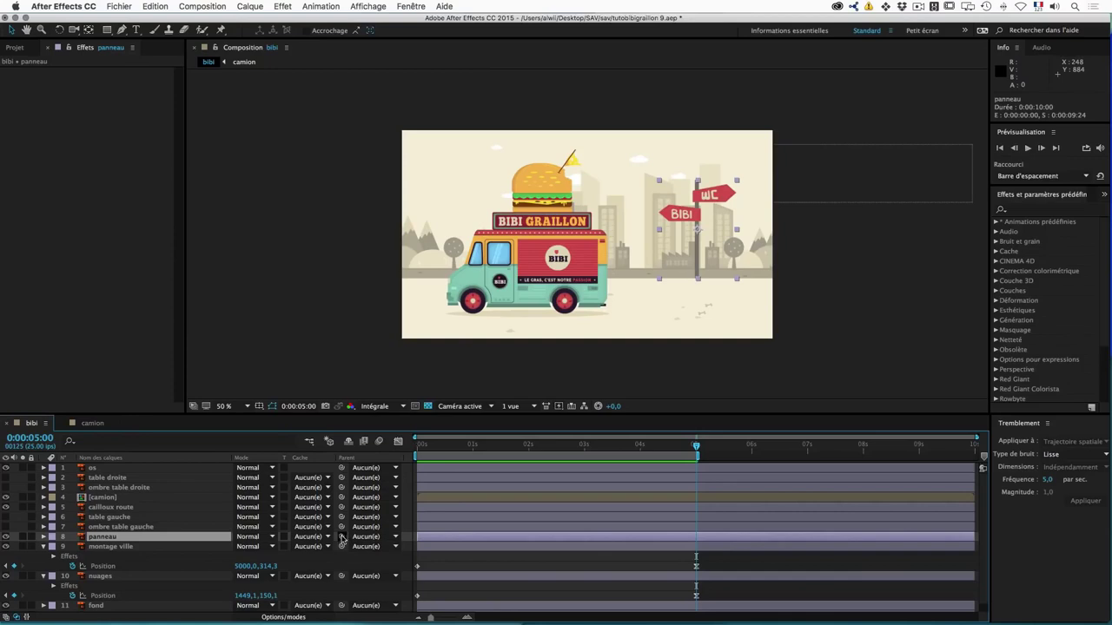
drag(340, 538, 114, 552)
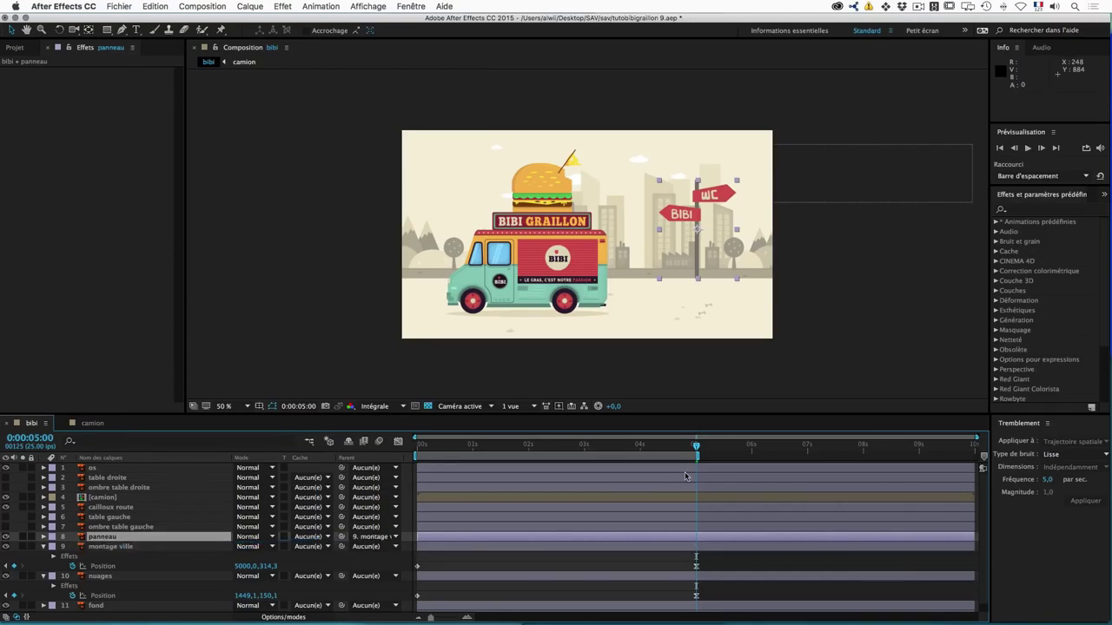
mouse_move(695, 450)
mouse_down()
mouse_move(522, 449)
mouse_move(696, 451)
mouse_up()
drag(697, 447, 631, 446)
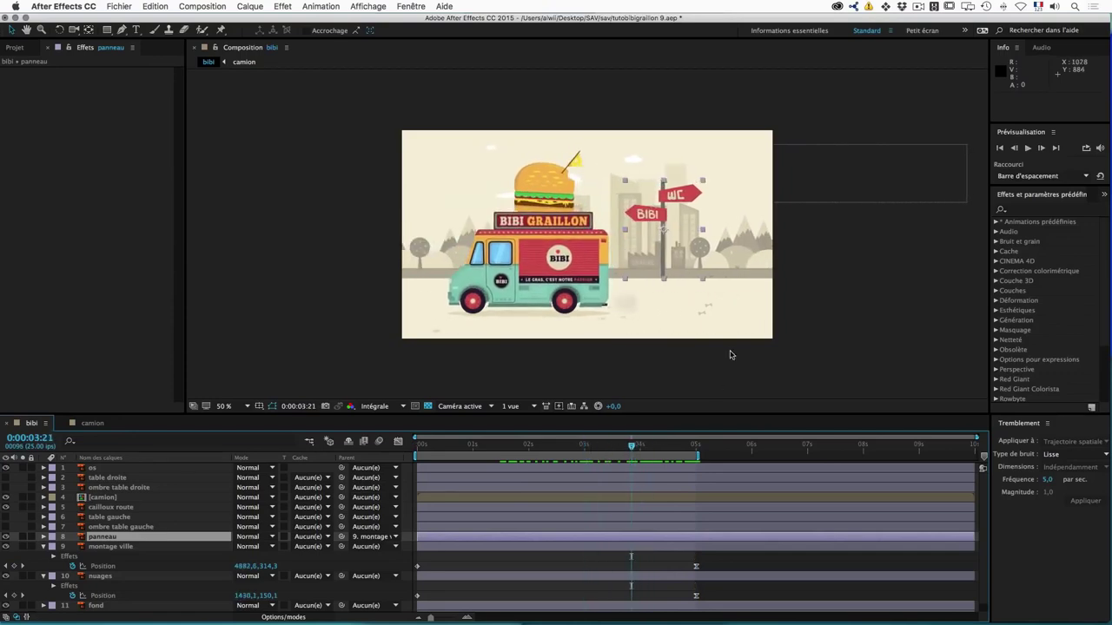
drag(631, 447, 697, 445)
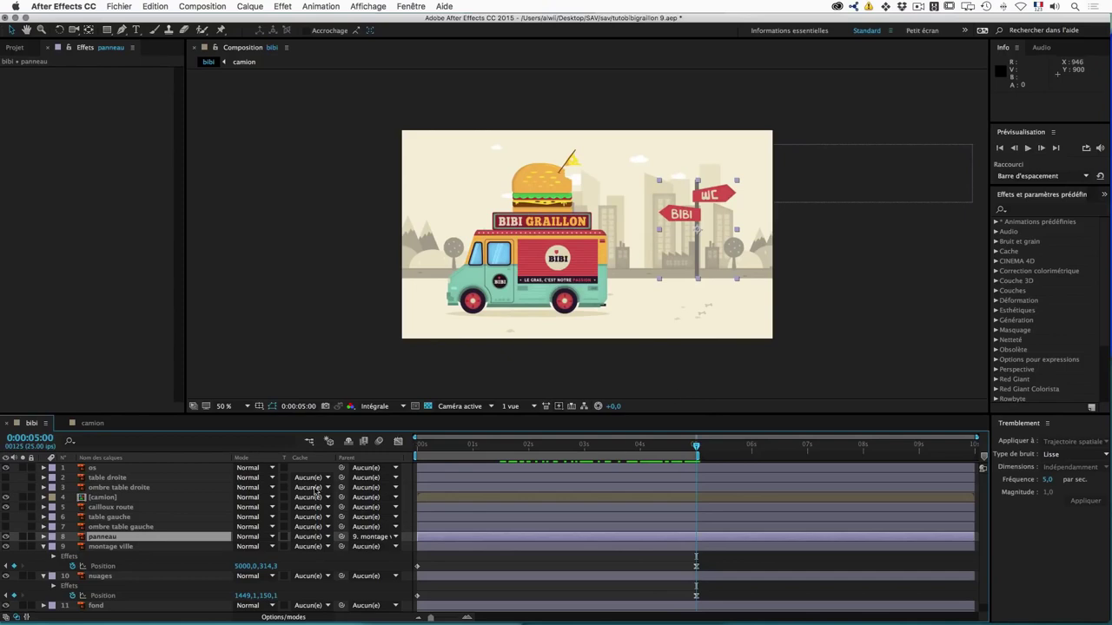
Step: Parent the os layer to cailloux route and move it just above that layer
click(108, 469)
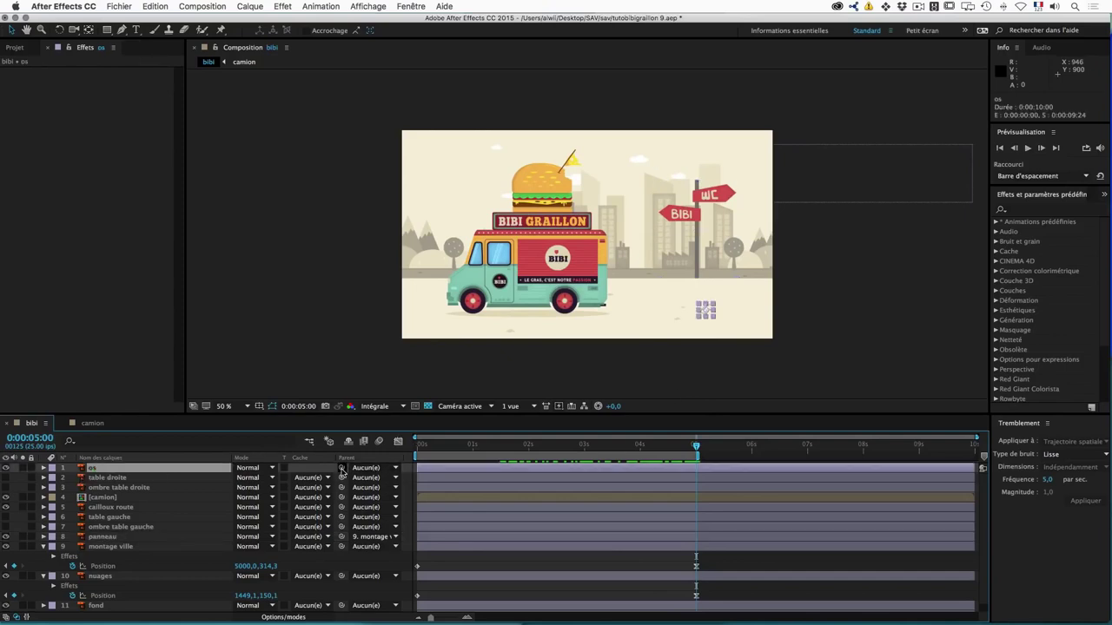
drag(342, 471, 135, 510)
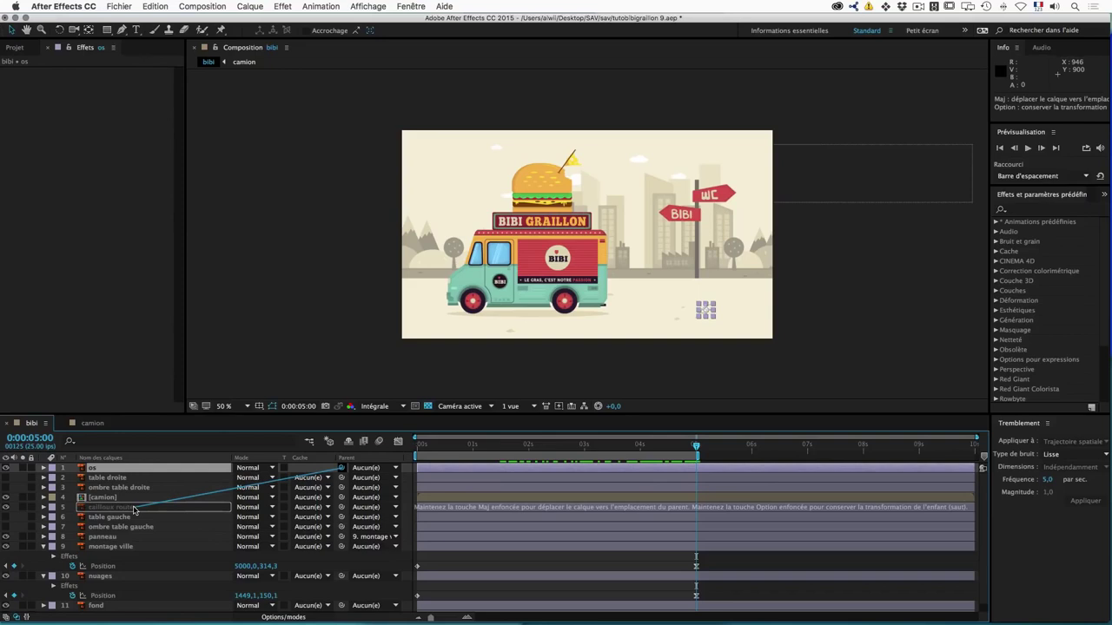
drag(134, 510, 135, 510)
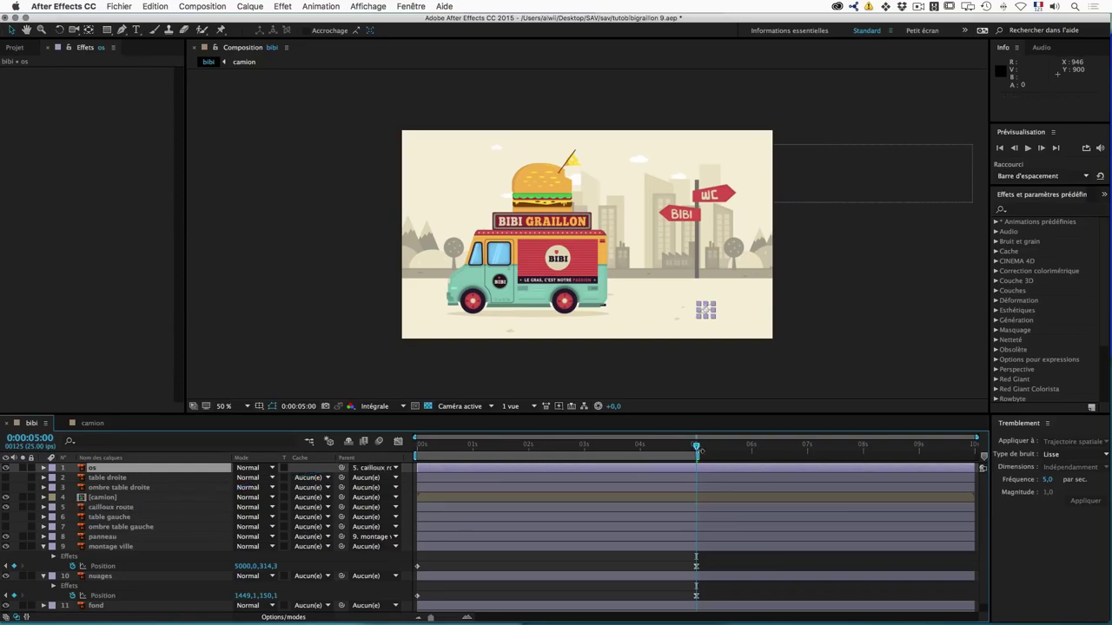
drag(97, 472, 95, 506)
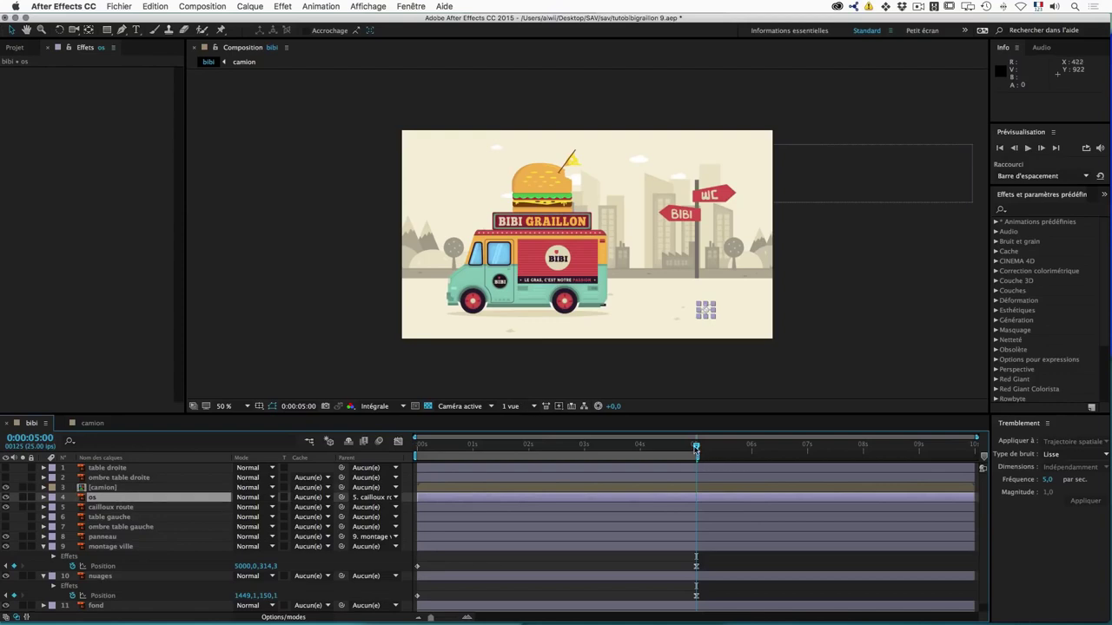
Step: Preview the animation, then Increment and Save as tutobibigraillon 10.aep
key(space)
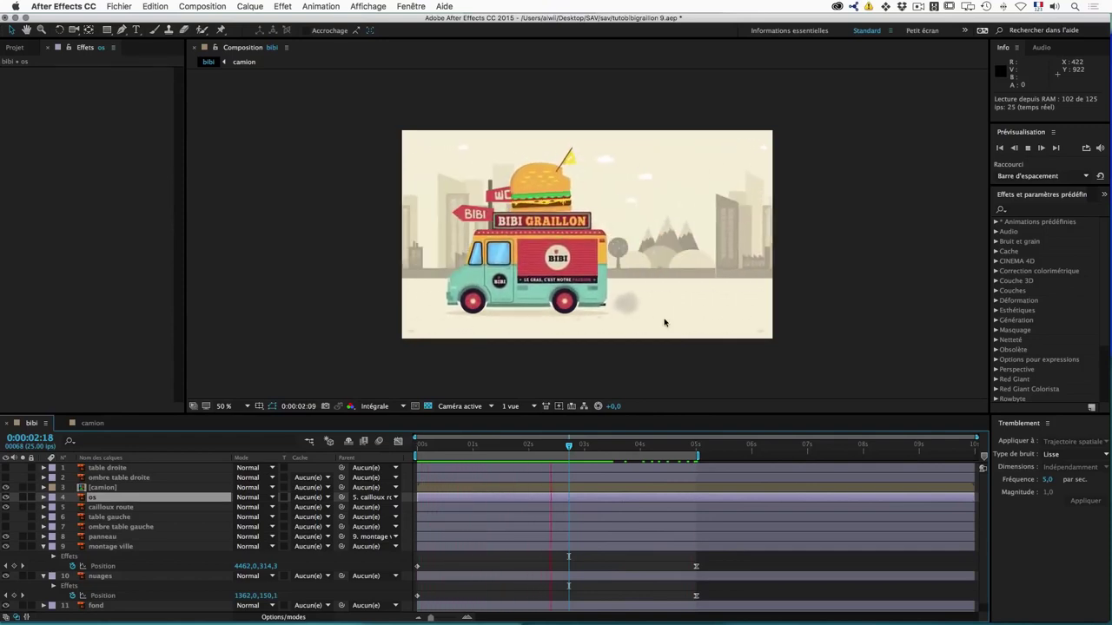
click(465, 447)
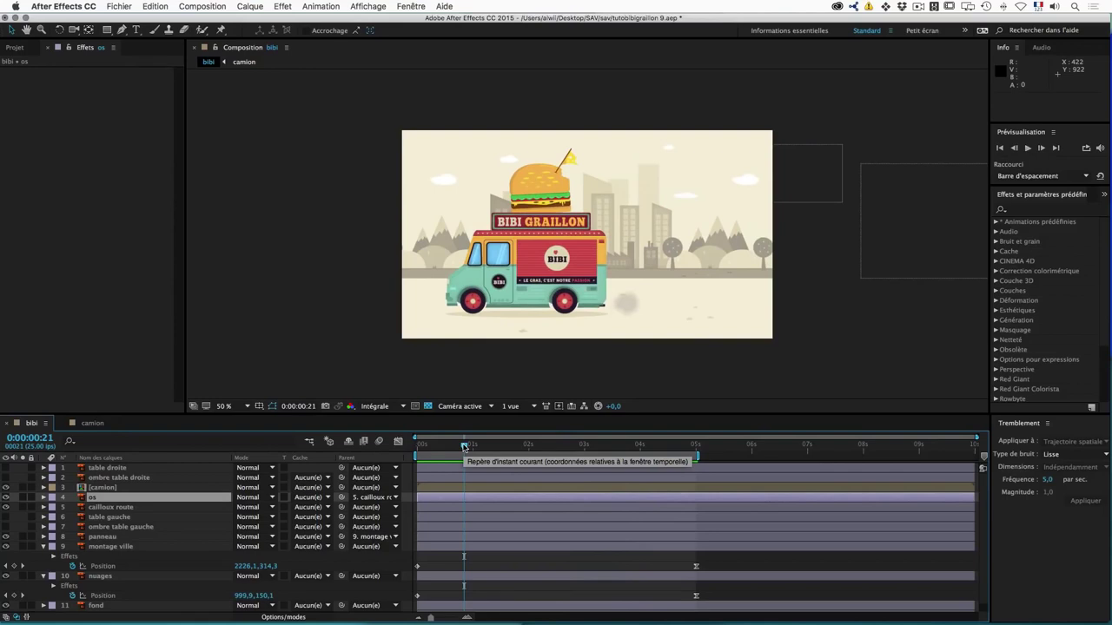
key(super+alt+shift+s)
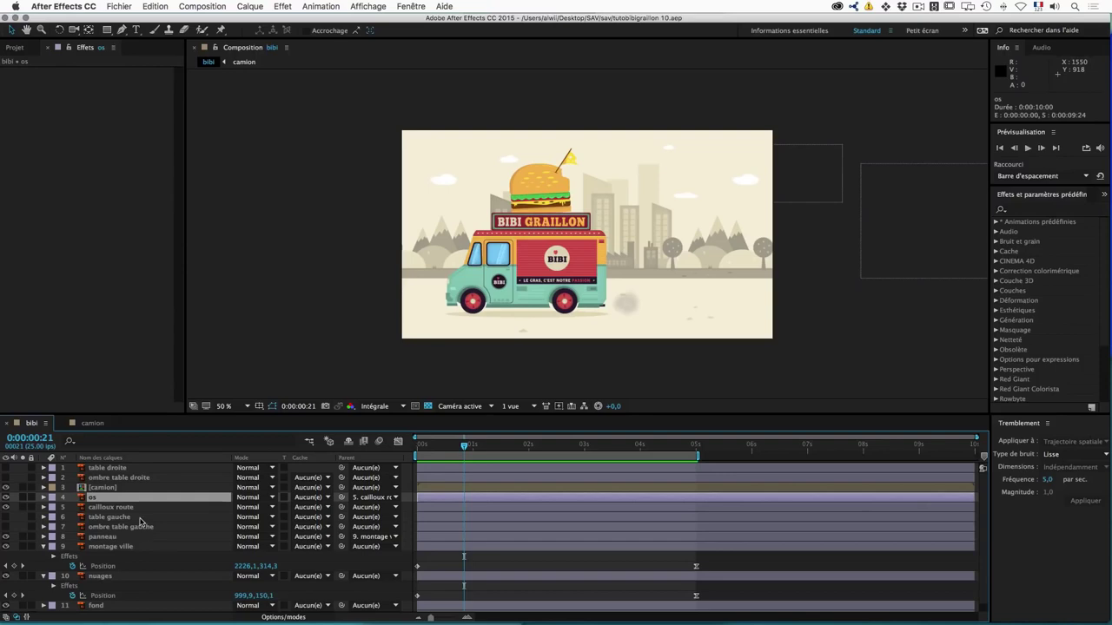
Step: Reveal camion's Position, trial some position keyframes, then undo back to the centred 640,360
click(103, 489)
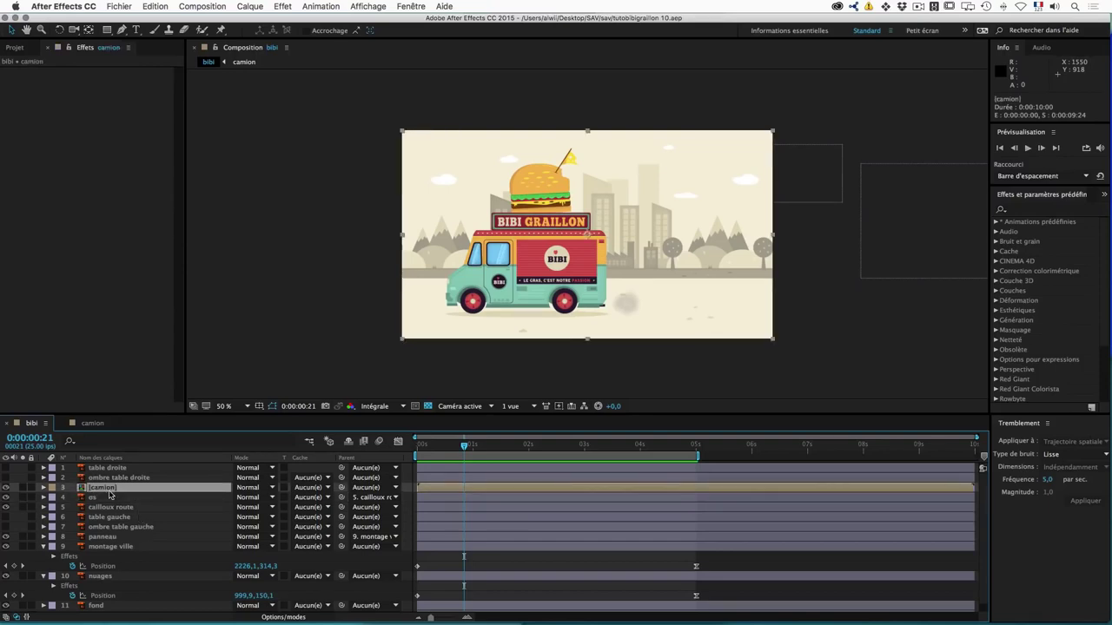
key(p)
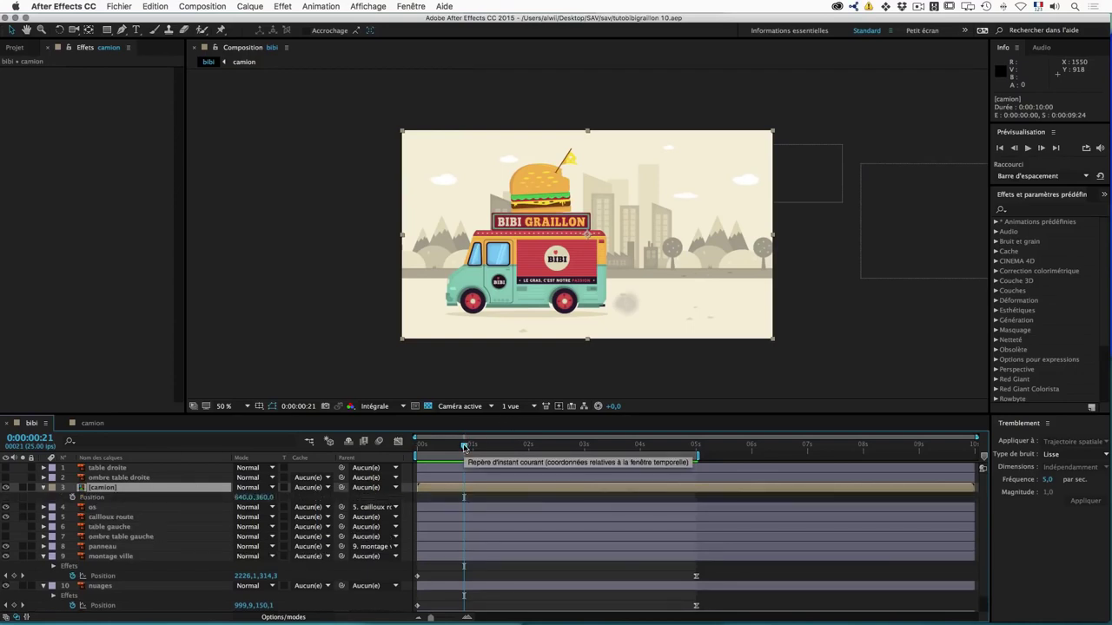
drag(464, 447, 416, 446)
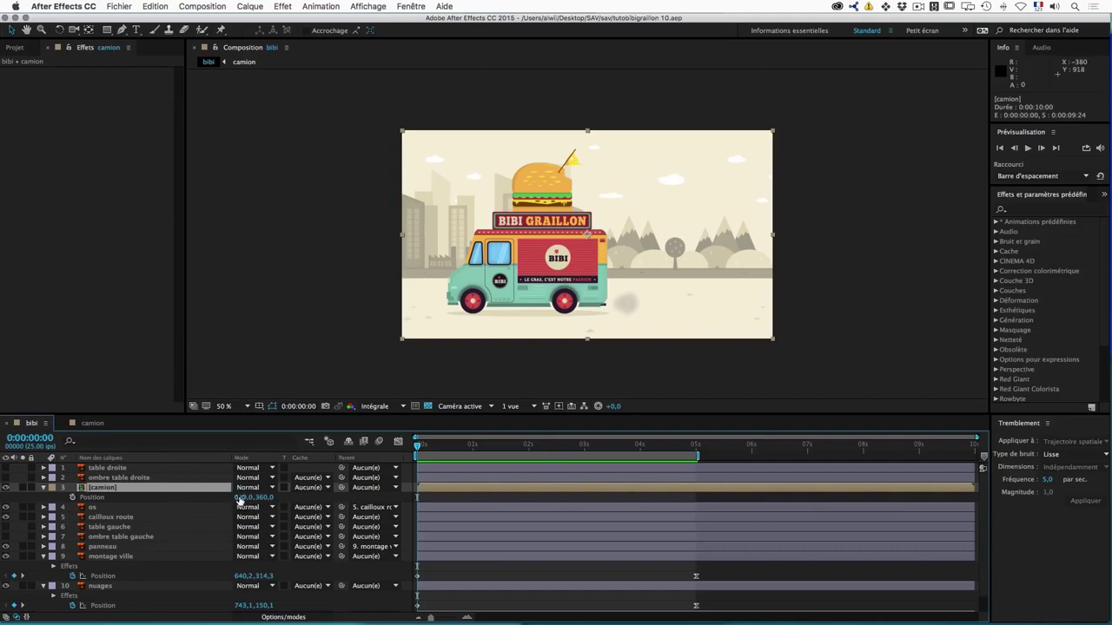
drag(242, 497, 408, 497)
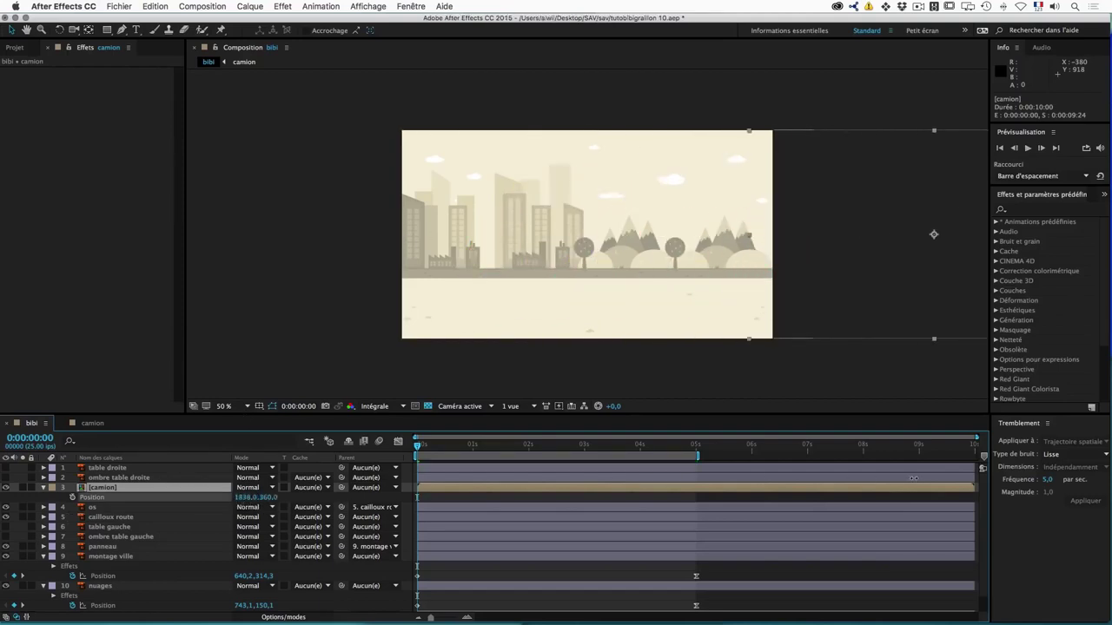
click(72, 496)
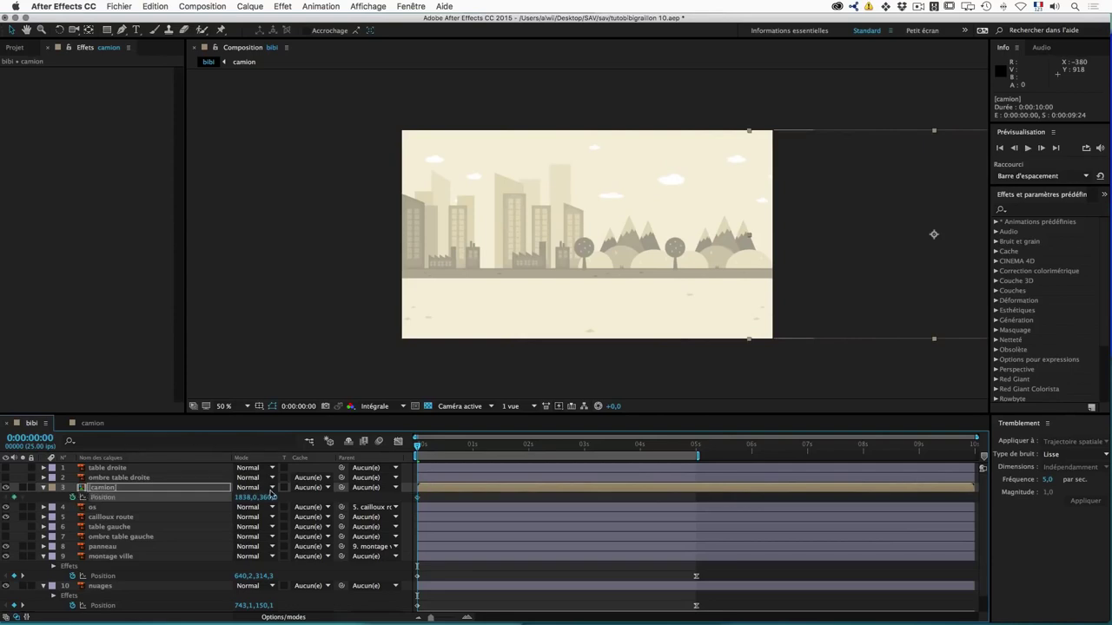
click(695, 447)
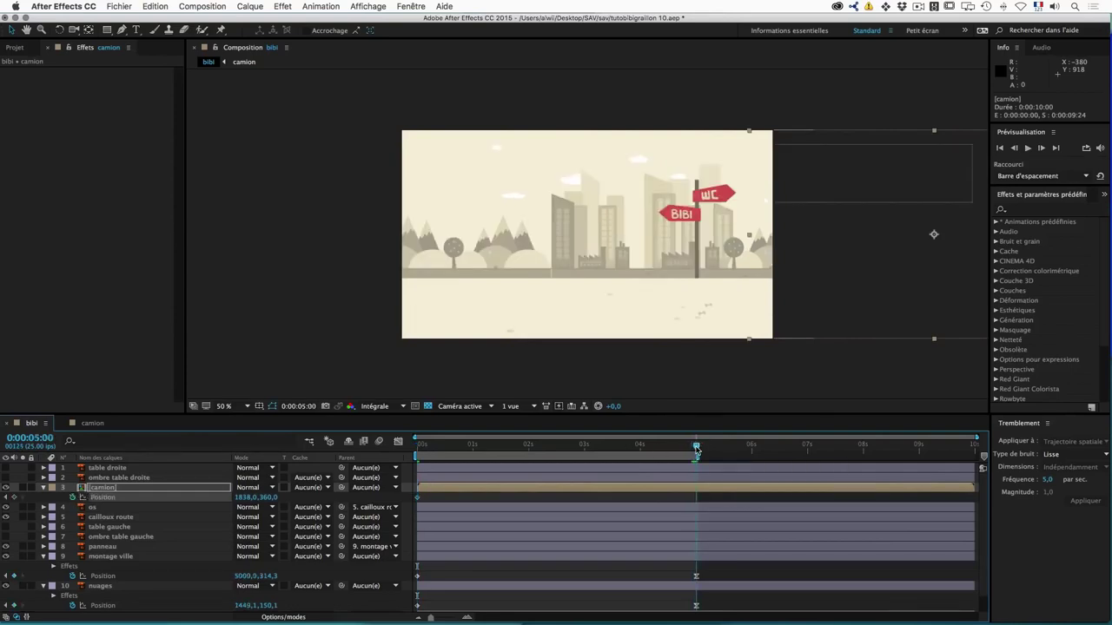
drag(245, 497, 4, 504)
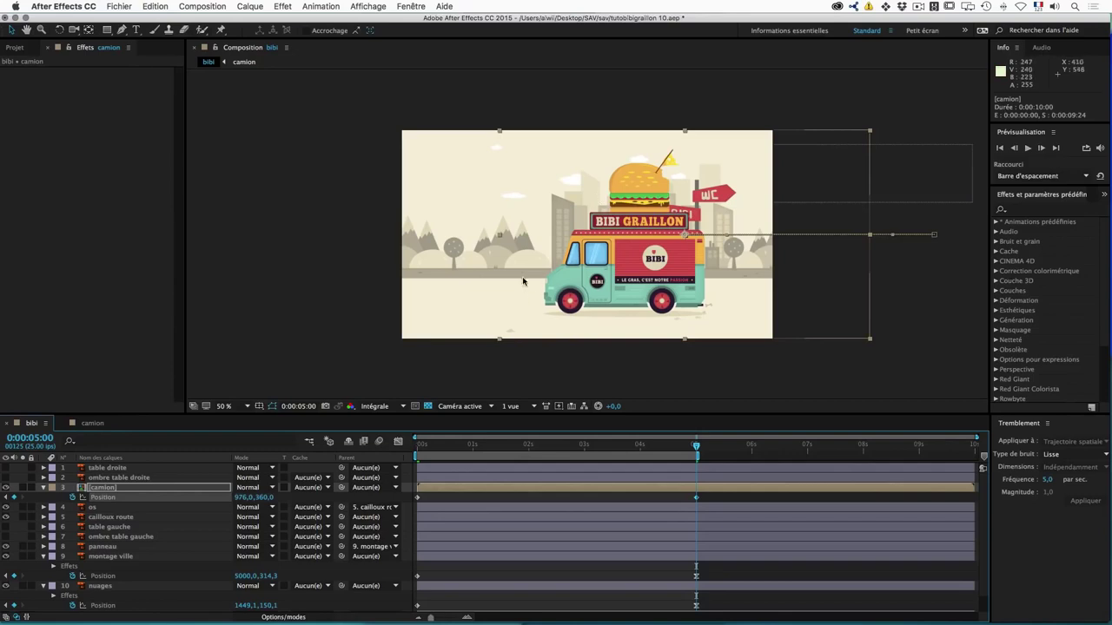
drag(244, 497, 113, 504)
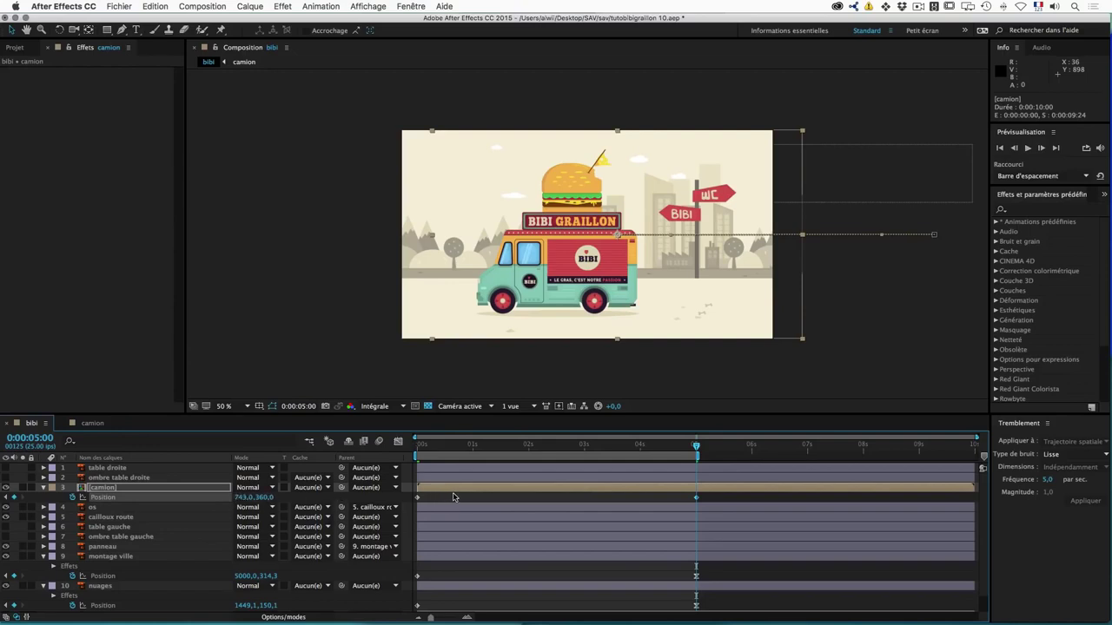
drag(447, 497, 452, 497)
key(super+z)
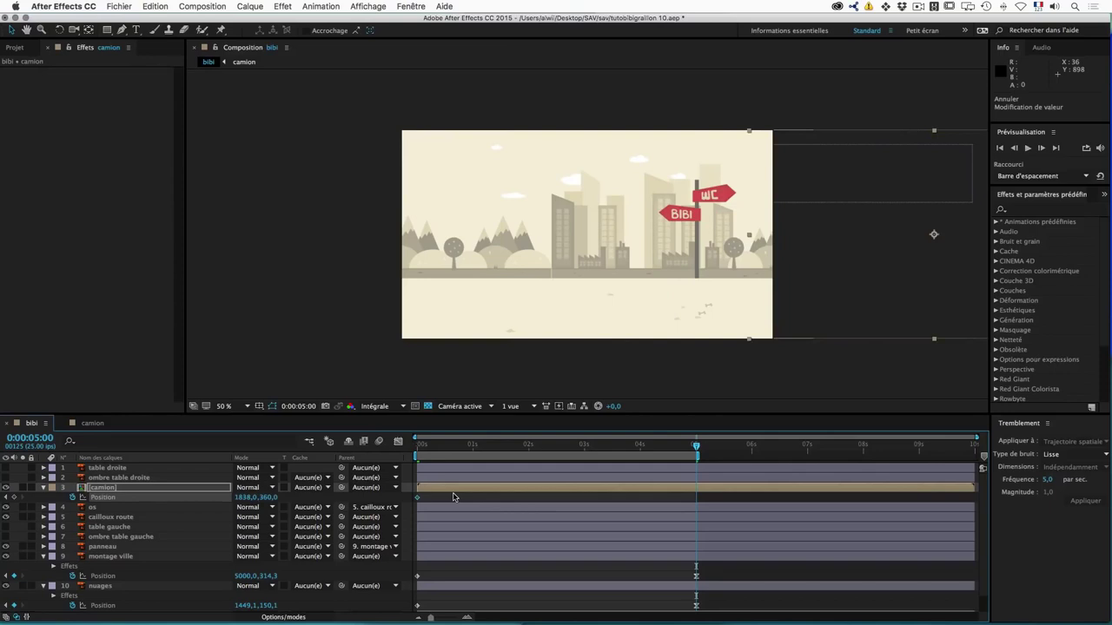
key(Home)
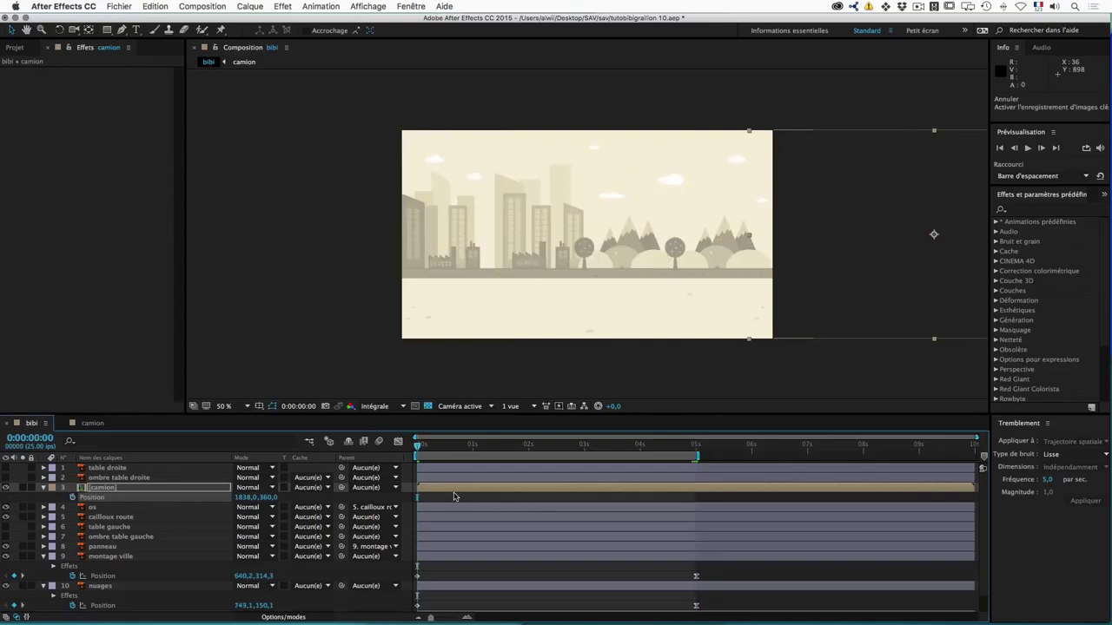
key(super+z)
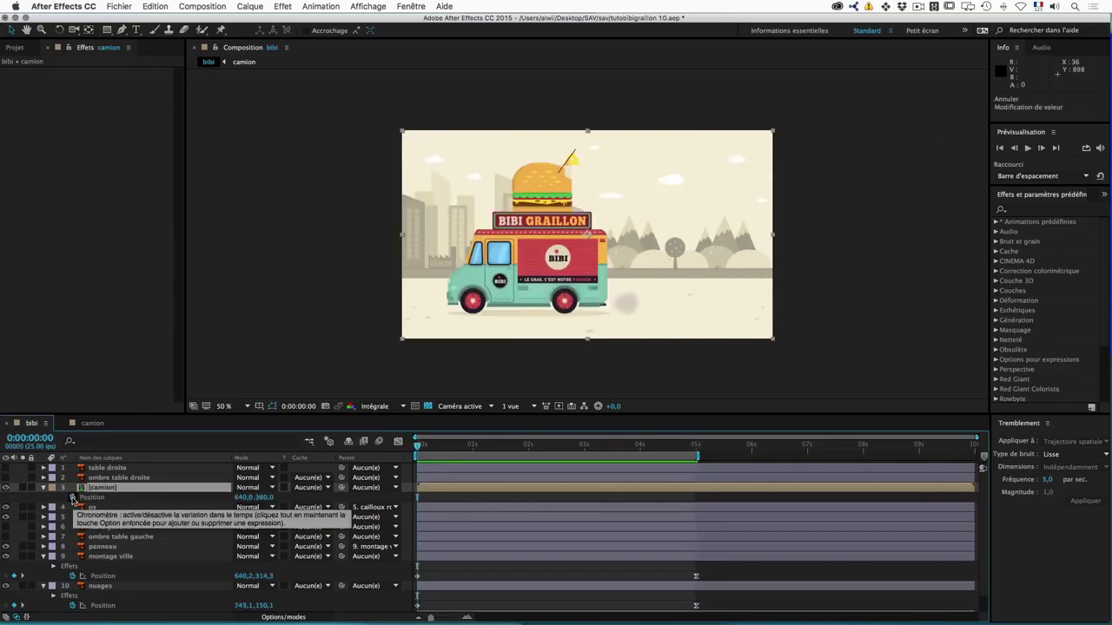
Step: Key camion's Position at 640,360 at 0 s and 1778,360 at 5 s, then select both keyframes
click(72, 497)
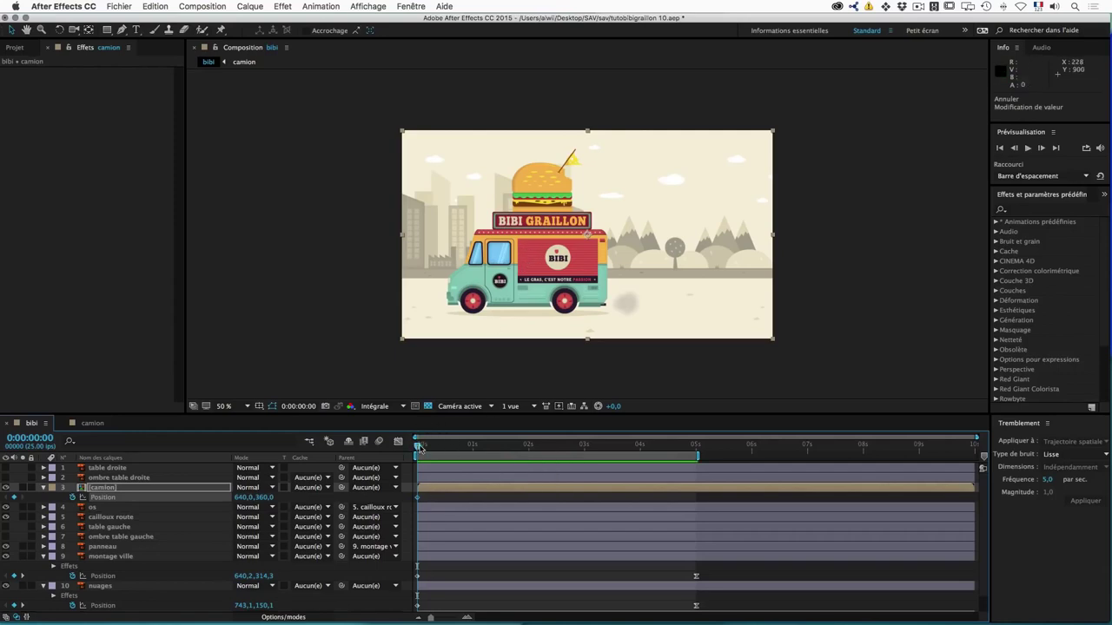
drag(418, 447, 696, 452)
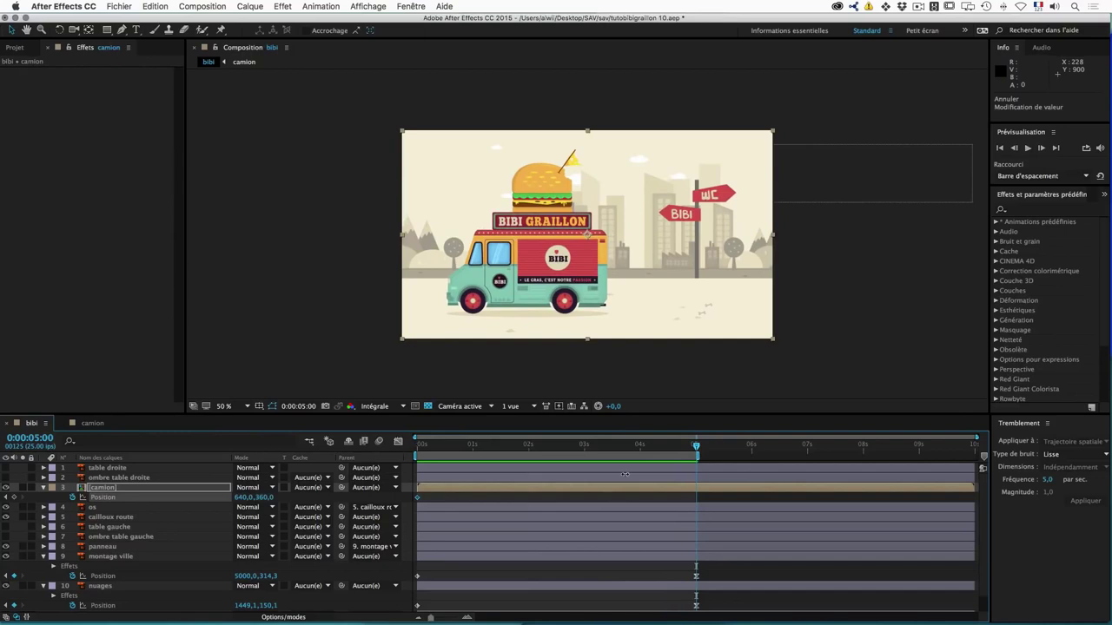
drag(242, 497, 885, 484)
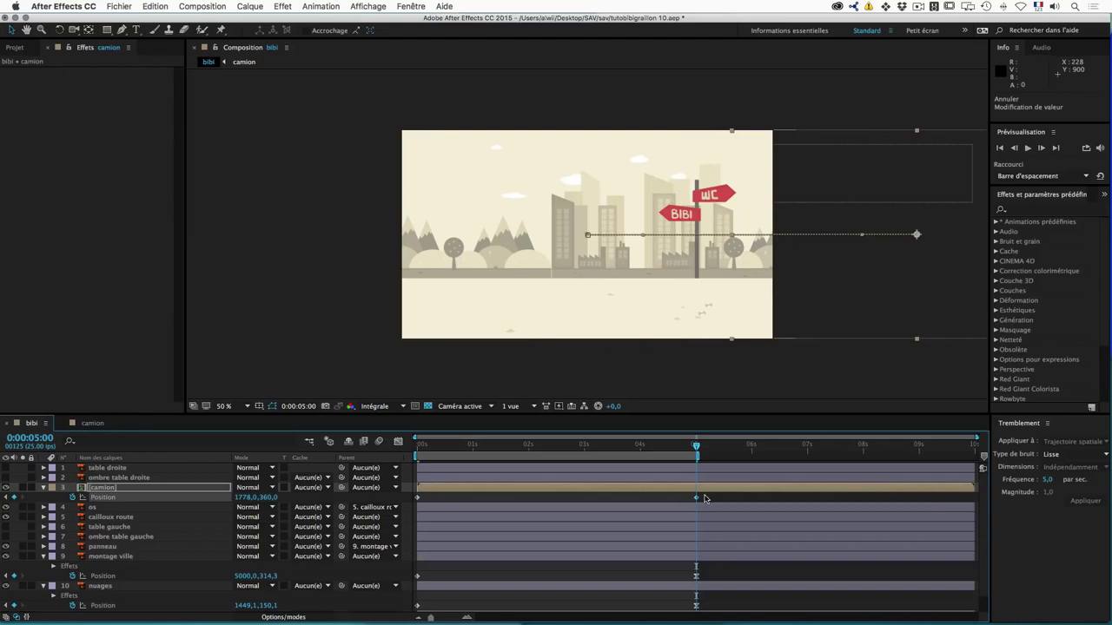
drag(705, 495, 405, 502)
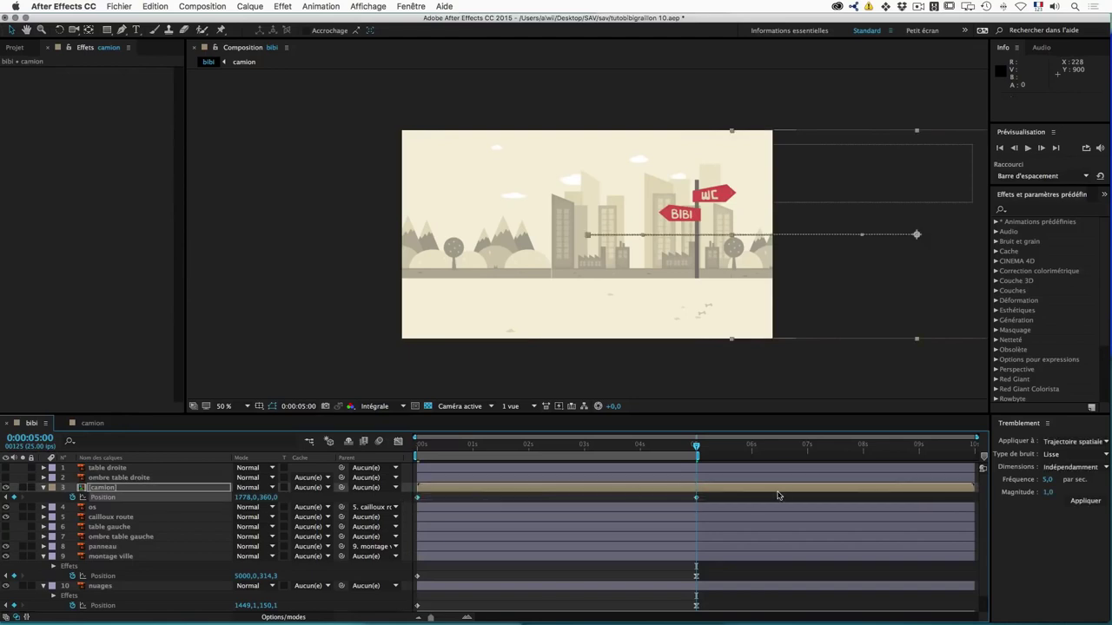
Step: Time-reverse the truck's Position keyframes so it drives in from the right, and scrub to check
right_click(697, 500)
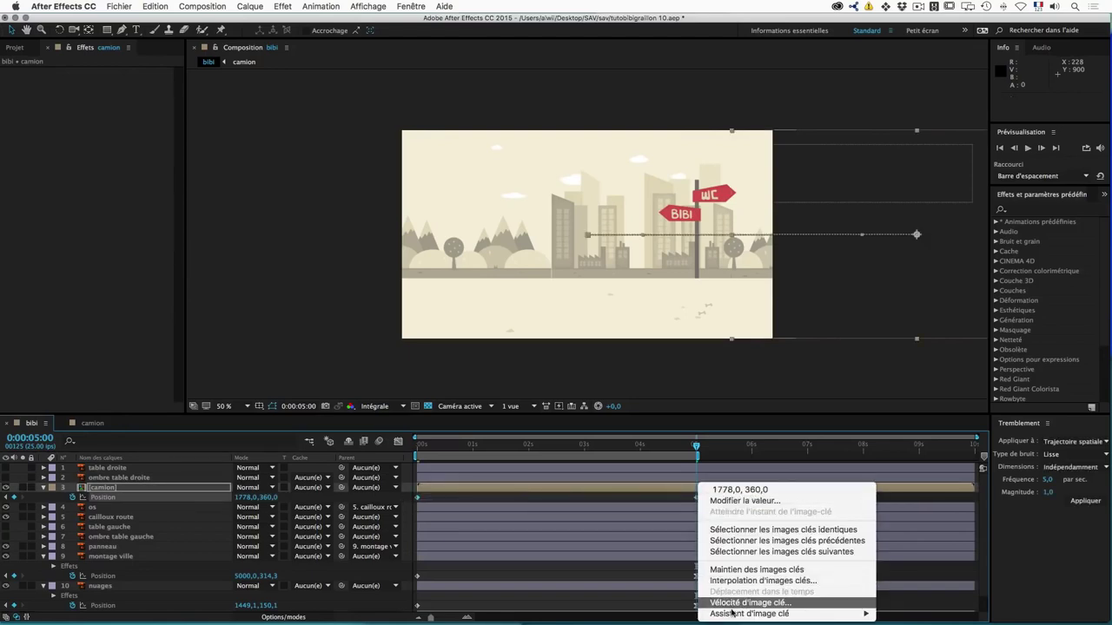
mouse_move(756, 613)
click(945, 582)
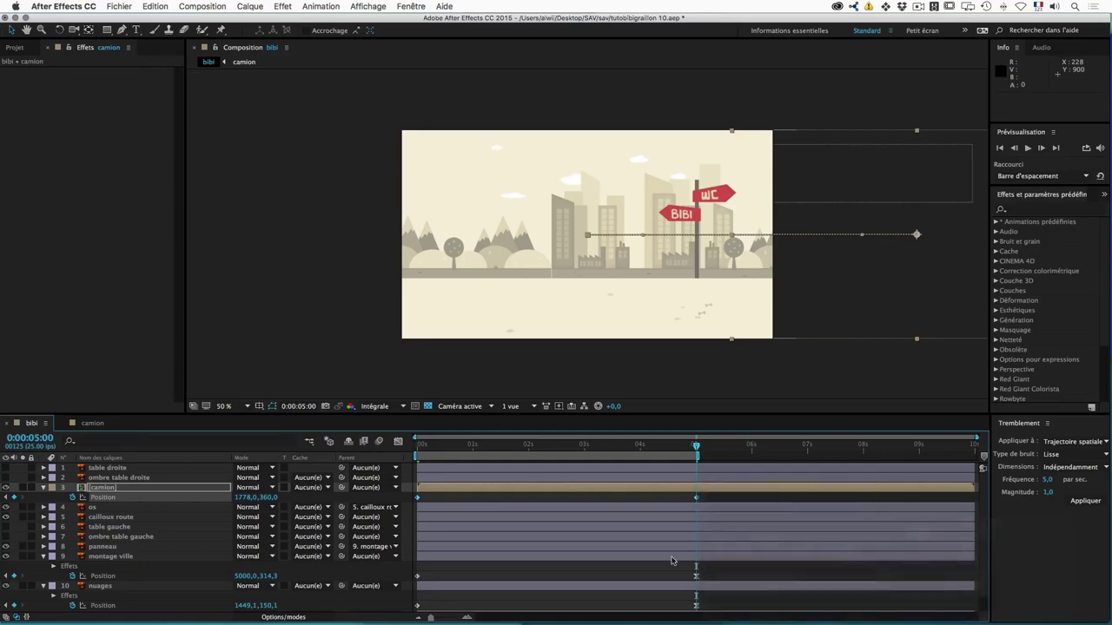
drag(418, 446, 570, 447)
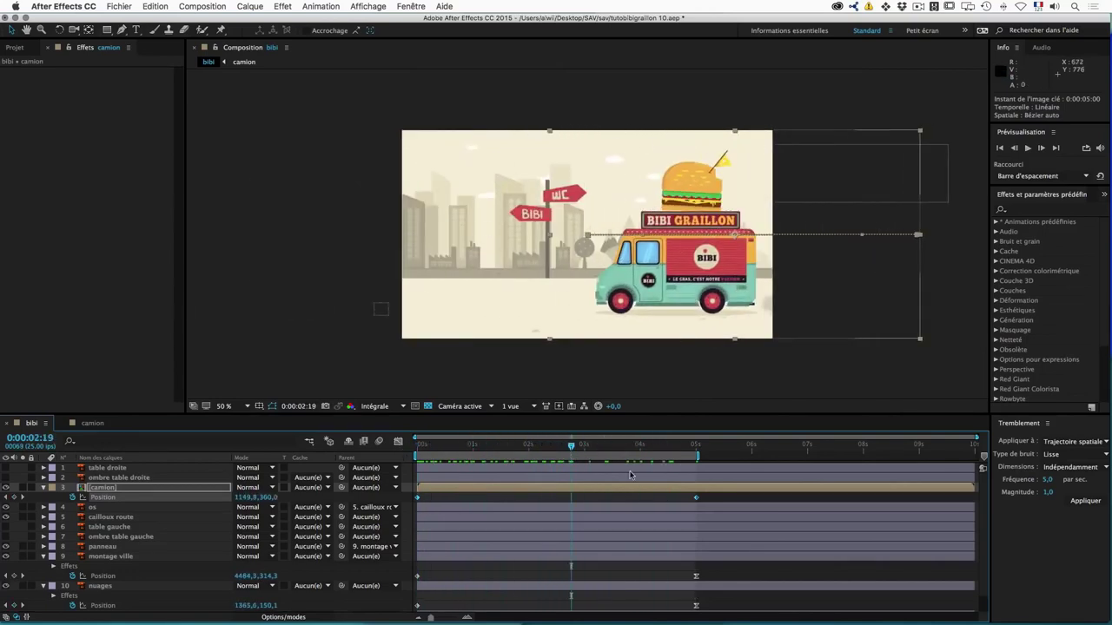
drag(570, 447, 393, 450)
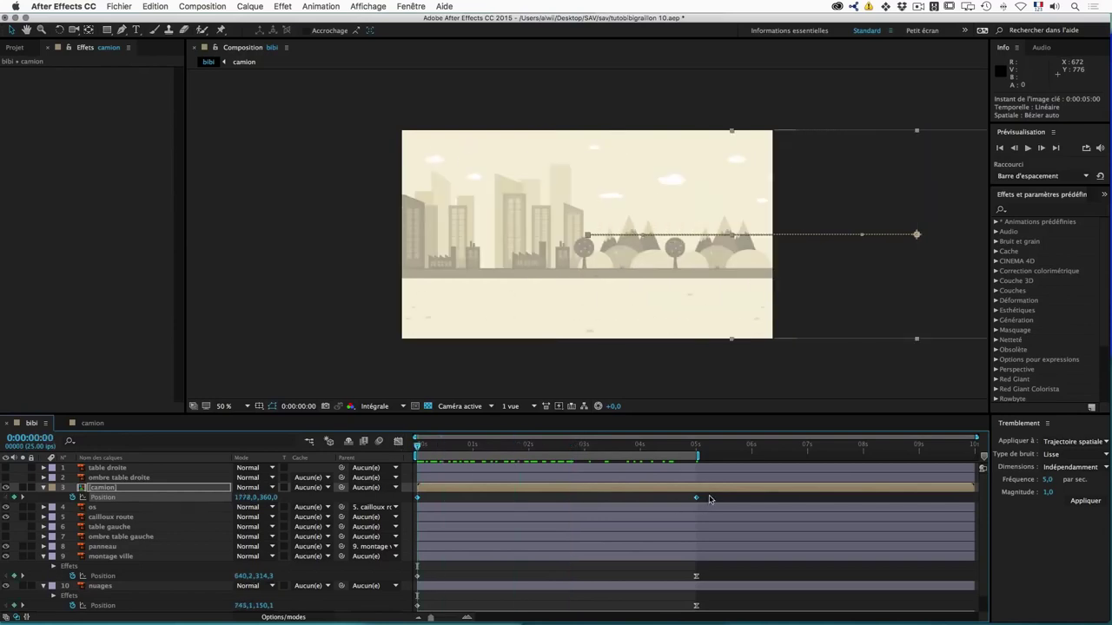
Step: Easy Ease the 5 s Position keyframe, raise its influence to 79.54% in the Graph Editor, and preview
drag(709, 500, 665, 503)
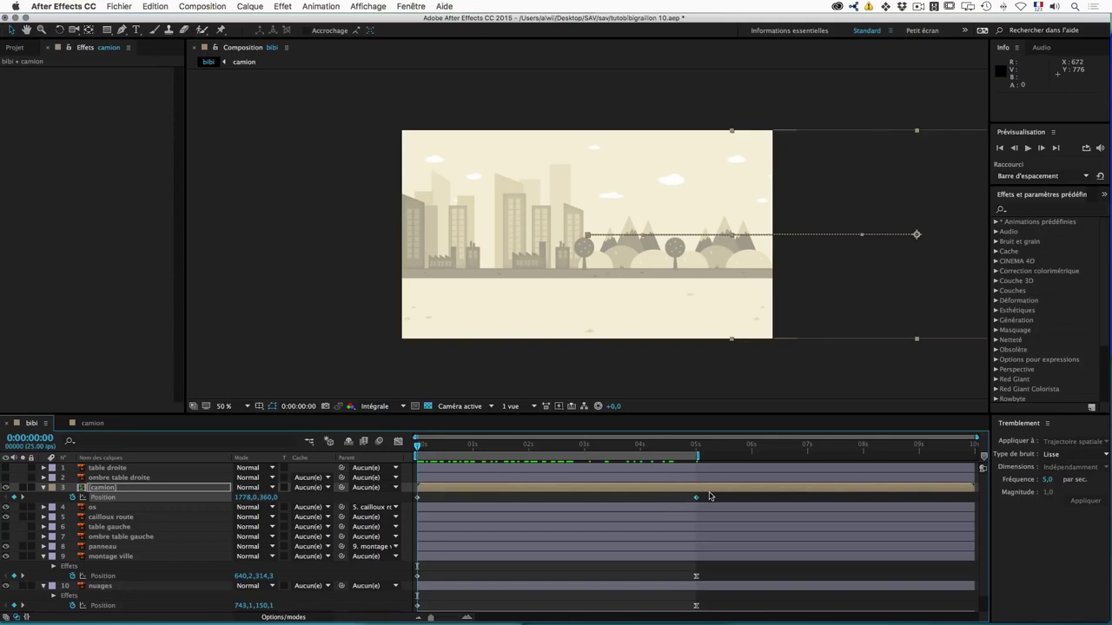
key(F9)
click(398, 442)
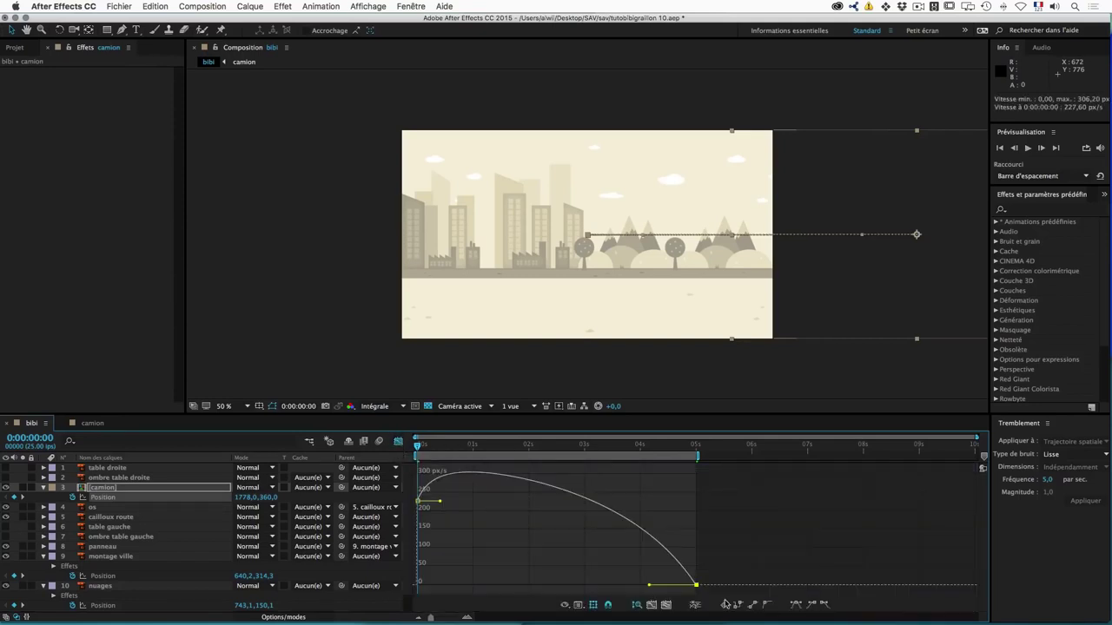
mouse_move(738, 567)
mouse_down()
mouse_move(654, 594)
mouse_move(584, 588)
mouse_up()
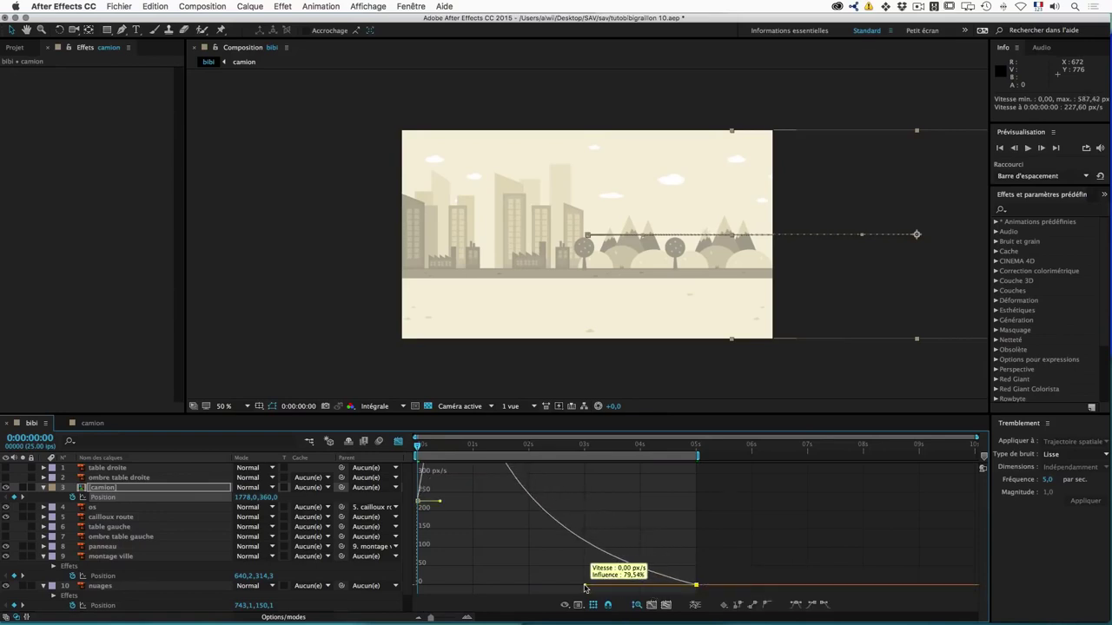
click(398, 442)
key(space)
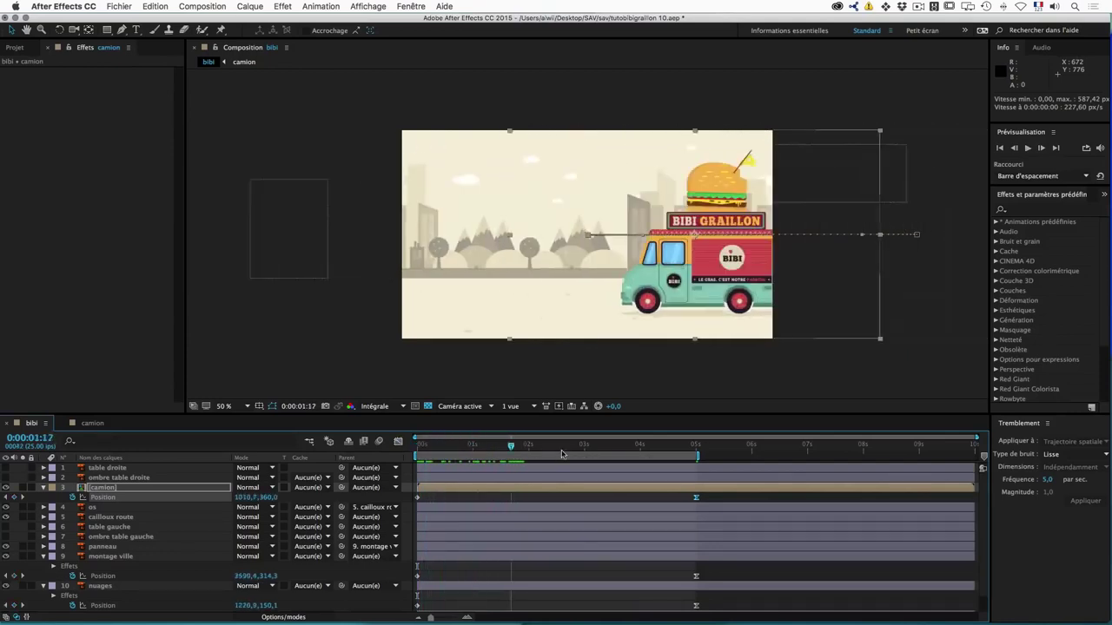
Step: Scrub to 4:01 and 5 s to check the stop, then extend the work area end to 0:00:07:15
drag(561, 452, 642, 454)
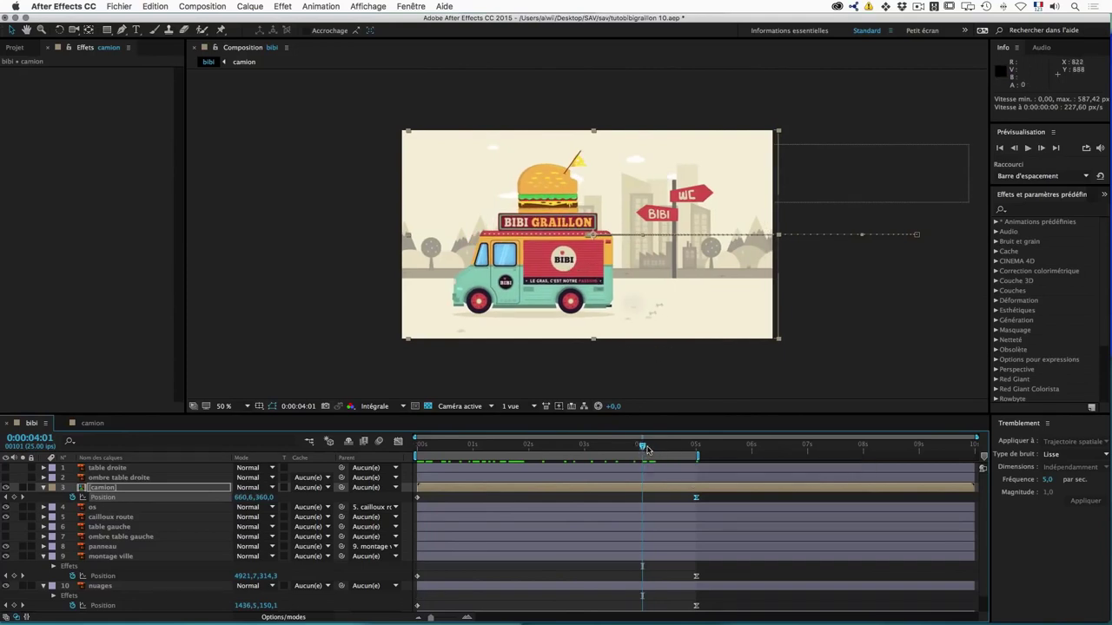
drag(643, 448, 695, 449)
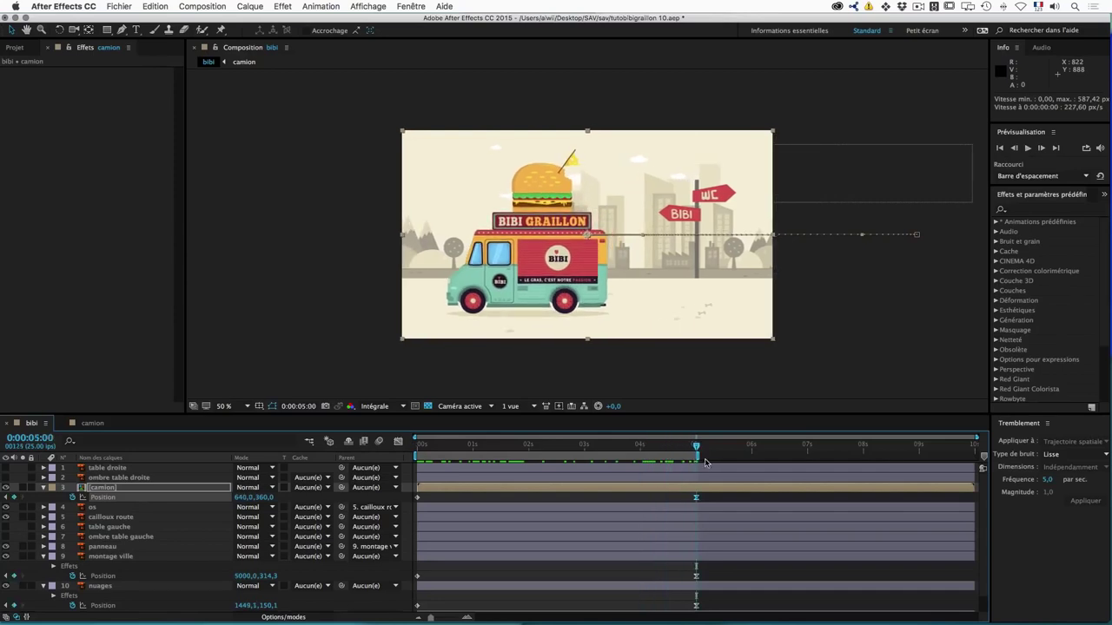
drag(698, 456, 845, 457)
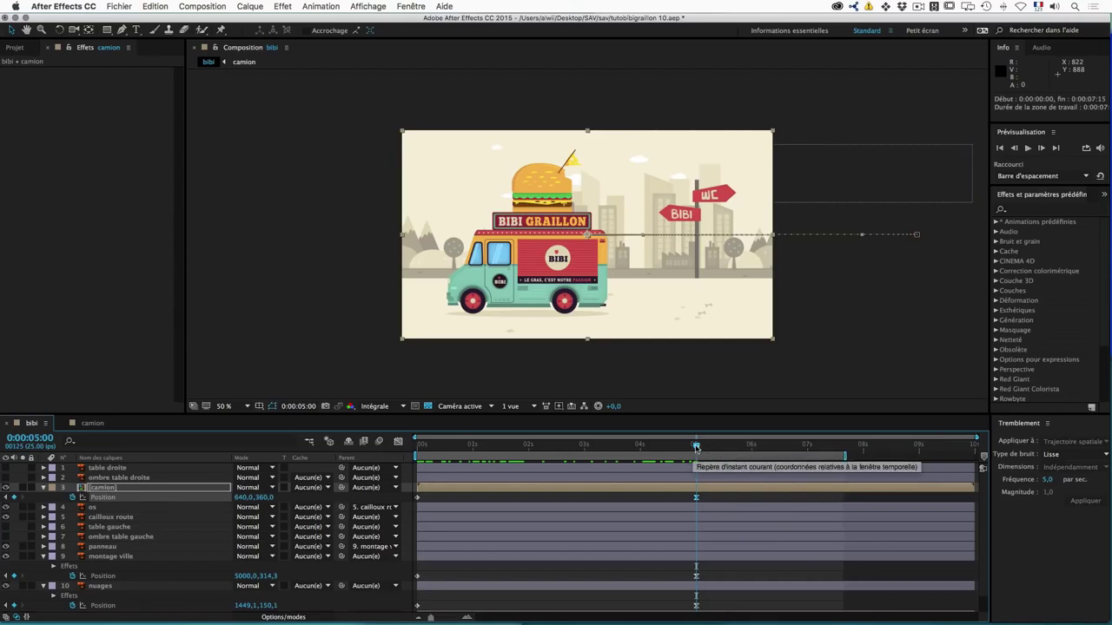
drag(696, 447, 725, 448)
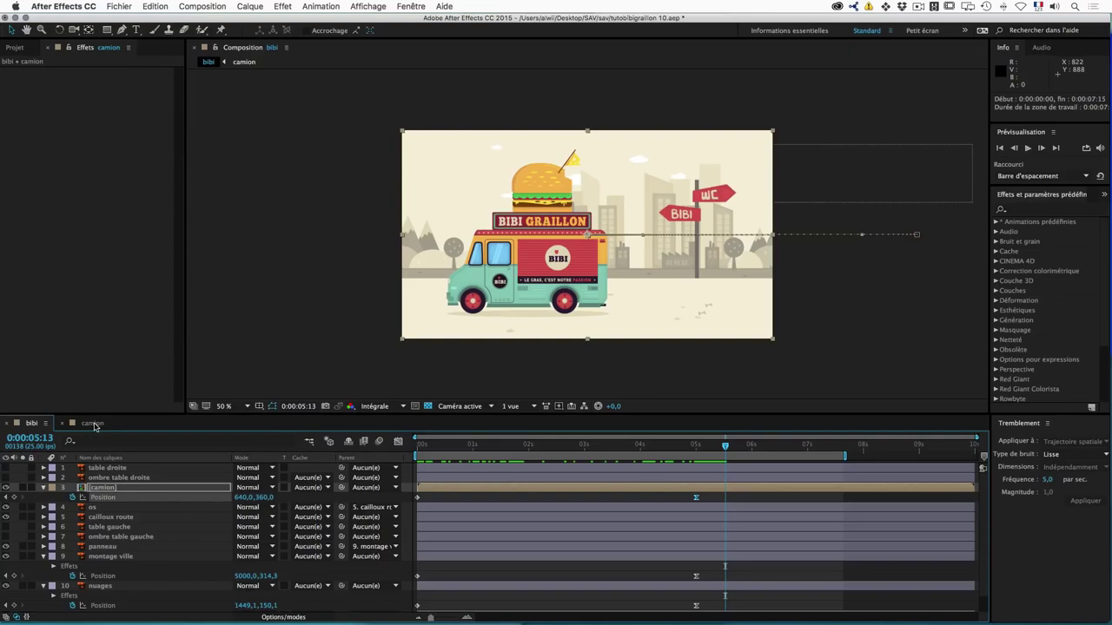
Step: In the camion comp, move the ouverture shutter's anchor point to its top edge with the Pan Behind tool
click(92, 423)
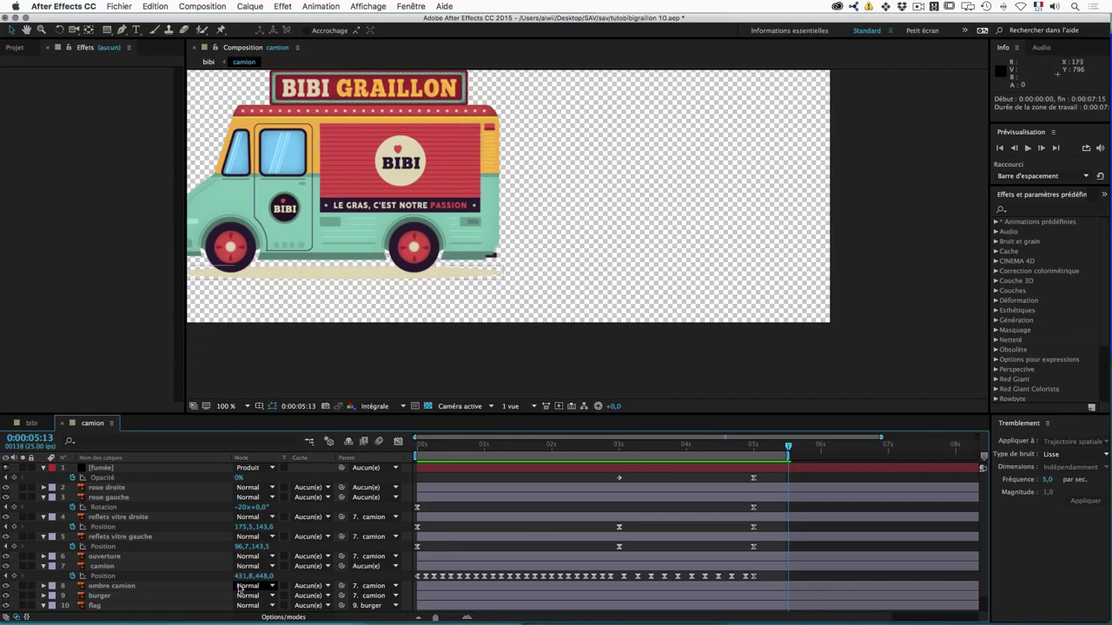
click(106, 557)
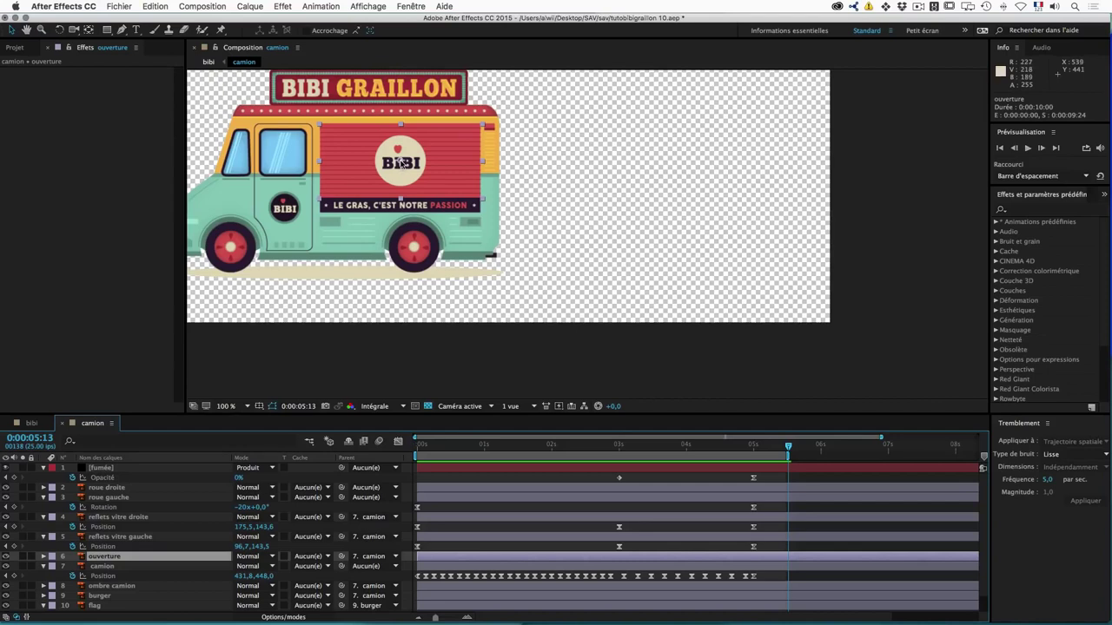
key(y)
drag(409, 171, 406, 131)
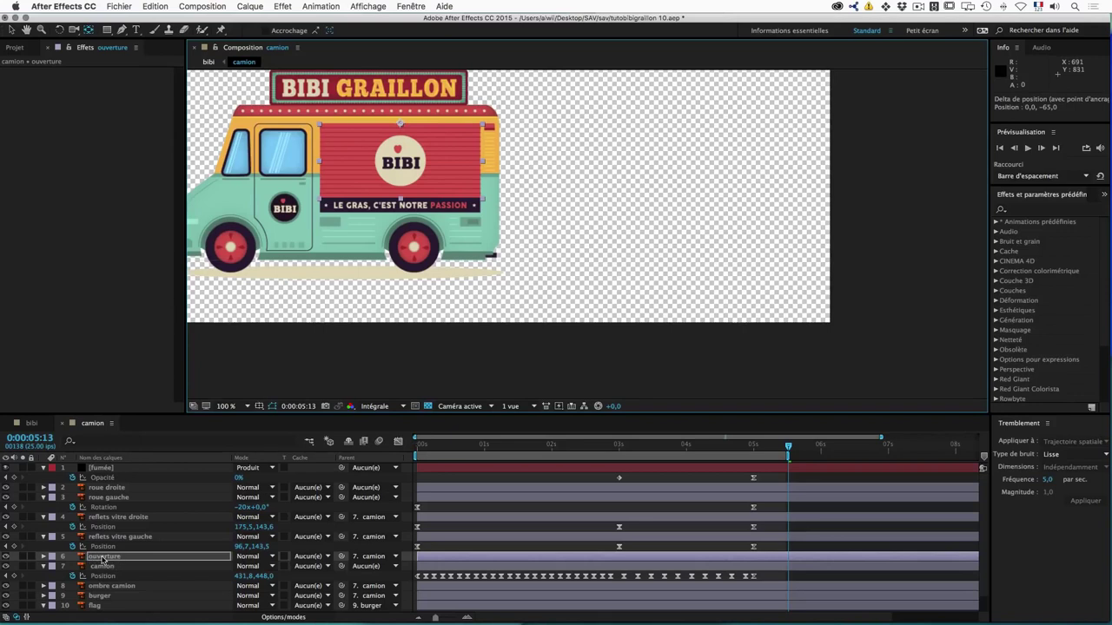
Step: Set a 100% Scale keyframe on ouverture at 0:00:05:13, then advance time to 0:00:06:03
key(s)
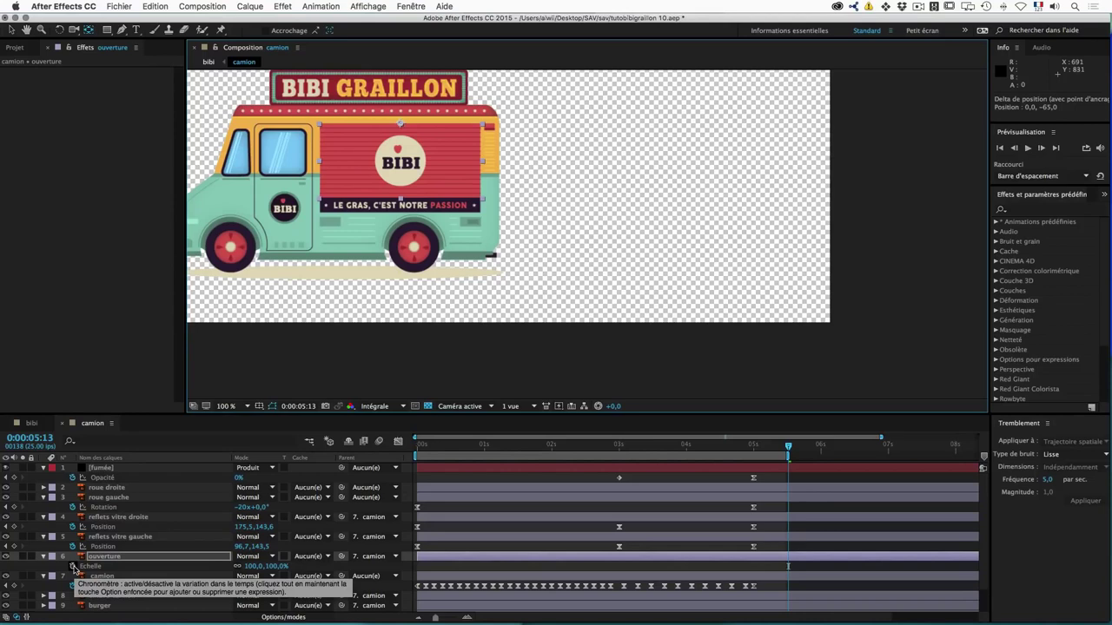
click(73, 566)
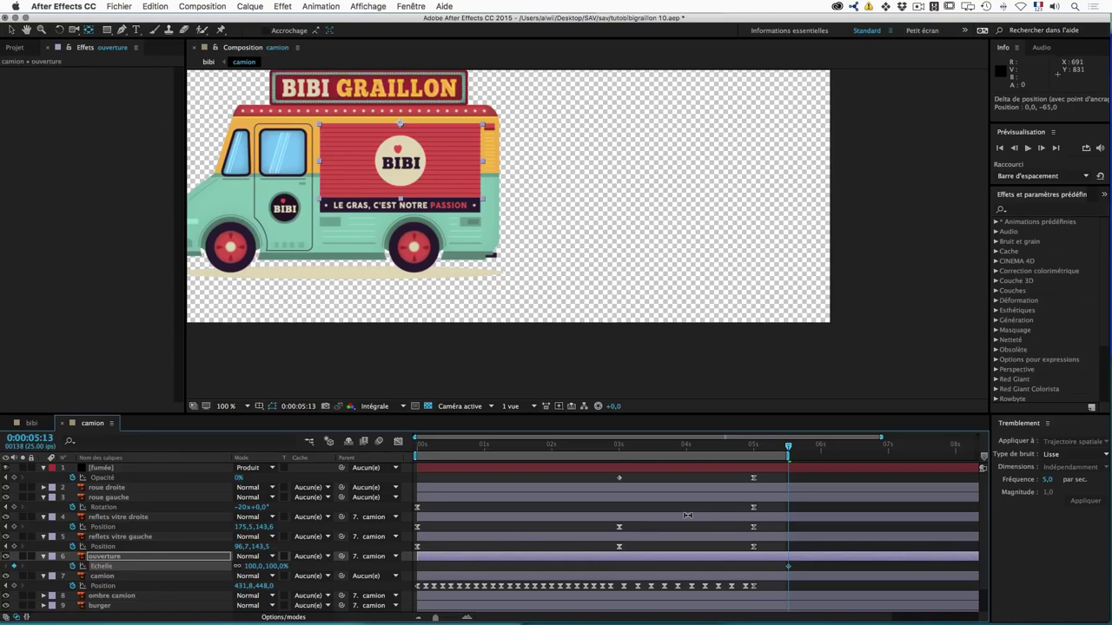
key(shift+Page_Down)
key(space)
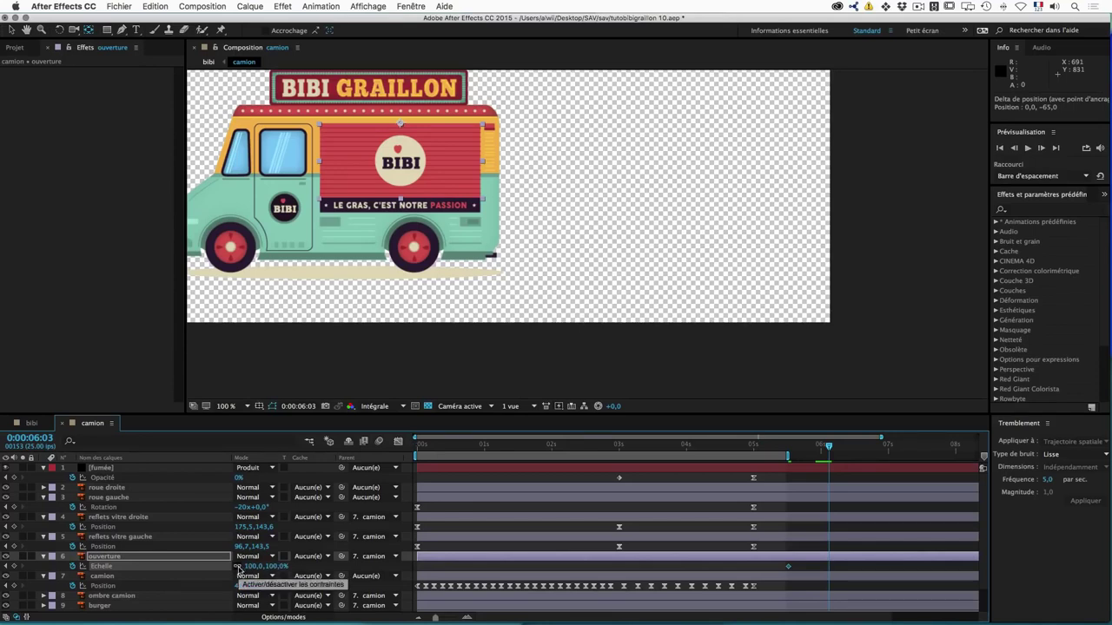
Step: Unlink Scale, set ouverture to 100,0% at 0:00:06:03, and Easy Ease both Scale keyframes
click(238, 567)
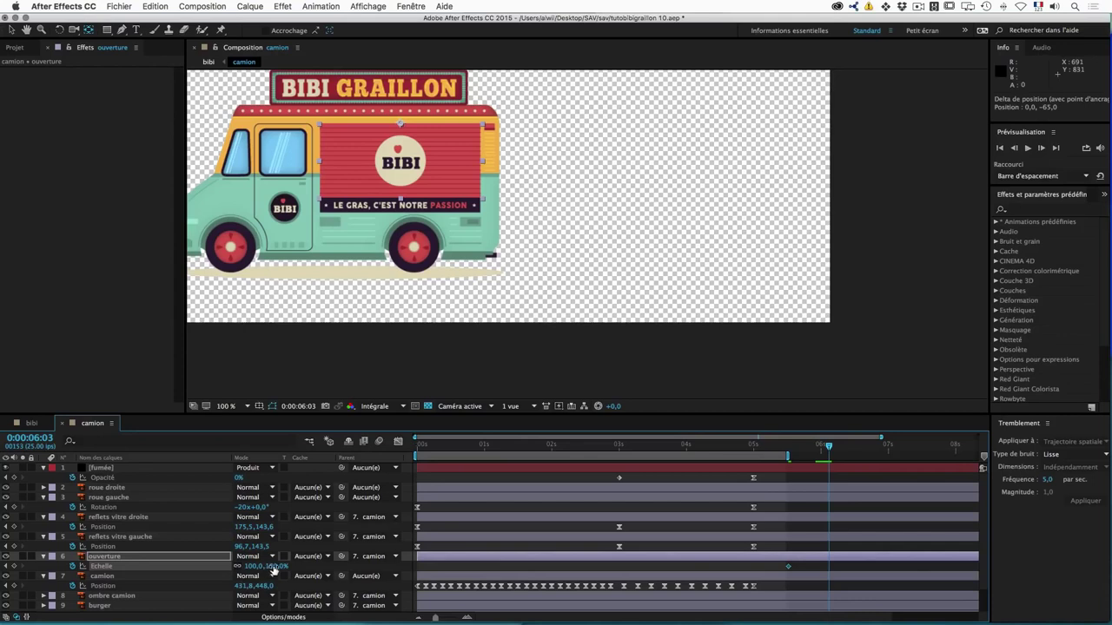
drag(271, 566, 251, 569)
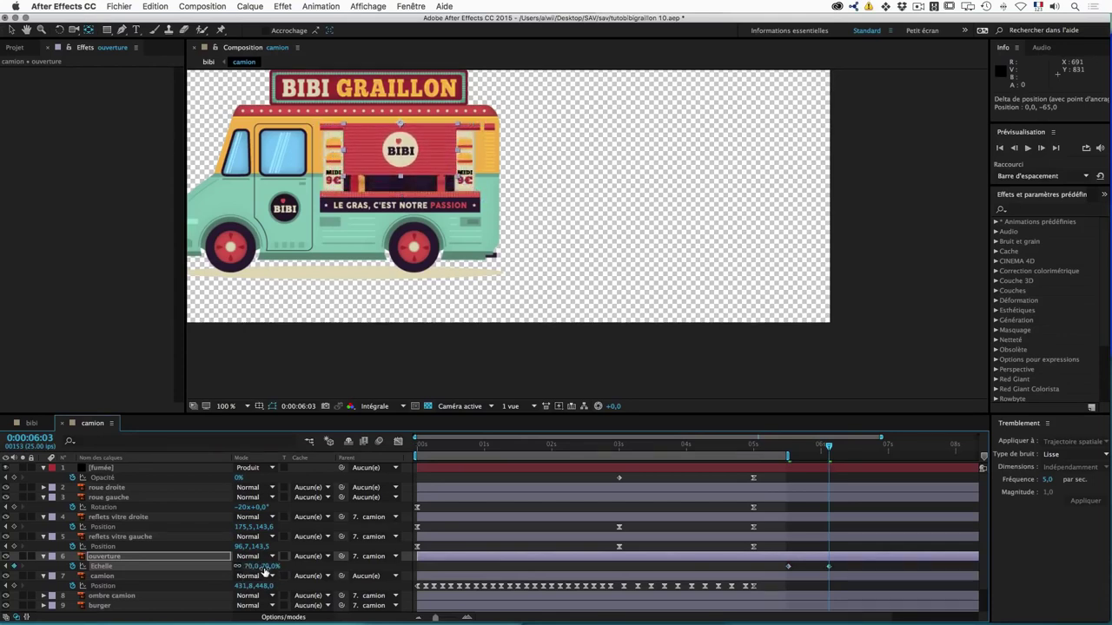
key(super+z)
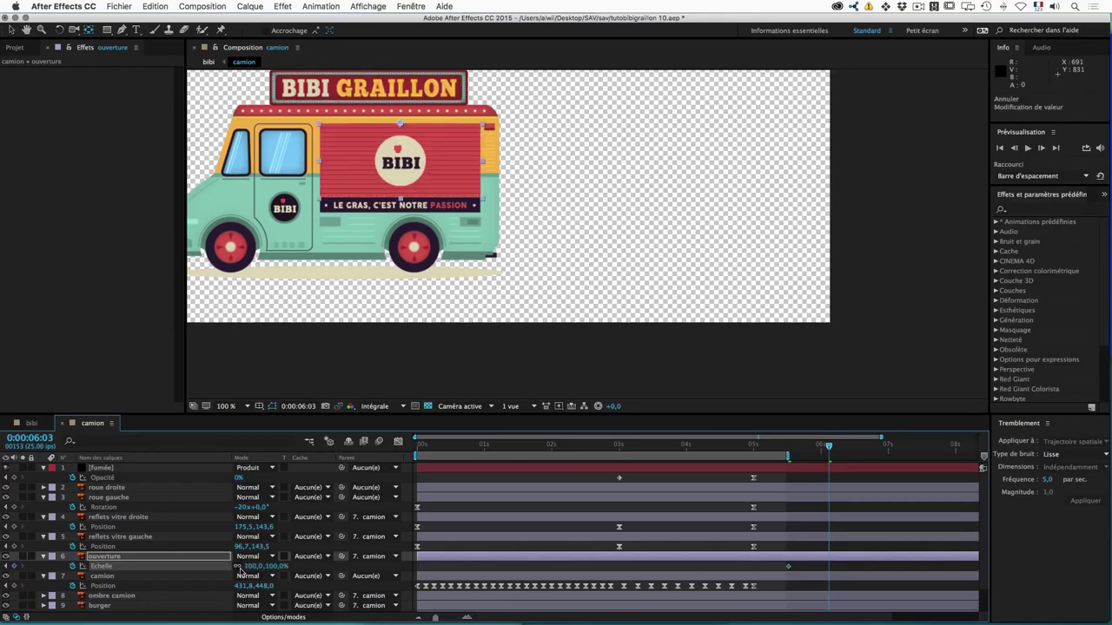
click(237, 567)
mouse_move(274, 569)
mouse_down()
mouse_move(234, 569)
mouse_move(268, 569)
mouse_up()
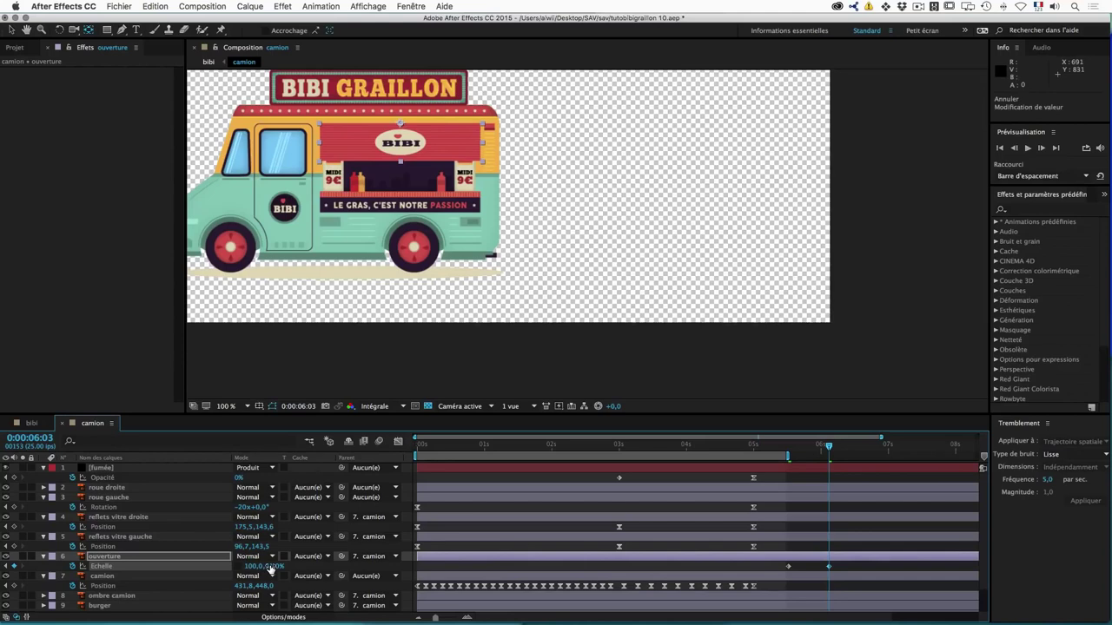
click(270, 566)
key(Return)
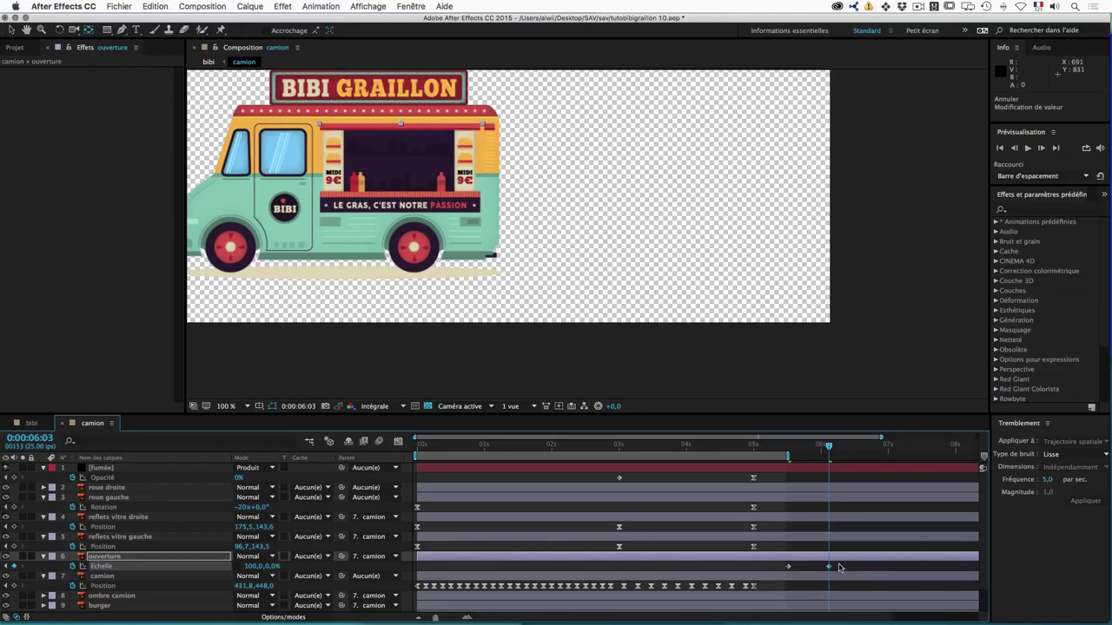
drag(839, 573, 783, 560)
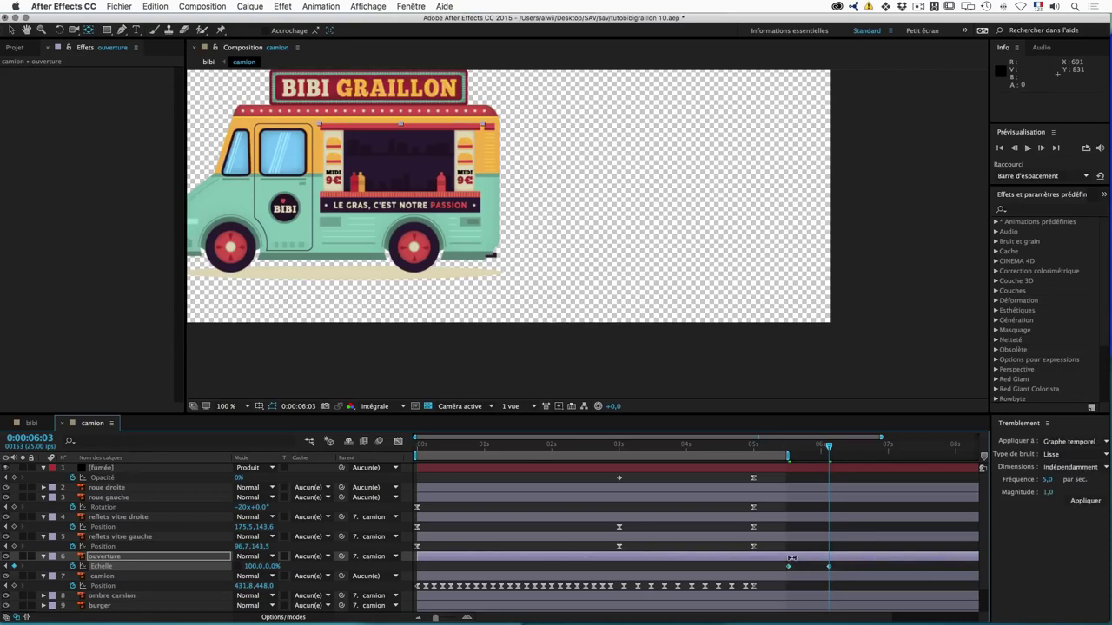
key(F9)
Step: Return to 0:00:05:13 with the shutter closed
click(788, 449)
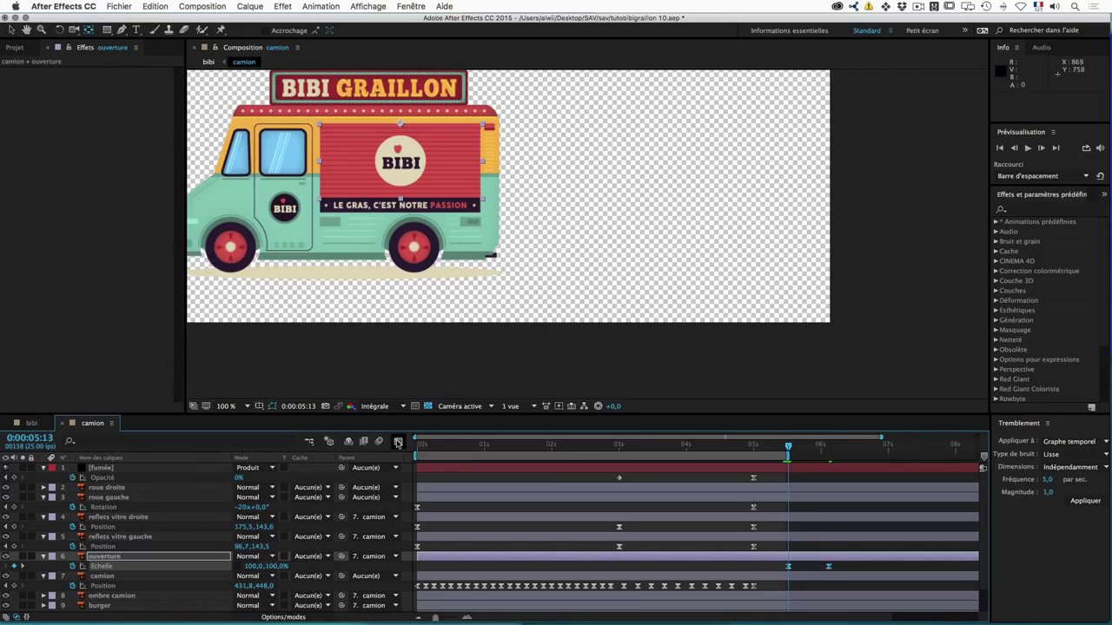
Step: Raise the Scale keyframe influence to 80.92% in the Graph Editor, preview the roll-up, and return to 0:00:06:03
click(398, 442)
drag(816, 471, 850, 490)
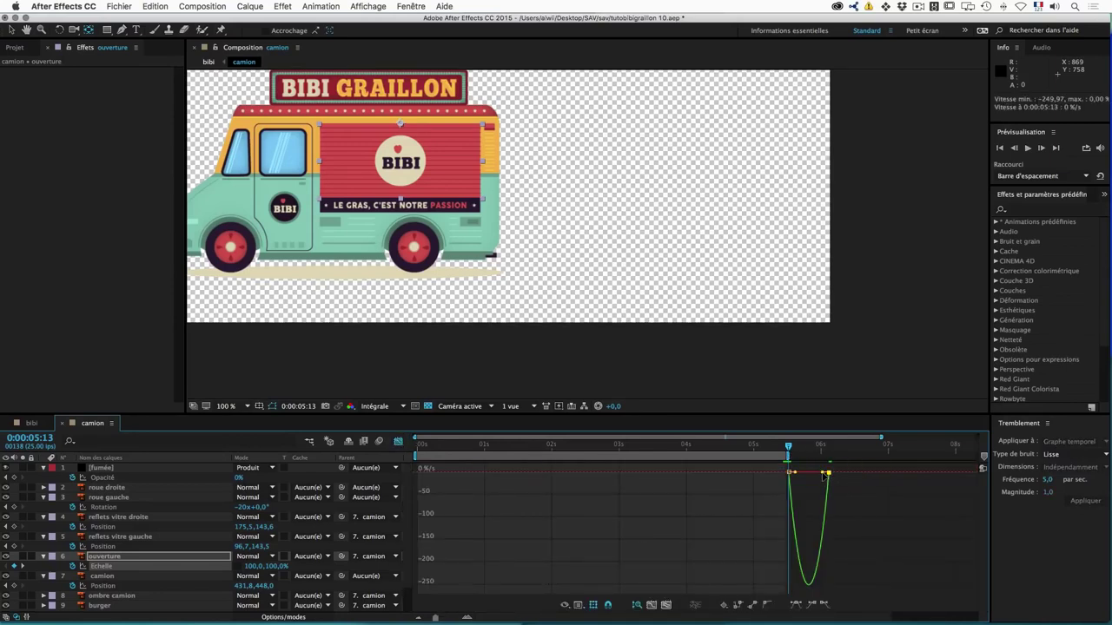
click(823, 475)
drag(825, 476, 819, 476)
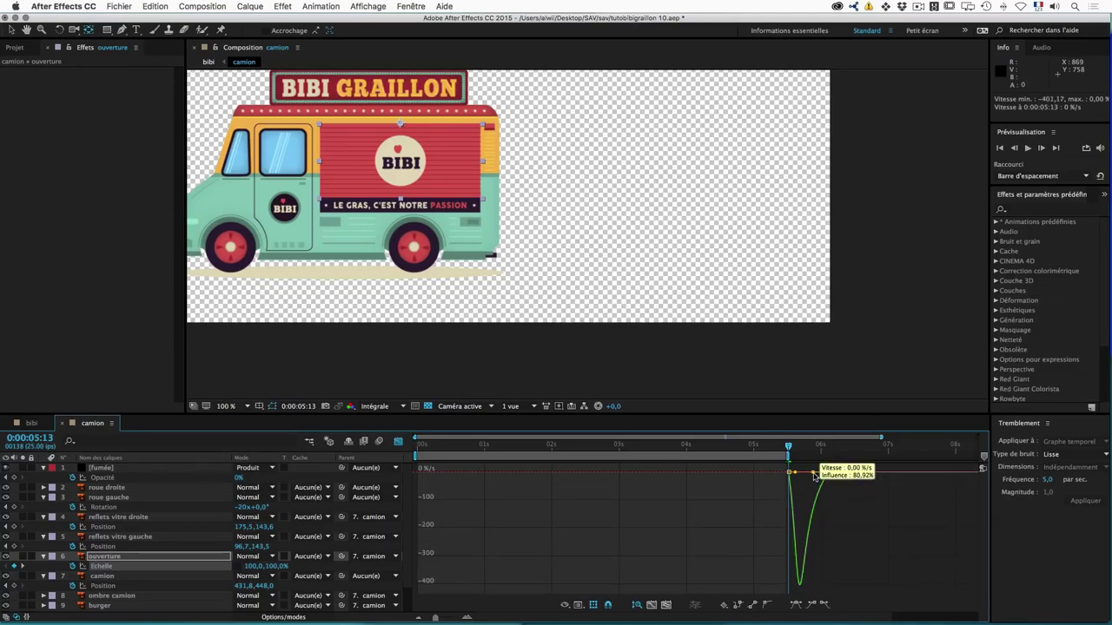
mouse_move(789, 448)
mouse_down()
mouse_move(775, 448)
mouse_move(855, 447)
mouse_up()
key(space)
key(space)
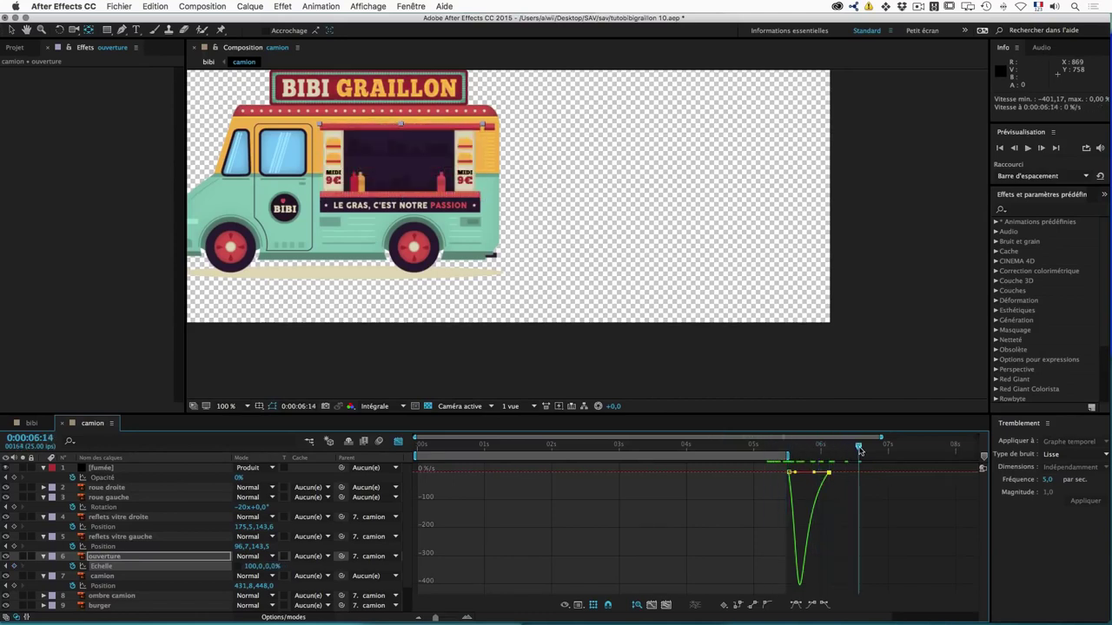
click(398, 441)
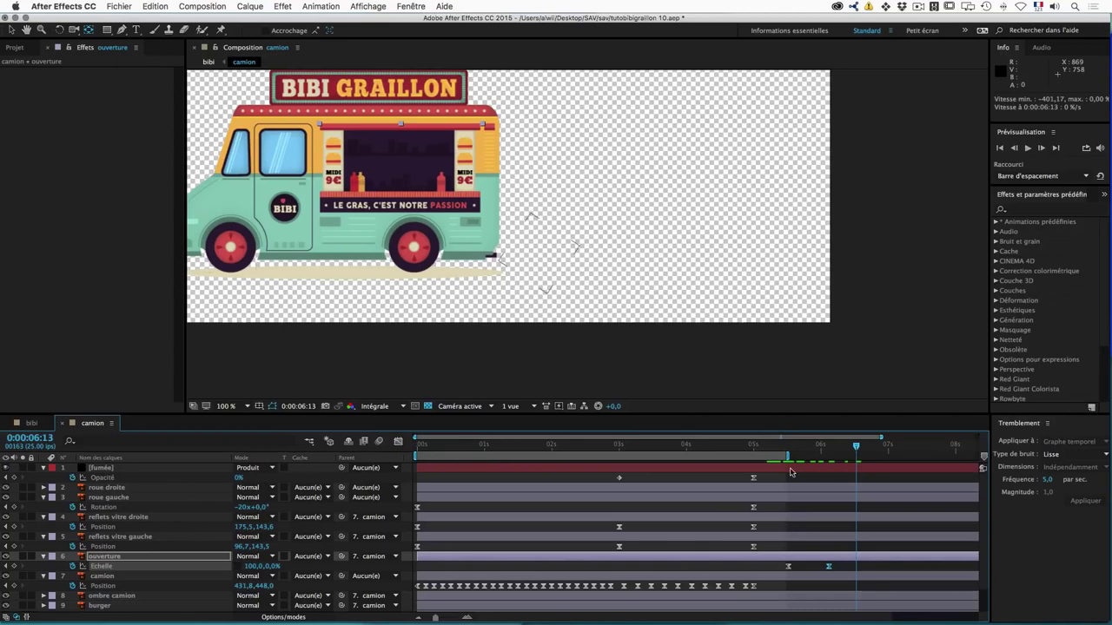
click(827, 448)
drag(827, 448, 829, 448)
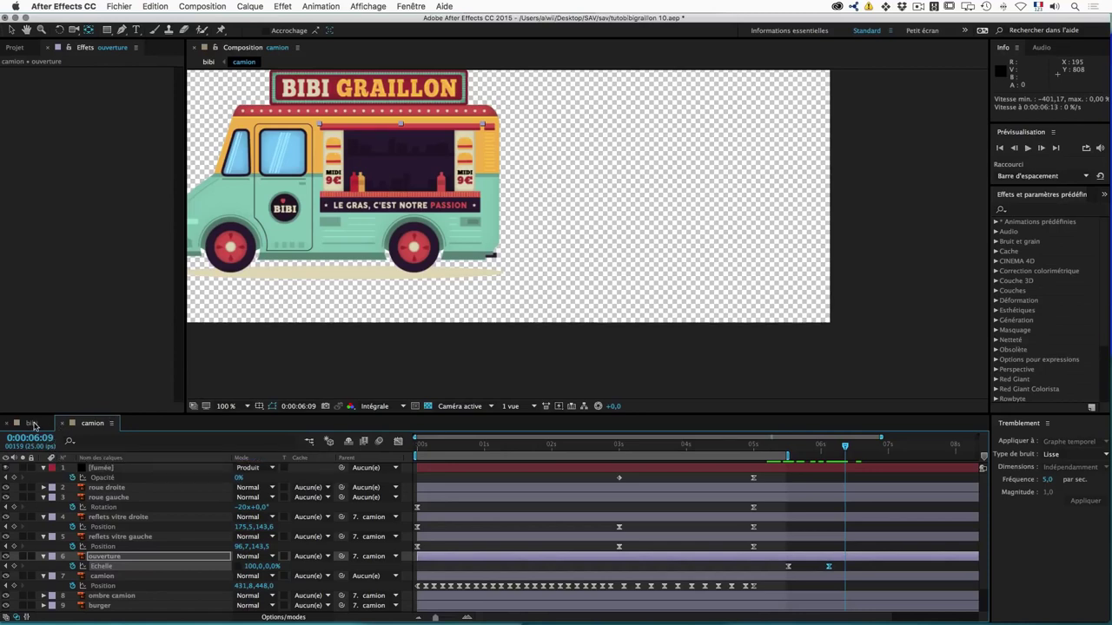
Step: In bibi, turn on the scenery layers, both tables and the right table's shadow
click(33, 424)
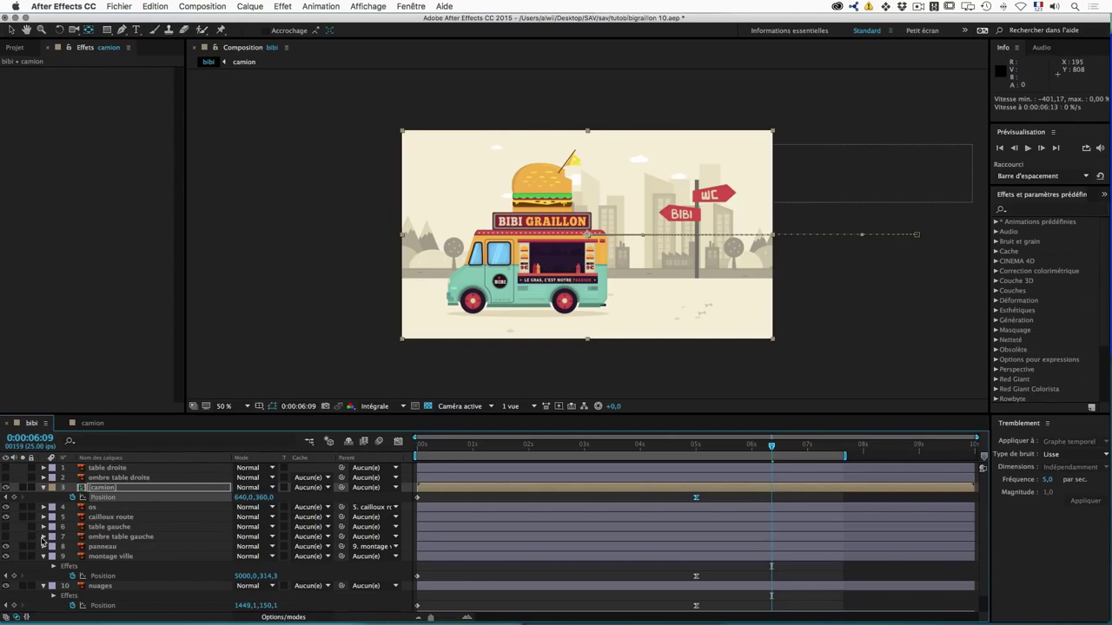
drag(4, 538, 7, 531)
click(6, 527)
click(7, 478)
click(6, 467)
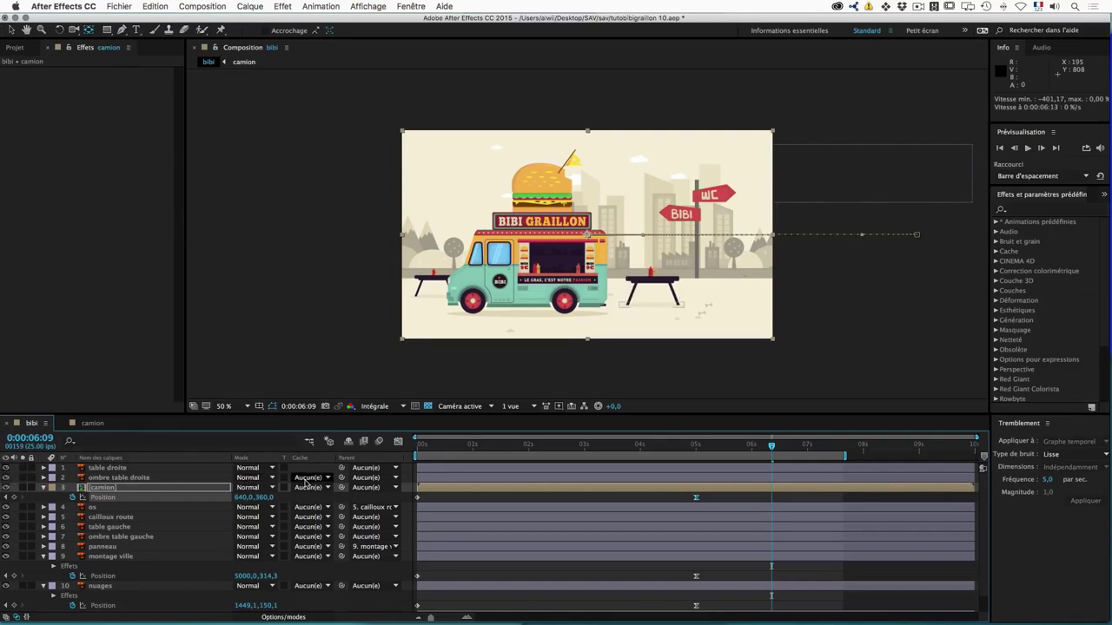
Step: Parent 'ombre table droite' to layer 1 'table droite'
click(122, 478)
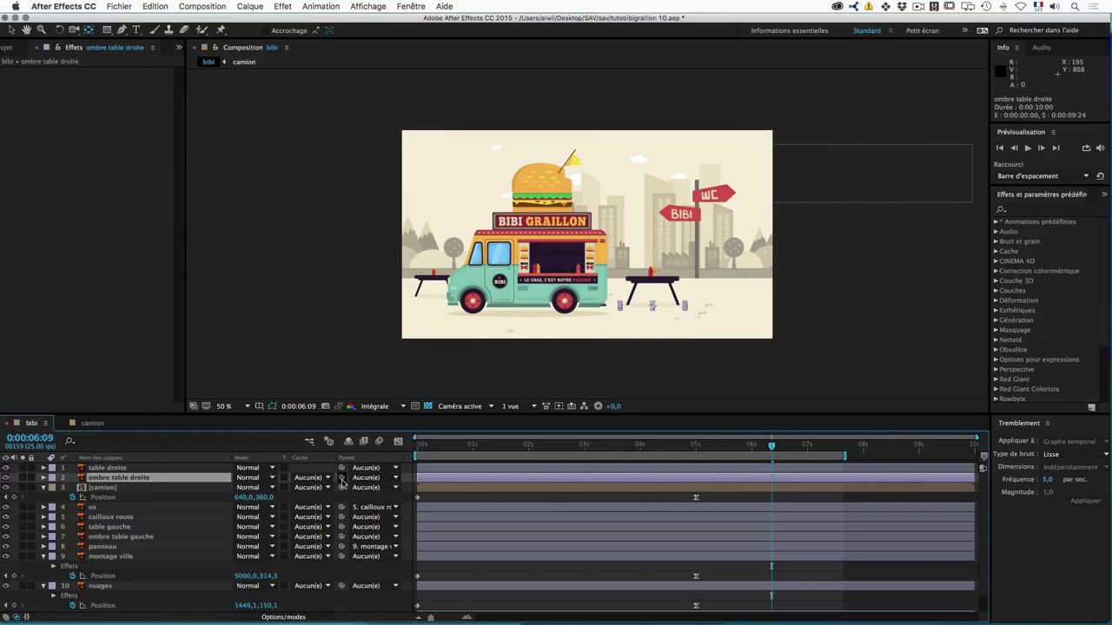
drag(342, 478, 113, 470)
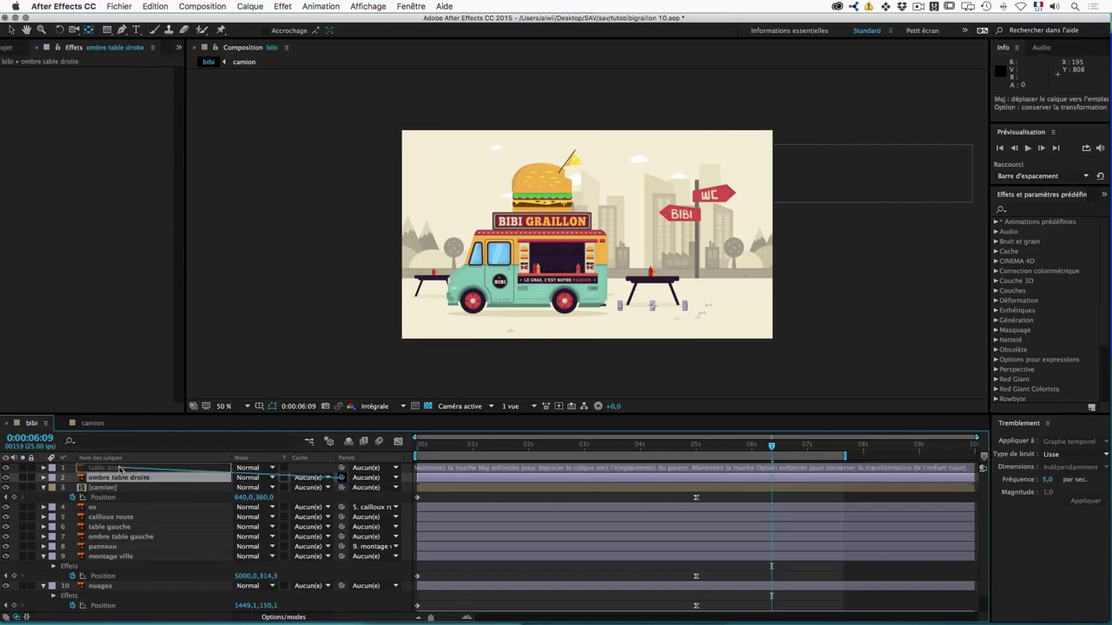
click(113, 470)
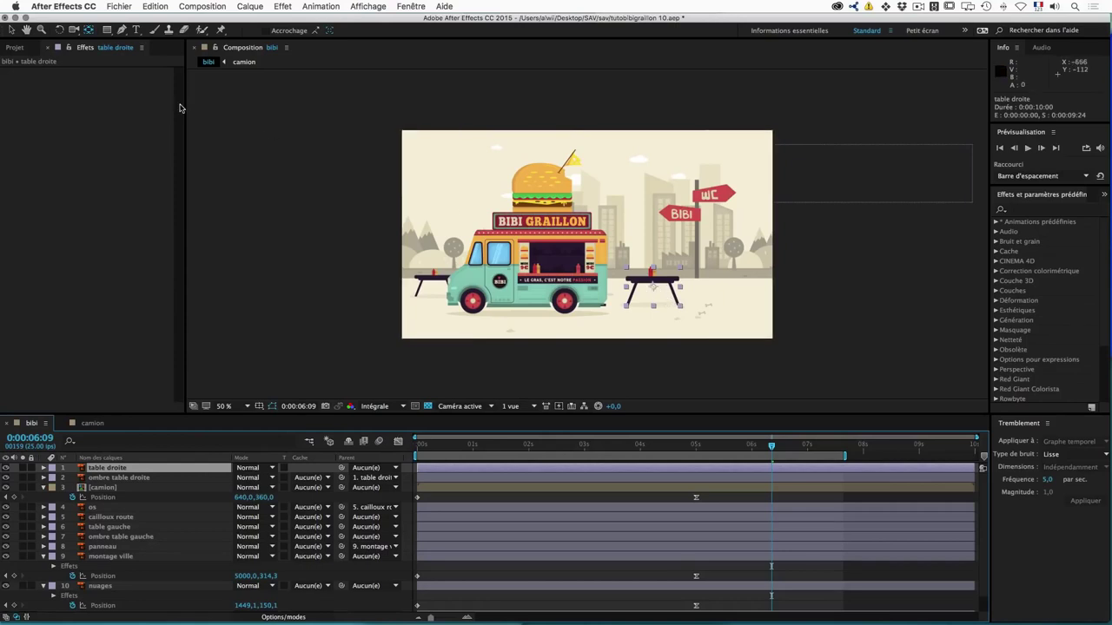
Step: Move the 'table droite' anchor point 64 pixels down to its base and show its Scale
drag(656, 292, 656, 311)
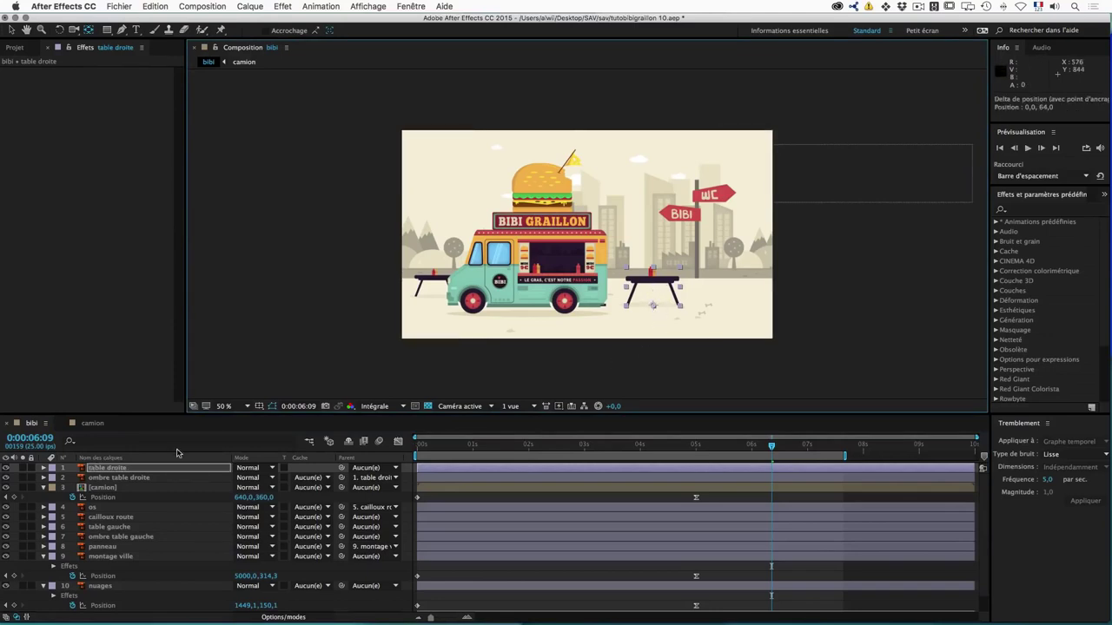
key(s)
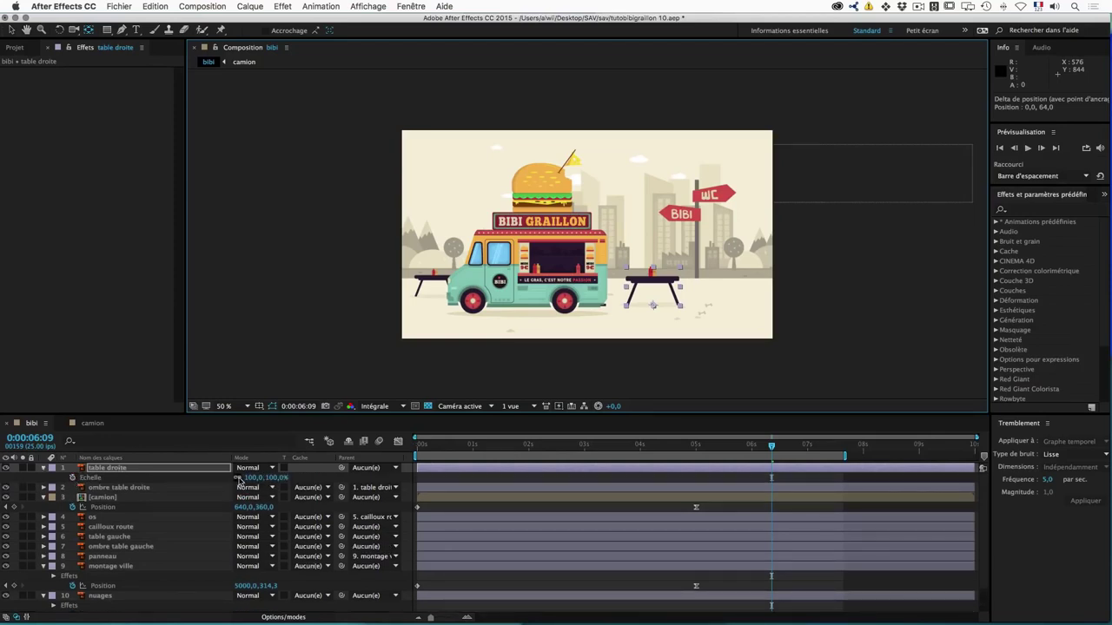
Step: Keyframe 'table droite' Scale at 100% at 0:00:06:09 and 0% height at 0:00:06:24, then select both keys
click(73, 477)
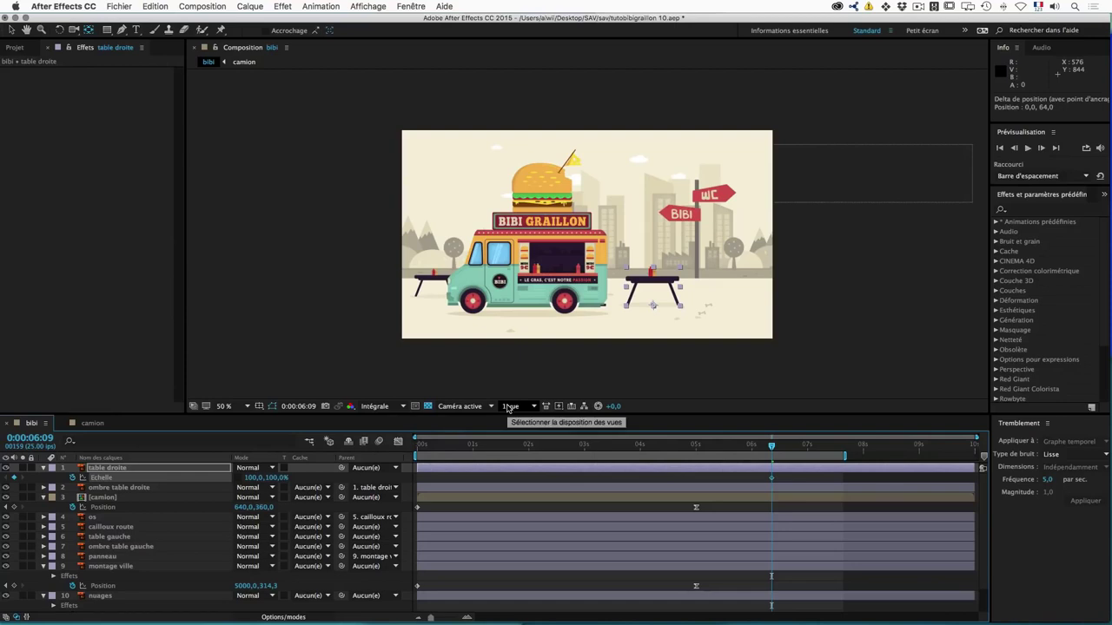
key(space)
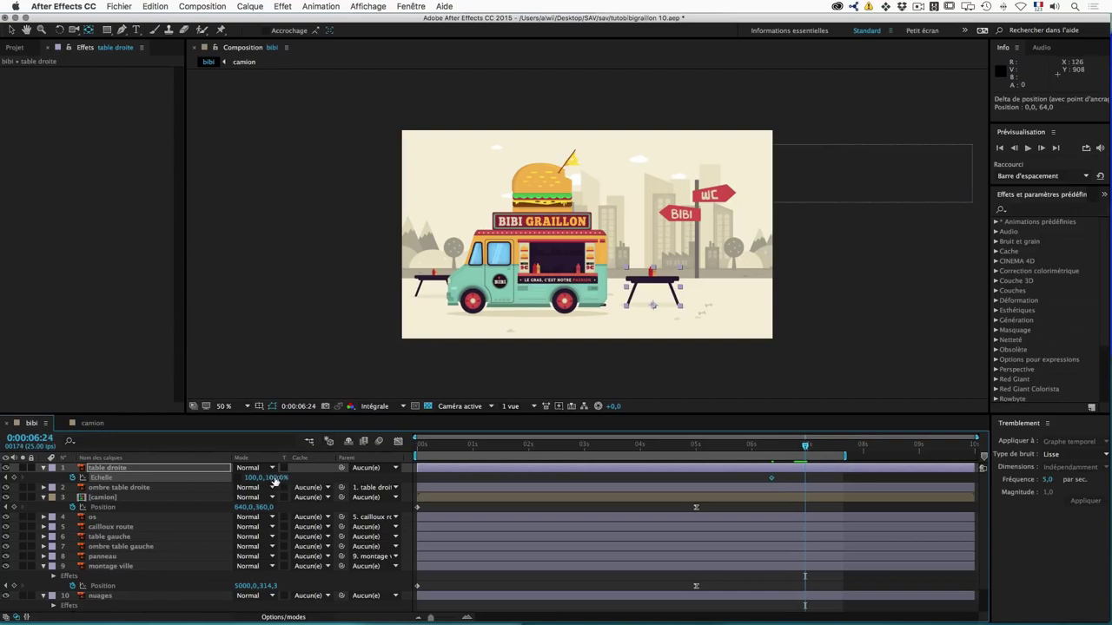
click(273, 479)
key(Return)
drag(806, 448, 774, 450)
drag(772, 448, 771, 449)
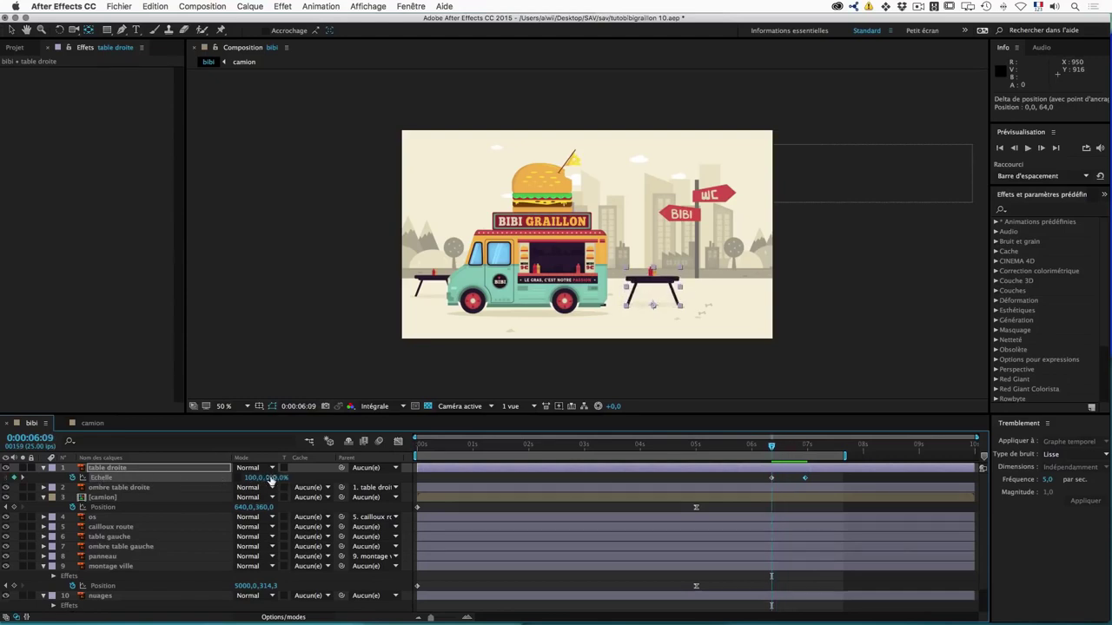
drag(820, 478, 772, 481)
Step: Time-reverse the two Scale keyframes so the right table grows from zero height
right_click(771, 481)
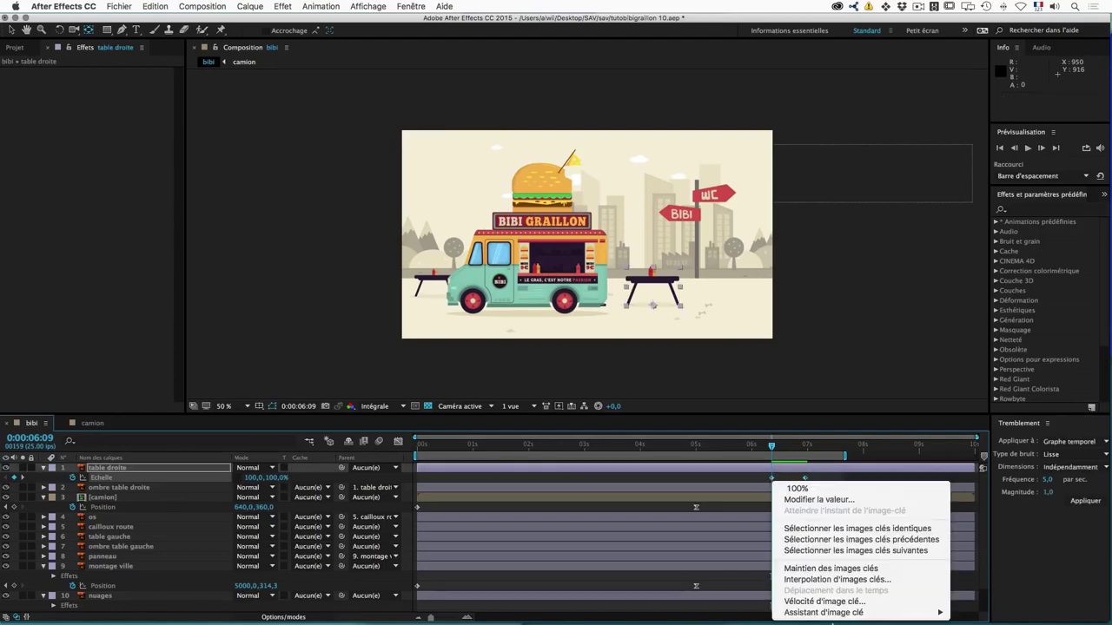
mouse_move(839, 613)
click(703, 581)
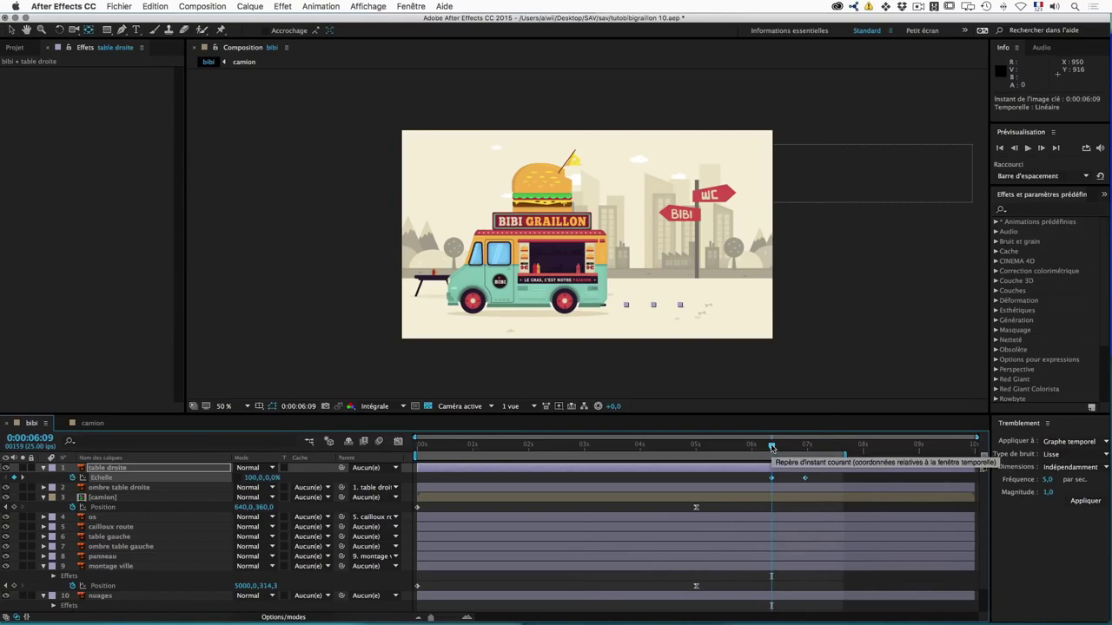
mouse_move(772, 447)
mouse_down()
mouse_move(787, 448)
mouse_move(771, 448)
mouse_up()
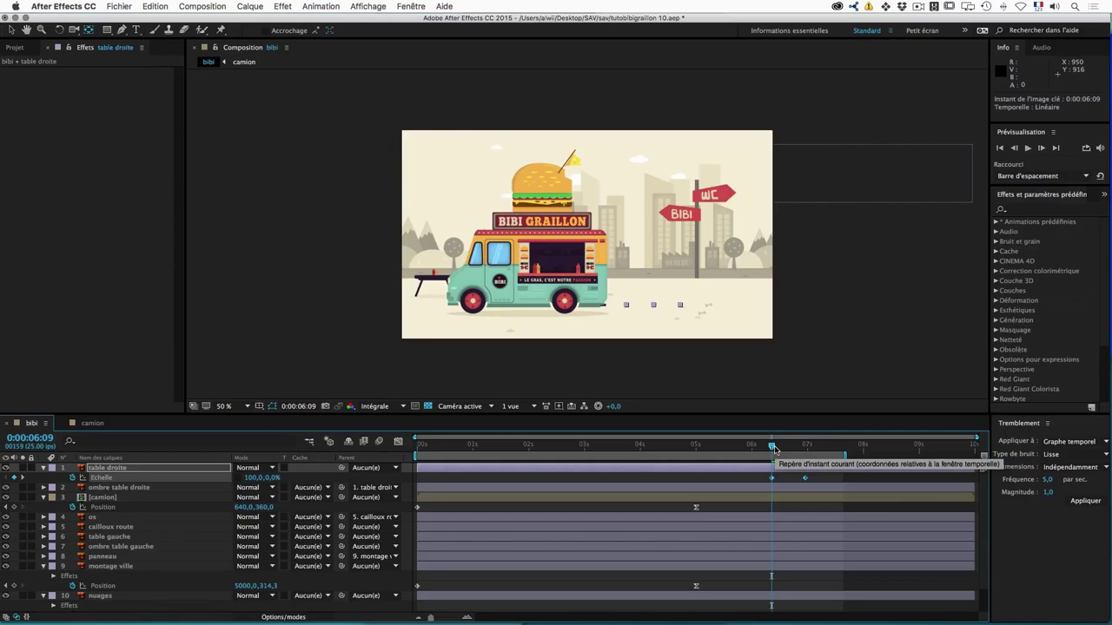
mouse_move(772, 480)
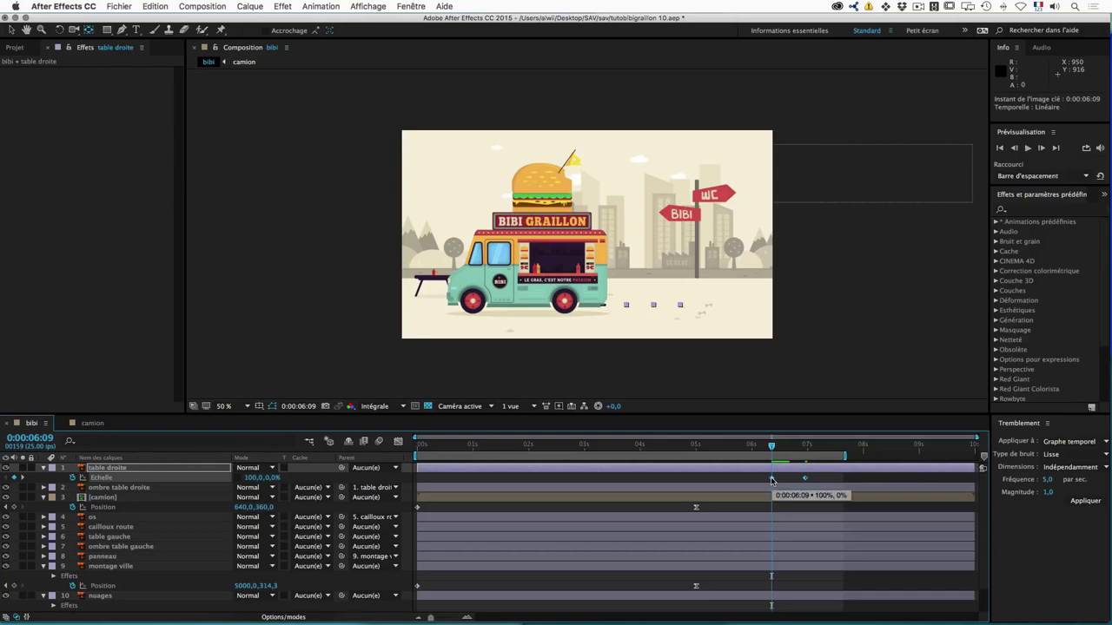
Step: Add a 115% vertical scale overshoot keyframe around 0:00:06:15 and preview the pop-up
key(space)
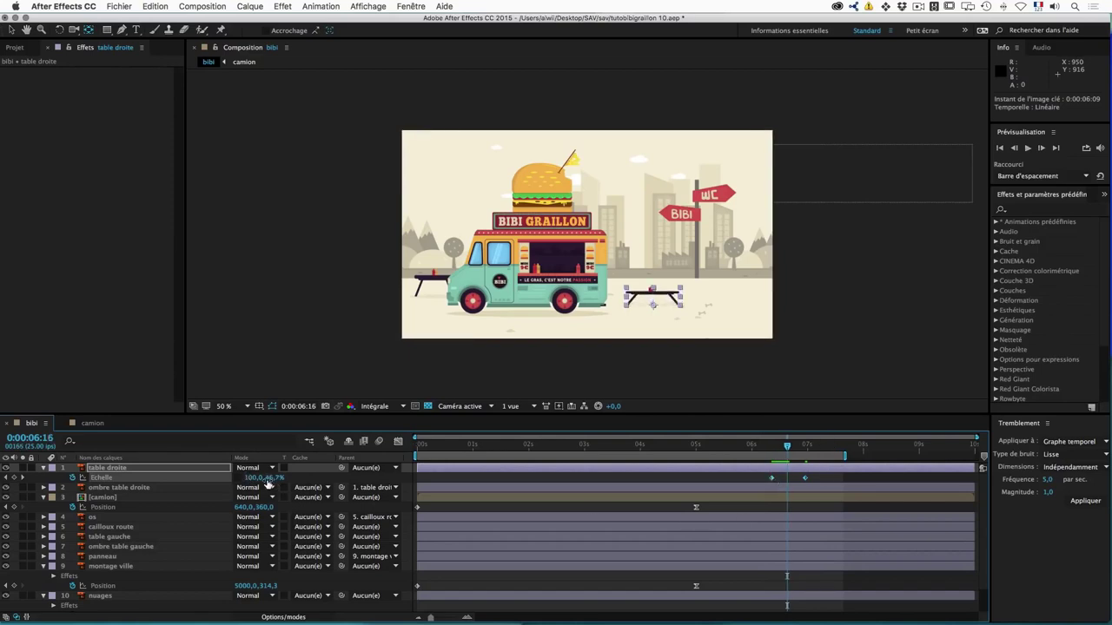
click(271, 478)
text(115)
key(Return)
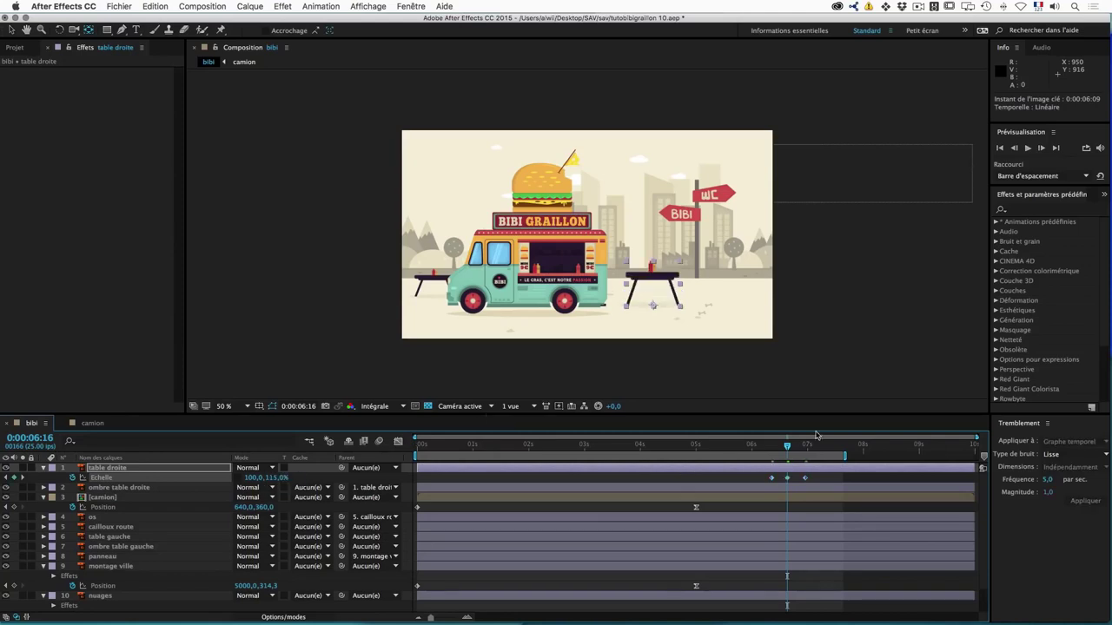
click(770, 447)
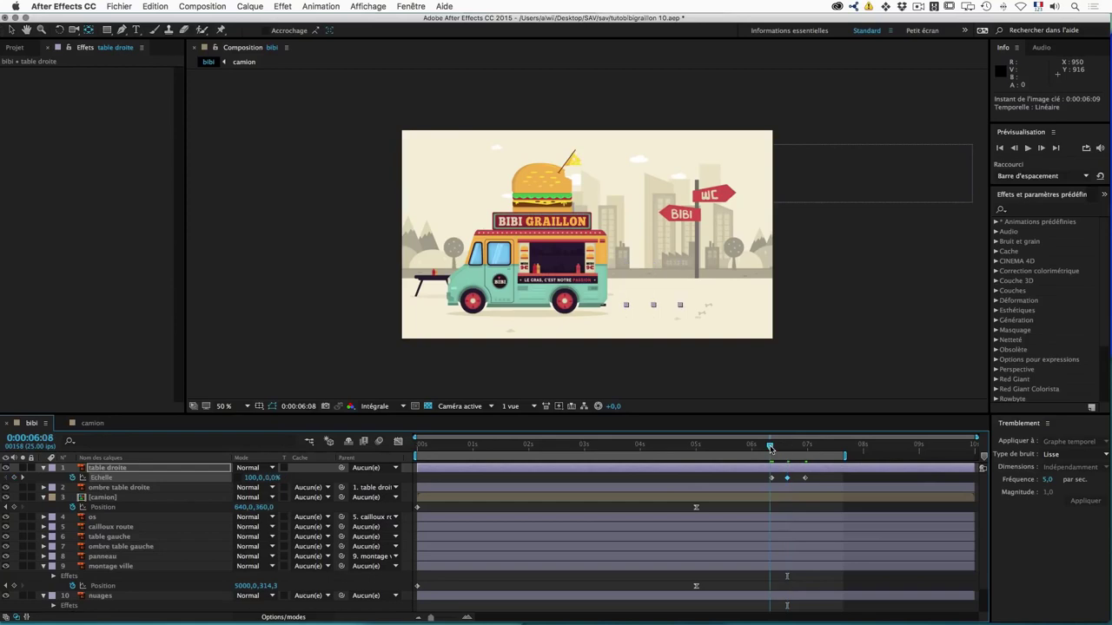
drag(769, 447, 771, 448)
drag(772, 447, 807, 447)
mouse_move(768, 449)
mouse_down()
mouse_move(809, 449)
mouse_move(770, 449)
mouse_up()
Step: Apply Easy Ease to all three Scale keyframes and show the speed graph
drag(820, 478, 763, 485)
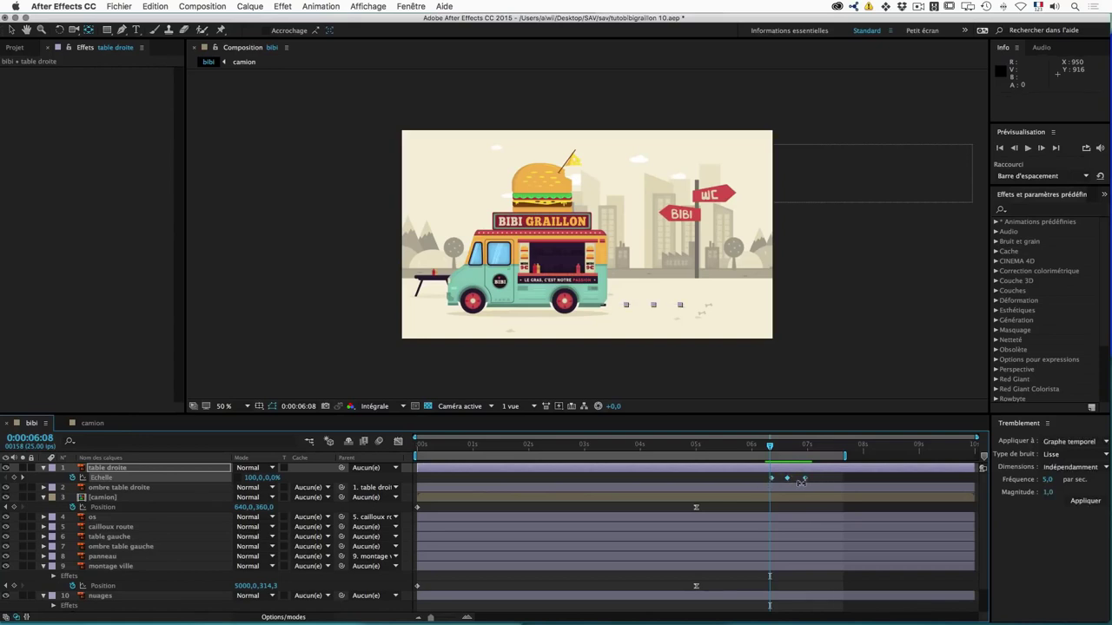
key(F9)
click(399, 443)
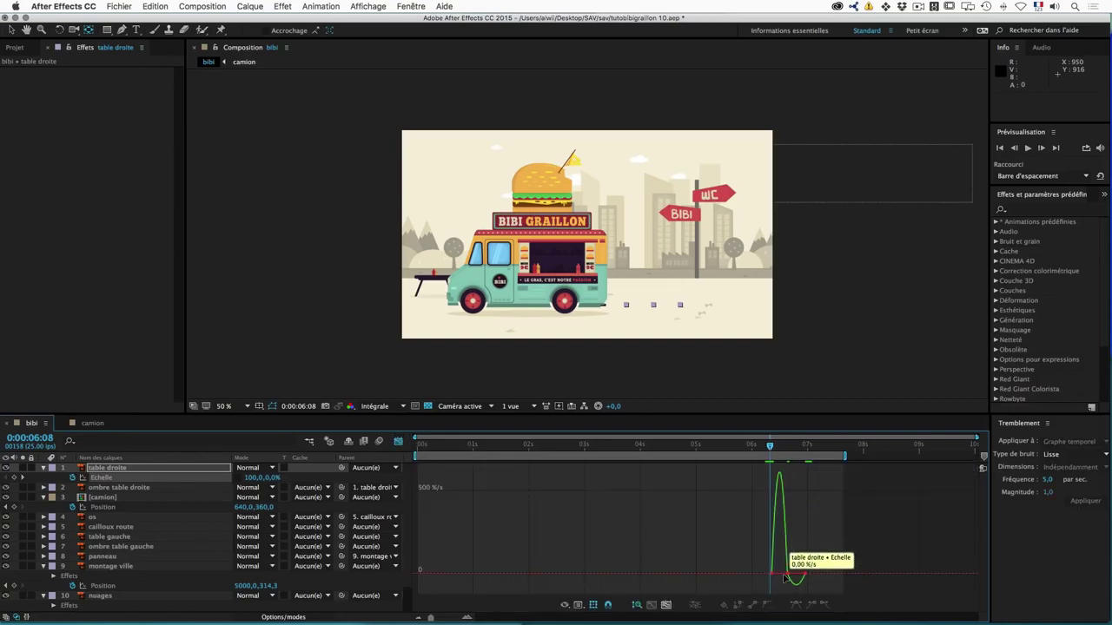
Step: Inspect the eased Scale speed curve, fitting the graph to the keyframes and playing a preview
drag(824, 565, 780, 583)
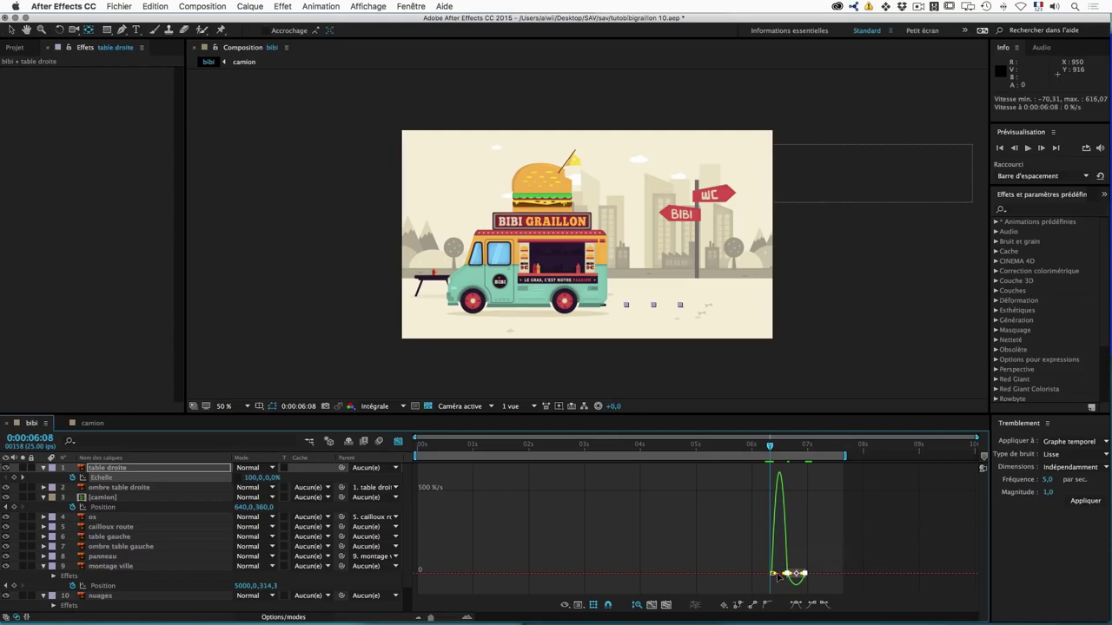
drag(430, 618, 443, 617)
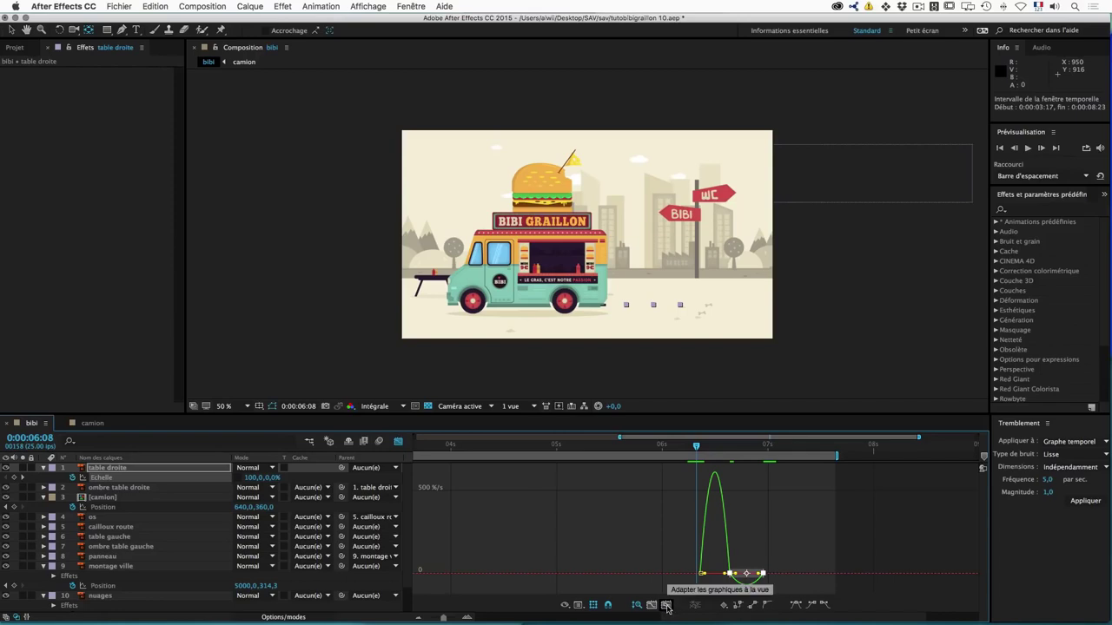
click(667, 605)
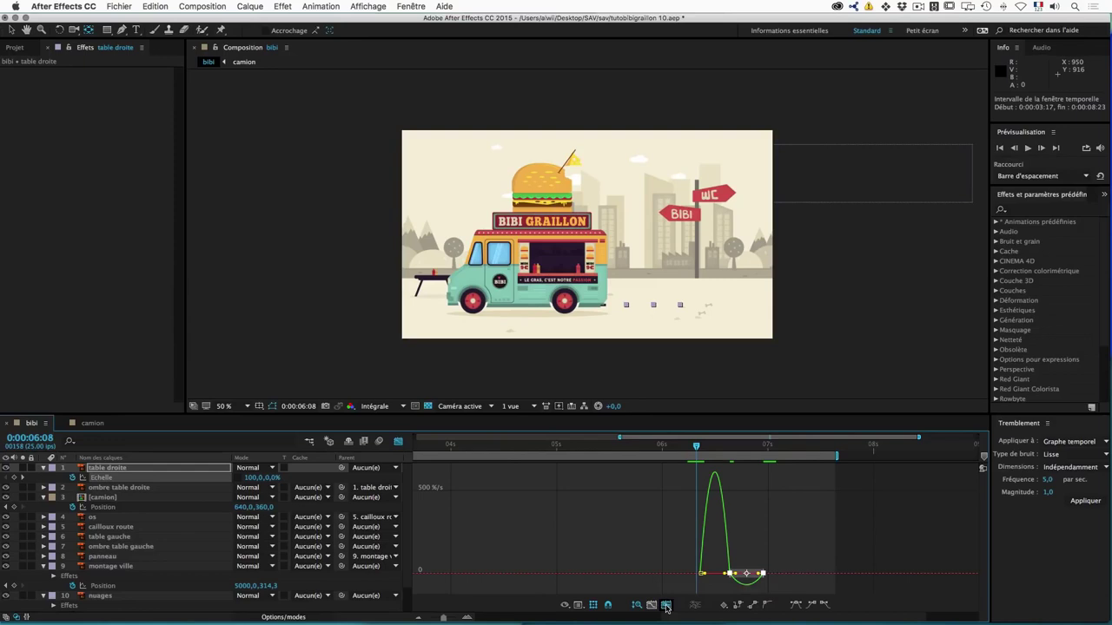
mouse_move(947, 542)
mouse_down()
mouse_move(649, 576)
mouse_move(522, 576)
mouse_up()
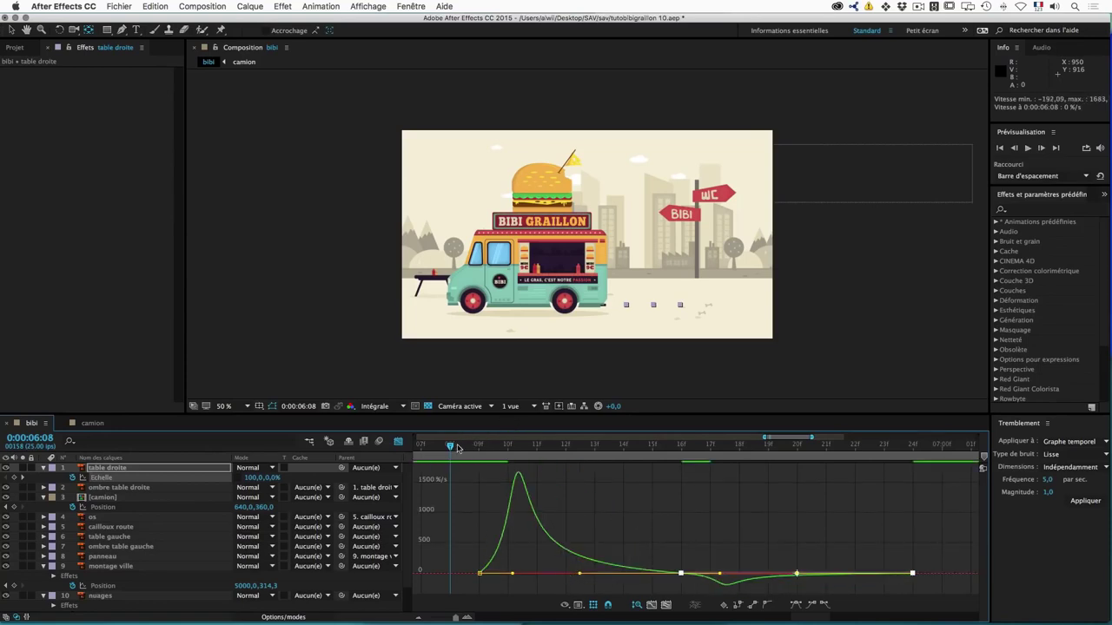
key(space)
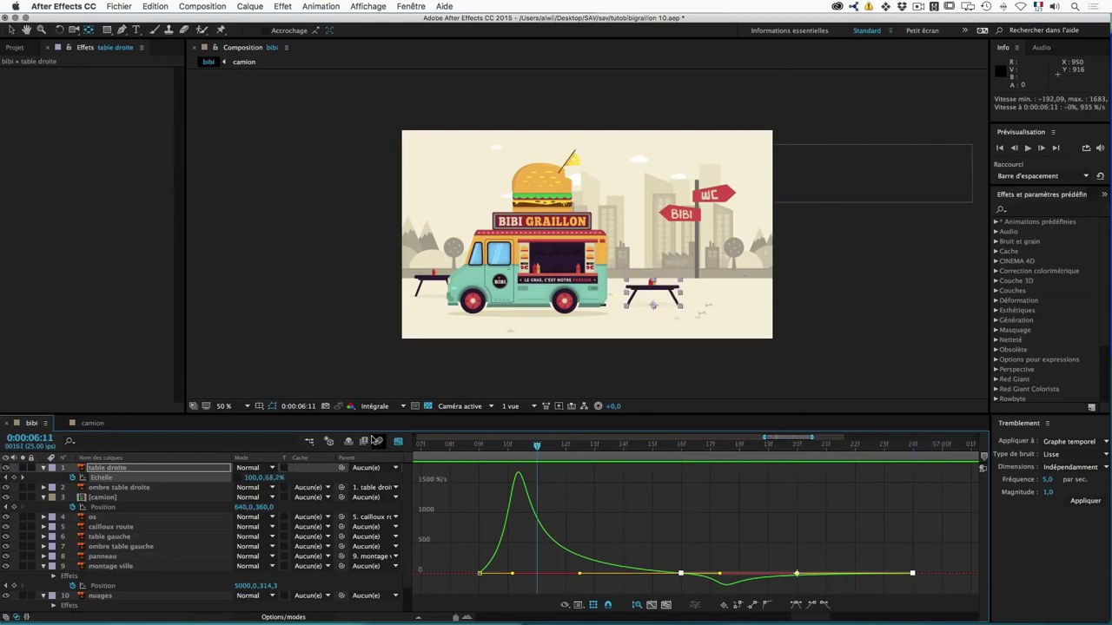
Step: Copy table droite's three Échelle keyframes and parent 'ombre table gauche' to 'table gauche'
click(399, 443)
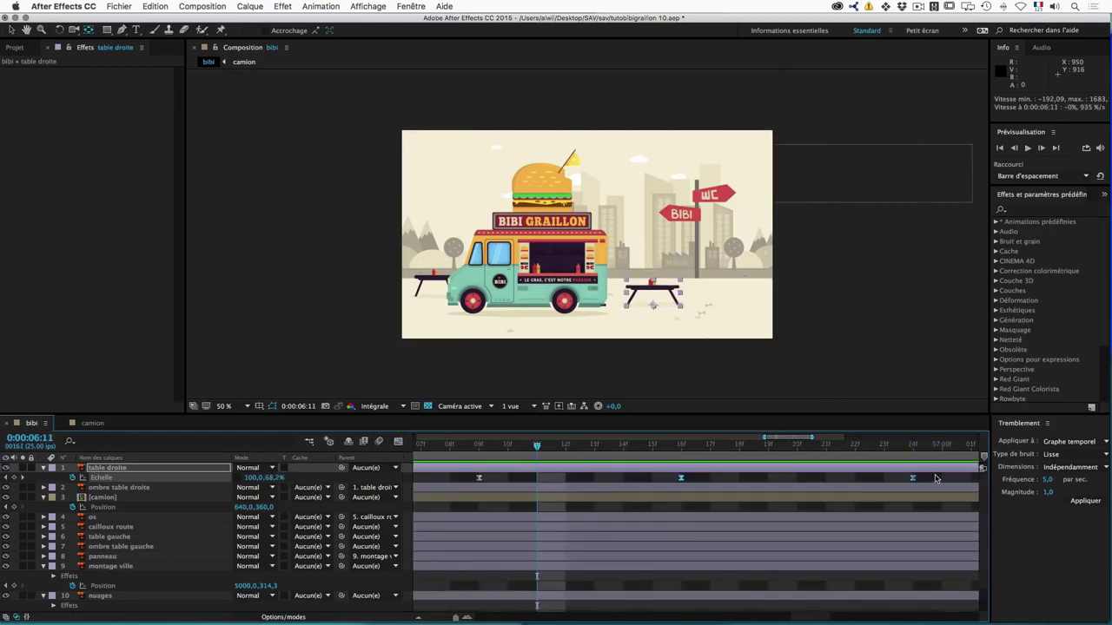
drag(934, 477, 474, 483)
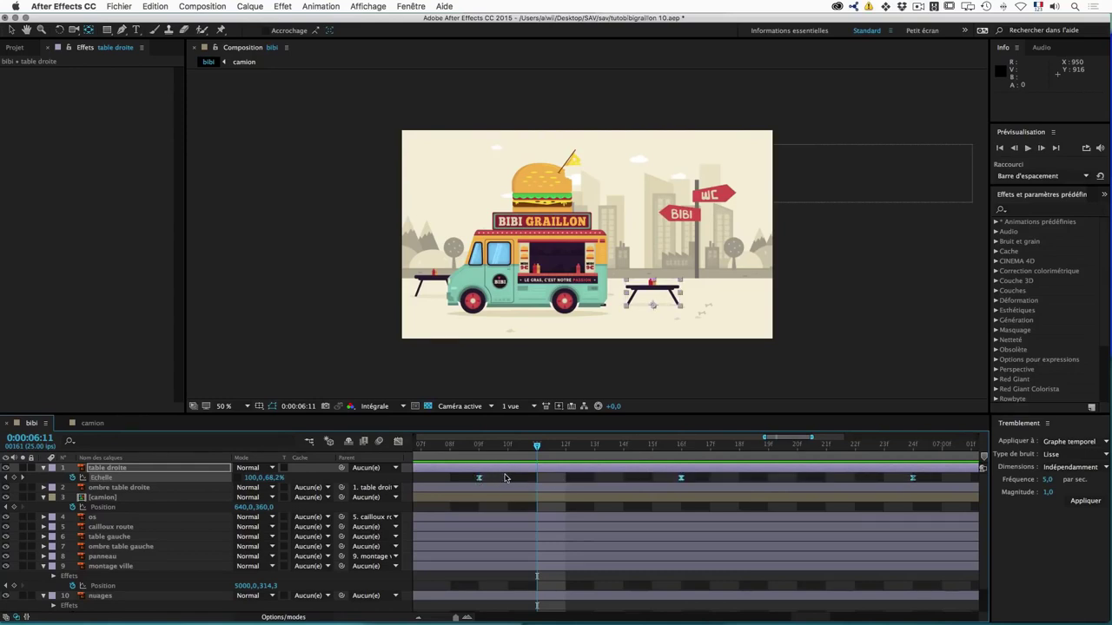
key(super+c)
drag(341, 546, 113, 539)
click(136, 539)
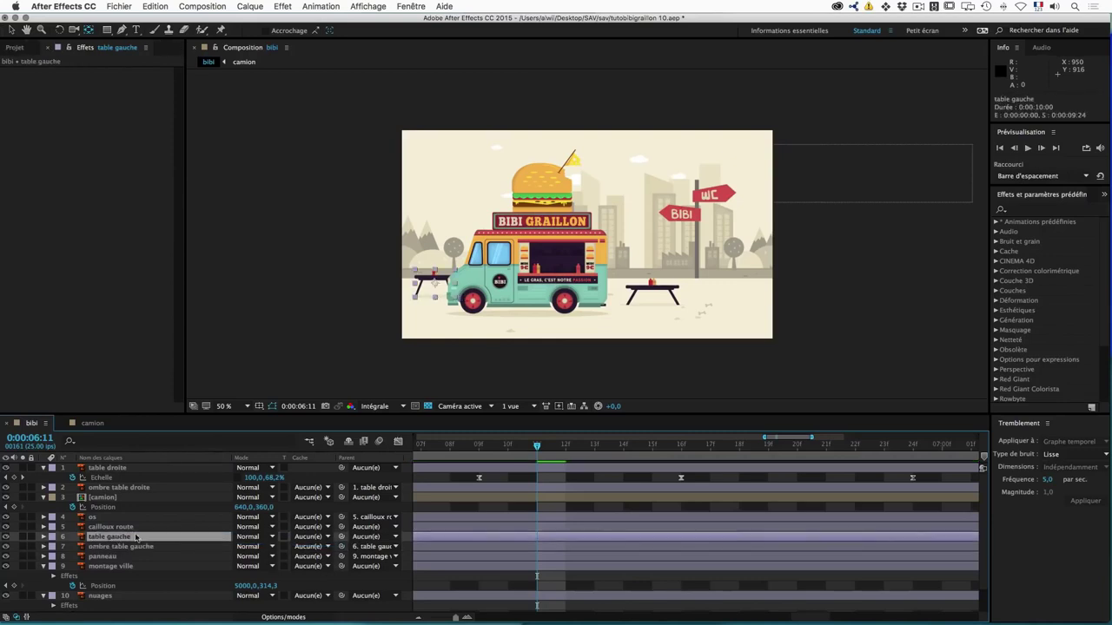
Step: Go to 0:00:06:16 where the left table appears and zoom the viewer to 100%
click(479, 445)
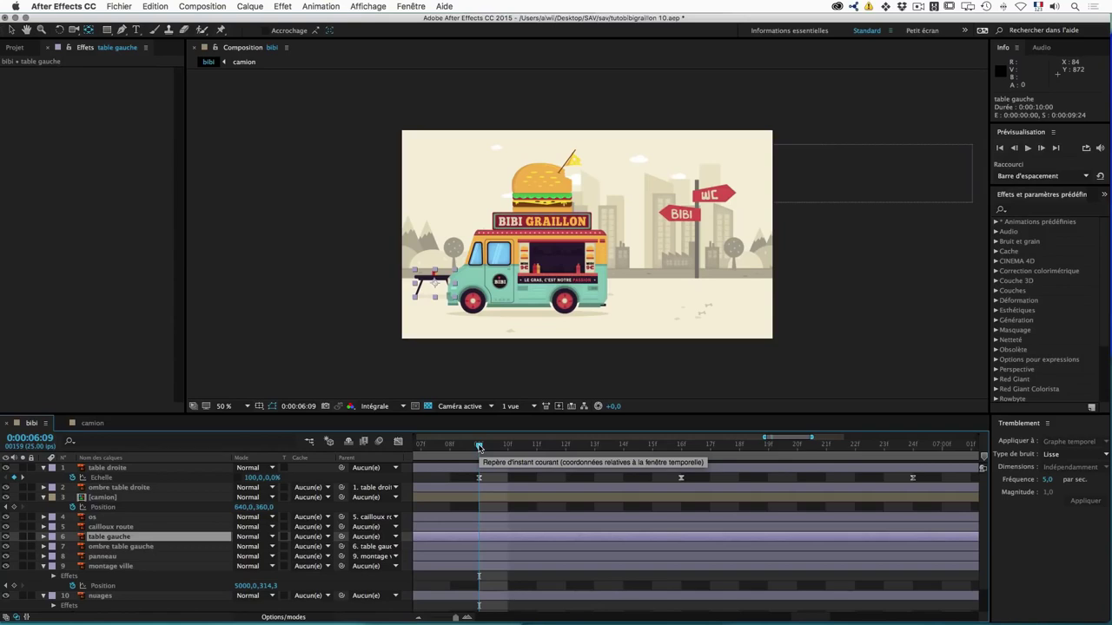
drag(478, 447, 681, 445)
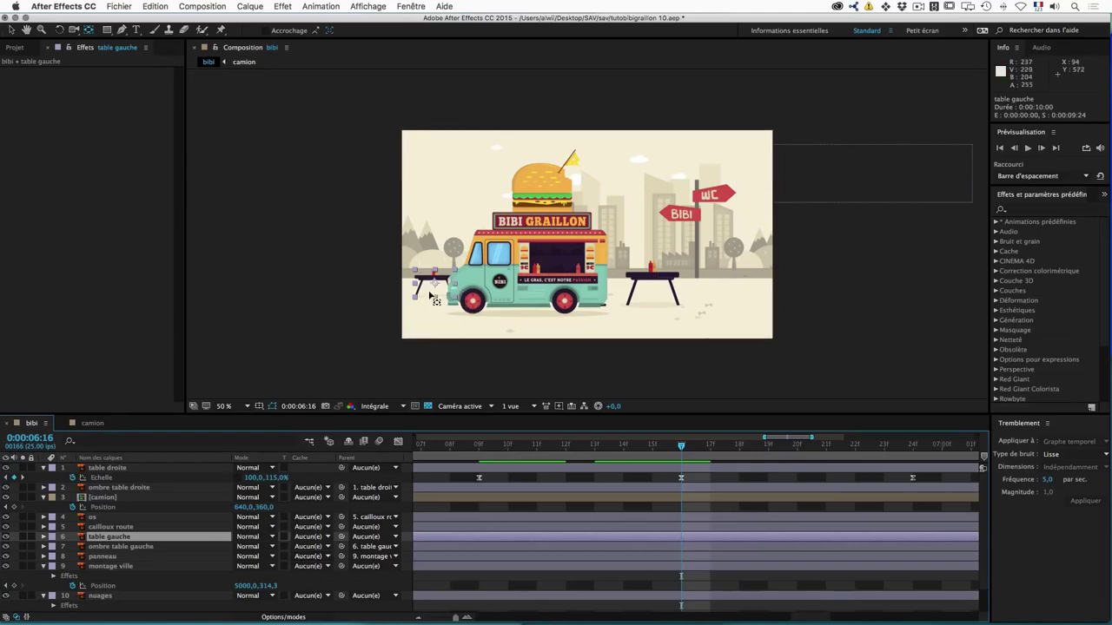
key(slash)
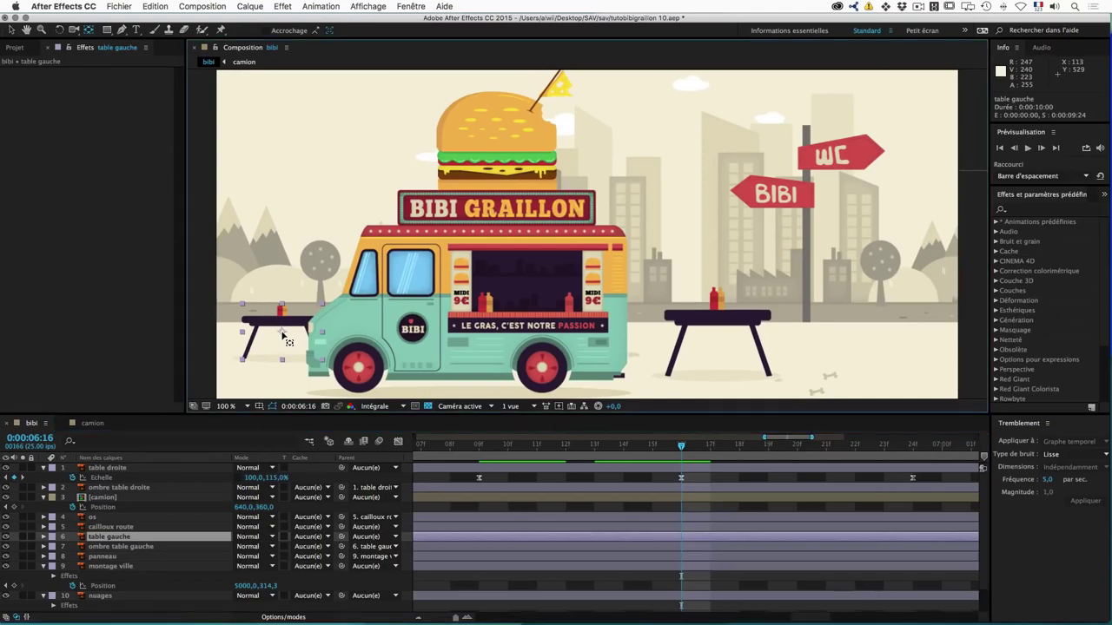
Step: Lower 'table gauche' anchor point to its base, paste the Scale keyframes, and play back both tables
drag(282, 334, 282, 363)
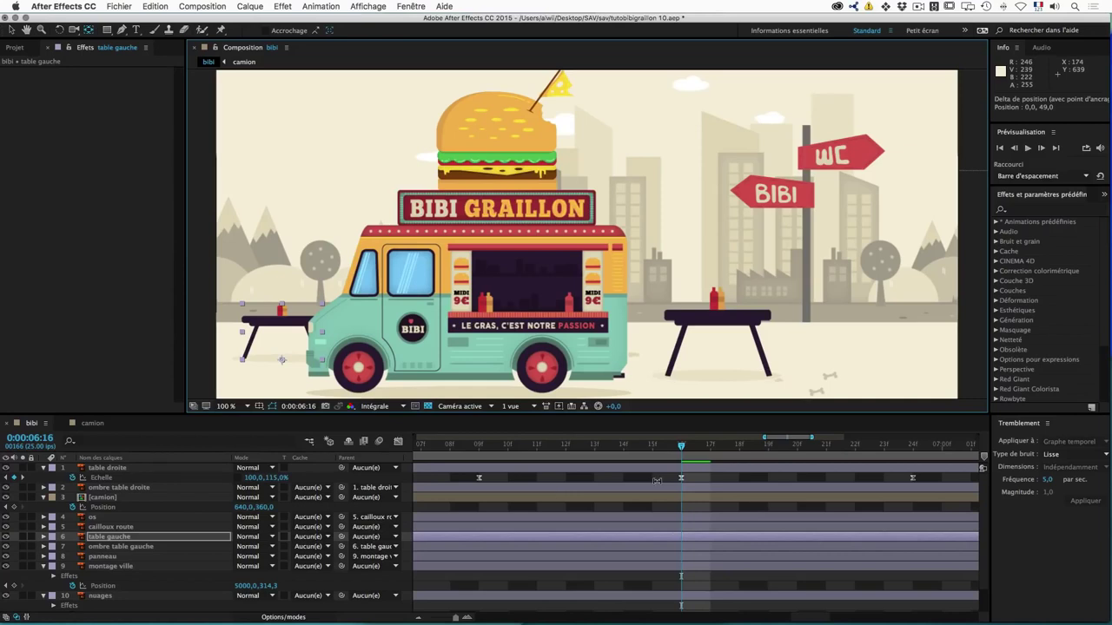
key(ctrl+v)
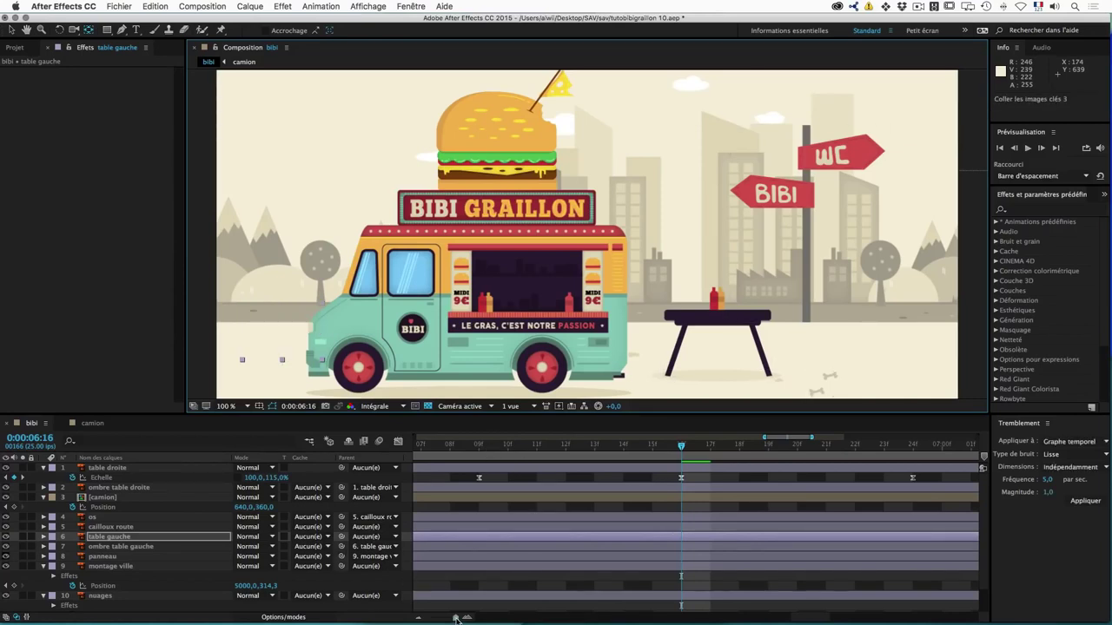
drag(455, 618, 439, 618)
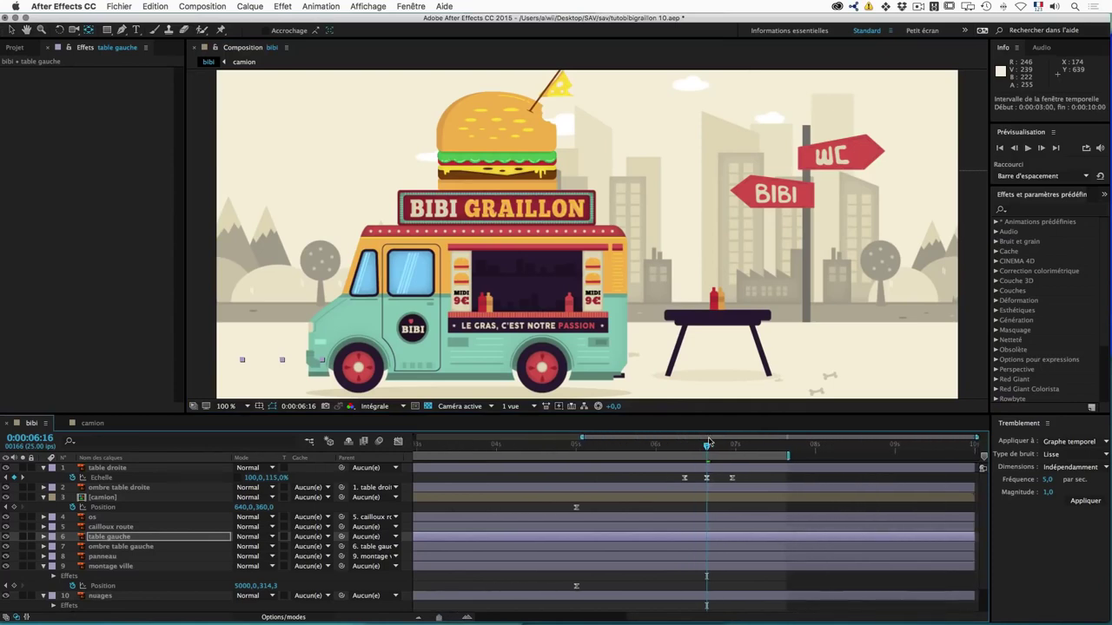
mouse_move(706, 447)
mouse_down()
mouse_move(522, 450)
mouse_move(637, 449)
mouse_move(619, 451)
mouse_up()
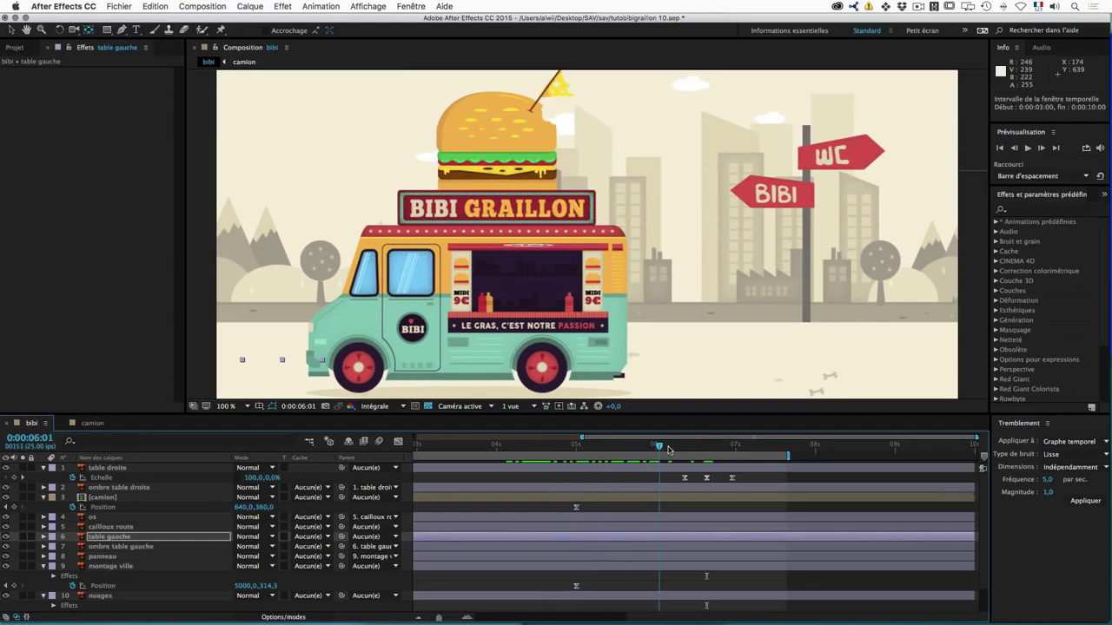
key(space)
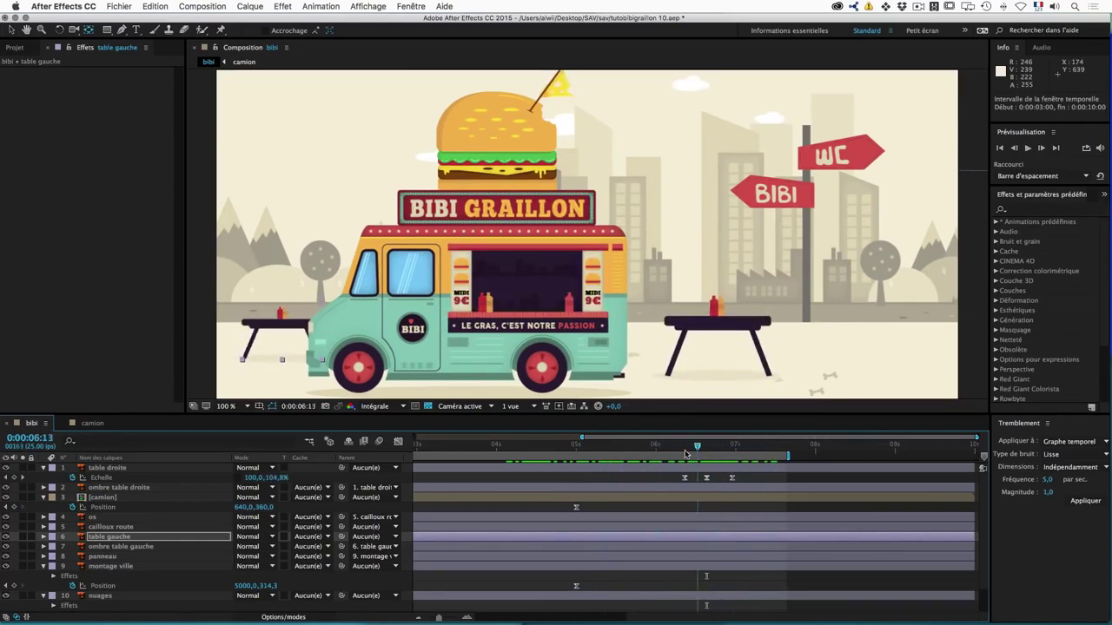
click(743, 451)
drag(744, 452, 750, 457)
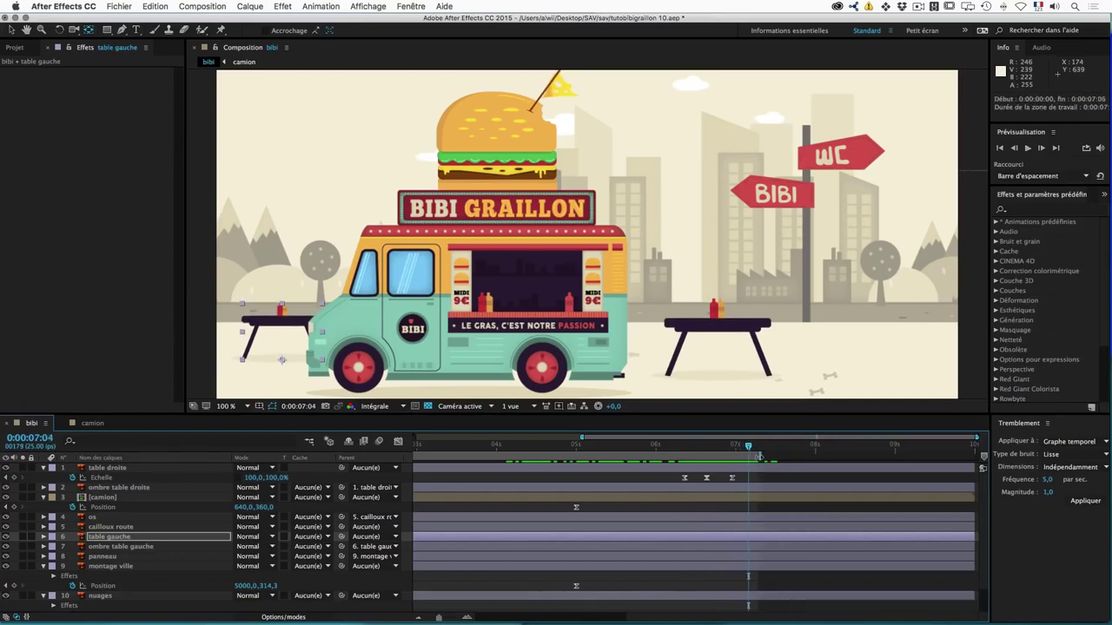
Step: Increment-save the project as bigraillon 11.aep and preview the full animation at 50% zoom
click(418, 618)
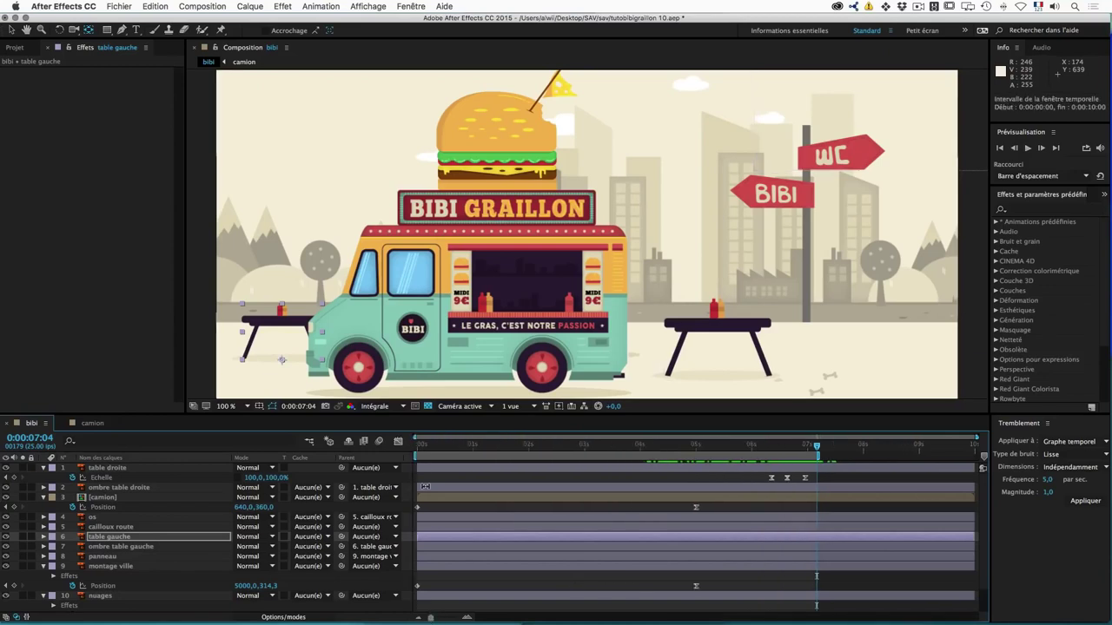
key(super+alt+shift+s)
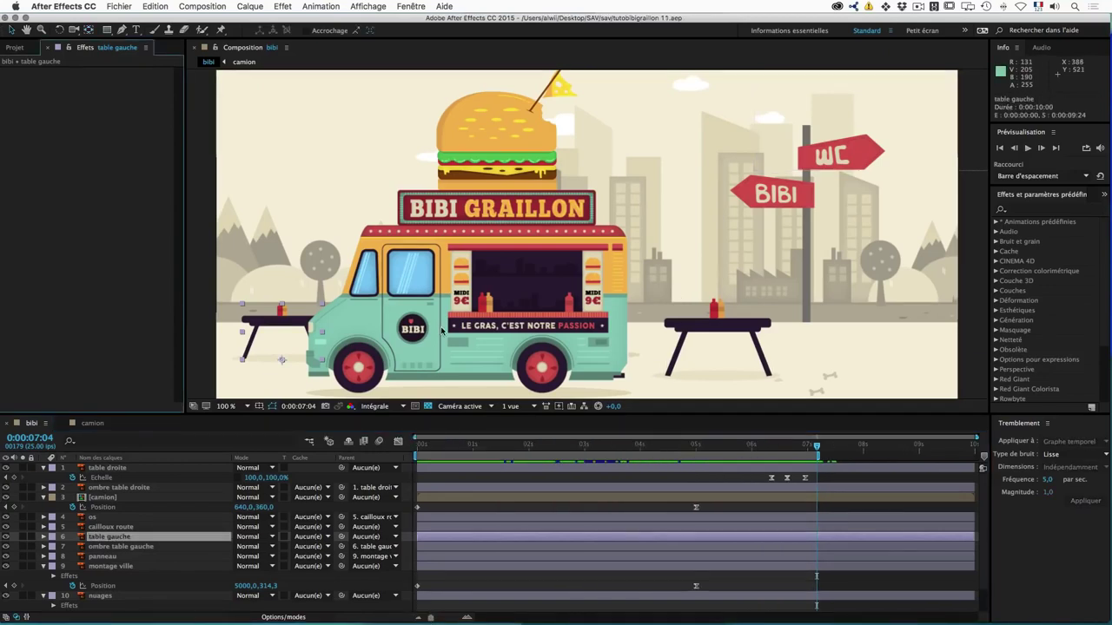
key(comma)
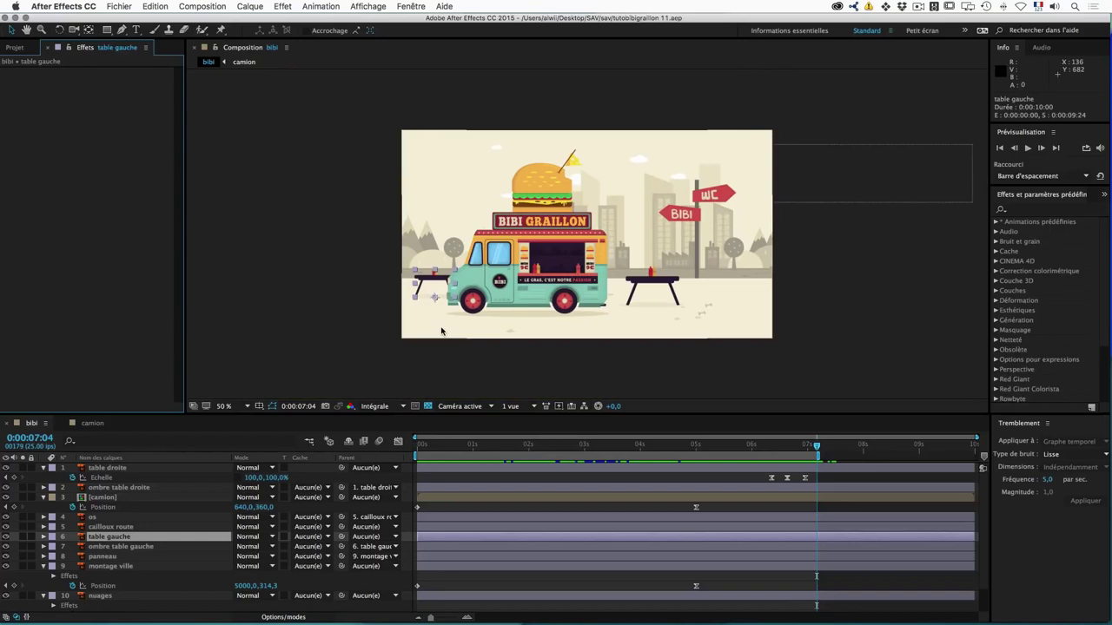
key(space)
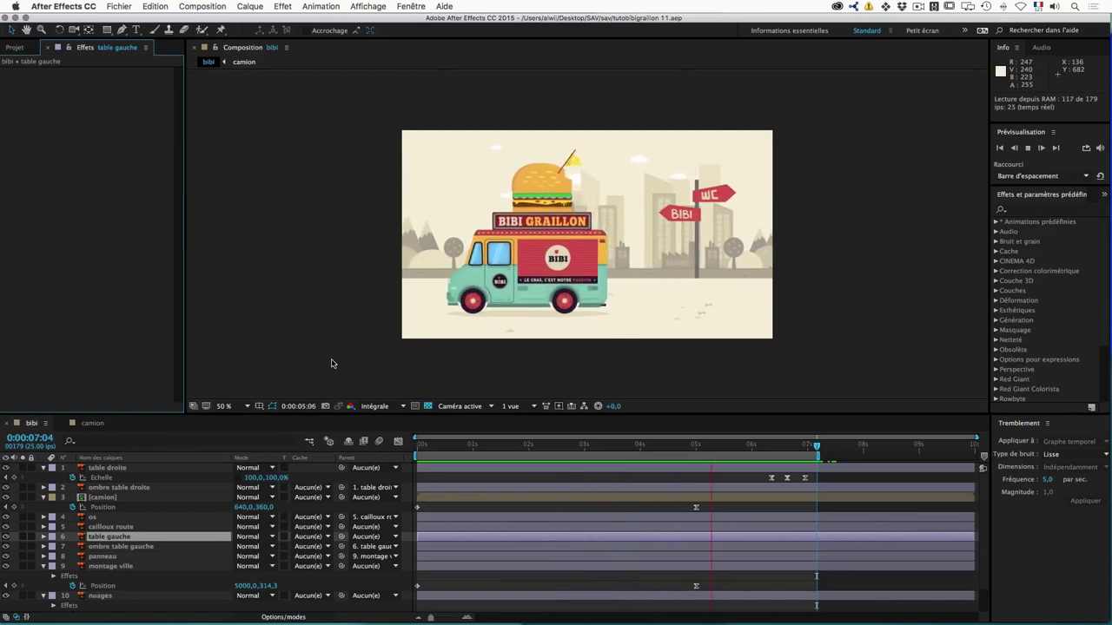
click(440, 447)
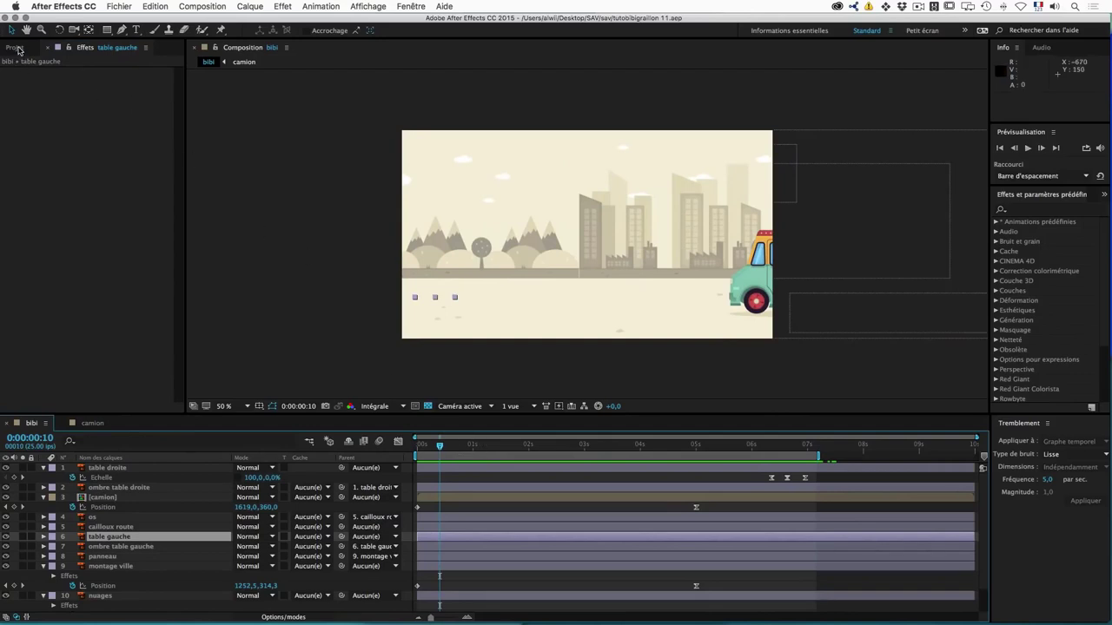
Step: Import texture.jpg from the SAV folder and place it as the top layer in bibi
click(15, 48)
right_click(29, 236)
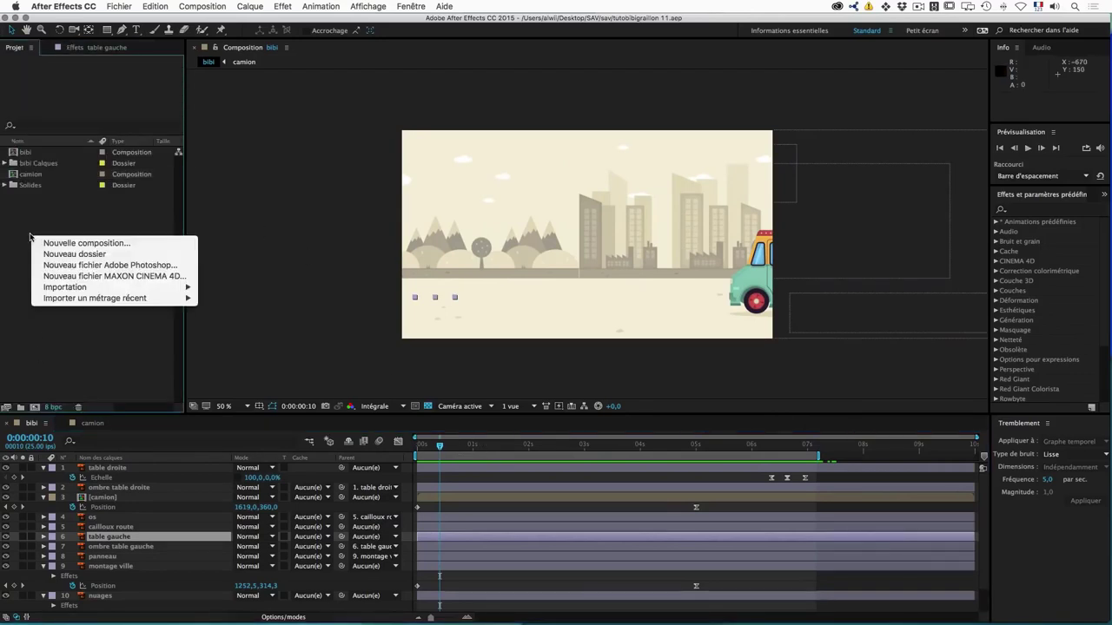
mouse_move(82, 288)
click(254, 289)
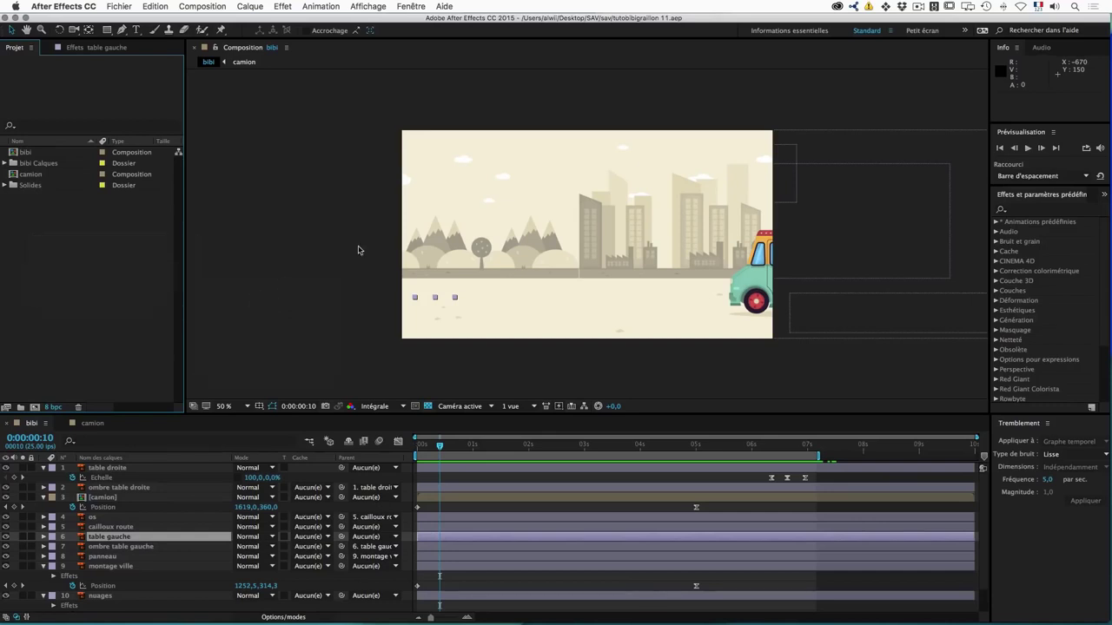
click(534, 93)
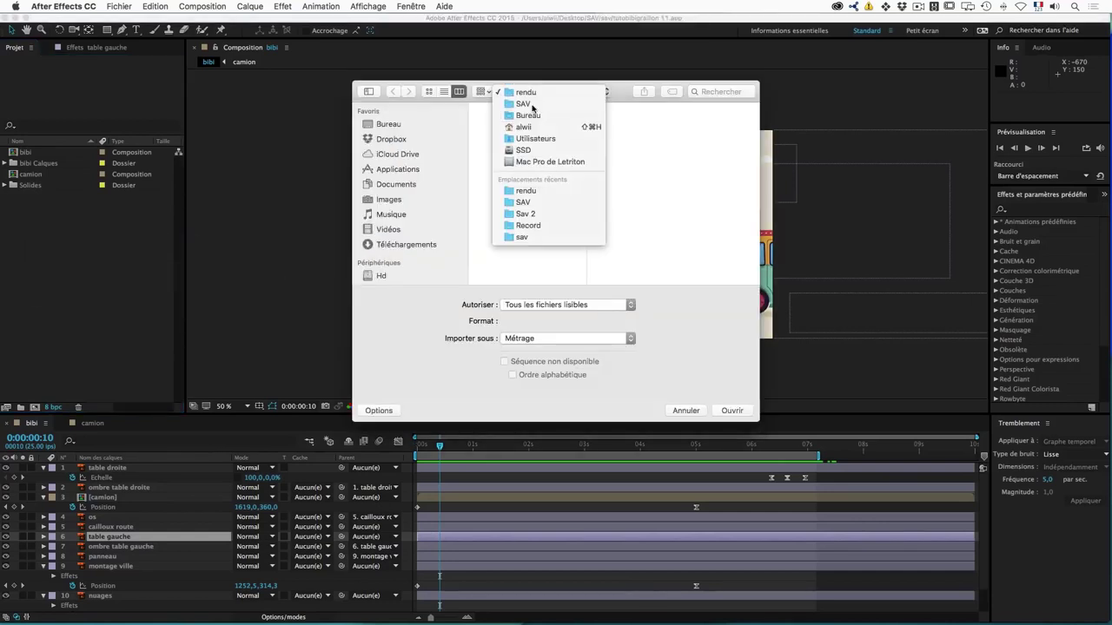
click(533, 105)
click(622, 141)
click(727, 416)
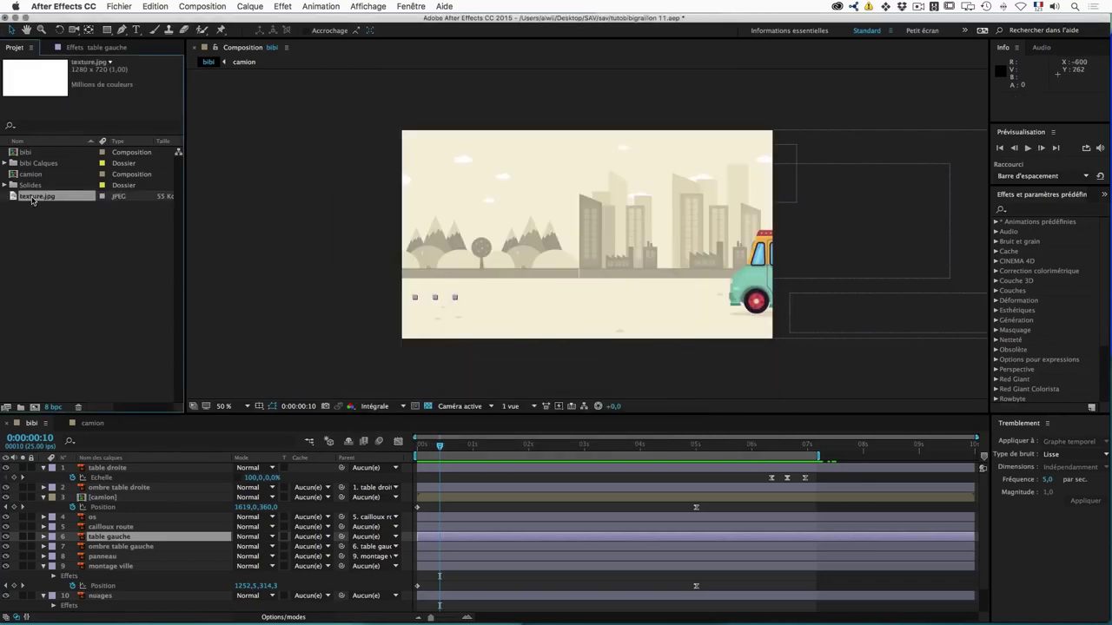
drag(33, 198, 98, 469)
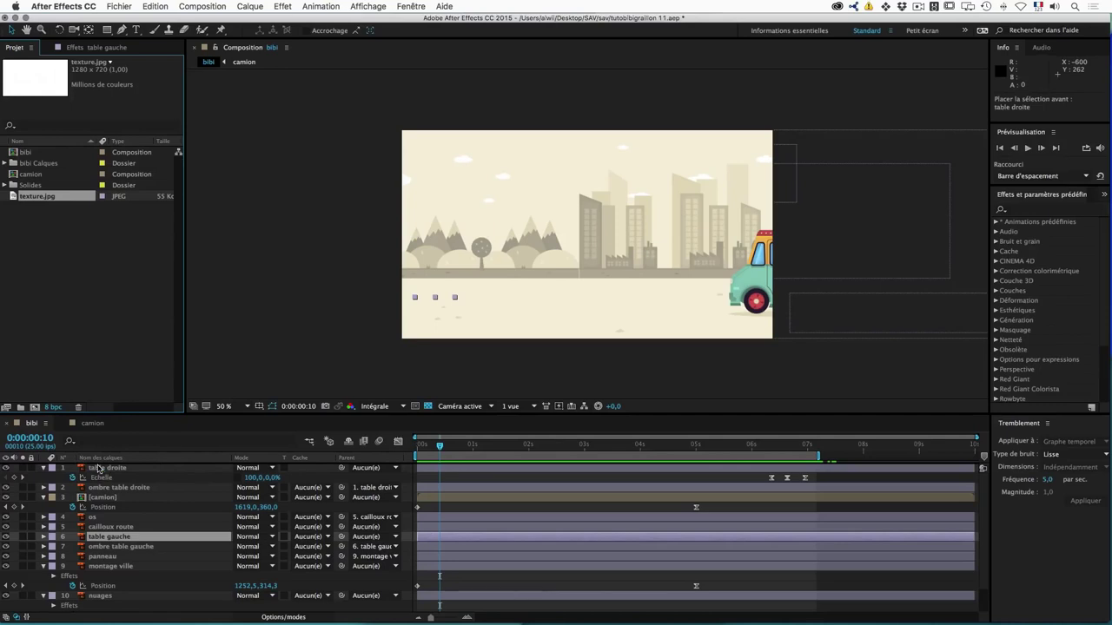
drag(97, 467, 99, 469)
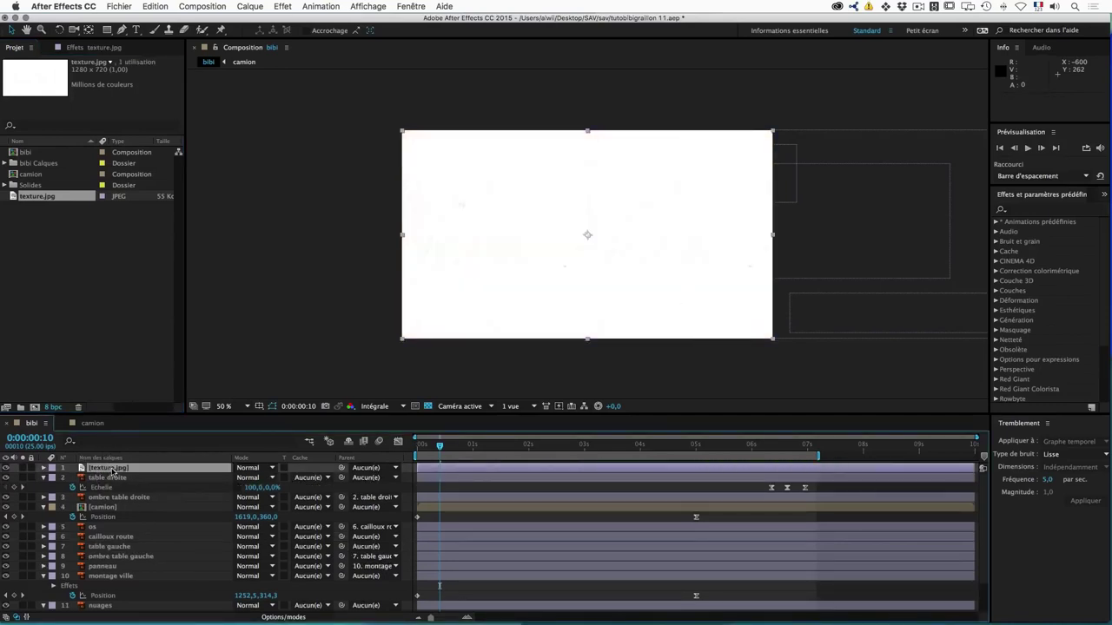
Step: Set texture.jpg to Produit (Multiply) blend mode at 42% opacity and show the layer switches
click(249, 472)
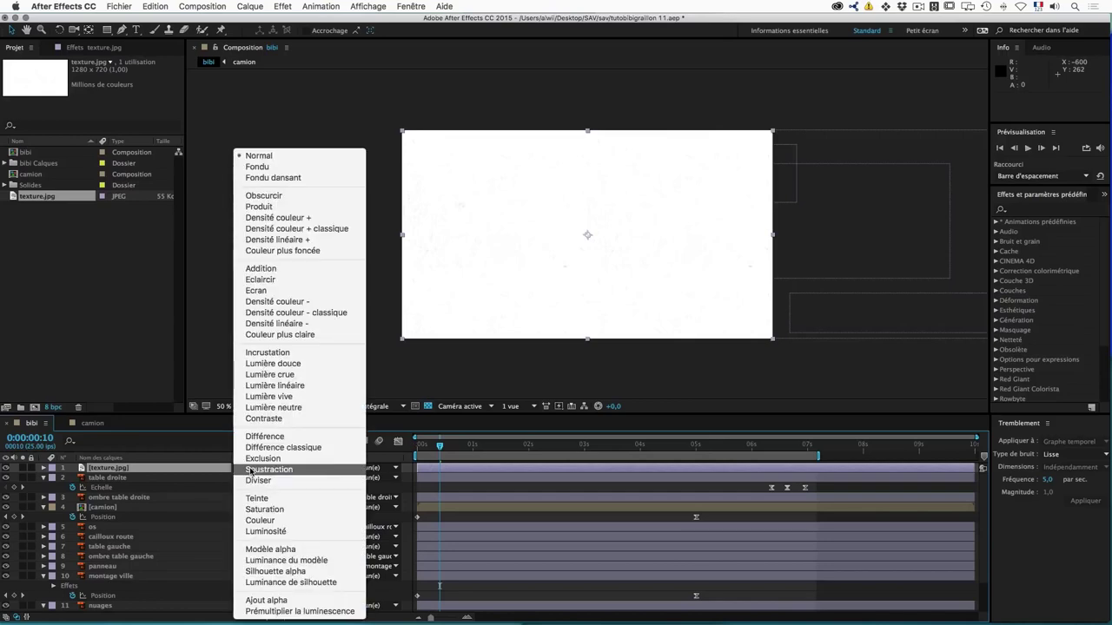
key(Escape)
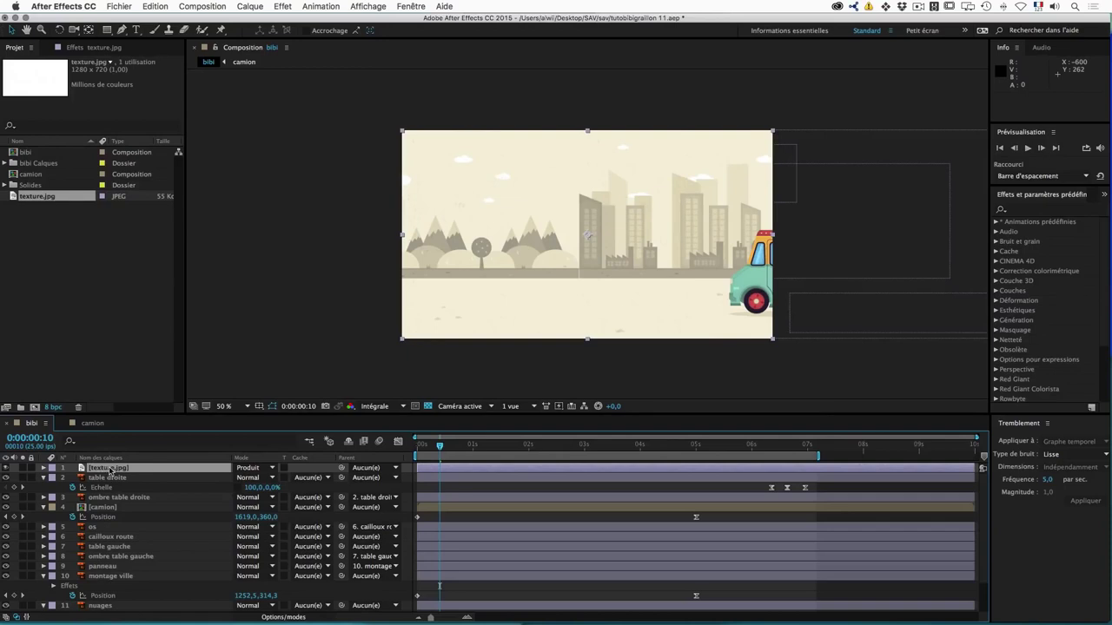
key(t)
drag(241, 478, 222, 478)
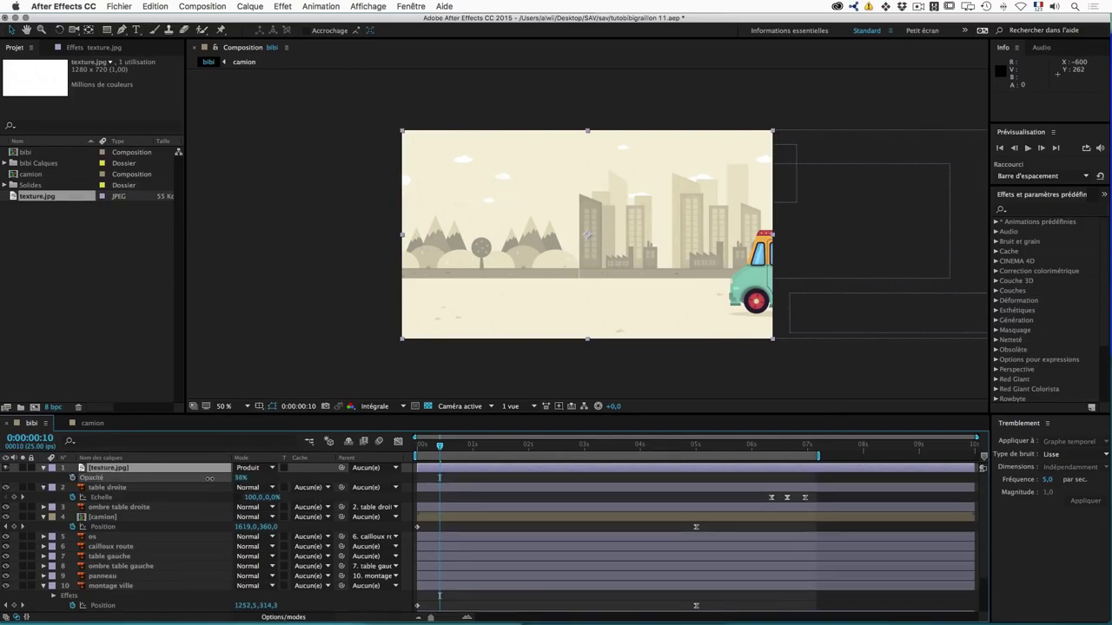
key(Return)
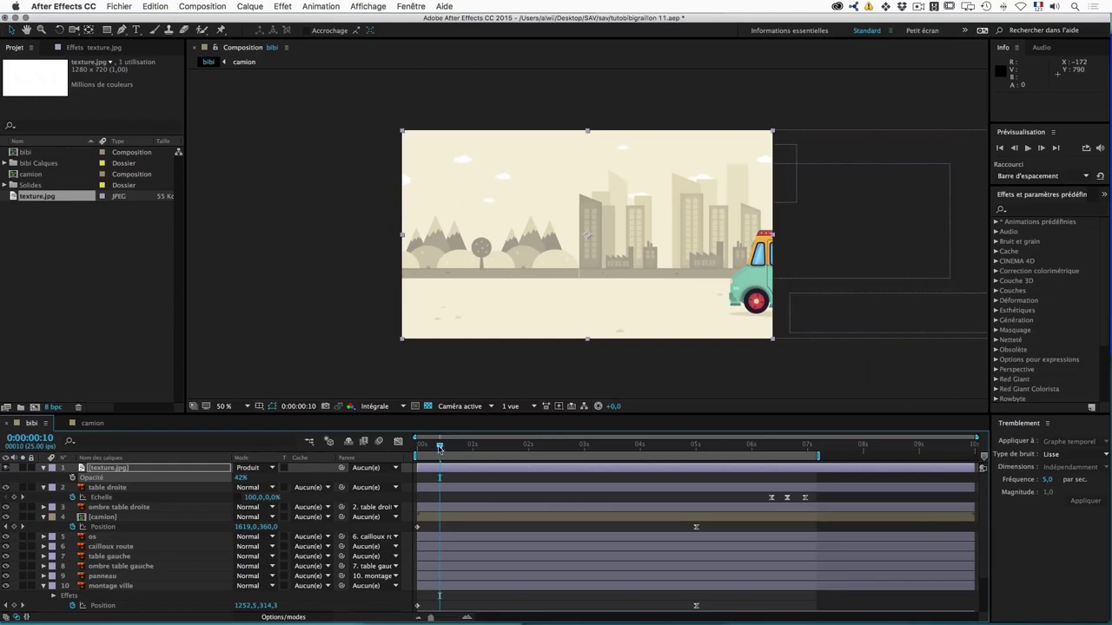
drag(441, 446, 408, 446)
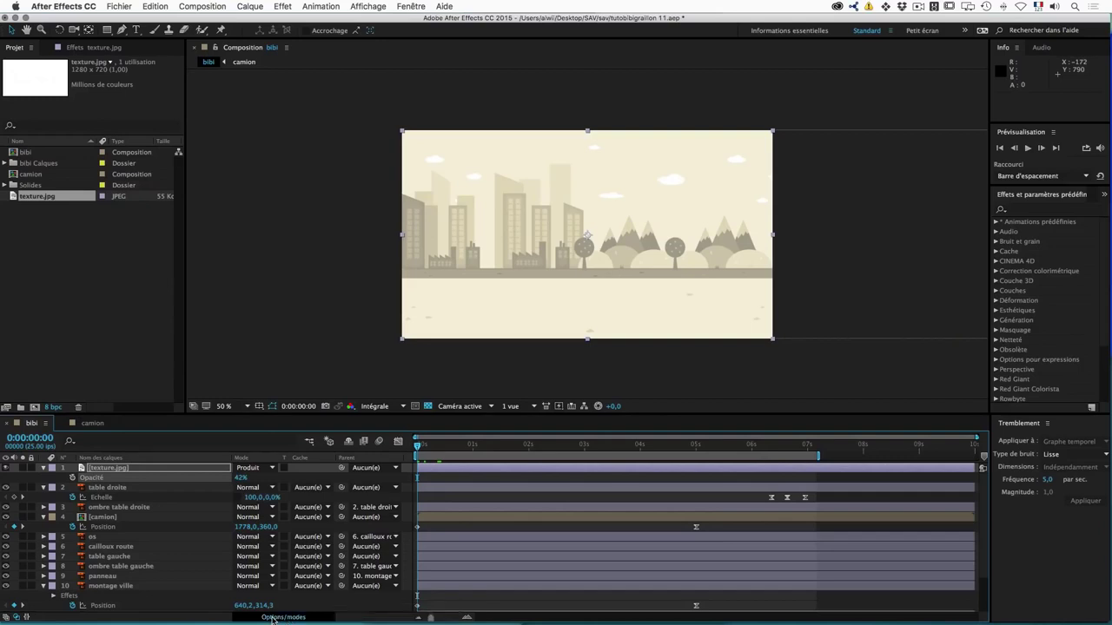
click(272, 618)
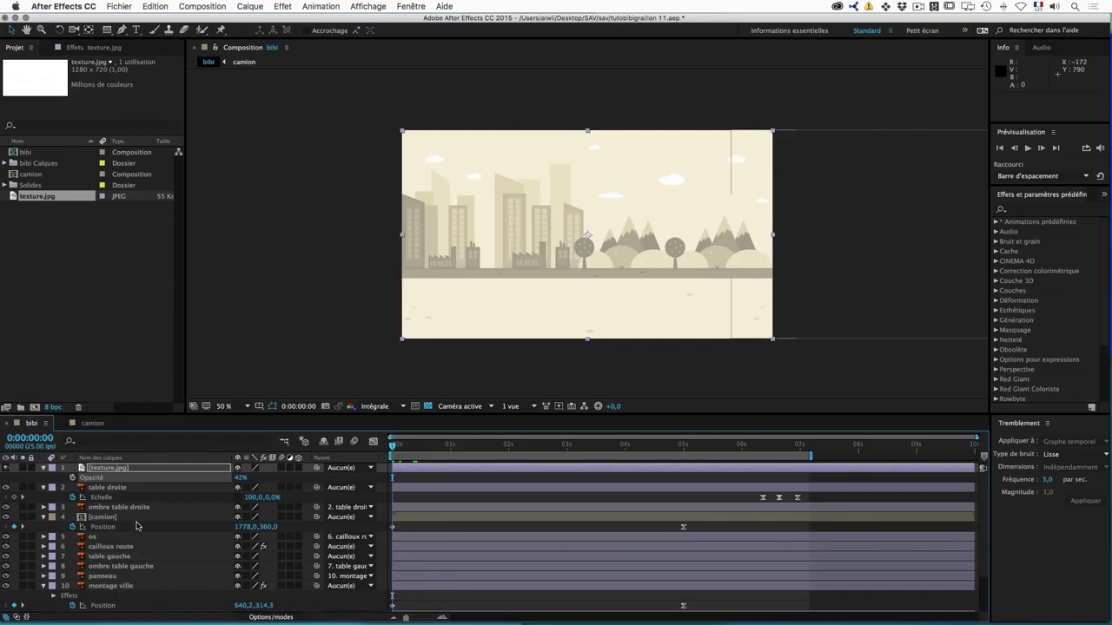
Step: Select every layer in bibi and switch on motion blur for all of them
key(super+a)
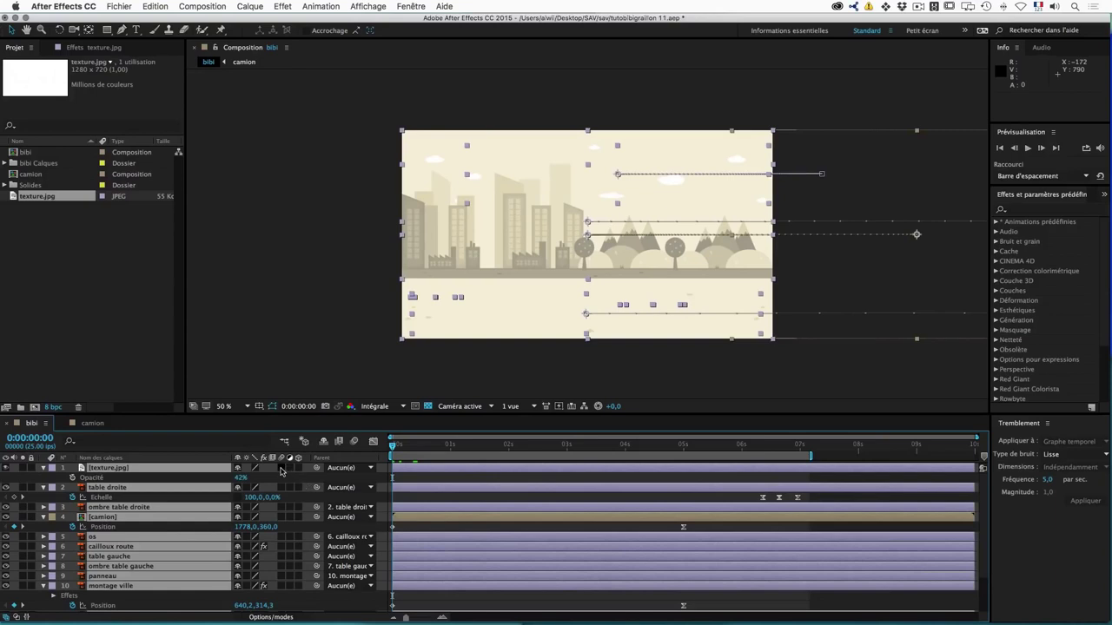
click(280, 470)
Step: In camion, enable motion blur on all truck layers and the composition, then return to bibi
click(93, 425)
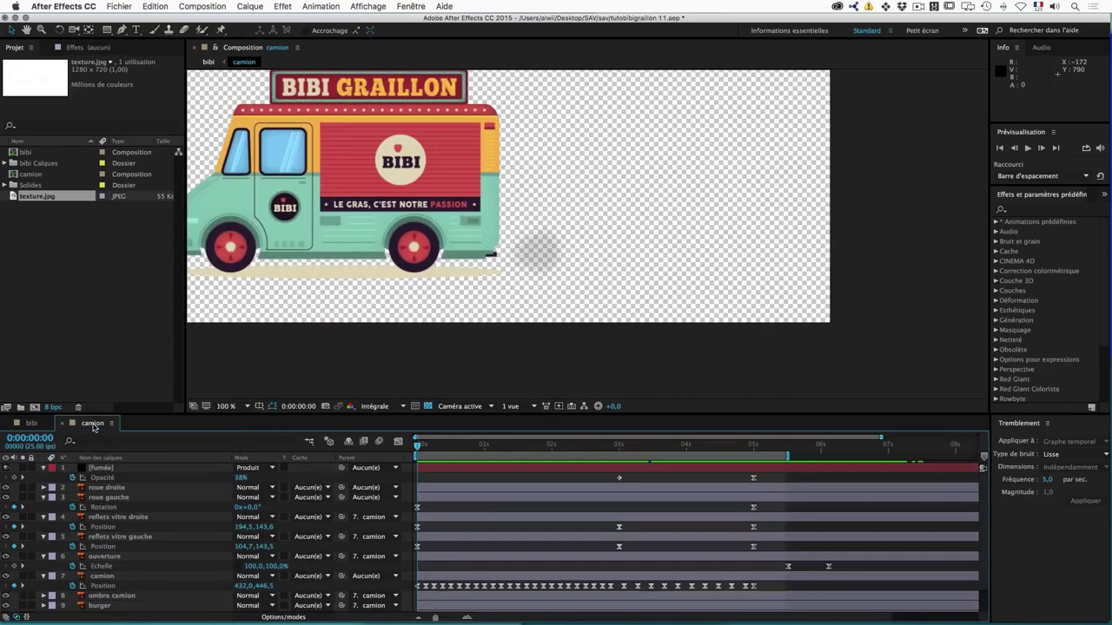
key(ctrl+a)
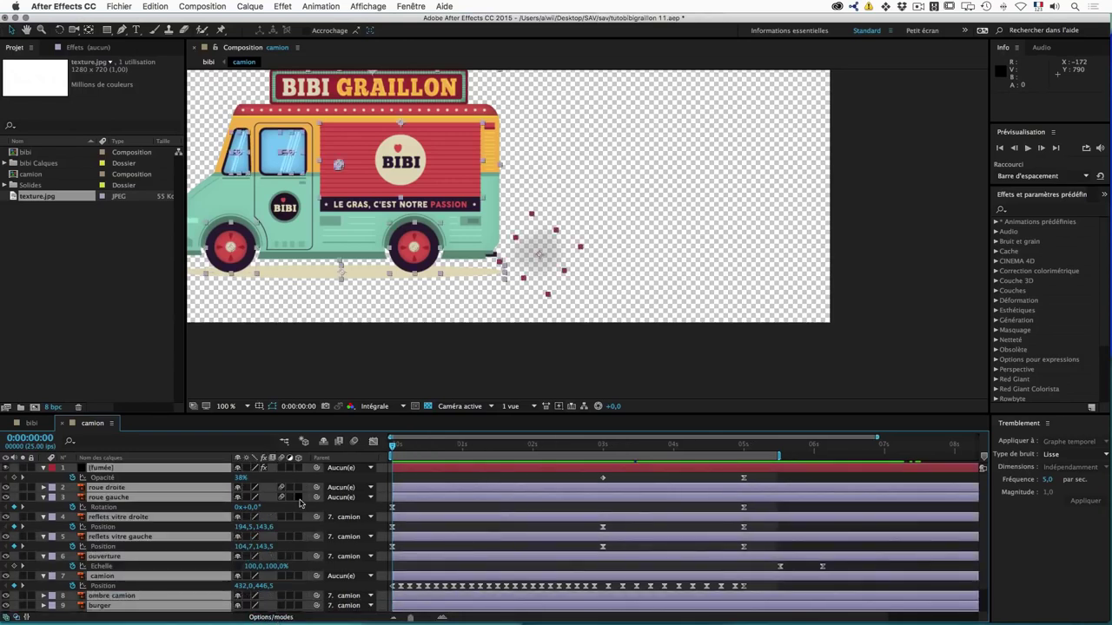
drag(281, 467, 281, 606)
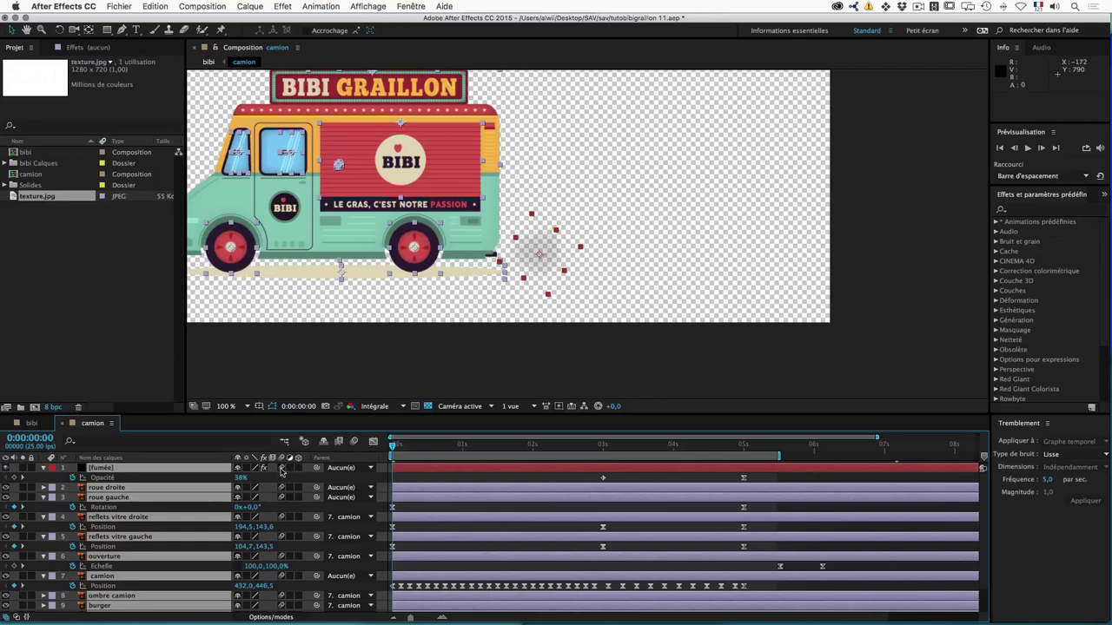
click(353, 443)
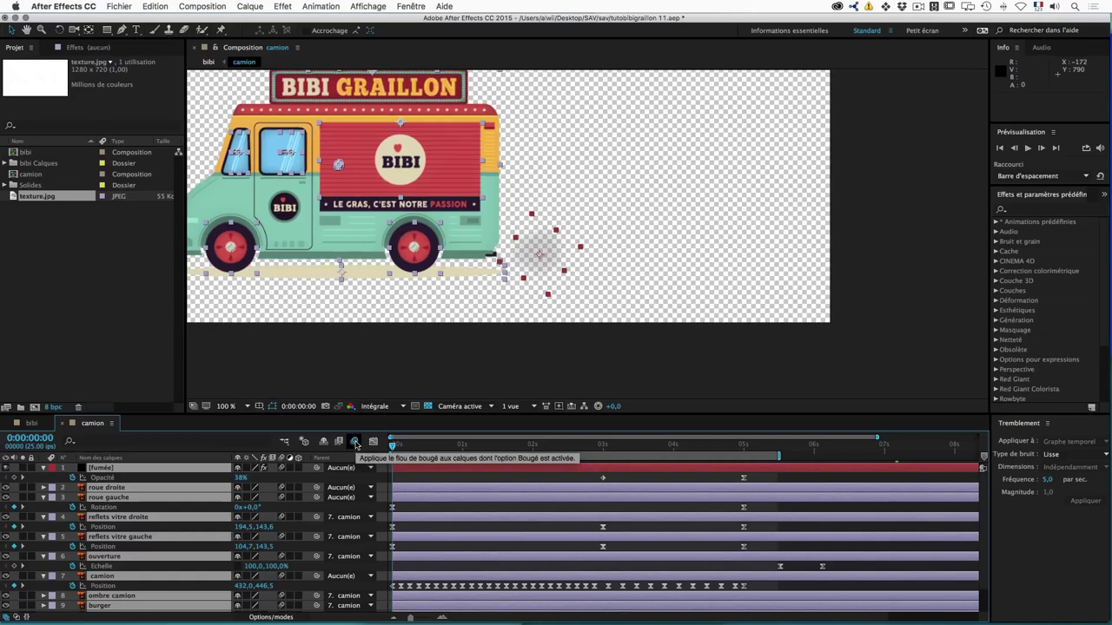
click(35, 424)
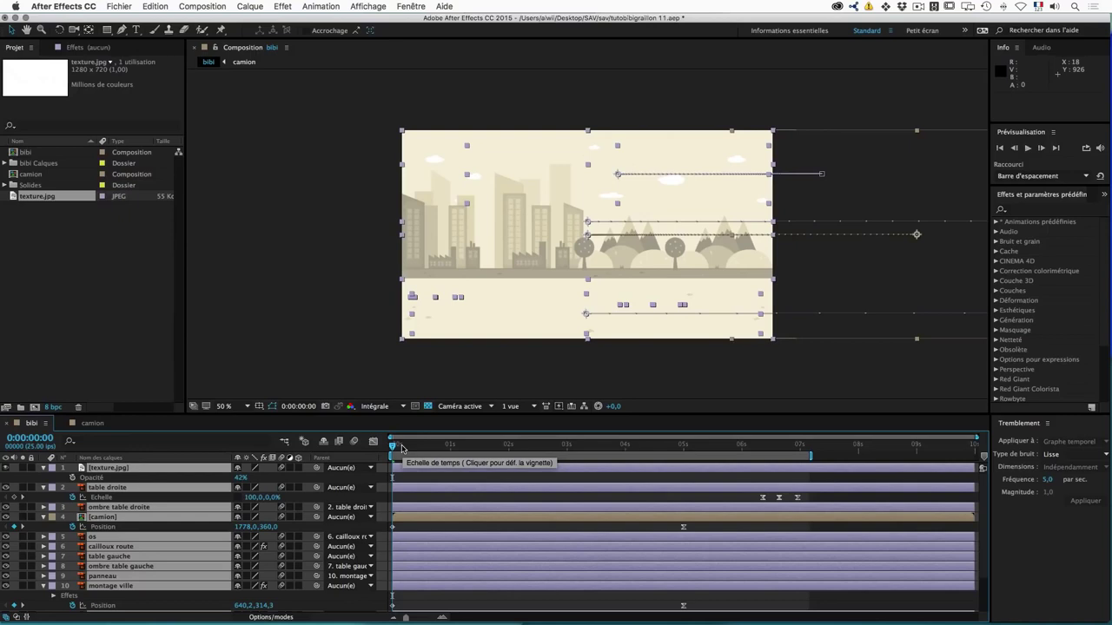
Step: Preview bibi with composition motion blur enabled, then rewind the playhead to the first frame
key(space)
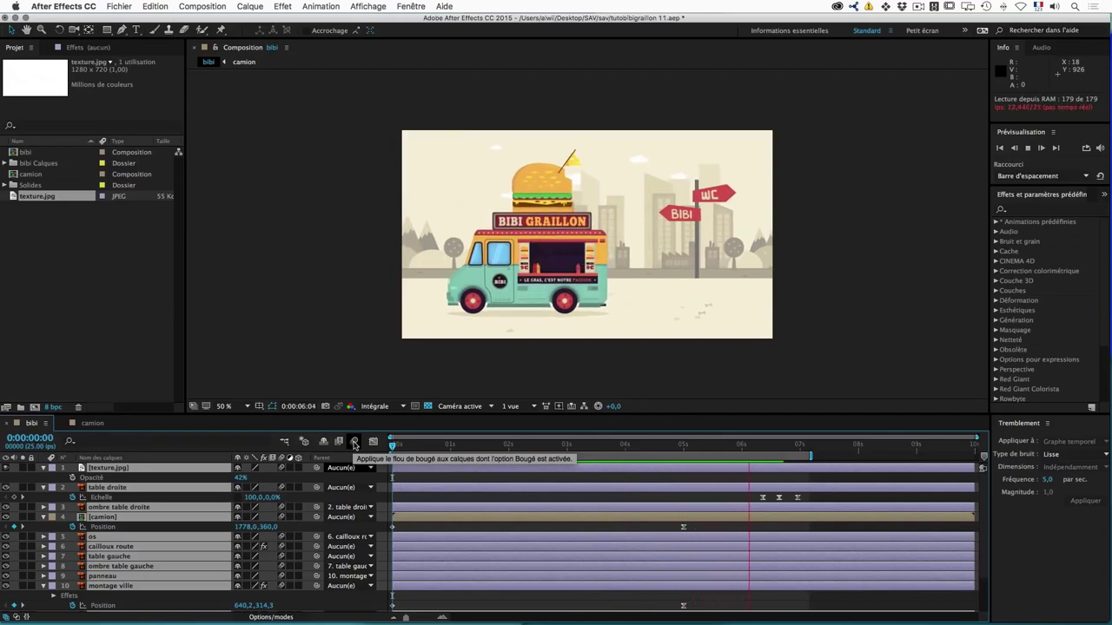
click(353, 443)
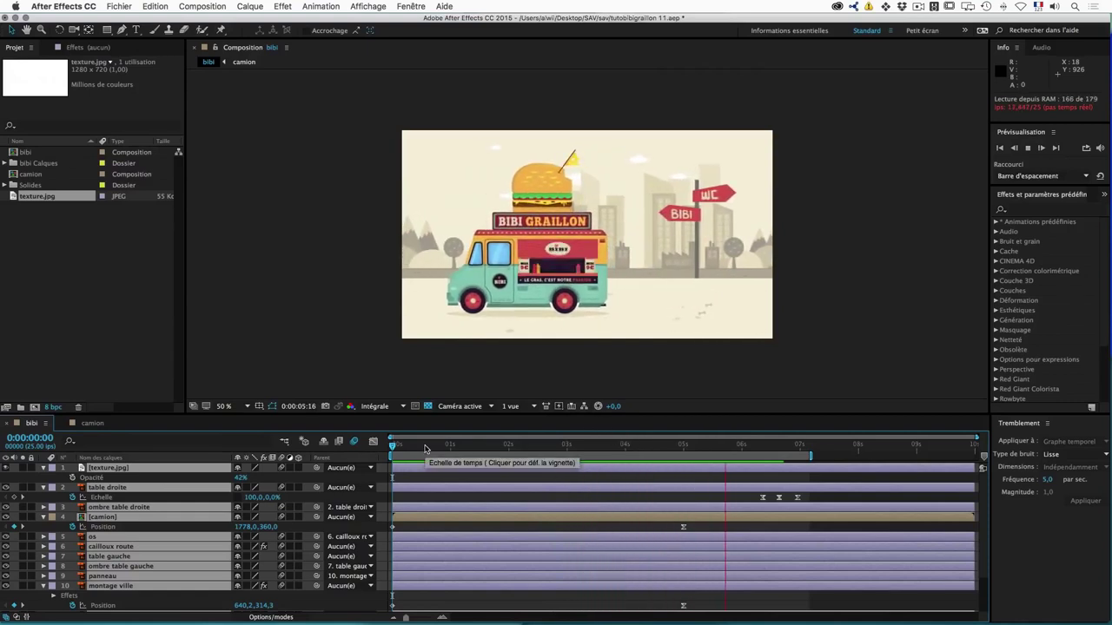
key(space)
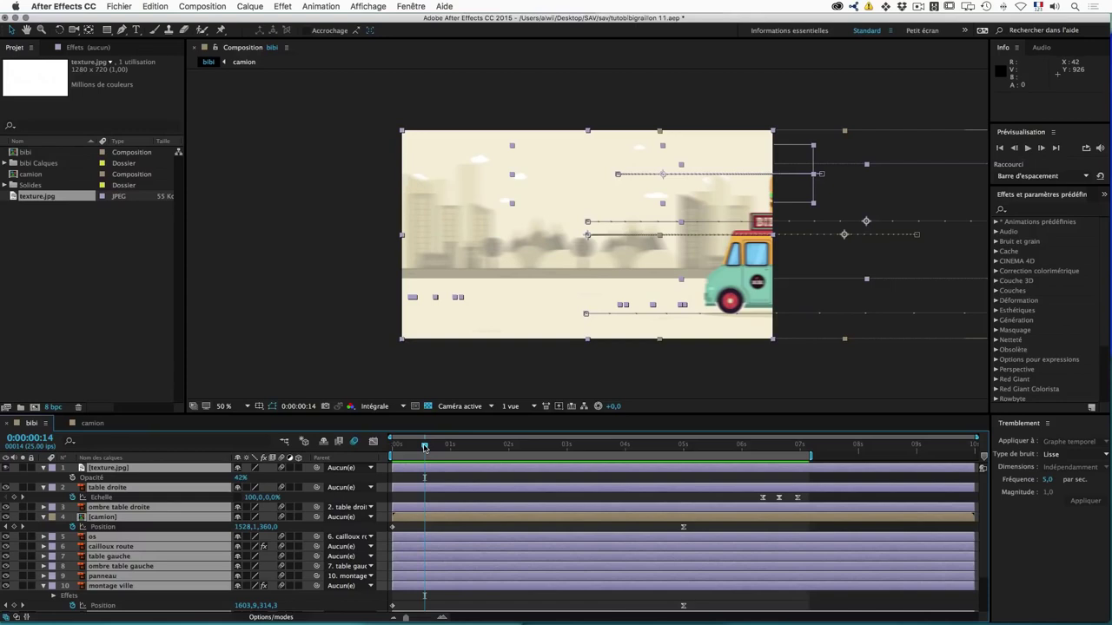
mouse_move(424, 447)
mouse_down()
mouse_move(392, 447)
mouse_move(797, 447)
mouse_up()
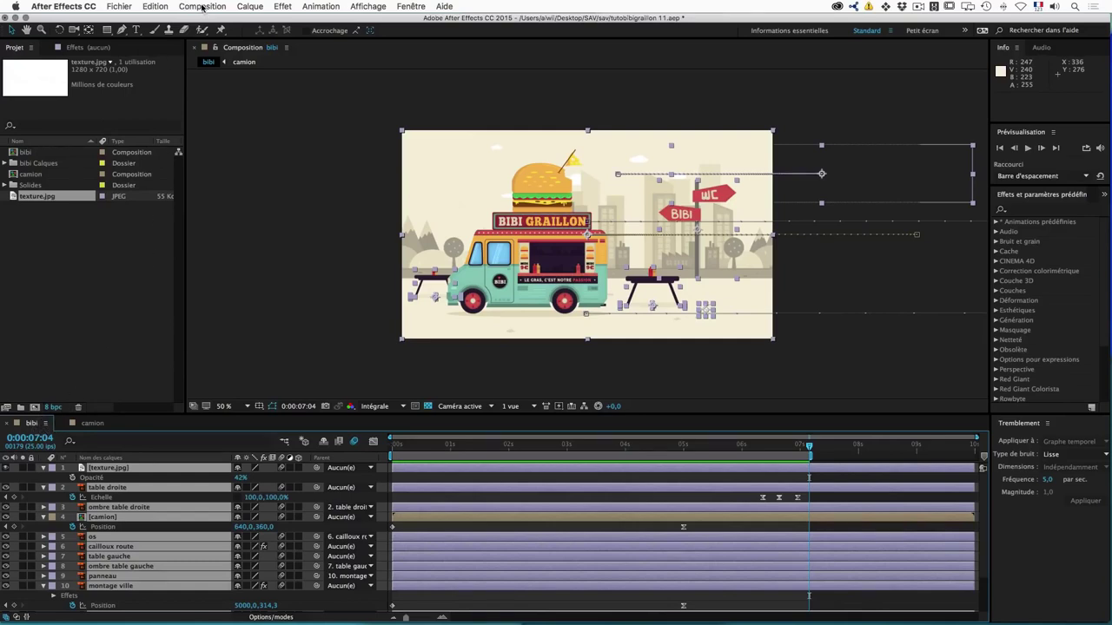
Step: Add bibi to the render queue and set its QuickTime output video codec to H.264
click(201, 7)
click(223, 156)
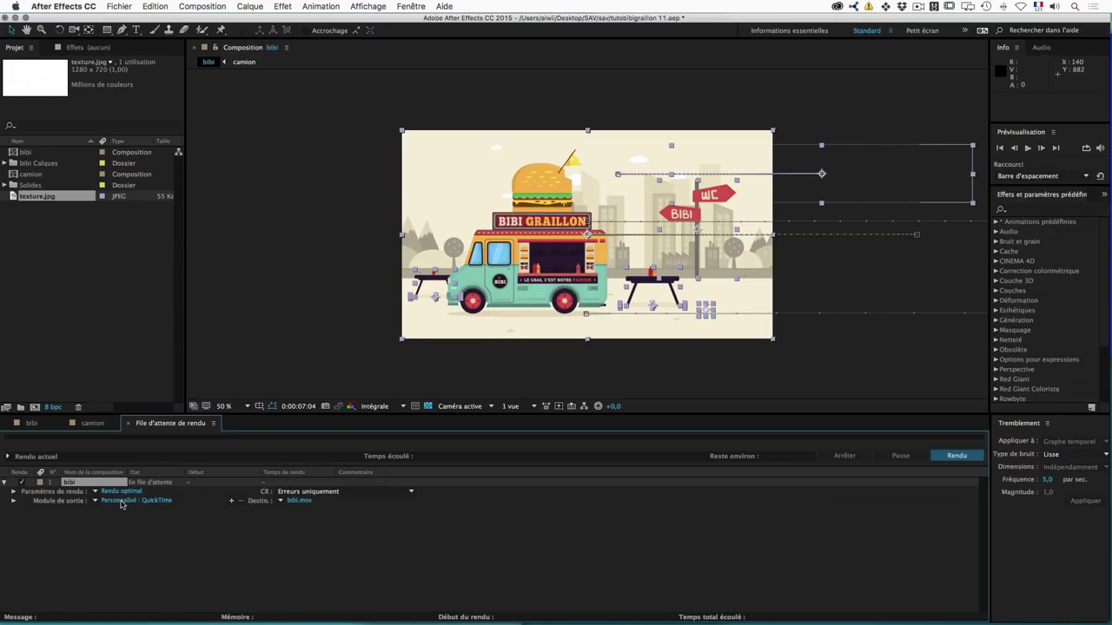
click(123, 502)
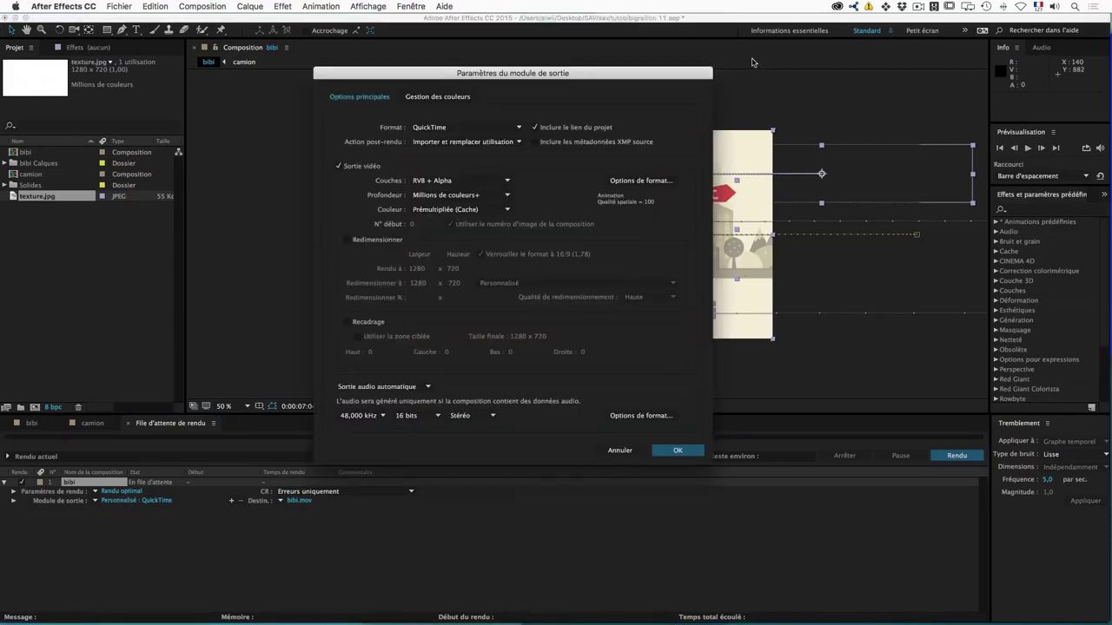
click(632, 181)
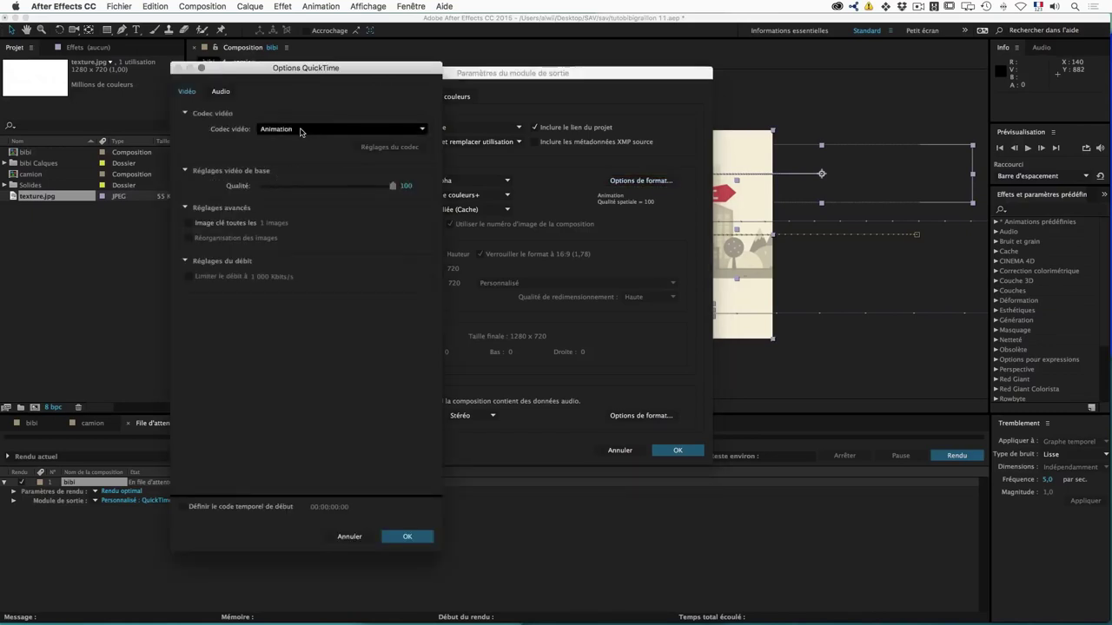
click(301, 130)
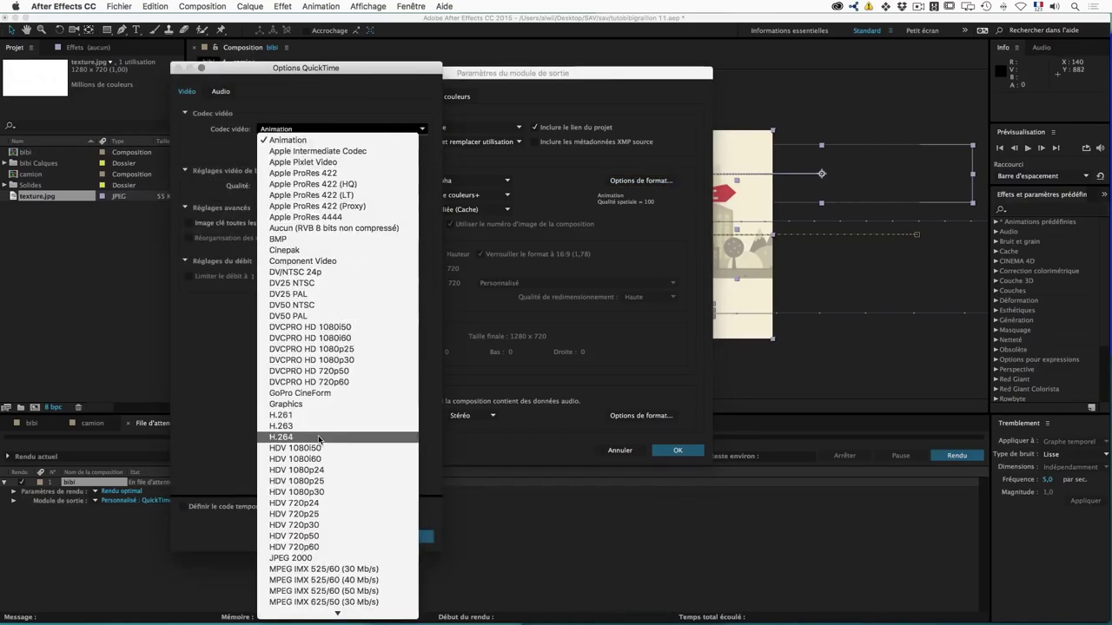
click(319, 439)
click(400, 538)
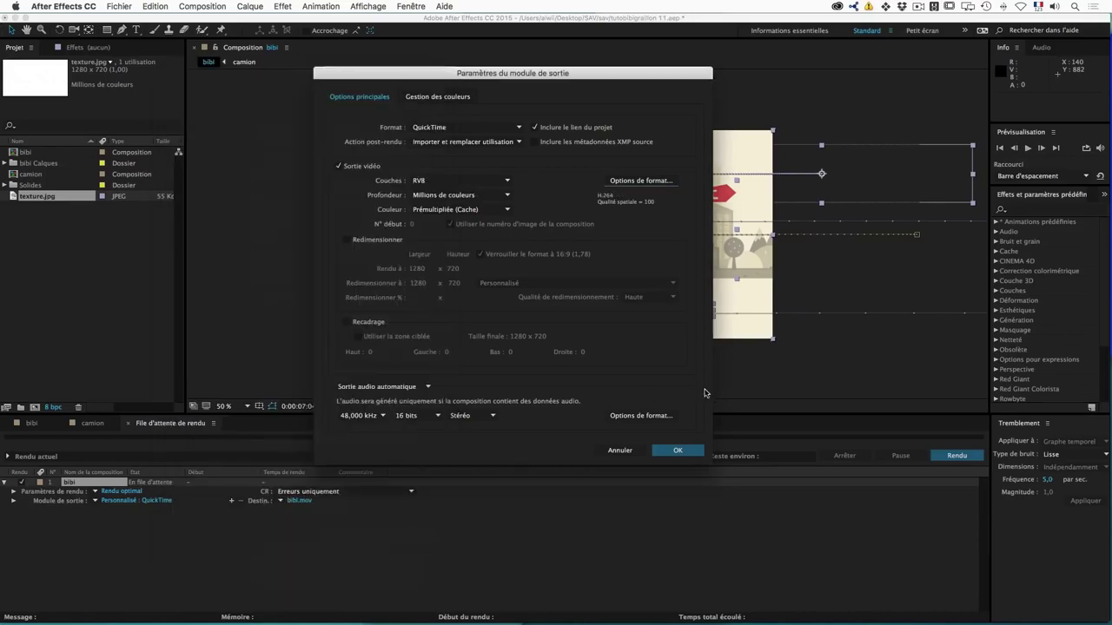
Step: Accept the output module, set the output to bibi.mov in the rendu folder, and start rendering
click(678, 450)
click(299, 501)
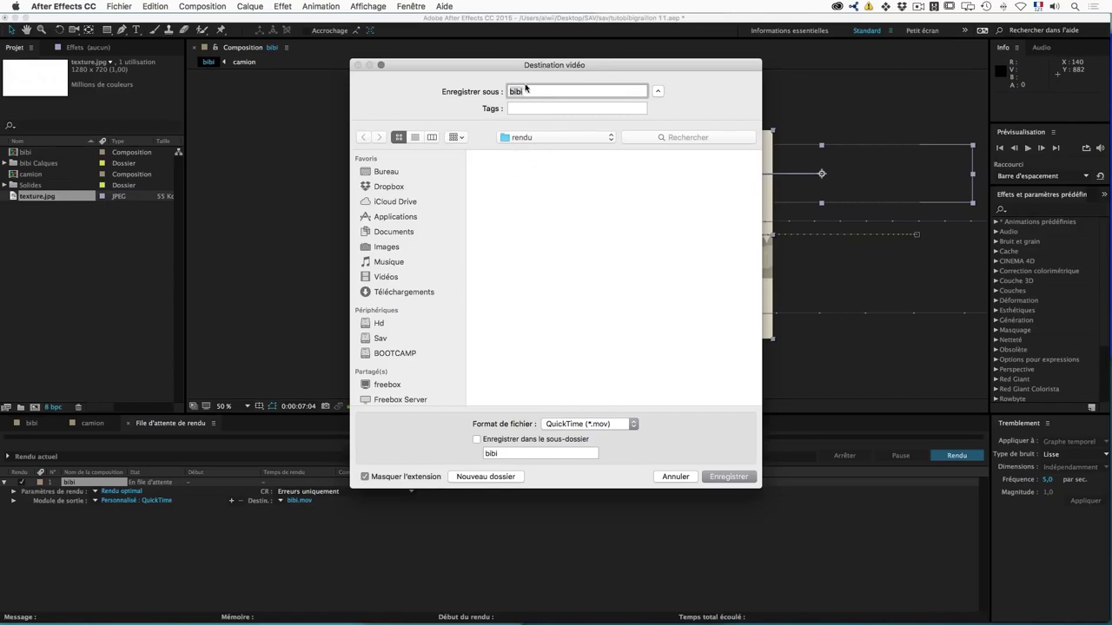
click(734, 475)
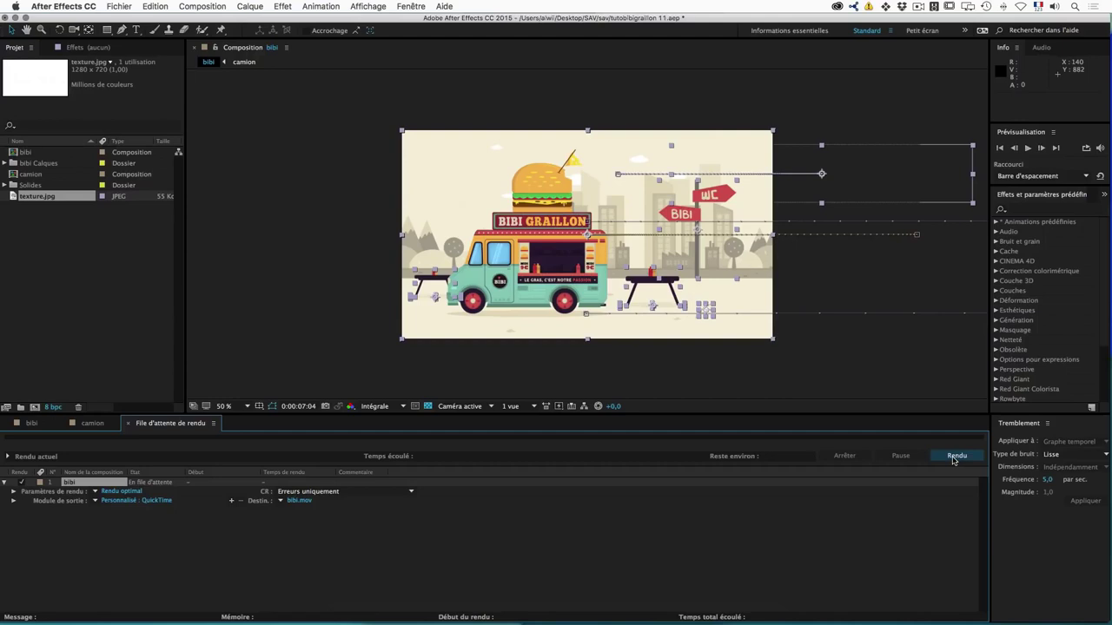
click(954, 457)
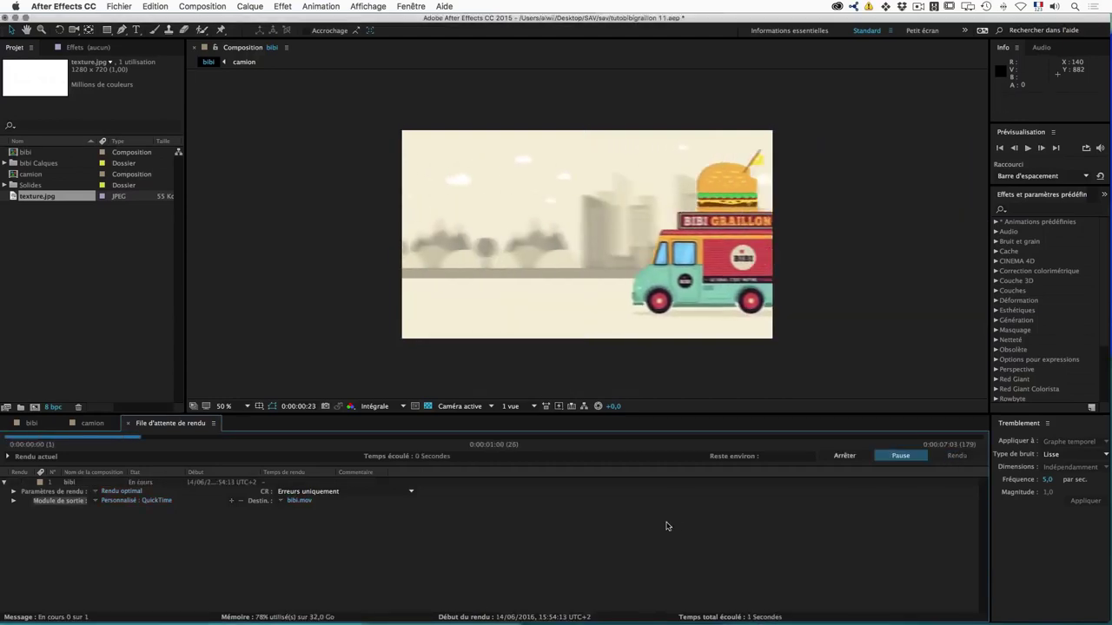